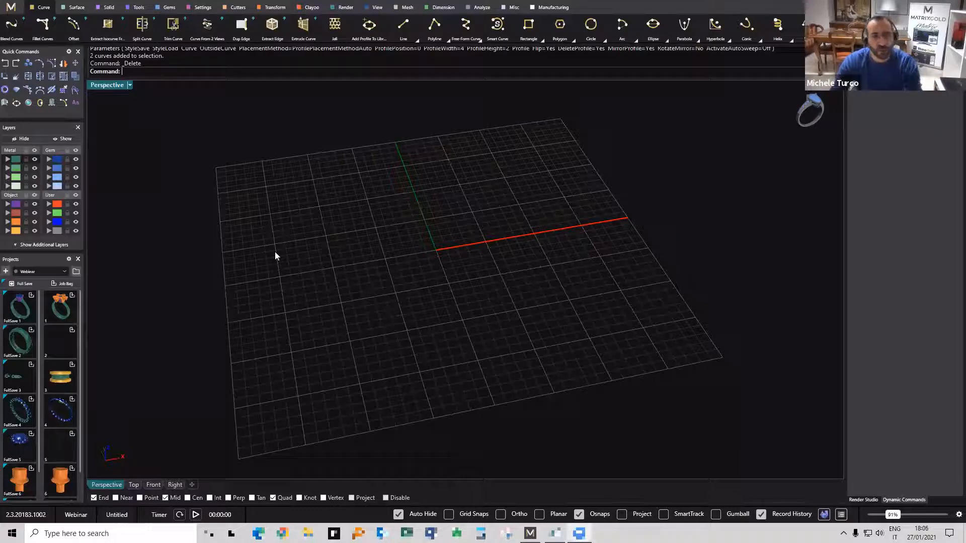
right_click_drag(433, 308, 419, 276)
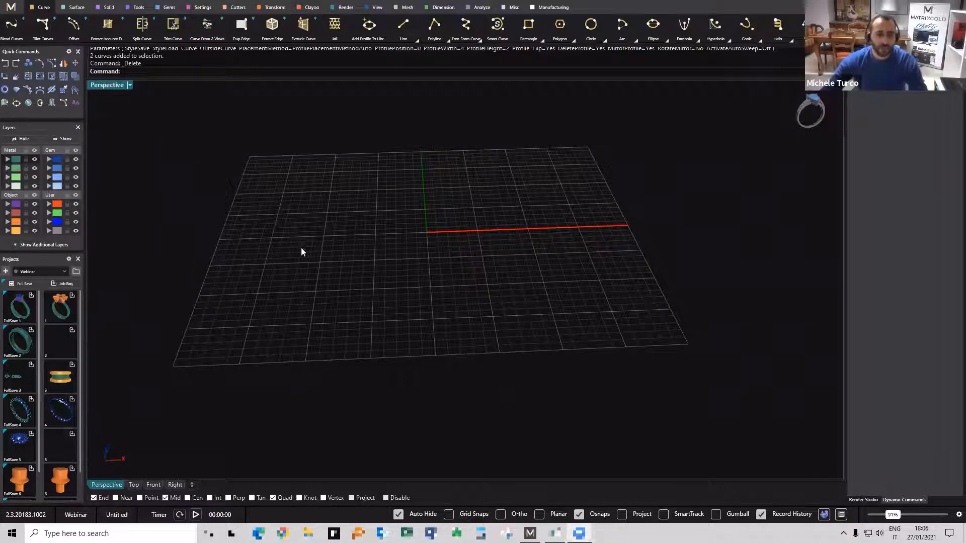
right_click_drag(318, 243, 338, 268)
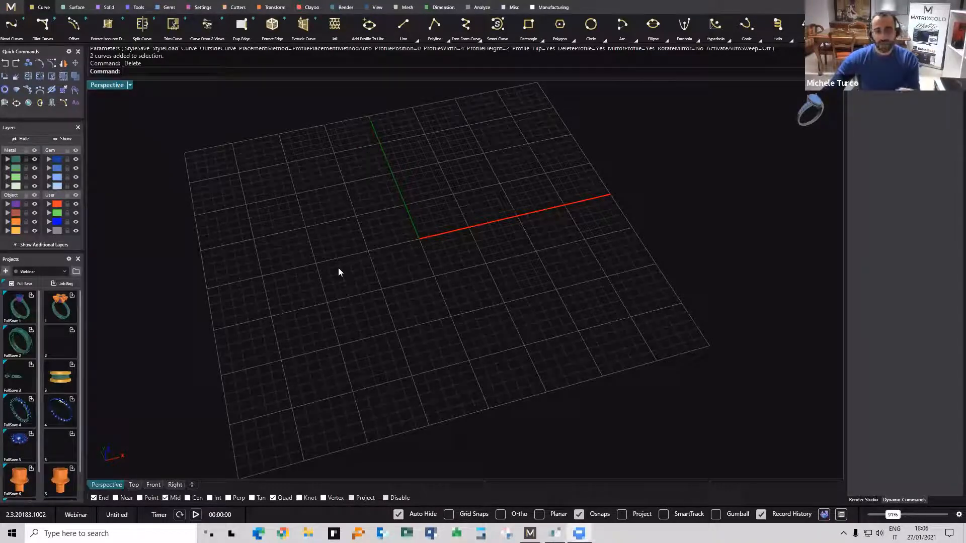
scroll(417, 274, "down", 2)
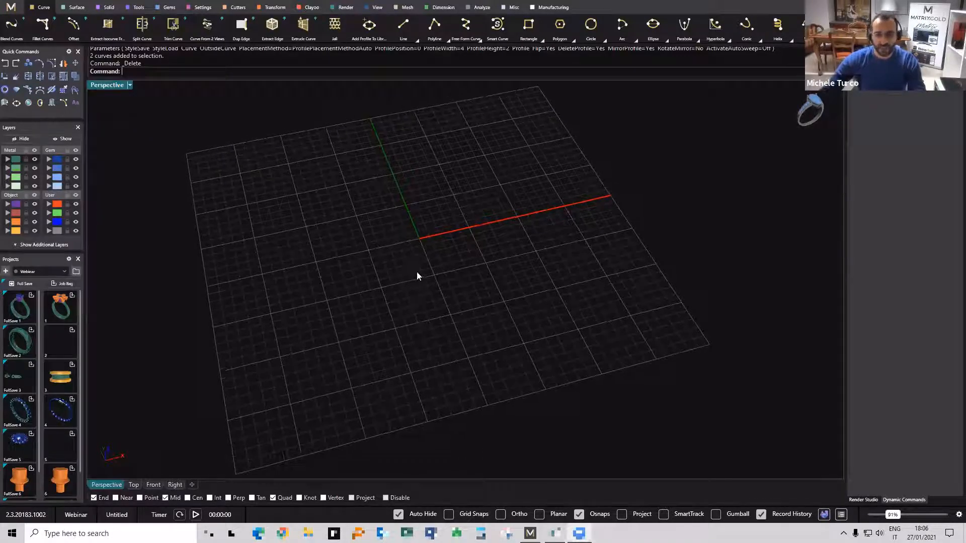
scroll(418, 275, "down", 1)
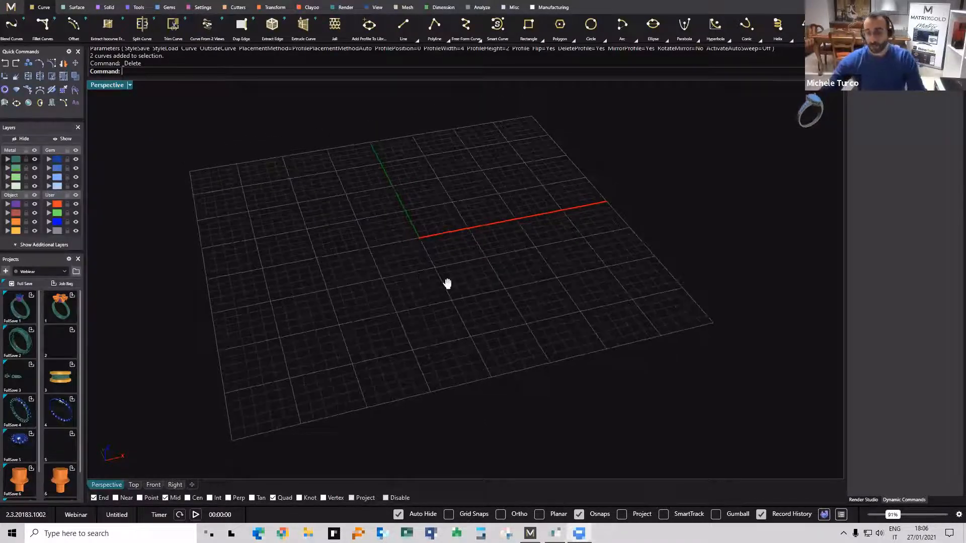
right_click_drag(447, 284, 443, 280, "shift")
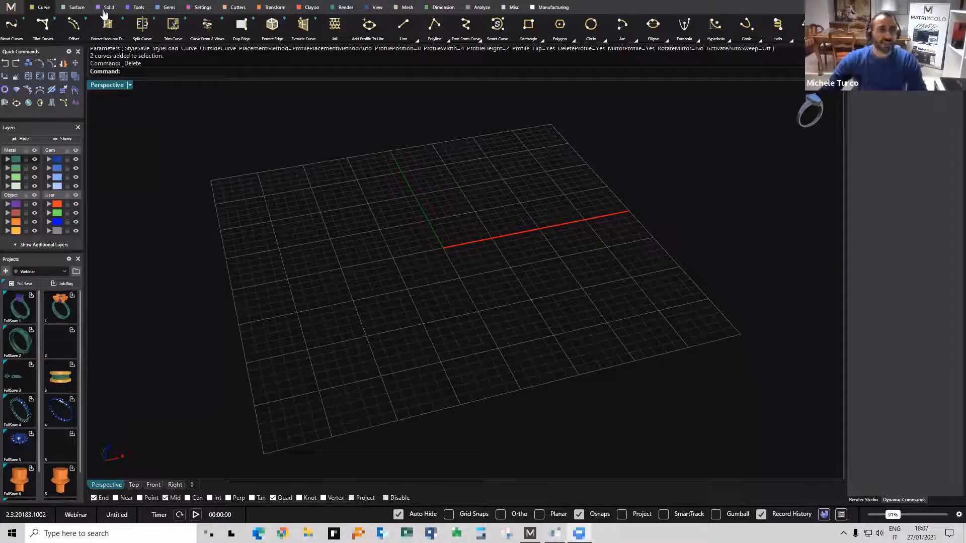
left_click(108, 7)
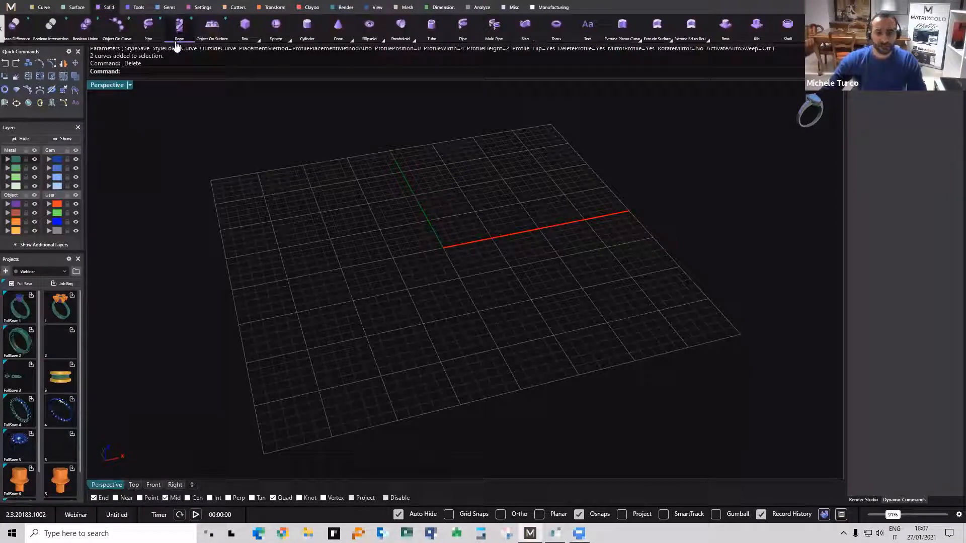
left_click(200, 8)
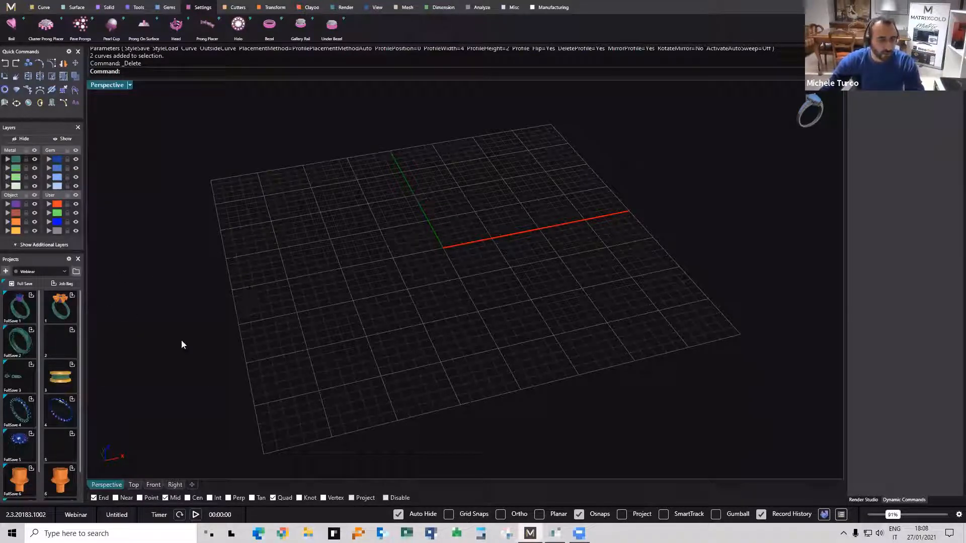
Place a round gem at the origin of the empty grid with the Gem command.
left_click(16, 91)
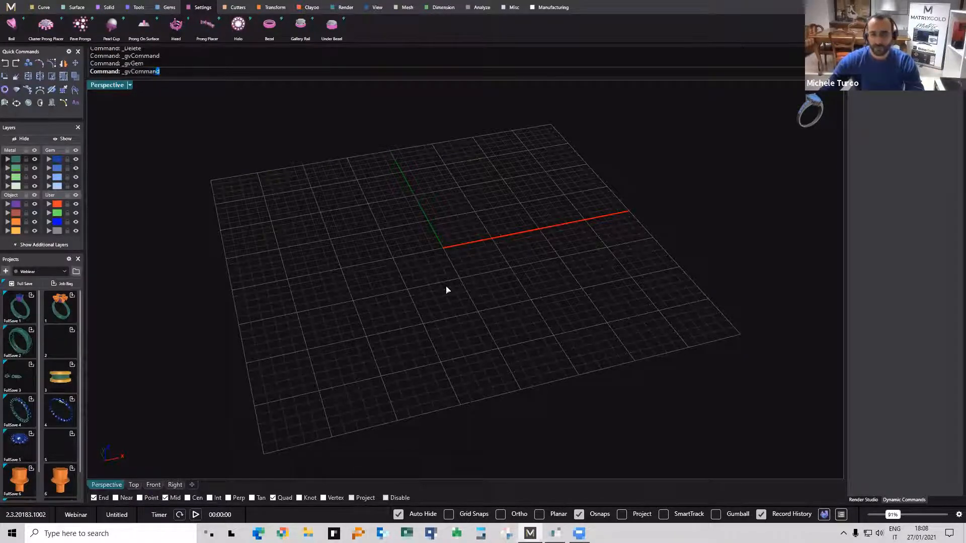
right_click_drag(430, 329, 459, 272)
right_click(459, 273)
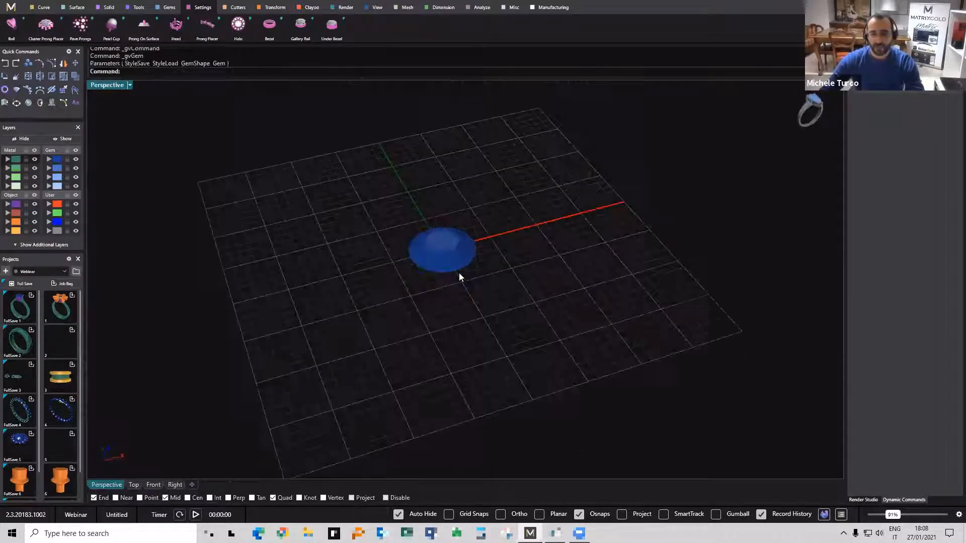
Build a four-prong Head around the gem and set the prong height above the girdle to 0.3.
scroll(459, 272, "up", 2)
left_click(176, 24)
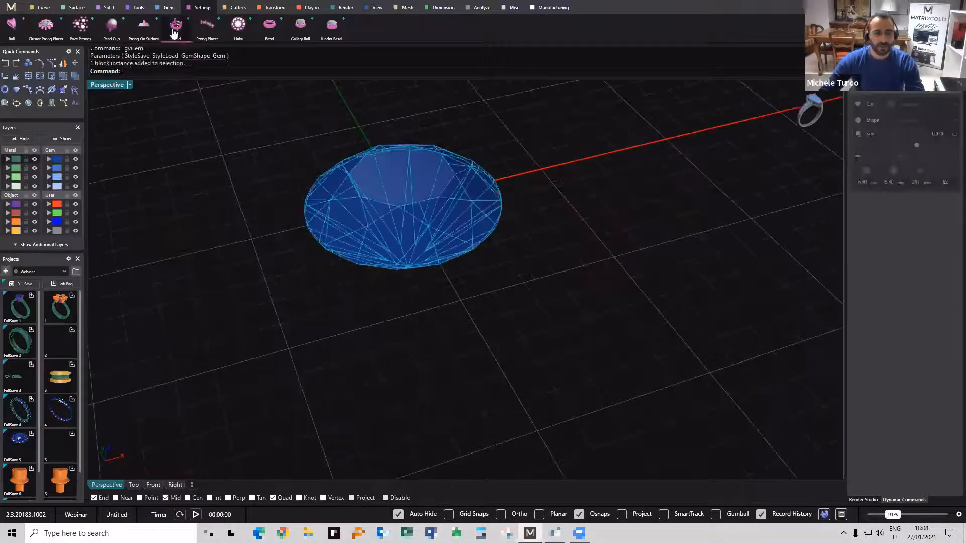
right_click(458, 264)
right_click_drag(431, 243, 606, 252)
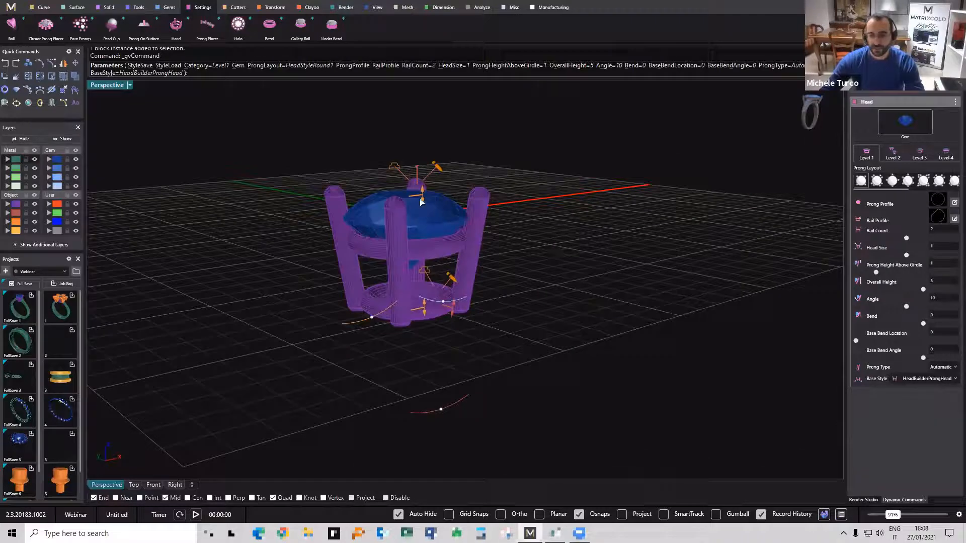
scroll(424, 218, "up", 2)
left_click_drag(424, 218, 423, 217)
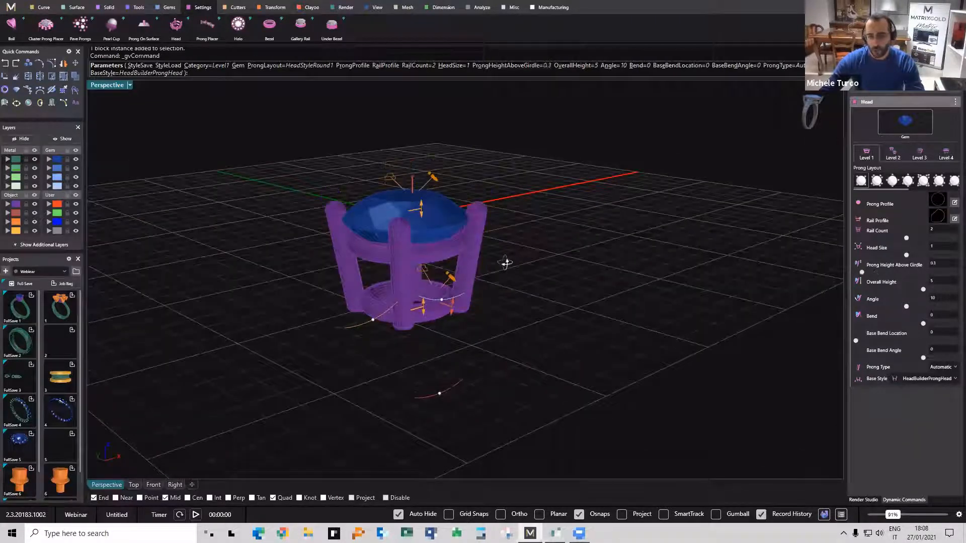
Examine the four-prong head and the seated gem from several angles.
right_click_drag(505, 263, 389, 294)
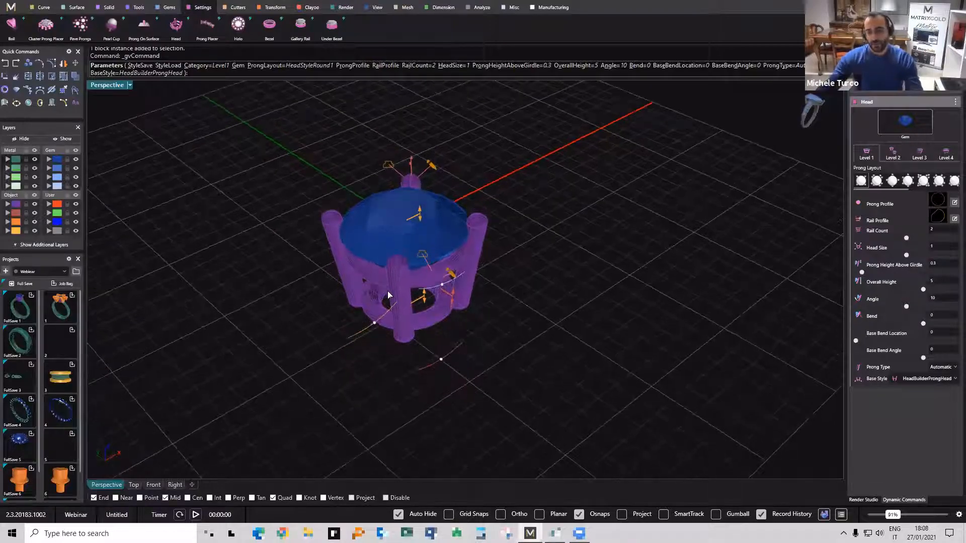
right_click_drag(425, 266, 374, 274)
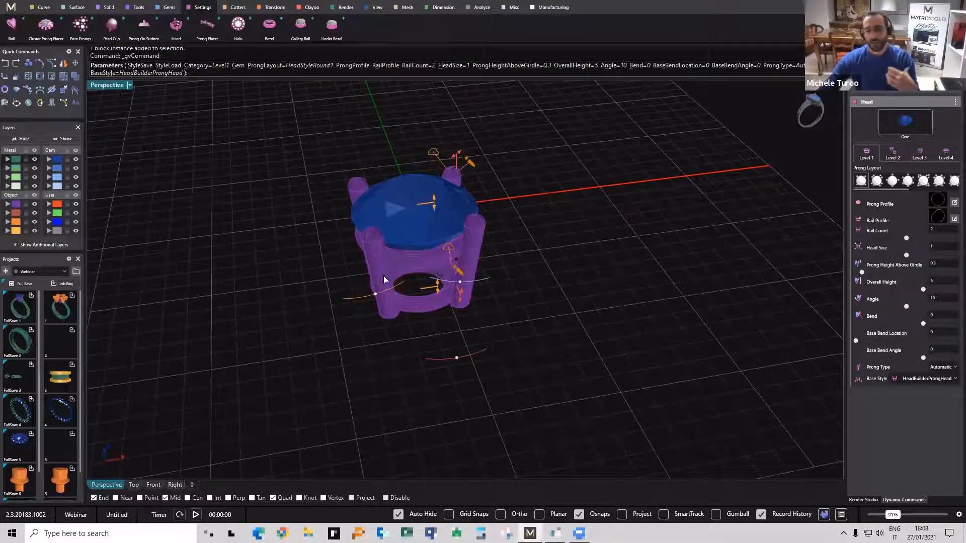
scroll(433, 247, "up", 3)
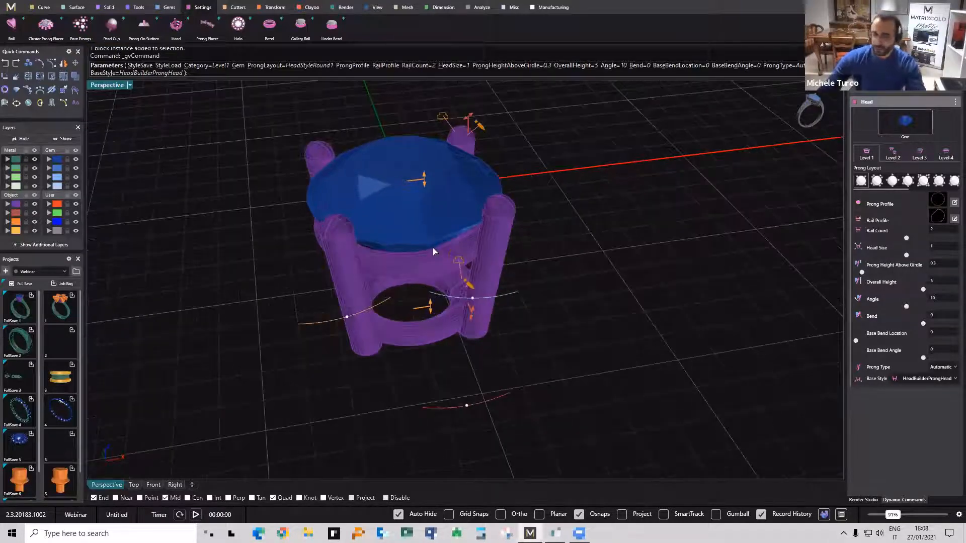
right_click_drag(432, 247, 350, 314)
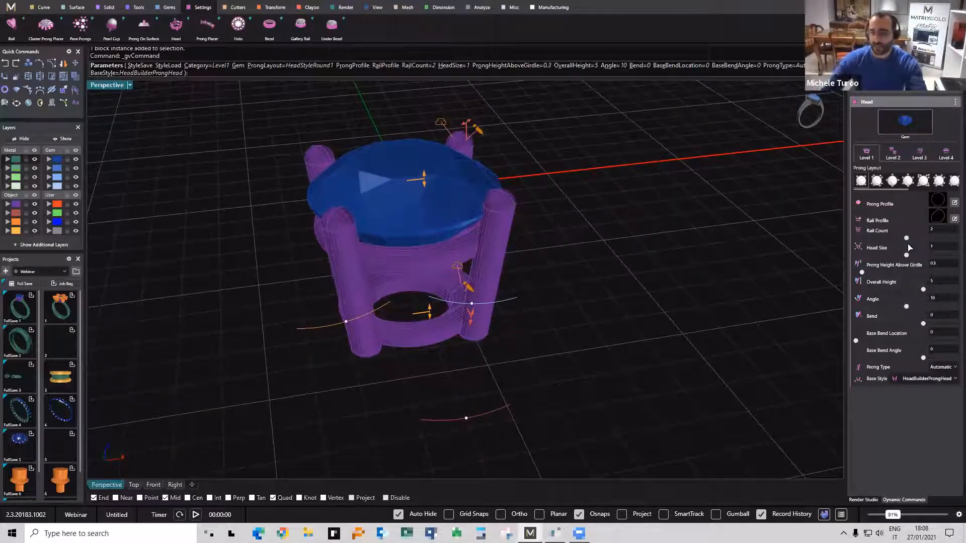
right_click_drag(621, 244, 620, 298)
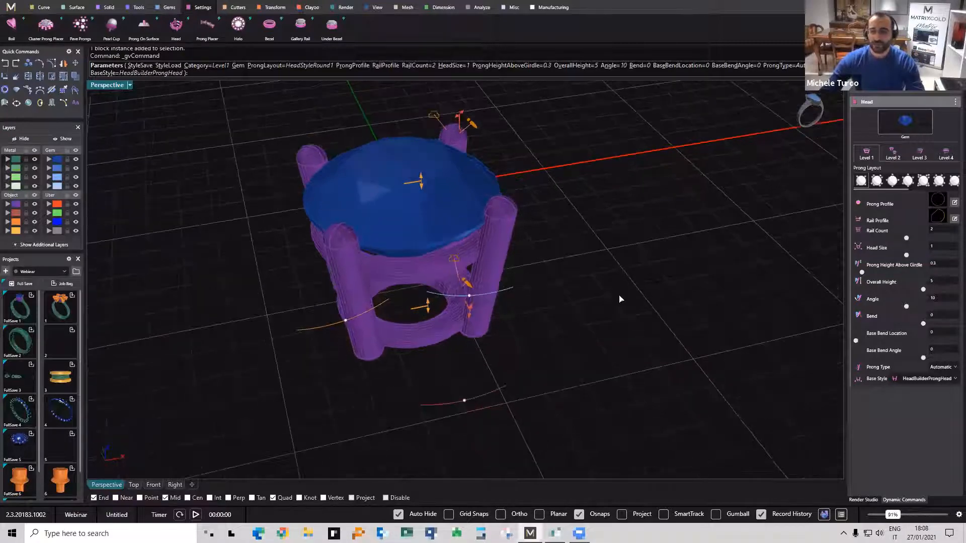
right_click_drag(528, 205, 509, 171)
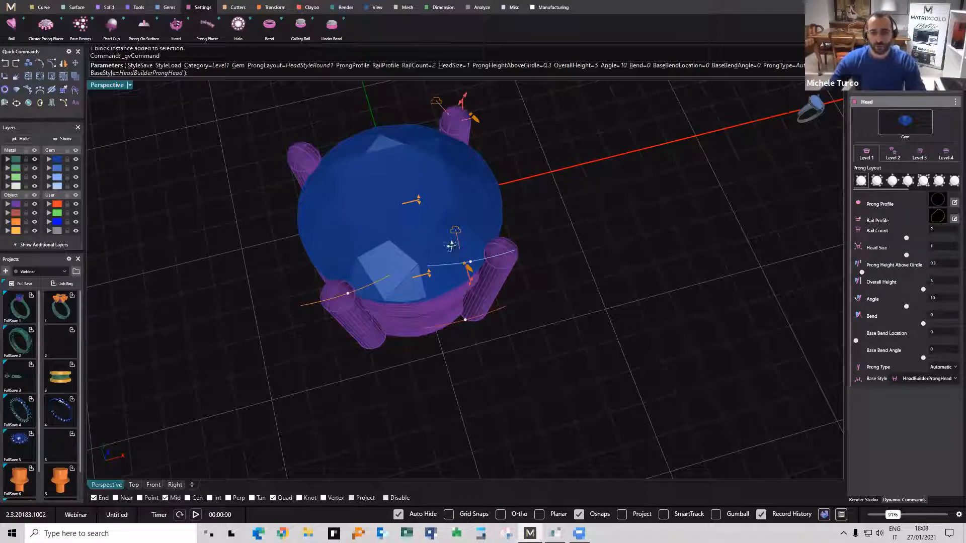
right_click_drag(451, 245, 454, 191)
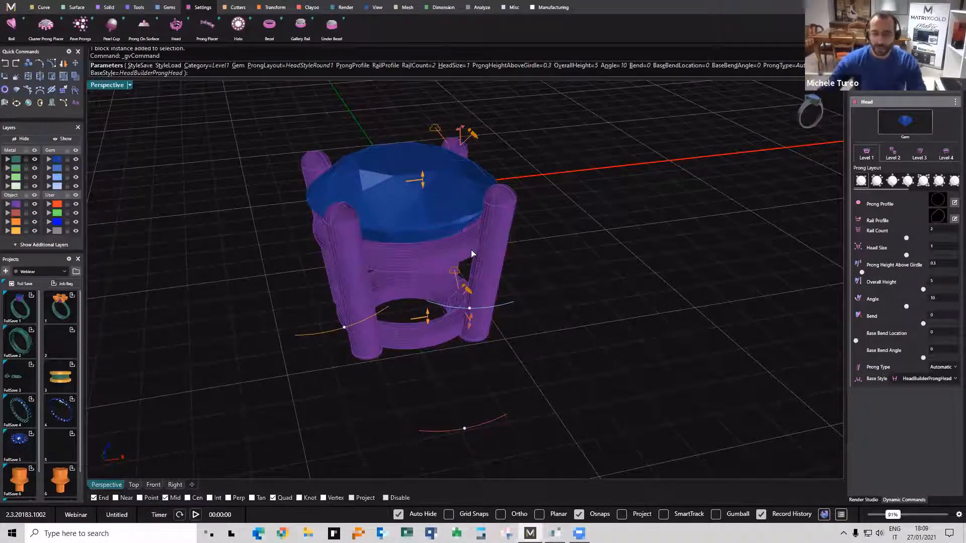
mouse_move(471, 250)
right_mouse_down()
mouse_move(506, 302)
mouse_move(522, 287)
right_mouse_up()
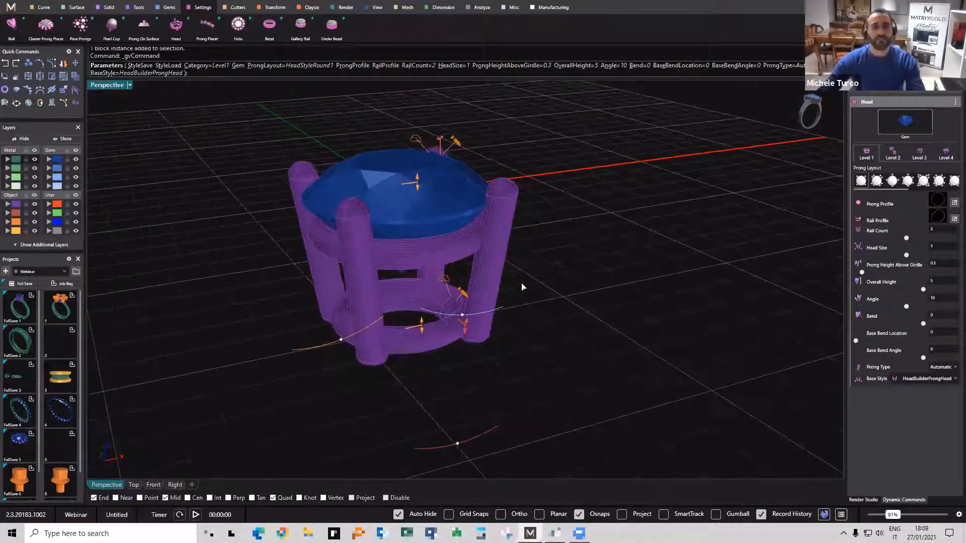
left_click(35, 7)
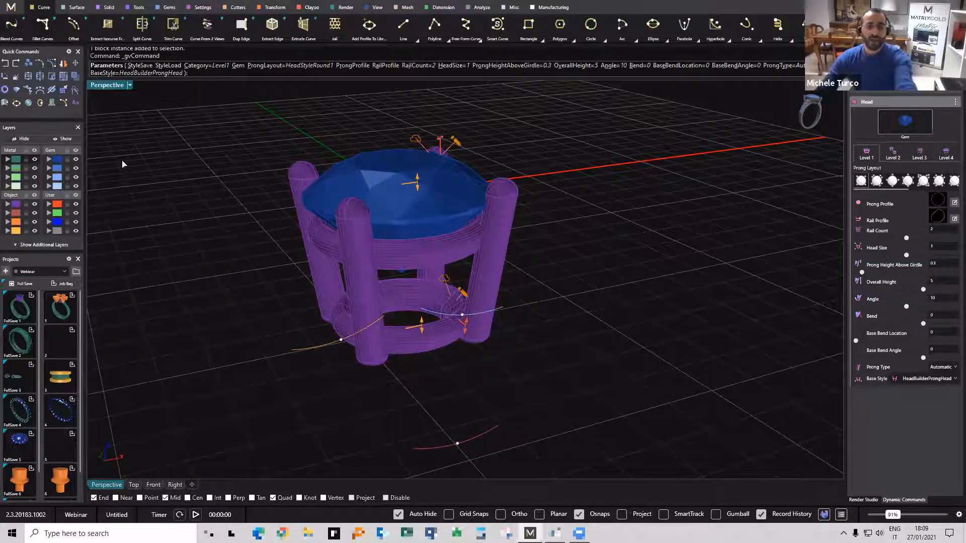
right_click_drag(444, 254, 425, 264)
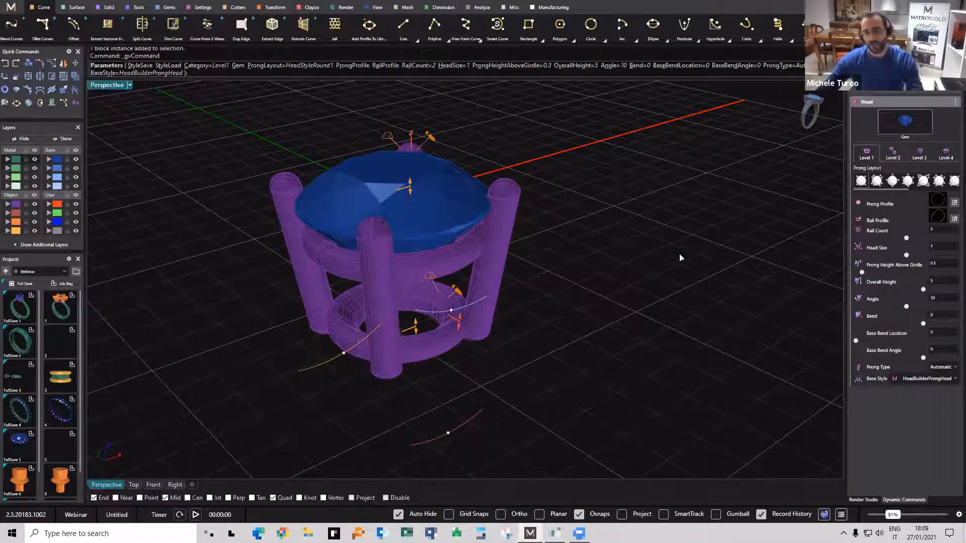
Finish the Head command and delete its prongs and rails, keeping only the gem.
right_click(538, 295)
left_click(457, 288)
key("Delete")
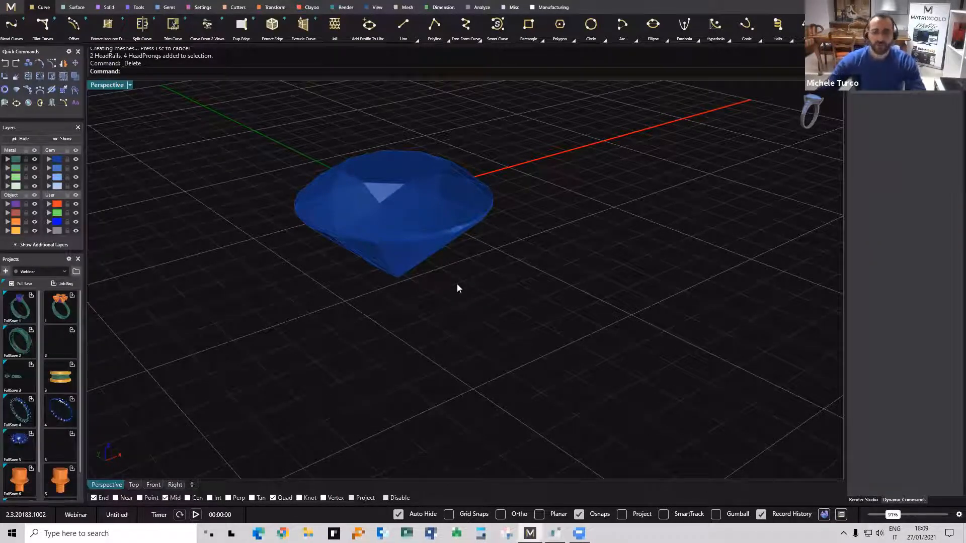
Create a Gem Offset Curve around the selected gem's girdle with girdle spacing 0 and Z offset 0.
right_click_drag(426, 232, 392, 168)
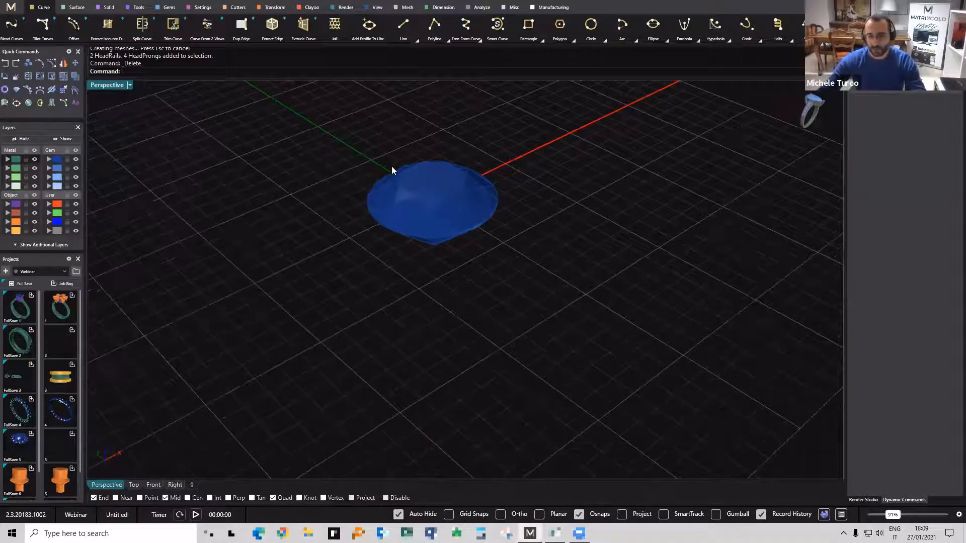
mouse_move(435, 229)
right_mouse_down()
mouse_move(465, 226)
mouse_move(394, 233)
mouse_move(411, 238)
mouse_move(430, 226)
right_mouse_up()
left_click(430, 223)
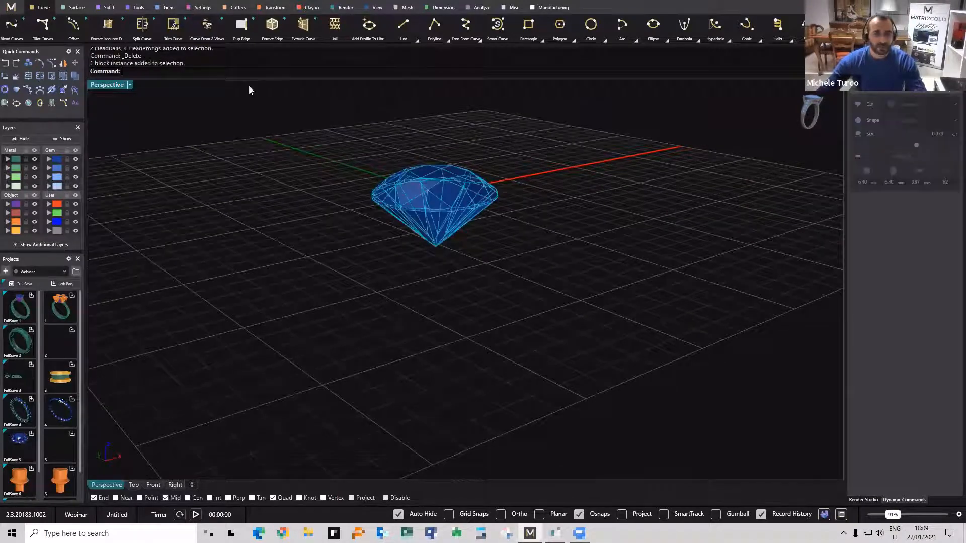
left_click(138, 7)
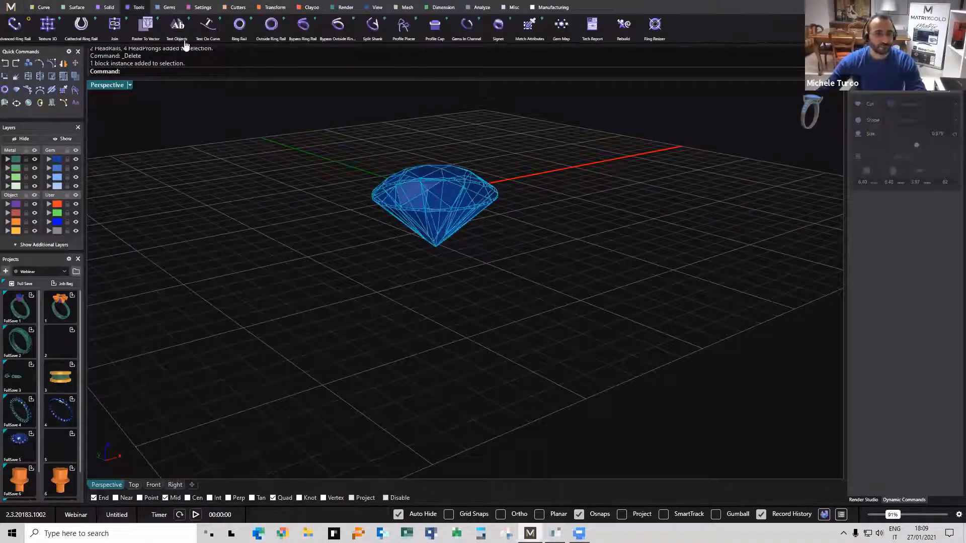
left_click(167, 7)
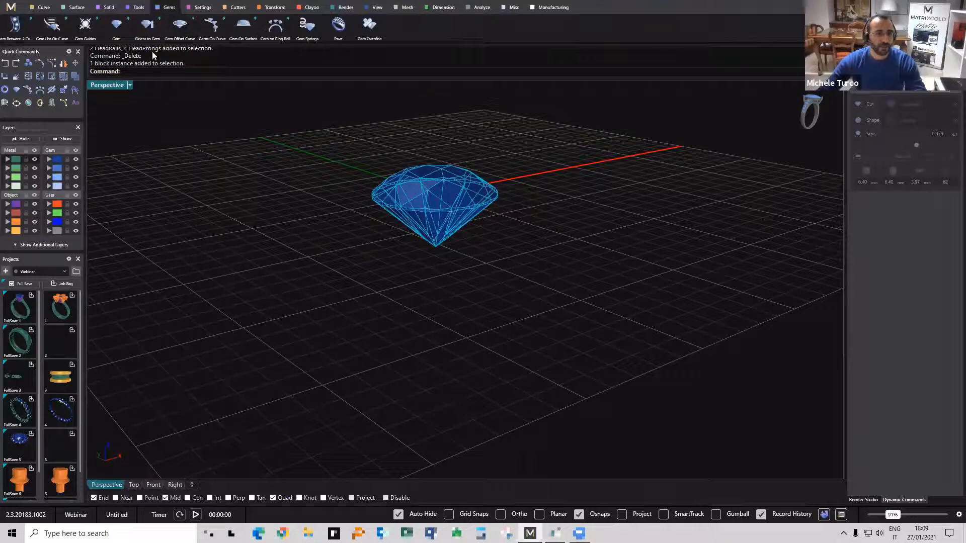
left_click(180, 25)
right_click_drag(404, 198, 431, 229)
right_click(431, 228)
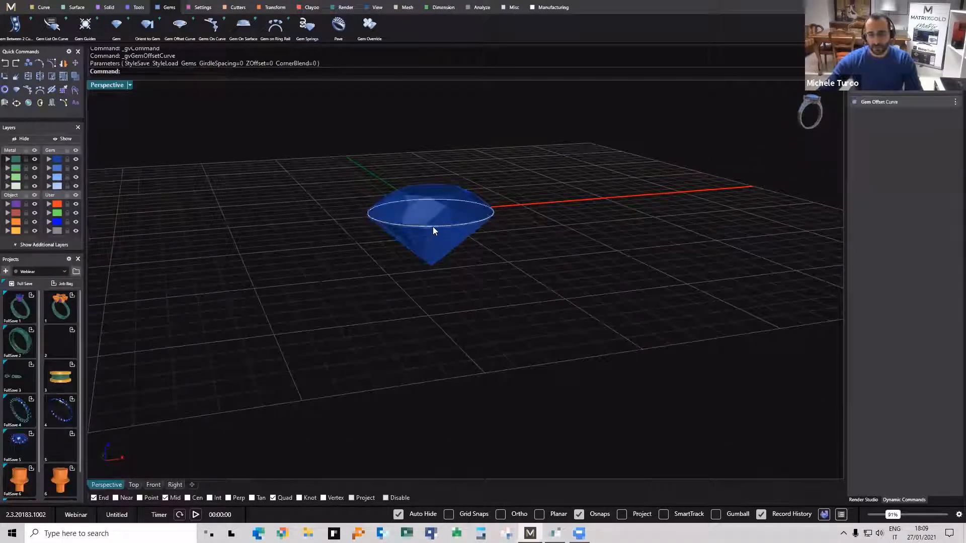
Offset the girdle curve by -1.2 with sharp corners and position the smaller circle below the gem's tip.
left_click(50, 8)
left_click(71, 34)
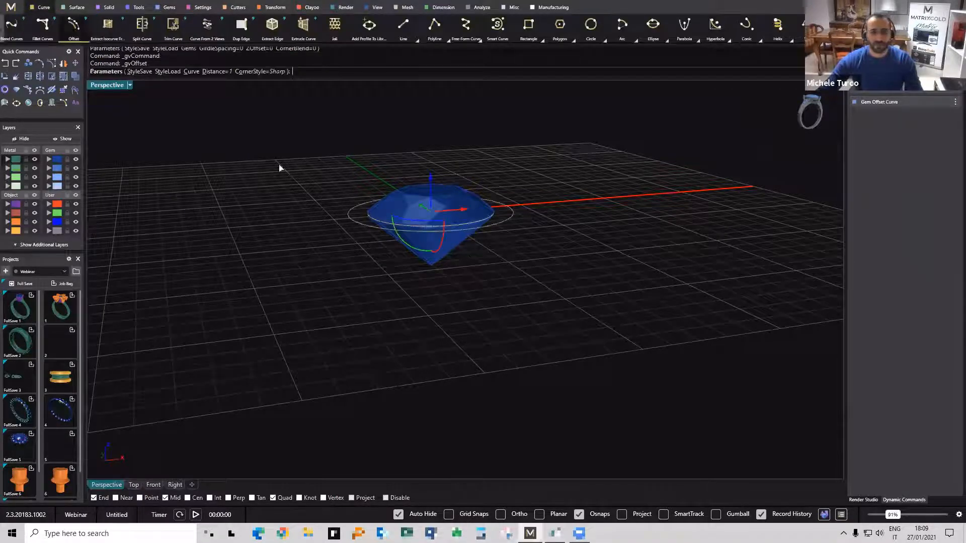
left_click(444, 202)
left_click_drag(430, 251, 431, 262)
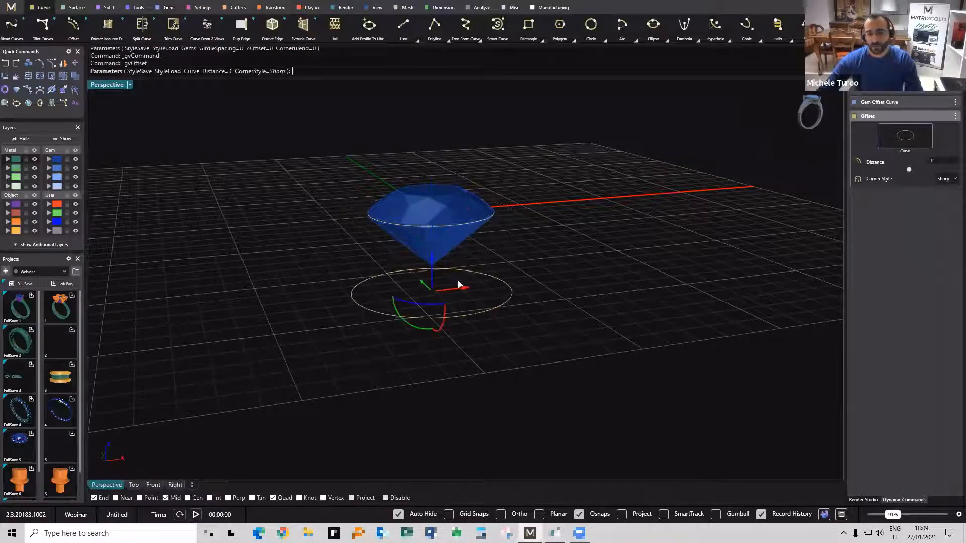
left_click_drag(908, 172, 903, 174)
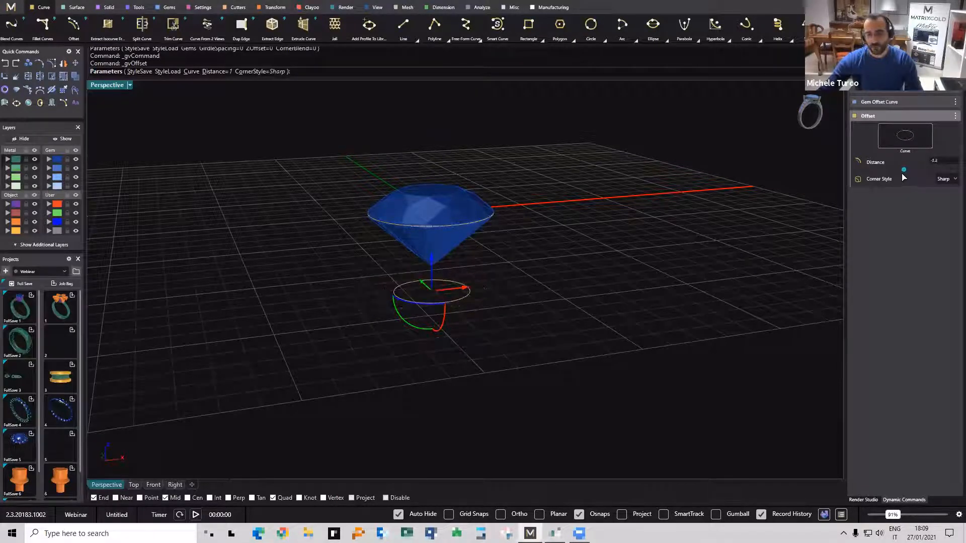
right_click(542, 274)
Place a profile on the gem's girdle curve with Profile Placer and rotate it 90 degrees to lie flat.
right_click_drag(526, 285, 360, 249)
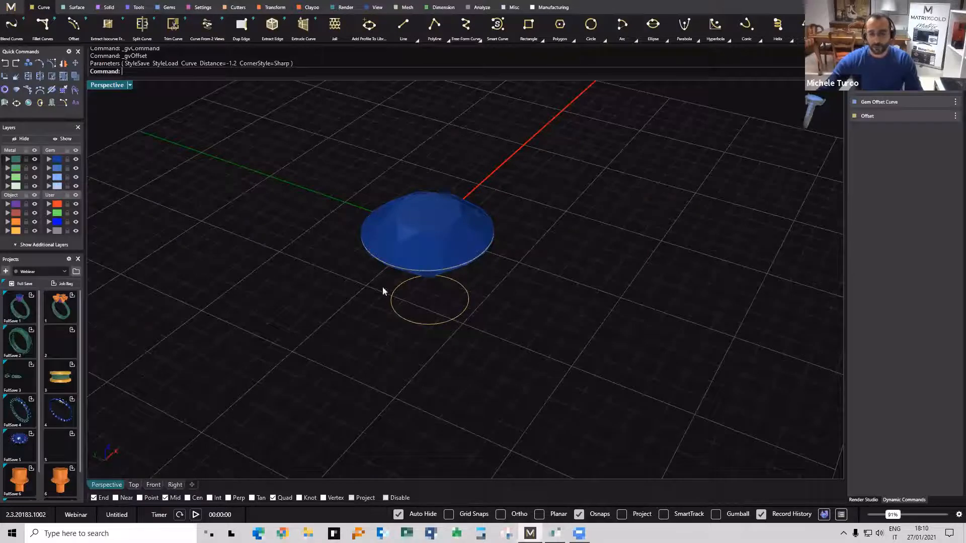
left_click(383, 266)
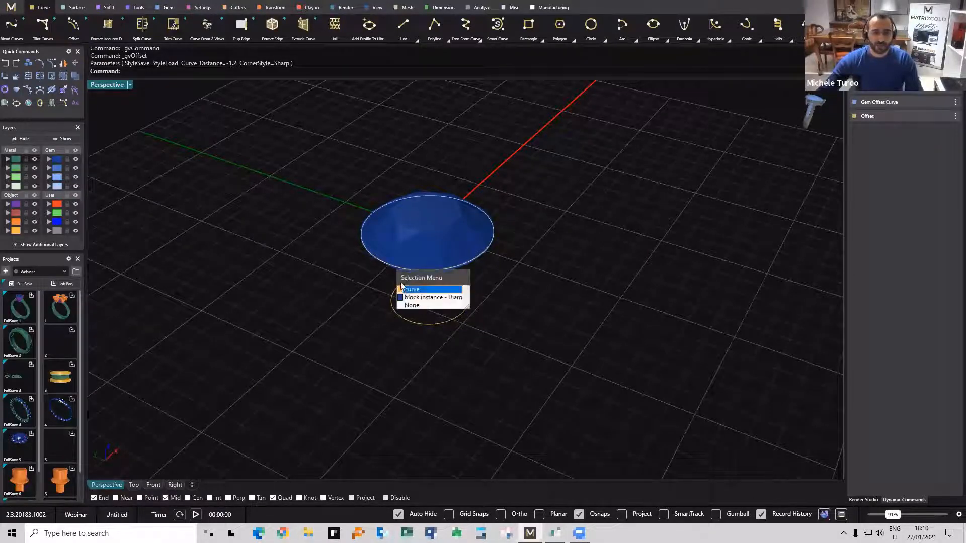
left_click(417, 294)
left_click(137, 8)
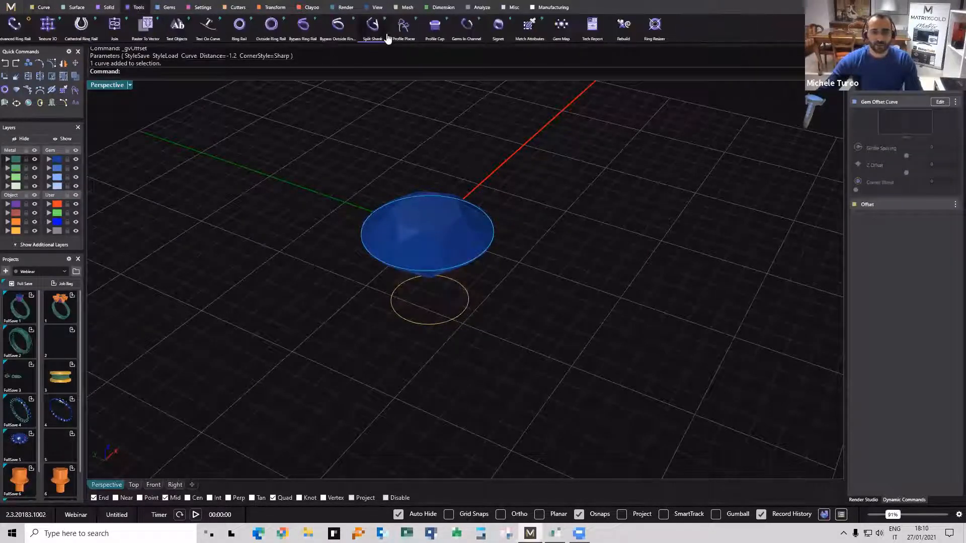
left_click(402, 30)
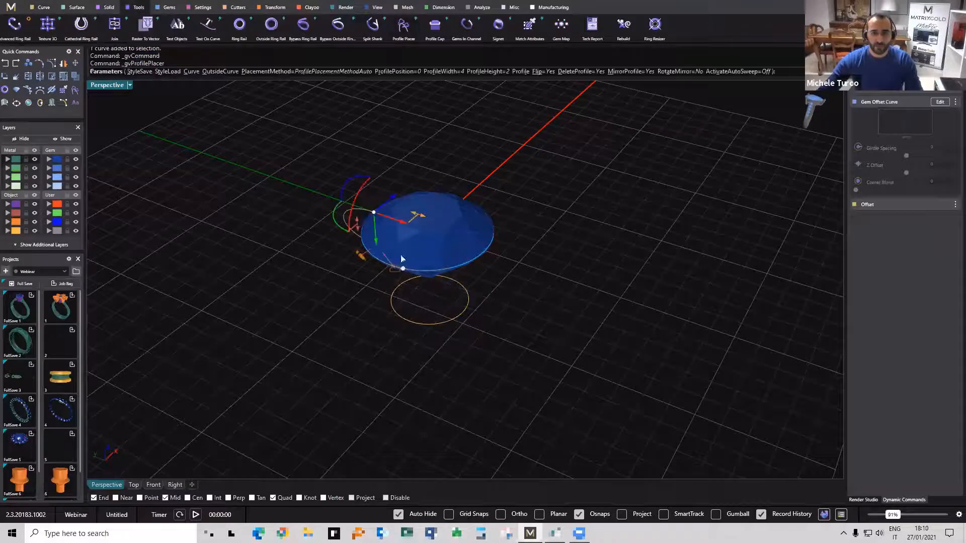
scroll(365, 226, "up", 3)
left_click(351, 184)
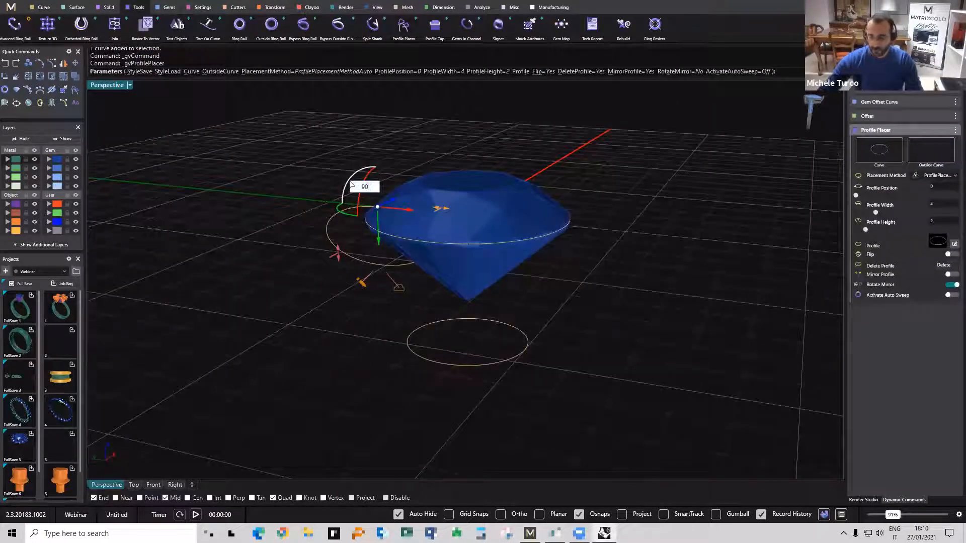
type("90")
key("Return")
Resize the placed girdle profile to 1.2 wide and 1.2 high and finish the Profile Placer command.
right_click_drag(370, 200, 370, 173)
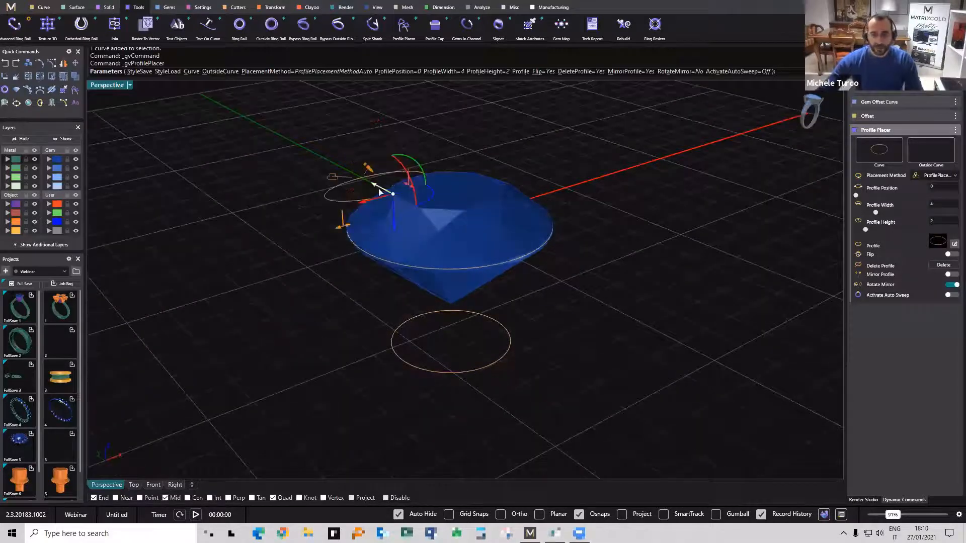
right_click_drag(340, 240, 345, 234)
left_click_drag(345, 234, 398, 196)
left_click_drag(386, 153, 394, 175)
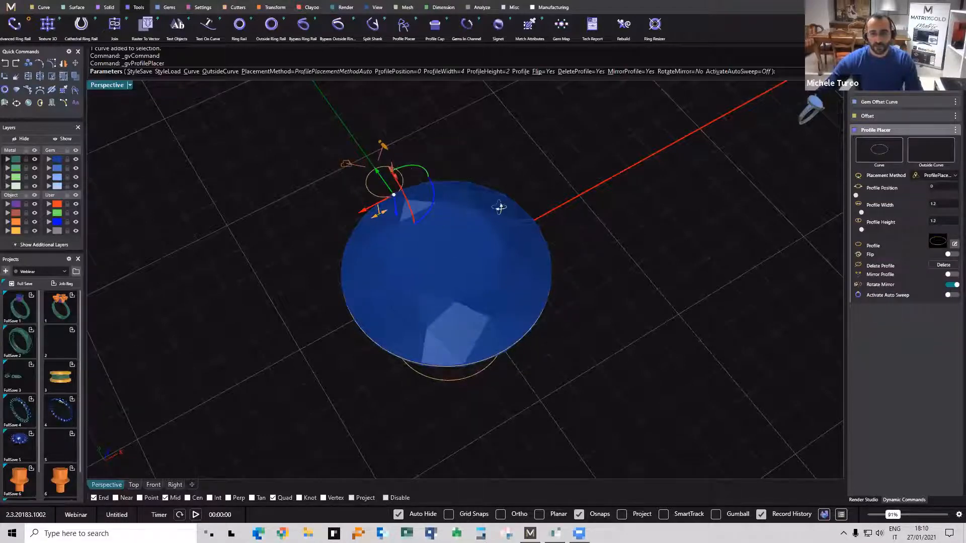
right_click_drag(500, 208, 621, 182)
right_click_drag(384, 300, 368, 253)
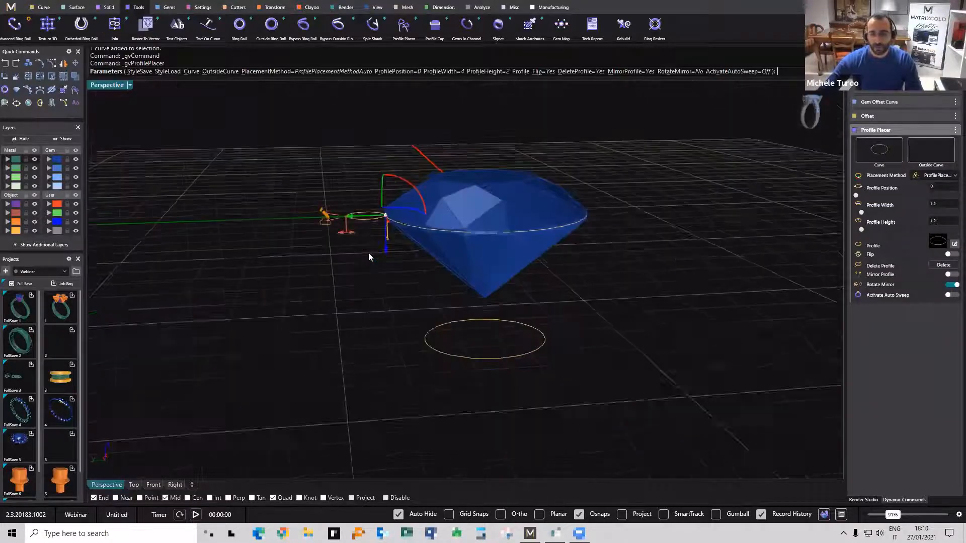
right_click(378, 253)
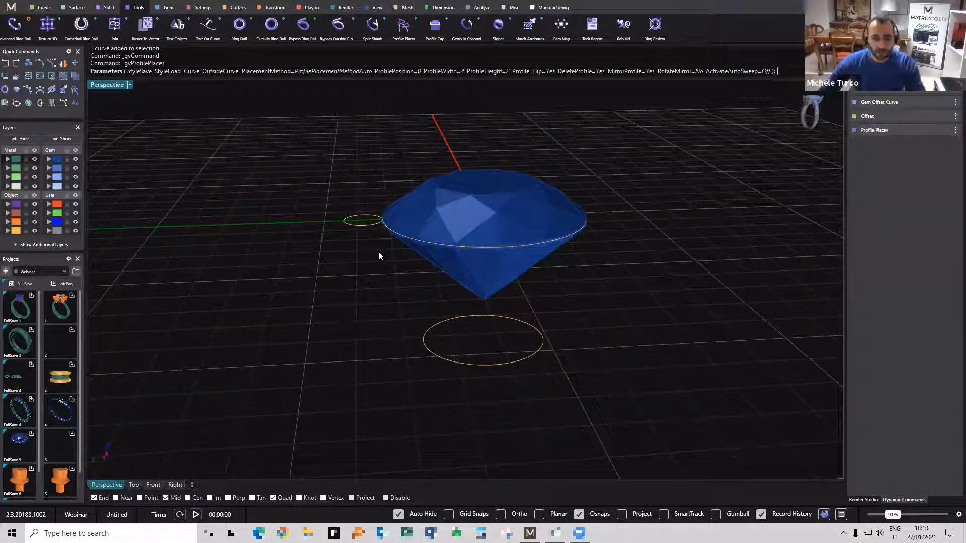
Duplicate the placed round profile and assign the circle below the gem as the copy's placement curve.
right_click_drag(399, 254, 303, 209)
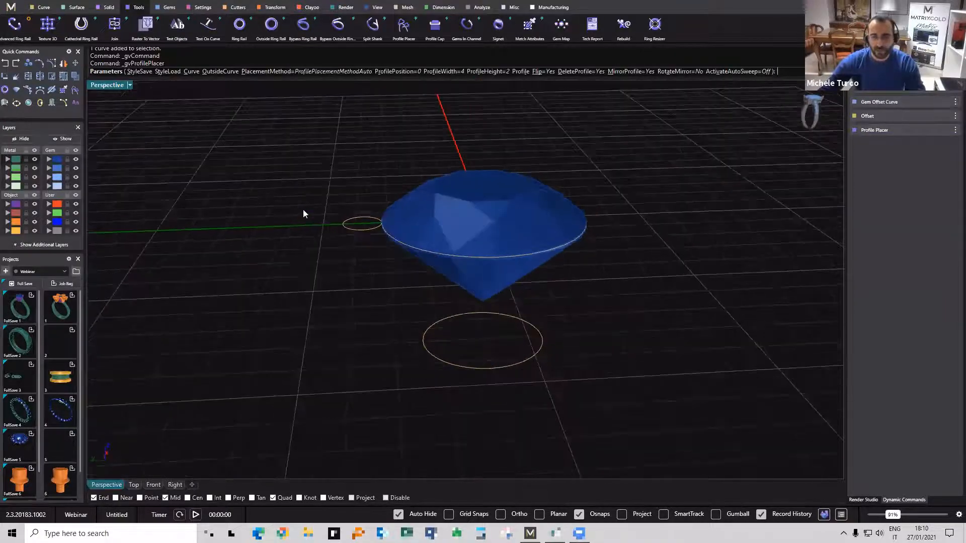
right_click_drag(347, 281, 383, 270)
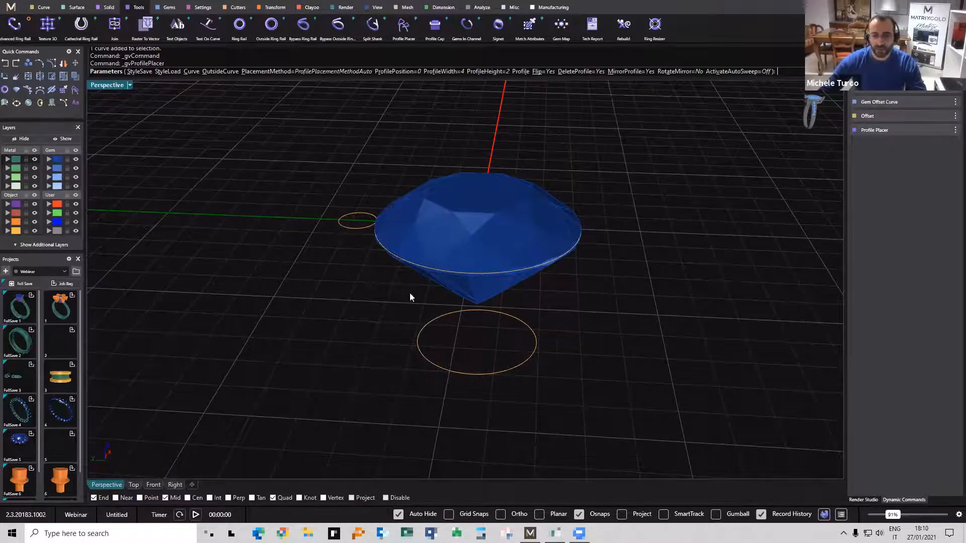
right_click_drag(409, 293, 354, 241)
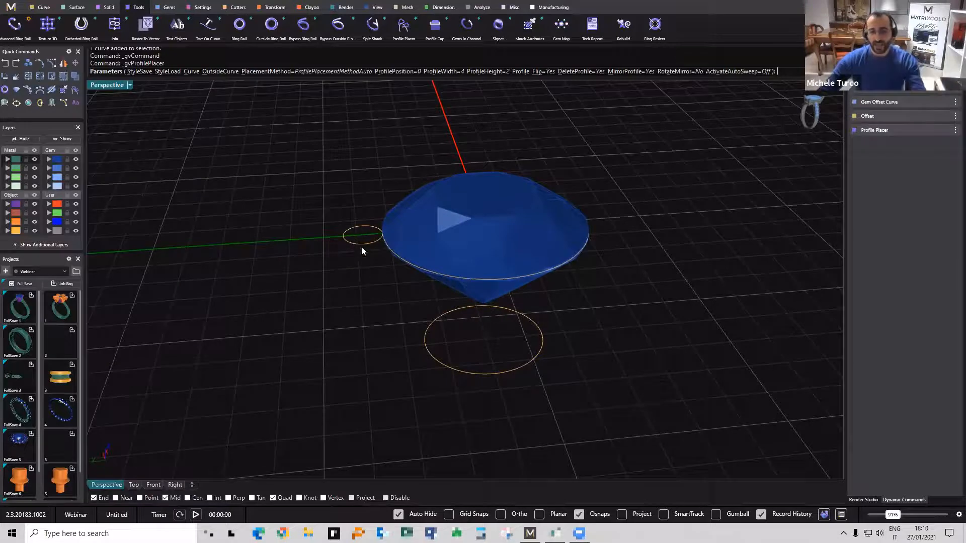
left_click_drag(297, 207, 413, 255)
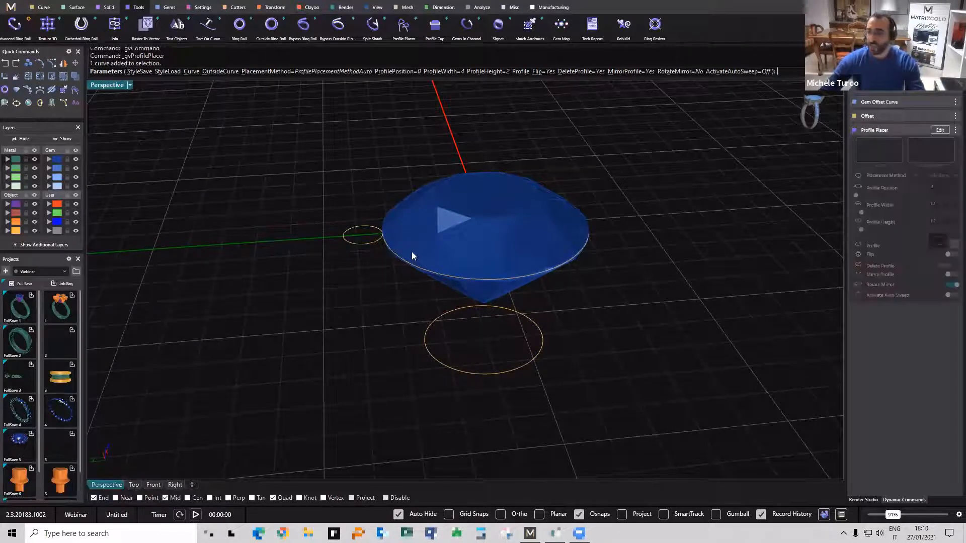
key("Return")
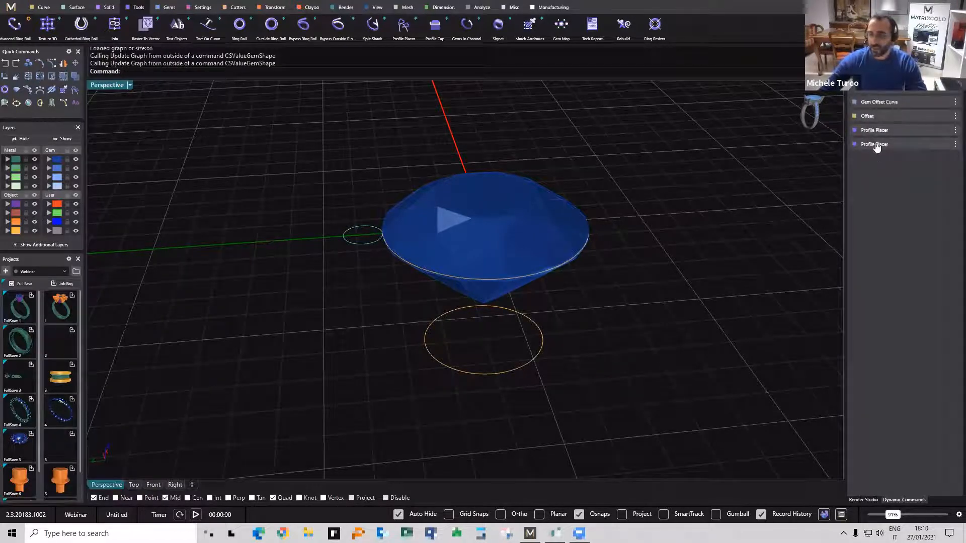
mouse_move(874, 136)
left_click(939, 144)
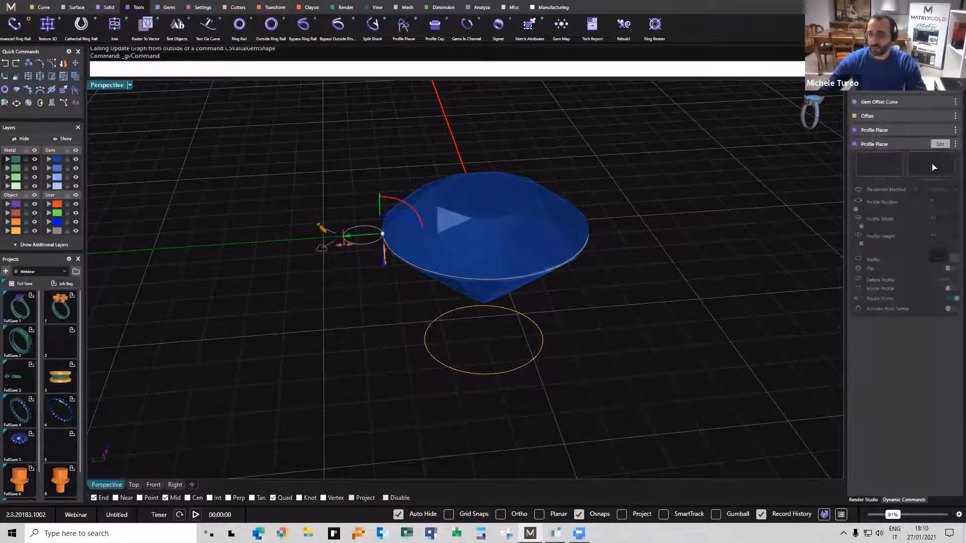
left_click(889, 161)
left_click(464, 373)
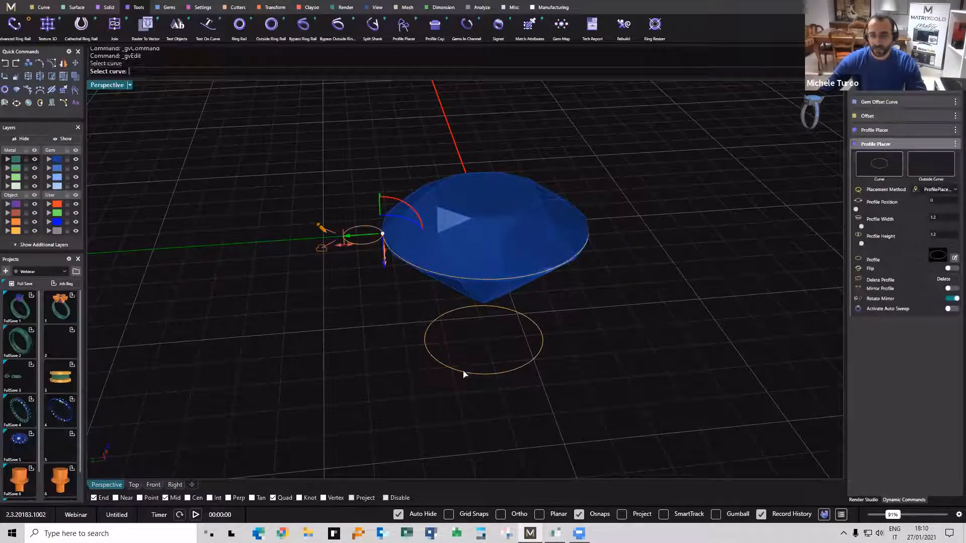
right_click_drag(554, 345, 413, 296)
right_click(414, 296)
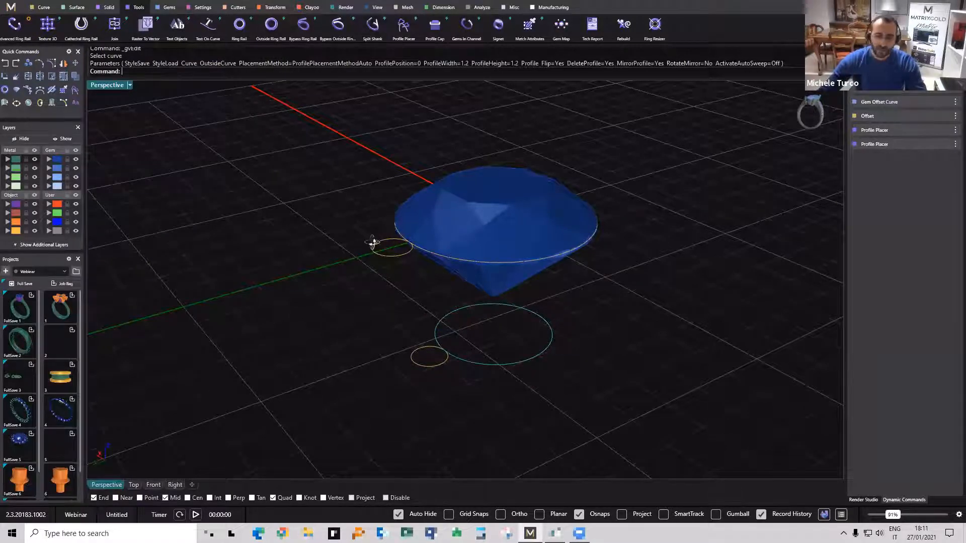
right_click_drag(372, 242, 402, 322)
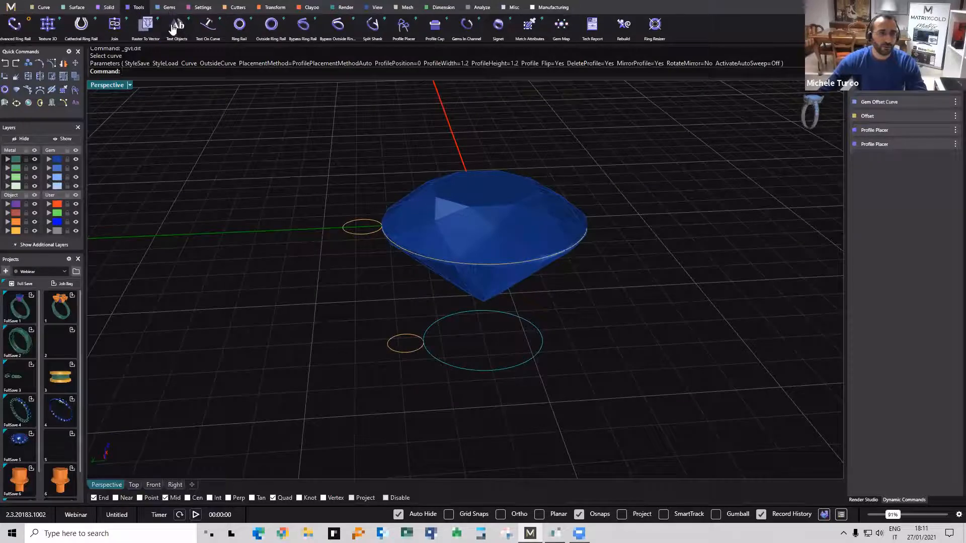
left_click(170, 7)
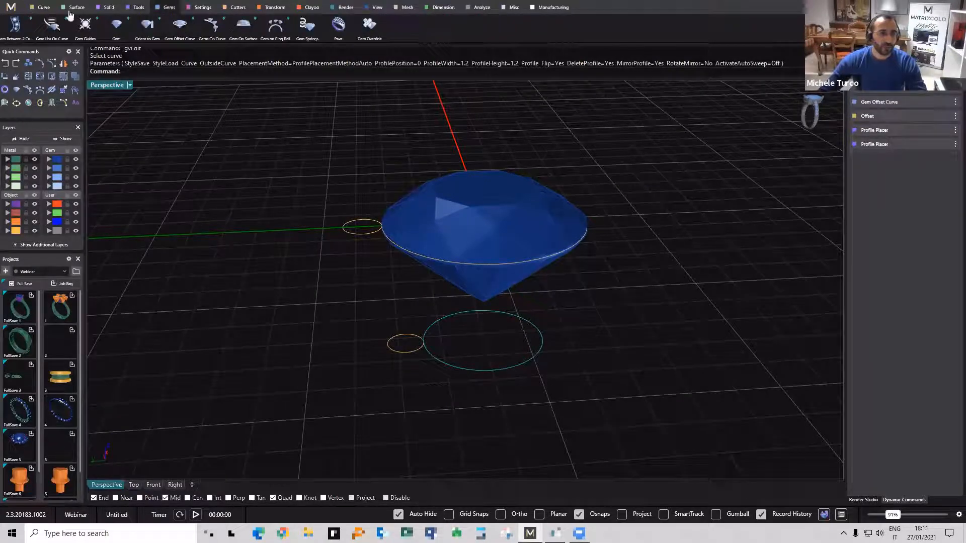
left_click(139, 7)
left_click(109, 7)
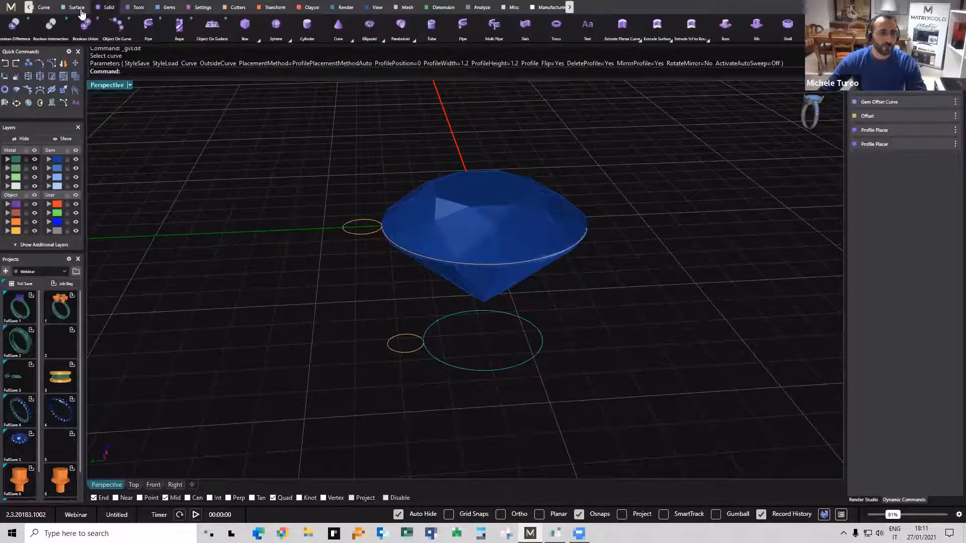
left_click(76, 7)
left_click(11, 25)
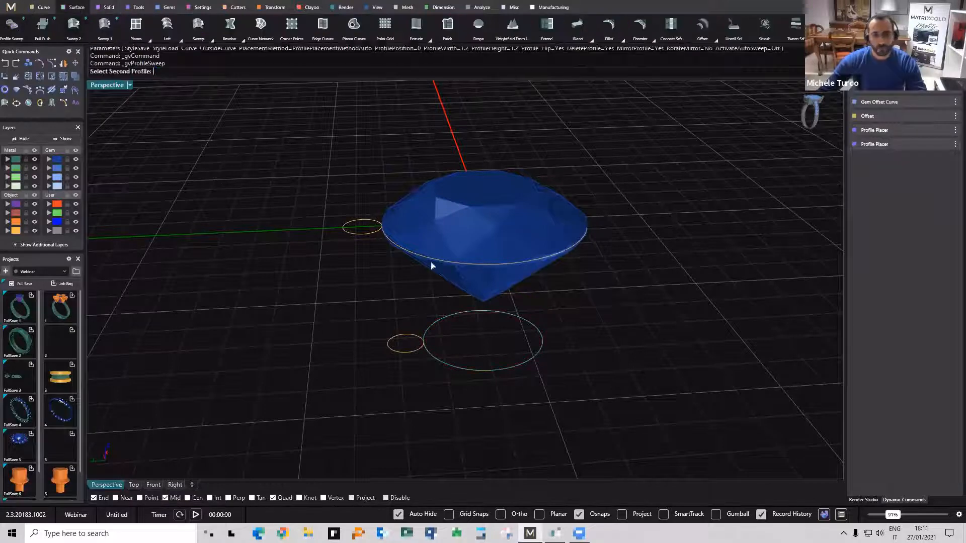
left_click(358, 236)
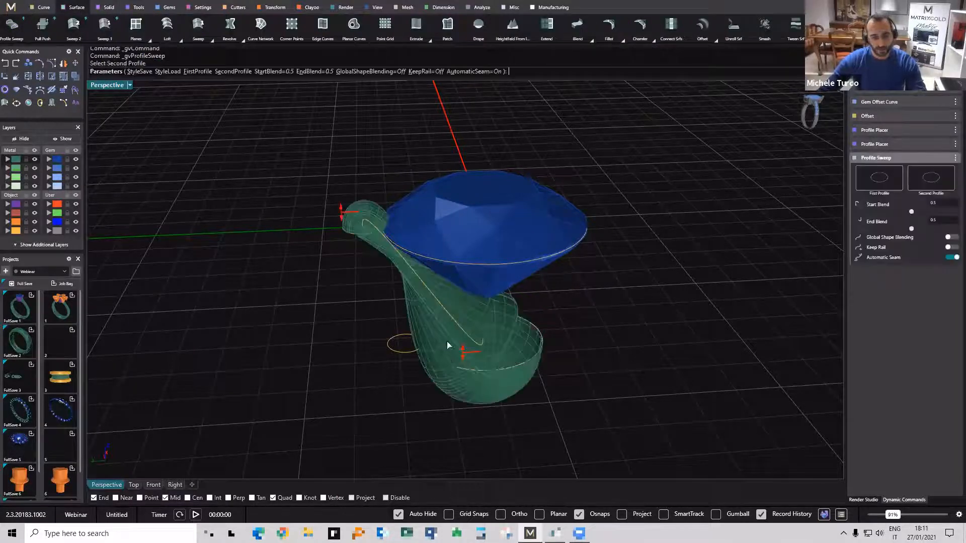
key("Escape")
Create a Profile Sweep from the small lower profile to the girdle profile with Start Blend 0.8 and End Blend -0.7.
right_click(380, 324)
left_click(405, 352)
left_click(360, 234)
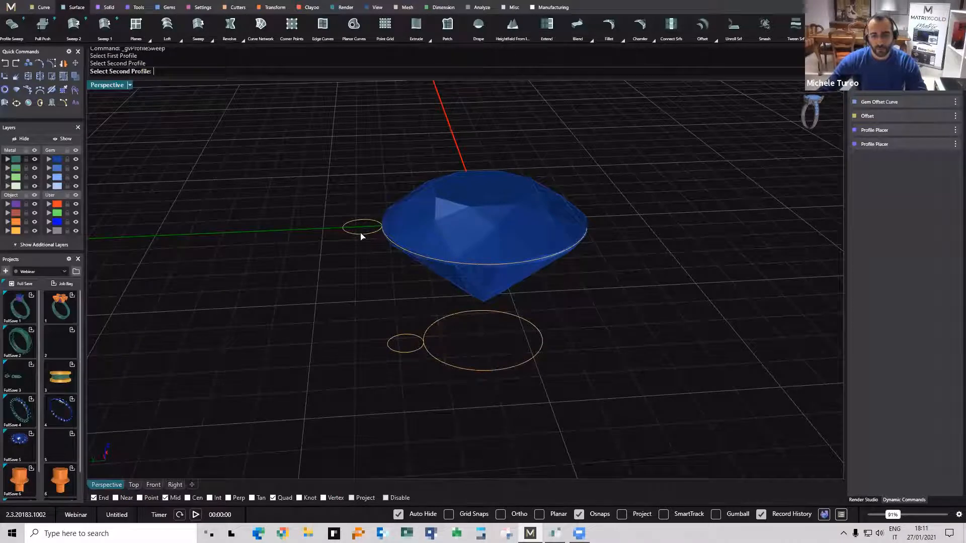
right_click_drag(398, 294, 395, 269)
left_click_drag(344, 209, 349, 236)
mouse_move(387, 327)
left_mouse_down()
mouse_move(387, 309)
mouse_move(388, 320)
left_mouse_up()
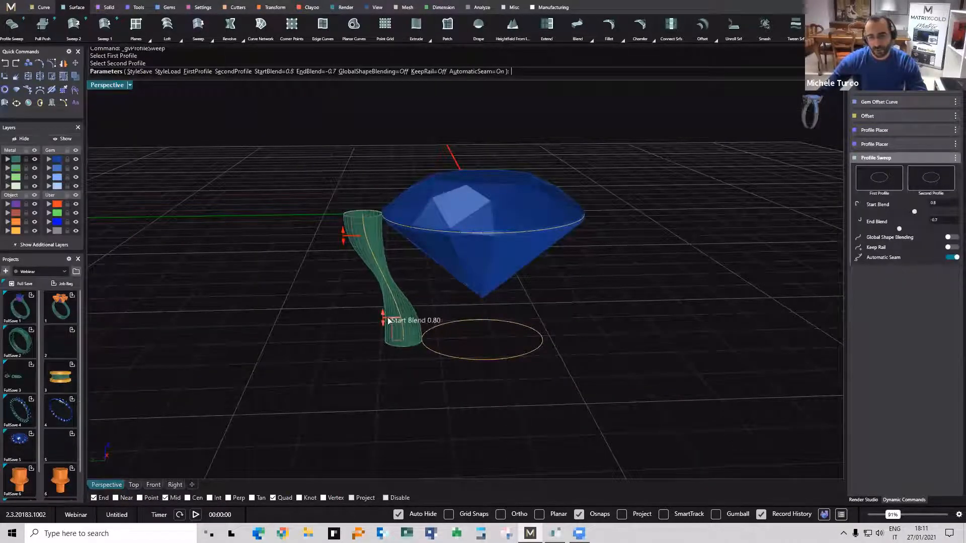
Turn off the sweep's automatic seam, set its first seam to 1 and finish the Profile Sweep.
left_click(952, 258)
right_click_drag(440, 362, 429, 348)
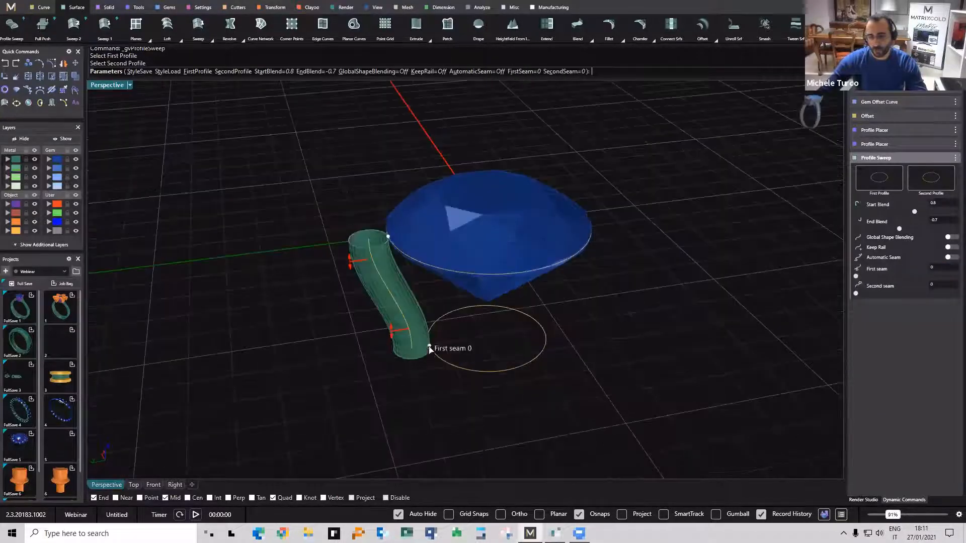
mouse_move(424, 364)
left_mouse_down()
mouse_move(416, 361)
mouse_move(432, 350)
left_mouse_up()
right_click_drag(464, 323, 421, 249)
right_click(420, 249)
Close the prong's upper end with a Profile Cap using a dome thickness of 0.3.
left_click(164, 9)
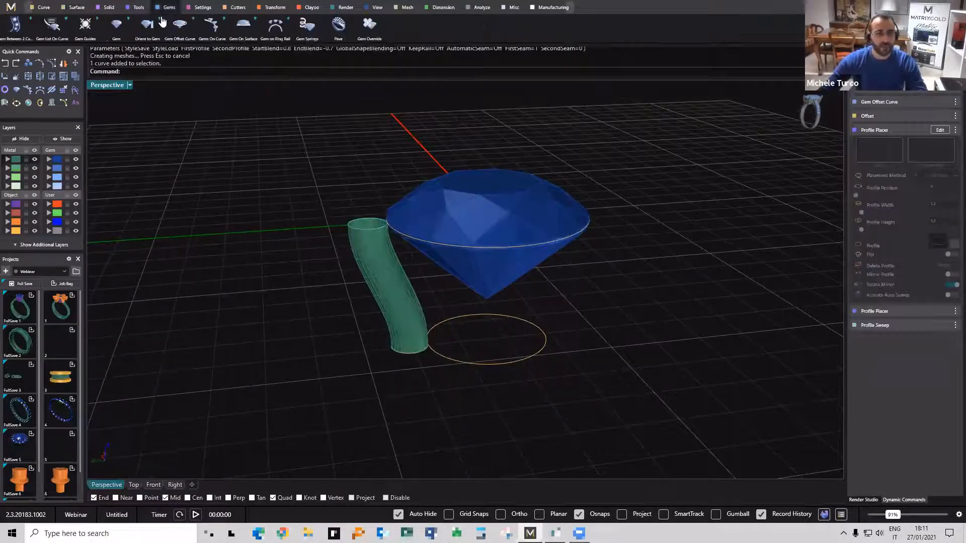
left_click(139, 8)
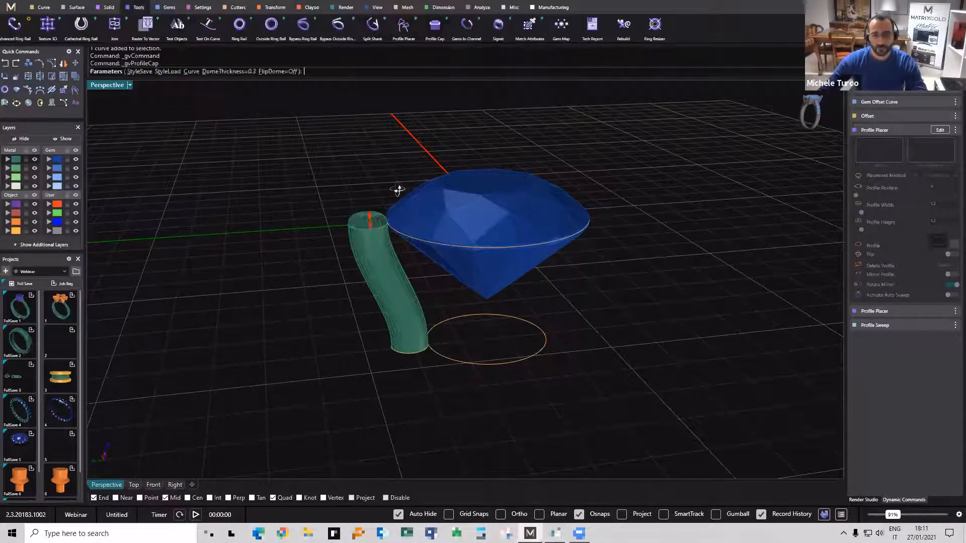
right_click_drag(420, 319, 421, 287)
right_click(337, 321)
Close the prong's lower end with a Profile Cap using a dome thickness of -0.4.
left_click_drag(337, 321, 468, 395)
right_click(469, 394)
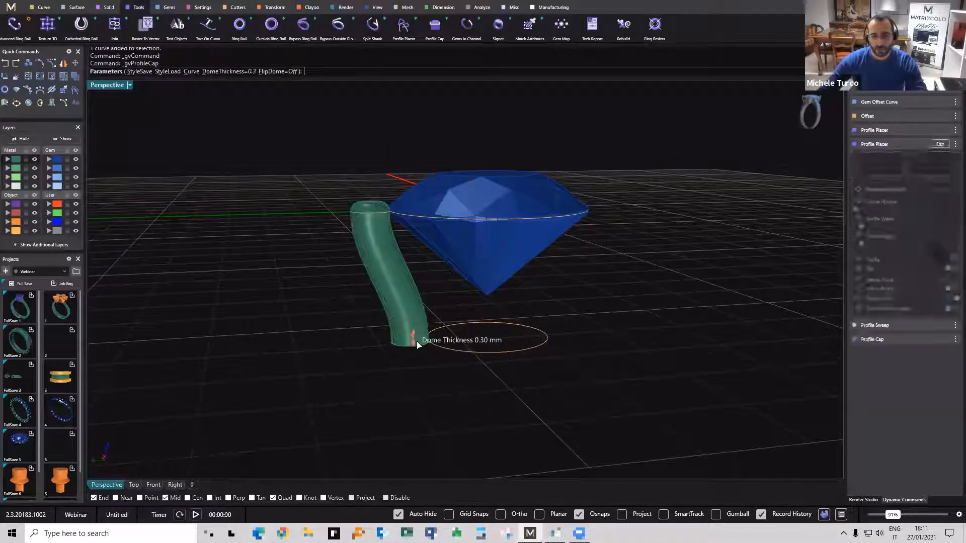
left_click_drag(413, 338, 421, 360)
right_click(422, 362)
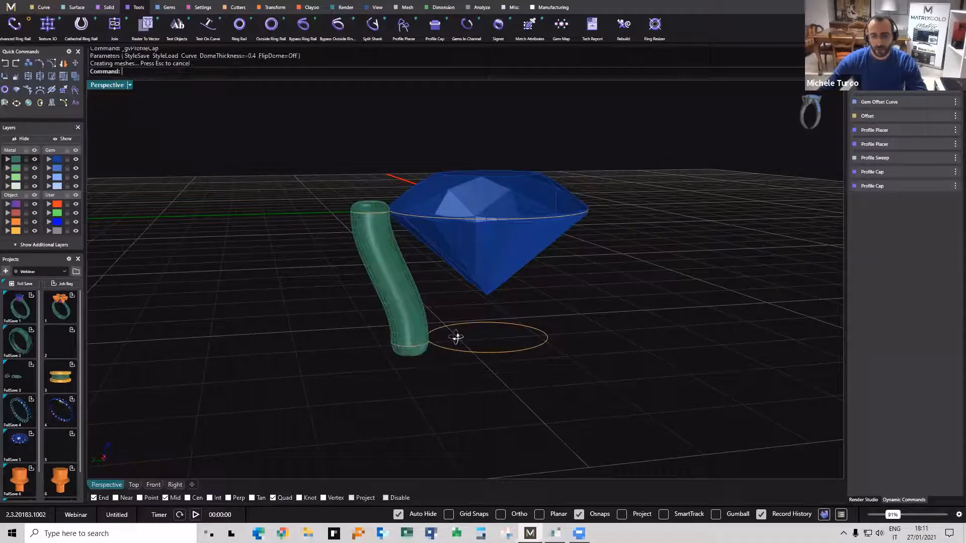
right_click_drag(455, 336, 480, 261)
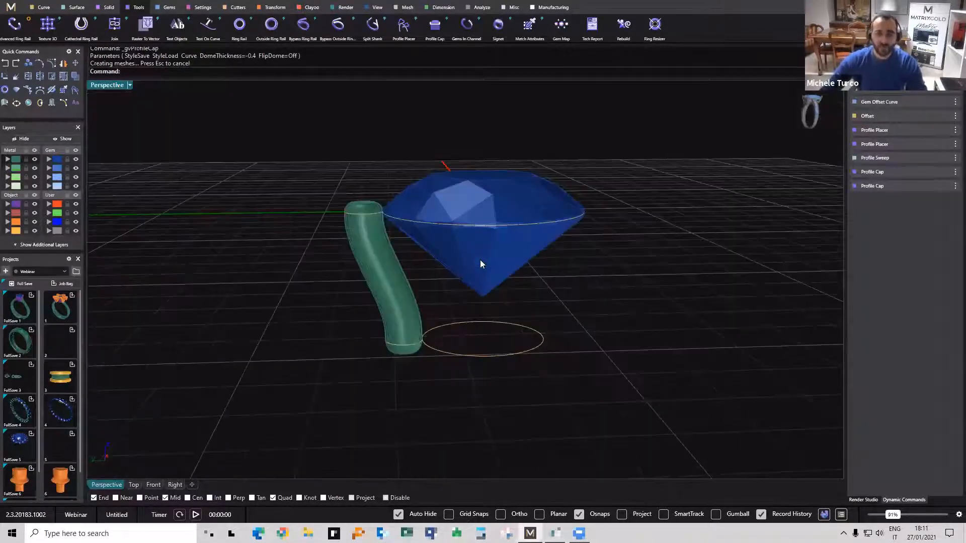
right_click_drag(447, 249, 381, 233)
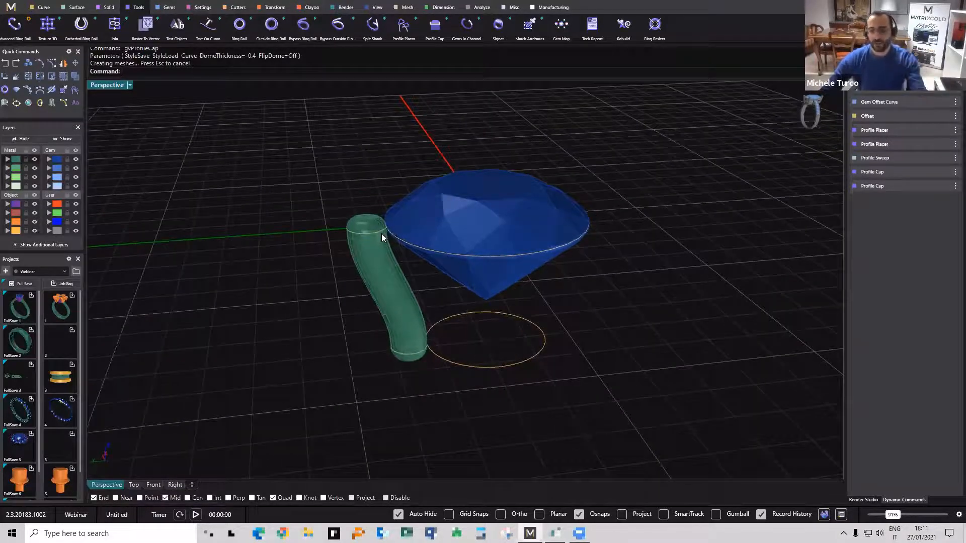
right_click_drag(435, 375, 446, 378)
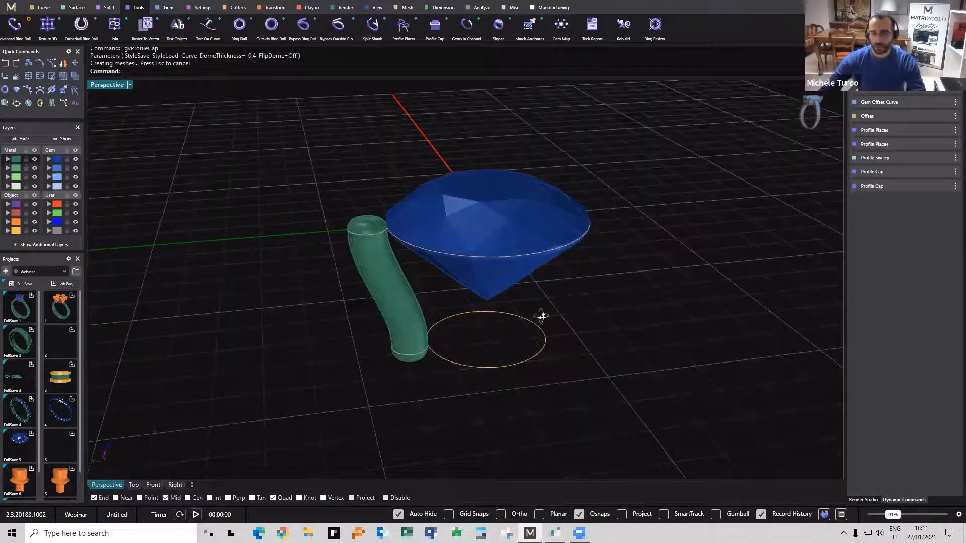
right_click_drag(541, 316, 519, 270)
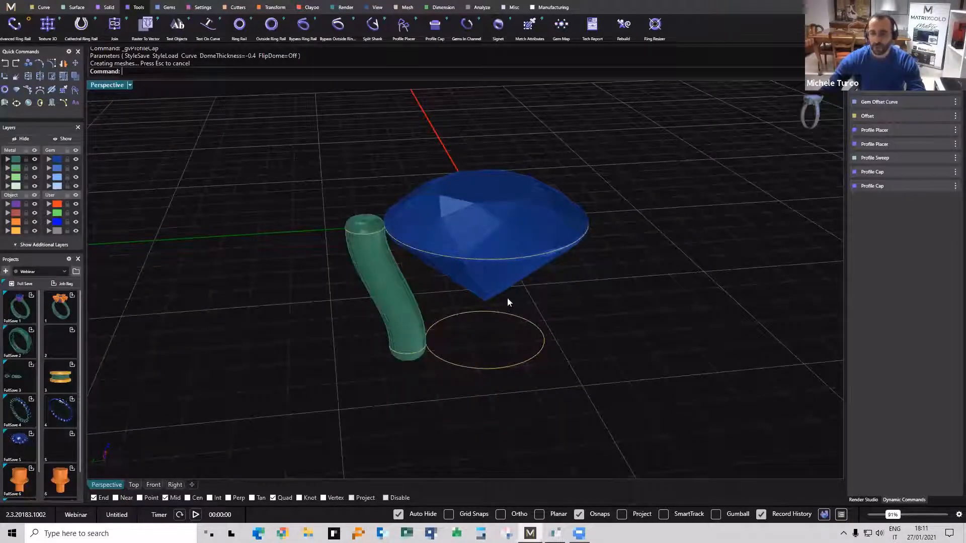
right_click_drag(498, 272, 485, 272)
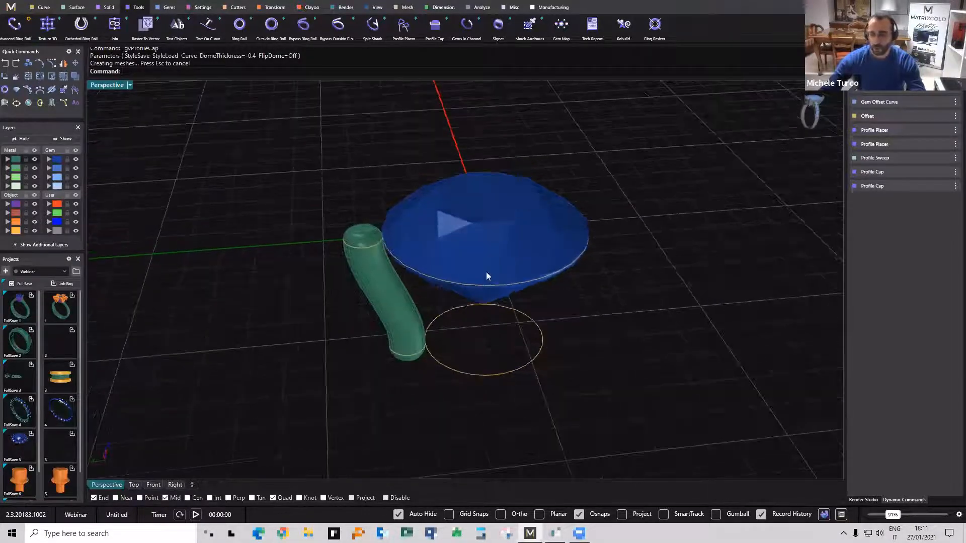
Copy the complete prong with both end caps and paste the duplicate in place.
left_click_drag(279, 154, 453, 397)
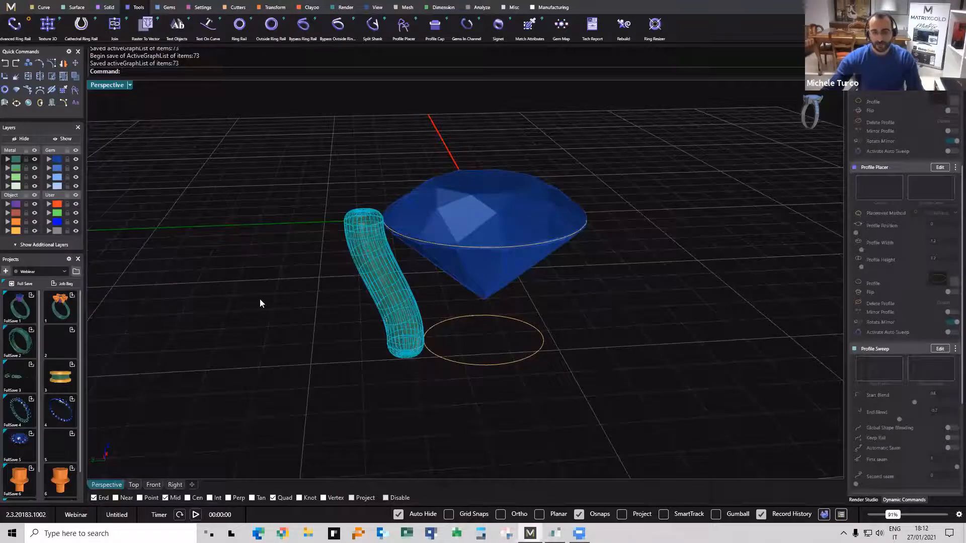
key("Return")
key("ctrl+v")
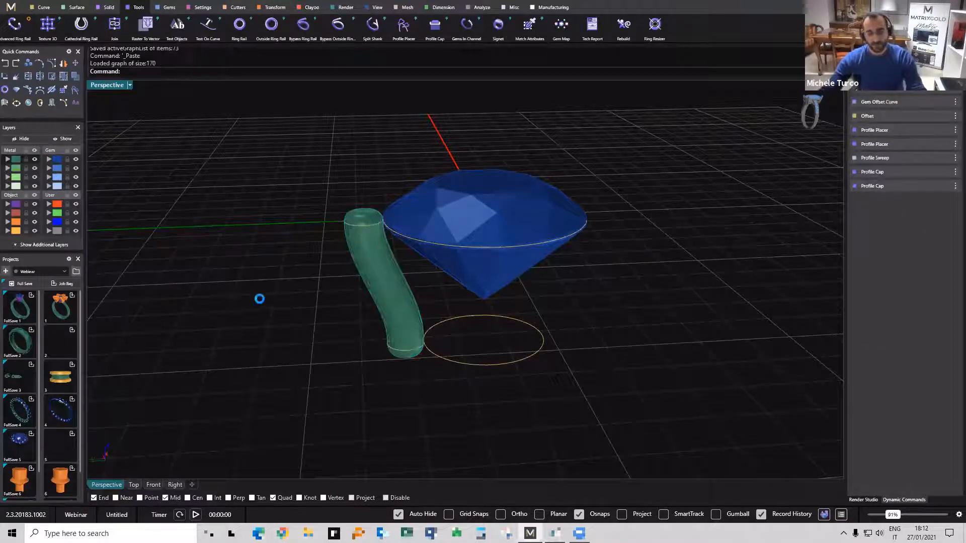
left_click(637, 308)
left_click(378, 224)
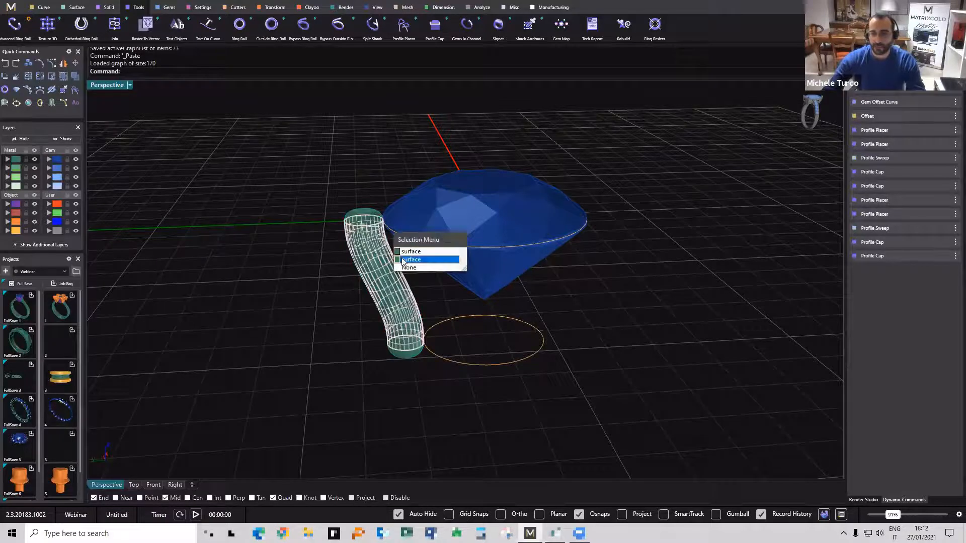
left_click(310, 163)
Move the copied prong's upper profile along the girdle curve to profile position 0.75.
left_click(362, 230)
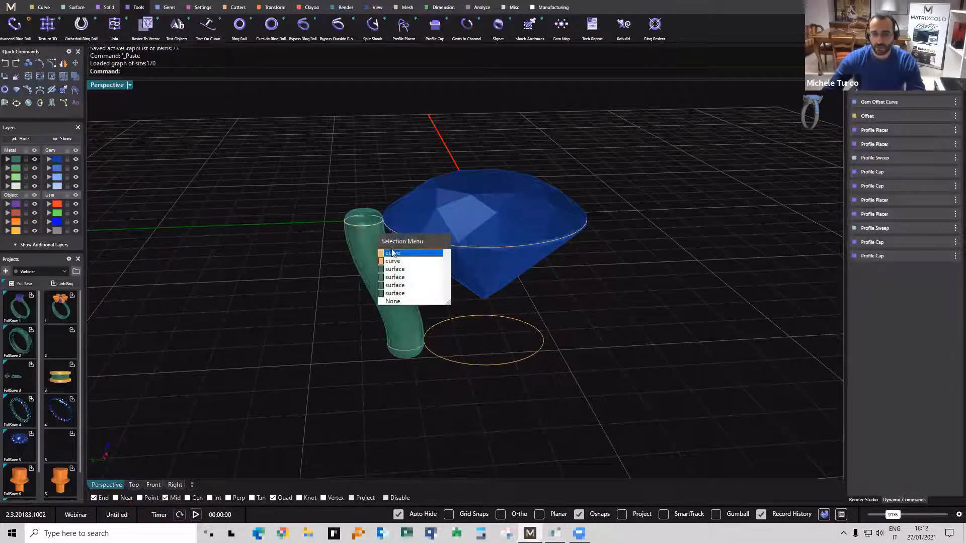
left_click(390, 257)
right_click_drag(394, 269, 390, 300)
left_click_drag(386, 246, 514, 293)
right_click_drag(430, 328, 412, 335)
right_click(412, 336)
Move the copied prong's lower profile along the small lower curve to profile position 0.75.
left_click(421, 337)
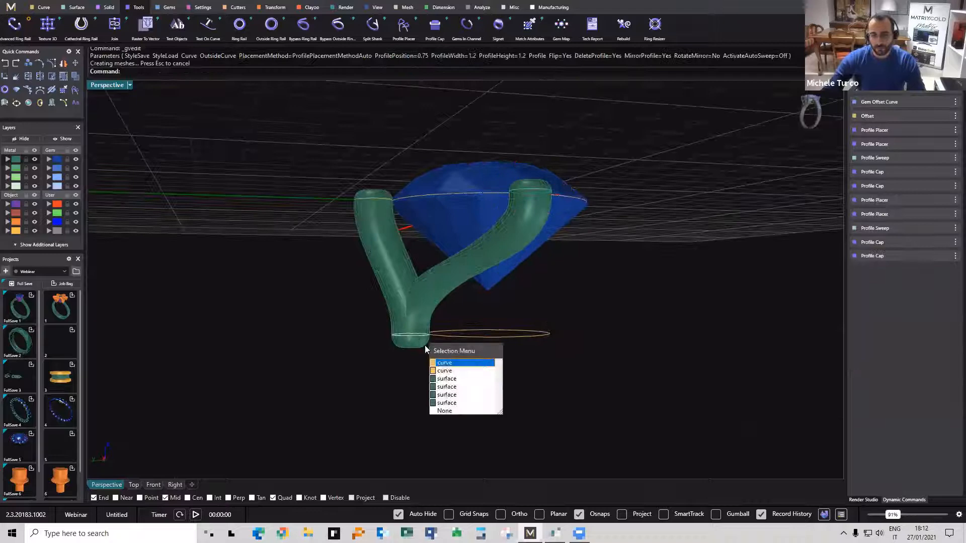
left_click(444, 362)
right_click_drag(427, 371, 440, 354)
left_click_drag(440, 355, 509, 365)
right_click(510, 366)
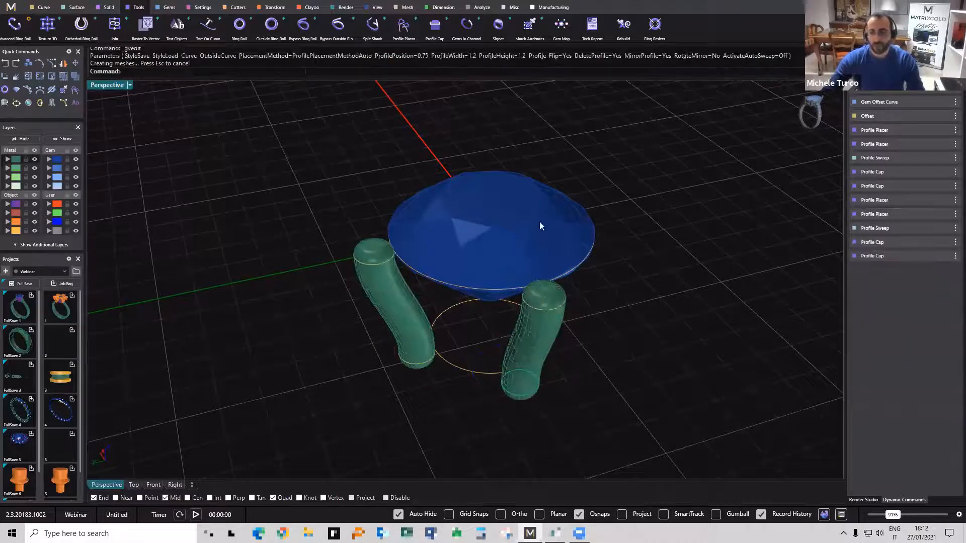
Join the first prong's sweep surface and its two end caps into one polysurface.
right_click_drag(530, 316, 448, 259)
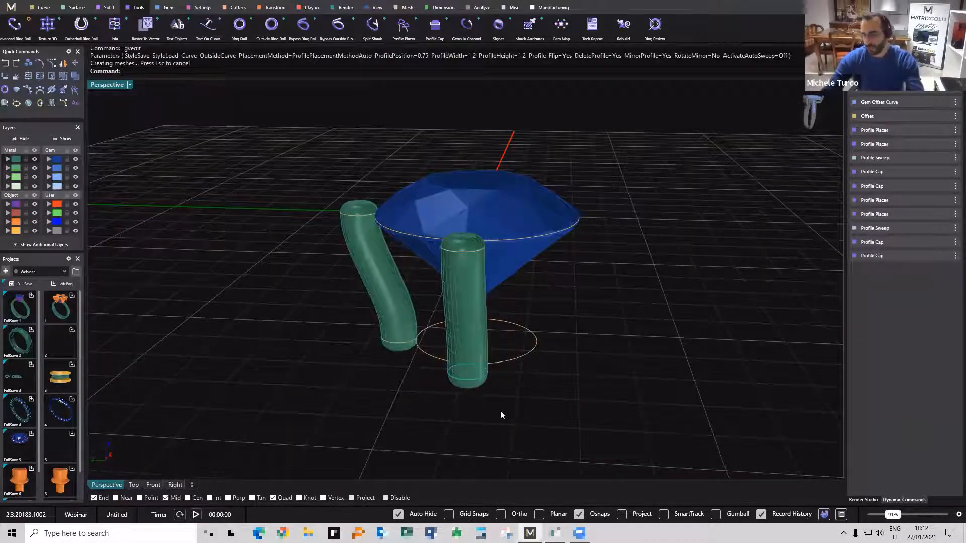
right_click_drag(501, 369, 509, 372)
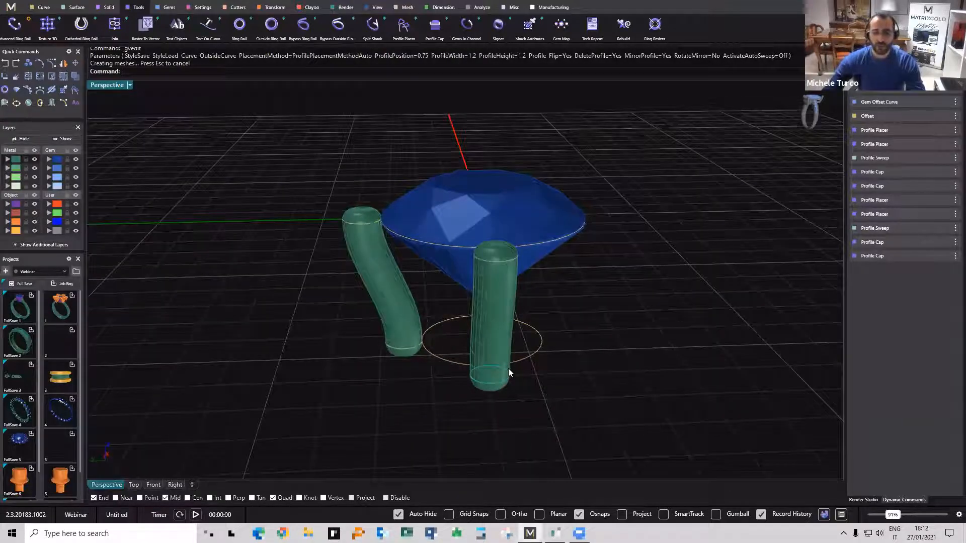
right_click_drag(505, 356, 370, 232)
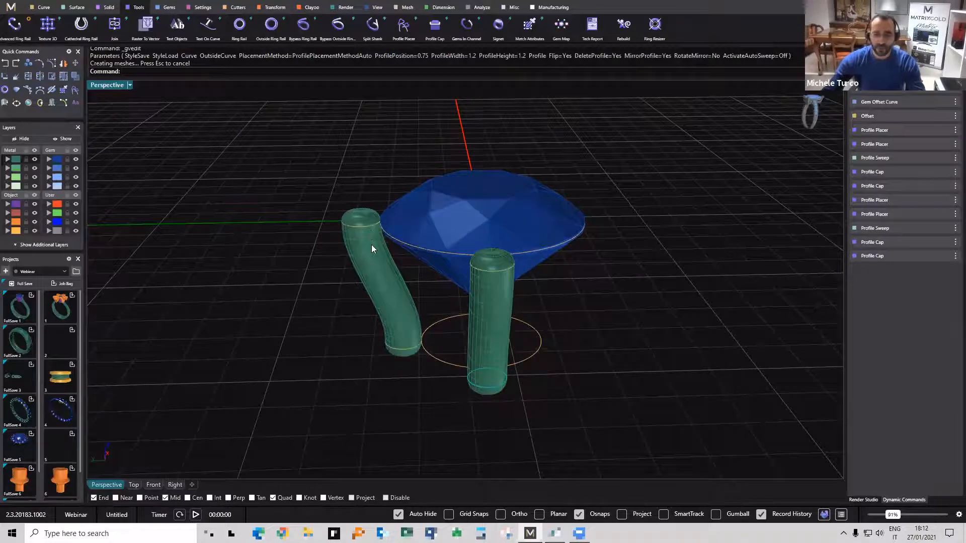
left_click(364, 210)
left_click(383, 287)
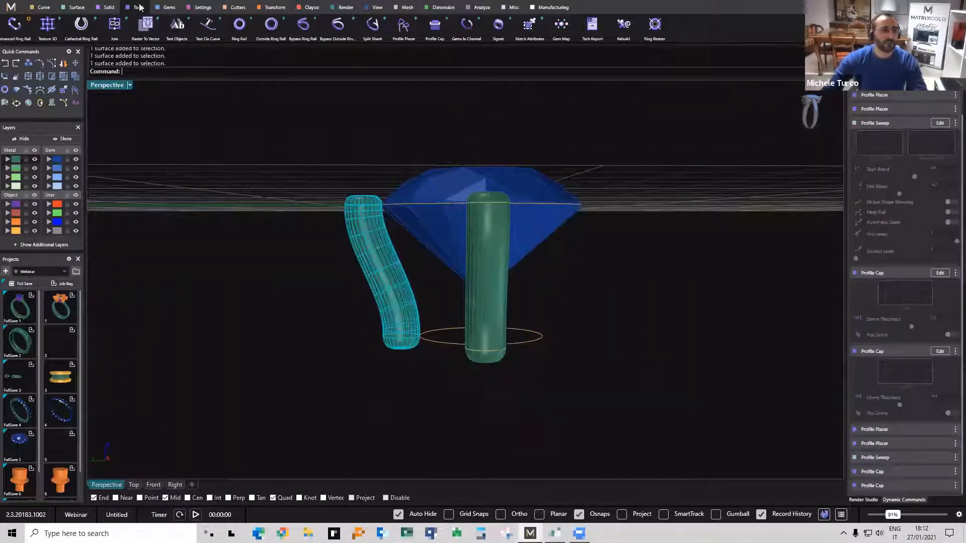
left_click(122, 28)
right_click_drag(379, 280, 382, 298)
right_click(382, 298)
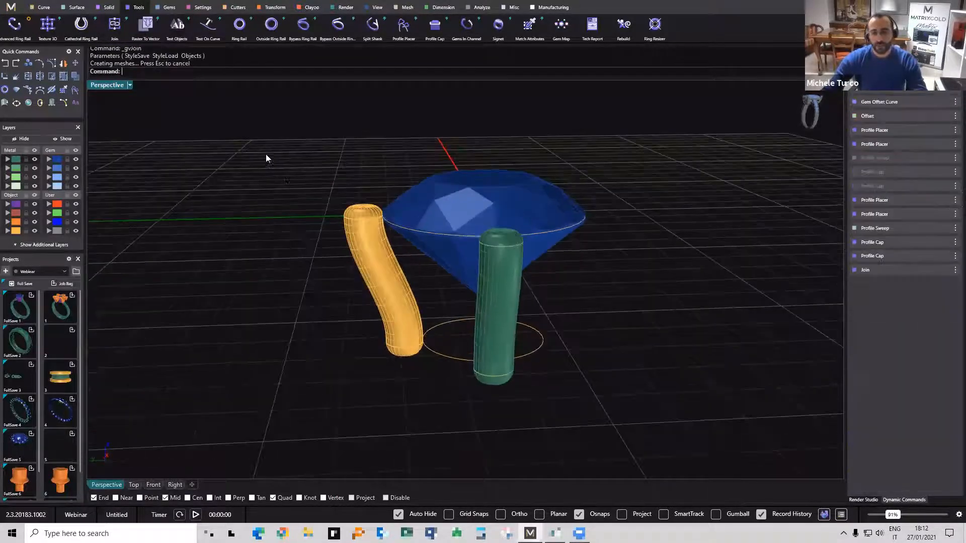
Try repositioning the joined first prong's upper profile along the girdle curve.
scroll(388, 224, "up", 3)
double_click(388, 223)
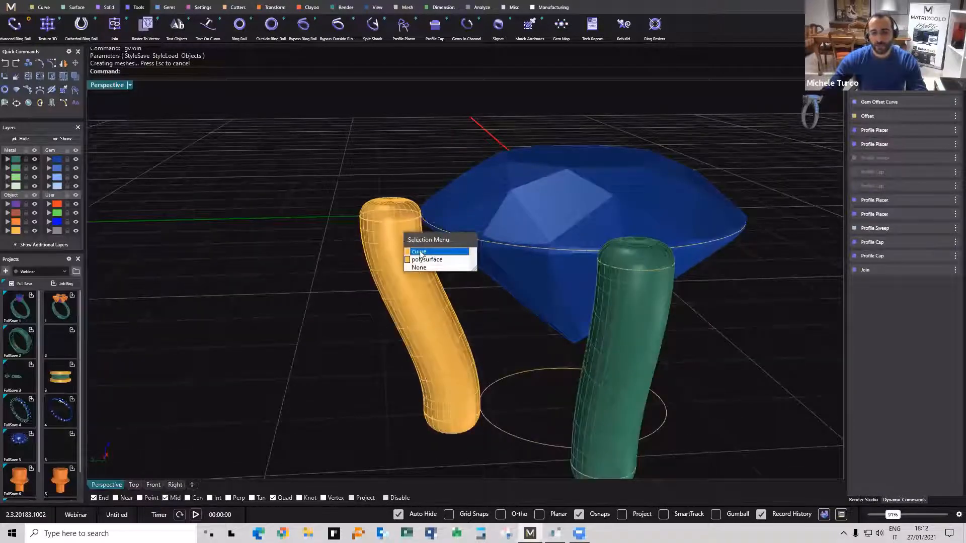
left_click(419, 254)
right_click_drag(420, 285, 563, 300)
scroll(548, 299, "up", 3)
mouse_move(554, 287)
left_mouse_down()
mouse_move(537, 281)
mouse_move(565, 297)
mouse_move(557, 296)
left_mouse_up()
right_click_drag(554, 330, 496, 298)
scroll(496, 296, "down", 5)
right_click(654, 292)
scroll(655, 292, "down", 3)
Join the second prong's sweep surface and its two end caps into one polysurface.
right_click_drag(655, 292, 714, 269)
left_click(679, 251)
left_click(669, 302, "shift")
left_click(643, 392, "shift")
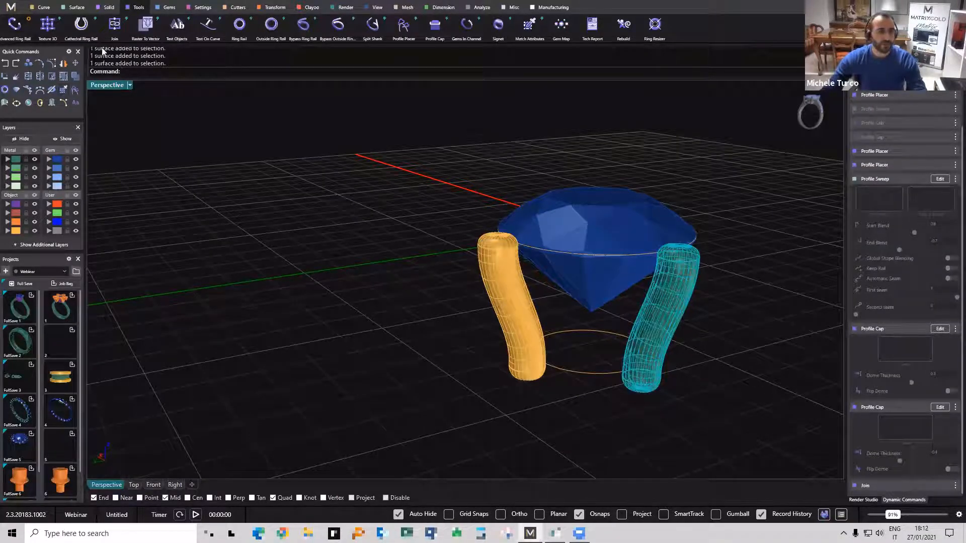
left_click(113, 24)
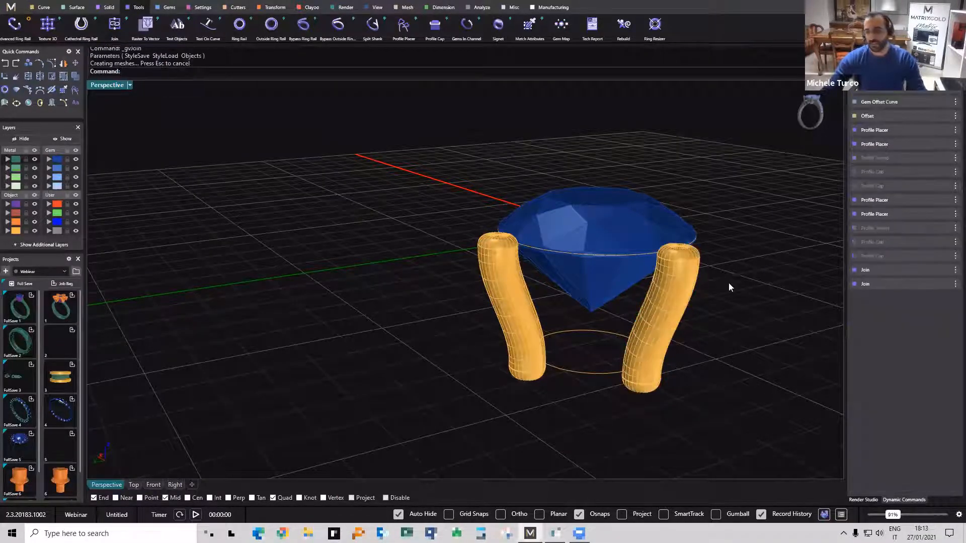
Mirror the first joined prong to the opposite side of the gem with X Mirror on and Y Mirror off.
right_click_drag(686, 281, 476, 335, "shift")
right_click_drag(480, 295, 524, 344)
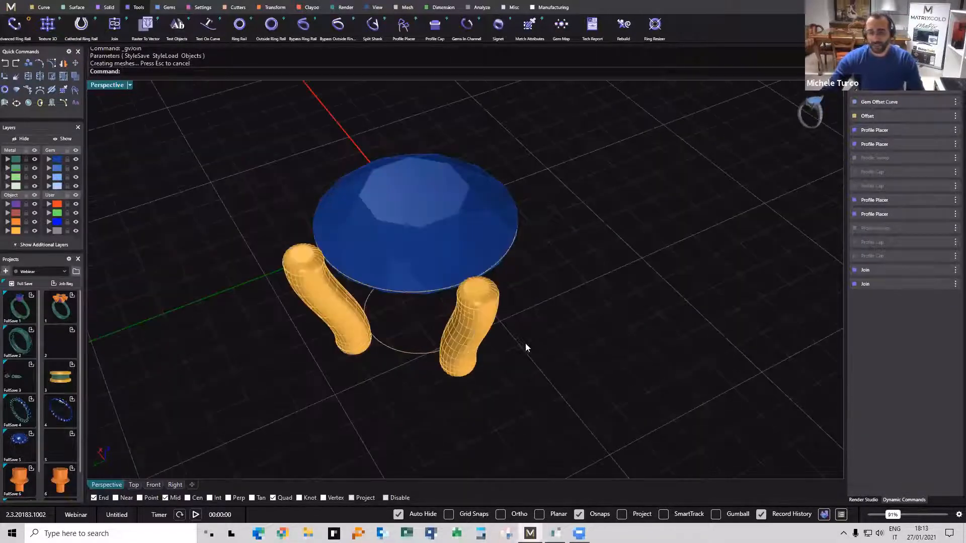
right_click_drag(276, 265, 325, 257)
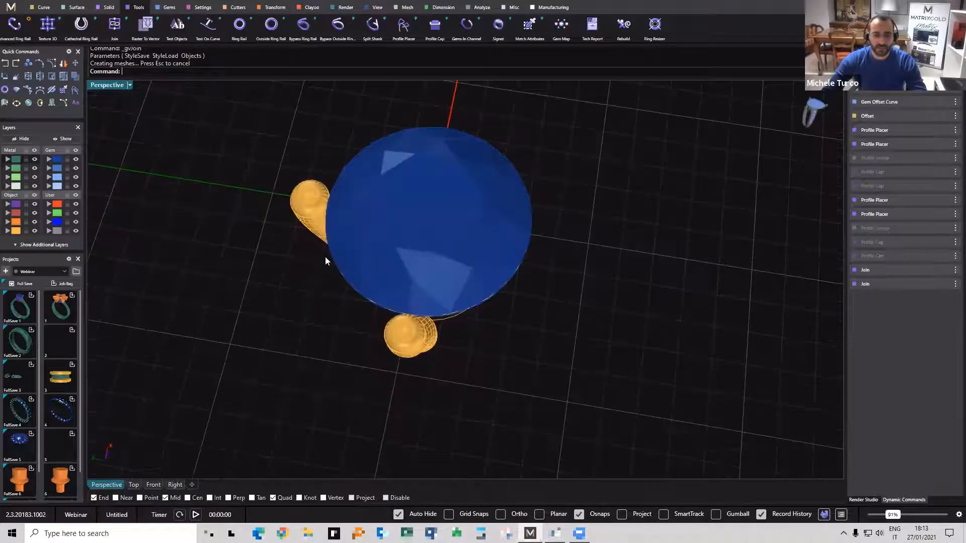
left_click(325, 257)
left_click(274, 7)
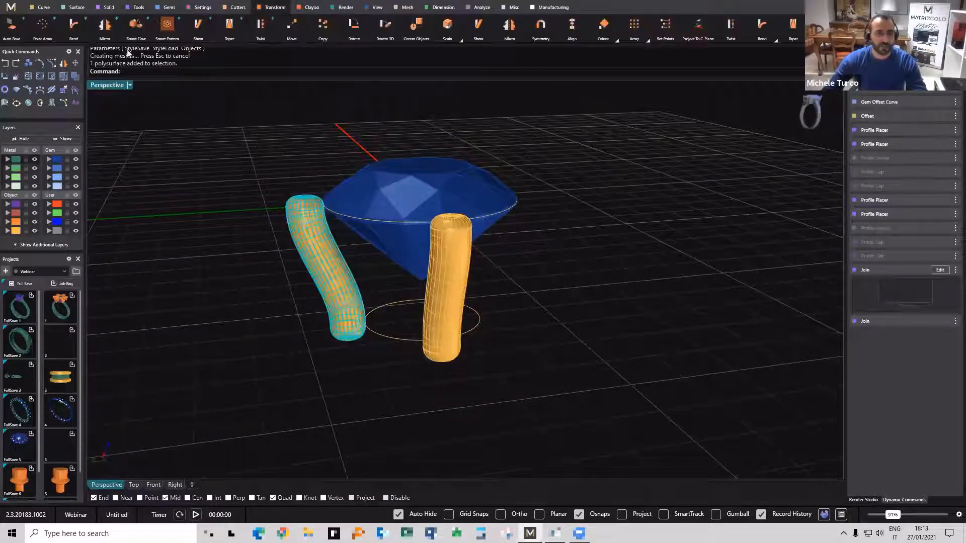
left_click(105, 31)
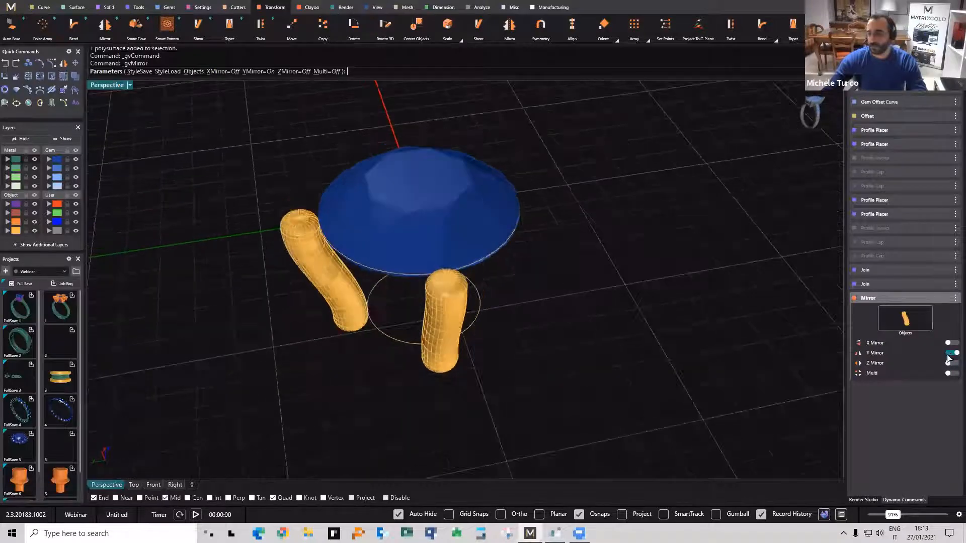
left_click(951, 343)
left_click(950, 355)
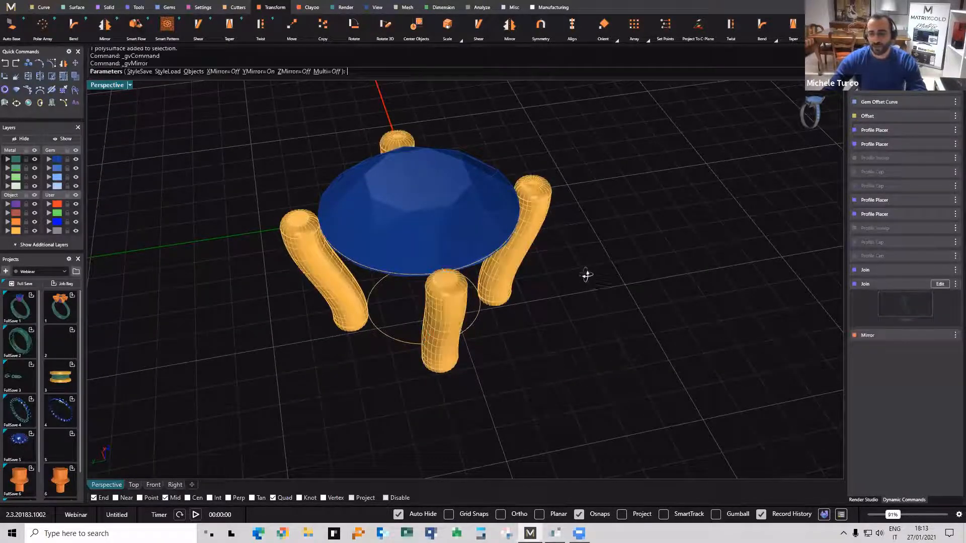
Mirror the second joined prong to the opposite side of the gem with Y Mirror on and X Mirror off.
right_click_drag(586, 275, 587, 275)
right_click_drag(518, 274, 598, 257)
right_click(452, 271)
right_click_drag(452, 271, 423, 207)
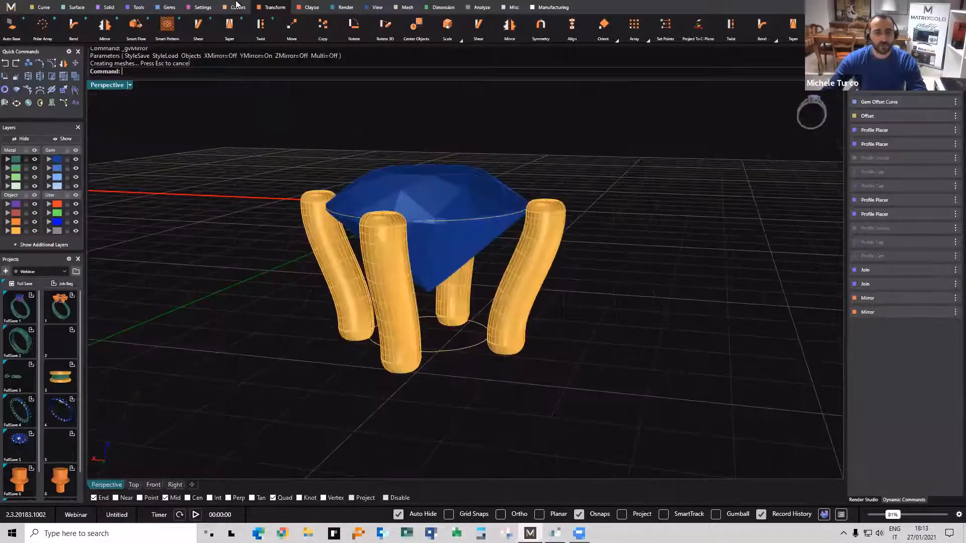
left_click(413, 201)
left_click(205, 8)
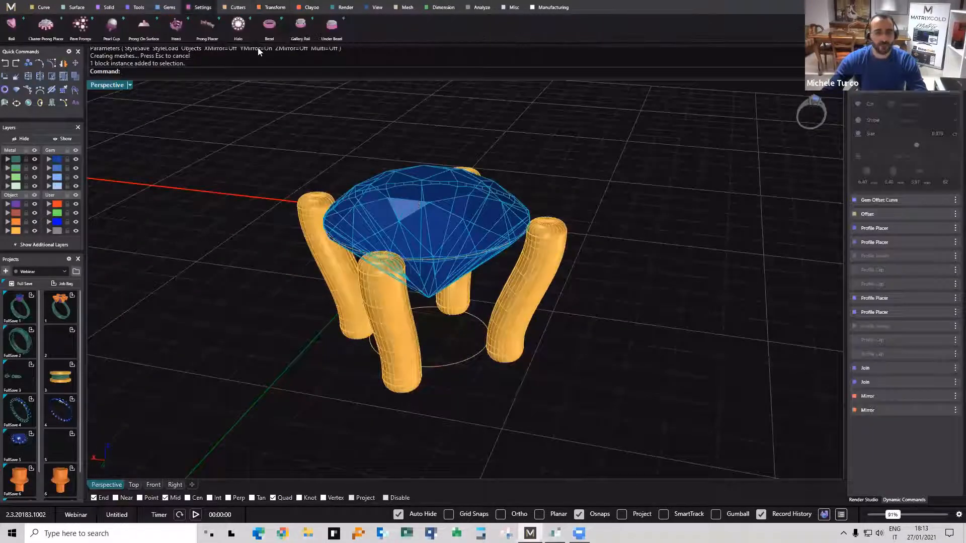
left_click(332, 43)
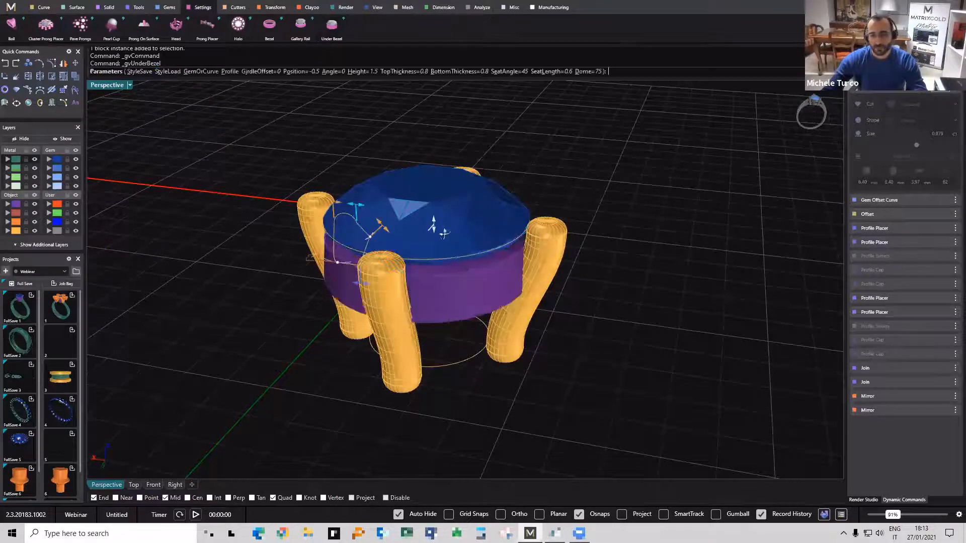
right_click_drag(443, 232, 437, 201)
Add a Gallery Rail under the gem at position -0.77, with height 1.5 and thickness 1.5.
left_click(438, 201)
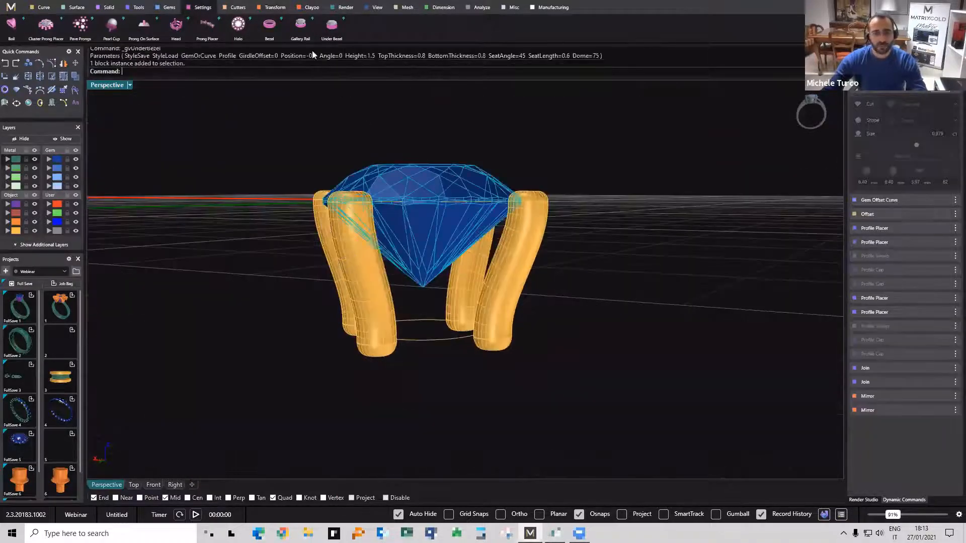
left_click(300, 25)
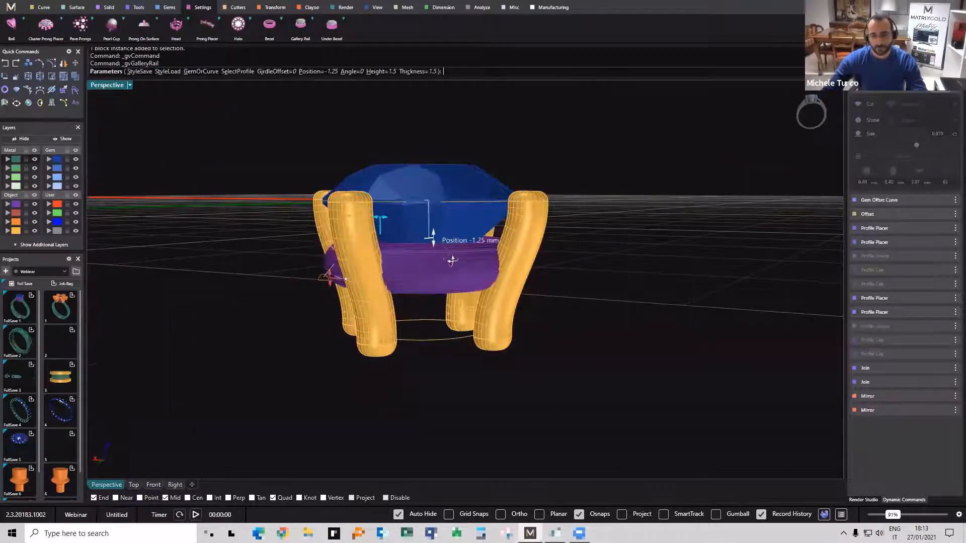
mouse_move(438, 226)
right_mouse_down()
mouse_move(406, 252)
mouse_move(431, 227)
right_mouse_up()
left_click_drag(433, 243, 434, 224)
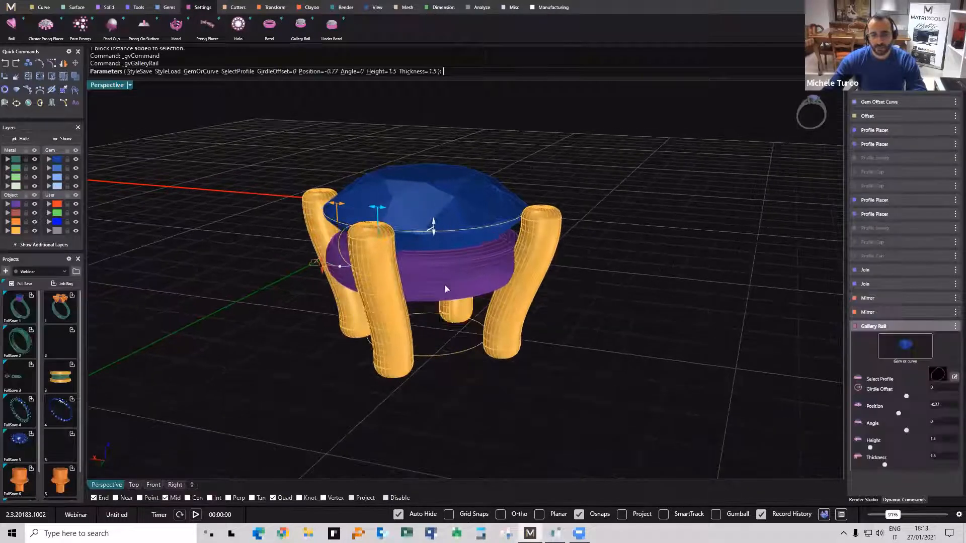
right_click(445, 283)
Add a second Gallery Rail from the gem near the prong bases at position -3.29, with height and thickness 1.5.
left_click(425, 183)
right_click(506, 169)
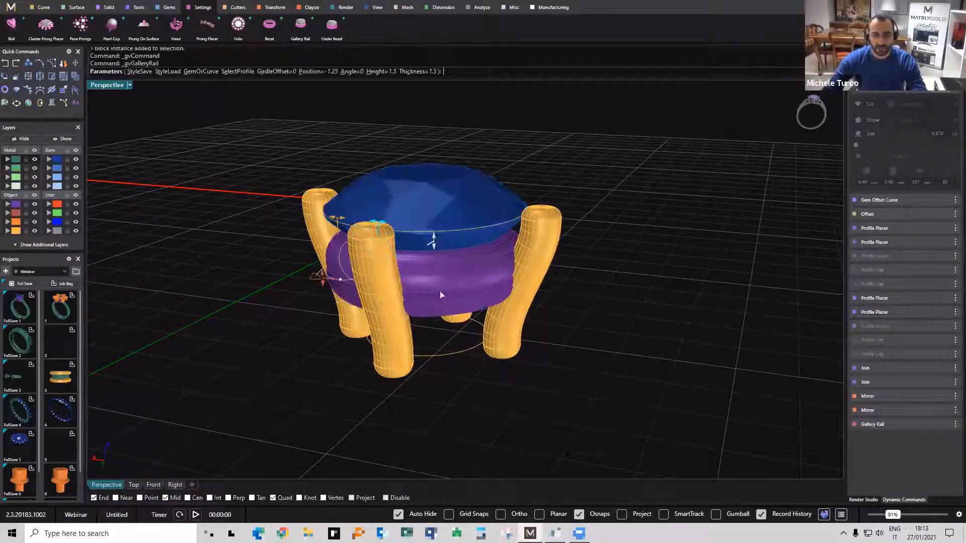
left_click_drag(439, 267, 510, 348)
right_click(509, 348)
right_click_drag(510, 348, 501, 304)
left_click(510, 306)
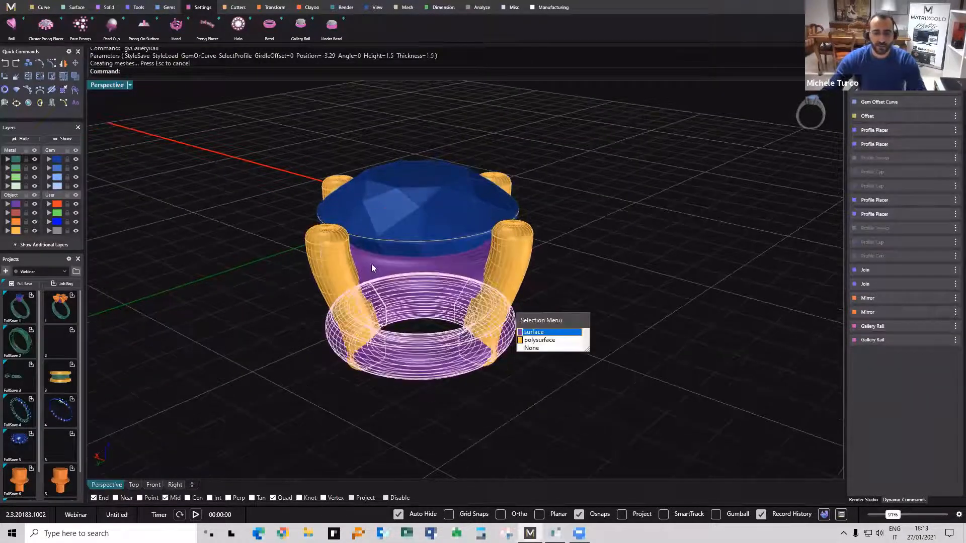
left_click(534, 338)
left_click(363, 254, "shift")
left_click(343, 308, "shift")
left_click(383, 334)
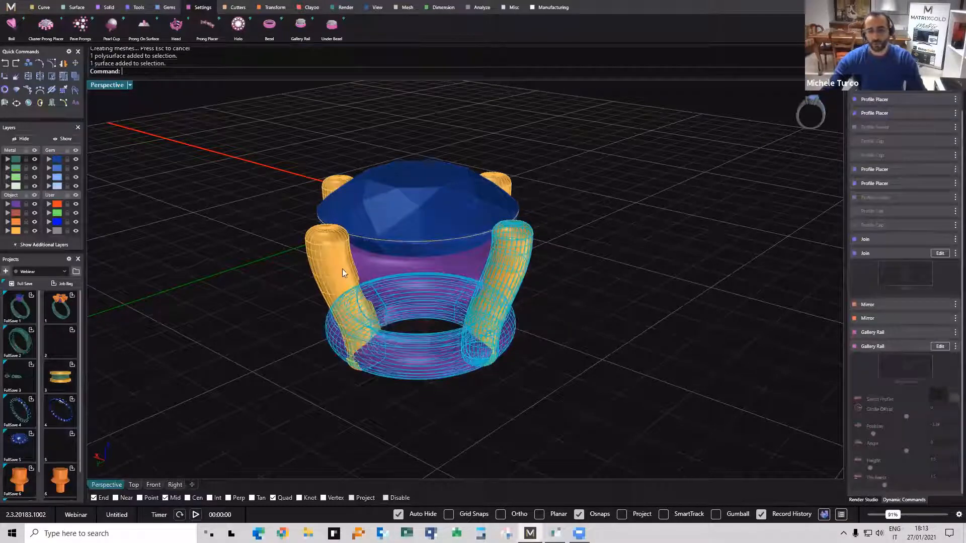
left_click(302, 273)
Select all four prongs and move them to the Setting layer.
left_click(315, 285)
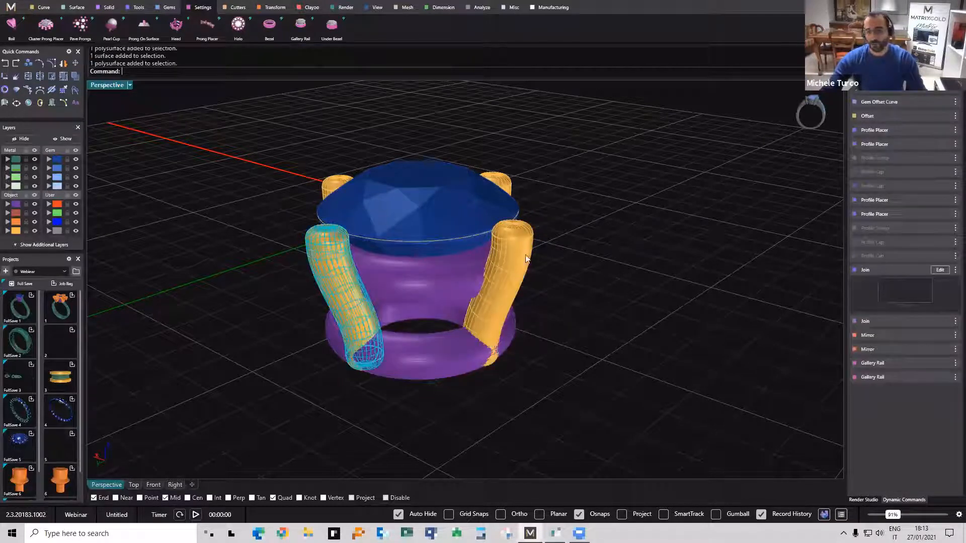
left_click(526, 258, "shift")
right_click_drag(521, 187, 337, 176)
left_click(334, 180, "shift")
left_click(498, 177, "shift")
left_click(8, 205)
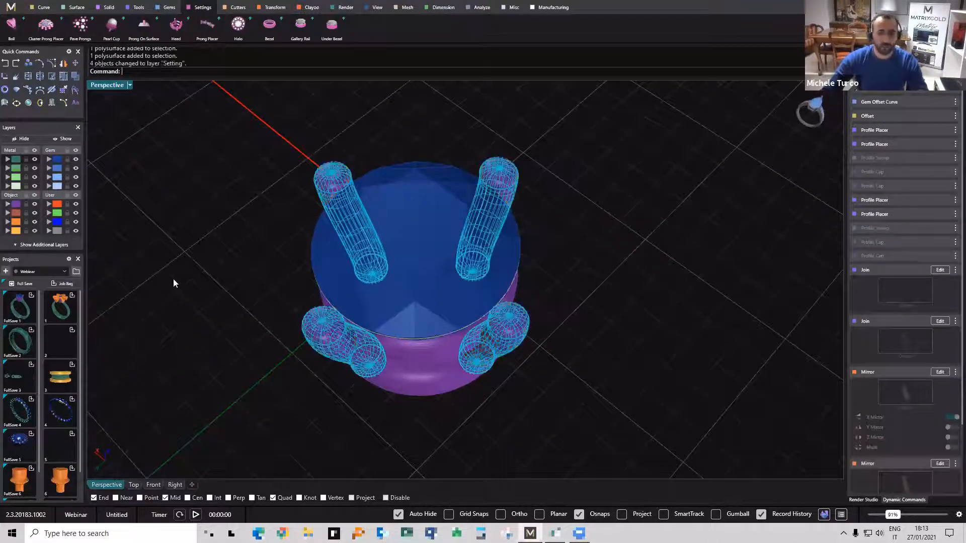
Edit the lower Profile Placer of one mirrored prong pair, repositioning the profile and setting its profile height to 0.8.
left_click(174, 280)
right_click_drag(370, 264, 401, 220)
right_click_drag(374, 307, 402, 213)
scroll(376, 246, "down", 3)
left_click_drag(377, 364, 476, 285)
right_click_drag(558, 350, 533, 295)
left_click(529, 312)
left_click(557, 339)
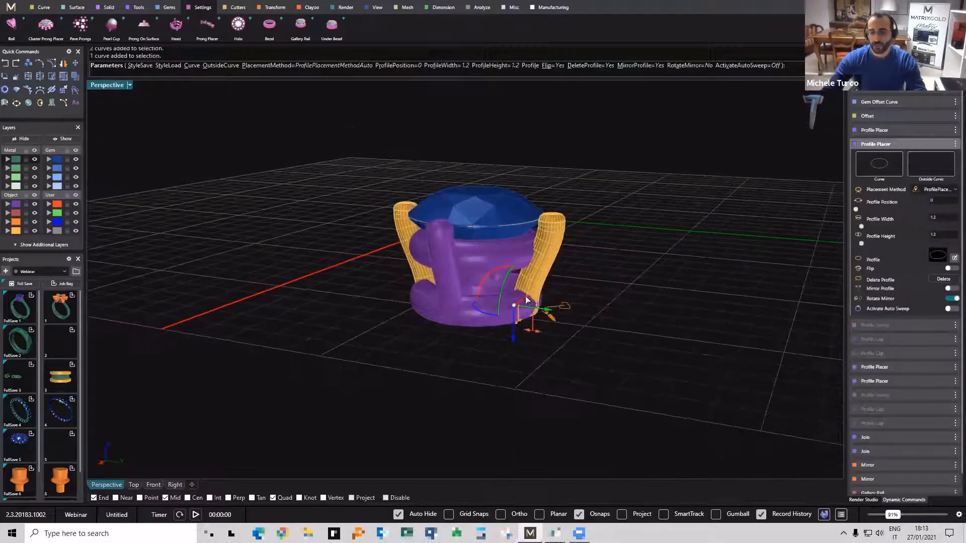
scroll(532, 297, "up", 4)
left_click_drag(522, 298, 510, 295)
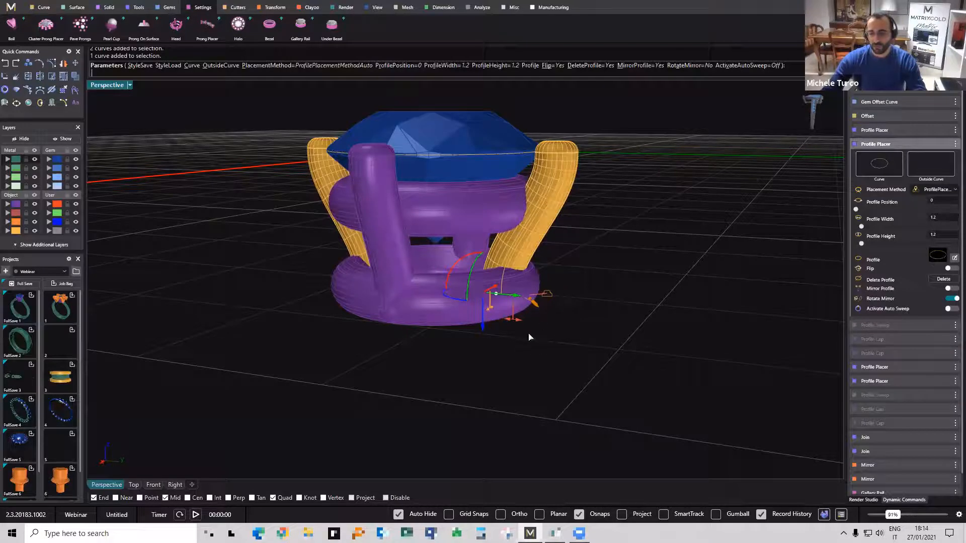
left_click_drag(513, 319, 534, 298)
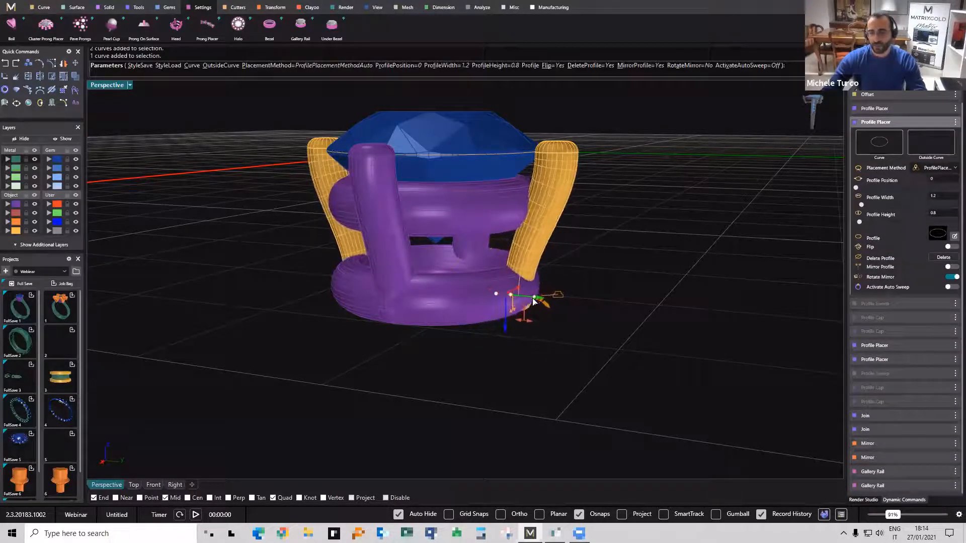
right_click_drag(461, 326, 460, 319)
right_click(458, 319)
Edit the lower Gallery Rail and set its girdle offset to -0.5.
double_click(467, 317)
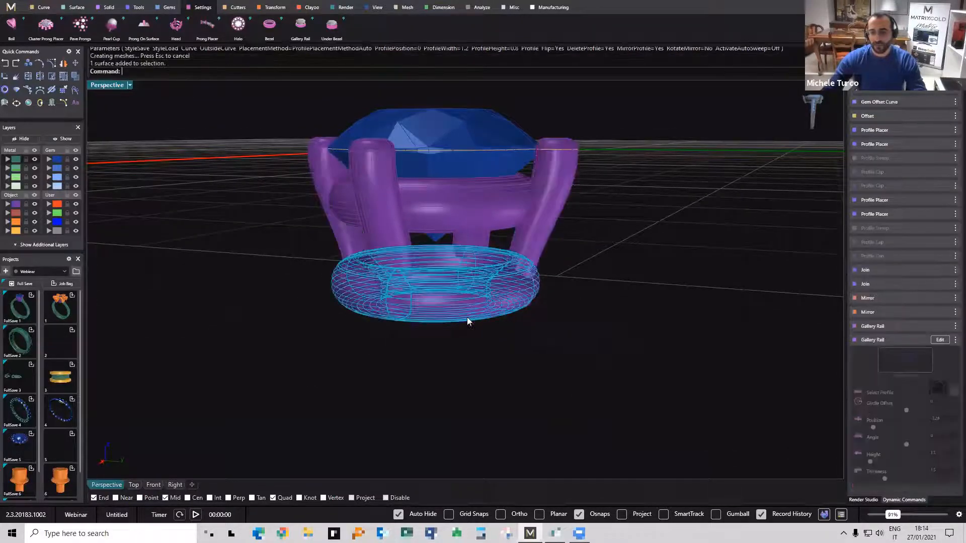
right_click_drag(440, 322, 372, 330)
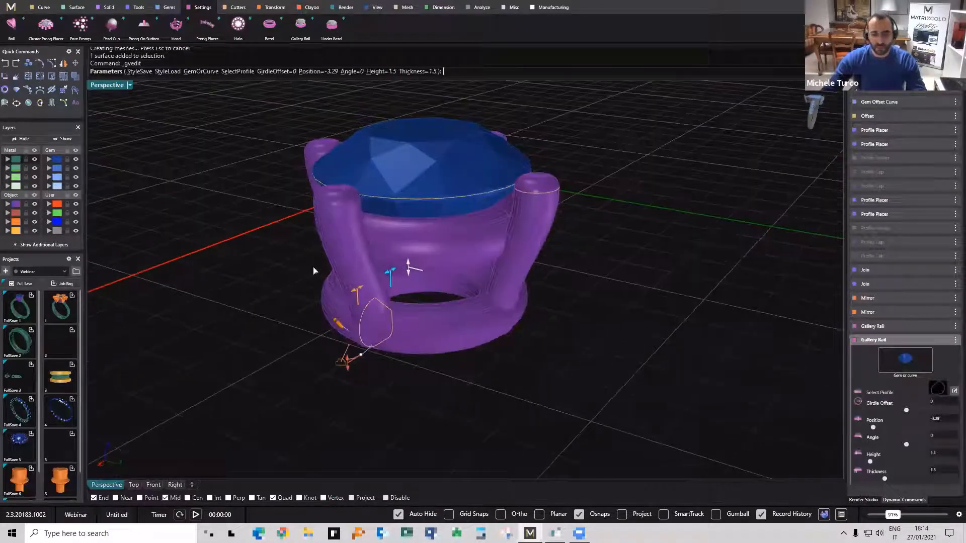
left_click_drag(314, 267, 328, 262)
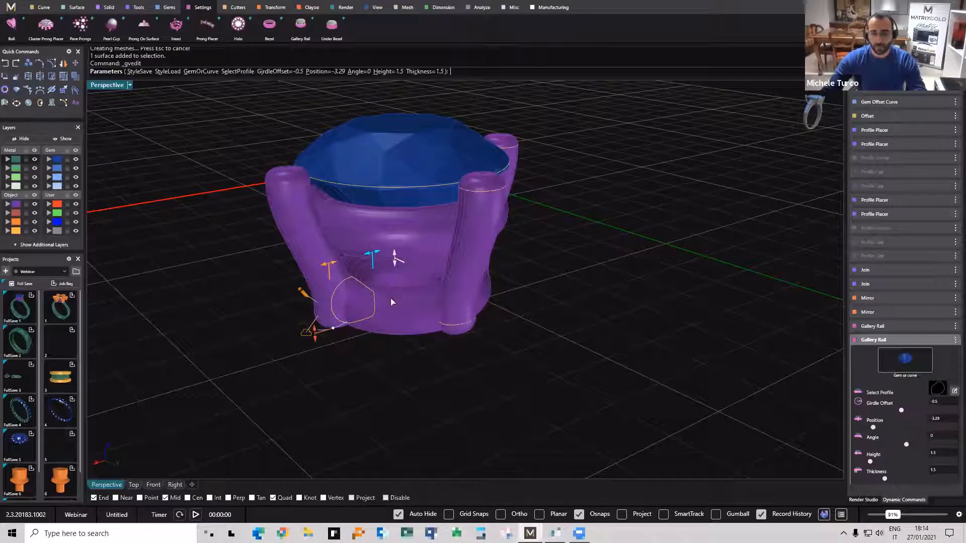
right_click_drag(390, 298, 389, 298)
right_click(422, 304)
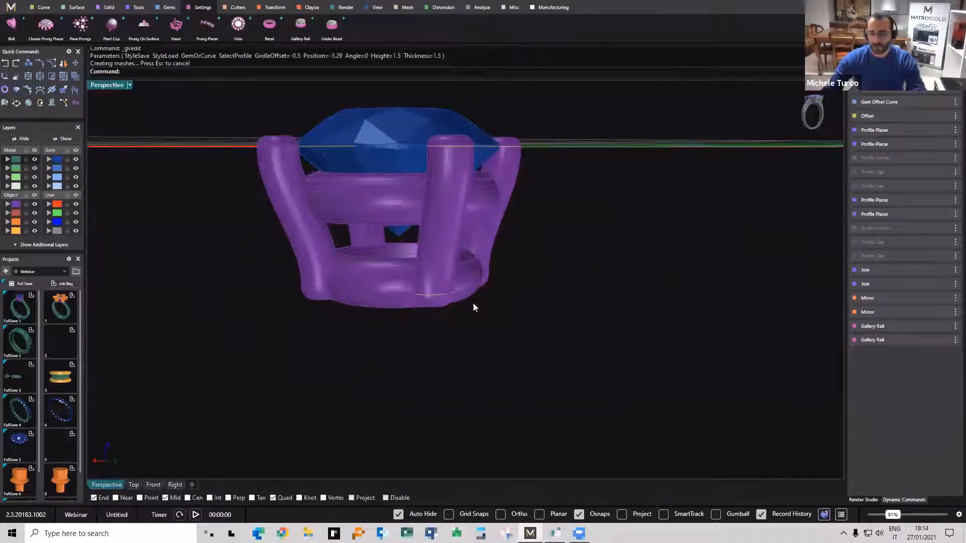
right_click_drag(302, 318, 347, 327)
Try reshaping all four prongs by moving the offset curve that guides their bases, and undo the edit.
left_click(910, 119)
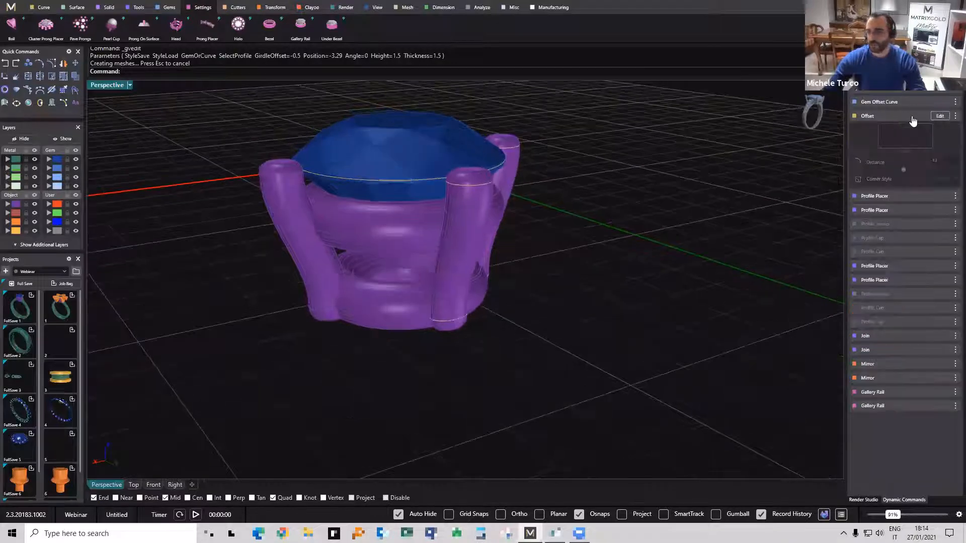
left_click(939, 117)
right_click_drag(489, 347, 425, 280)
left_click_drag(423, 278, 466, 344)
right_click_drag(479, 329, 511, 298)
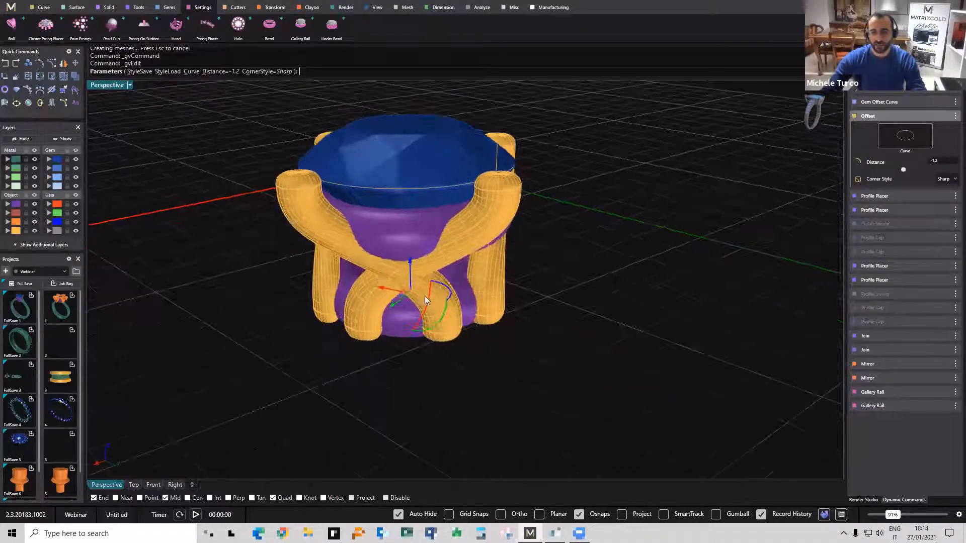
right_click(638, 291)
left_click(638, 291)
right_click_drag(588, 284, 629, 310)
key("ctrl+z")
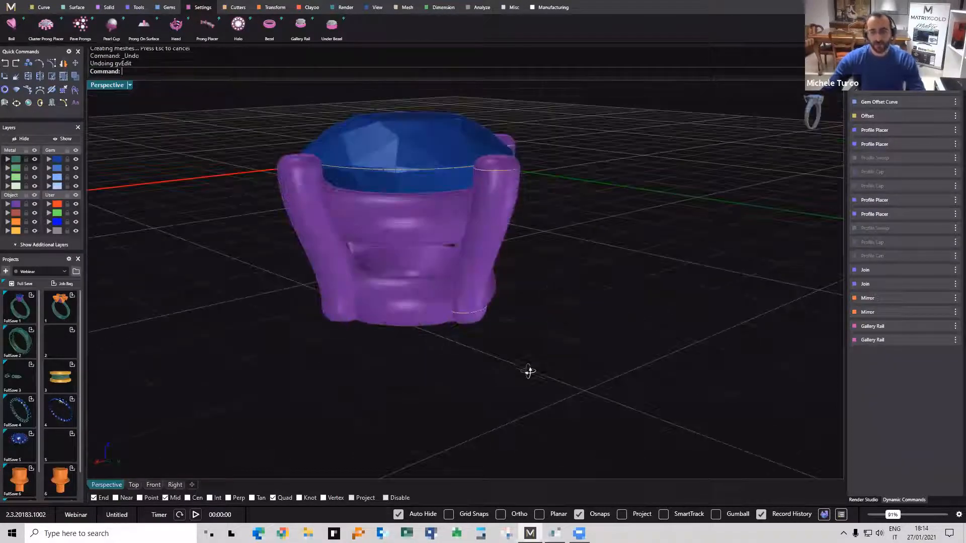
Edit the gem in the setting and change its shape from Round to Cushion, keeping the Diamond cut.
right_click_drag(526, 370, 454, 321)
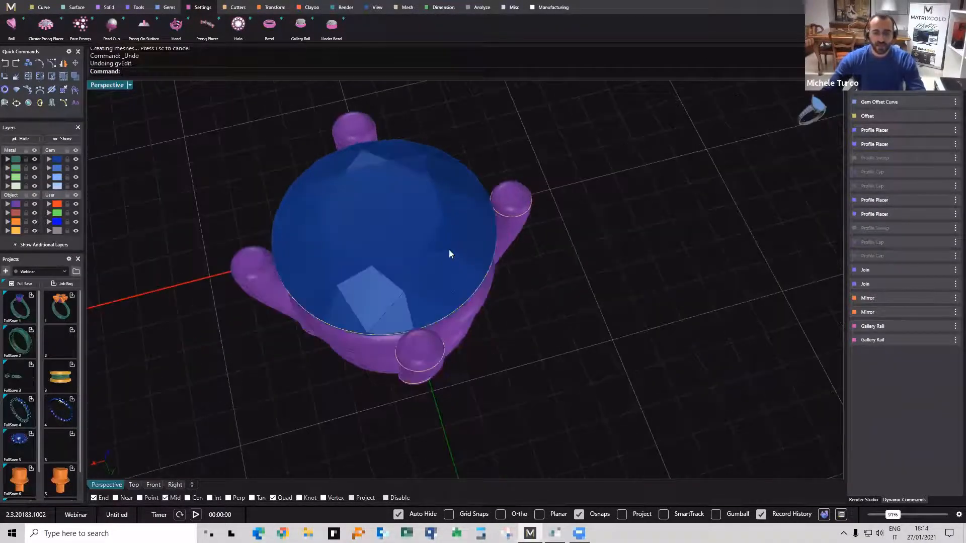
scroll(448, 250, "down", 6)
right_click_drag(448, 249, 412, 252)
left_click(415, 254)
left_click(938, 94)
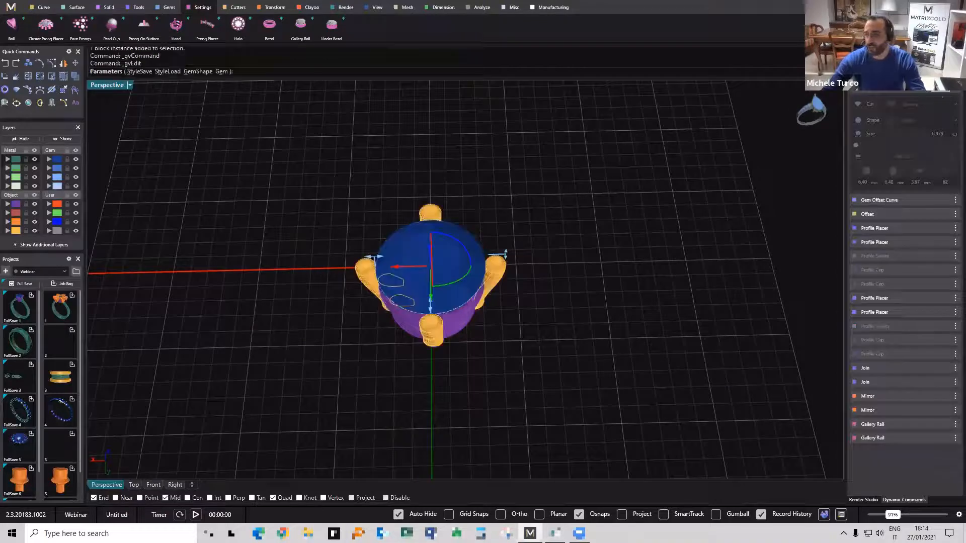
left_click(910, 121)
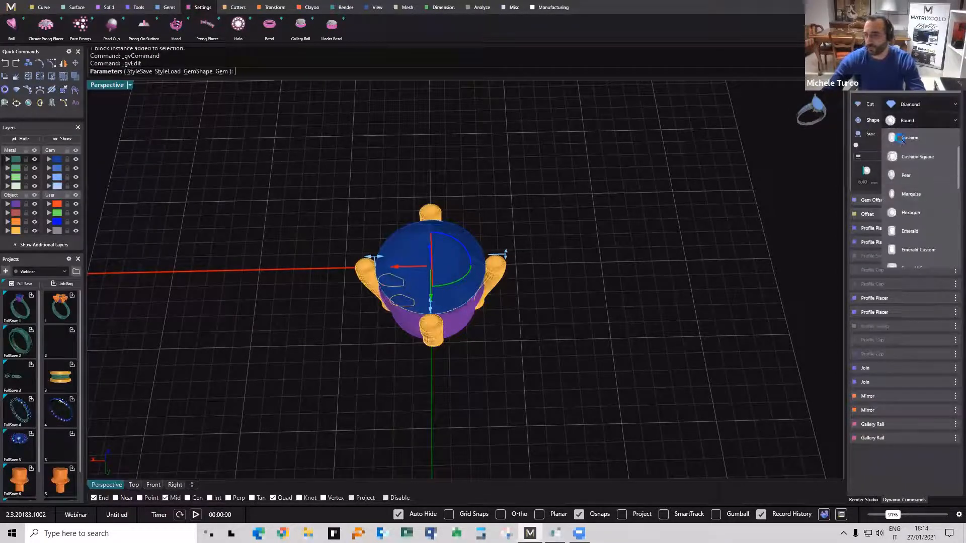
left_click(900, 137)
right_click_drag(501, 306, 503, 276)
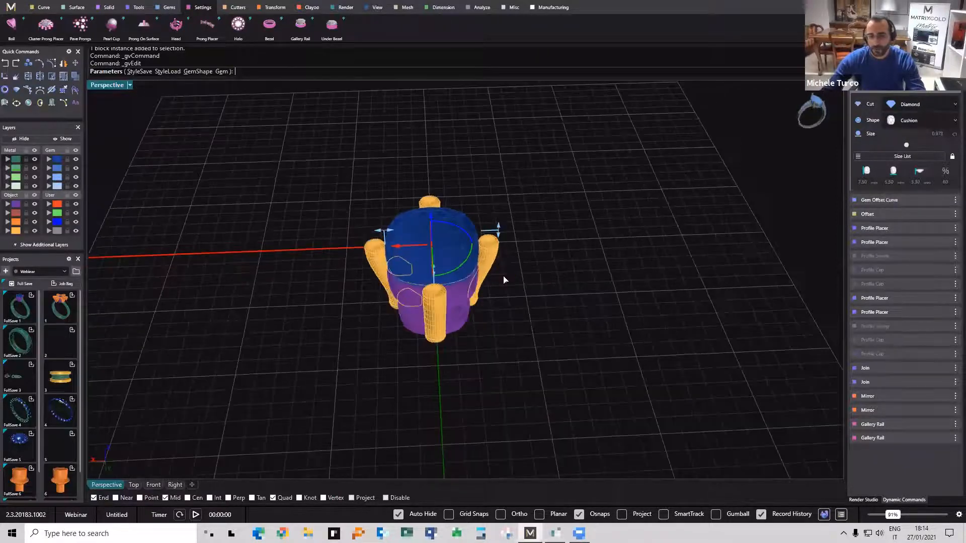
right_click(503, 276)
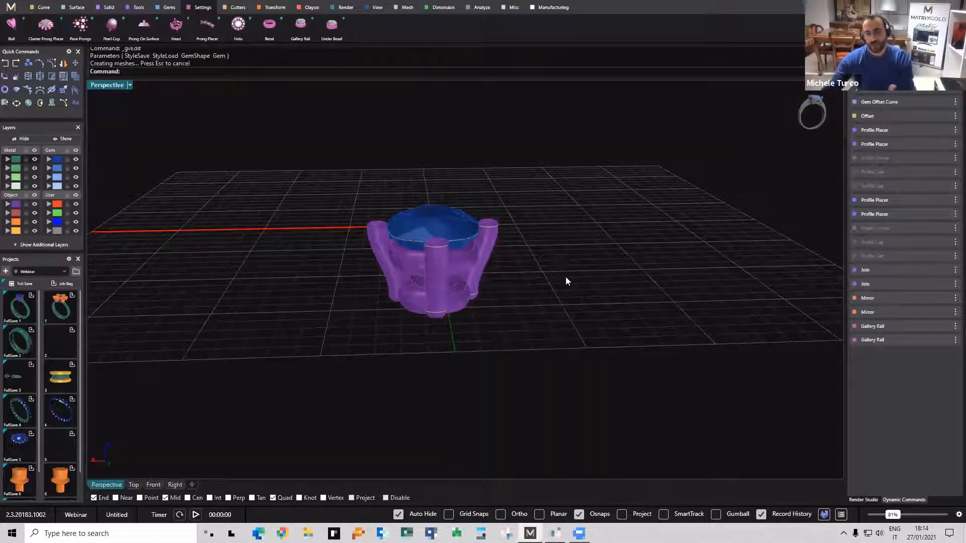
right_click_drag(433, 308, 503, 267)
right_click_drag(215, 169, 231, 170)
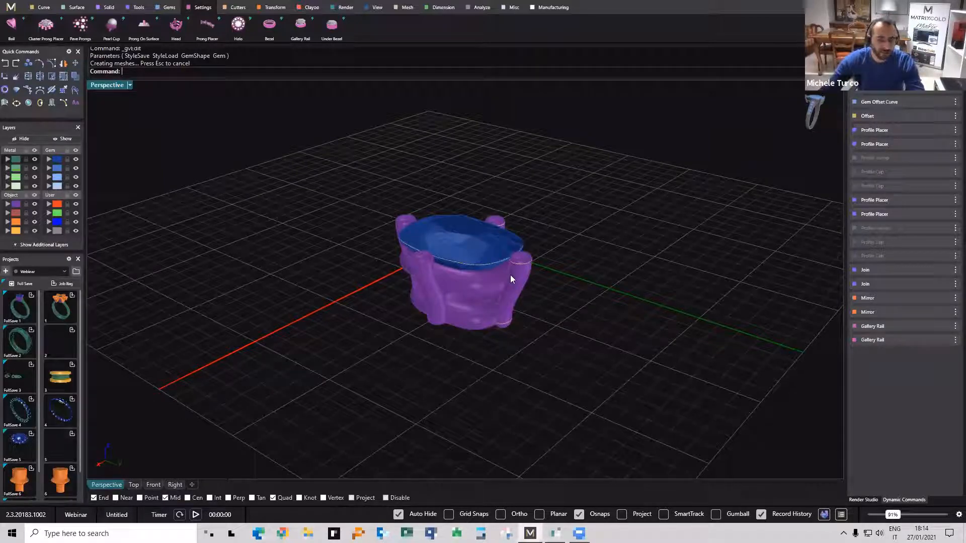
Select the complete setting, including the gem, curves, prongs and rails, and delete it.
left_click(44, 8)
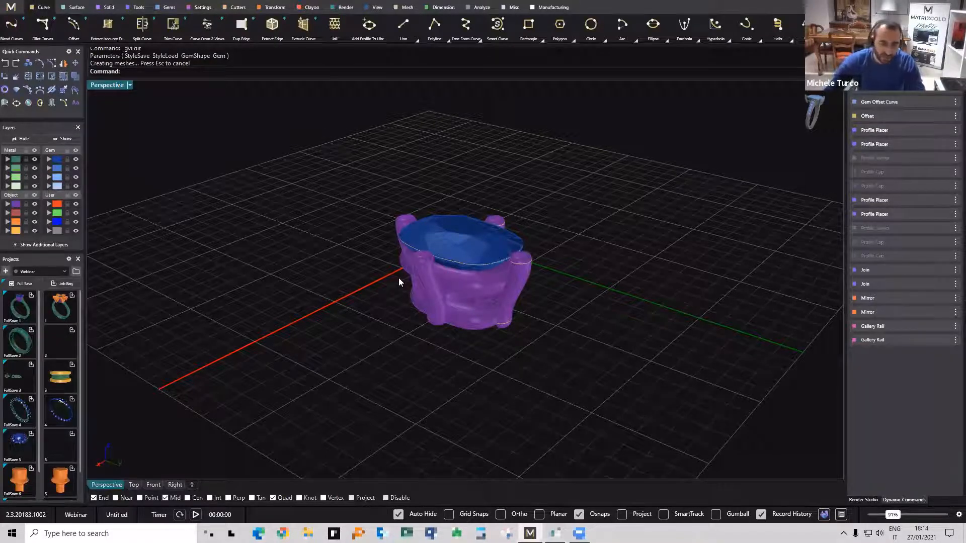
left_click_drag(583, 182, 337, 383)
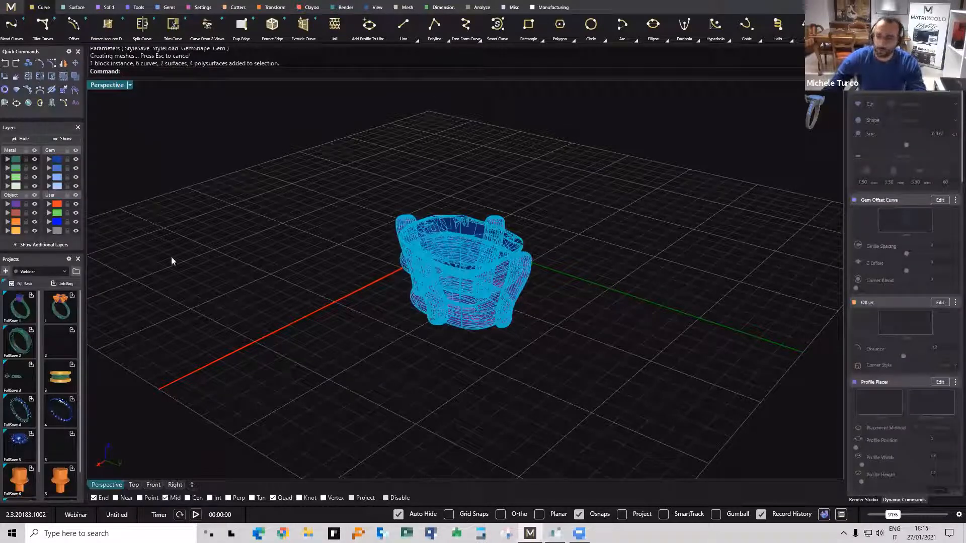
left_click(266, 302)
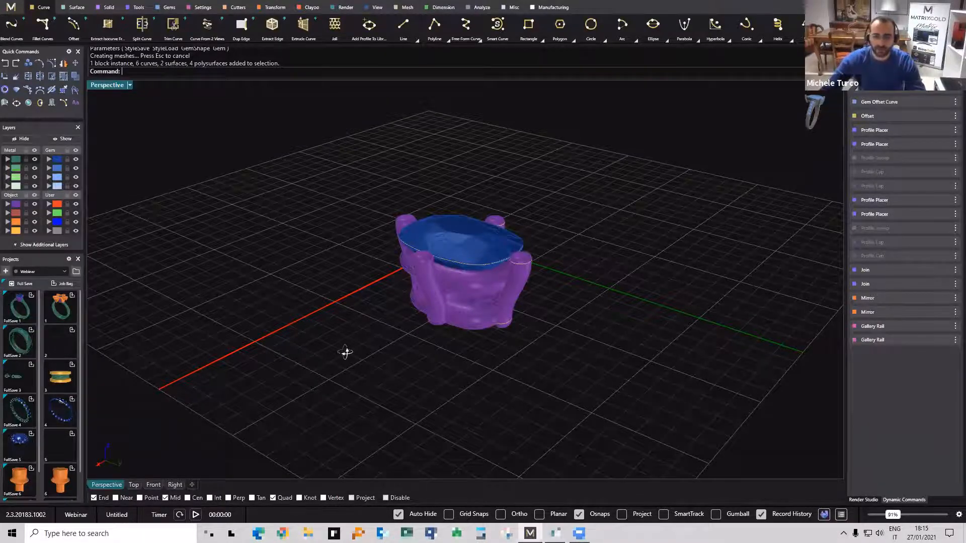
right_click_drag(345, 352, 301, 311)
key("Delete")
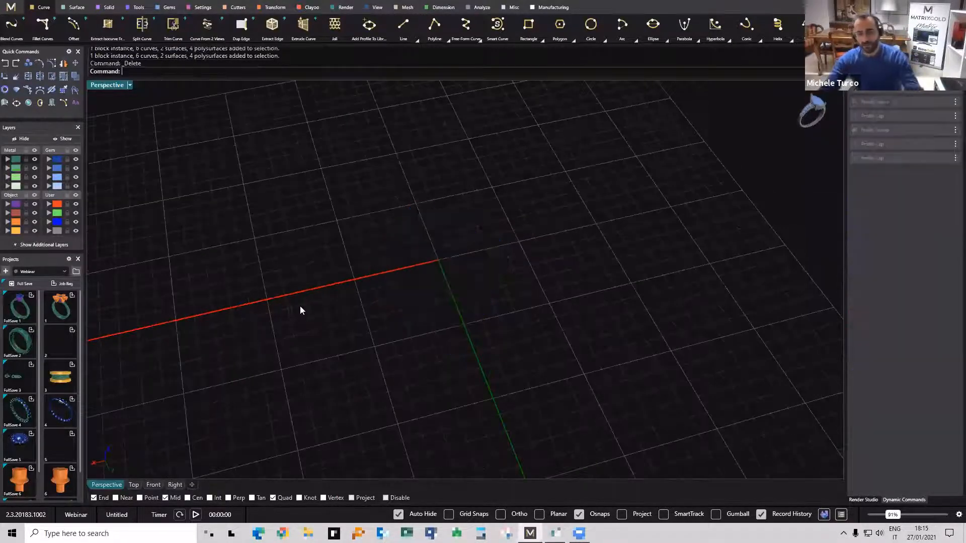
right_click_drag(406, 308, 465, 305)
Start a new empty file without saving the changes.
left_click(9, 11)
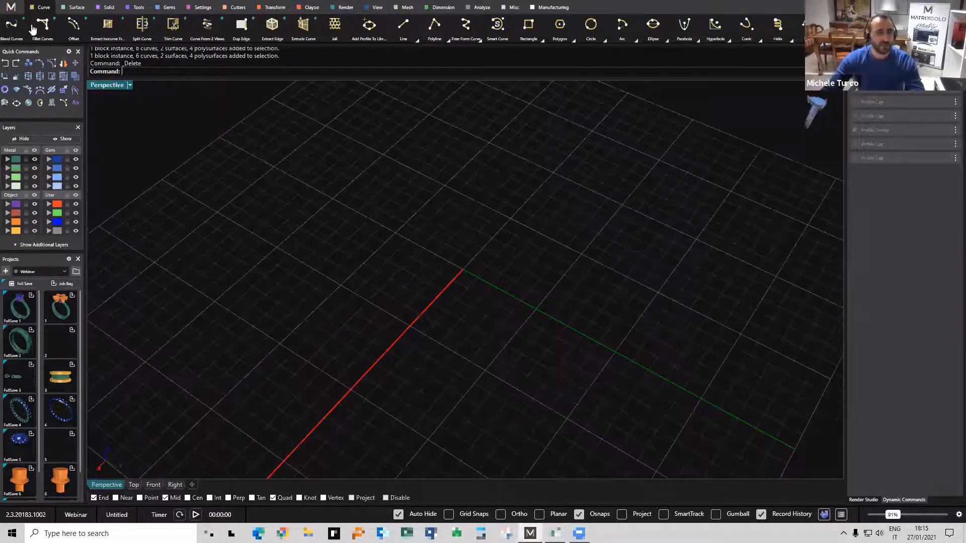
left_click(44, 26)
left_click(491, 282)
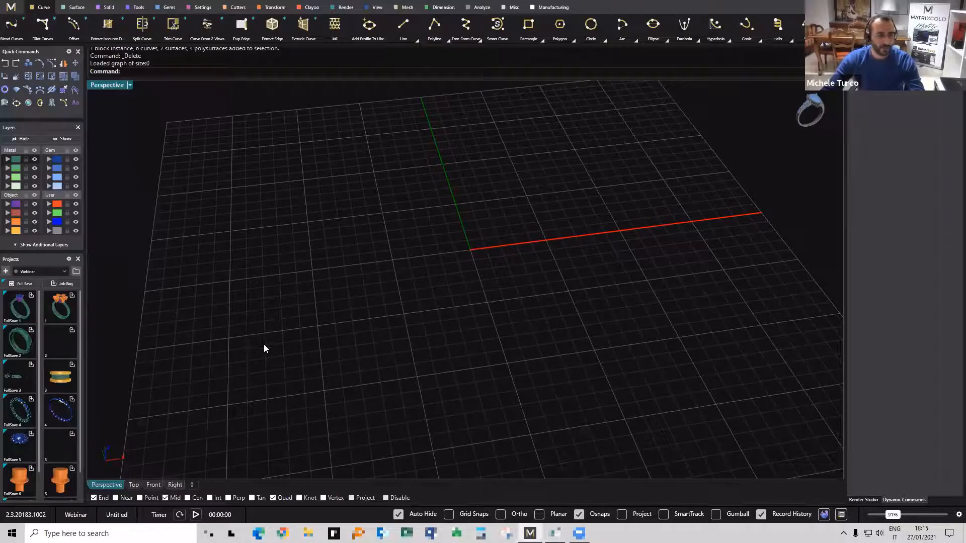
Open the saved FullSave 1 ring from the Webinar project, discarding unsaved changes, and view it from several angles.
left_click(21, 310)
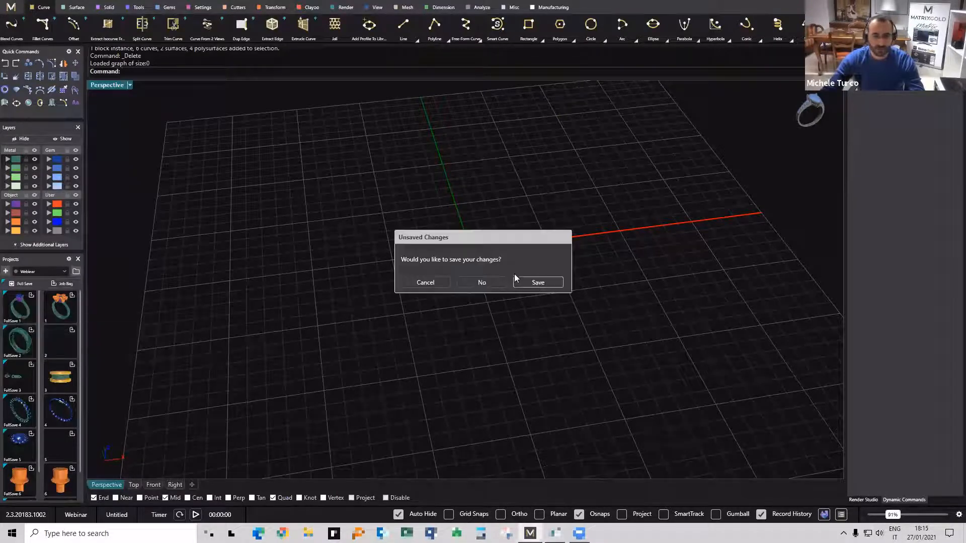
left_click(477, 285)
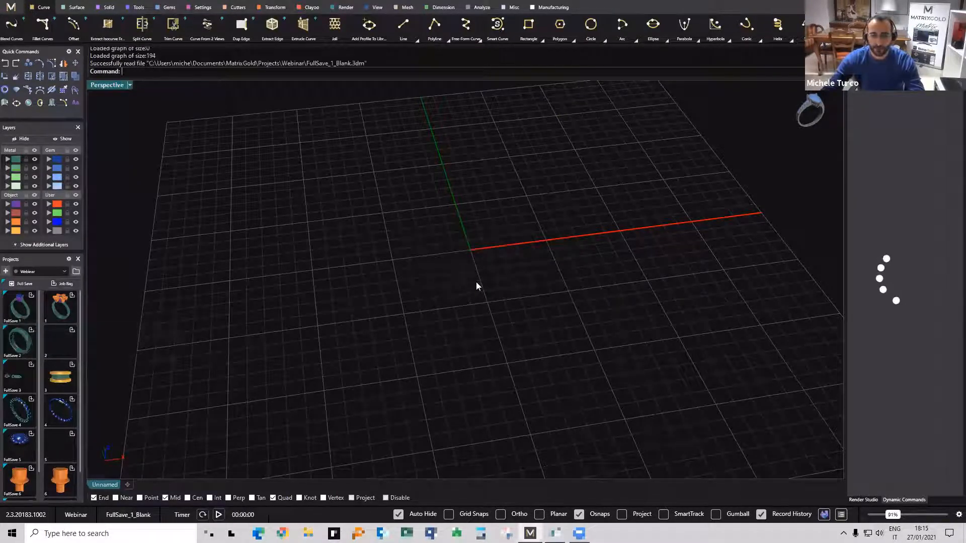
right_click_drag(524, 275, 469, 295)
right_click_drag(522, 290, 428, 173)
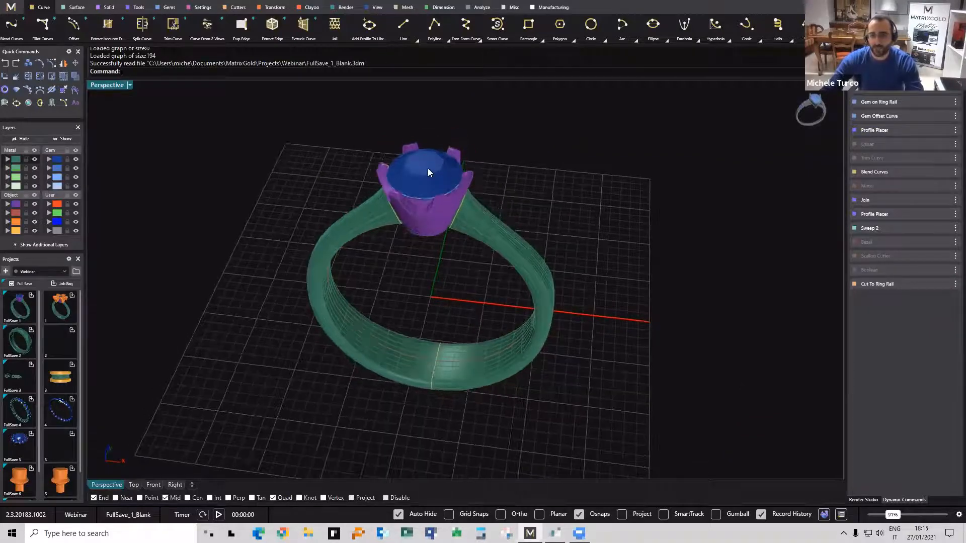
Open the round gem on the ring for editing, try adjusting its width, and finish at 6 mm.
left_click(428, 173)
left_click(443, 187)
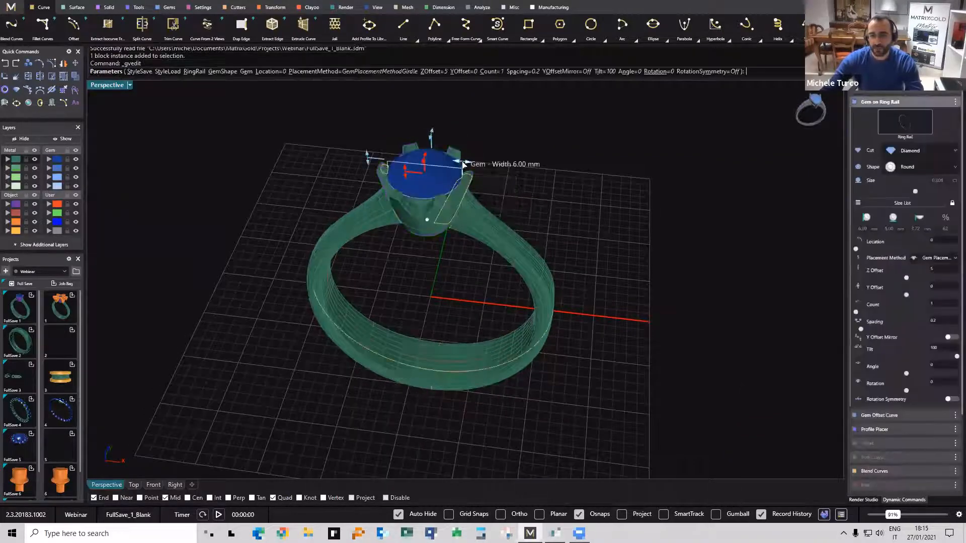
mouse_move(467, 166)
left_mouse_down()
mouse_move(477, 201)
mouse_move(460, 162)
left_mouse_up()
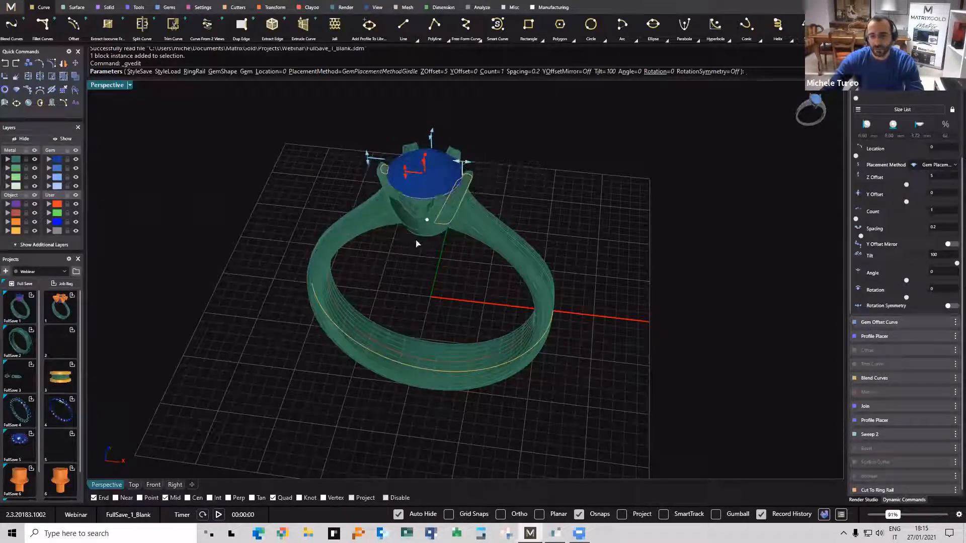
right_click_drag(429, 248, 440, 265)
key("Return")
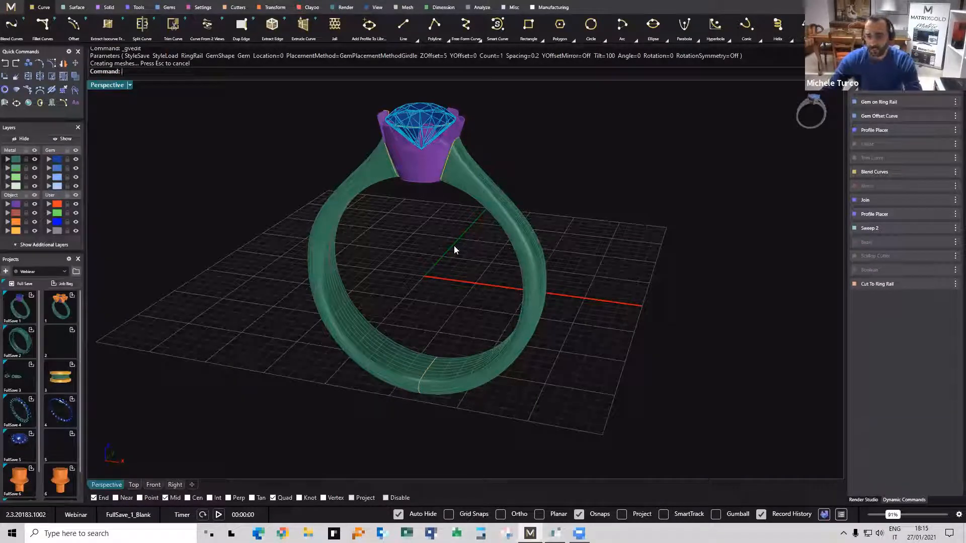
Close the FullSave 1 ring without saving and start over with an empty file.
left_click(10, 7)
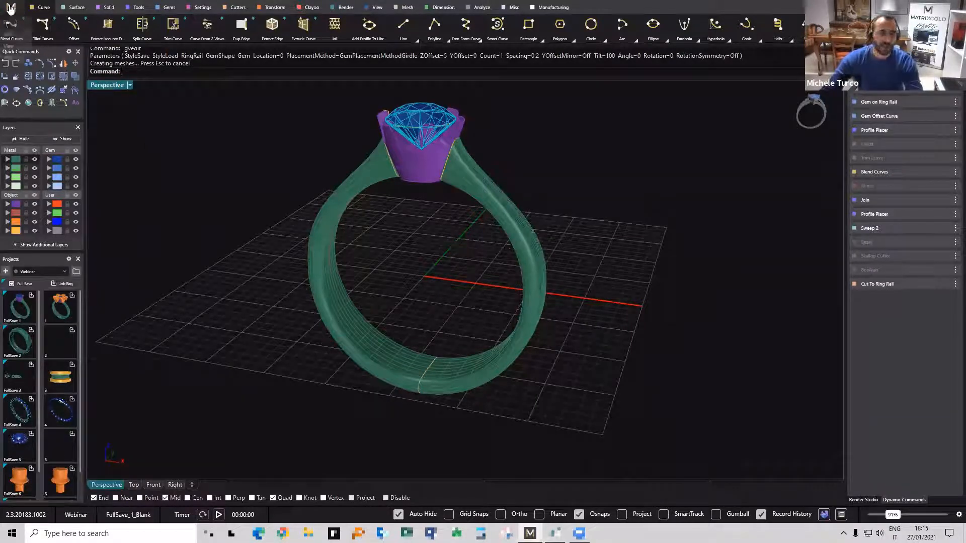
left_click(57, 31)
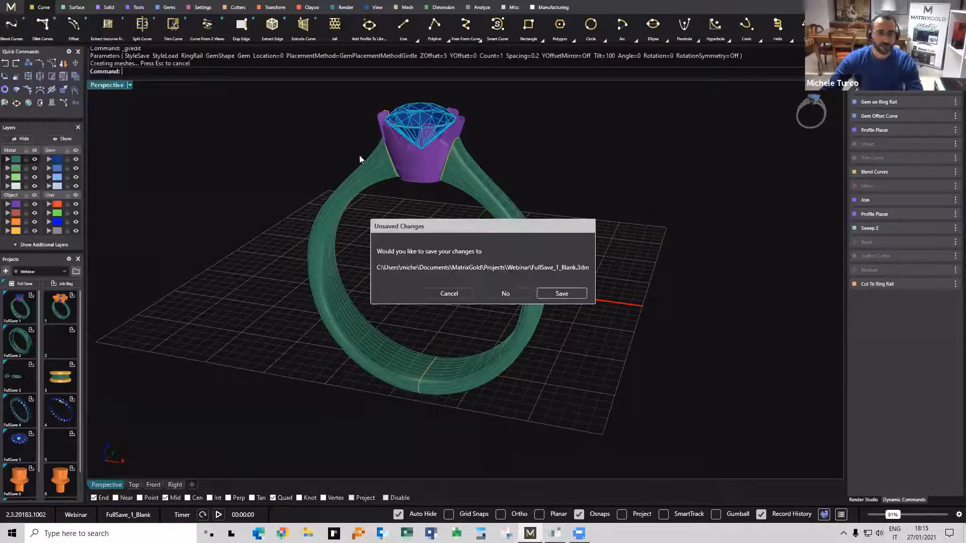
left_click(505, 294)
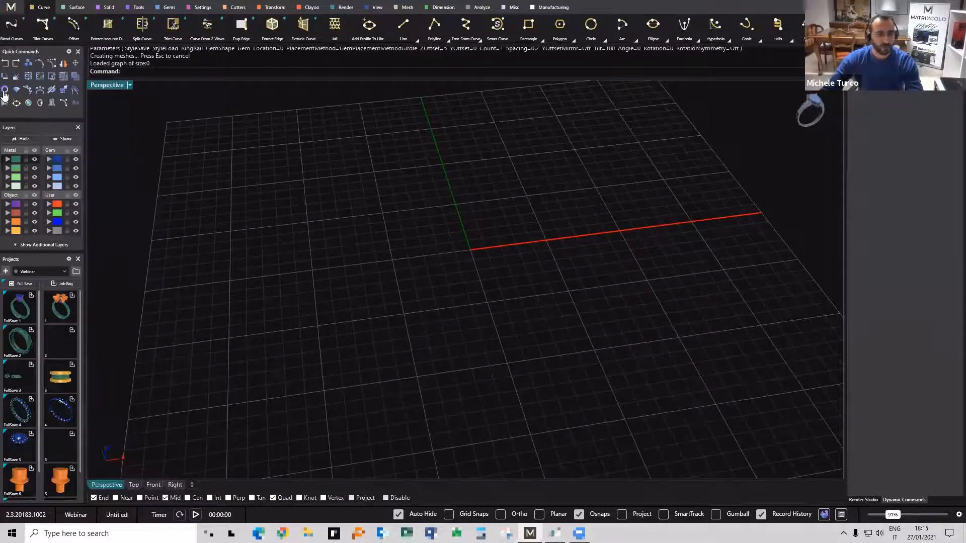
Create a finger rail in CH size 14 1/2 and place a round diamond above it with Gem on Ring Rail.
left_click(4, 90)
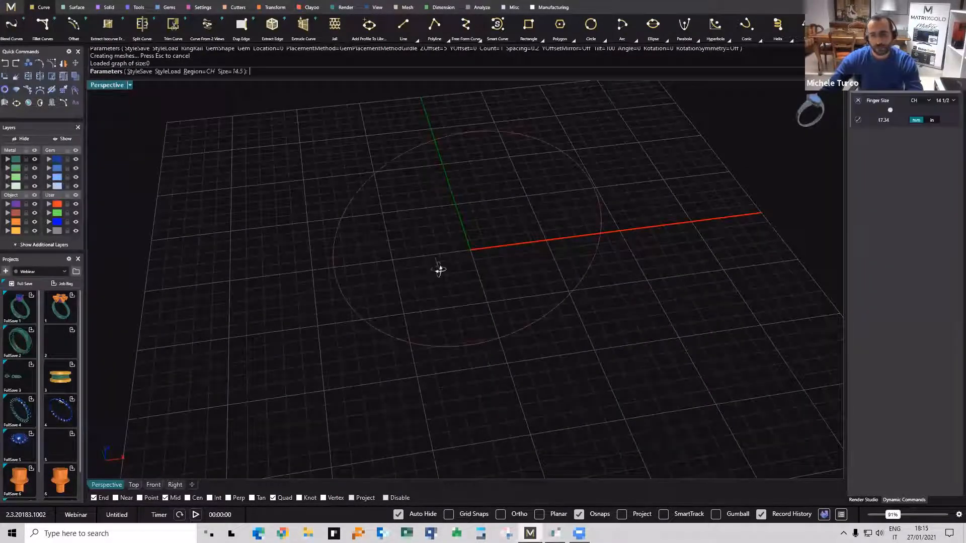
key("Return")
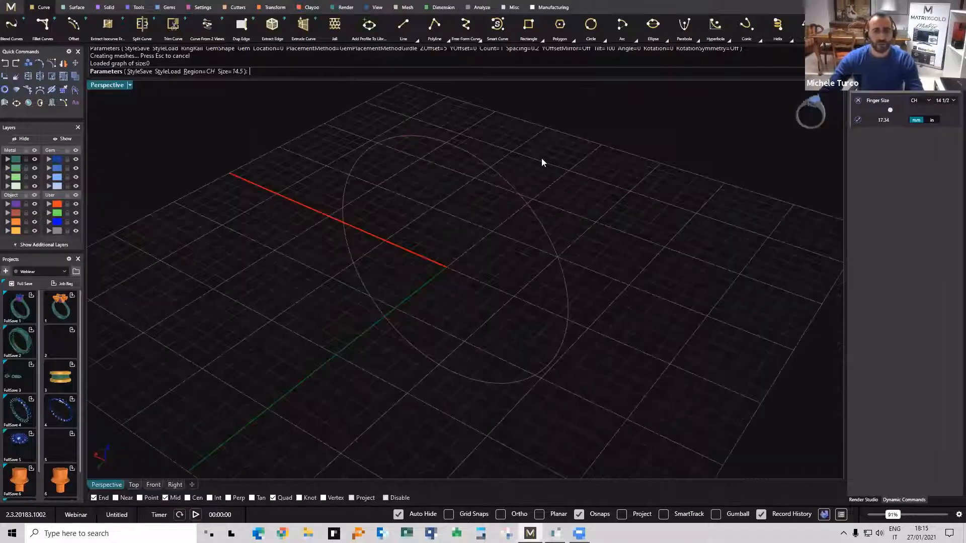
left_click_drag(548, 153, 445, 225)
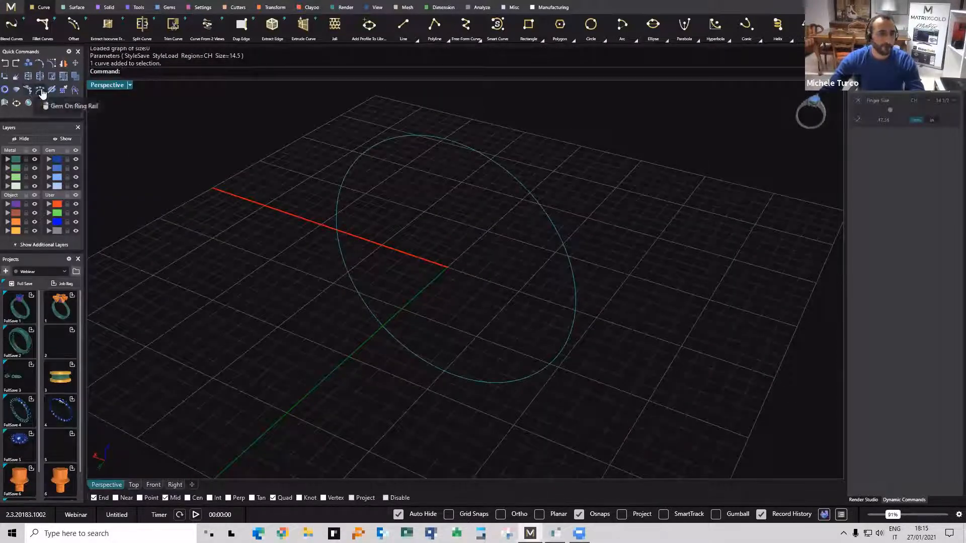
left_click(30, 91)
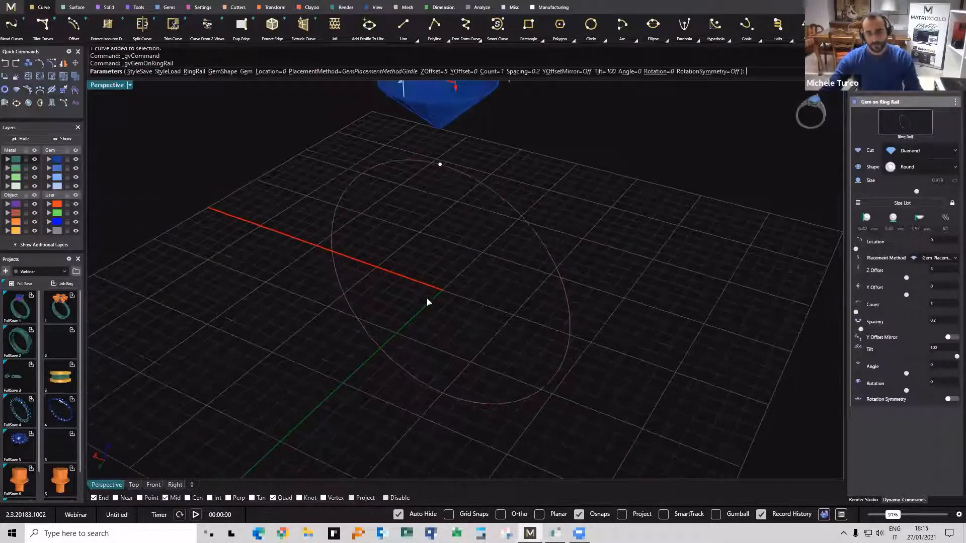
key("Return")
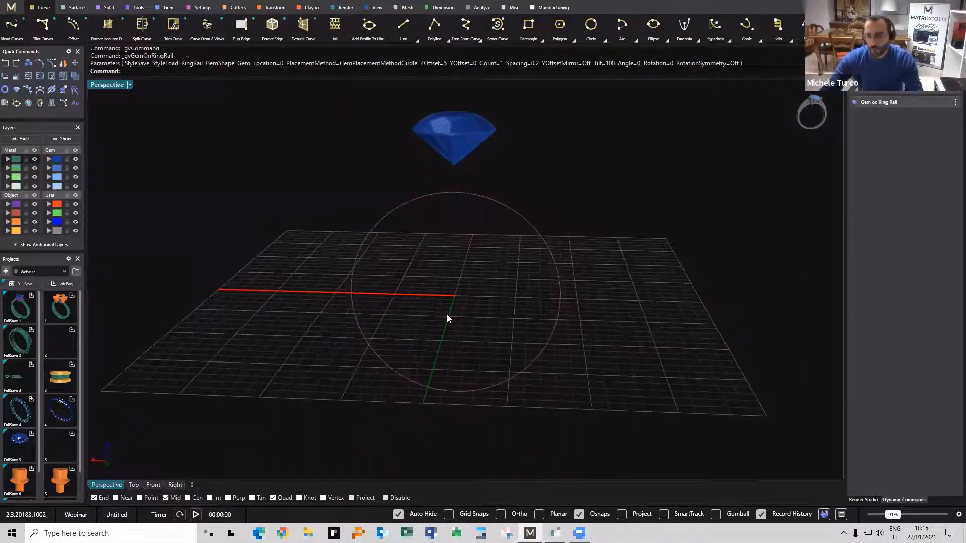
Try an outside ring rail around the finger rail with a top thickness of 4.7 mm, and delete it.
left_click(523, 216)
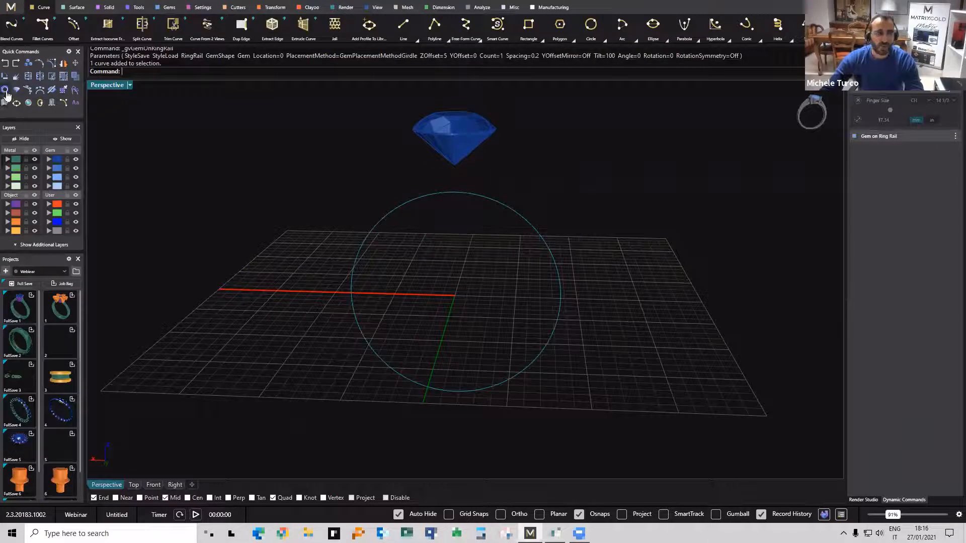
left_click(5, 91)
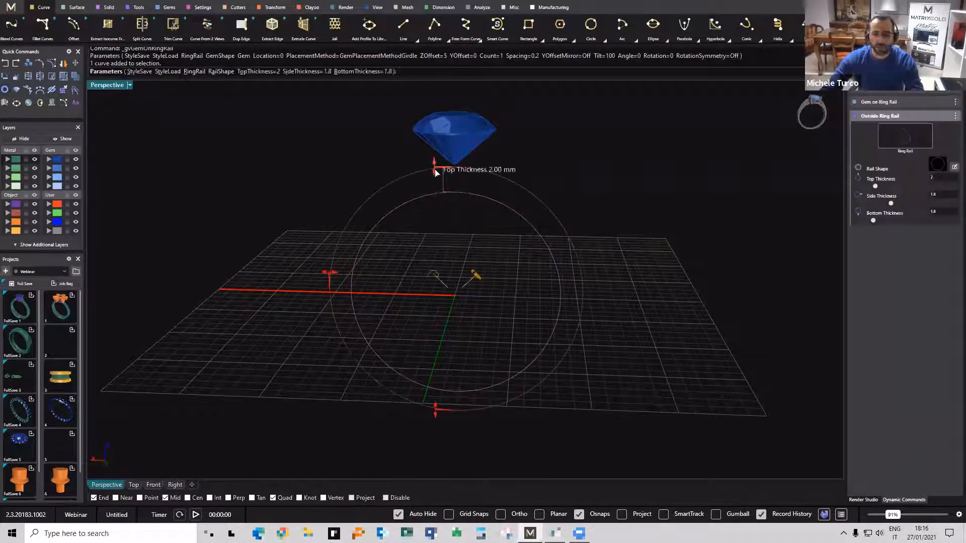
left_click_drag(435, 154, 434, 132)
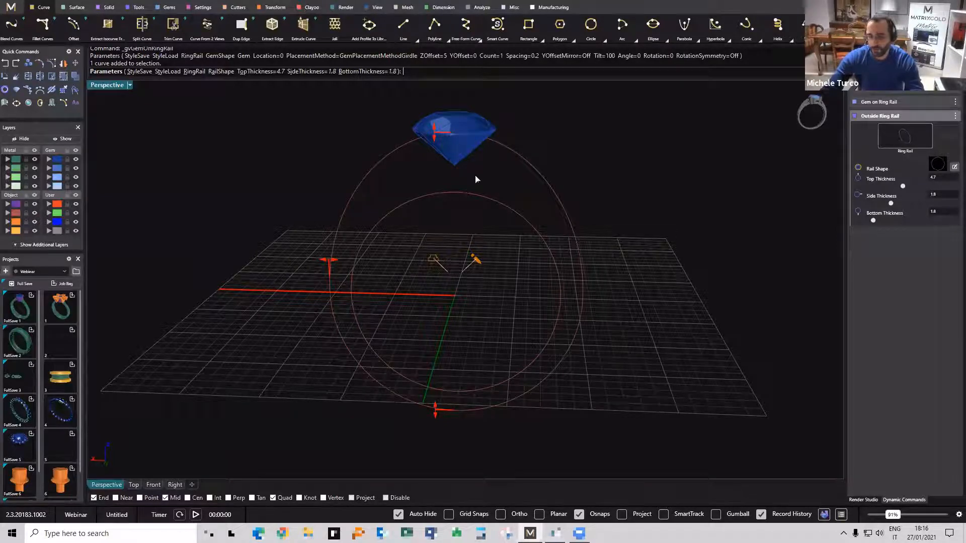
key("Return")
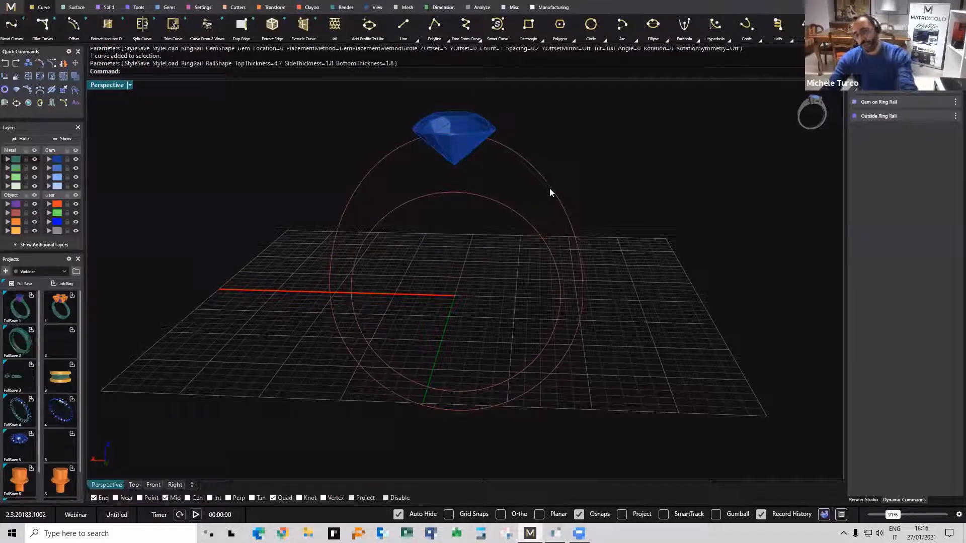
left_click(551, 187)
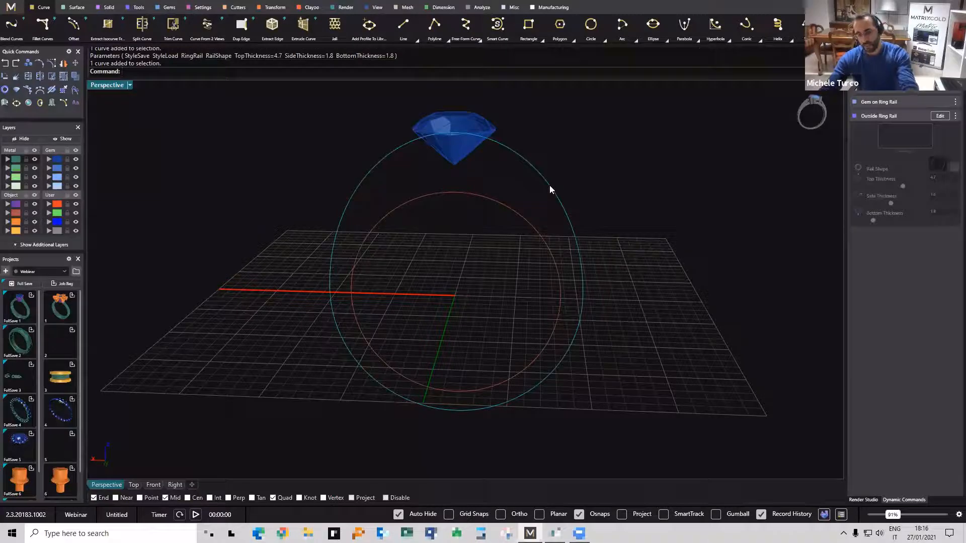
key("Delete")
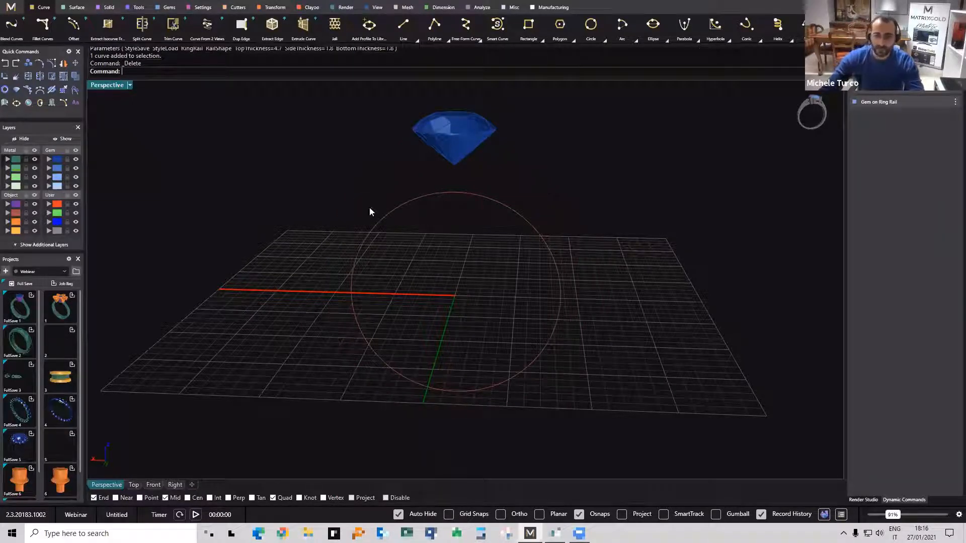
Offset the finger rail curve outward by 1.8 mm with sharp corners.
left_click(73, 25)
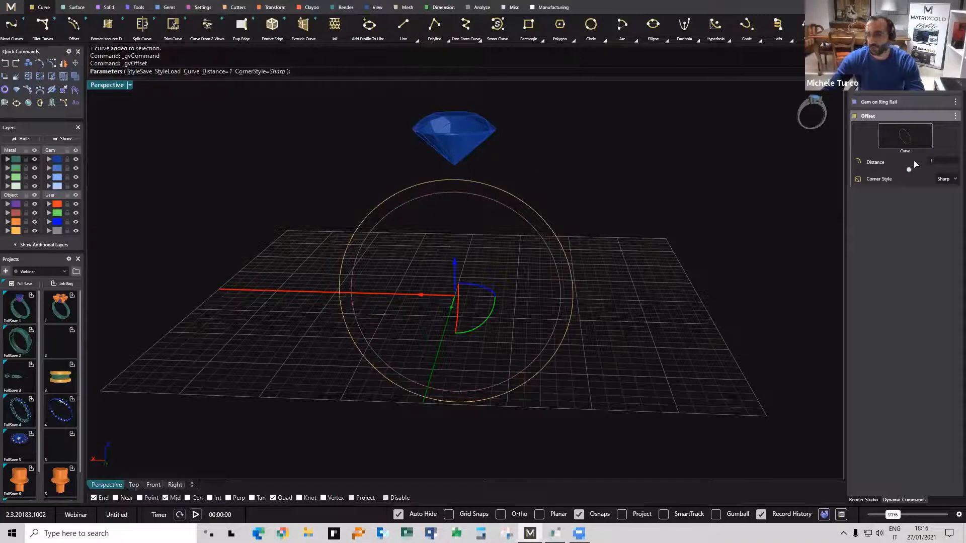
left_click(943, 161)
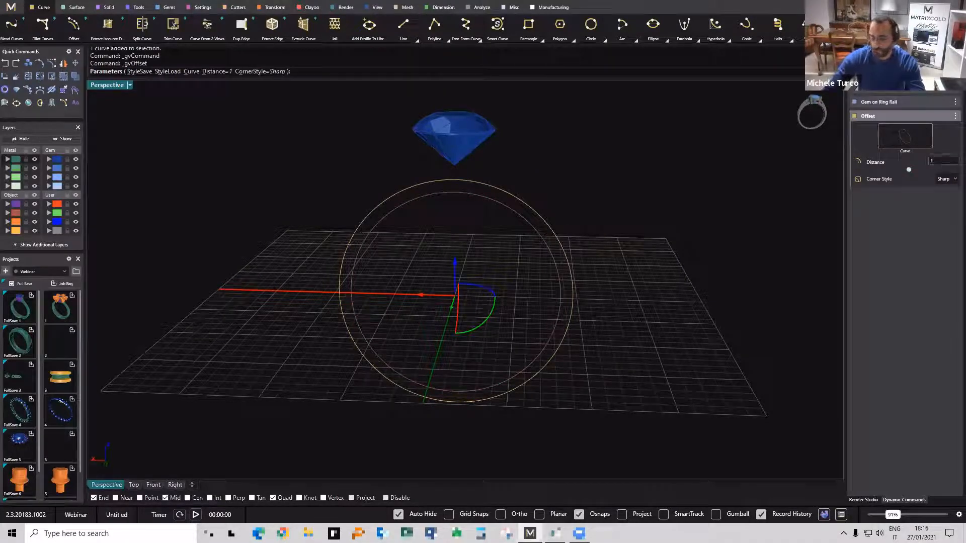
type(".8")
key("Return")
right_click(393, 279)
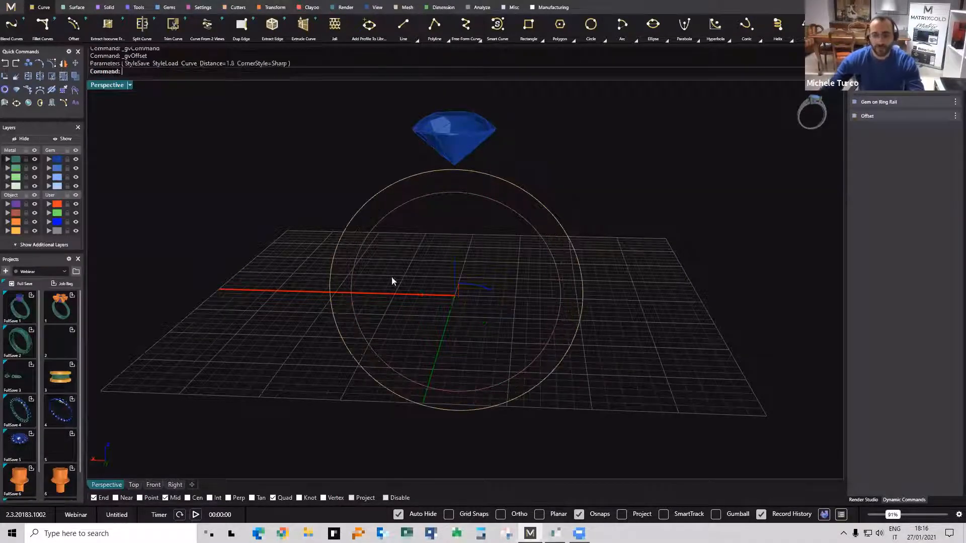
Trim the offset curve to its lower half, with trim start 0.25 and trim end 0.75.
left_click(347, 230)
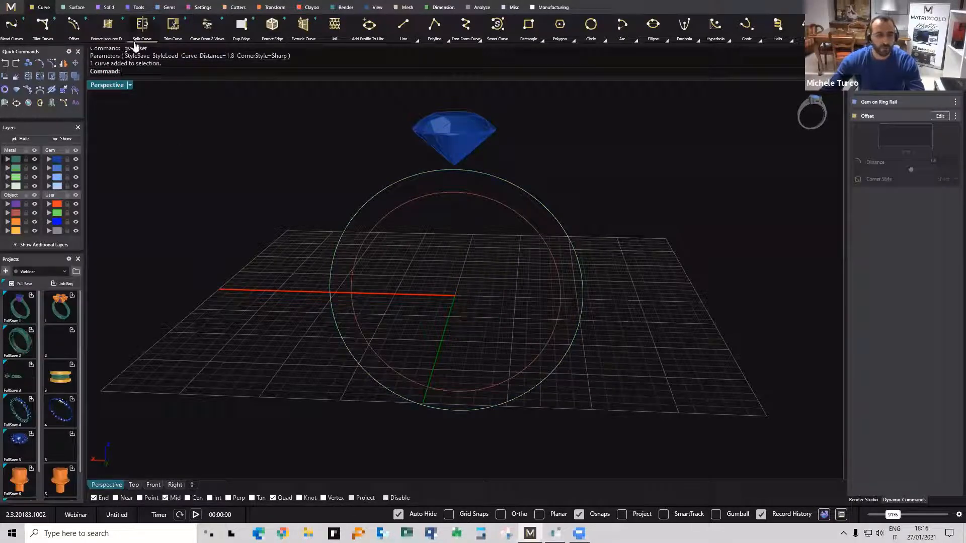
left_click(172, 37)
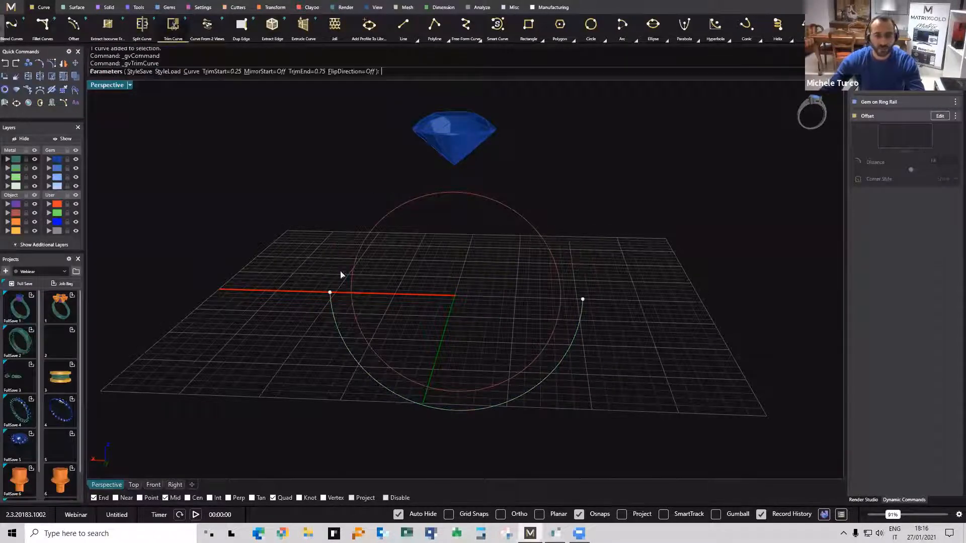
right_click(586, 306)
Add gem guides to the round gem using the third round prong style, with vertical and horizontal guides on.
right_click_drag(473, 227, 481, 160)
left_click(479, 162)
left_click(174, 7)
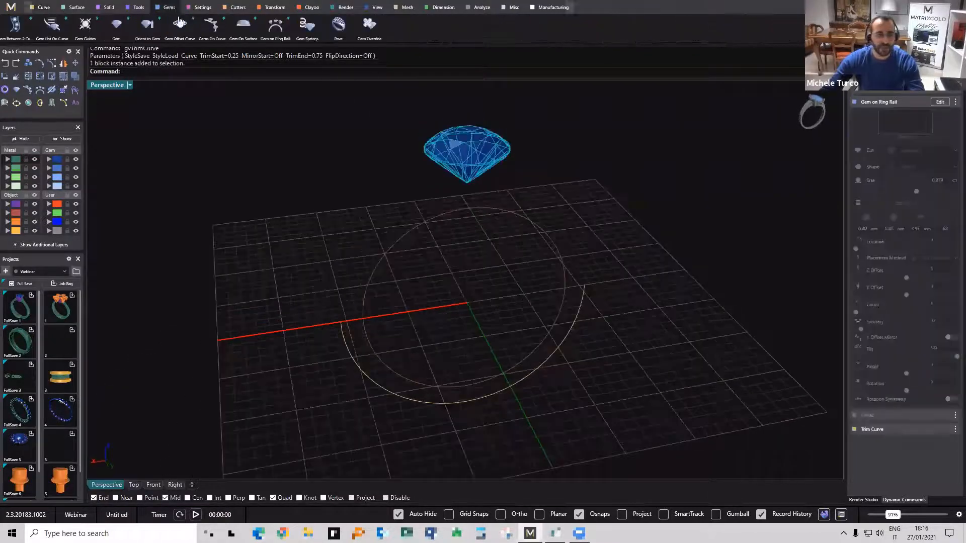
left_click(84, 36)
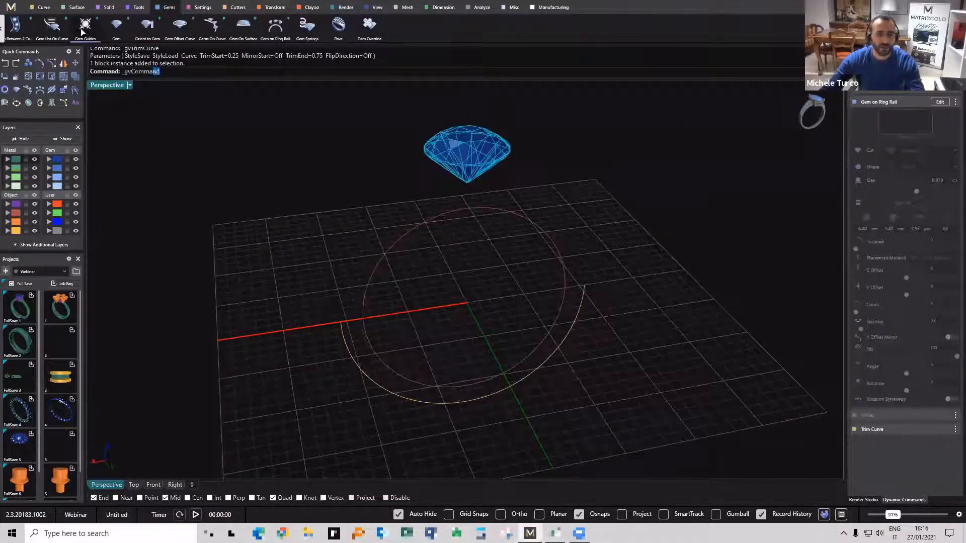
right_click_drag(397, 173, 500, 164)
right_click_drag(479, 199, 827, 247)
right_click_drag(603, 234, 894, 199)
left_click(892, 200)
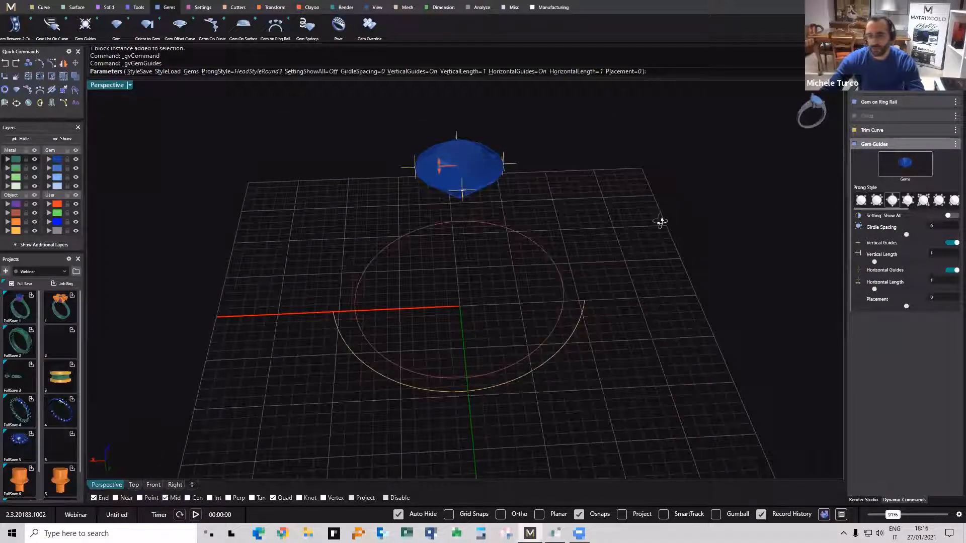
right_click_drag(659, 220, 312, 308)
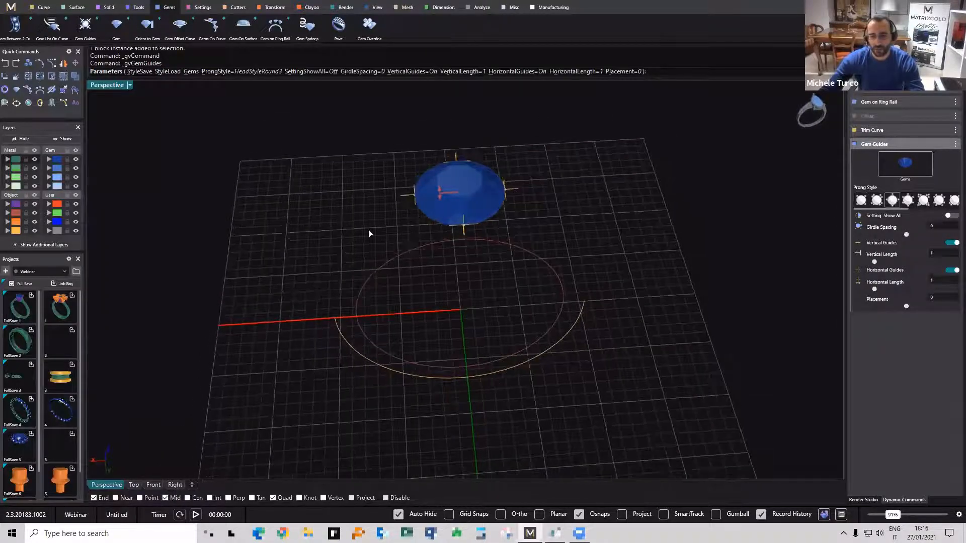
right_click_drag(403, 190, 361, 232)
right_click_drag(348, 193, 331, 318)
right_click(302, 212)
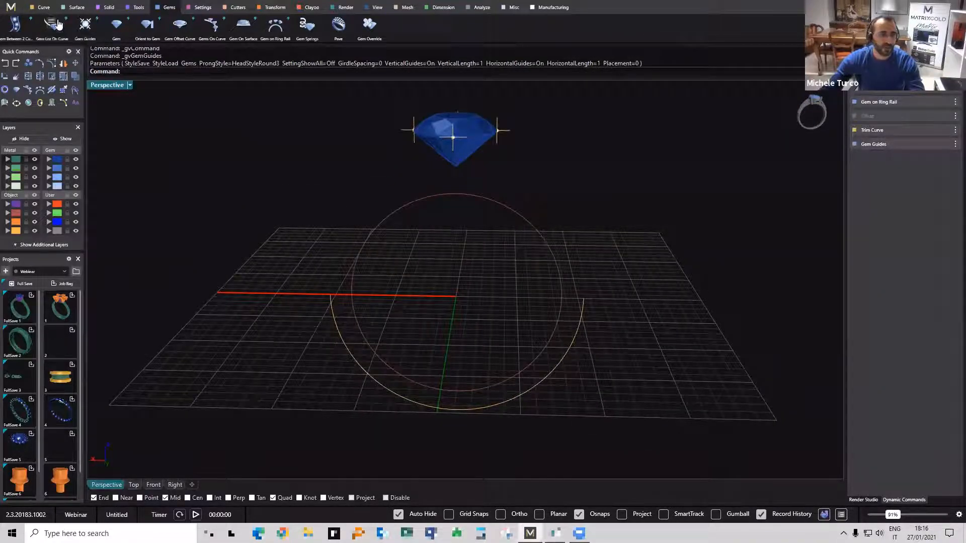
Create a blend curve from one end of the trimmed half circle to the vertical gem guide on the same side.
left_click(44, 7)
left_click(11, 23)
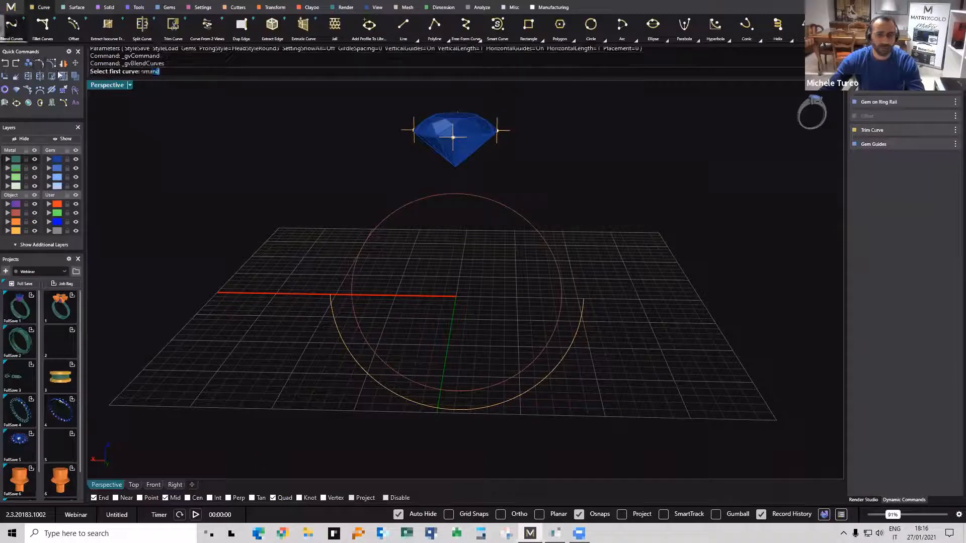
left_click(332, 298)
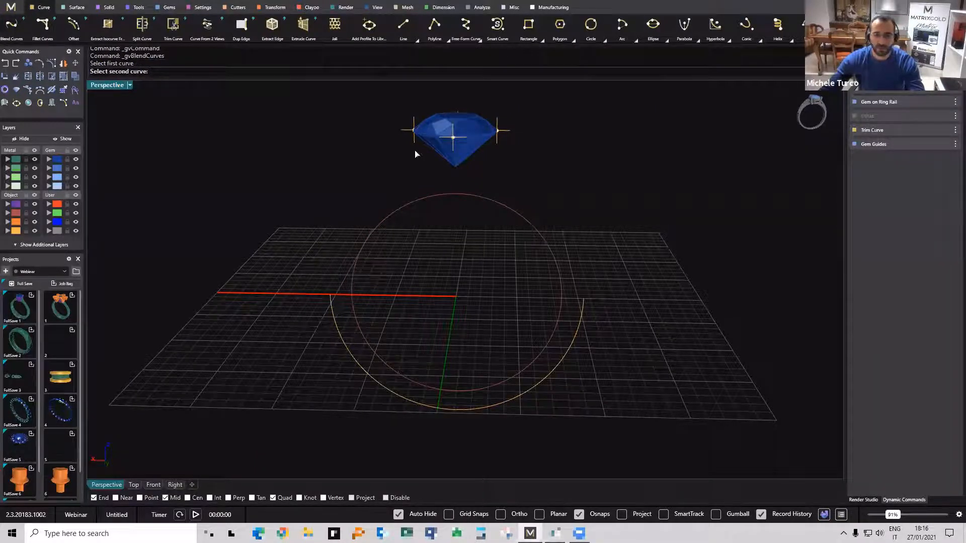
right_click_drag(431, 157, 419, 137)
scroll(419, 132, "up", 7)
left_click(424, 177)
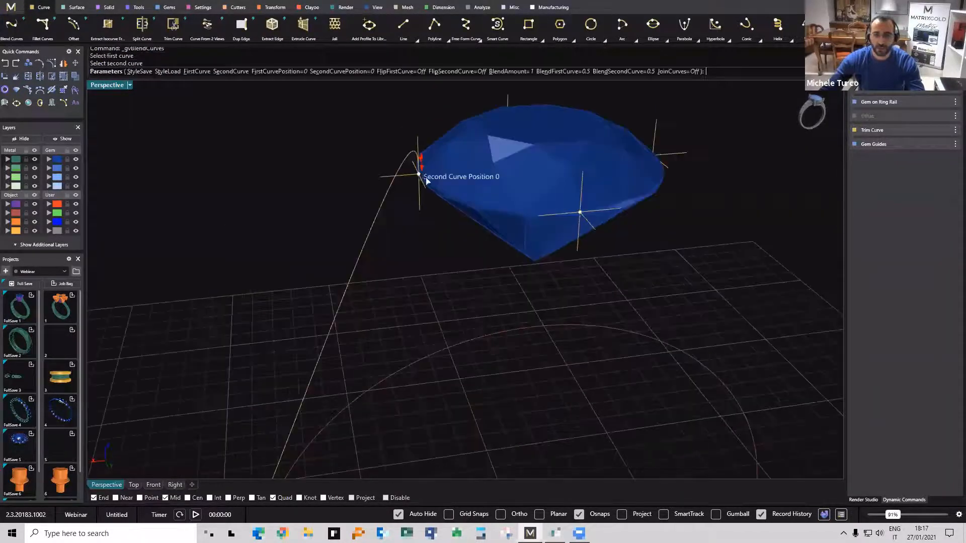
scroll(426, 182, "down", 12)
right_click_drag(420, 212, 417, 134)
scroll(415, 131, "up", 2)
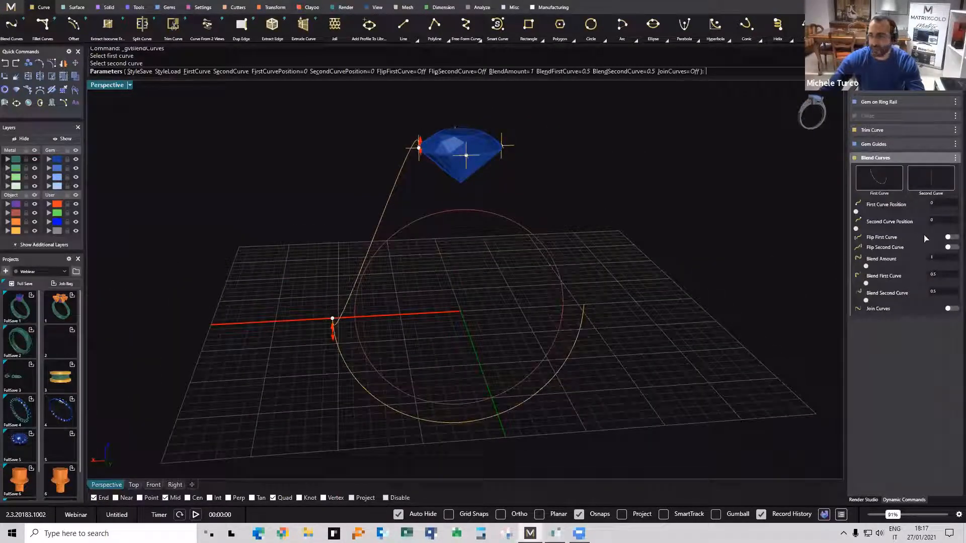
Flip both curve directions of the blend, set the first curve's blend value to 1, and finish the curve.
left_click(949, 237)
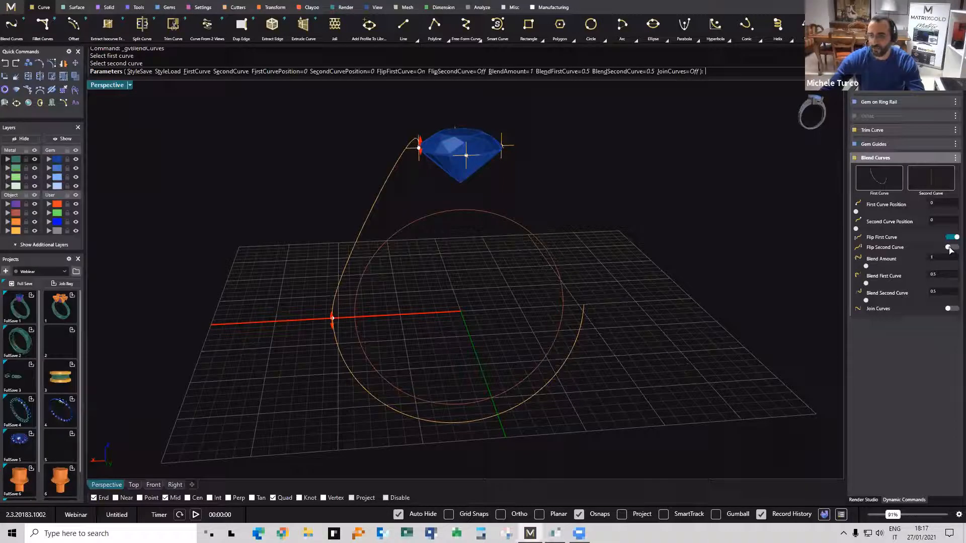
left_click(949, 247)
right_click_drag(548, 243, 328, 293)
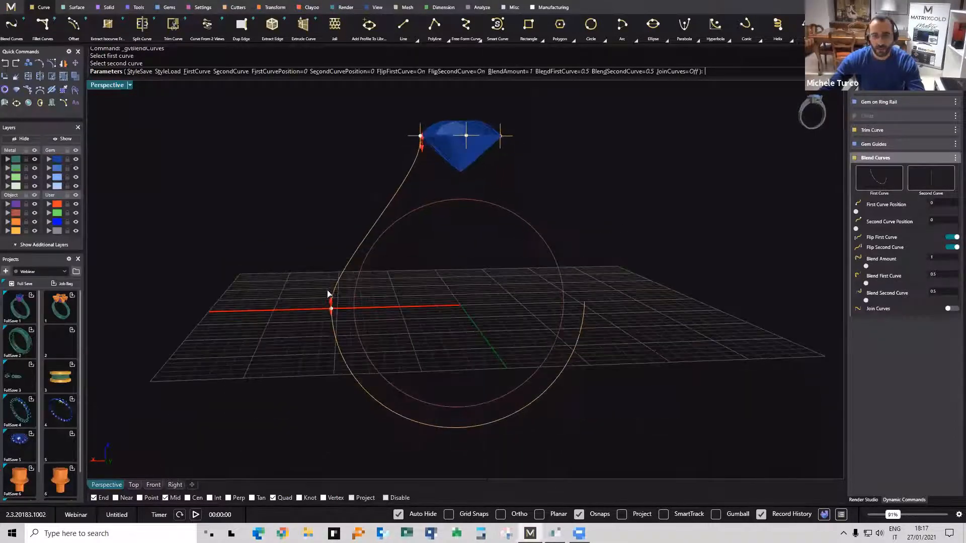
left_click_drag(330, 303, 334, 302)
right_click_drag(397, 261, 335, 273)
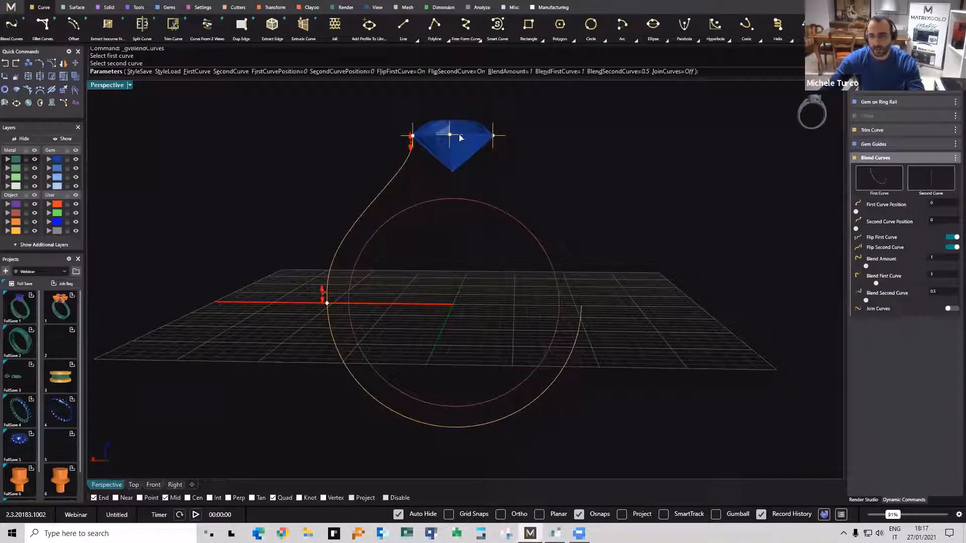
right_click_drag(445, 210, 407, 188)
key("Return")
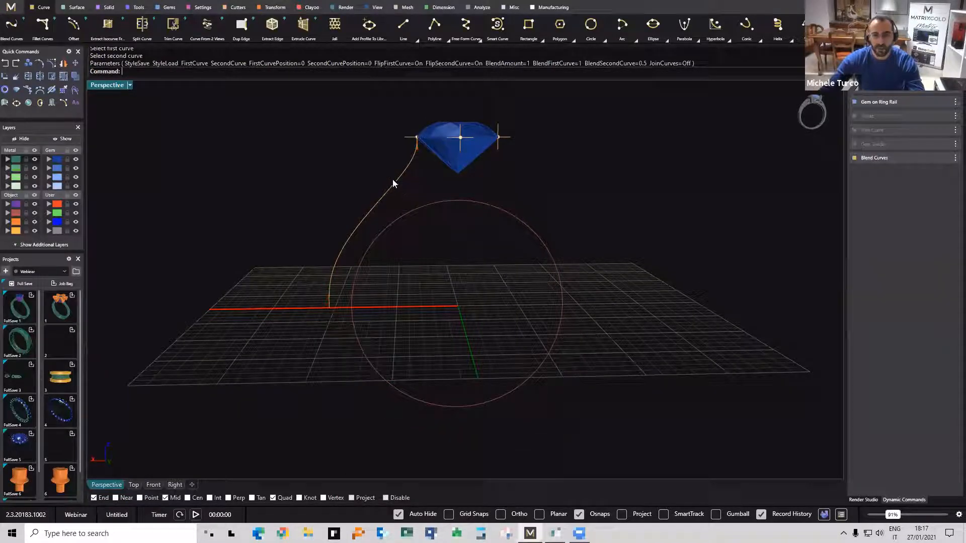
Mirror the blend curve to the opposite side of the ring with Y Mirror on.
left_click(392, 183)
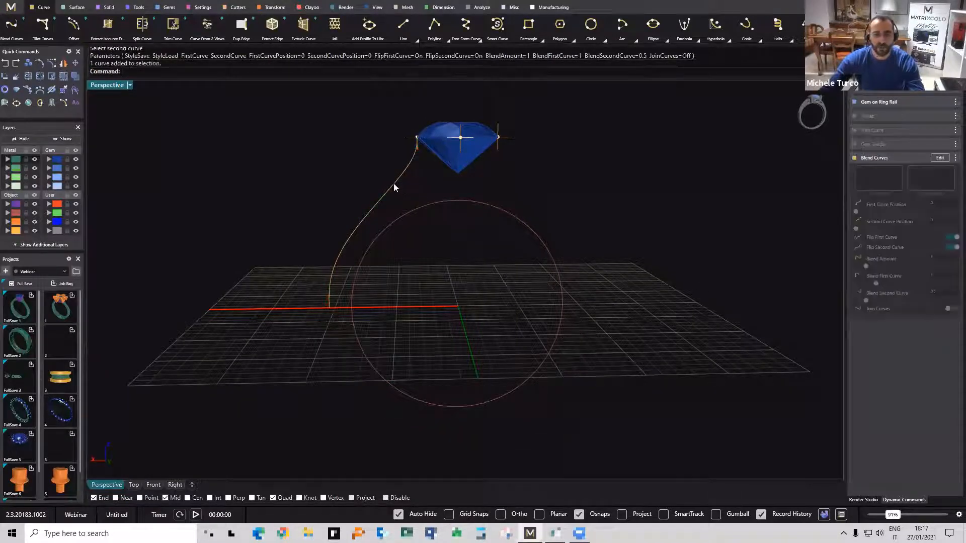
left_click(275, 8)
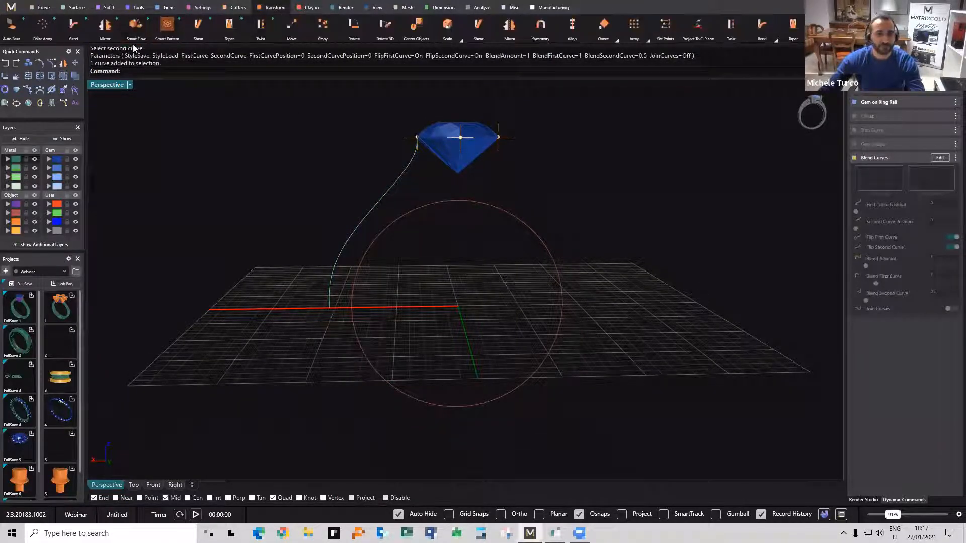
left_click(103, 34)
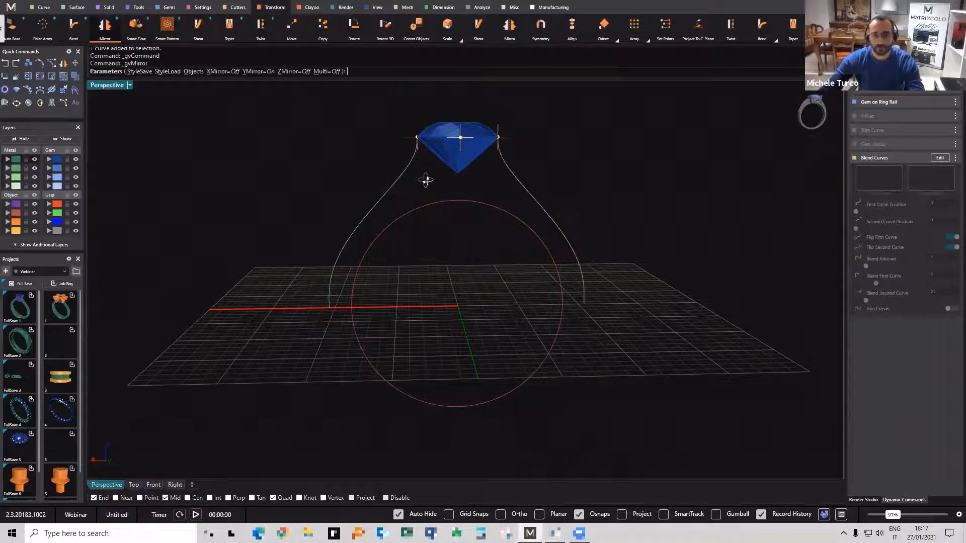
right_click(327, 342)
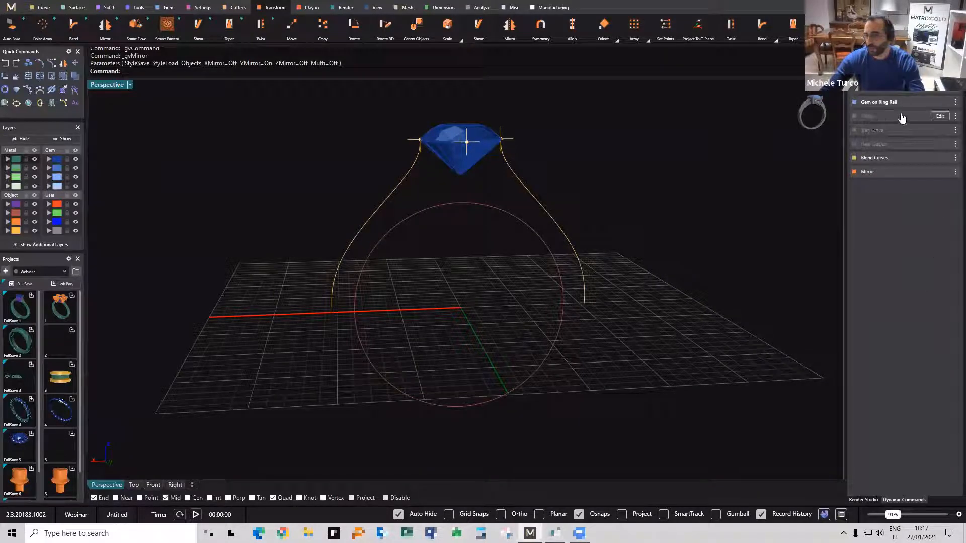
Show the hidden trimmed curve again so it completes the outer ring profile, and select the original blend curve.
left_click(954, 132)
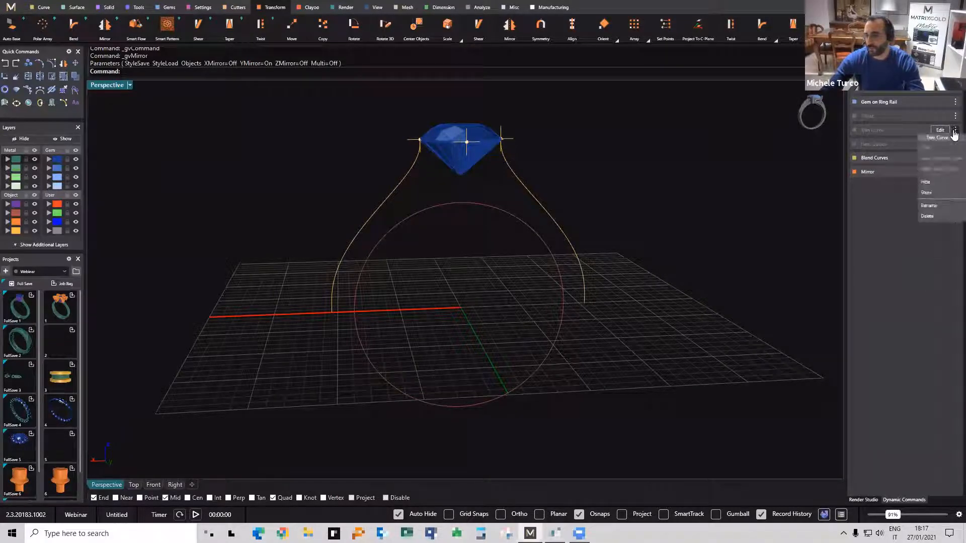
left_click(930, 194)
left_click(565, 245)
right_click_drag(565, 245, 582, 206)
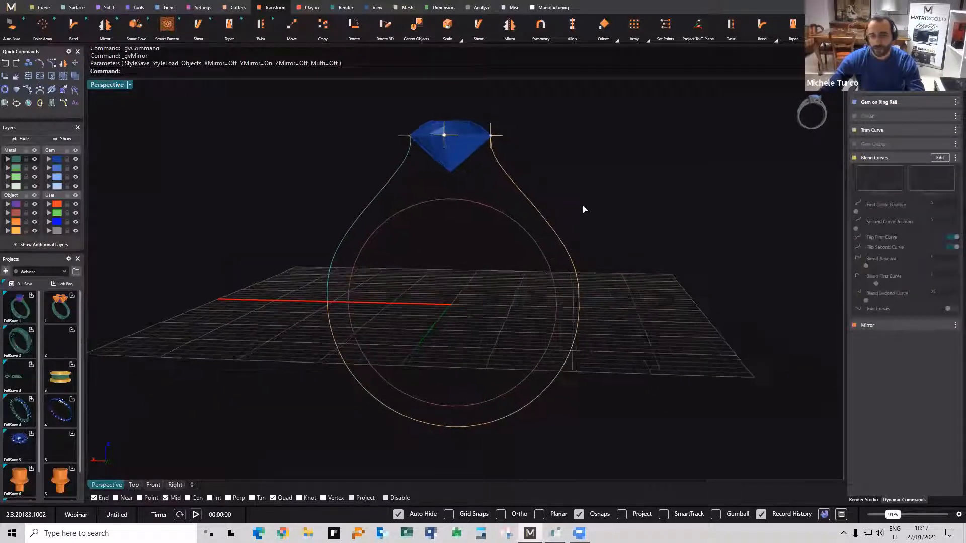
Repeat the mirror of the blend curve with Y Mirror on and select curves of the outer ring profile.
right_click(582, 206)
right_click(435, 177)
left_click(396, 176)
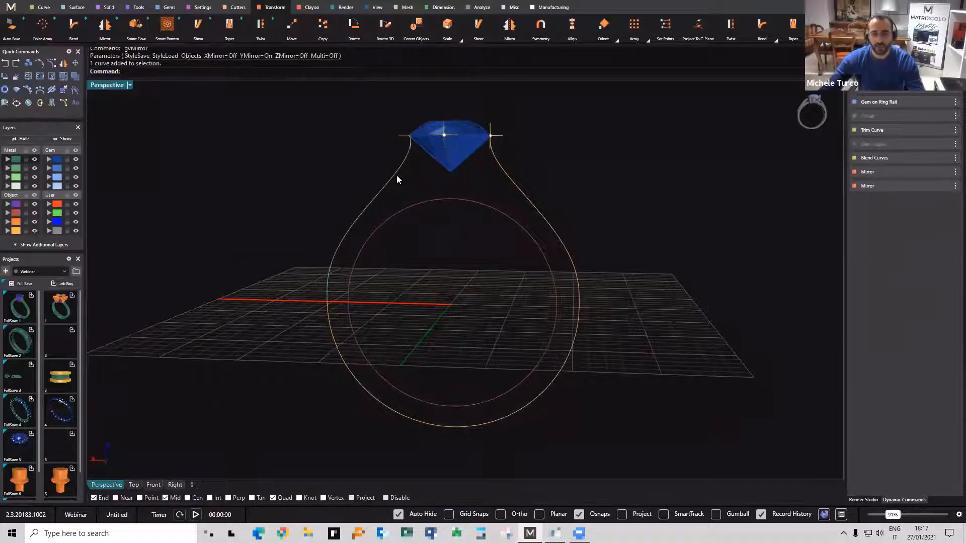
left_click(339, 342)
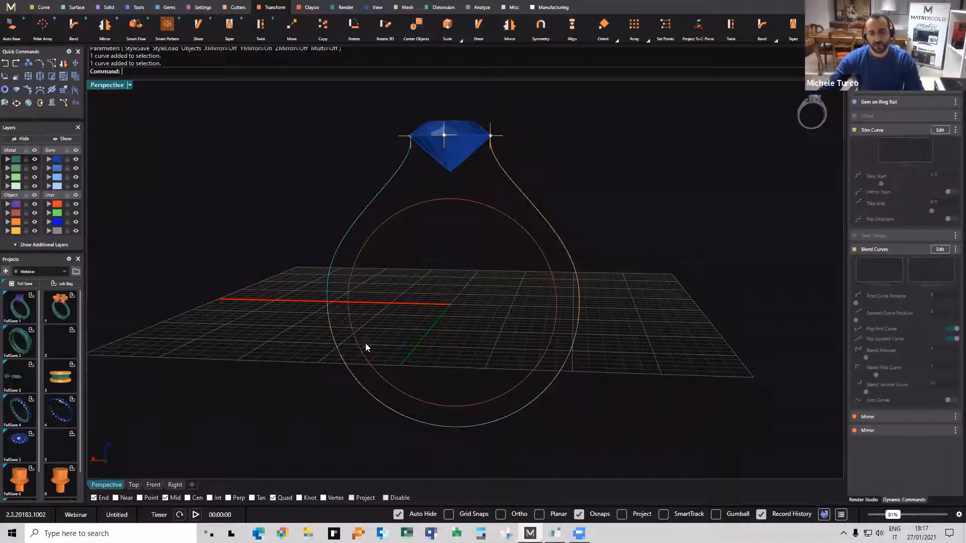
Select one of the overlapping mirrored curves and delete the second Mirror operation from the parametric history.
left_click(518, 190)
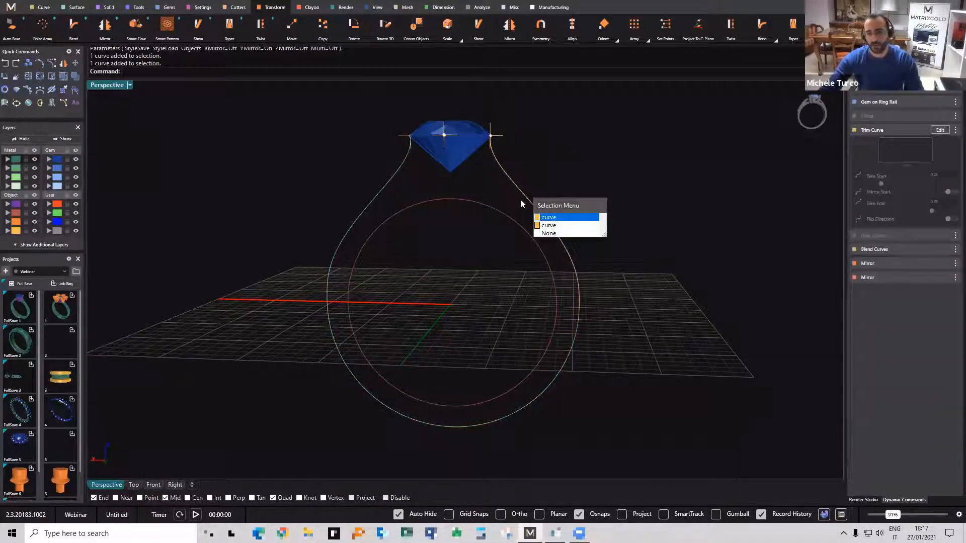
left_click(521, 198)
left_click(523, 196)
left_click(550, 223)
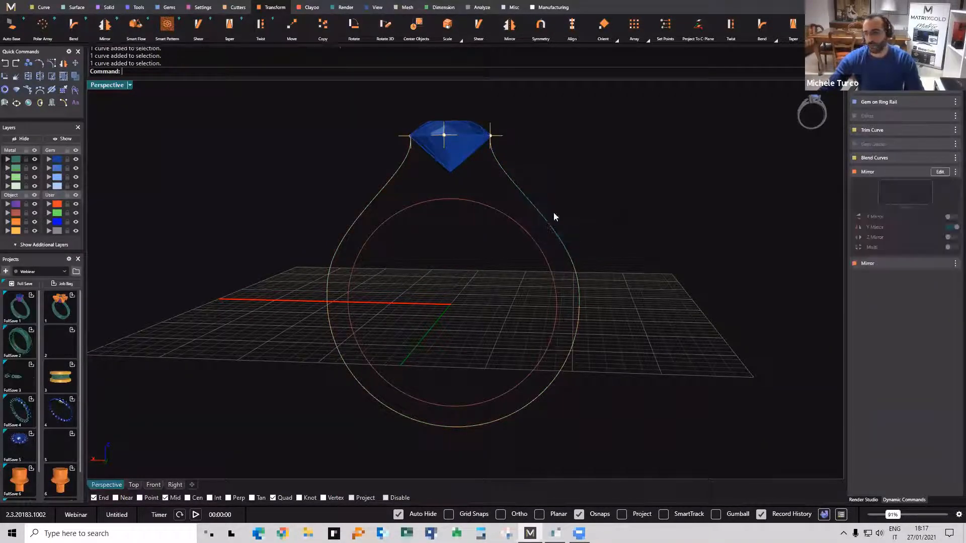
left_click(954, 186)
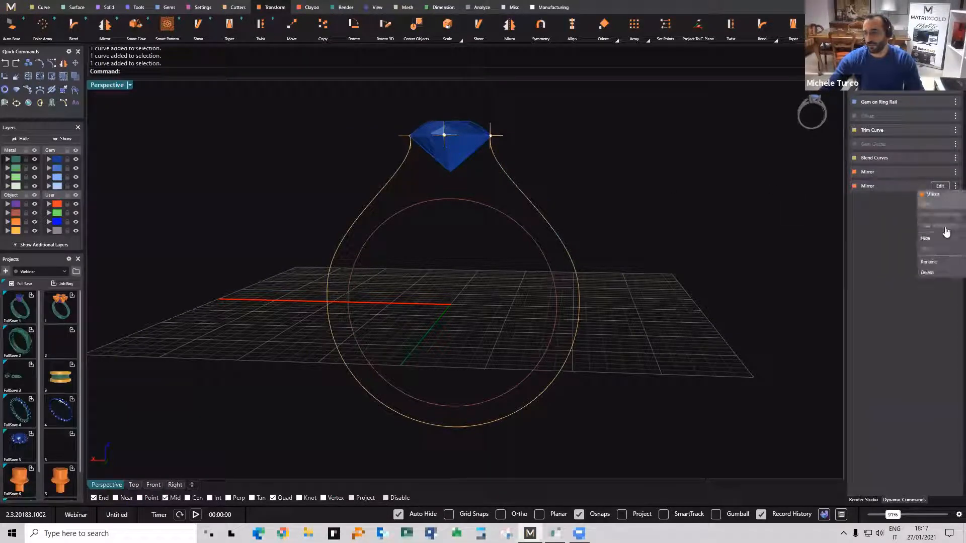
left_click(927, 272)
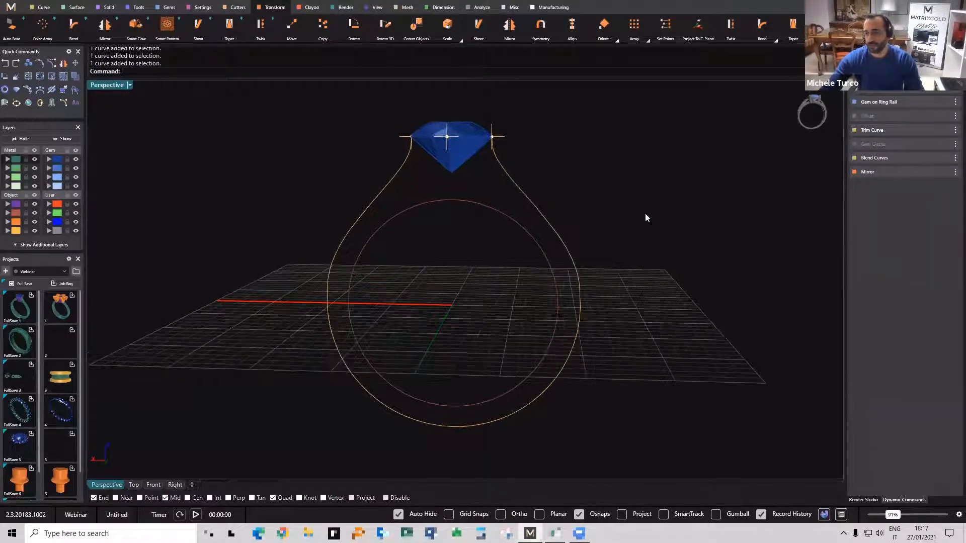
Join the two blend curves and the lower trimmed curve into one outer ring profile.
left_click(518, 184)
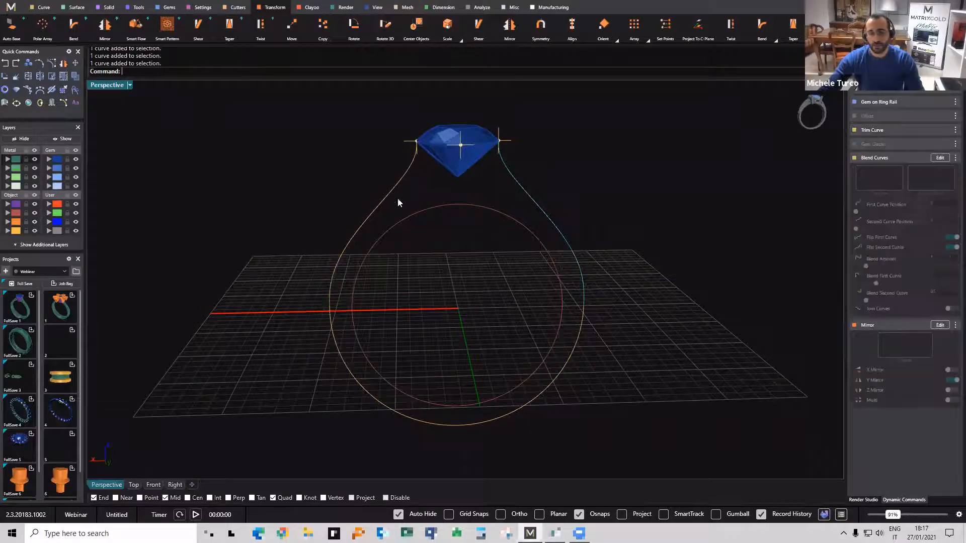
left_click(350, 376)
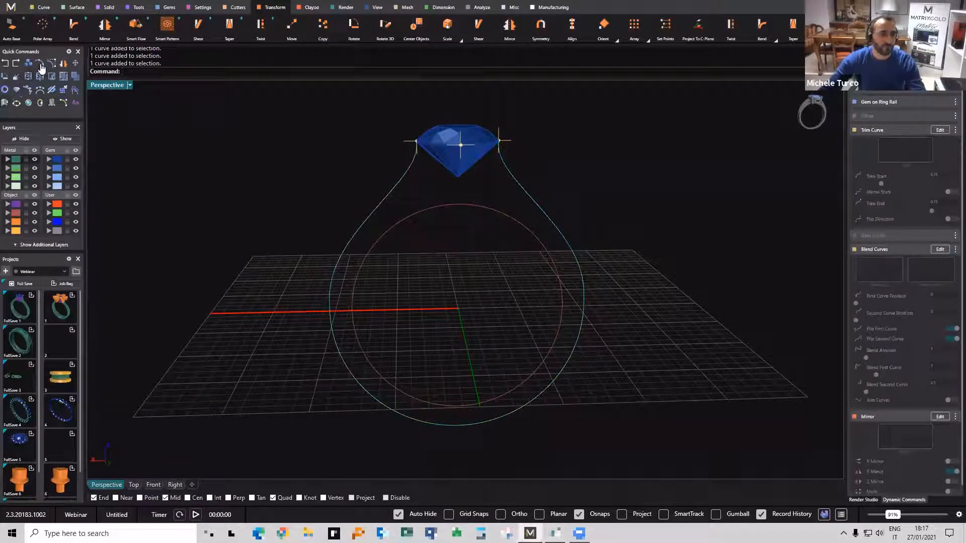
left_click(135, 8)
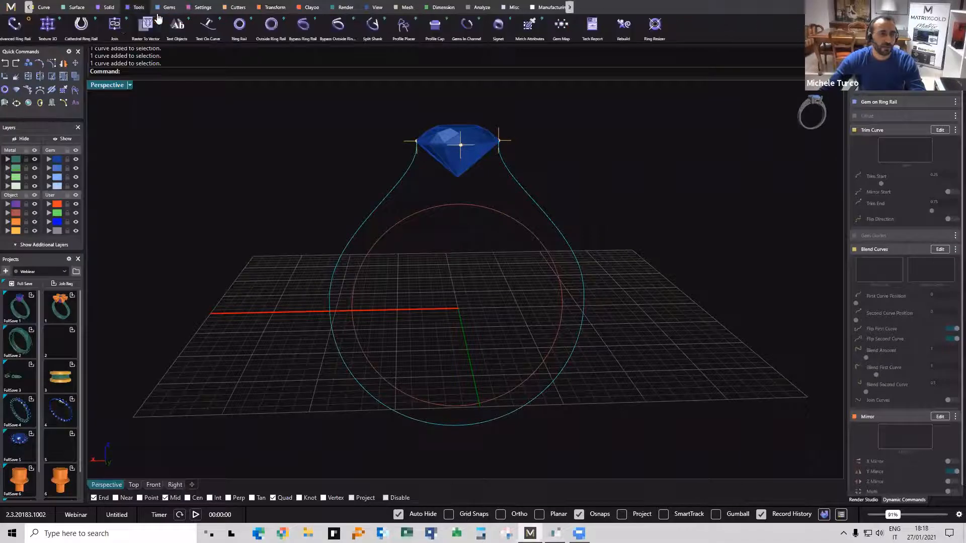
left_click(115, 24)
mouse_move(443, 263)
right_mouse_down()
mouse_move(420, 268)
mouse_move(417, 257)
mouse_move(437, 257)
right_mouse_up()
right_click(502, 230)
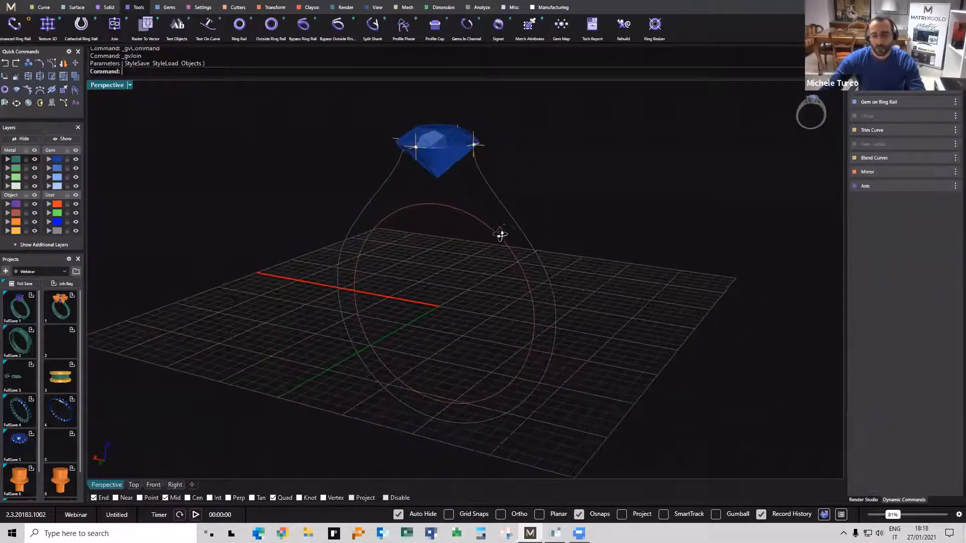
Edit the gem on the ring rail and enlarge its width to about 7.2 mm.
right_click_drag(500, 233, 482, 165)
double_click(485, 163)
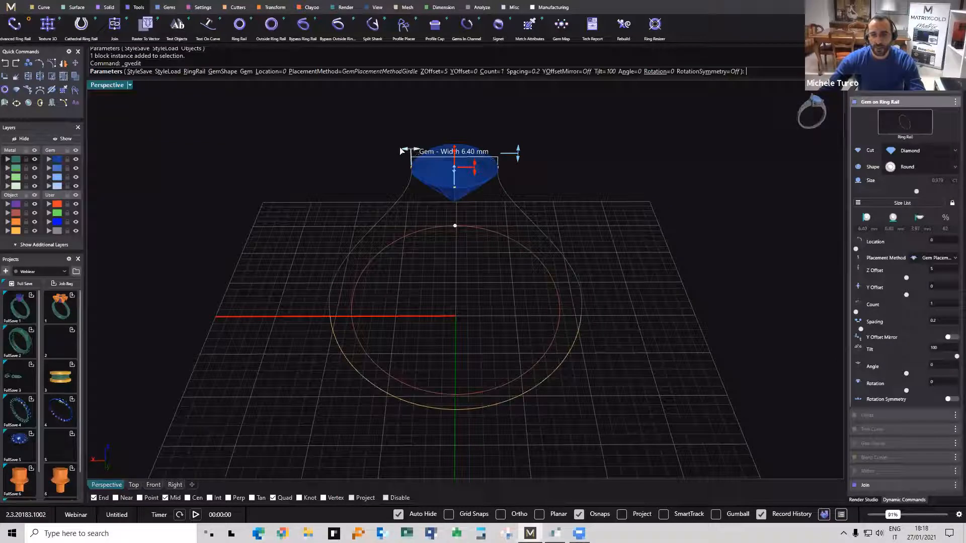
mouse_move(403, 151)
left_mouse_down()
mouse_move(390, 151)
mouse_move(422, 153)
mouse_move(399, 152)
left_mouse_up()
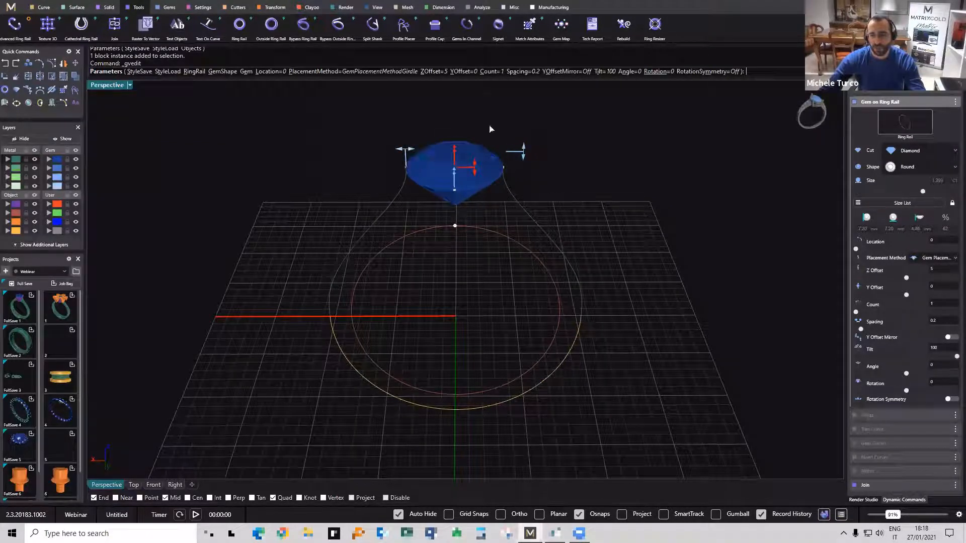
Try the Oval shape on the gem and return its shape to Round.
left_click(903, 166)
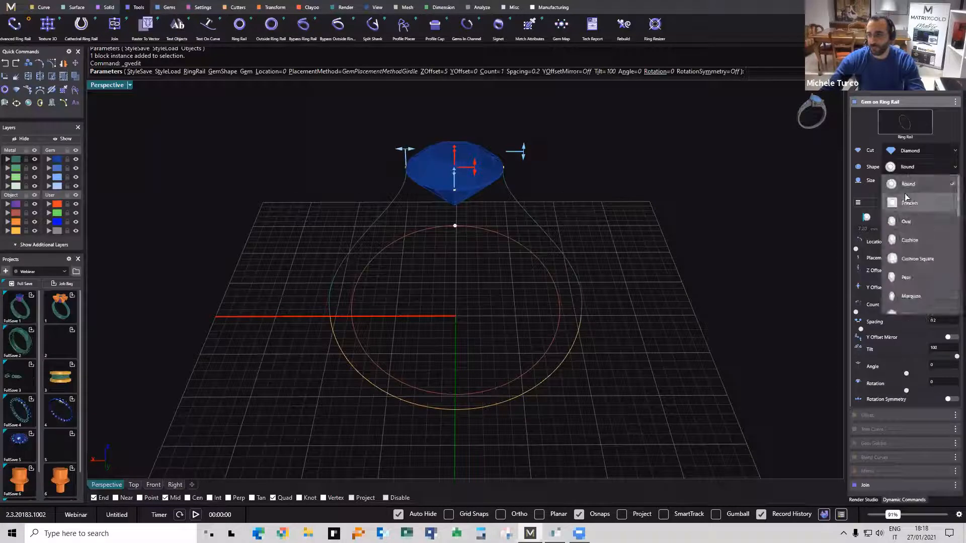
left_click(905, 221)
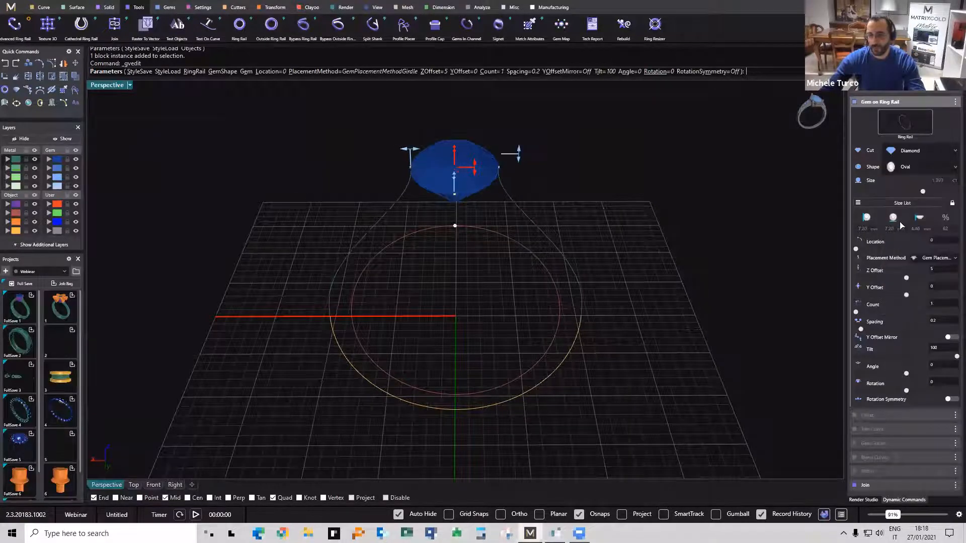
left_click(905, 166)
left_click(906, 187)
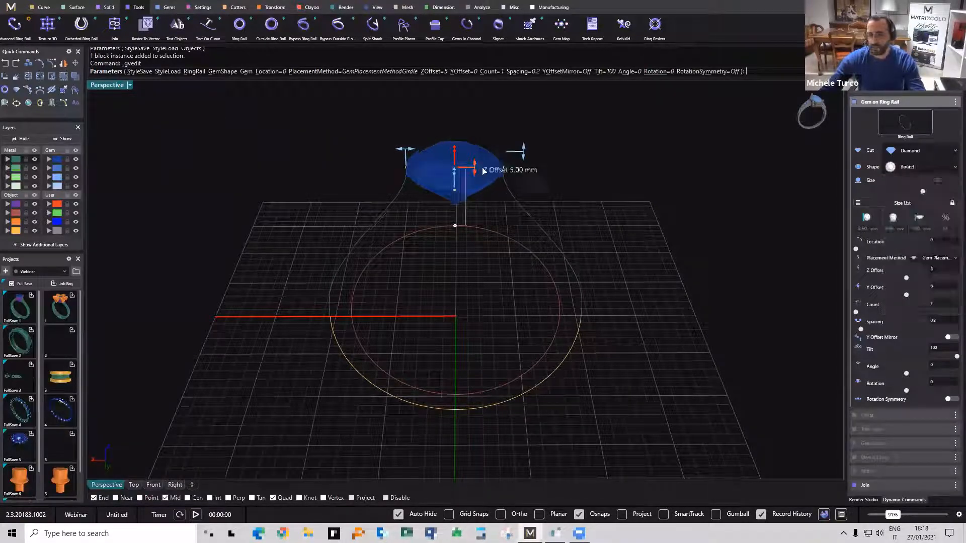
Accept the gem edit and examine the gem, the joined outer curve and the finger rail from several angles.
right_click_drag(540, 264, 536, 194)
right_click(554, 188)
left_click(520, 188)
left_click(534, 182)
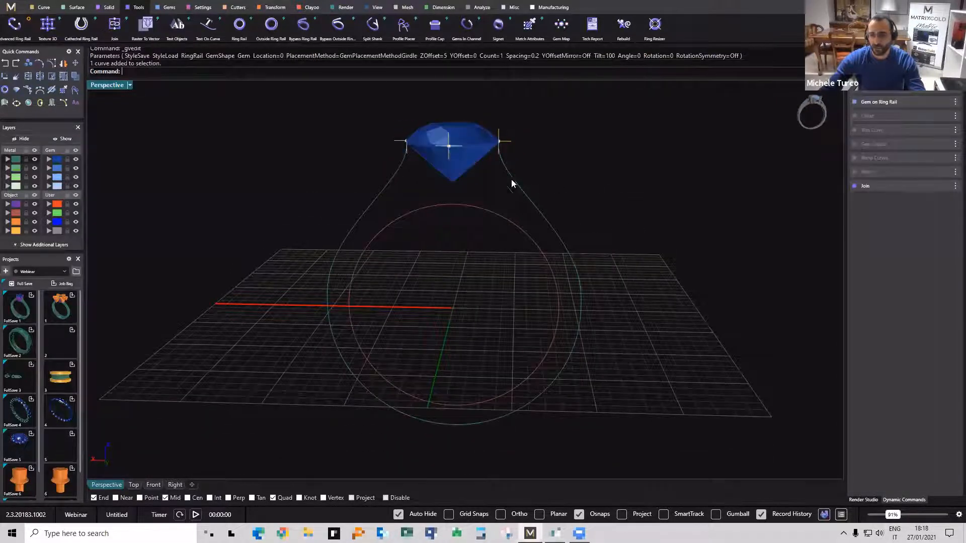
left_click(471, 131)
left_click(595, 160)
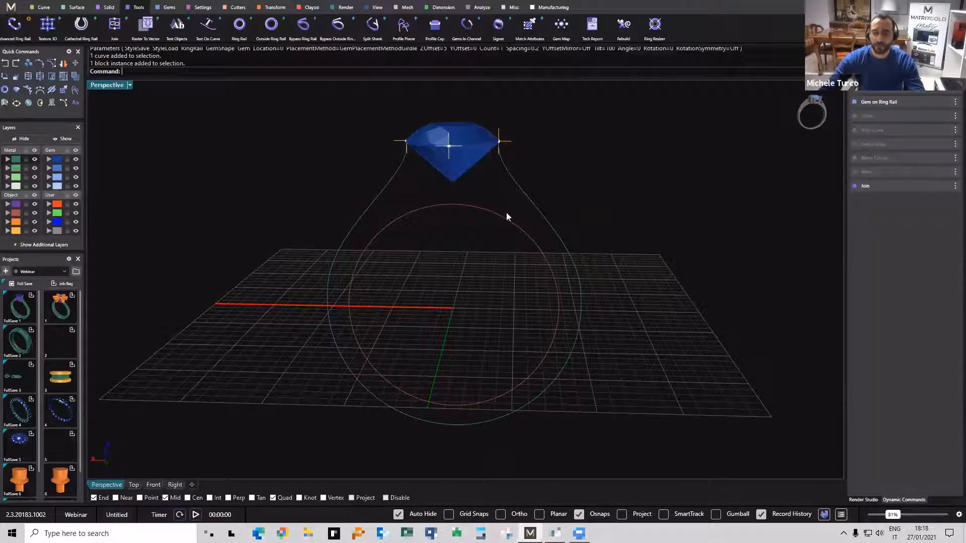
right_click_drag(444, 207, 425, 217)
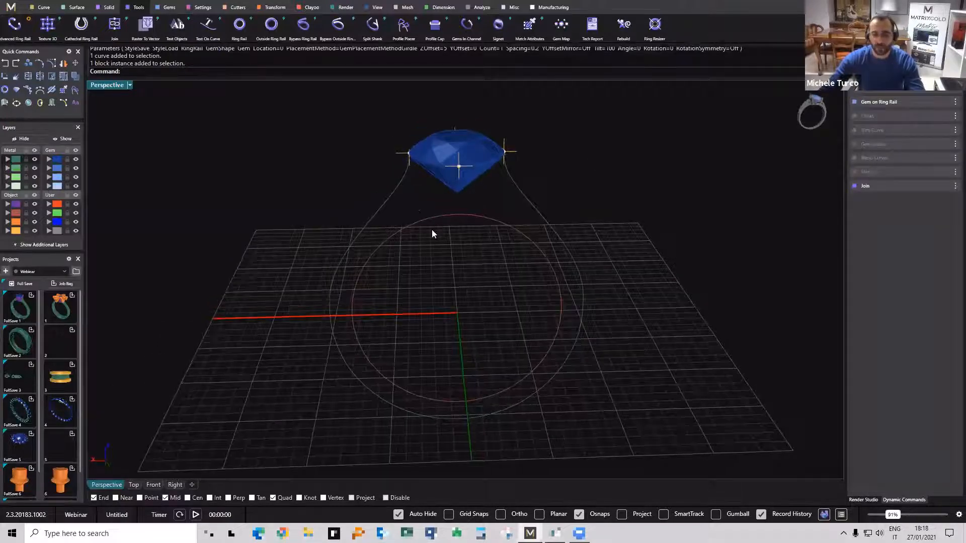
right_click_drag(464, 244, 435, 222)
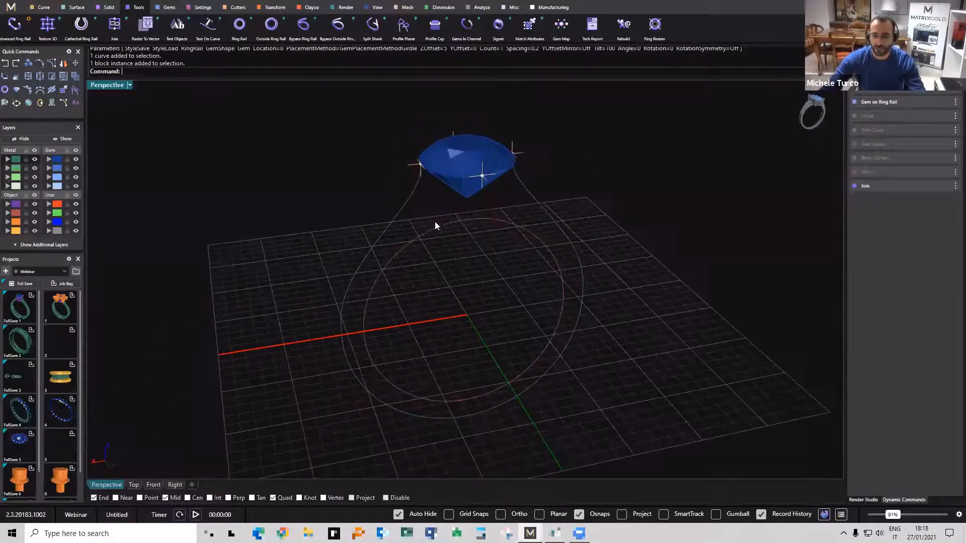
left_click(435, 225)
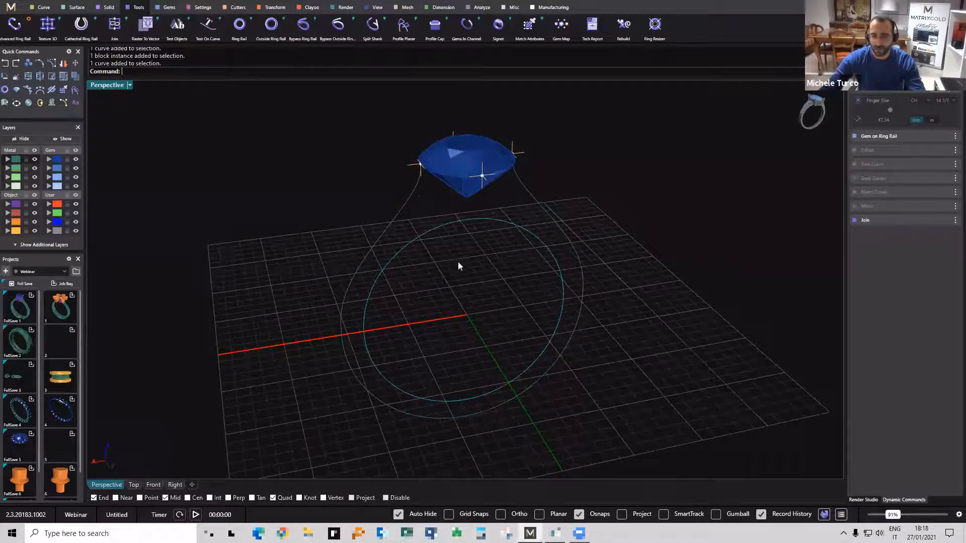
Place a profile on the joined outer curve with Profile Placer and slide it down to position 0.054.
left_click(400, 202)
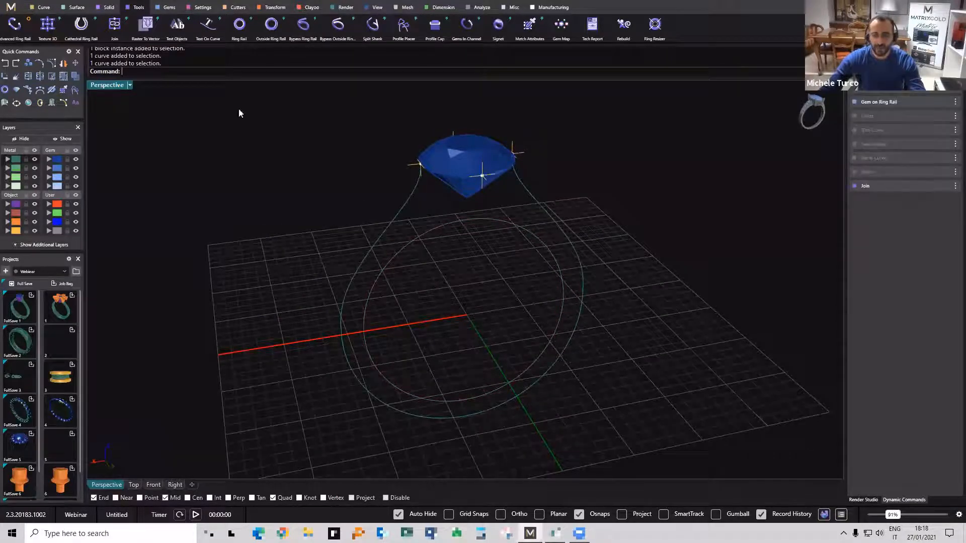
left_click(403, 26)
left_click(407, 207)
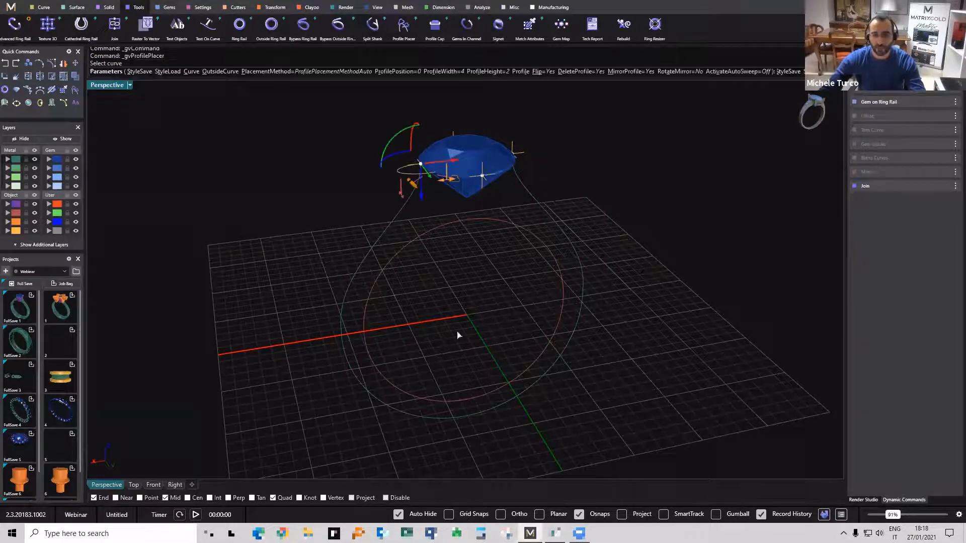
right_click_drag(442, 231, 483, 238)
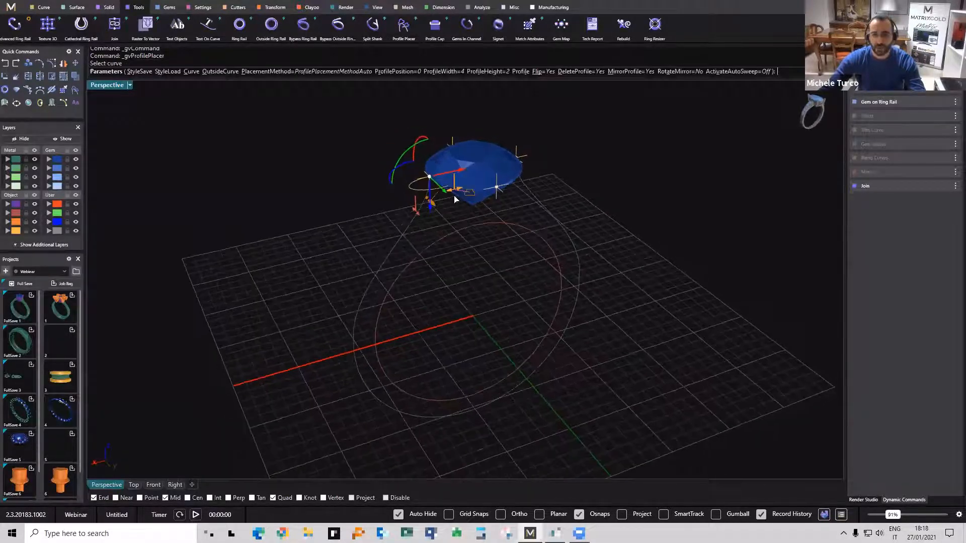
left_click_drag(450, 215, 444, 245)
left_click_drag(473, 270, 467, 274)
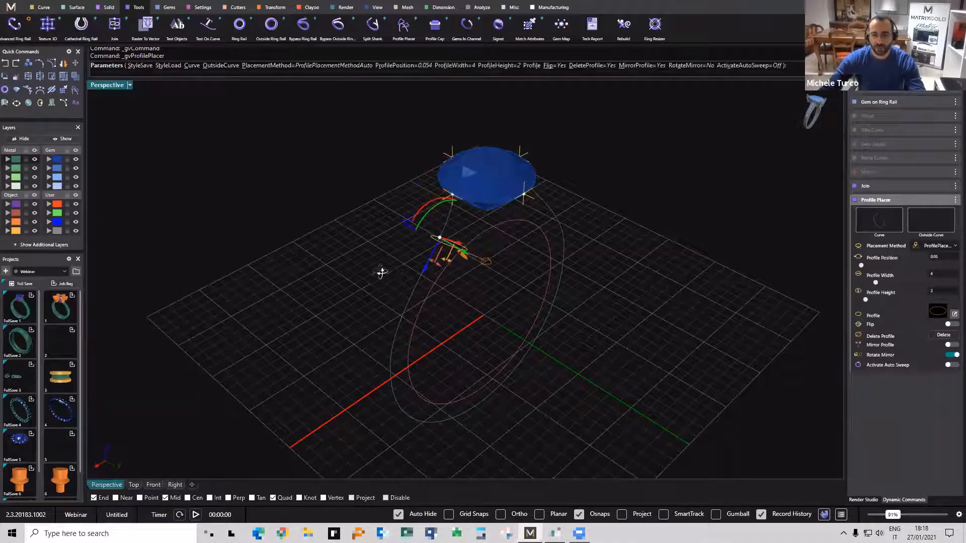
Rotate the placed profile by 90 degrees with its rotation handle.
right_click_drag(382, 272, 377, 226)
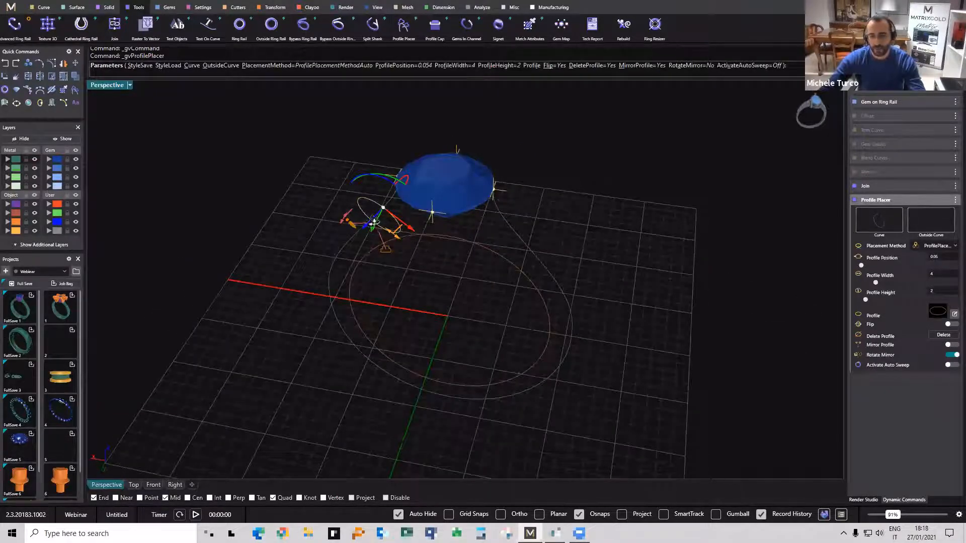
right_click_drag(375, 221, 331, 171)
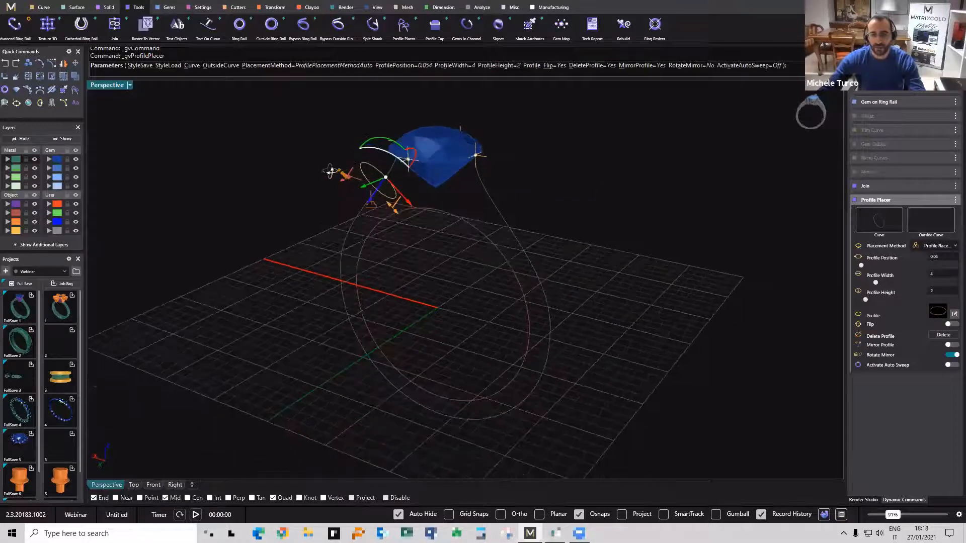
right_click_drag(411, 138, 426, 137)
left_click(425, 138)
type("90")
key("Return")
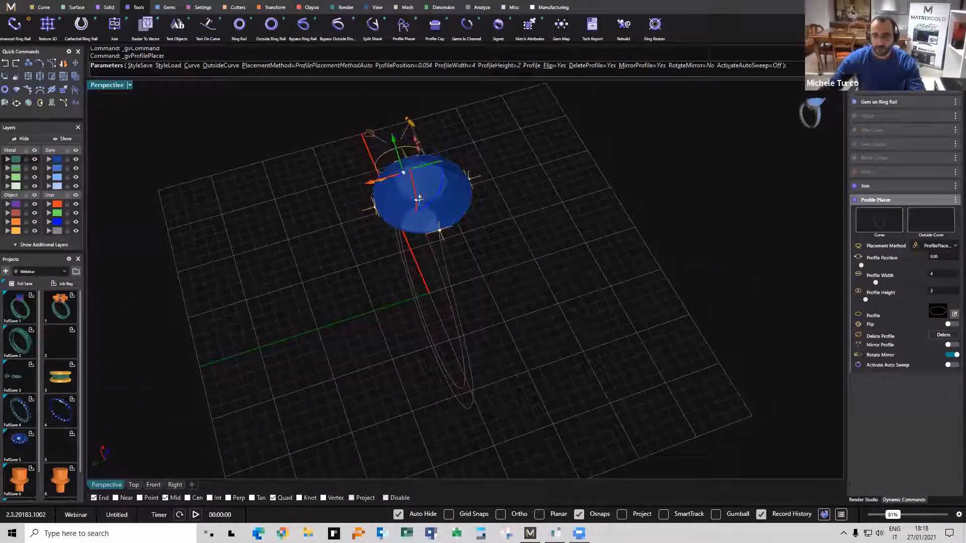
Rotate the profile by 180 degrees so it faces inward toward the finger rail.
right_click_drag(418, 198, 425, 191)
left_click(425, 190)
type("18")
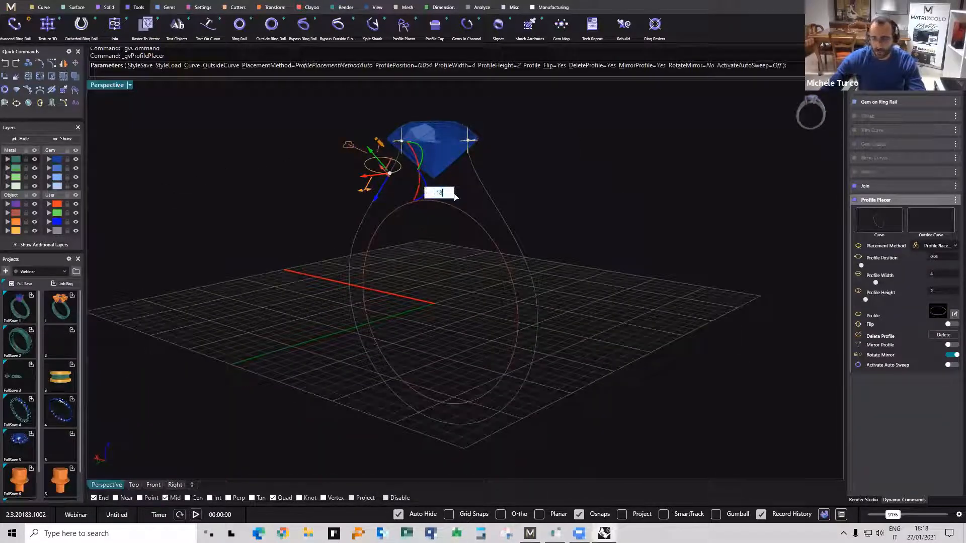
type("0")
key("Return")
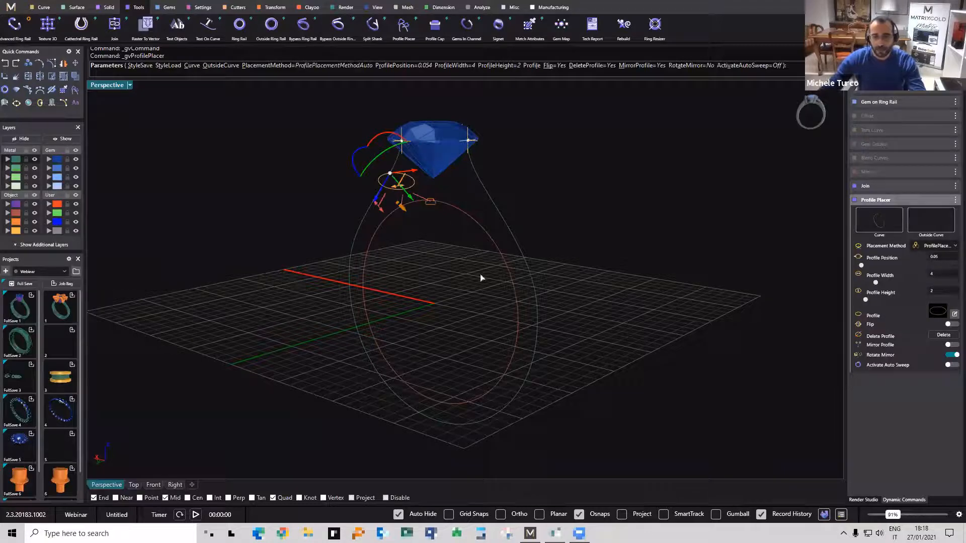
Assign the finger rail as the profile's outside curve so the profile height spans both rails.
right_click_drag(484, 276, 396, 202)
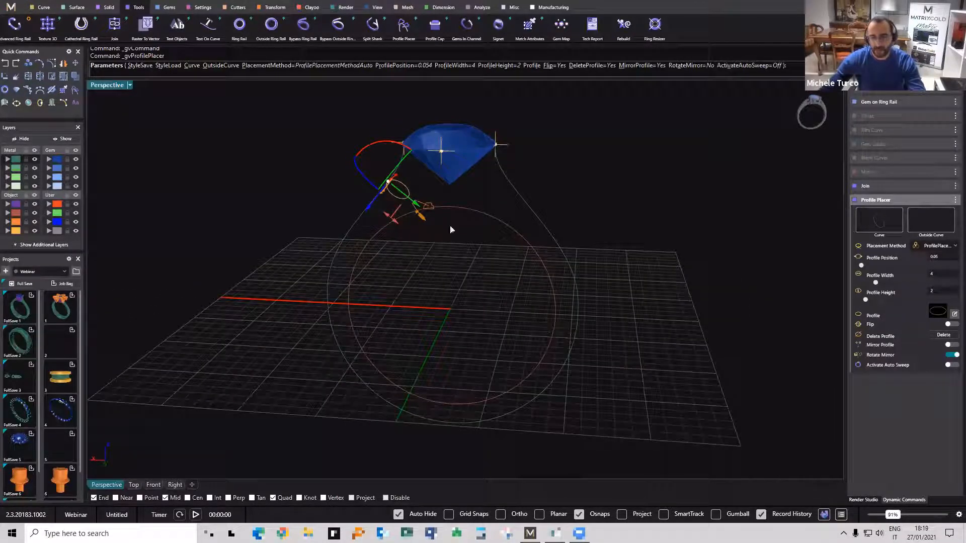
left_click(929, 225)
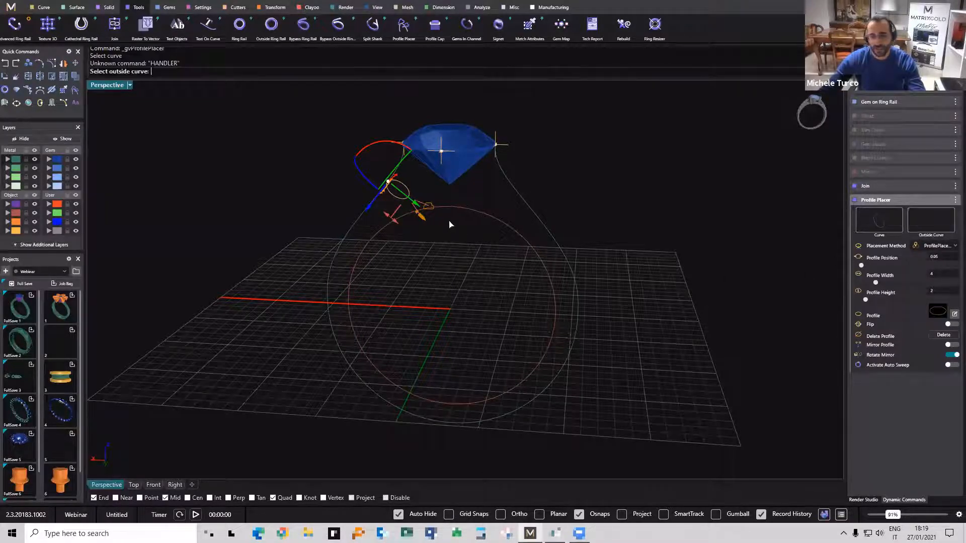
left_click(415, 208)
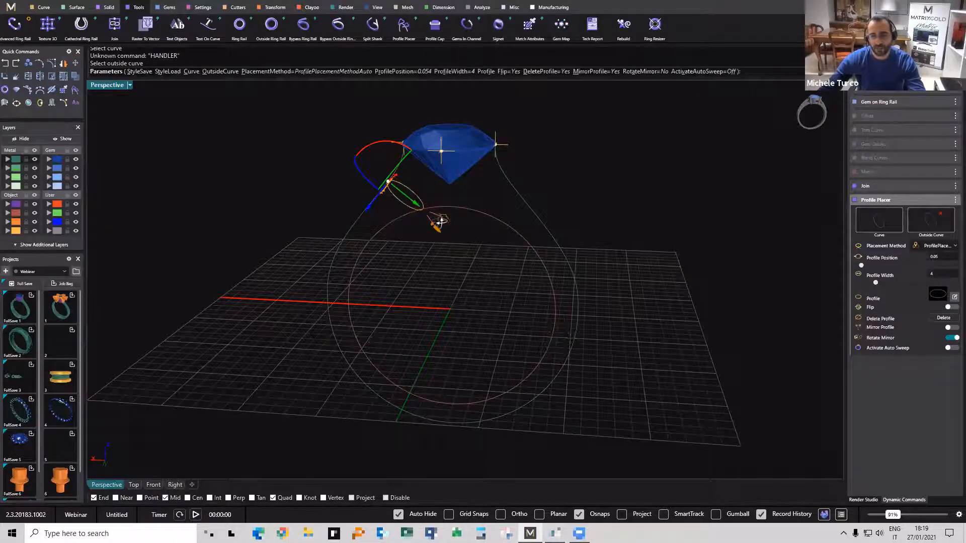
Reposition the profile at 0.023 with a steeper tilt toward the finger rail, and mirror it to the opposite side.
scroll(440, 221, "up", 3)
left_click_drag(398, 198, 417, 165)
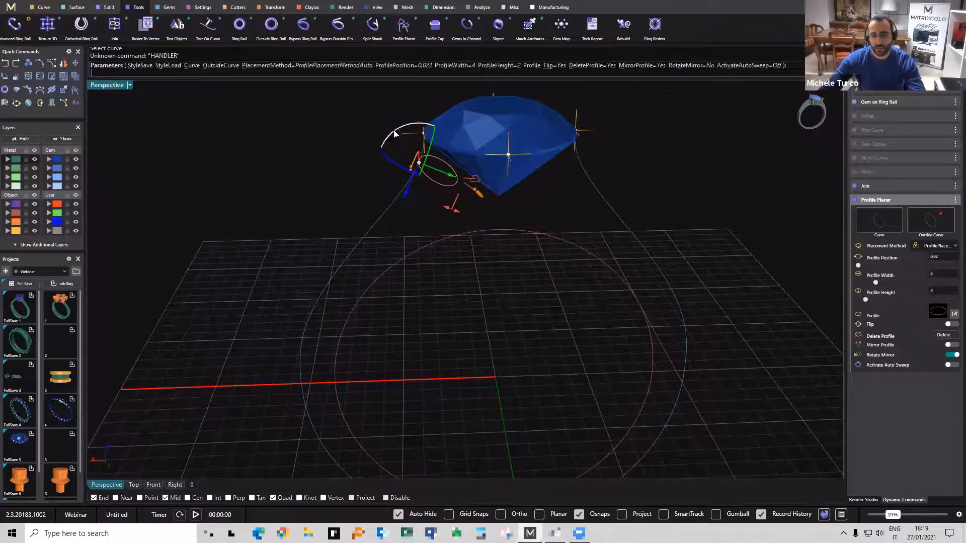
left_click_drag(394, 132, 422, 139)
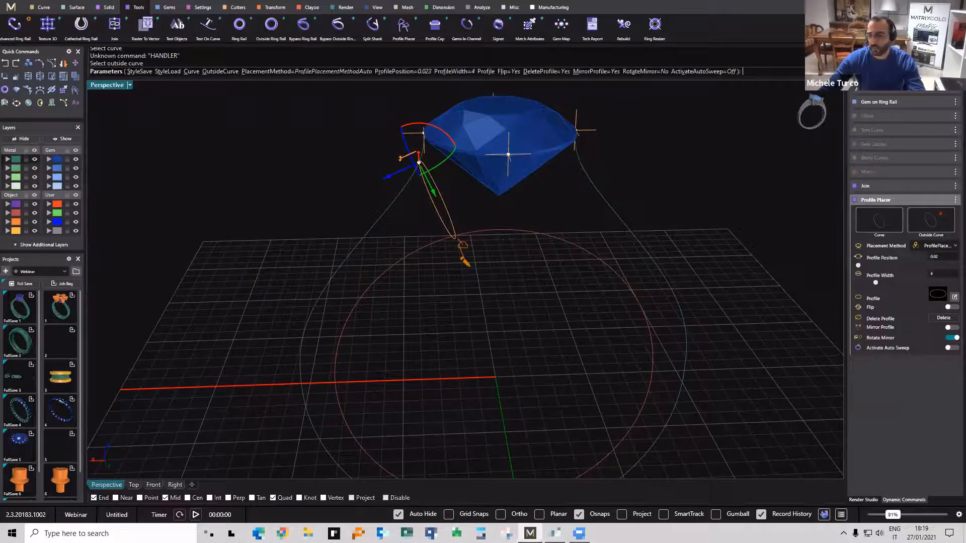
left_click(950, 328)
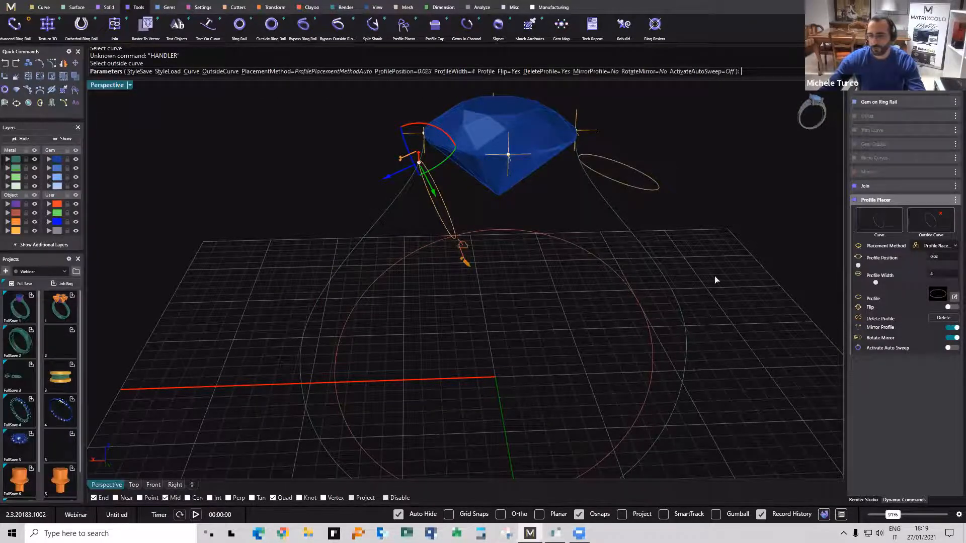
Switch on Rotate Mirror so the opposite profile matches the first one symmetrically, and finish the profile placement.
right_click_drag(682, 285, 578, 319)
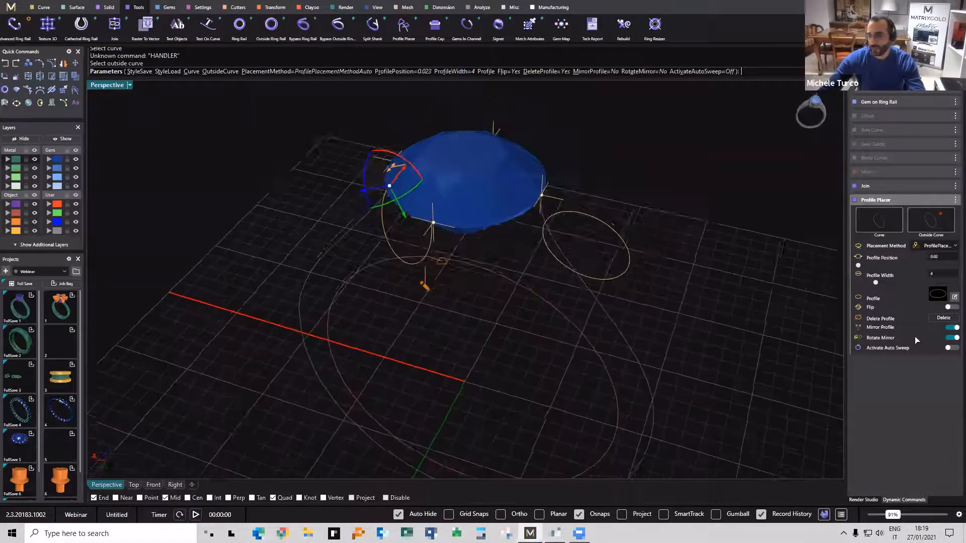
left_click(950, 338)
right_click_drag(552, 228, 343, 179)
key("Return")
Edit the round gem and resize it with its width handle to test how the rail and profiles follow.
left_click(443, 151)
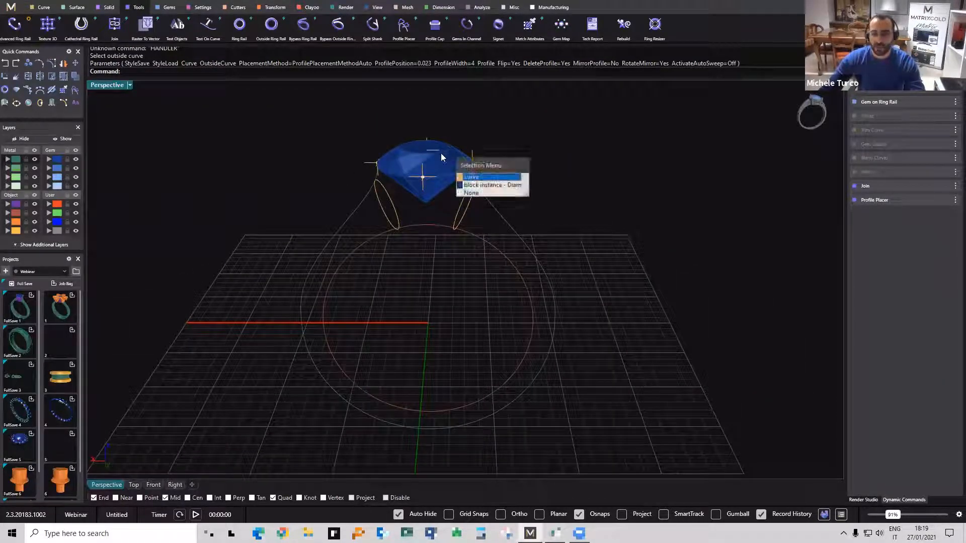
right_click(444, 156)
right_click(449, 161)
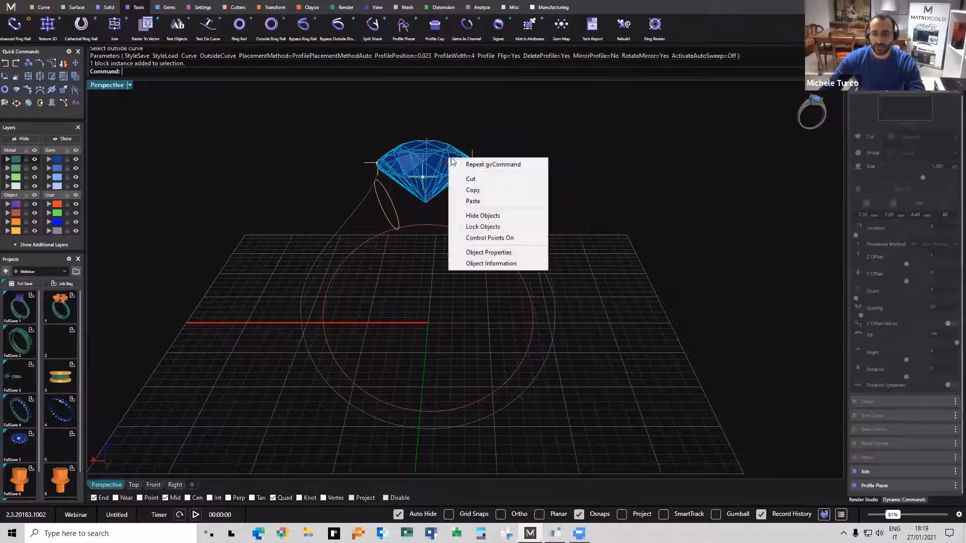
left_click(569, 153)
left_click(444, 151)
left_click(509, 215)
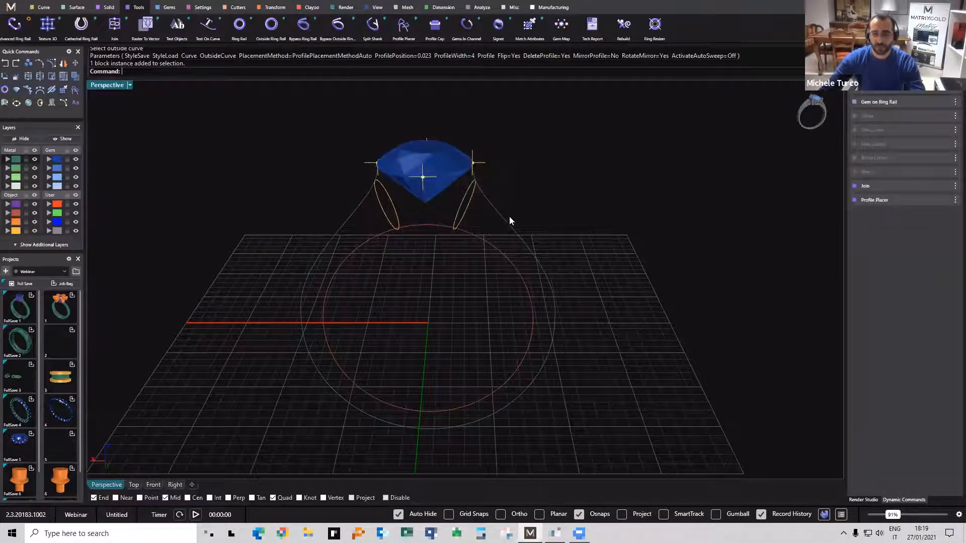
right_click_drag(461, 209, 445, 234)
double_click(465, 206)
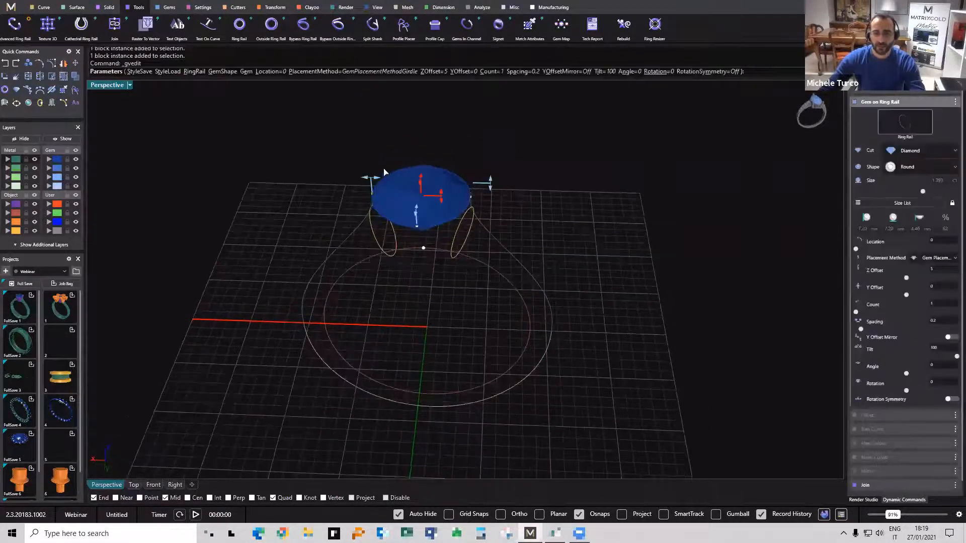
mouse_move(371, 178)
left_mouse_down()
mouse_move(351, 177)
mouse_move(394, 183)
mouse_move(353, 179)
mouse_move(376, 185)
left_mouse_up()
right_click(393, 194)
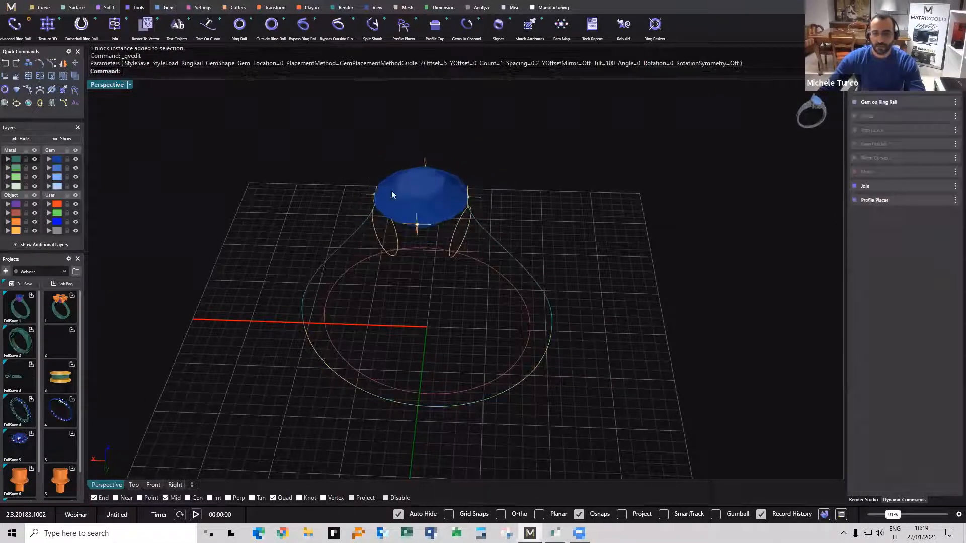
right_click_drag(568, 232, 567, 207)
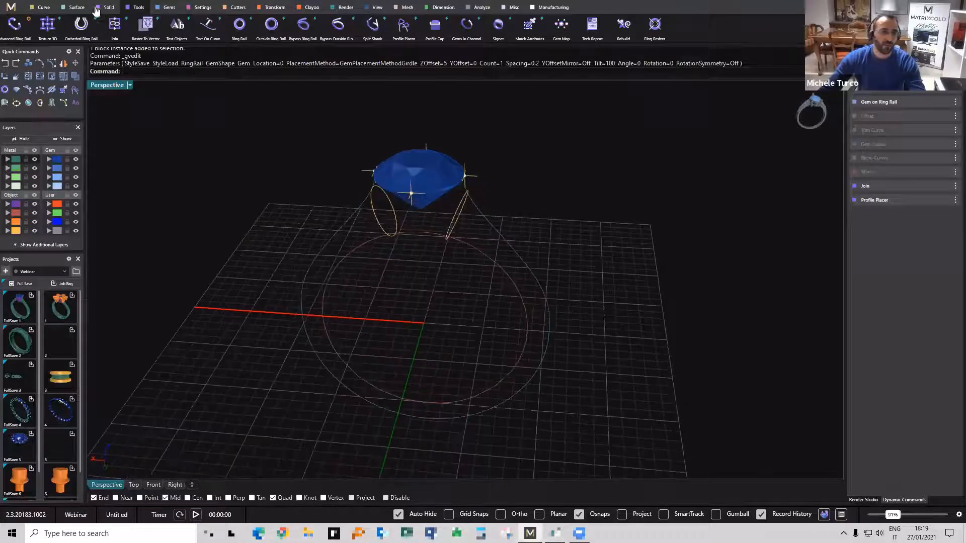
left_click(76, 7)
left_click(74, 24)
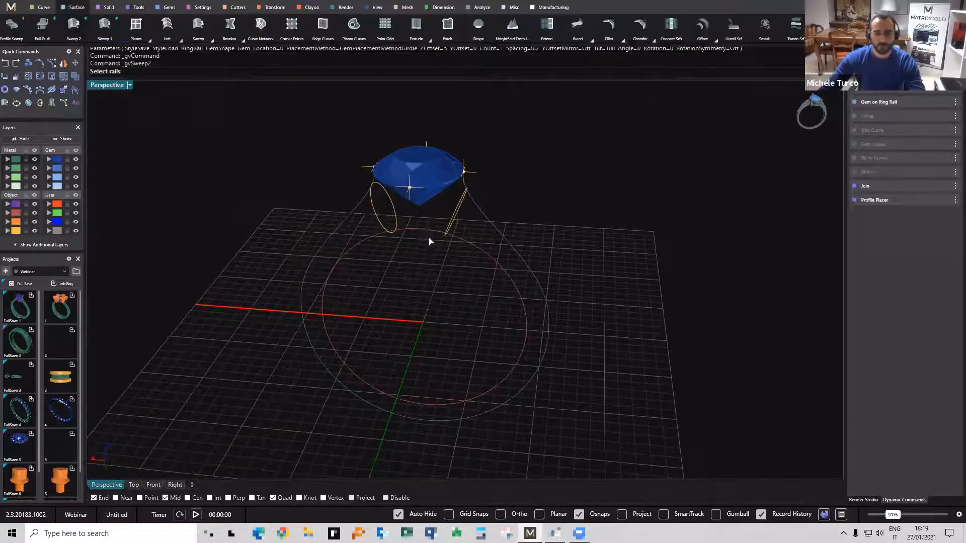
left_click(491, 224)
left_click(473, 240)
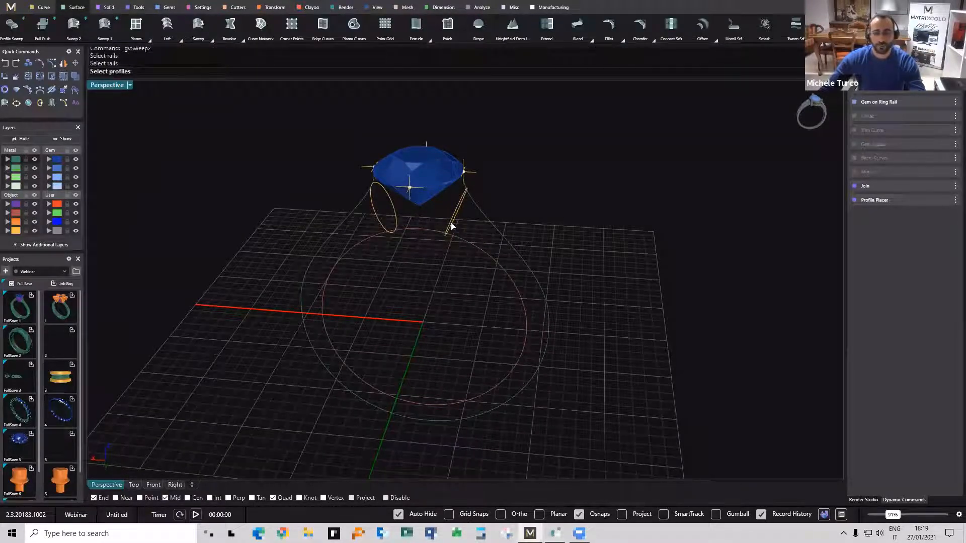
left_click(391, 220)
key("Return")
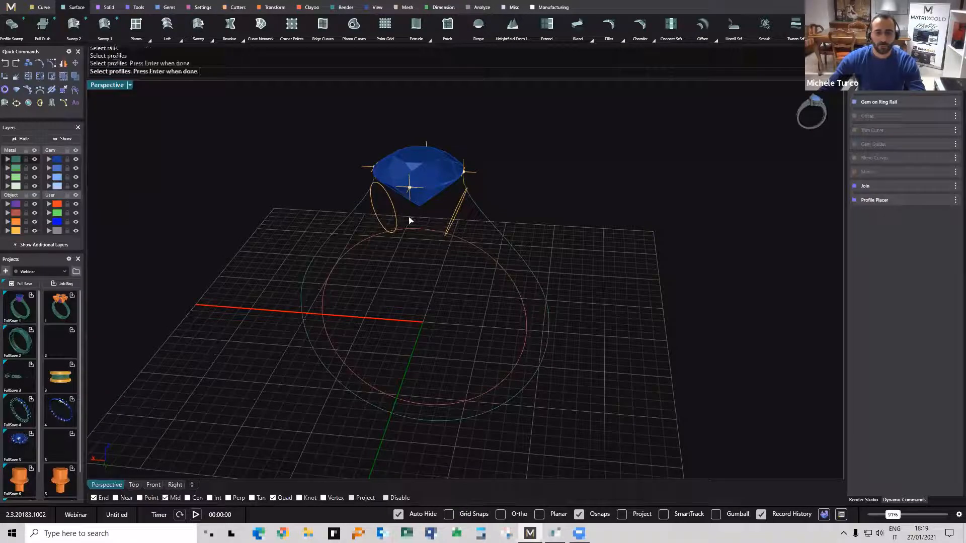
mouse_move(428, 253)
right_mouse_down()
mouse_move(459, 252)
mouse_move(439, 253)
right_mouse_up()
key("Escape")
Create the ring shank with Sweep 2, using the finger rail and outer curve as rails and the two mirrored profiles as sections.
right_click_drag(369, 237, 346, 208)
right_click(351, 213)
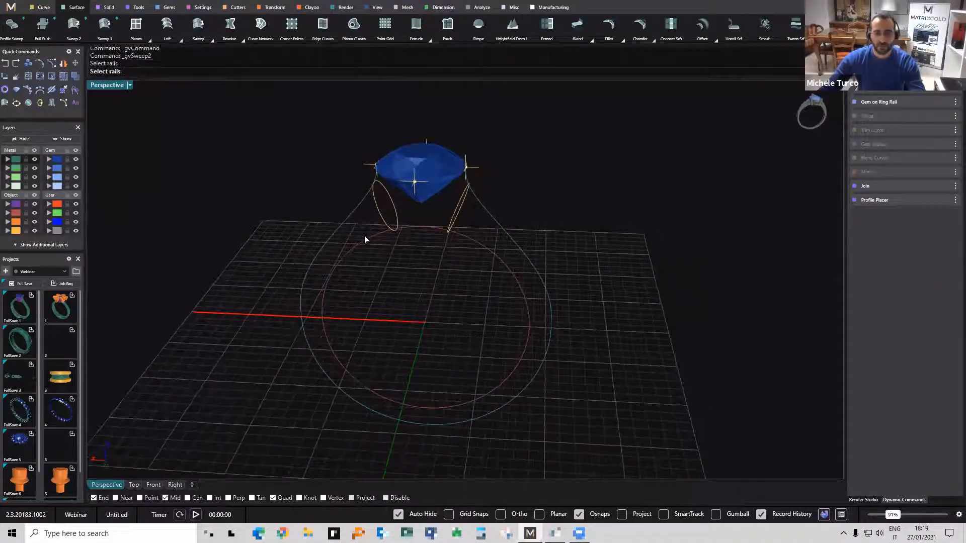
left_click(367, 240)
left_click(377, 214)
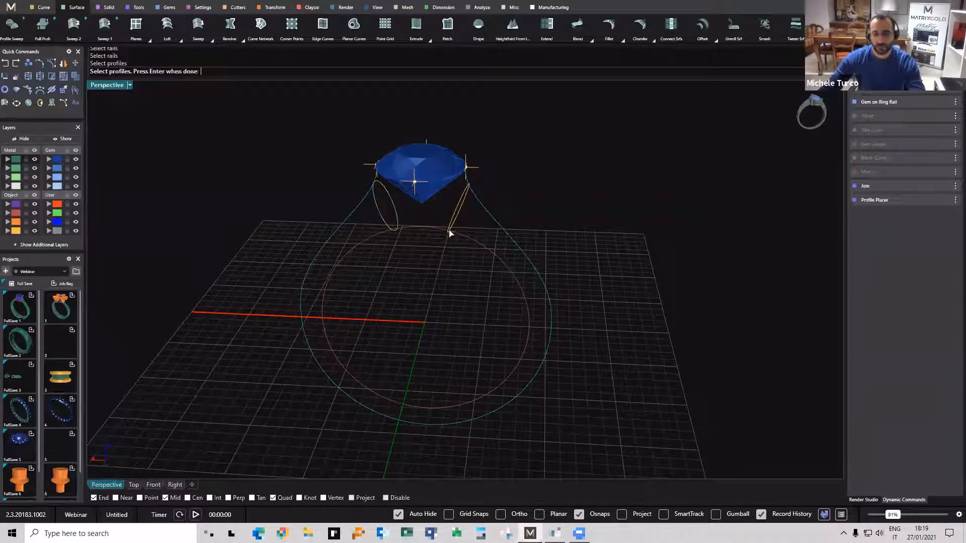
left_click(450, 230)
right_click(445, 238)
right_click_drag(422, 263, 384, 216)
right_click(384, 216)
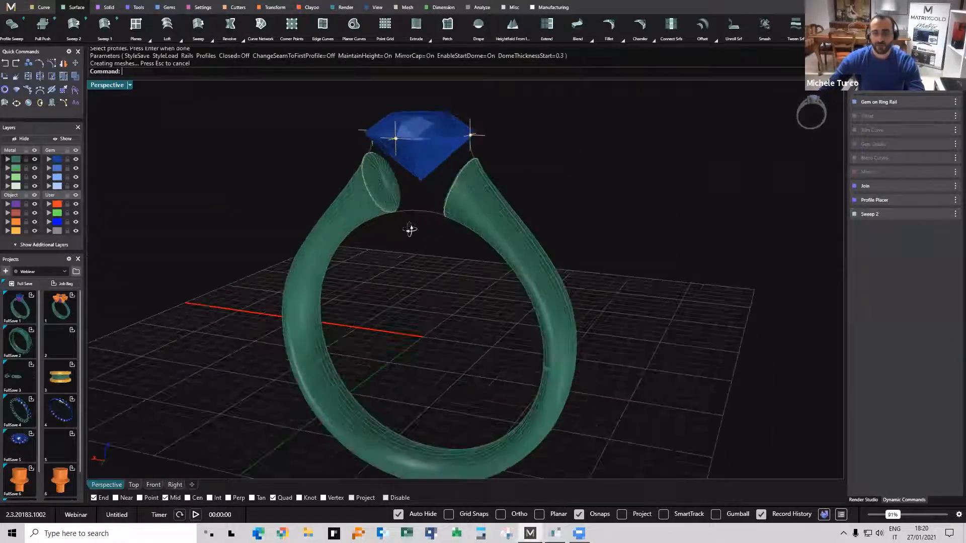
scroll(400, 210, "up", 5)
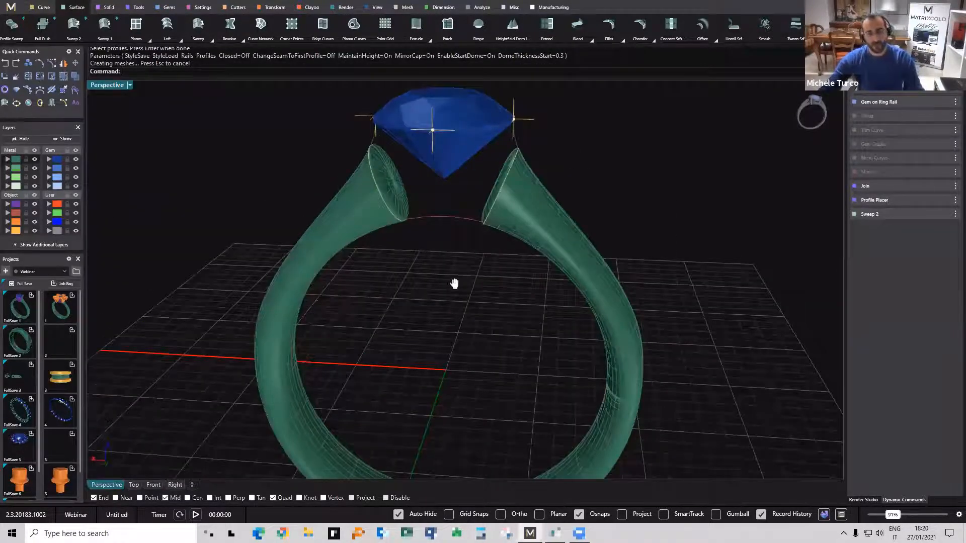
scroll(446, 276, "down", 4)
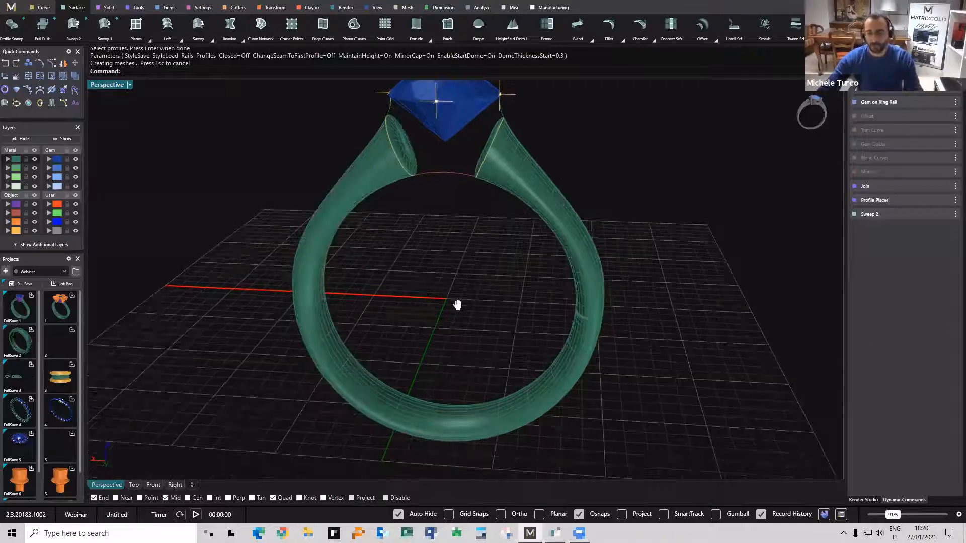
right_click_drag(457, 301, 451, 270)
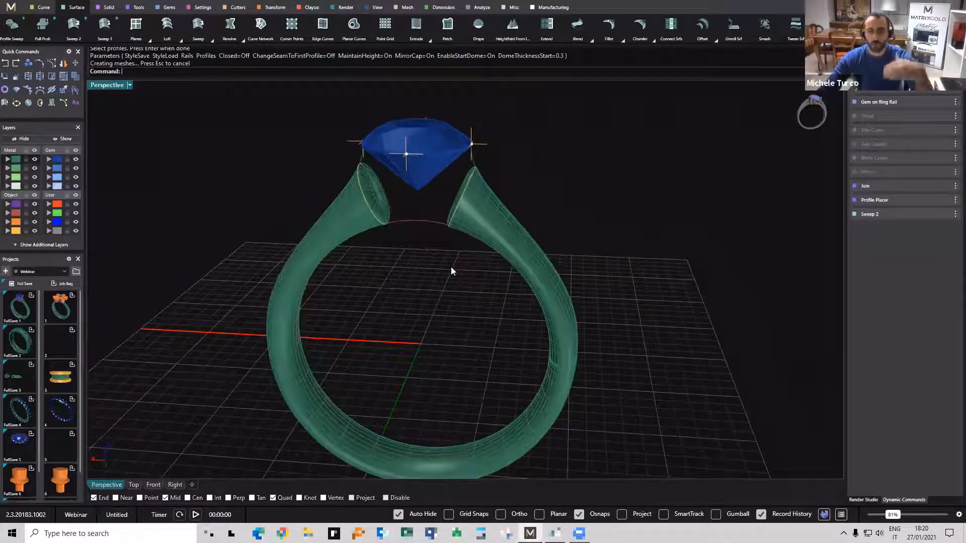
Test the parametric shank by resizing the gem's width down to 3.70 mm and back up to 7.00 mm.
right_click_drag(398, 239, 436, 154)
double_click(436, 155)
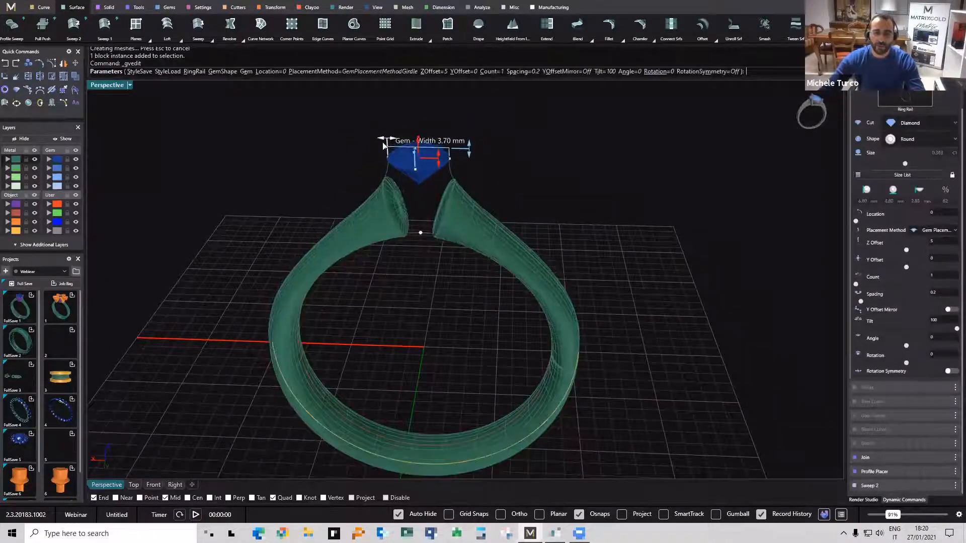
left_click_drag(360, 144, 358, 144)
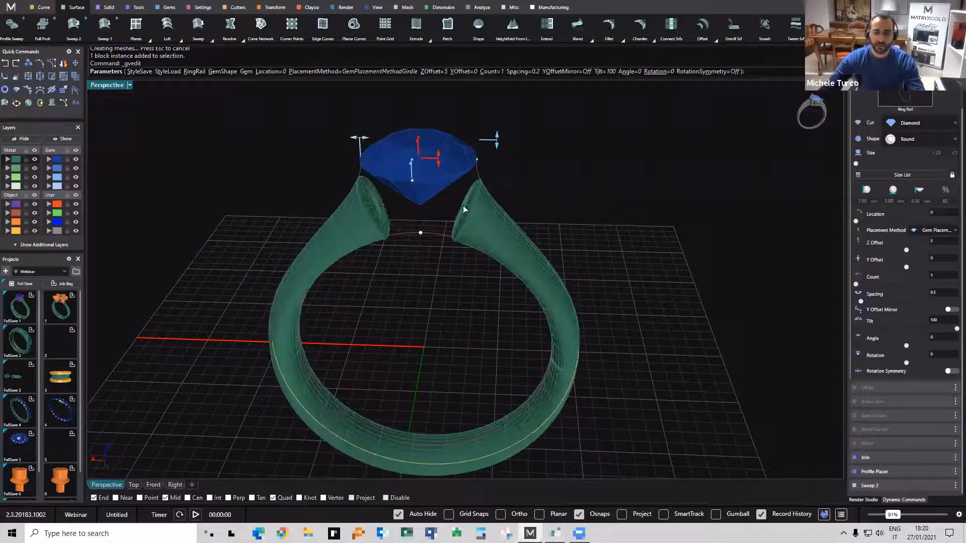
right_click_drag(395, 293, 398, 223)
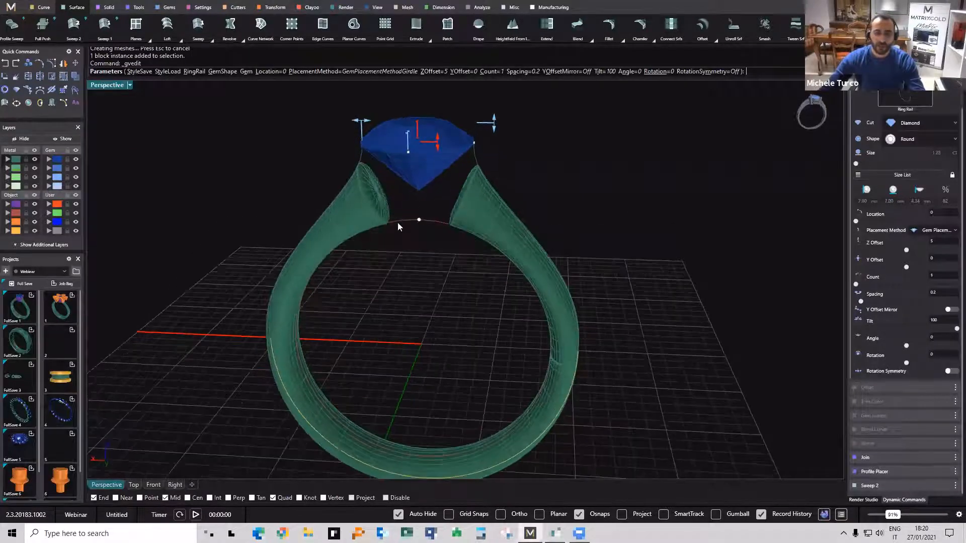
right_click(396, 220)
Add a bezel around the gem with an angle of -24, a height of 5.5 and a bottom thickness of 1.
left_click(421, 164)
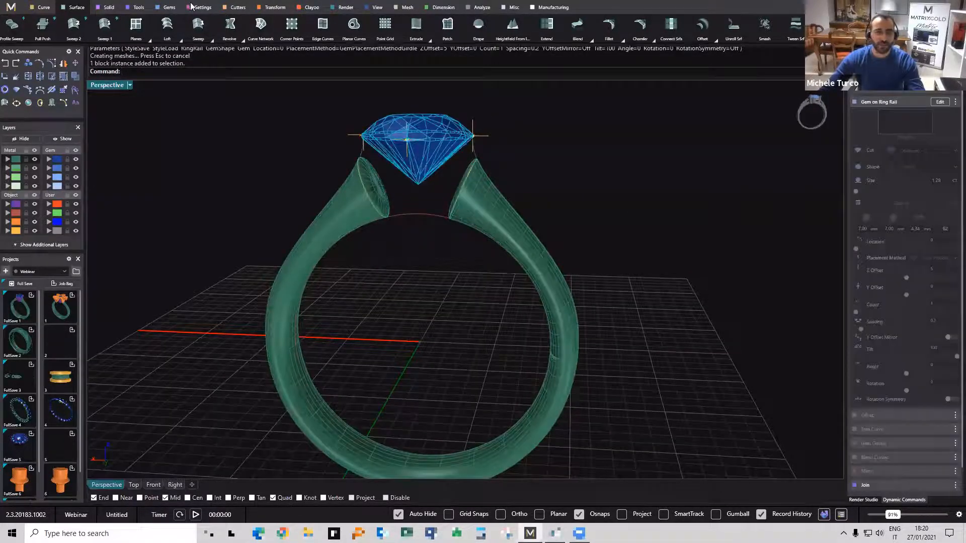
left_click(202, 9)
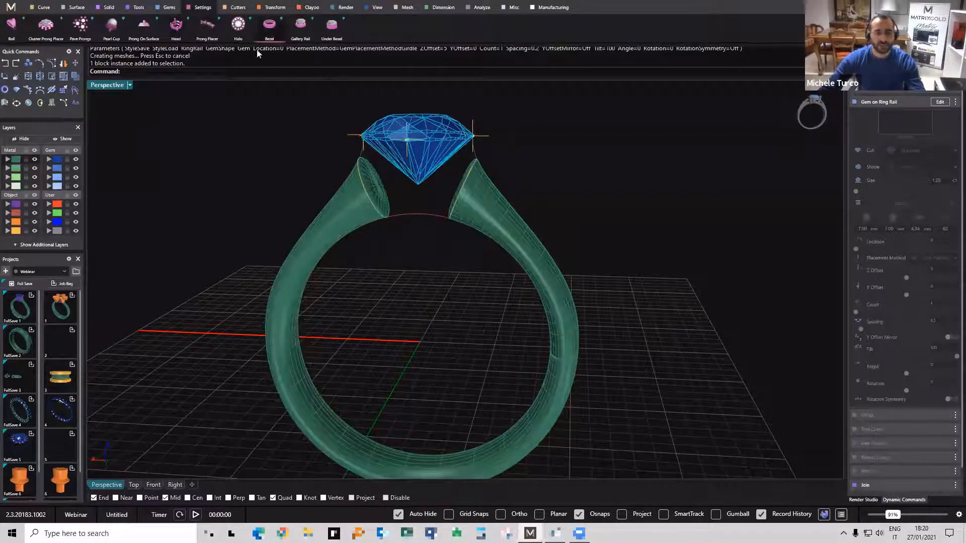
left_click(269, 25)
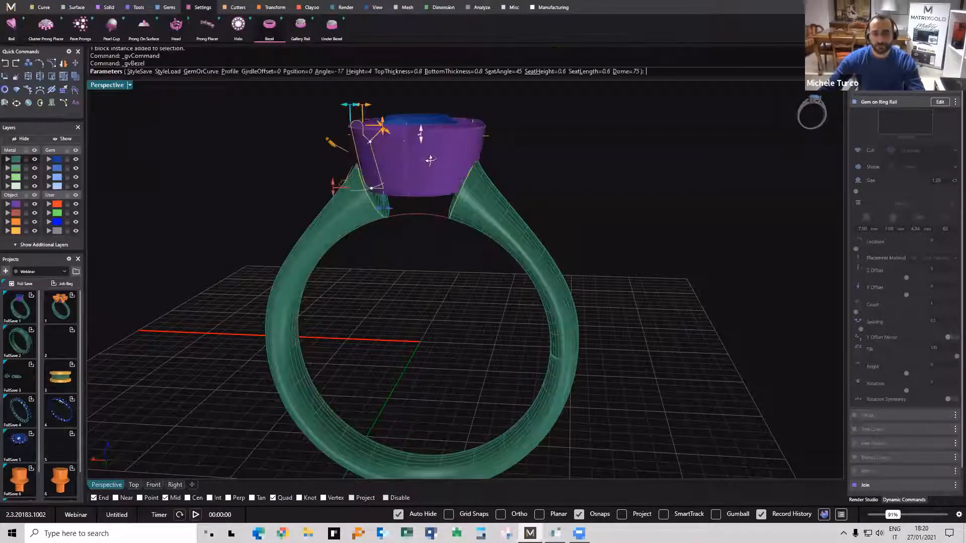
right_click_drag(387, 200, 371, 198)
left_click_drag(343, 204, 352, 221)
left_click_drag(409, 242, 403, 218)
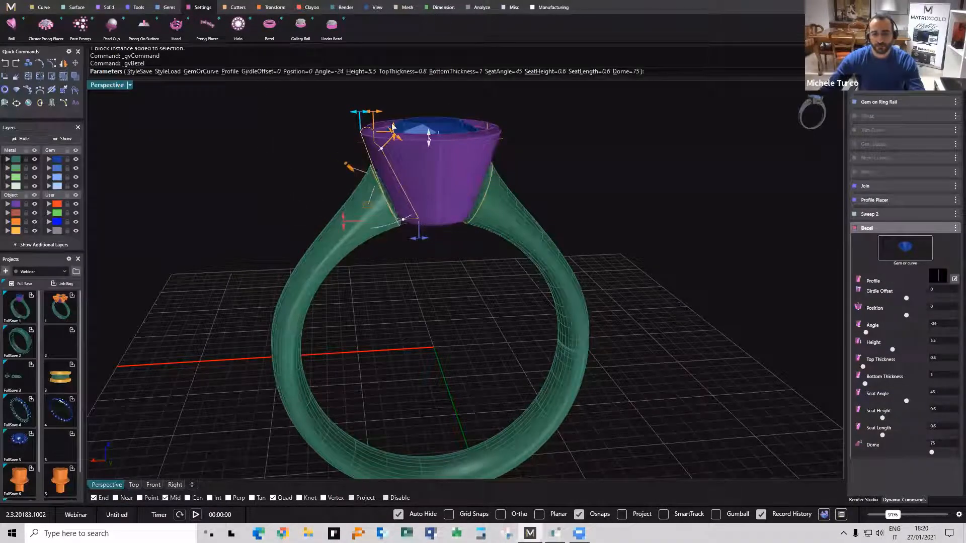
Lower the bezel to position -0.58 relative to the gem and finish the bezel.
left_click_drag(428, 138, 434, 151)
right_click_drag(421, 254, 351, 217)
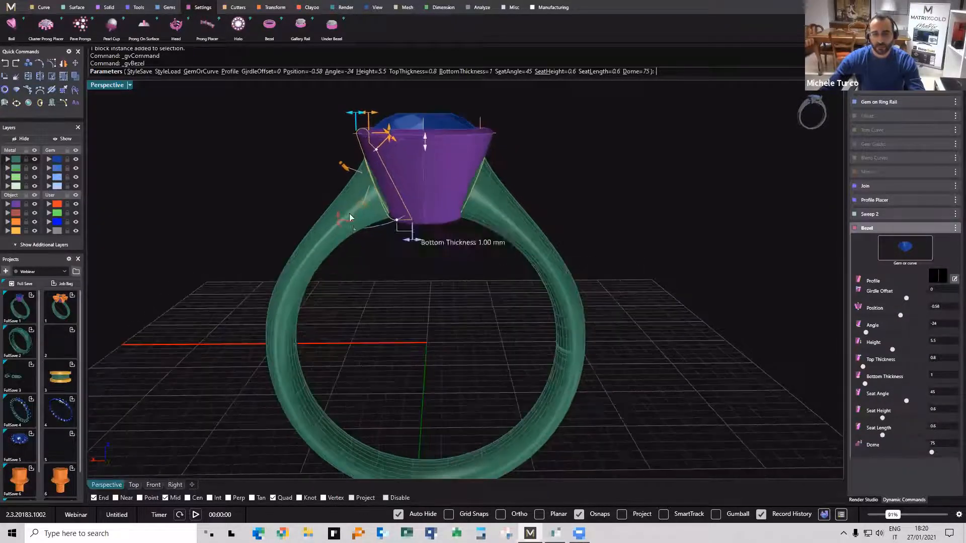
scroll(348, 223, "up", 2)
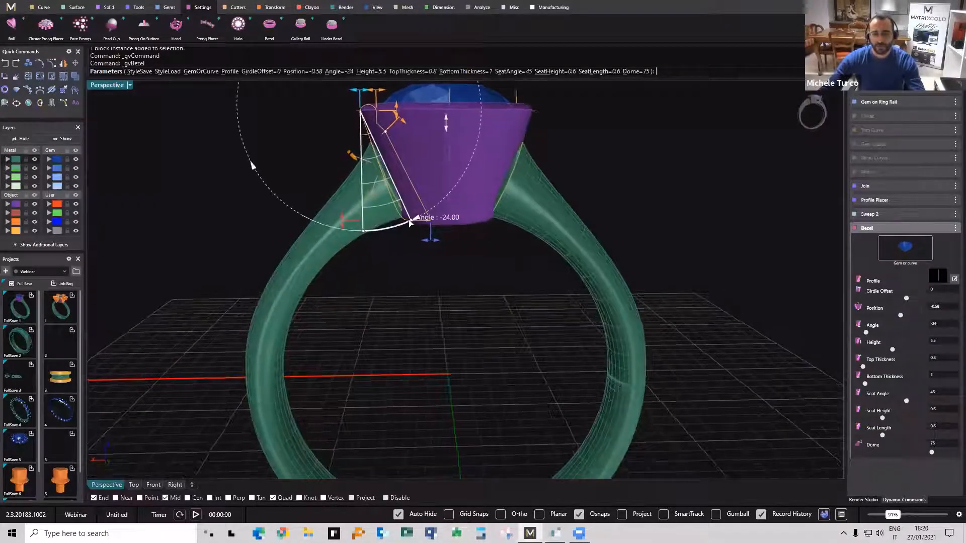
right_click(403, 218)
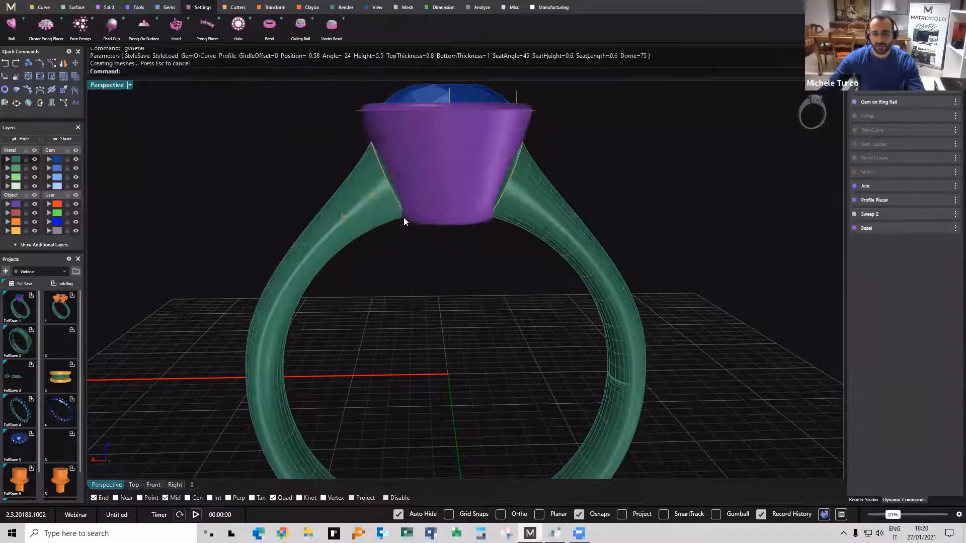
Cut the bezel's underside to the finger rail with Cut To Ring Rail at a 180-degree angle and zero offset.
left_click(238, 7)
left_click(11, 24)
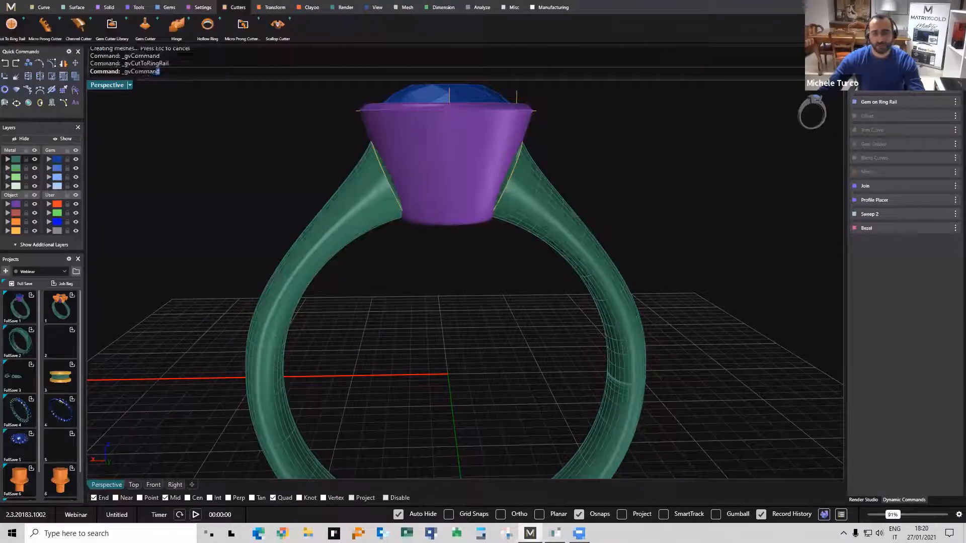
key("Return")
mouse_move(462, 265)
right_mouse_down()
mouse_move(451, 279)
mouse_move(464, 267)
right_mouse_up()
key("Return")
scroll(438, 309, "down", 2)
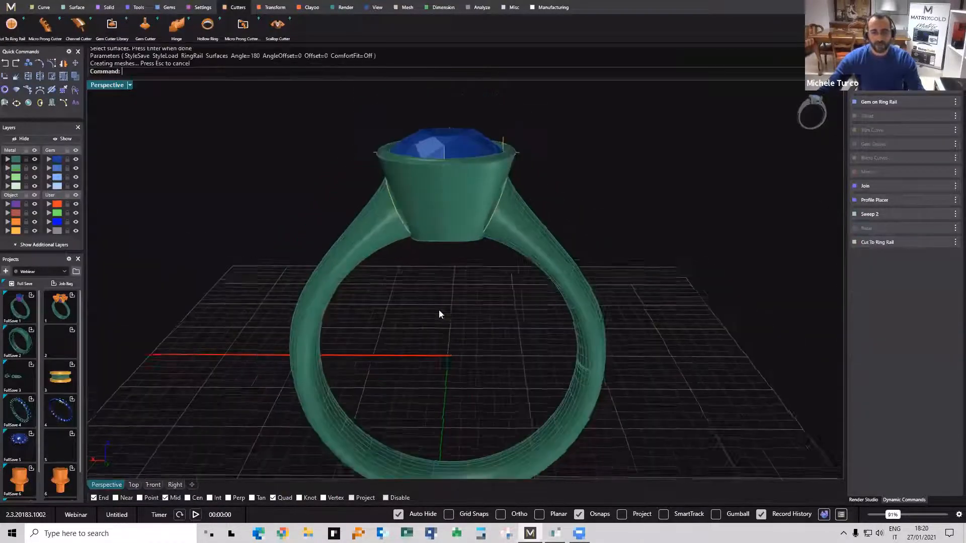
Test the finger size by enlarging it to CH 21.75 and returning it to CH 14.5.
right_click_drag(439, 309, 588, 251)
left_click(890, 112)
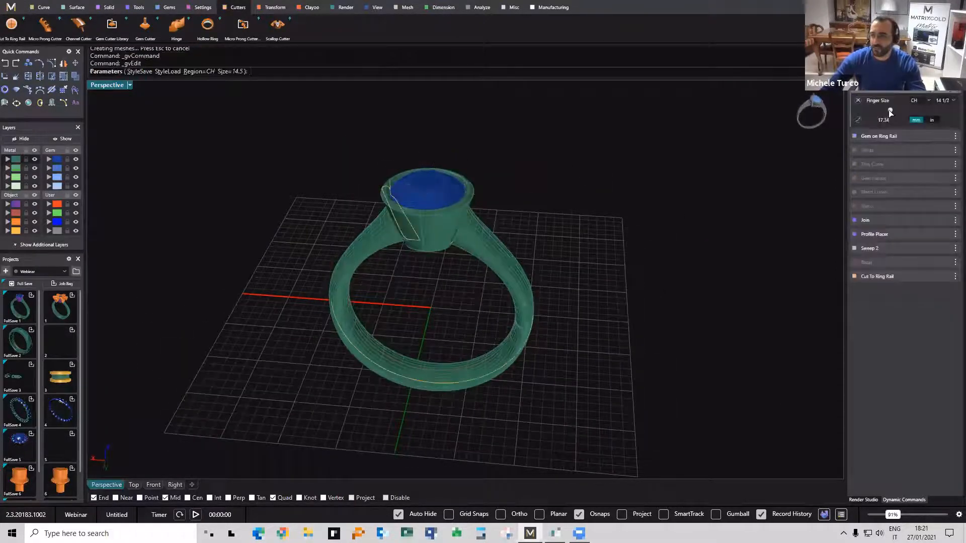
mouse_move(896, 108)
left_mouse_down()
mouse_move(914, 110)
mouse_move(889, 110)
left_mouse_up()
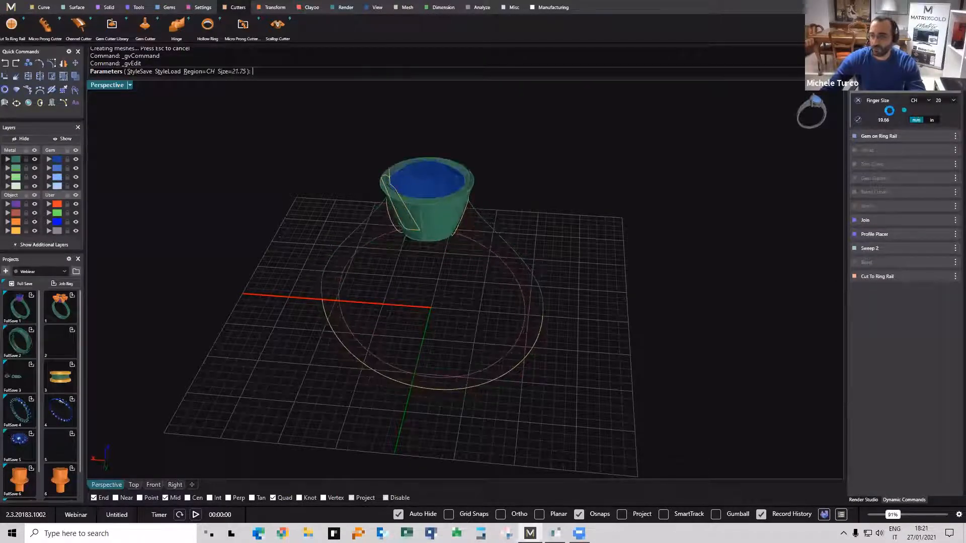
right_click(380, 259)
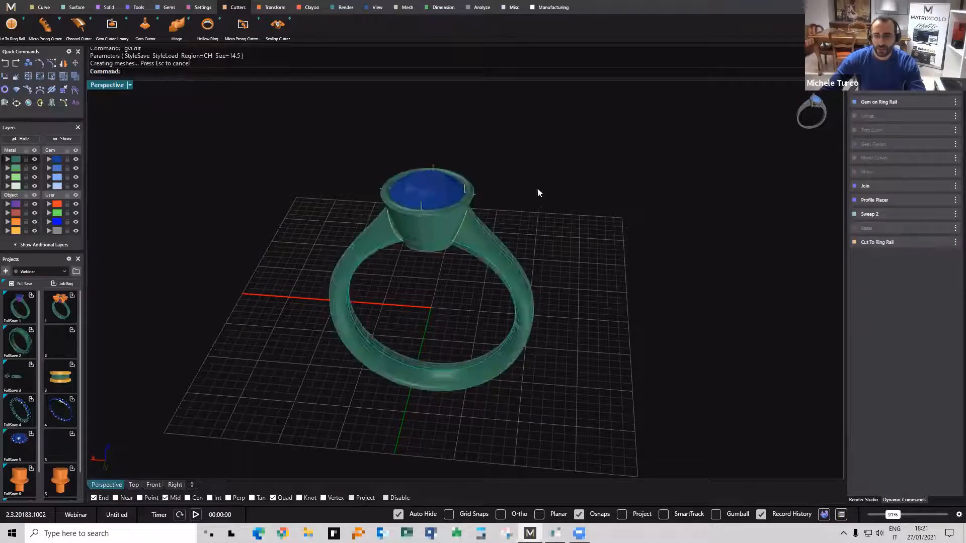
Test the gem's size link by shrinking its width to 5.60 mm and enlarging it to 8.00 mm.
left_click(443, 187)
left_click(466, 208)
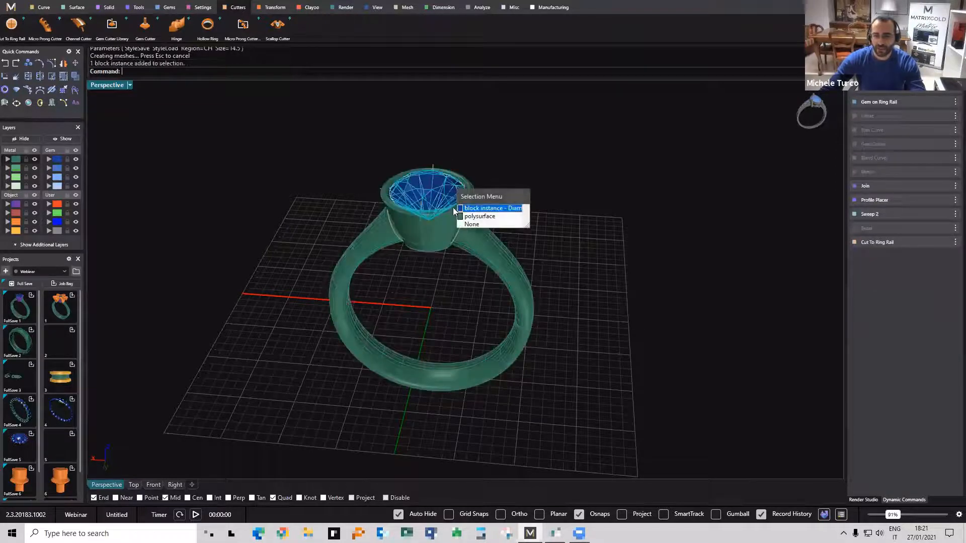
right_click_drag(453, 228, 507, 282)
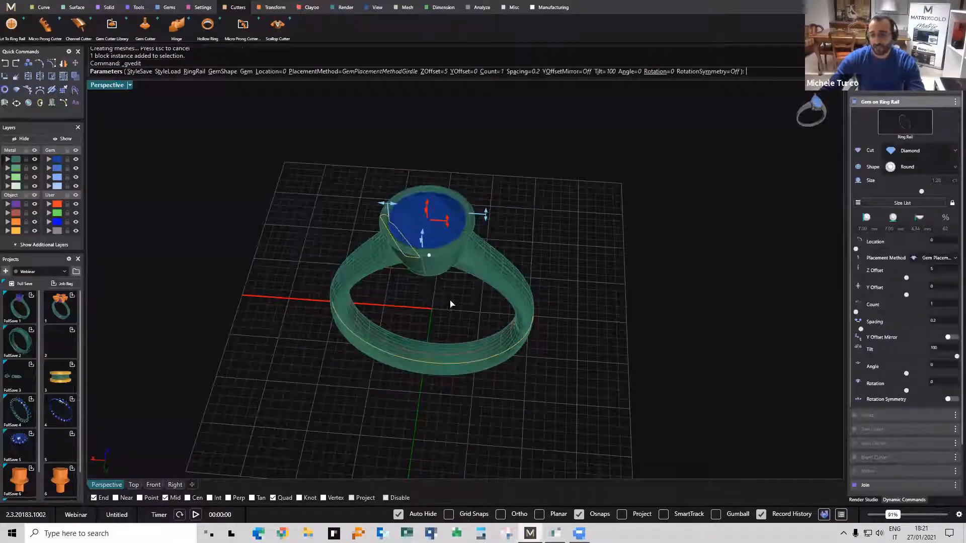
right_click_drag(451, 304, 391, 237)
left_click_drag(390, 236, 397, 238)
right_click_drag(474, 349, 399, 154)
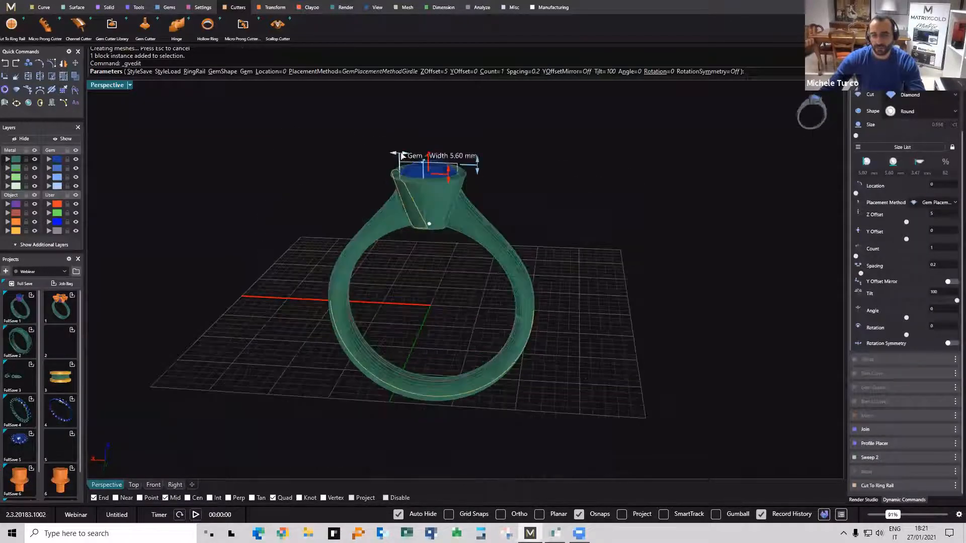
left_click_drag(391, 155, 385, 154)
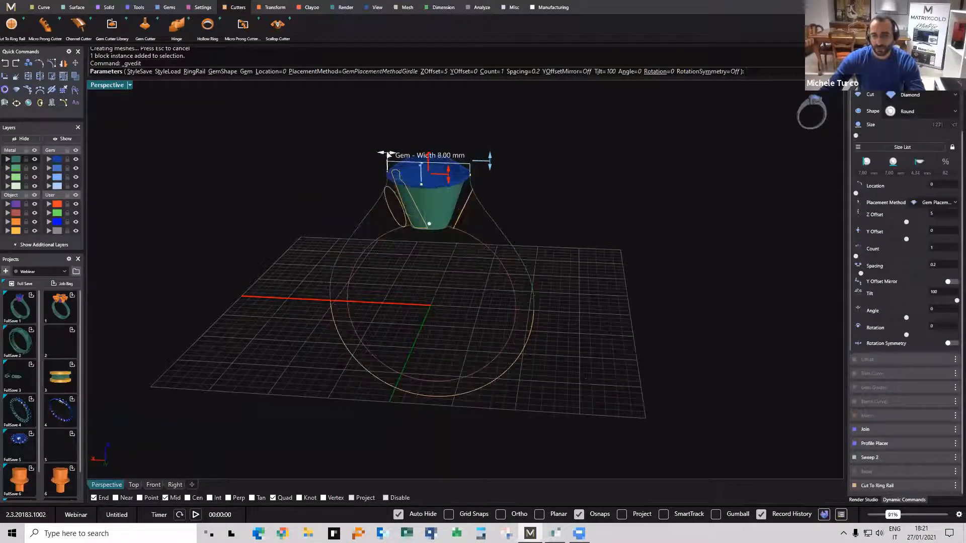
right_click(410, 257)
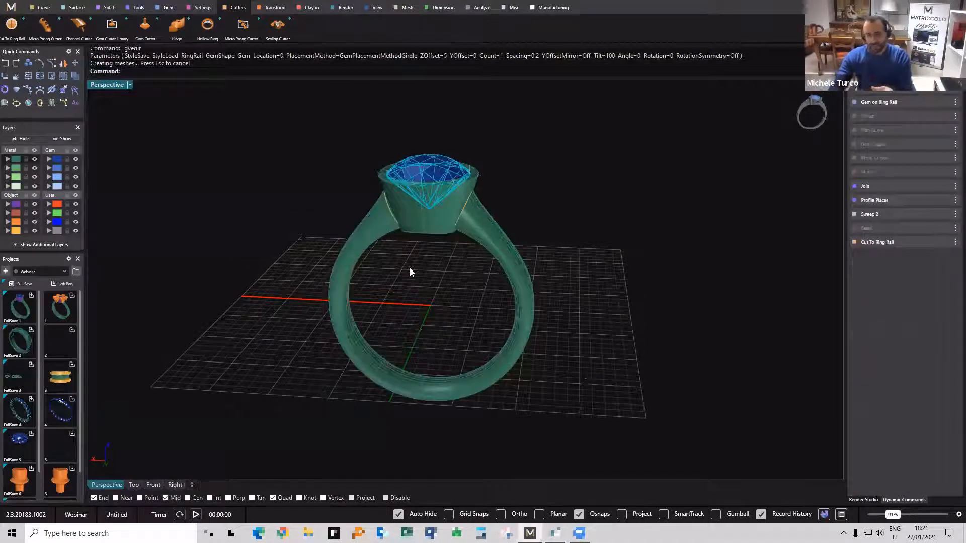
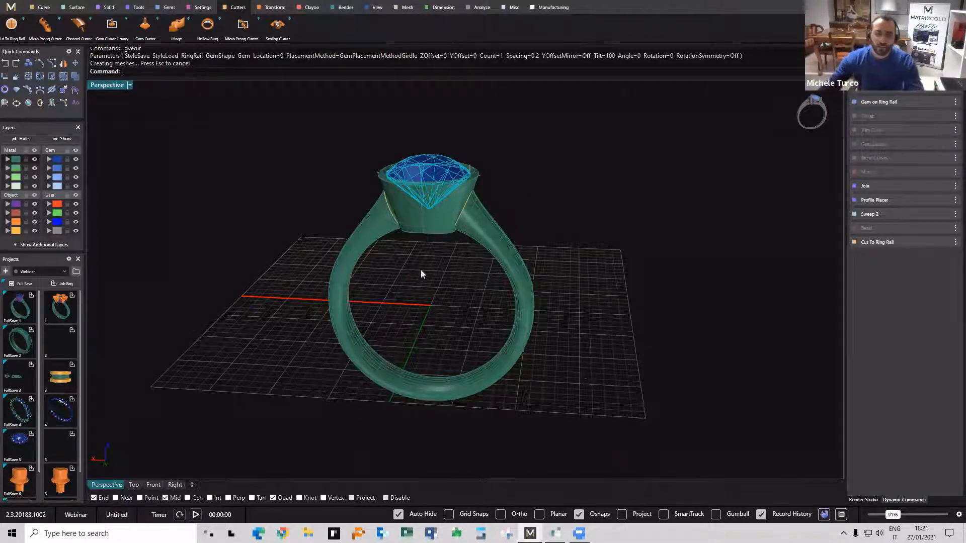
Narrow the placed shank profile beside the bezel to a profile width of 3.7.
right_click_drag(443, 290, 449, 190)
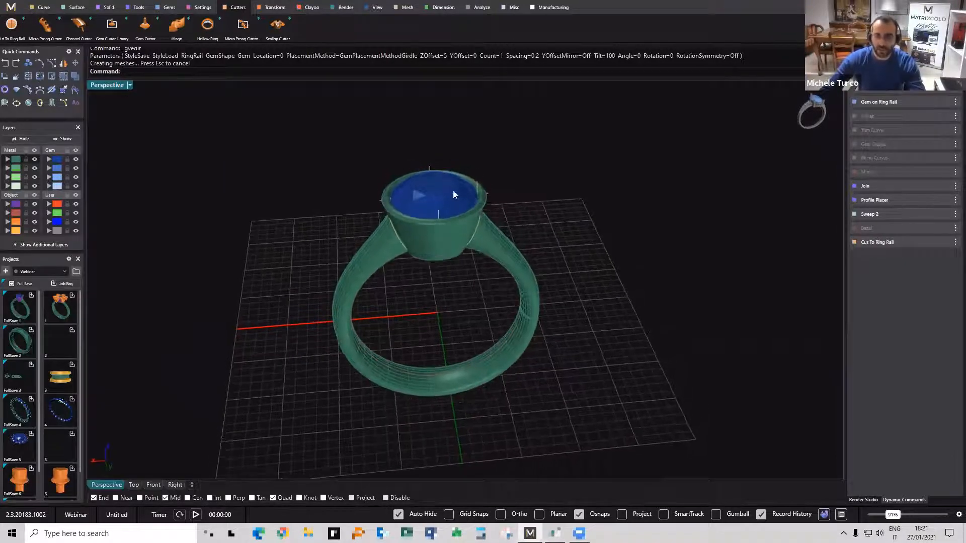
scroll(449, 189, "up", 2)
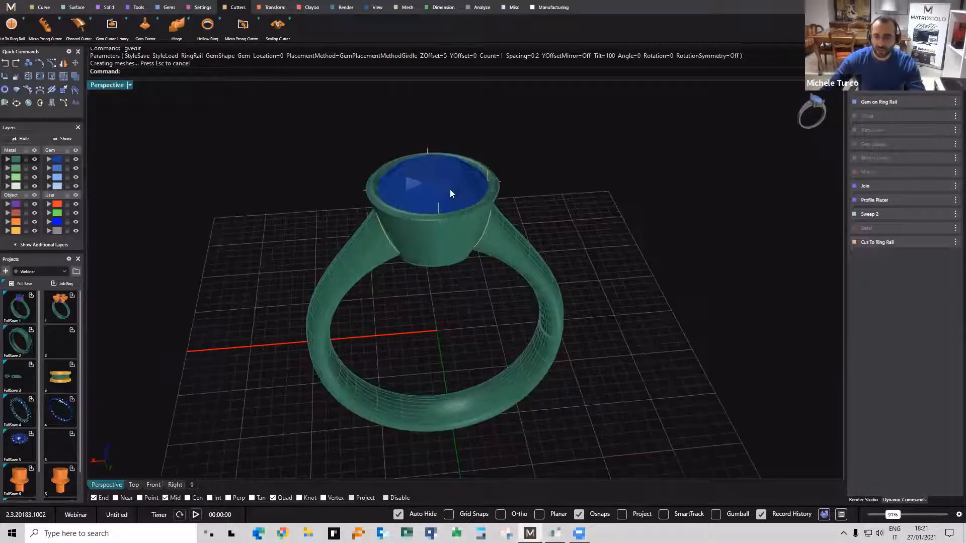
left_click(457, 234)
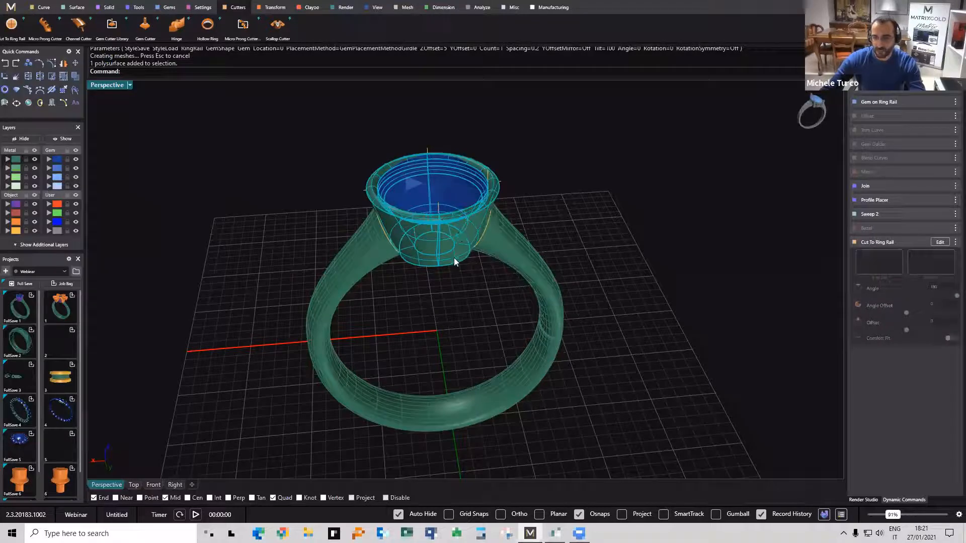
right_click_drag(457, 255, 459, 208)
key("Escape")
left_click(458, 206)
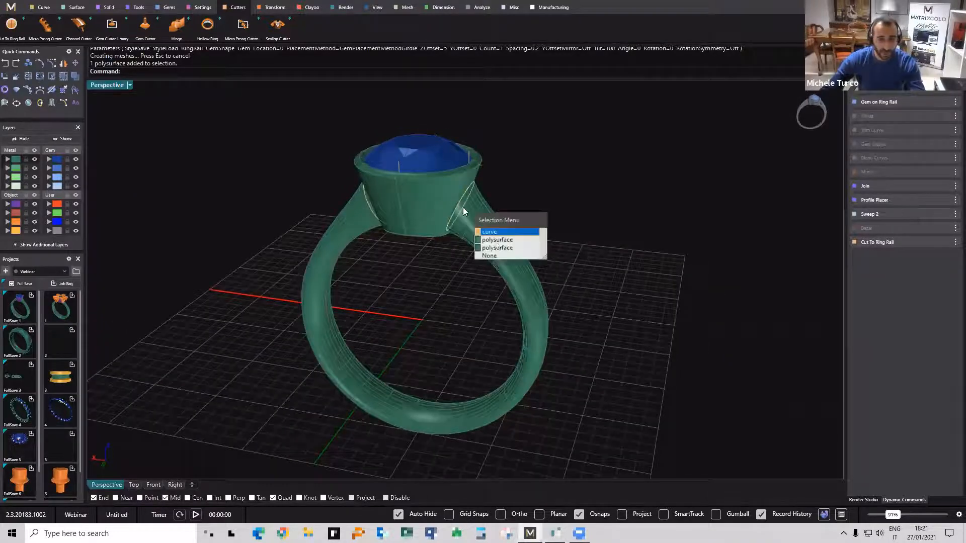
left_click(487, 224)
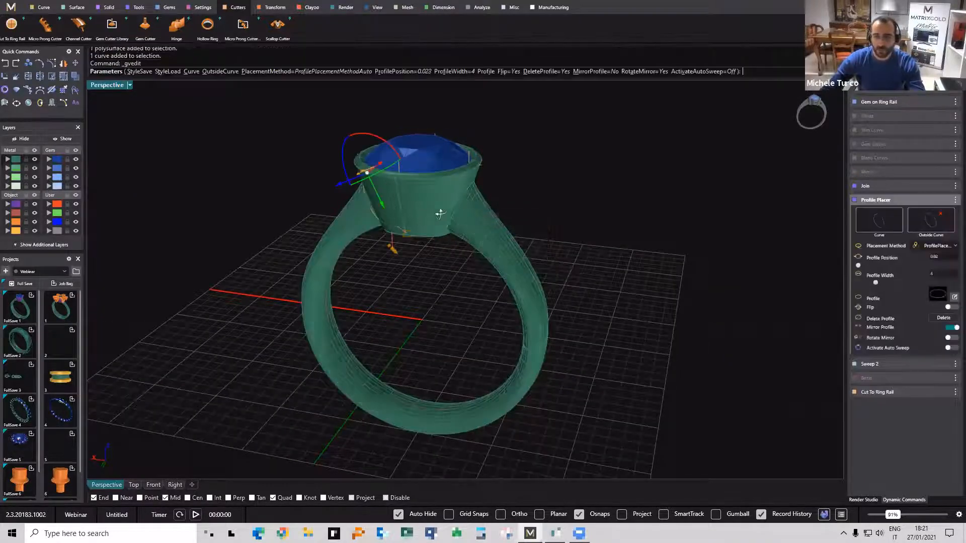
right_click_drag(442, 211, 387, 151)
scroll(386, 151, "up", 5)
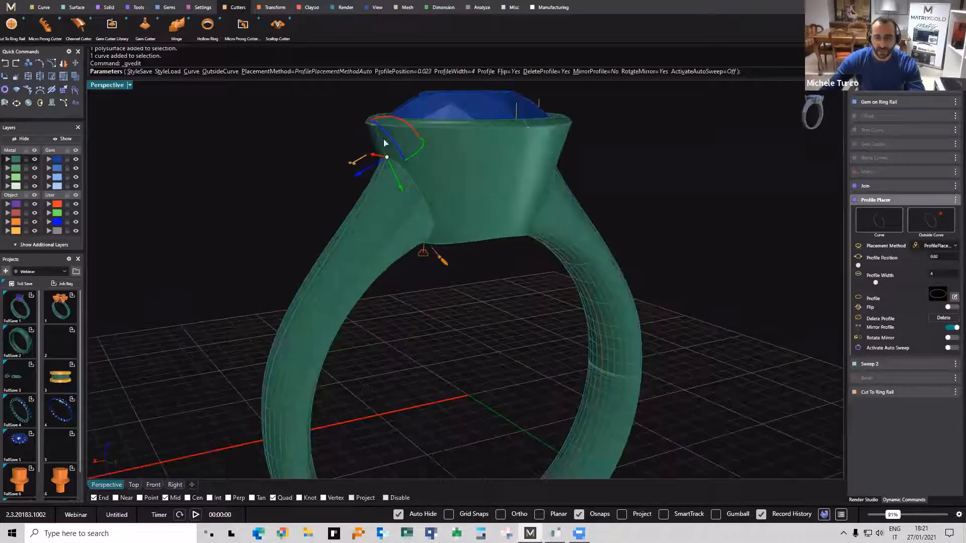
left_click_drag(392, 146, 381, 144)
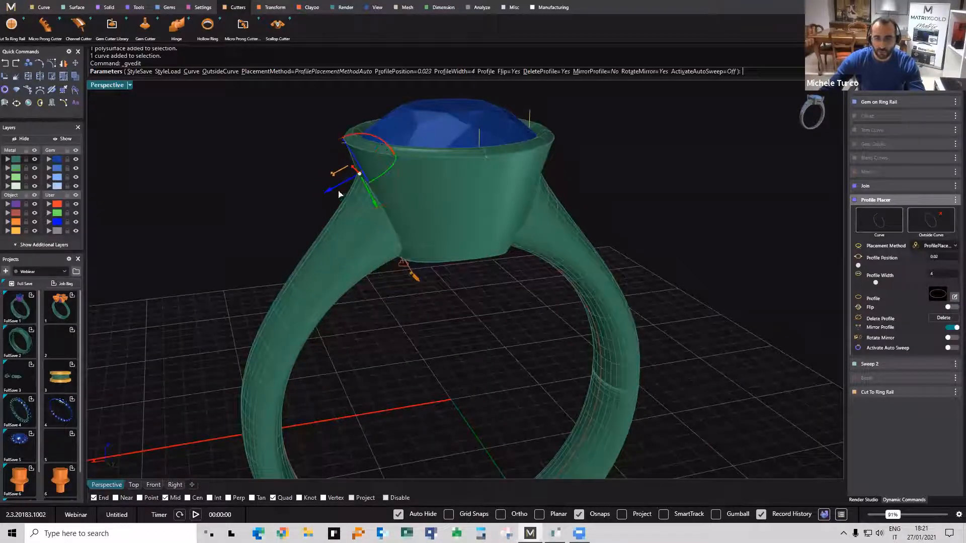
right_click_drag(436, 217, 397, 177)
scroll(403, 171, "down", 2)
left_click_drag(404, 178, 391, 175)
right_click_drag(424, 241, 401, 248)
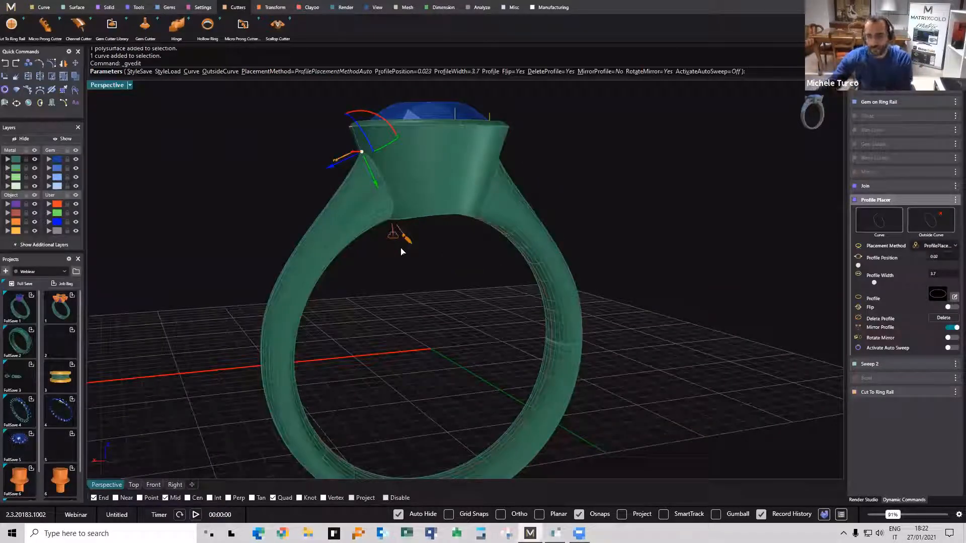
right_click_drag(442, 257, 412, 302)
right_click(412, 302)
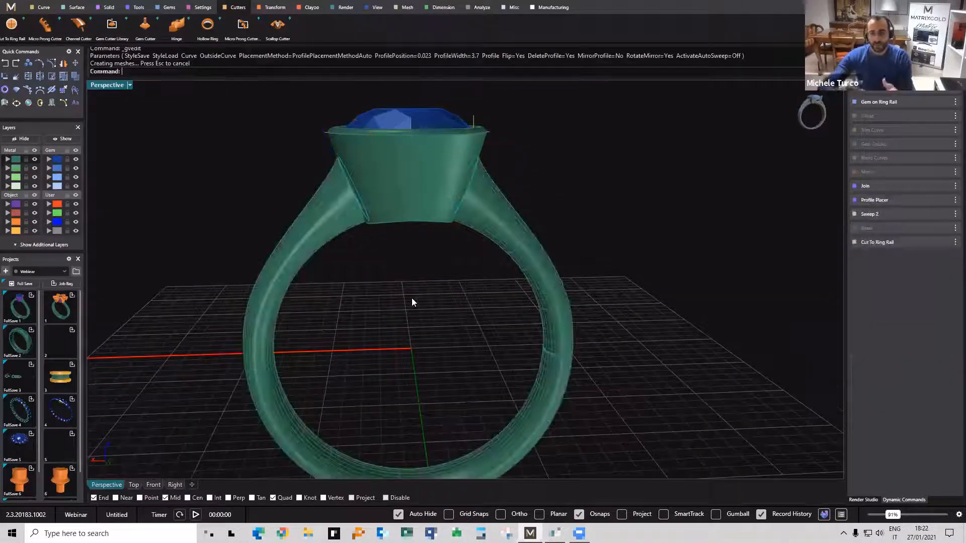
Edit the blend curves of the shank and set the first curve's blend to 1.1.
scroll(314, 152, "down", 2)
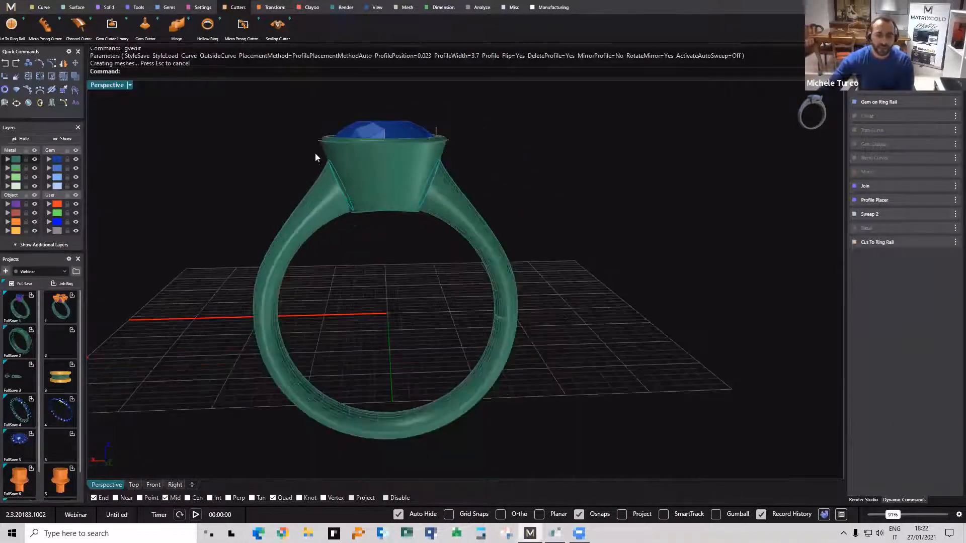
right_click_drag(352, 160, 274, 273)
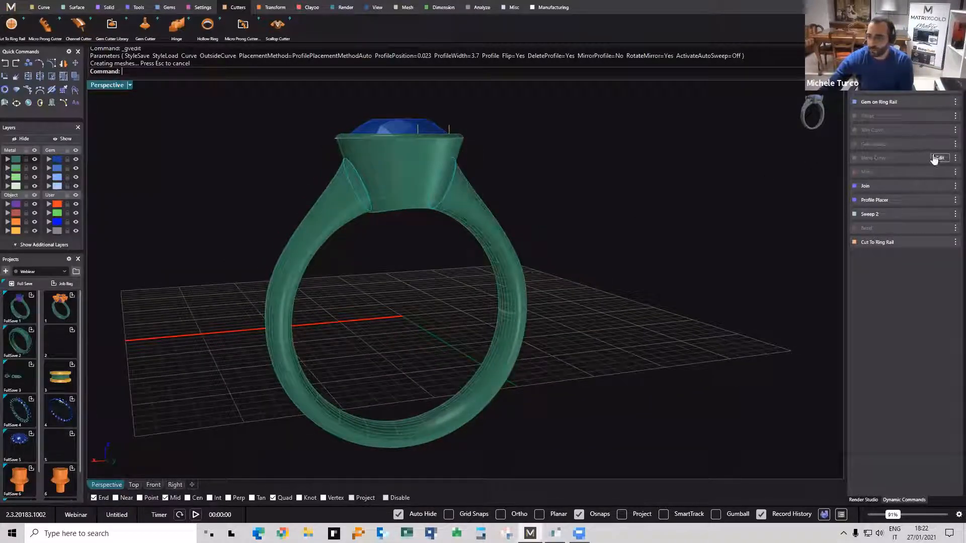
left_click(937, 158)
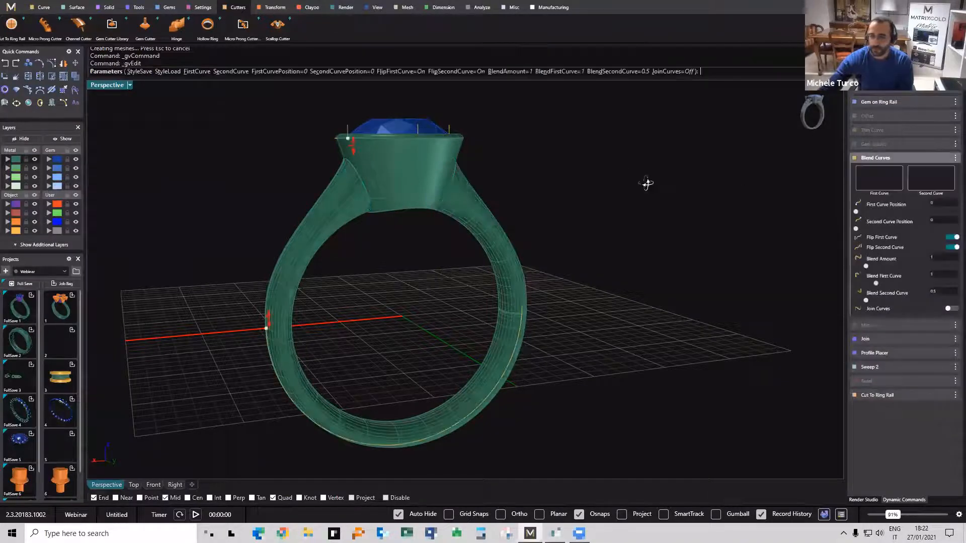
right_click_drag(528, 241, 251, 301)
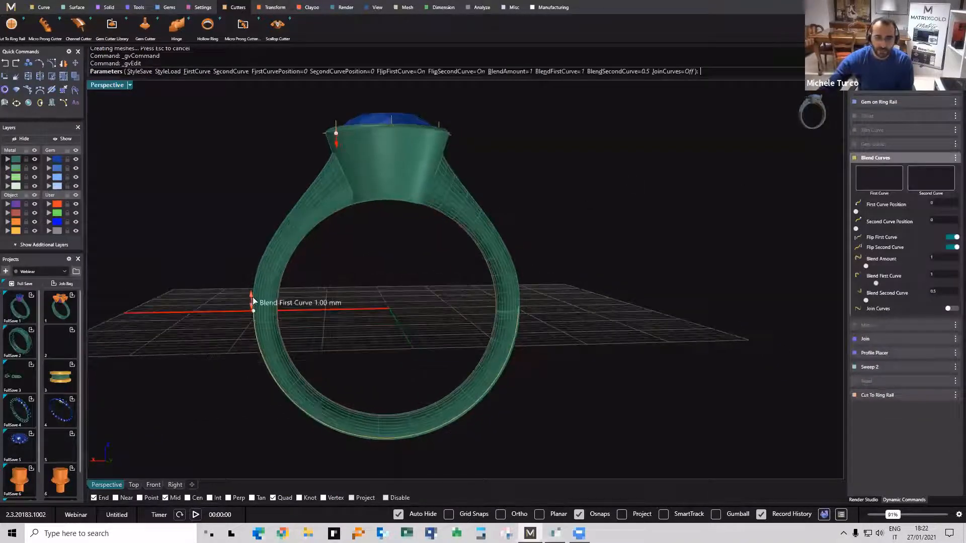
mouse_move(253, 301)
left_mouse_down()
mouse_move(253, 292)
mouse_move(253, 305)
left_mouse_up()
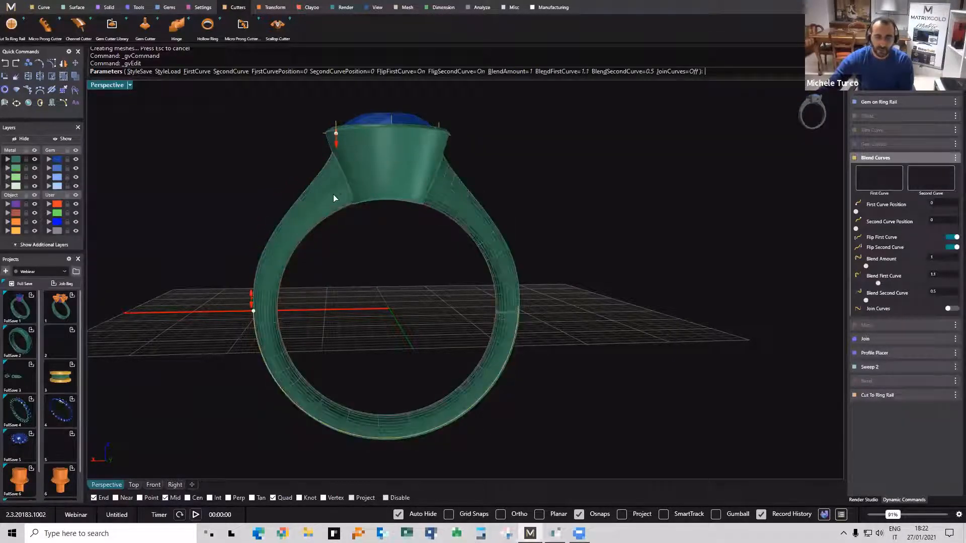
Set the second curve's blend to 0.4 and finish the blend curves edit.
right_click_drag(334, 194, 322, 226)
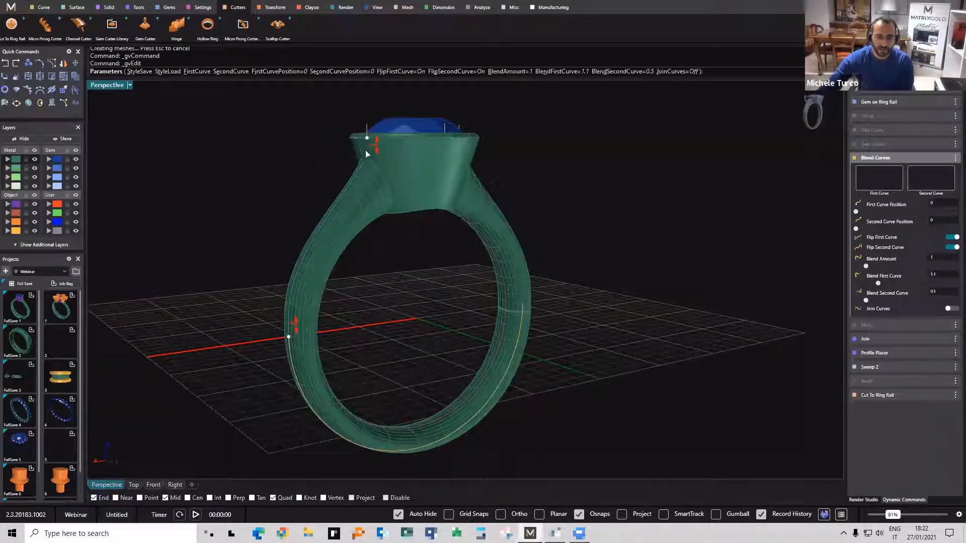
right_click_drag(365, 150, 330, 149)
mouse_move(330, 149)
left_mouse_down()
mouse_move(331, 137)
mouse_move(330, 147)
left_mouse_up()
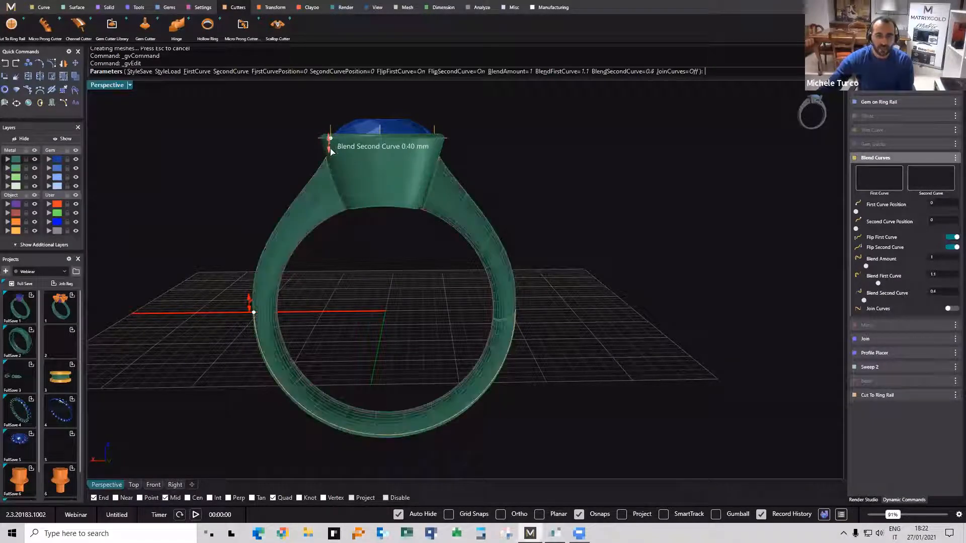
right_click_drag(424, 213, 358, 149)
scroll(357, 146, "up", 3)
mouse_move(376, 149)
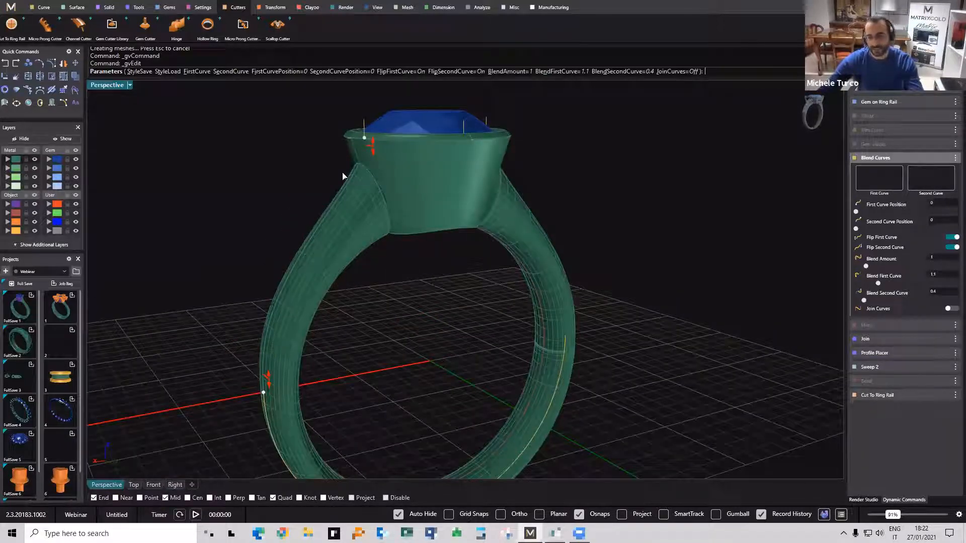
right_click_drag(319, 166, 315, 171)
mouse_move(323, 140)
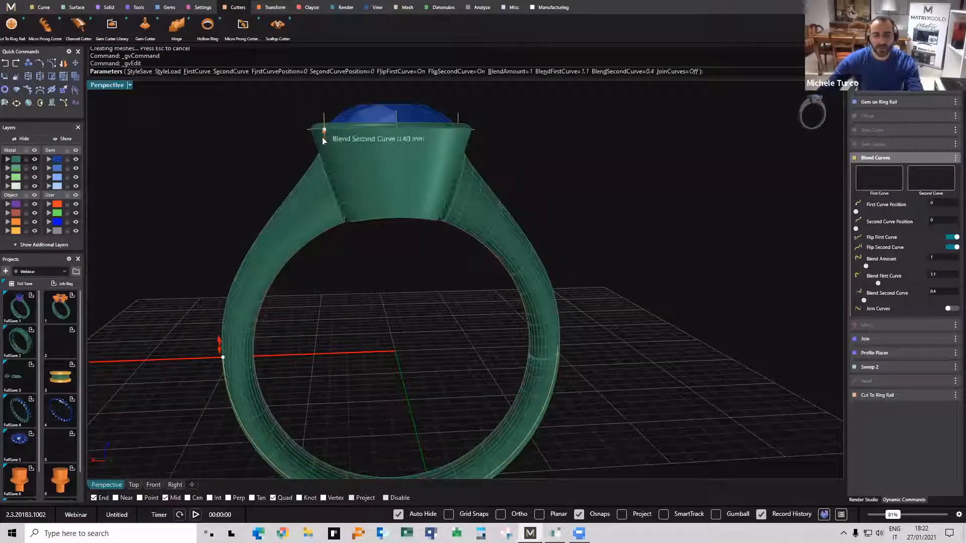
key("Return")
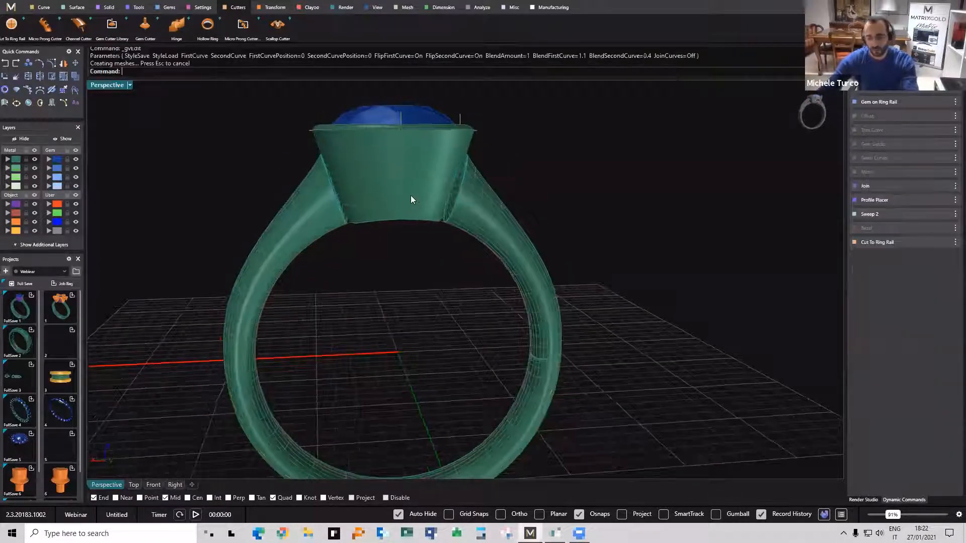
Delete the bezel and examine the gem guide where the shank's blend curve starts at the girdle.
left_click(335, 164)
key("Delete")
scroll(329, 138, "up", 6)
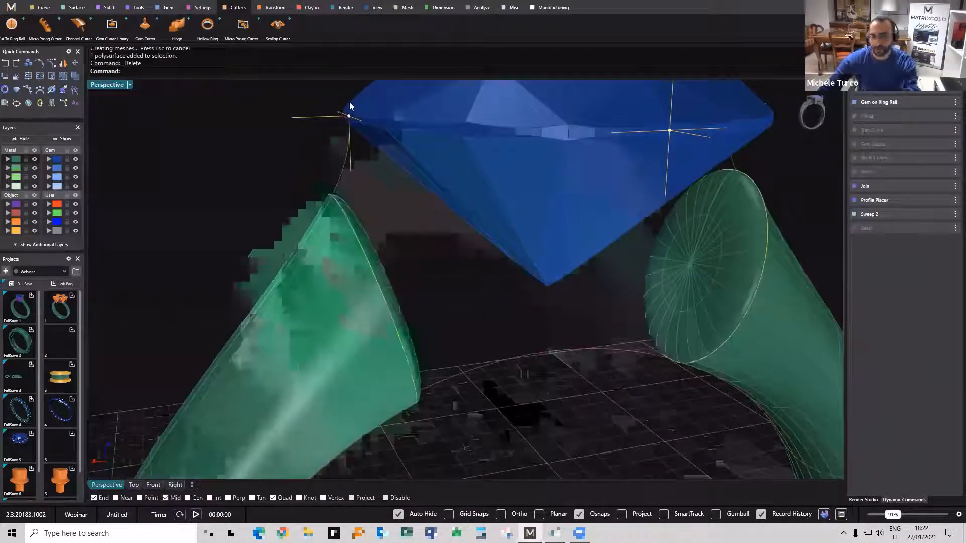
left_click(319, 117)
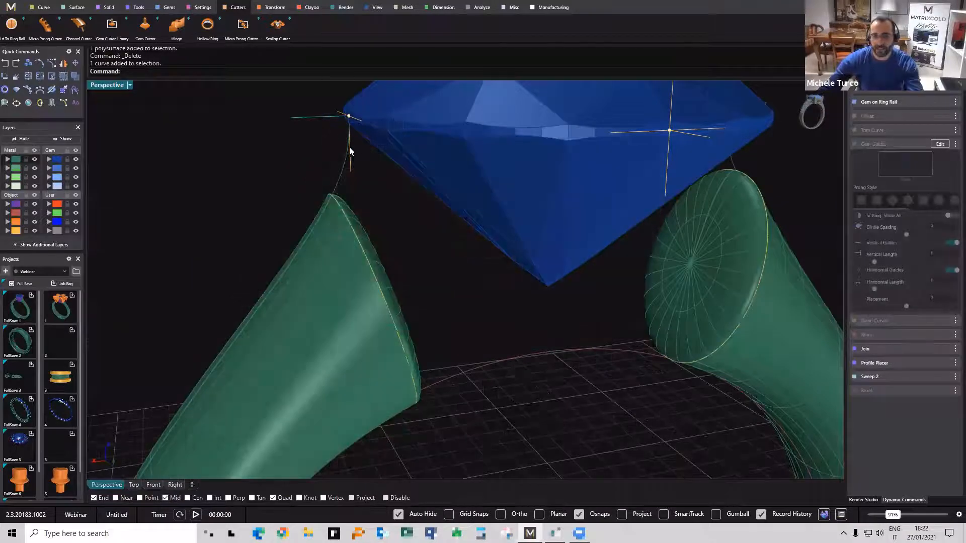
scroll(398, 137, "down", 5)
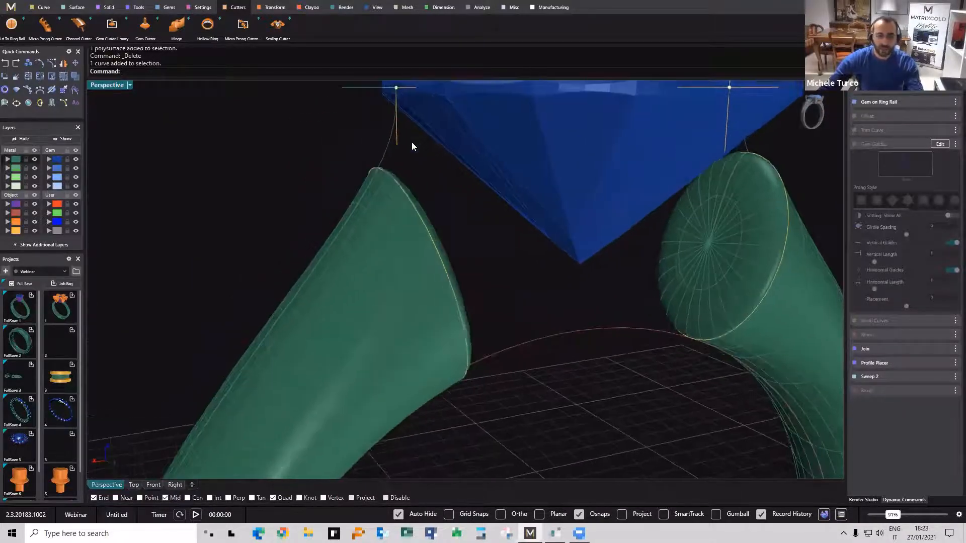
scroll(430, 167, "down", 3)
right_click_drag(390, 173, 417, 223)
Undo the modelling back to the trimmed ring curve, removing the bezel, sweep, profiles, mirror, blend curves and gem guides.
key("ctrl+z")
key("ctrl+z")
key("ctrl+z")
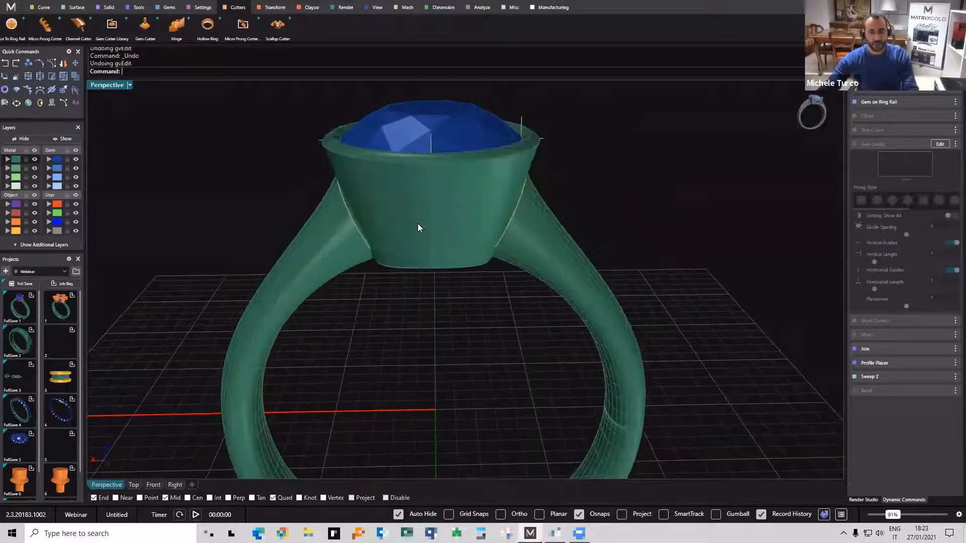
key("ctrl+z")
key("ctrl+z")
key("ctrl+z")
key("ctrl+z")
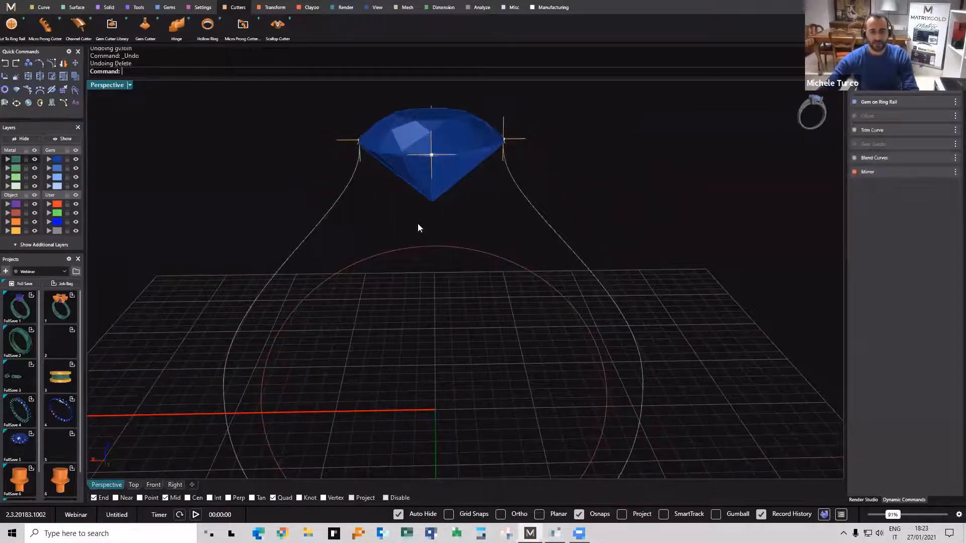
key("ctrl+z")
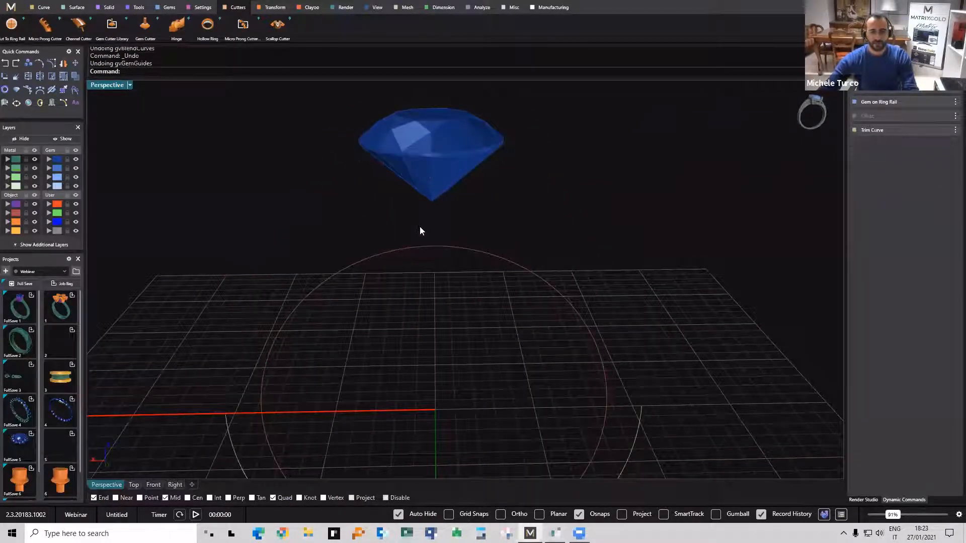
right_click_drag(419, 227, 430, 181, "shift")
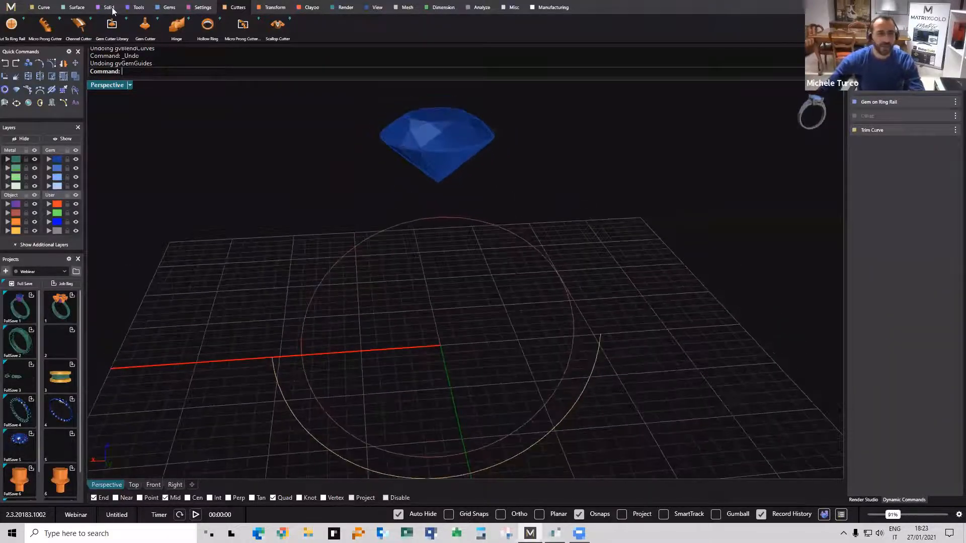
Create a Gem Offset Curve around the gem with girdle spacing, Z offset and corner blend 0, and select the curve.
left_click(440, 151)
left_click(167, 7)
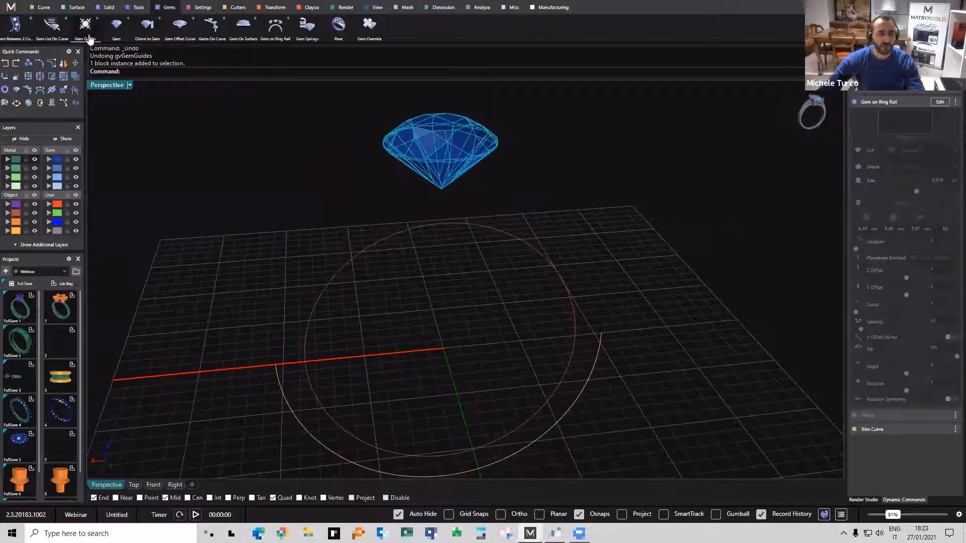
left_click(180, 25)
right_click_drag(405, 146, 426, 130)
right_click(426, 130)
left_click(446, 157)
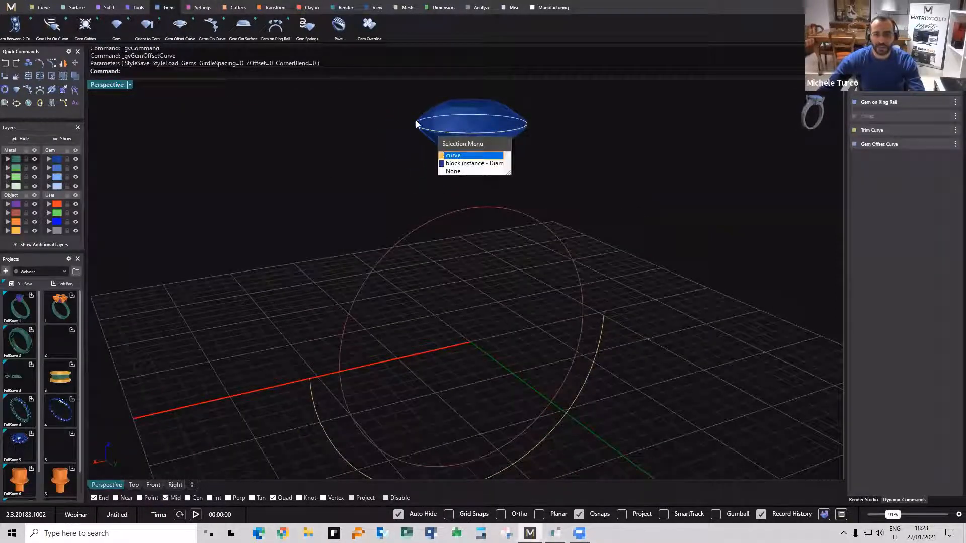
left_click(448, 162)
right_click_drag(386, 125, 400, 141)
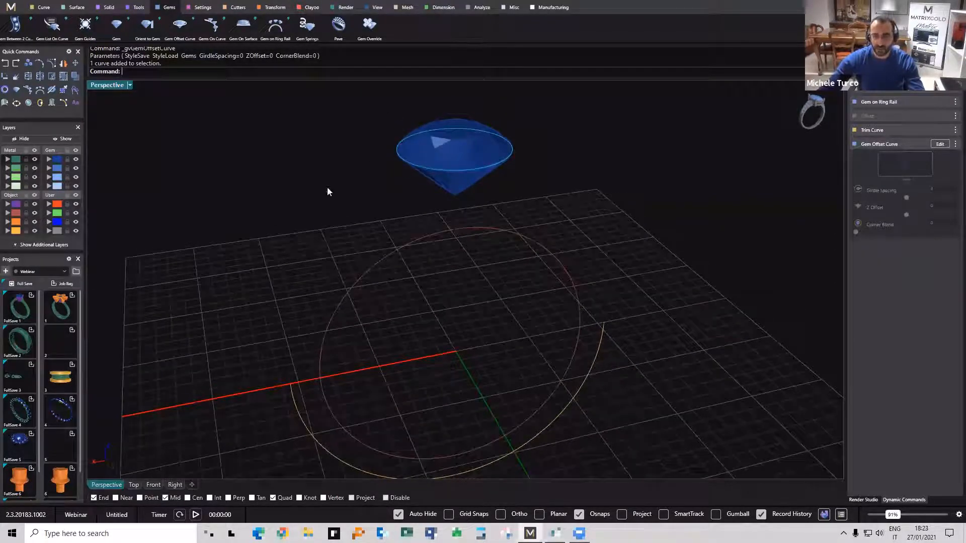
Place a profile on the gem offset curve with Profile Placer and move it to profile position 0.25 at the gem's side.
right_click_drag(355, 164, 392, 154)
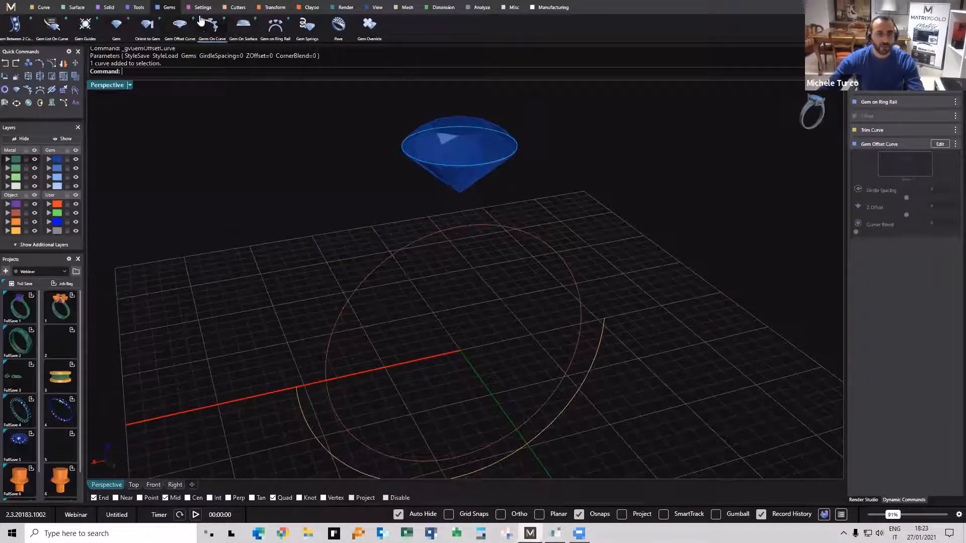
left_click(258, 168)
left_click(138, 7)
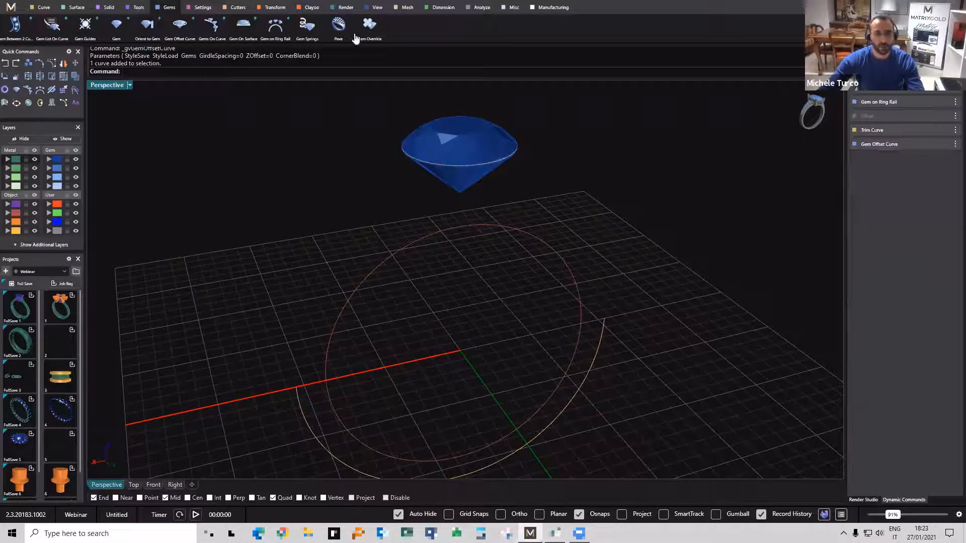
left_click(410, 38)
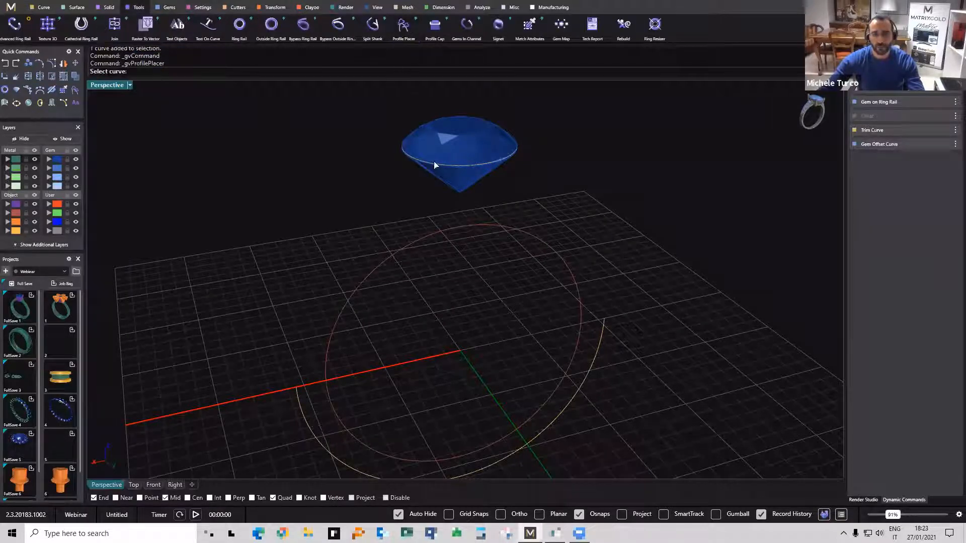
right_click_drag(457, 189, 433, 190)
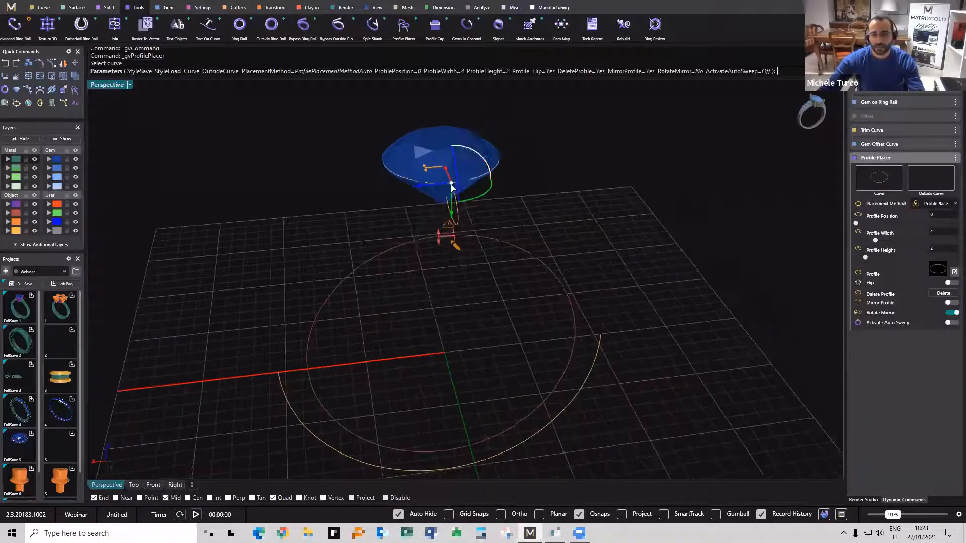
left_click_drag(450, 184, 371, 145)
right_click_drag(371, 144, 351, 188)
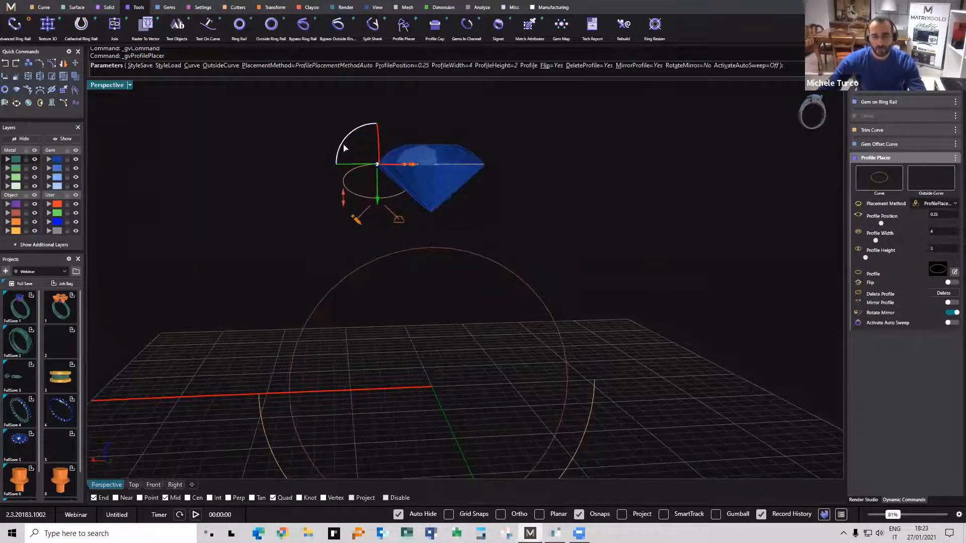
Rotate the placed profile by about 45 degrees and replace its shape with shank library profile 10.
mouse_move(343, 146)
left_mouse_down()
mouse_move(369, 123)
mouse_move(345, 144)
left_mouse_up()
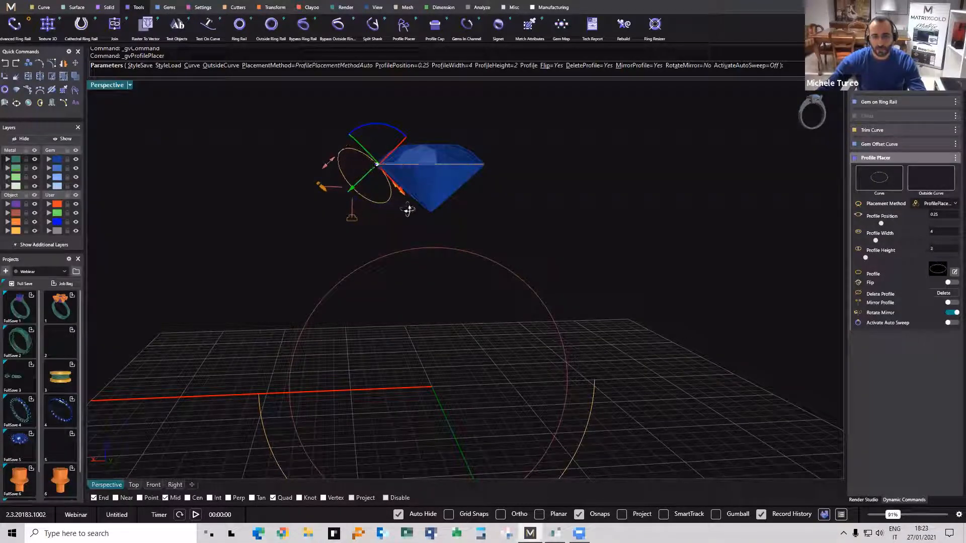
left_click(370, 227)
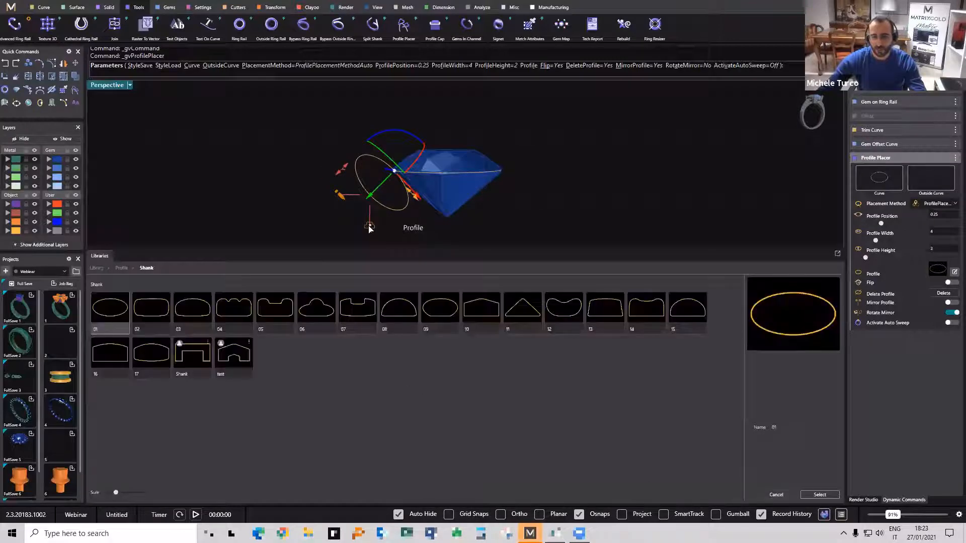
left_click(482, 308)
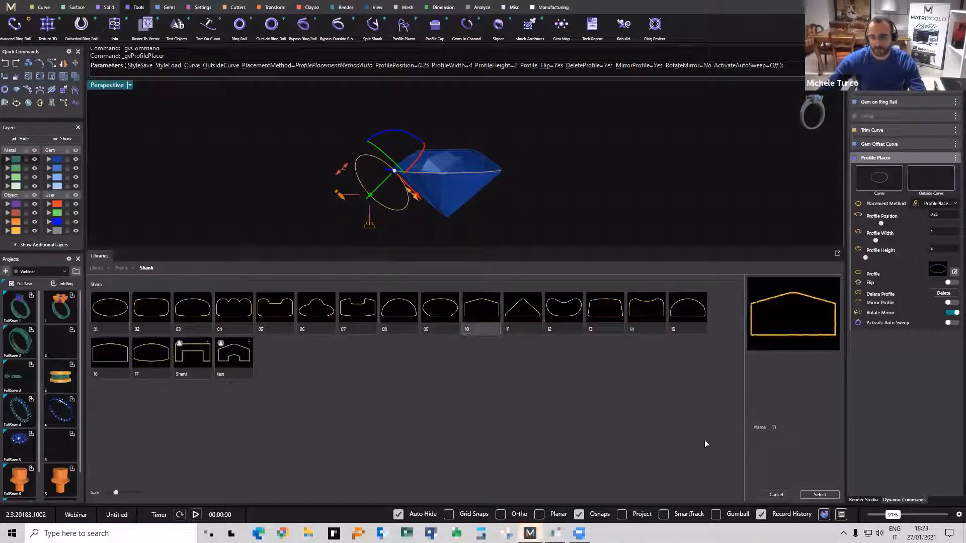
left_click(818, 494)
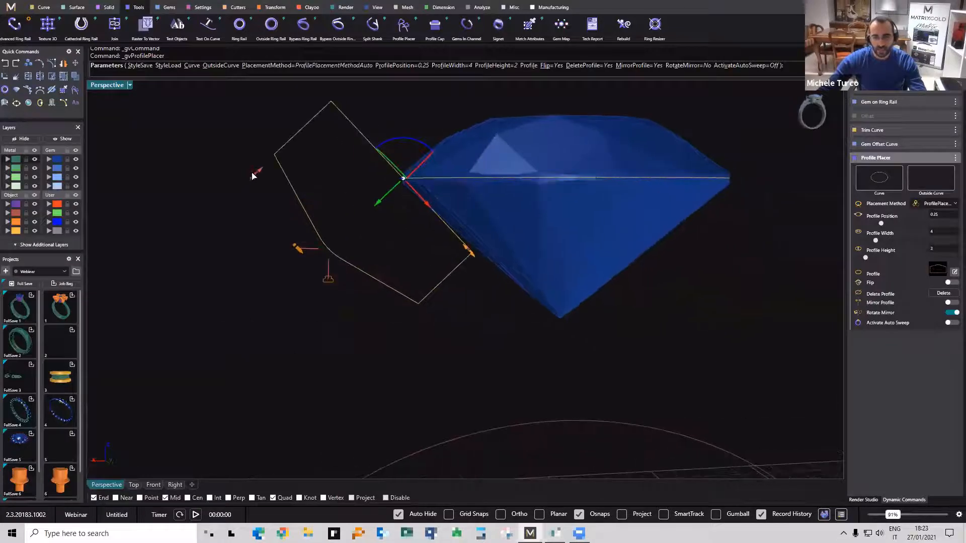
Set the profile's height to 1.1 mm and width to 0.7 mm, rotate it nearly level beside the girdle, and finish placing it.
left_click_drag(252, 176, 288, 143)
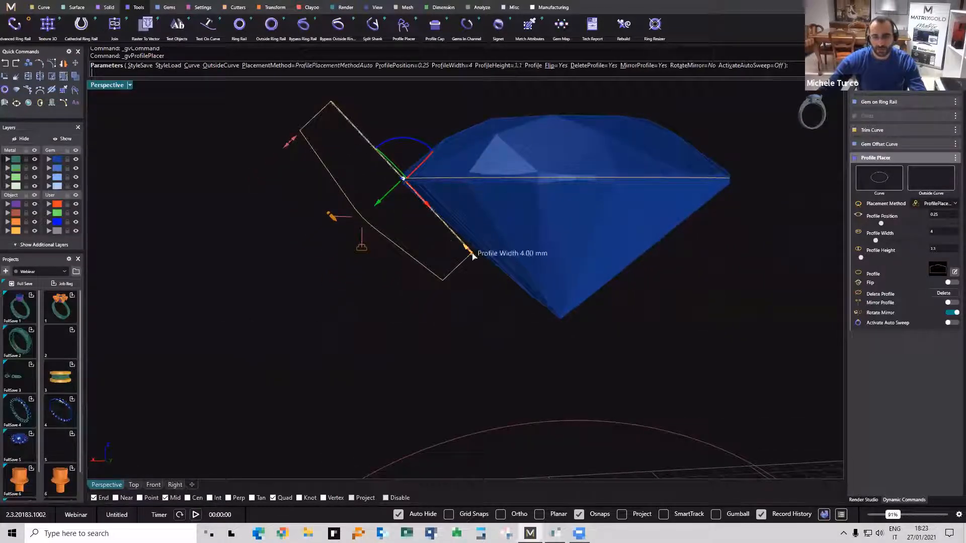
left_click_drag(473, 255, 336, 150)
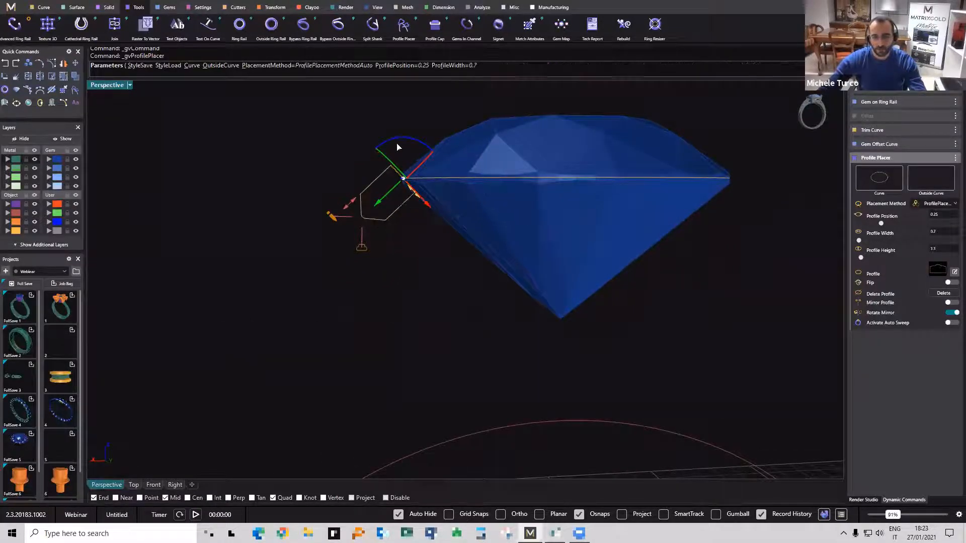
left_click_drag(398, 147, 426, 146)
right_click(421, 249)
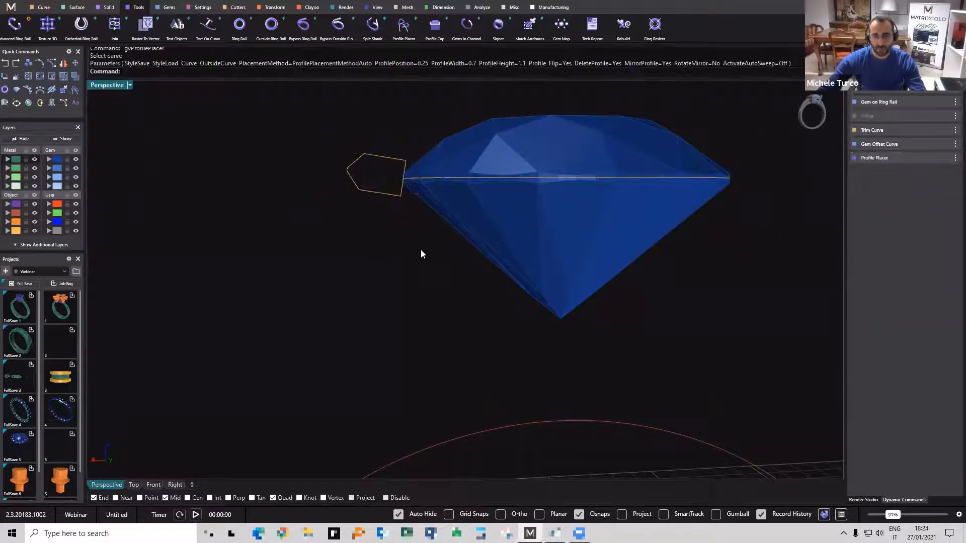
Create a blend curve from the end of the trimmed ring curve to the placed profile at the gem's girdle.
scroll(422, 254, "down", 3)
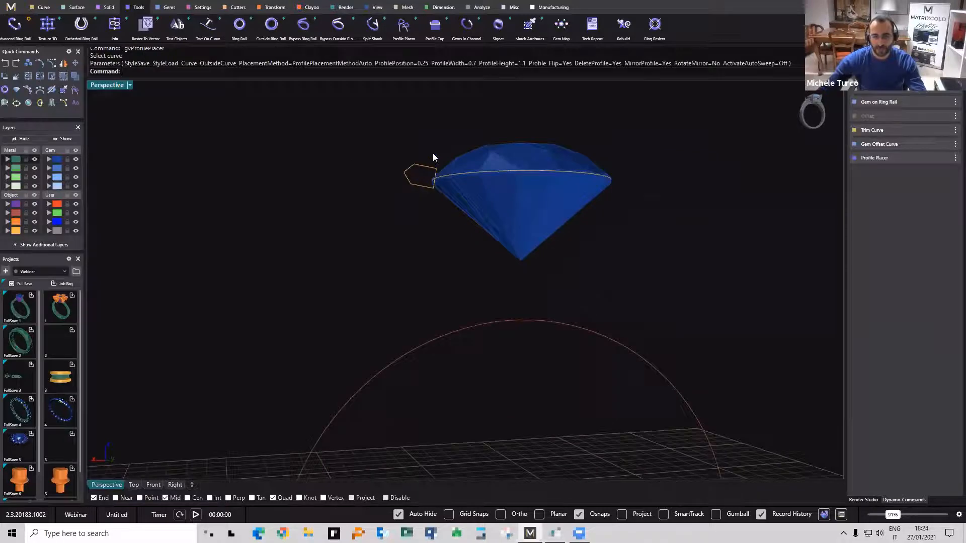
right_click_drag(429, 254, 351, 219)
left_click(43, 7)
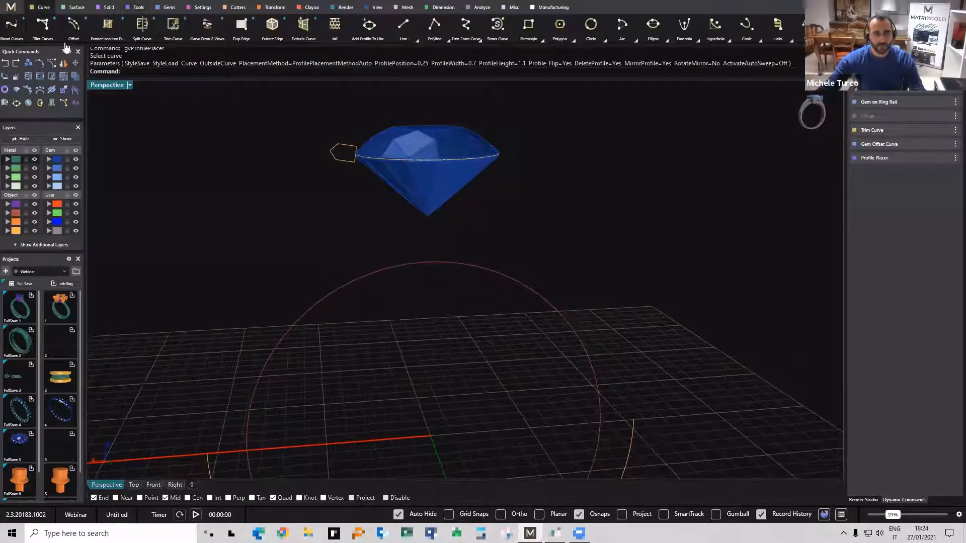
left_click(10, 25)
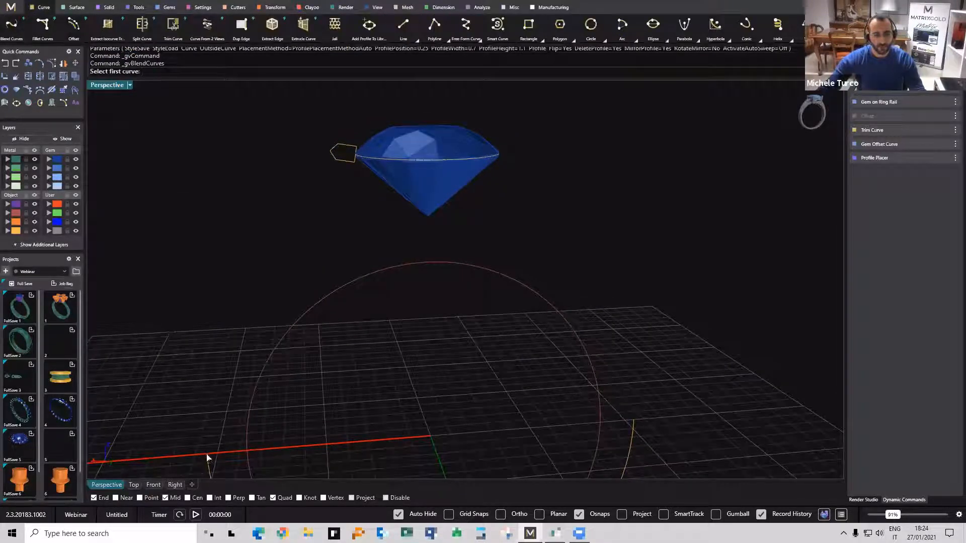
left_click(334, 160)
scroll(352, 161, "up", 2)
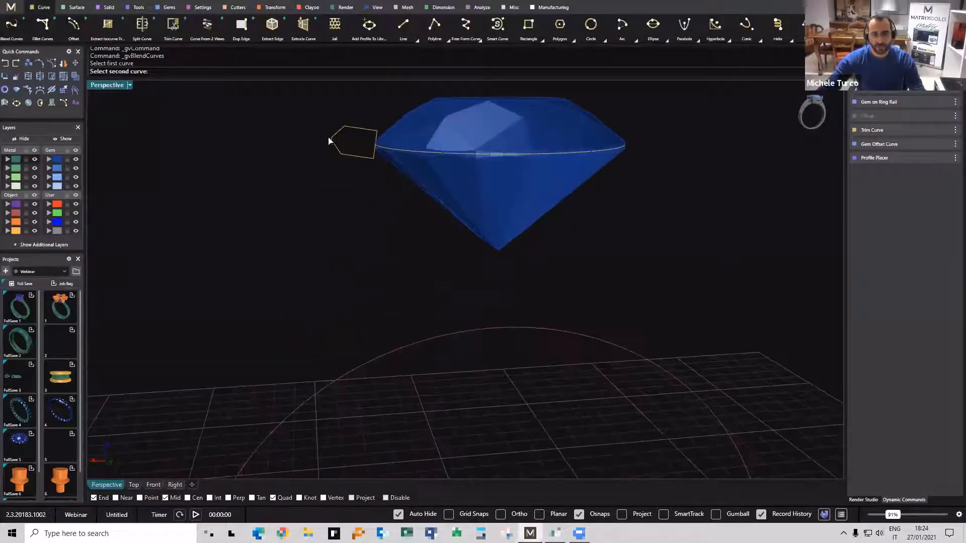
left_click(376, 145)
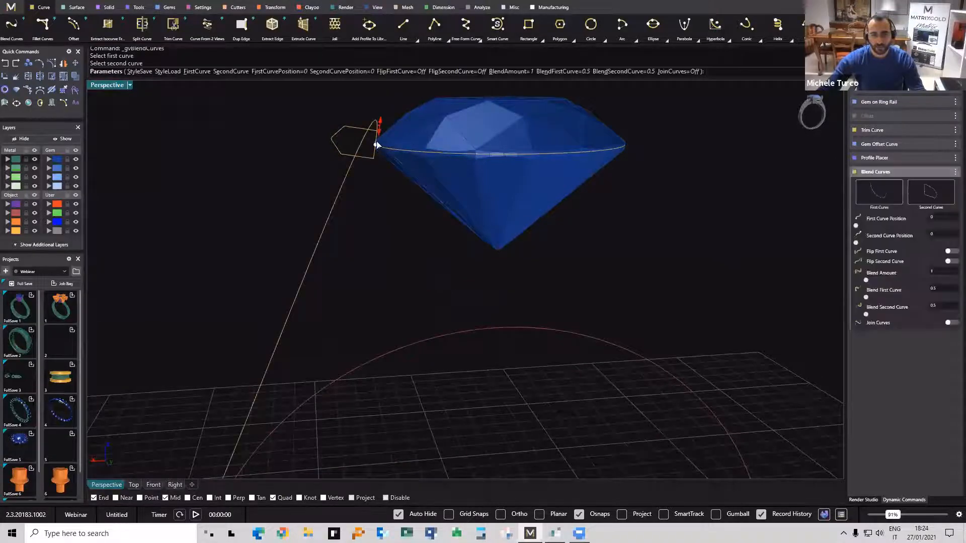
Flip both the first and second curve directions of the blend so it runs smoothly, and finish the blend curve.
scroll(377, 143, "up", 2)
left_click(950, 251)
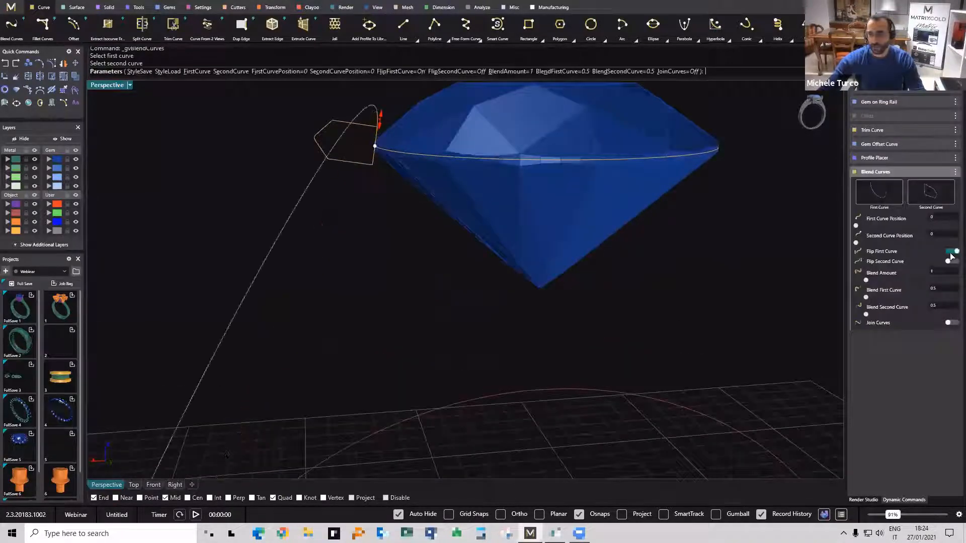
left_click(950, 252)
left_click(950, 261)
right_click_drag(476, 277, 452, 239)
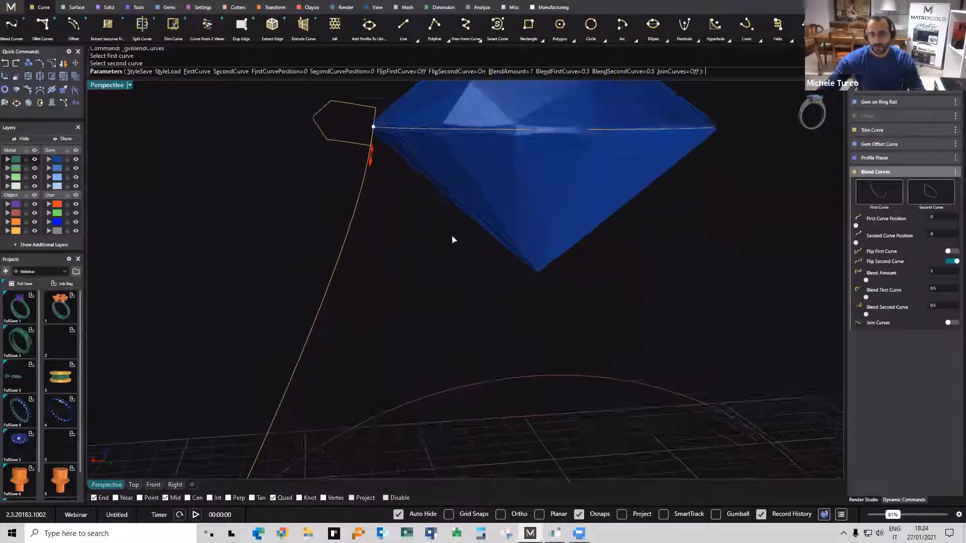
scroll(453, 239, "down", 3)
right_click_drag(425, 291, 440, 222, "shift")
scroll(444, 274, "down", 3)
right_click_drag(444, 273, 457, 224, "shift")
scroll(782, 341, "down", 2)
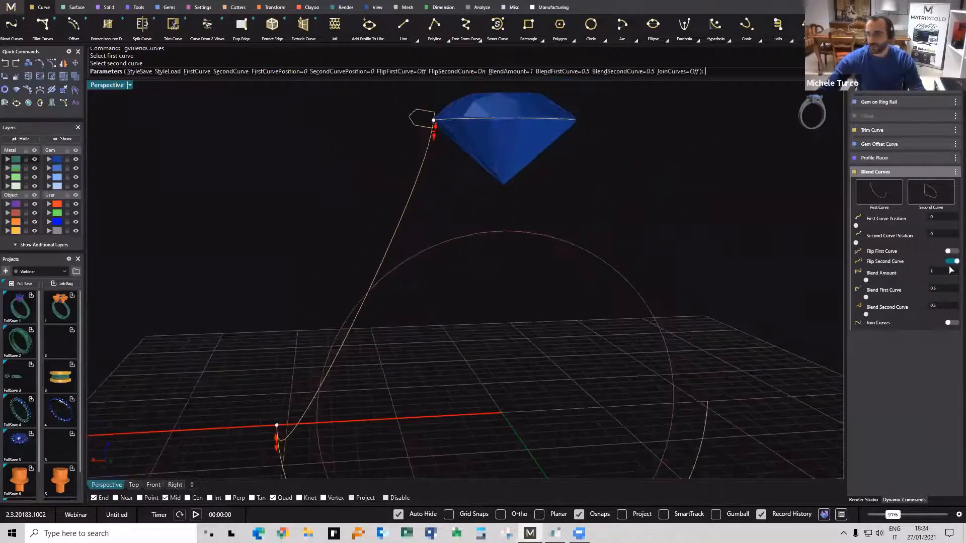
left_click(948, 252)
right_click_drag(694, 301, 518, 250)
right_click(518, 250)
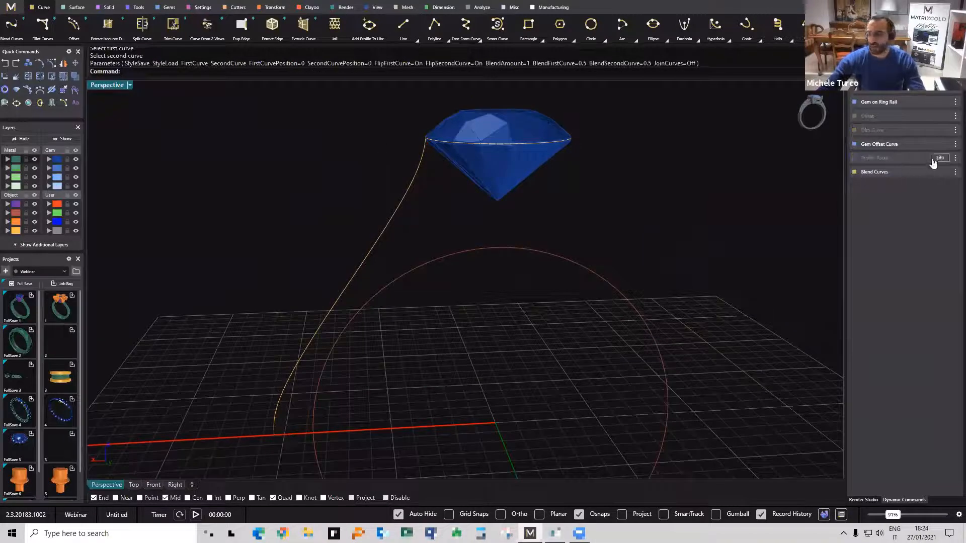
Show the hidden Profile Placer profile again beside the gem and close its edit.
left_click(941, 158)
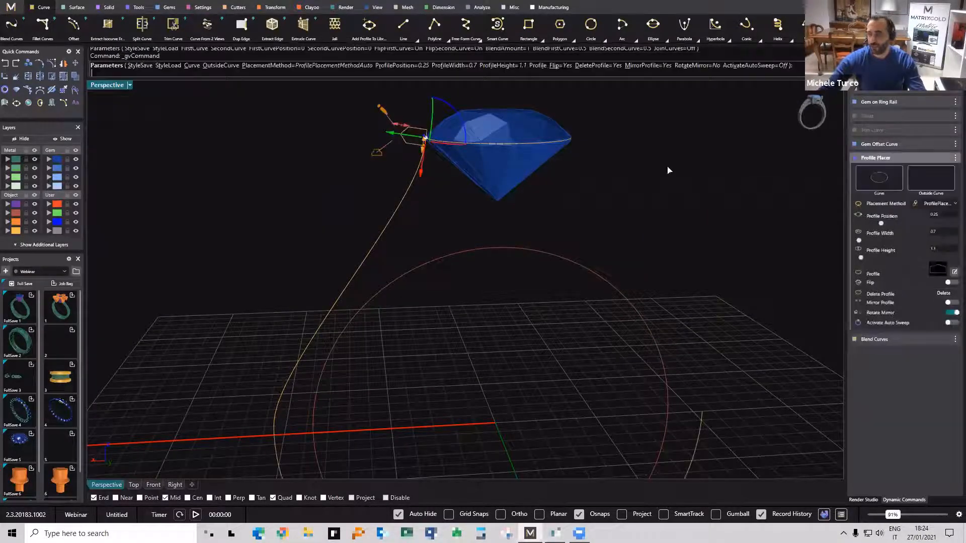
left_click(954, 158)
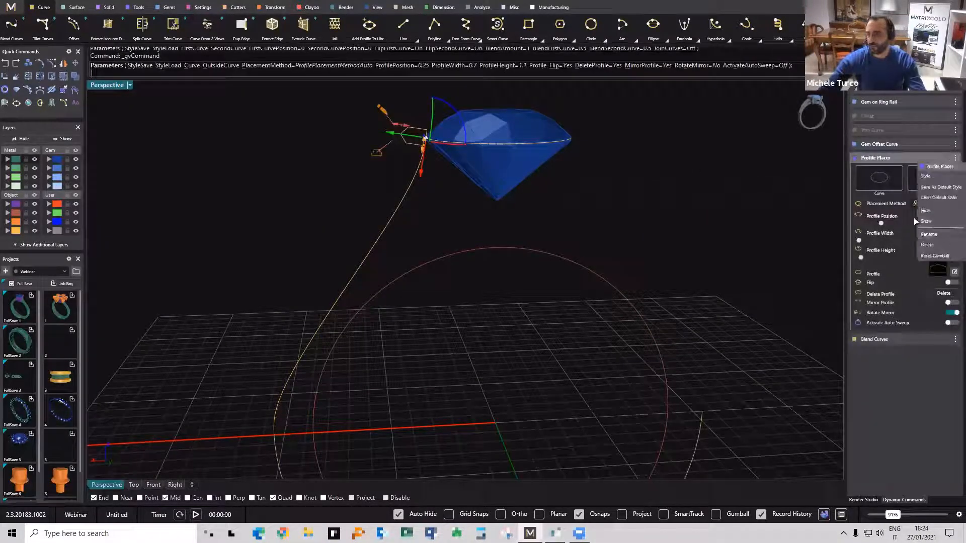
left_click(932, 222)
right_click(619, 285)
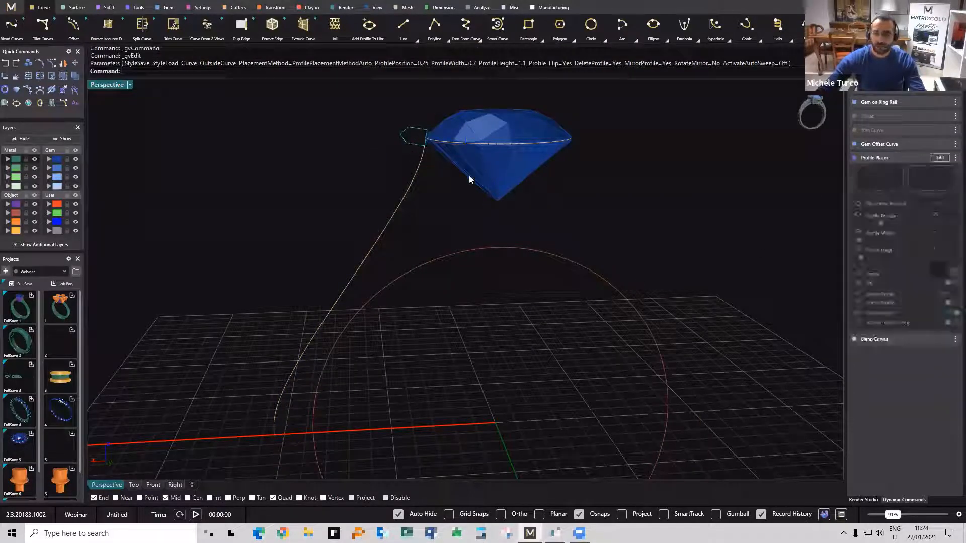
Reopen the placed profile for editing, rotate it to tilt the start of the blend curve, and finish the edit.
double_click(411, 145)
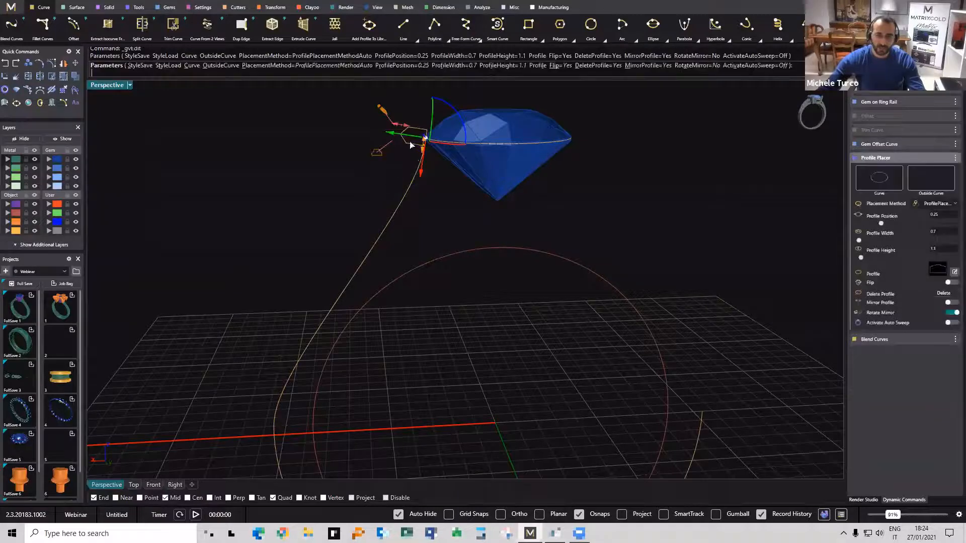
left_click_drag(448, 105, 446, 140)
key("Return")
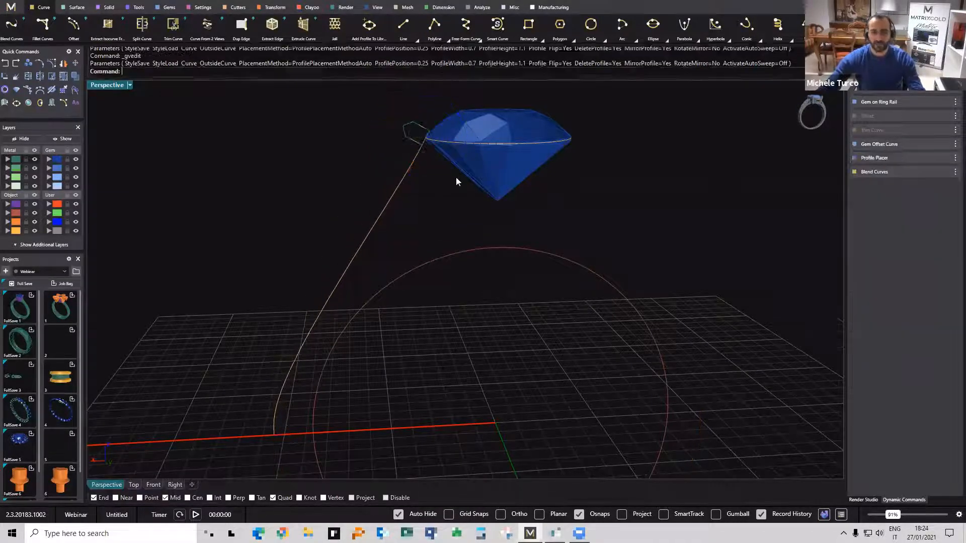
Mirror the blend curve running from the gem to the ring base to the opposite side, with only Y Mirror on.
scroll(436, 186, "down", 2)
right_click_drag(420, 188, 361, 169, "shift")
left_click(360, 169)
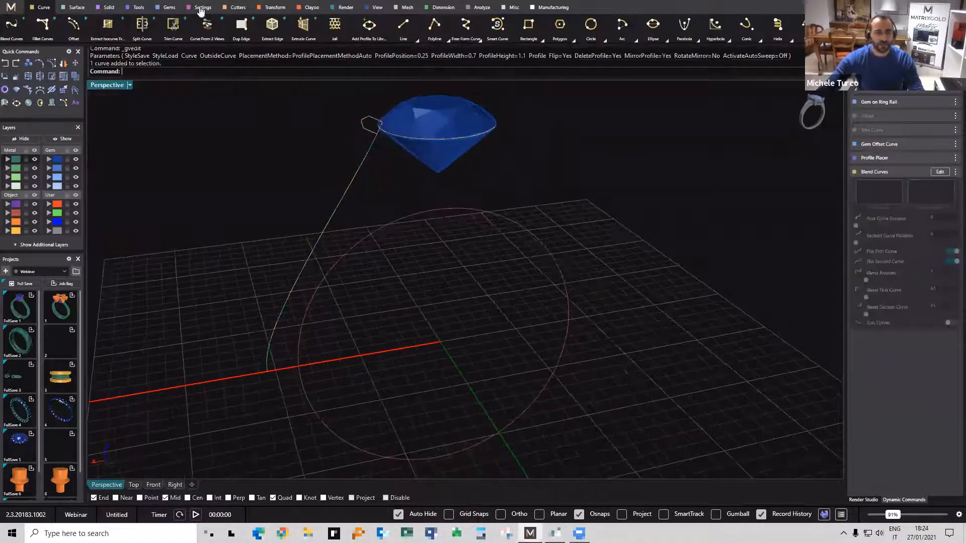
left_click(271, 8)
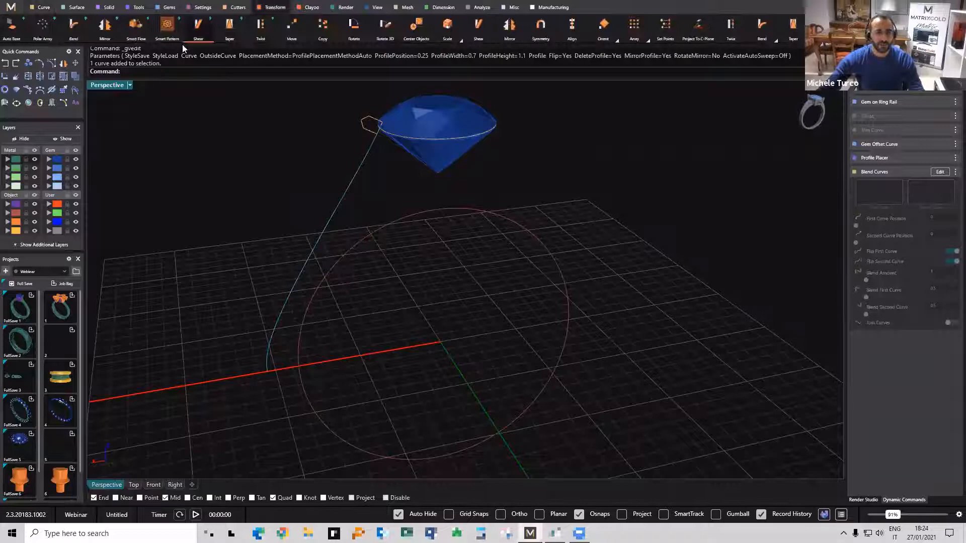
left_click(105, 25)
right_click_drag(476, 216, 428, 188)
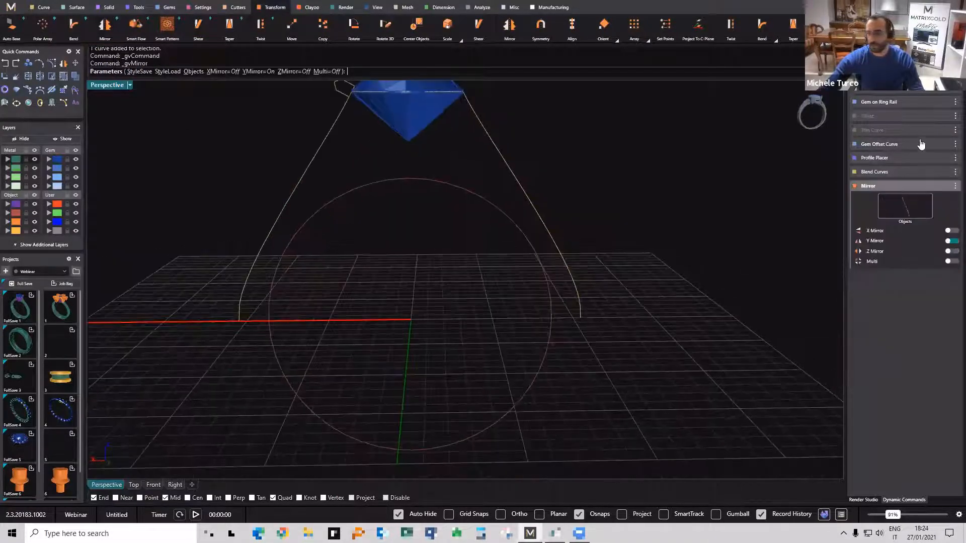
key("Return")
Show the hidden Trim Curve result again and select the lower ring arc together with both side curves.
left_click(955, 130)
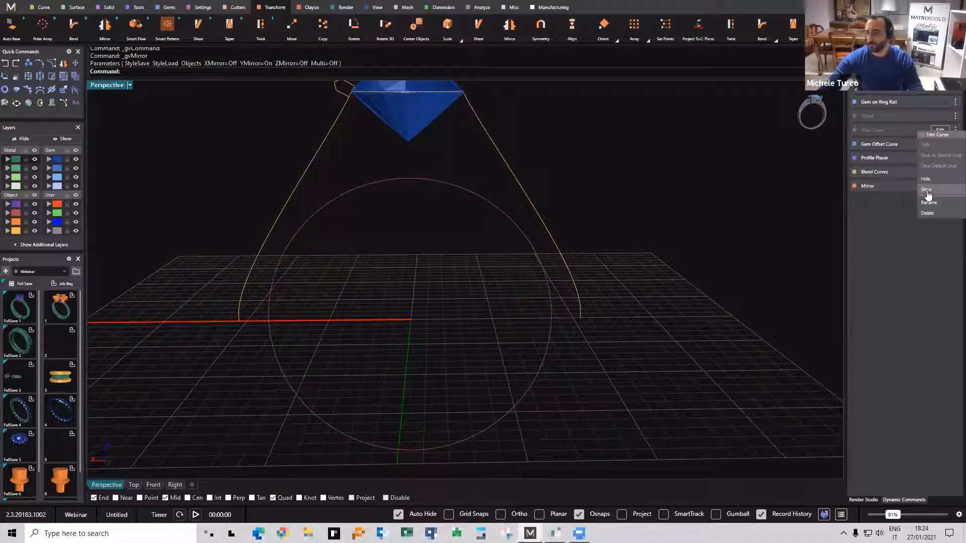
left_click(926, 191)
right_click_drag(655, 246, 569, 198)
right_click(569, 198)
scroll(569, 198, "down", 5)
right_click_drag(503, 176, 423, 177, "shift")
left_click(423, 393)
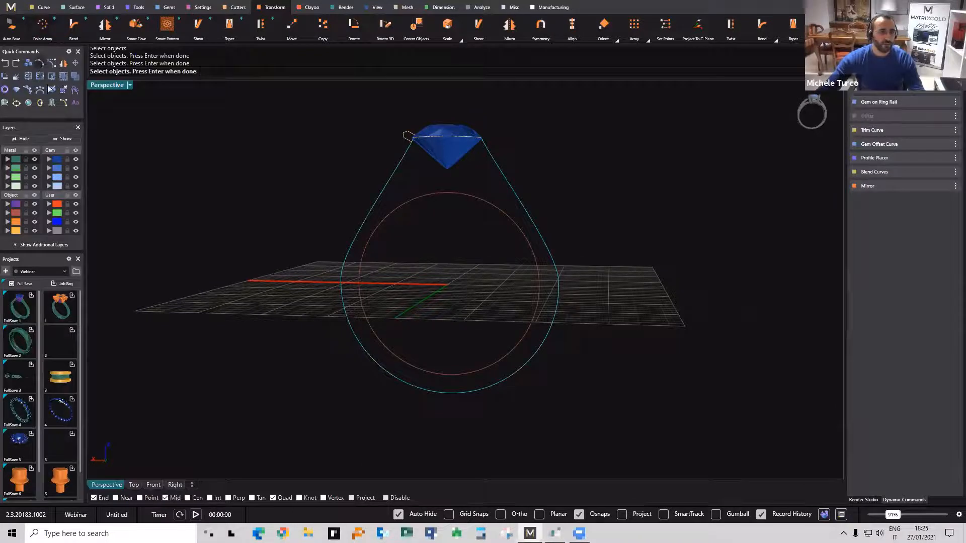
Join the lower ring arc and the two side curves into a single curve.
left_click(140, 9)
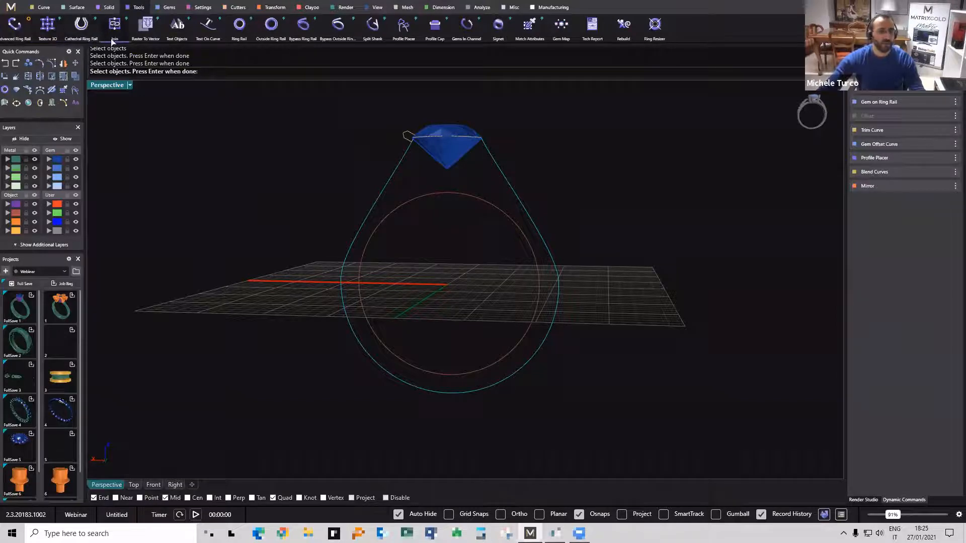
left_click(114, 25)
right_click_drag(325, 195, 383, 205)
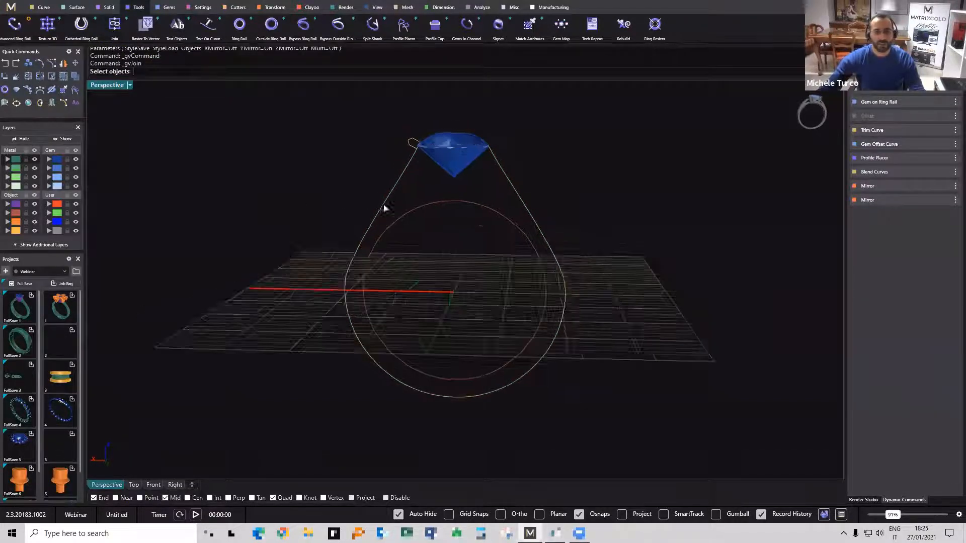
right_click(388, 199)
left_click(401, 195)
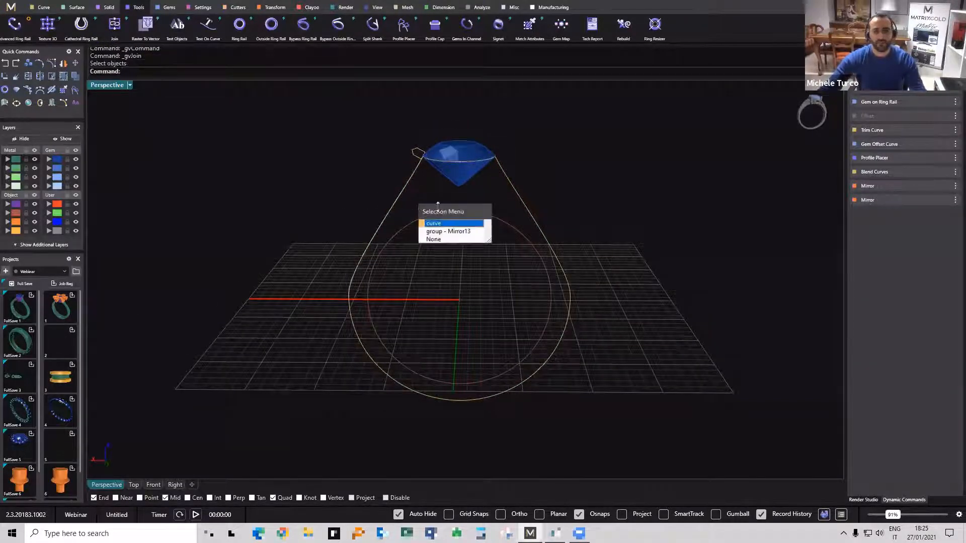
left_click(433, 224)
left_click_drag(516, 204, 517, 205)
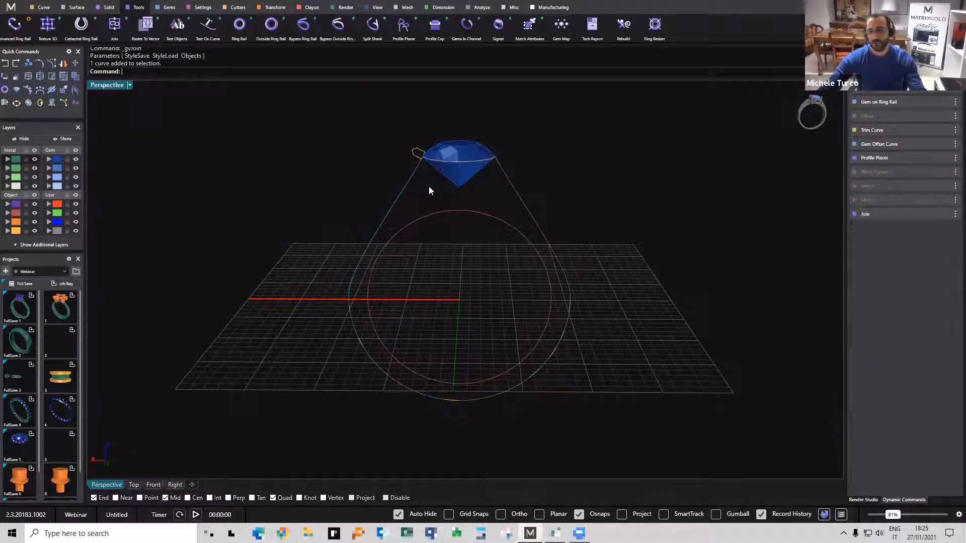
Rotate the placed profile beside the gem to bend the side curves outward, and set Blend Second Curve to 0.6.
right_click_drag(436, 186, 407, 167)
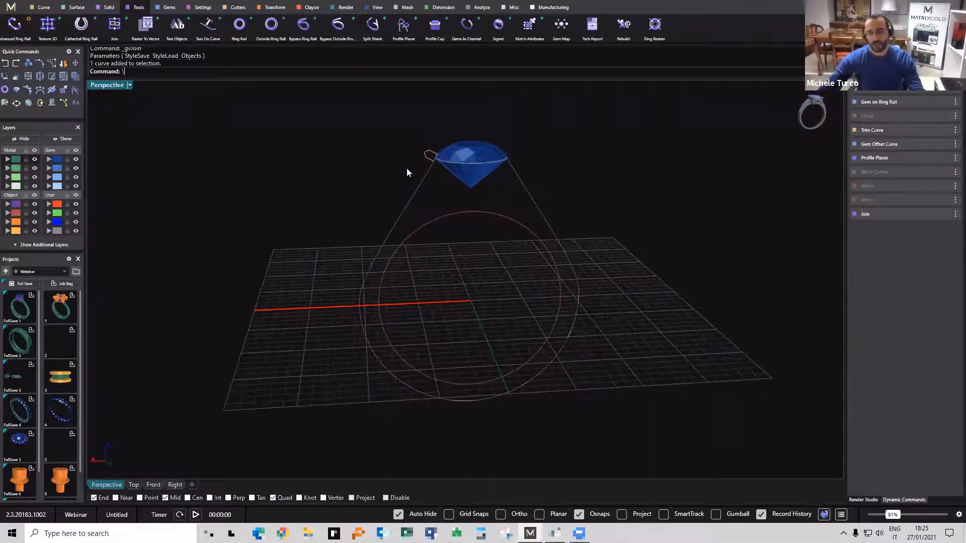
left_click(427, 156)
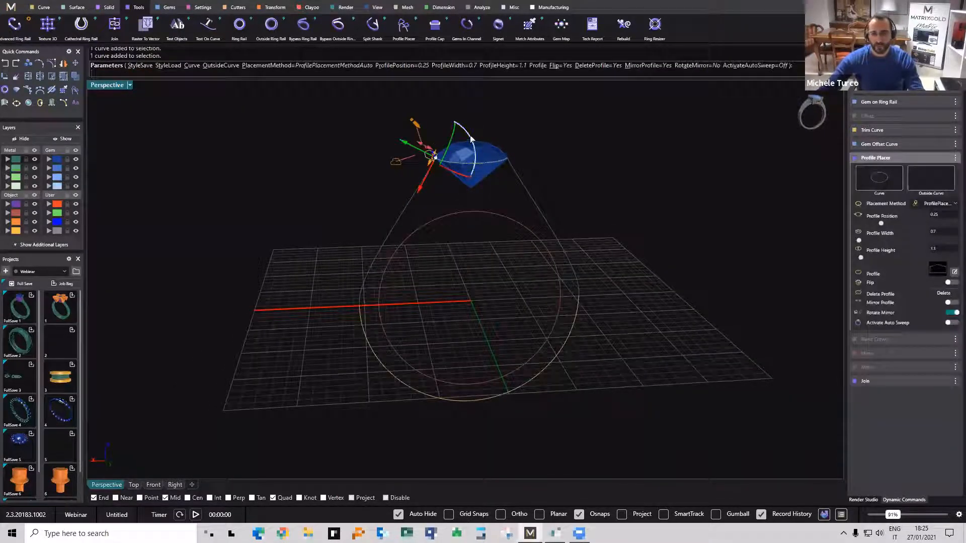
left_click(420, 169)
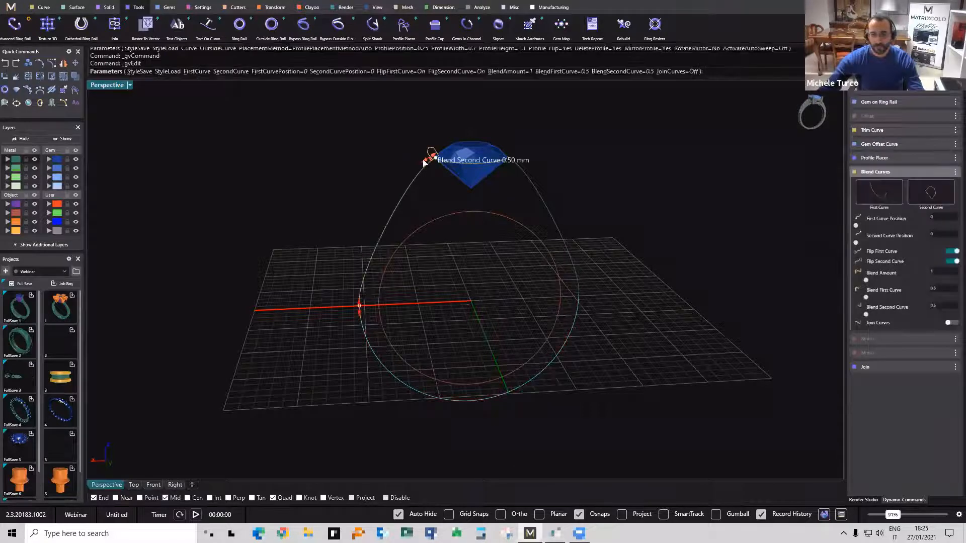
left_click_drag(430, 160, 432, 160)
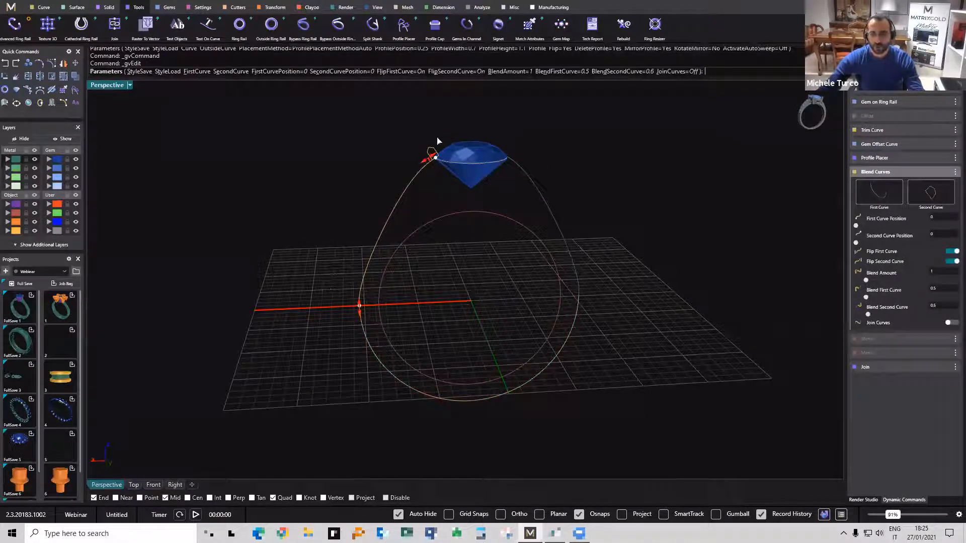
Enlarge the round diamond placed on the ring rail and accept the edit so the dependent curves update.
double_click(453, 162)
right_click_drag(451, 164, 444, 215)
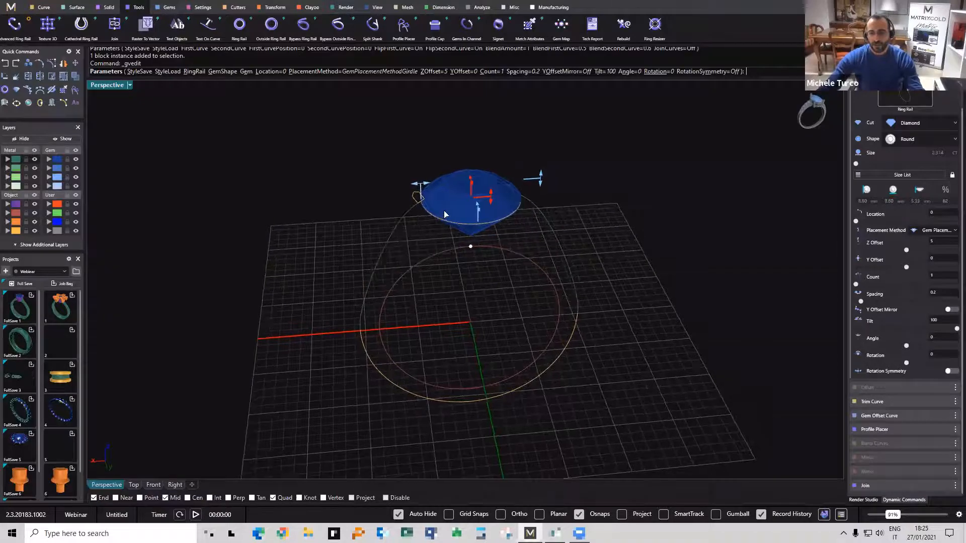
right_click(443, 209)
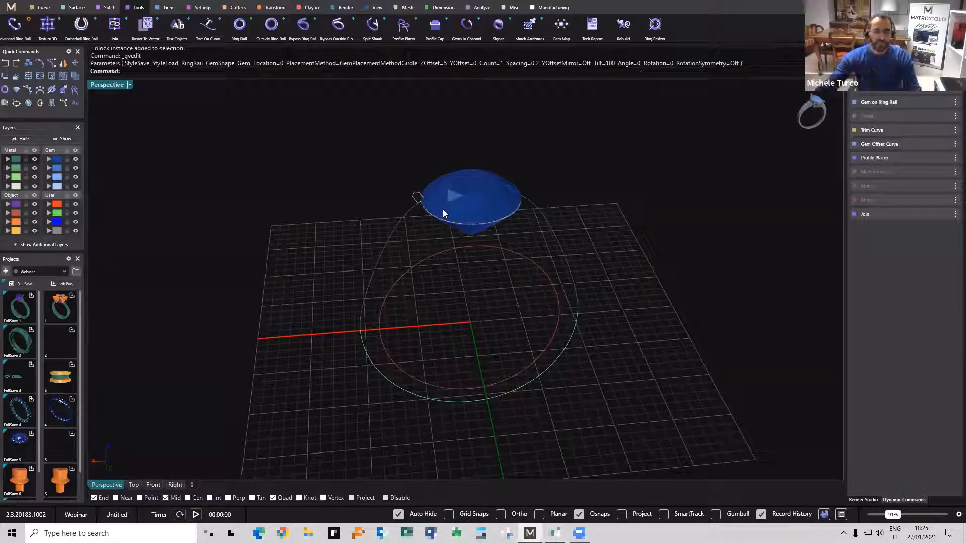
right_click_drag(506, 271, 402, 394)
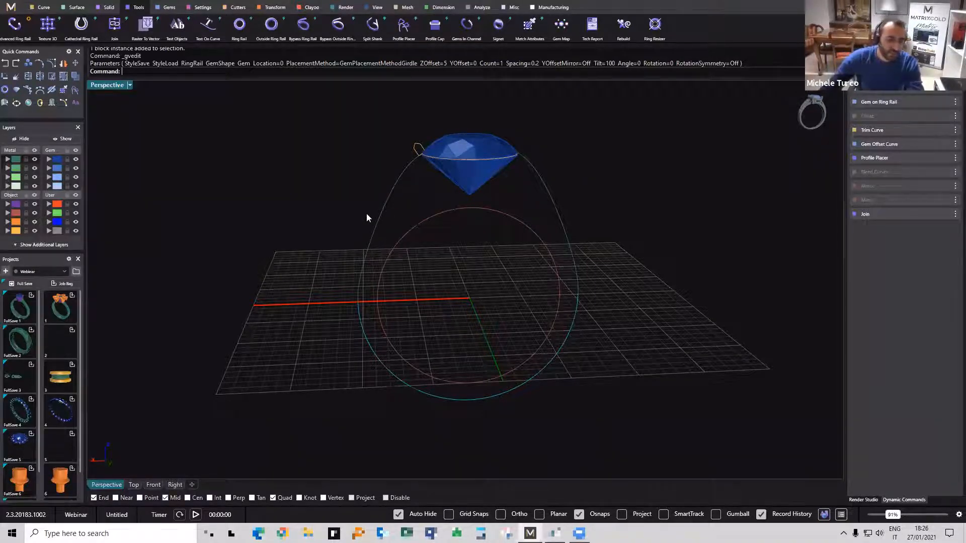
scroll(366, 213, "down", 3)
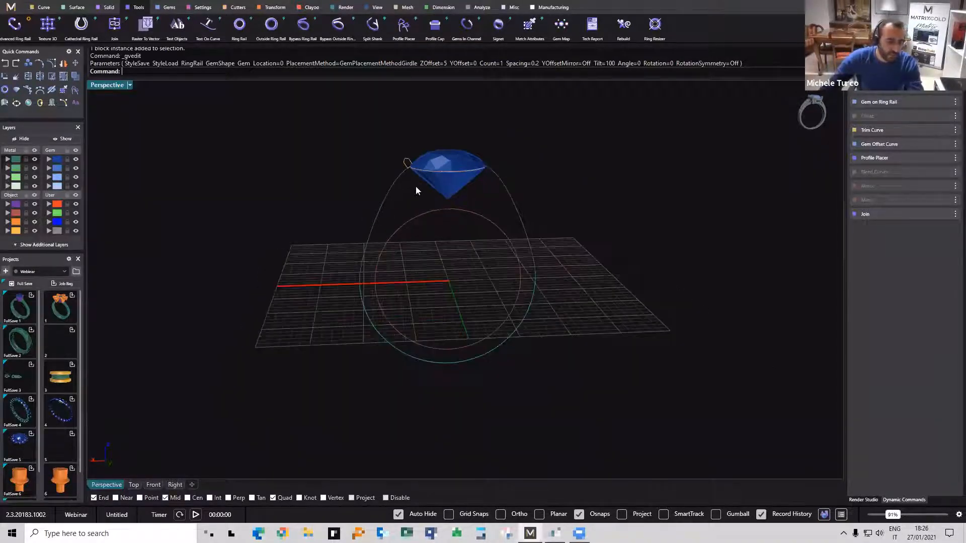
Start a new document without saving the ring, and open the FullSave 3 chain project without saving changes.
left_click(11, 7)
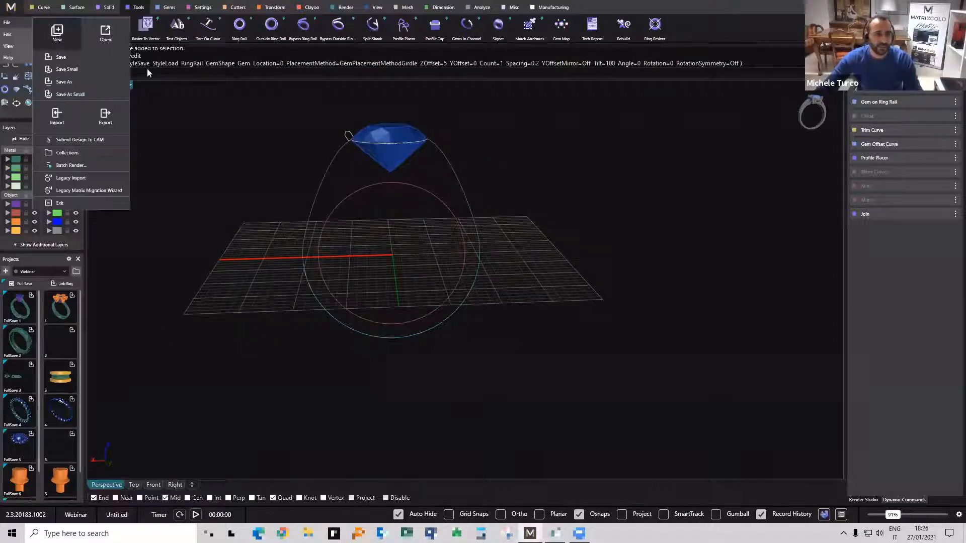
left_click(57, 33)
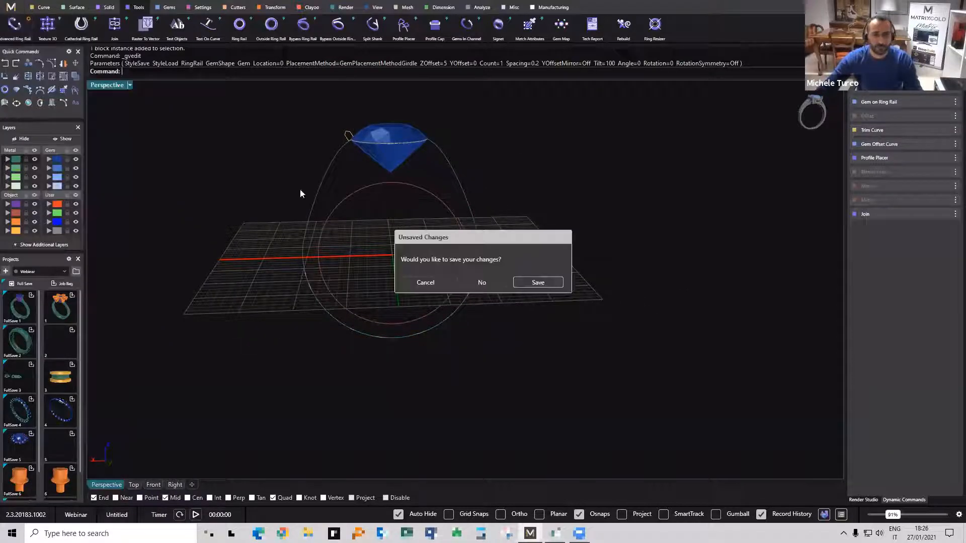
left_click(482, 283)
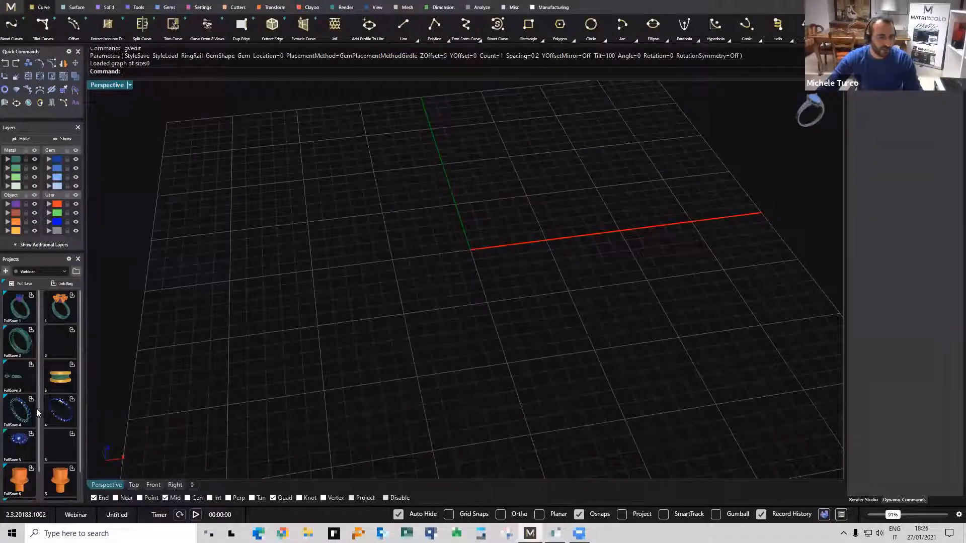
left_click(7, 378)
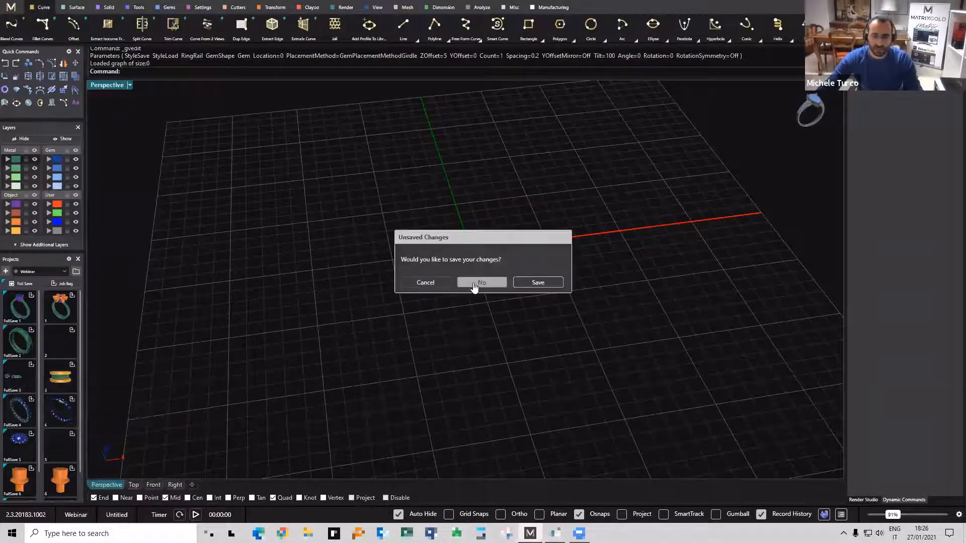
left_click(475, 285)
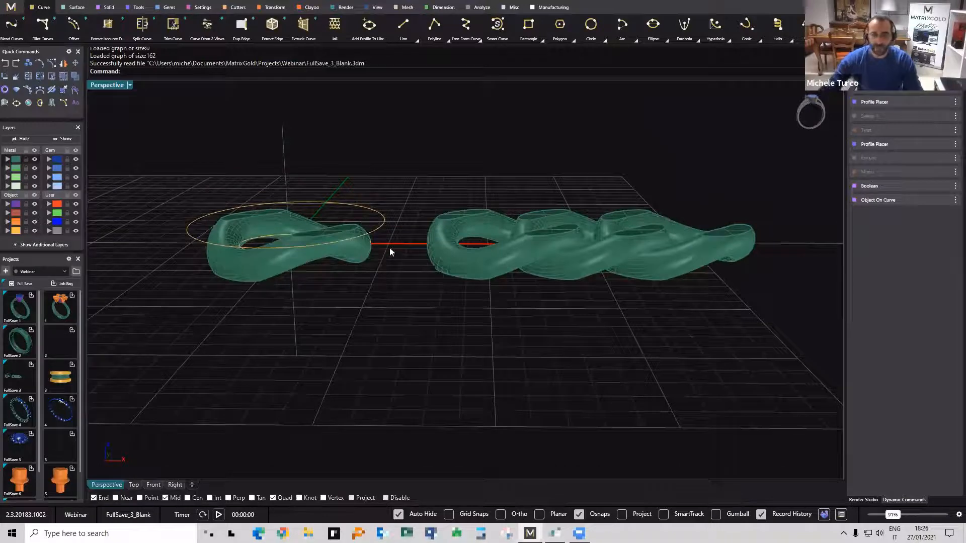
Edit the large cutting profile around the single chain link and move its Profile Position to 0.564.
left_click(405, 229)
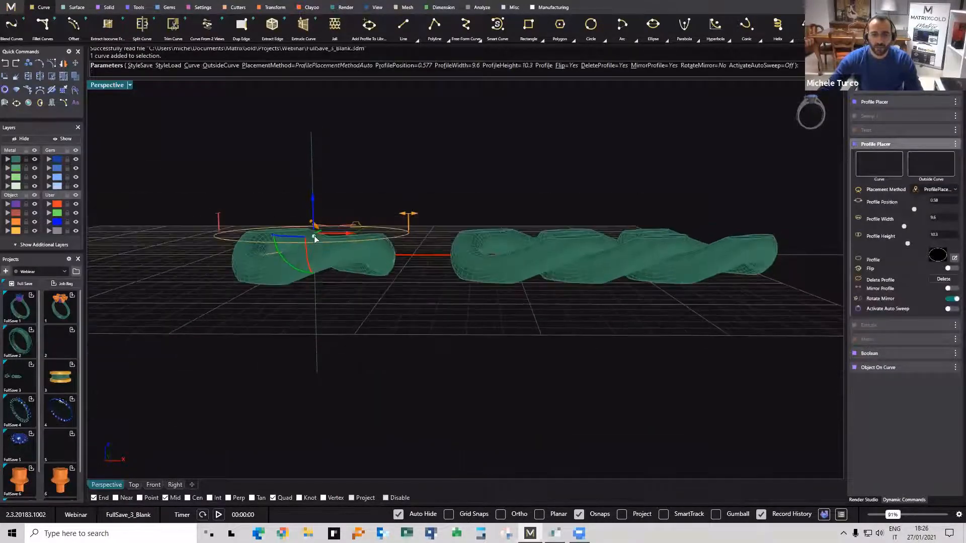
mouse_move(314, 239)
left_mouse_down()
mouse_move(315, 225)
mouse_move(318, 246)
left_mouse_up()
scroll(554, 272, "down", 2)
right_click_drag(541, 302, 518, 369)
right_click_drag(329, 193, 315, 248)
scroll(314, 247, "down", 3)
right_click_drag(456, 262, 564, 263, "shift")
scroll(415, 231, "up", 4)
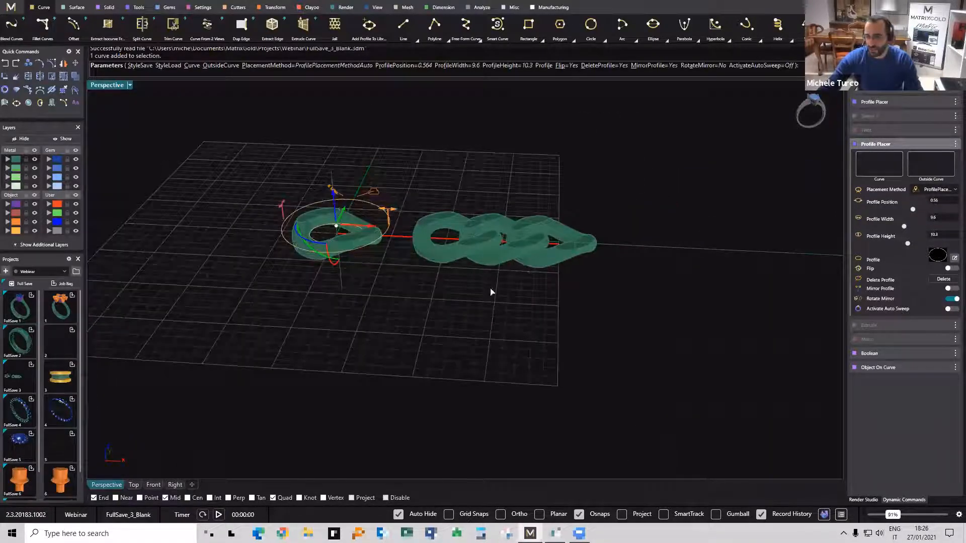
Lower the large profile's Profile Position to 0.55 and accept the edit to rebuild the chain links.
right_click_drag(491, 292, 336, 248)
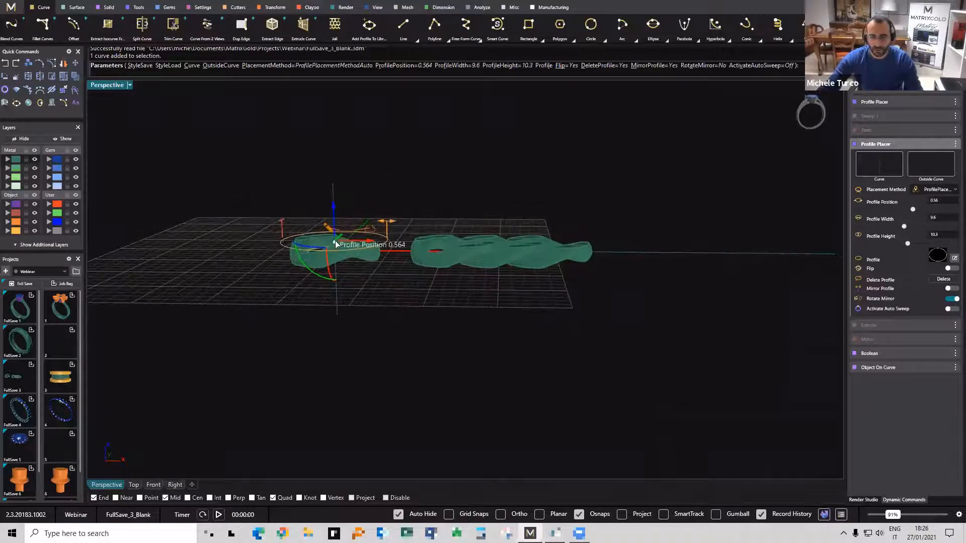
left_click_drag(335, 244, 338, 253)
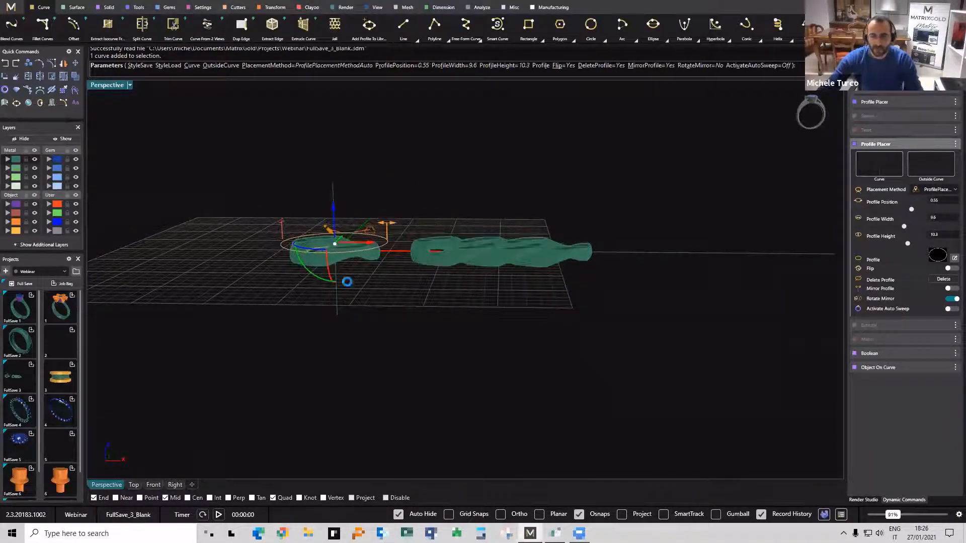
right_click(347, 282)
Set the Profile Height of the small swept profile in the single chain link to 1.9 and accept the edit.
scroll(375, 264, "up", 4)
left_click(376, 297)
left_click(387, 245)
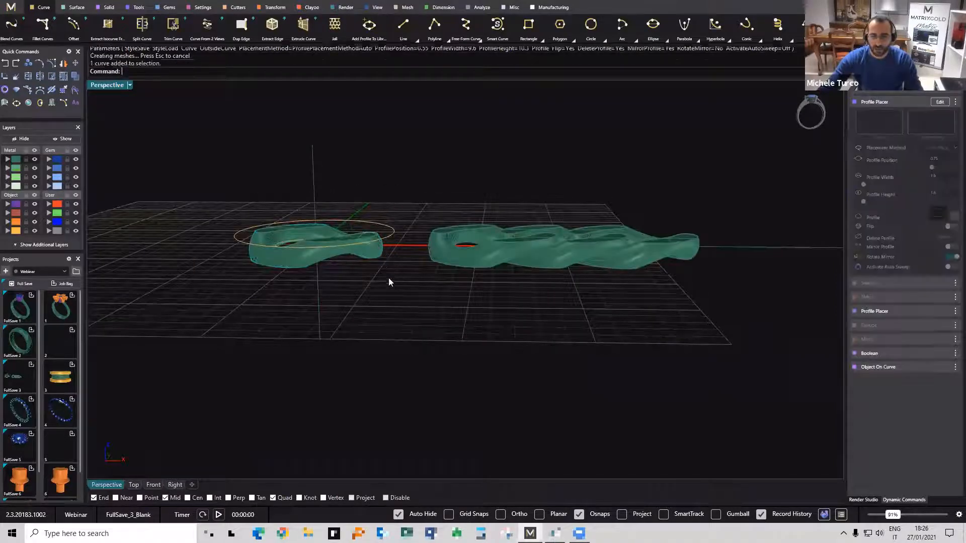
right_click(389, 282)
scroll(384, 240, "up", 4)
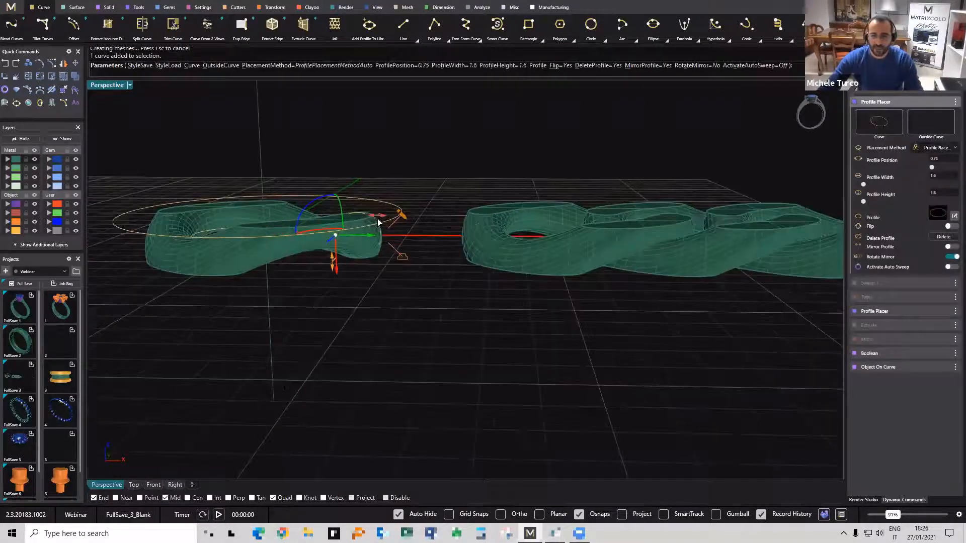
left_click_drag(382, 225, 396, 218)
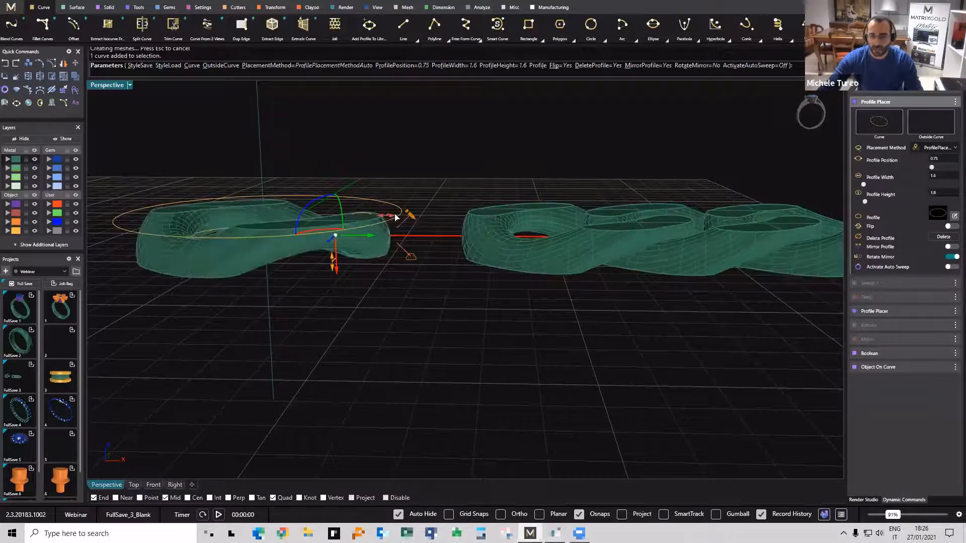
right_click_drag(522, 281, 523, 323)
scroll(526, 327, "up", 3)
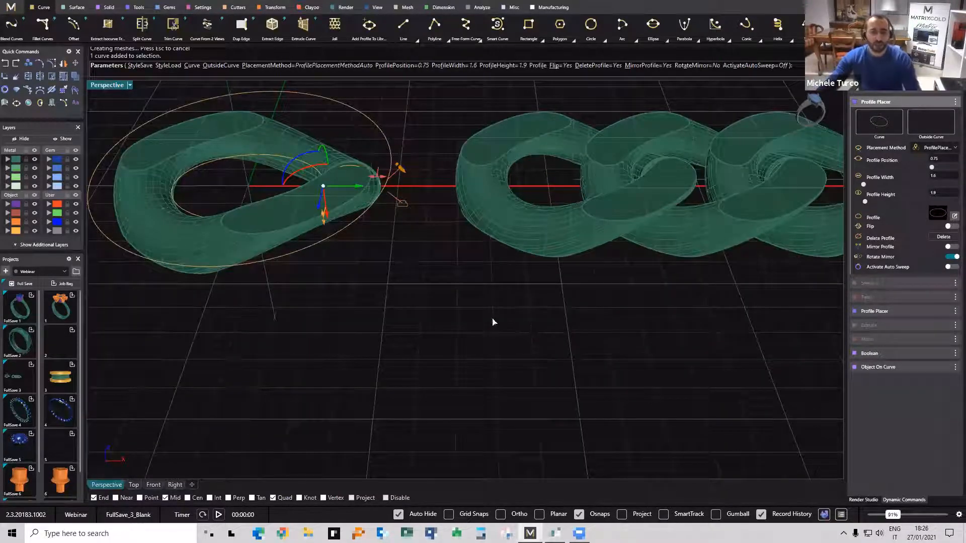
scroll(246, 227, "down", 2)
right_click(245, 227)
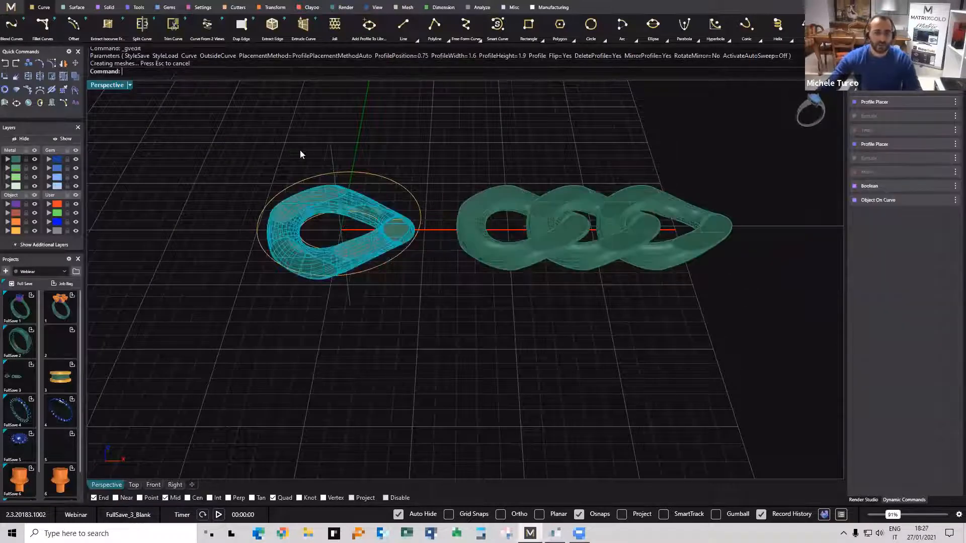
Start a new empty document without saving the changes to the chain file.
left_click(11, 7)
left_click(60, 36)
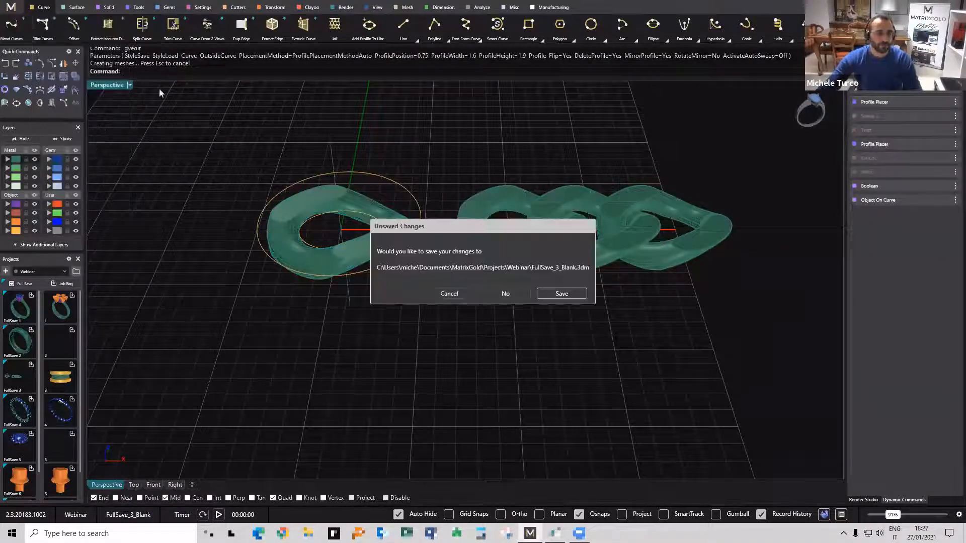
left_click(505, 294)
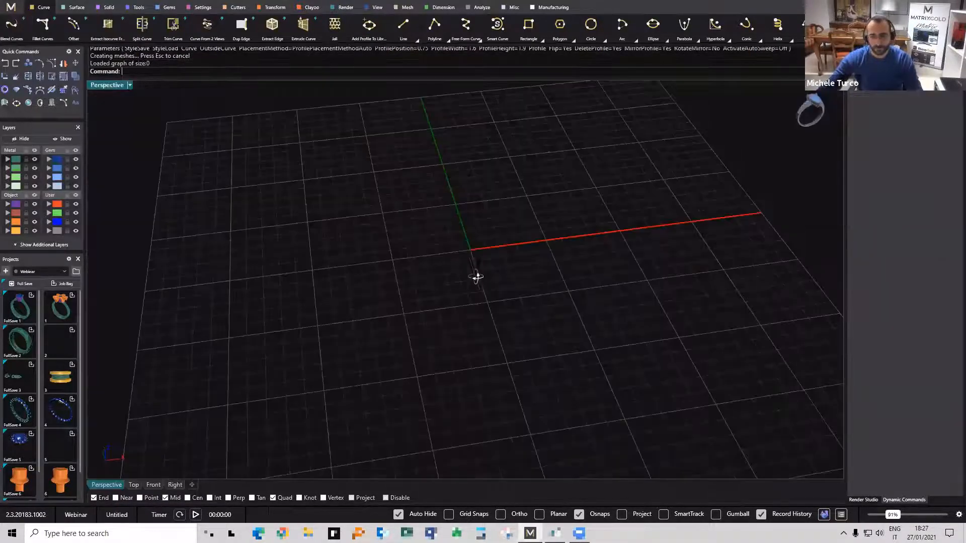
right_click_drag(476, 277, 480, 229)
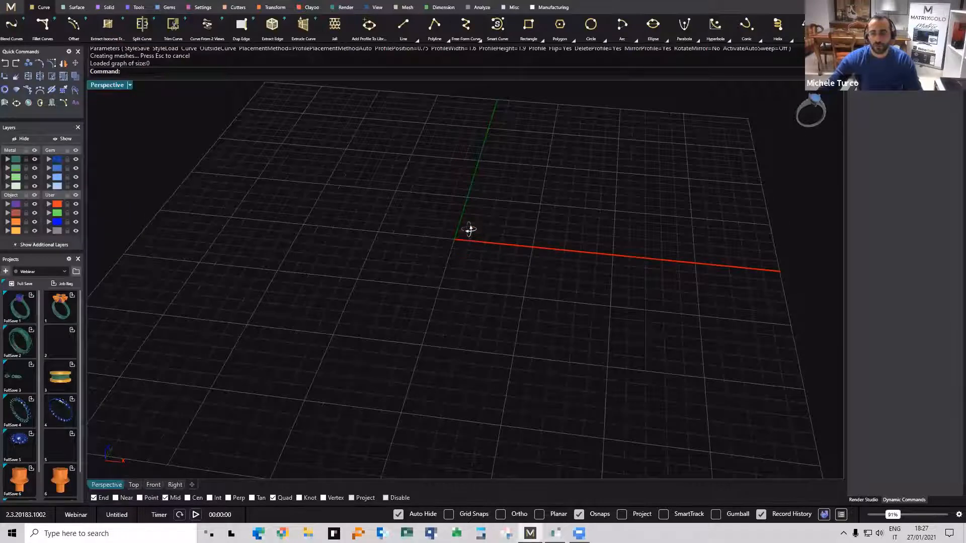
right_click_drag(469, 230, 484, 216)
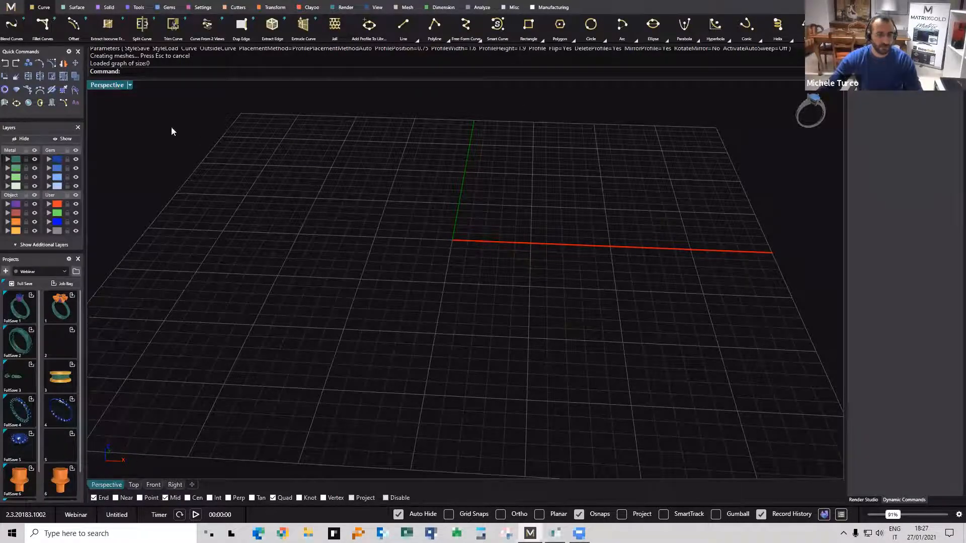
Draw a vertical line in the Front view, centred on the origin with the BothSides option.
right_click_drag(171, 131, 193, 129)
double_click(118, 86)
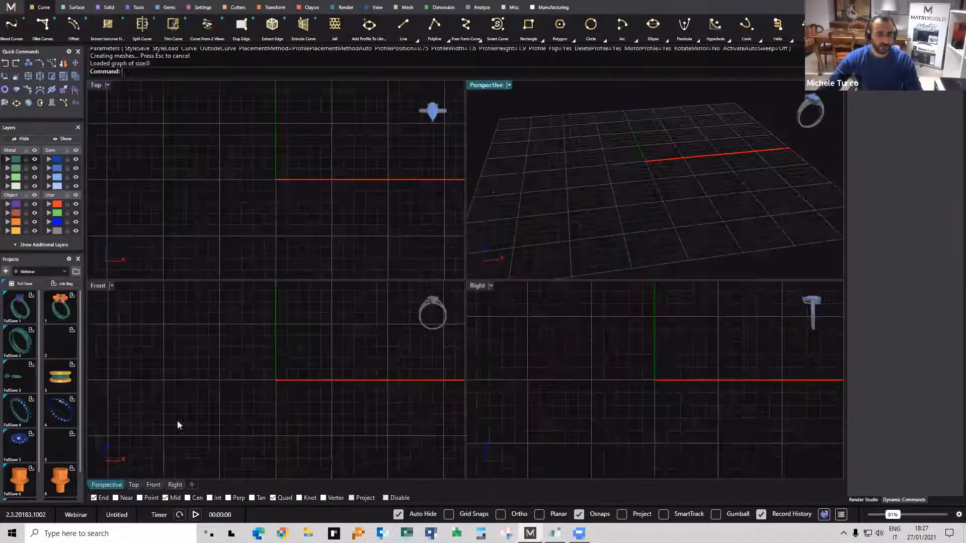
scroll(272, 249, "down", 6)
scroll(256, 349, "down", 10)
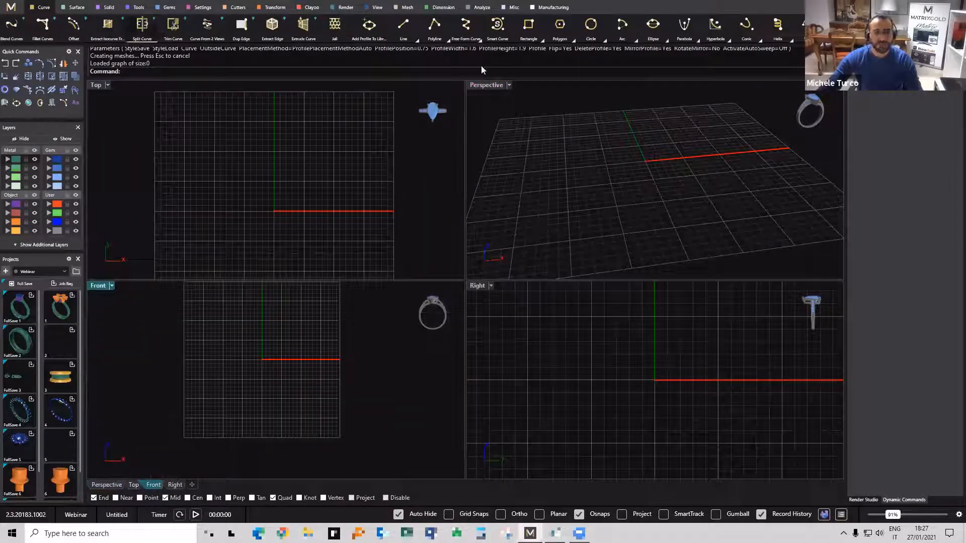
left_click(402, 25)
right_click_drag(279, 365, 287, 379)
left_click(270, 373)
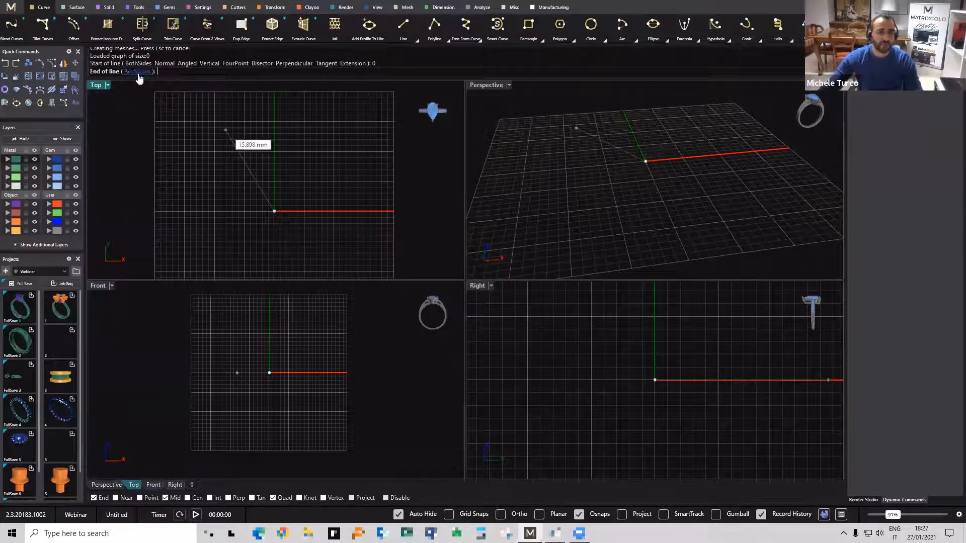
left_click(138, 74)
left_click(277, 331, "shift")
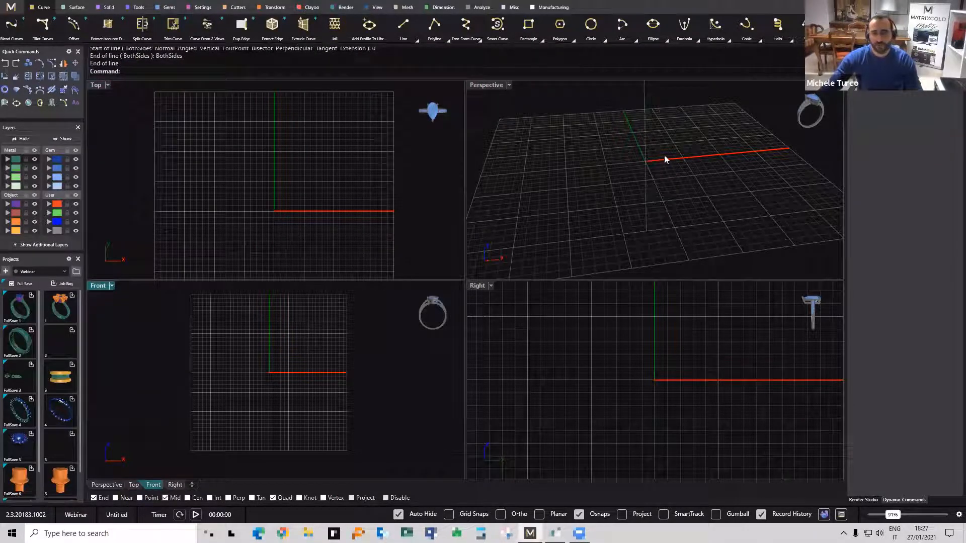
Place a profile on the vertical line with Profile Placer and set its Profile Position to 0.5.
double_click(484, 85)
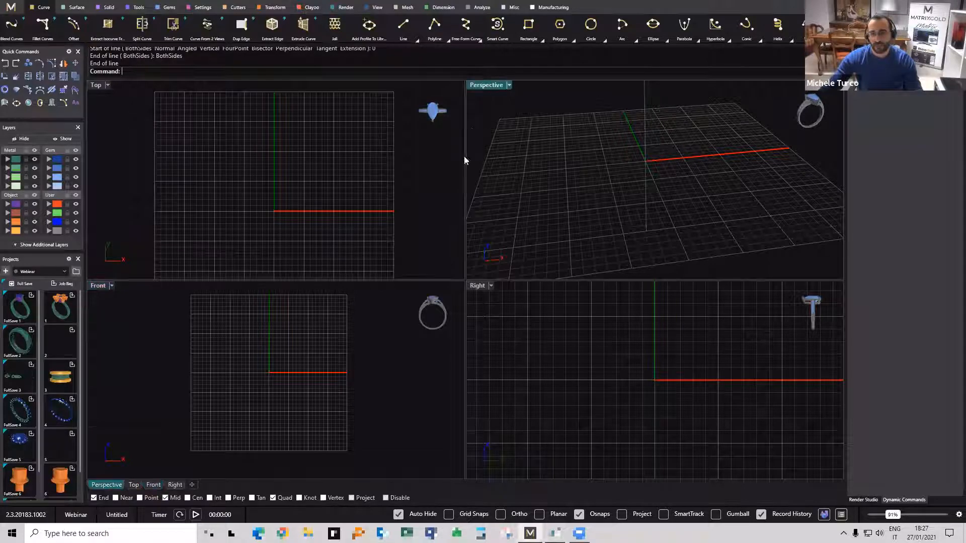
right_click_drag(416, 196, 205, 140)
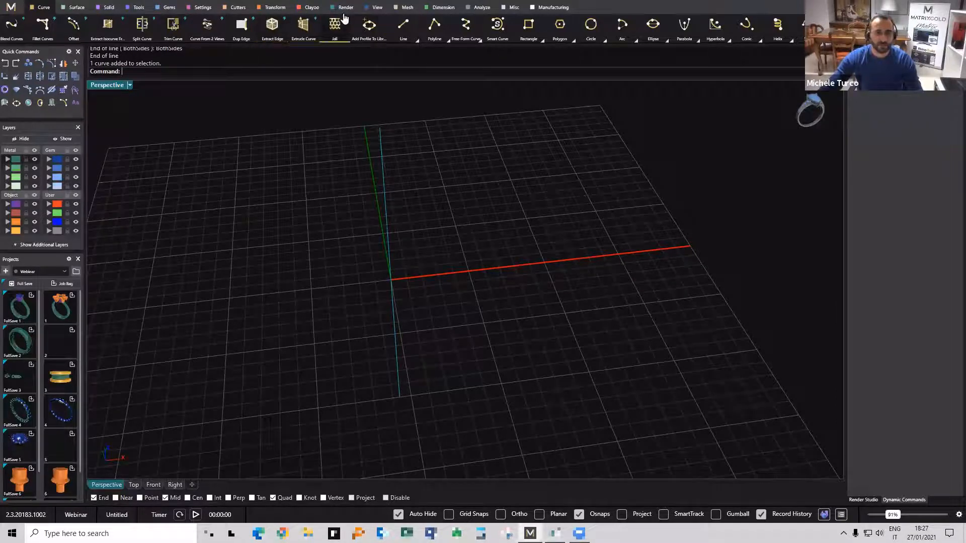
right_click_drag(398, 285, 362, 286)
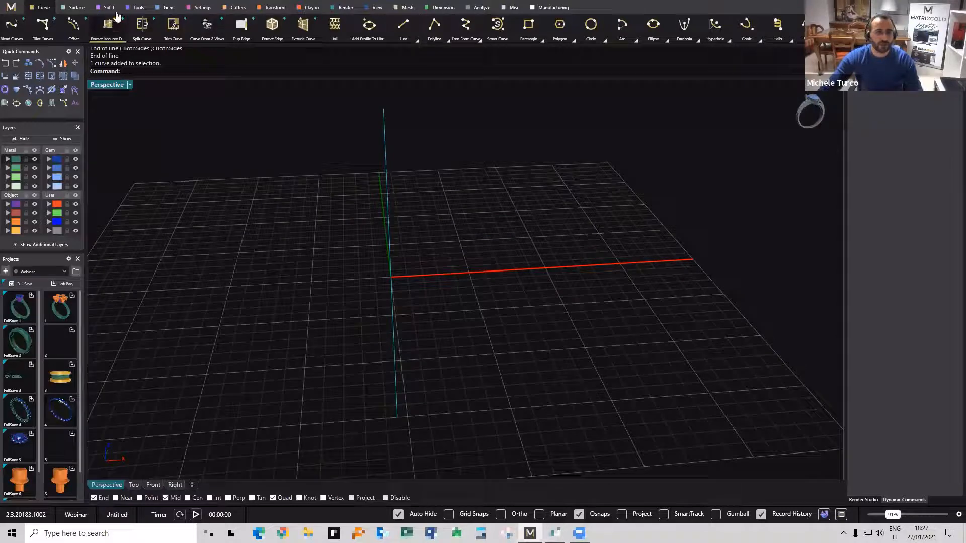
left_click(137, 8)
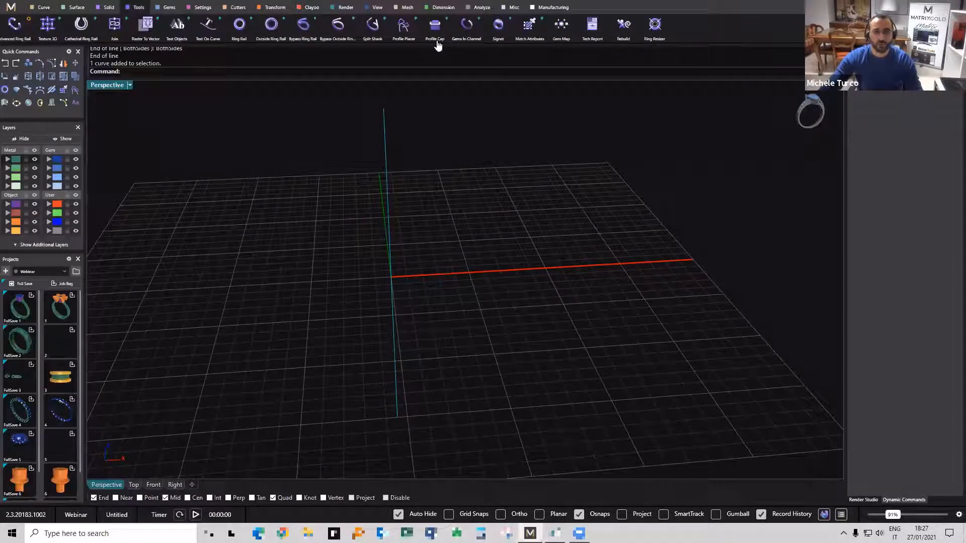
left_click(403, 28)
right_click_drag(478, 278, 410, 402)
left_click(409, 302)
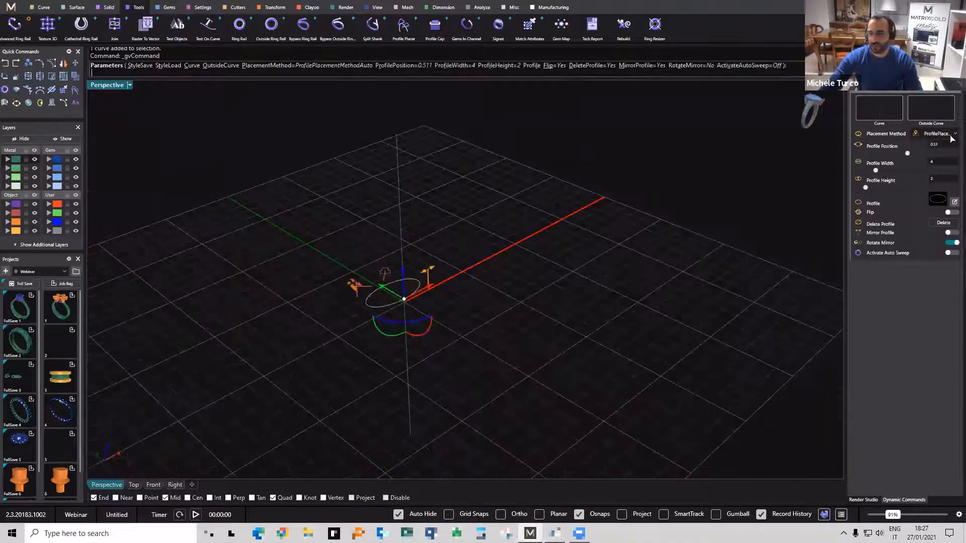
type(".5")
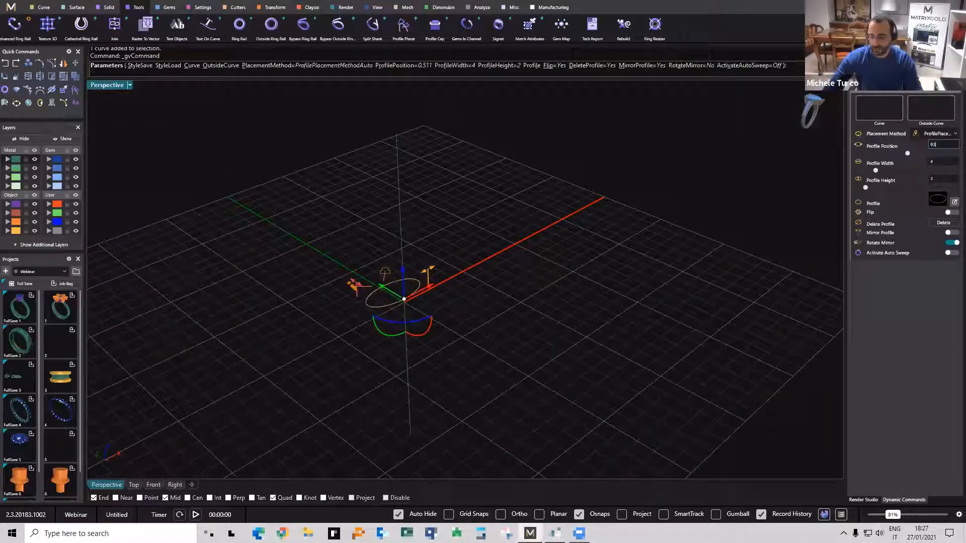
key("Return")
Enlarge the placed profile to a Profile Height of 4.8 mm and a Profile Width of 6.8 mm.
right_click_drag(400, 358, 331, 302)
left_click_drag(355, 308, 275, 281)
right_click_drag(460, 328, 312, 306)
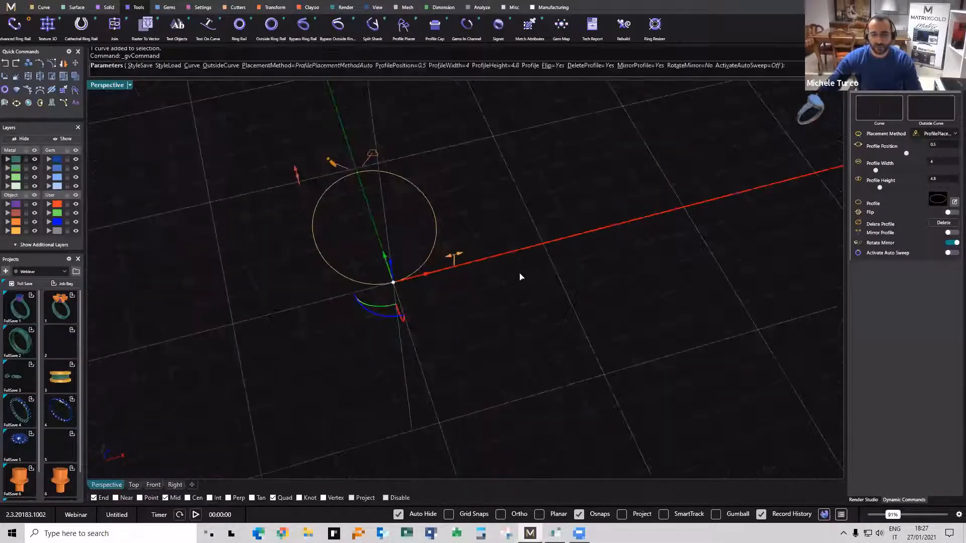
left_click_drag(458, 256, 539, 241)
right_click_drag(460, 257, 328, 301)
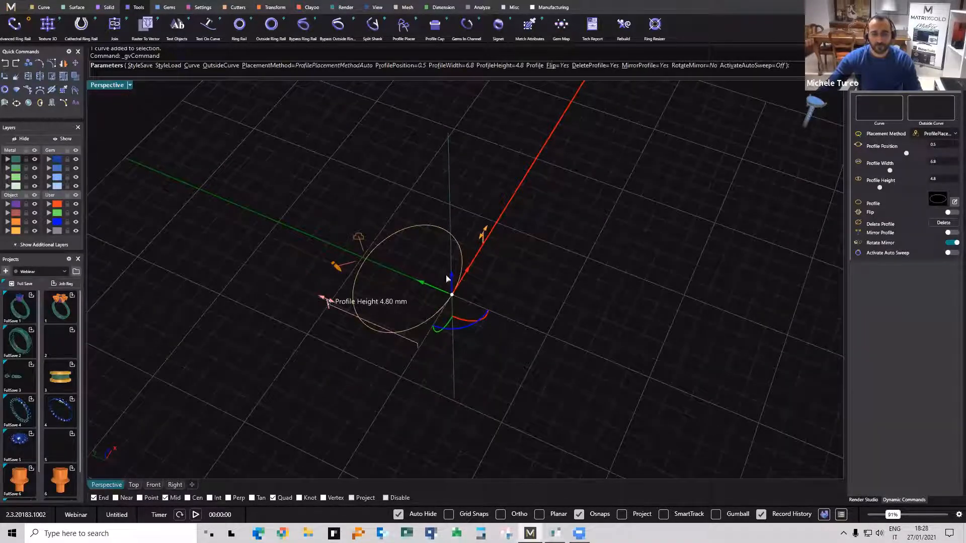
Inspect the placed profile from several angles and check its outline in the Profile Editor.
right_click_drag(568, 239, 442, 282)
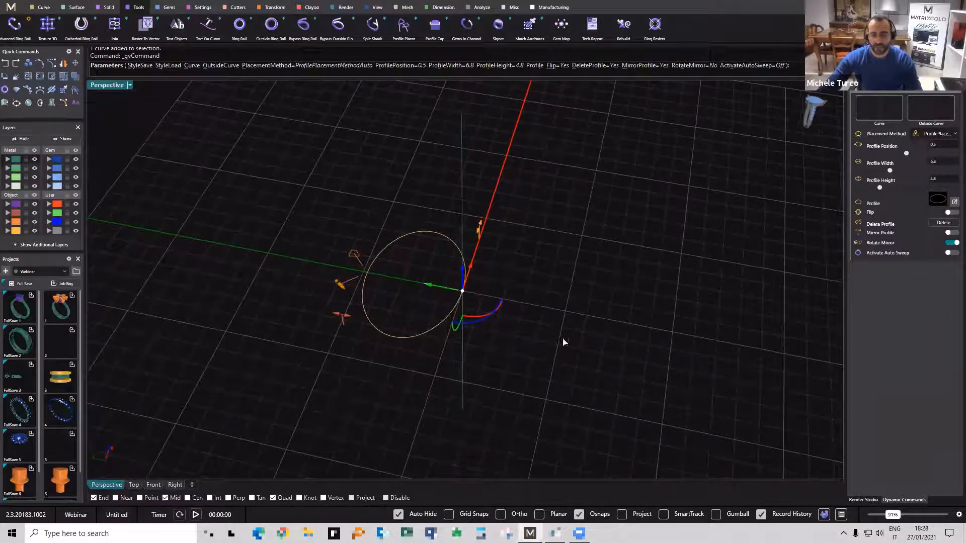
right_click_drag(563, 342, 417, 266)
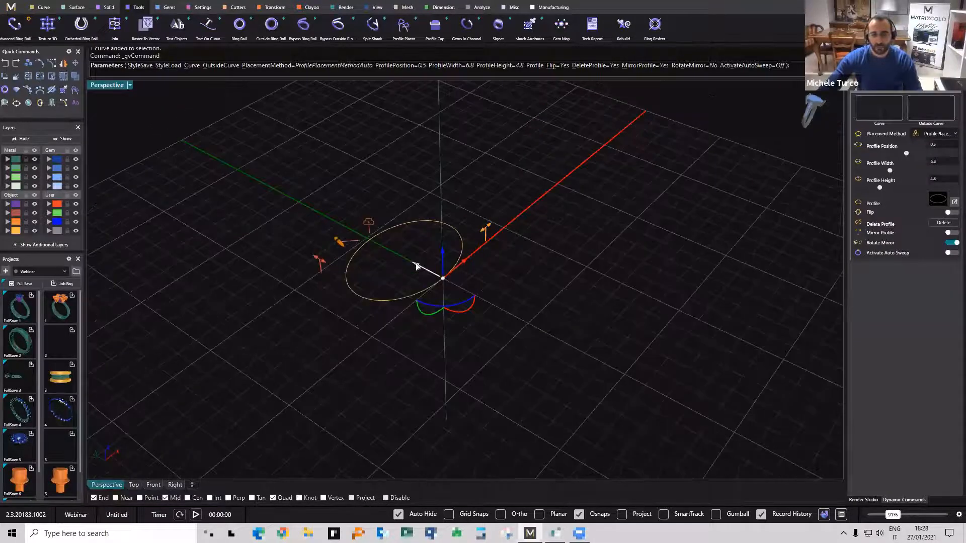
mouse_move(321, 265)
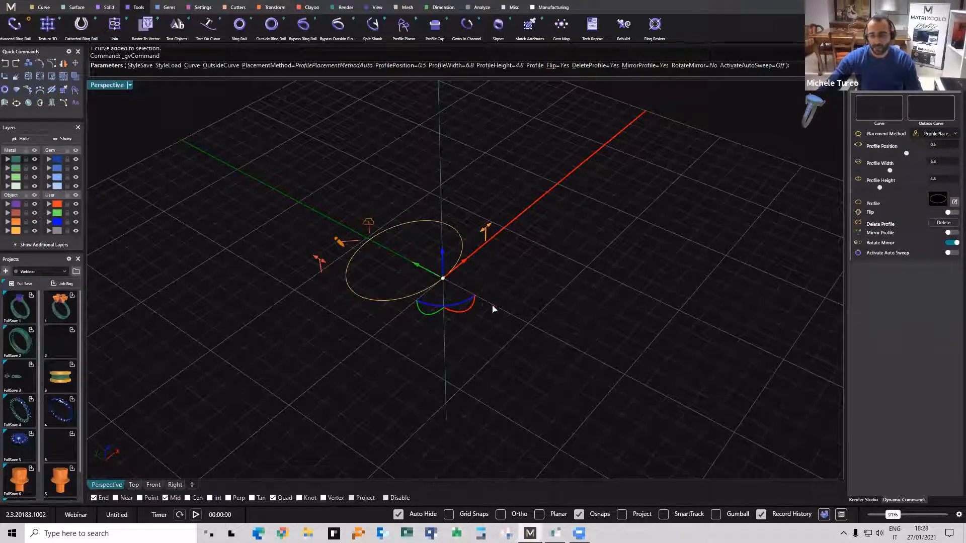
right_click_drag(433, 306, 426, 306)
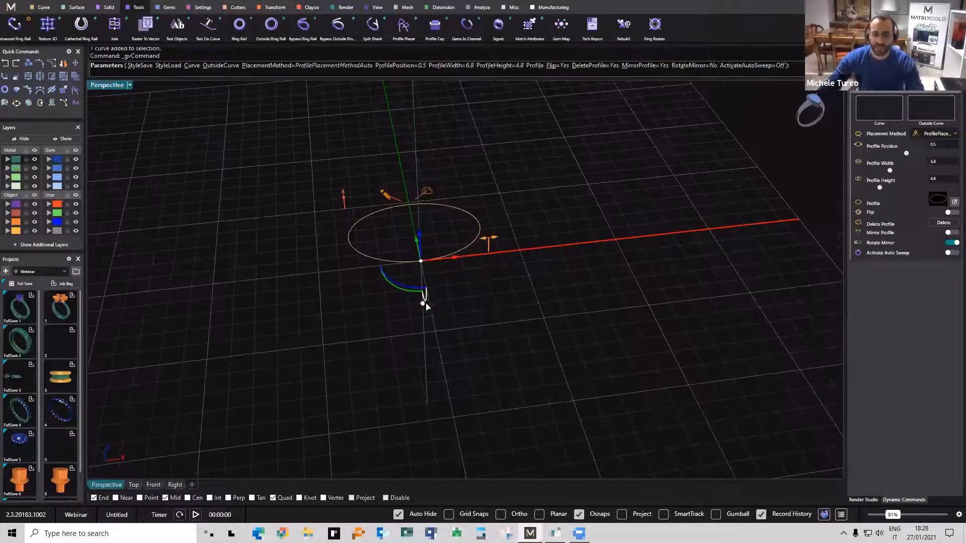
right_click_drag(456, 274, 455, 273)
right_click_drag(353, 207, 370, 205)
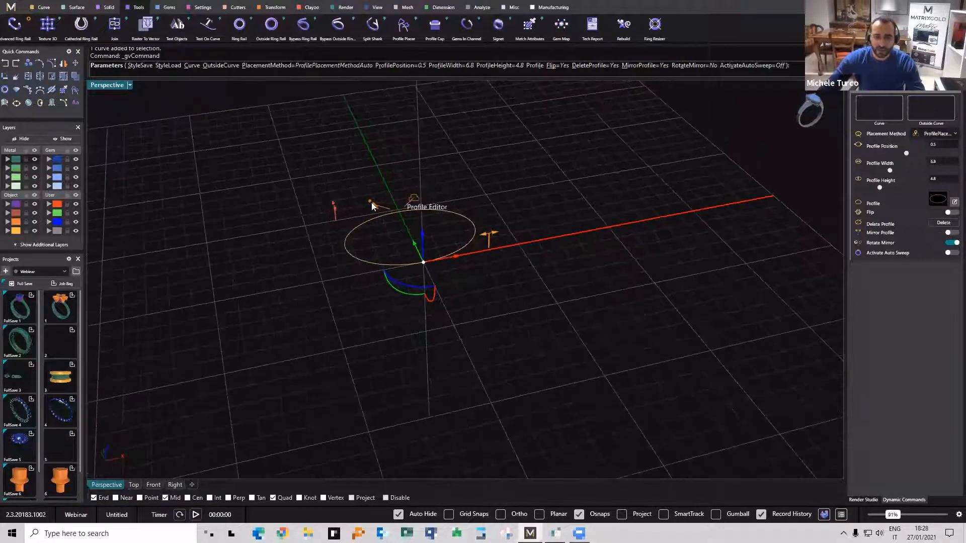
left_click(371, 203)
scroll(485, 252, "down", 4)
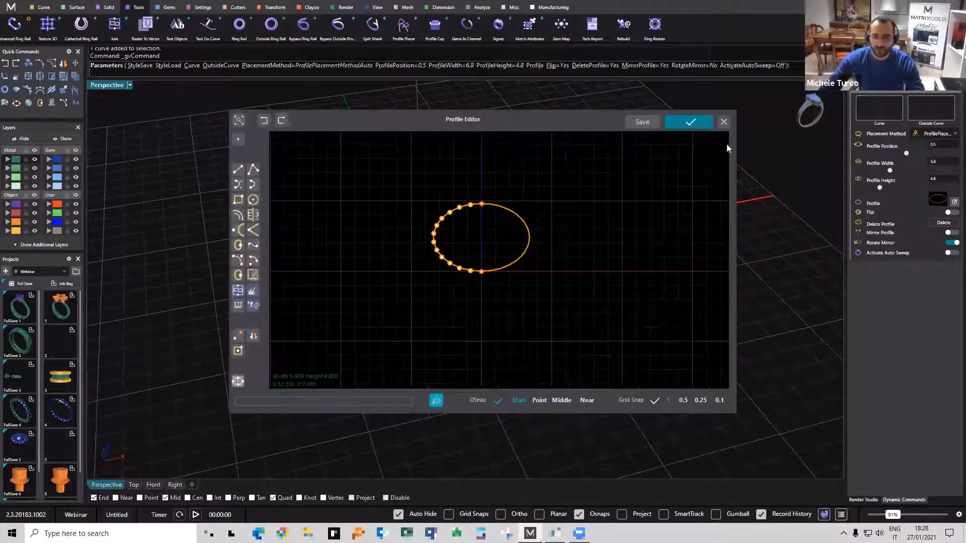
left_click(690, 122)
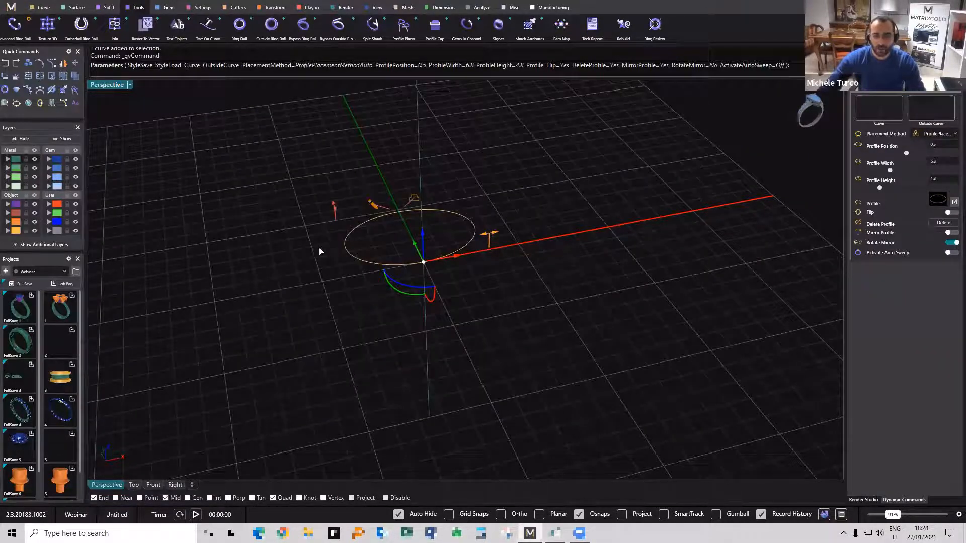
Reduce the Profile Height of the placed oval profile to 4 mm.
right_click_drag(320, 251, 327, 254)
mouse_move(316, 248)
left_mouse_down()
mouse_move(309, 240)
mouse_move(327, 256)
left_mouse_up()
mouse_move(313, 250)
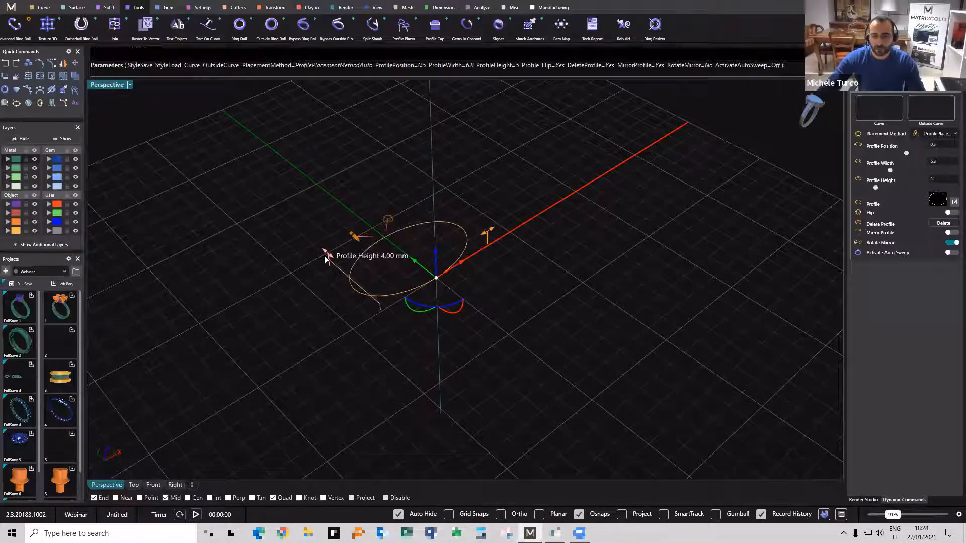
In the Profile Editor, set Grid Snap to 0.5, move the oval down so its centre sits on the origin, and accept.
left_click(356, 241)
left_click_drag(540, 122, 743, 126)
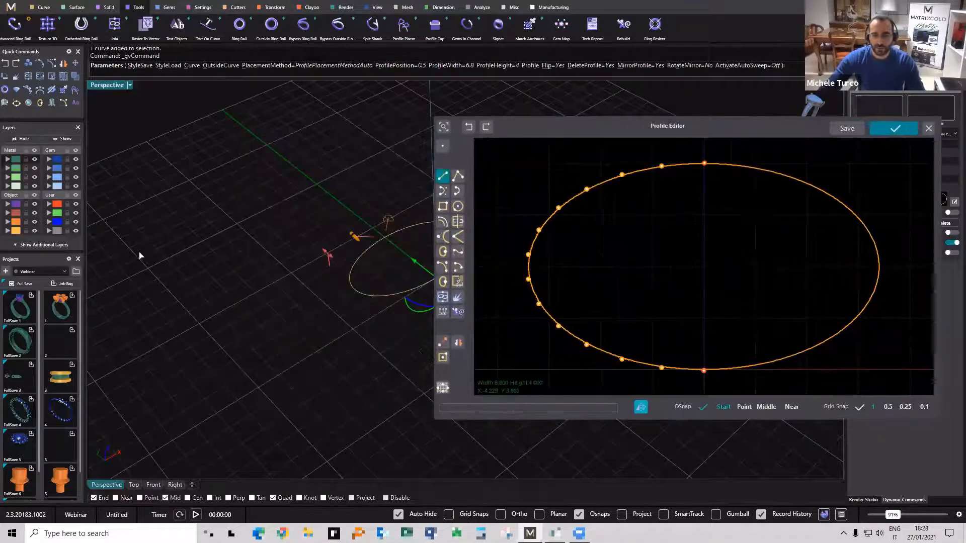
scroll(255, 271, "down", 5)
right_click_drag(218, 220, 304, 254, "shift")
scroll(304, 255, "up", 5)
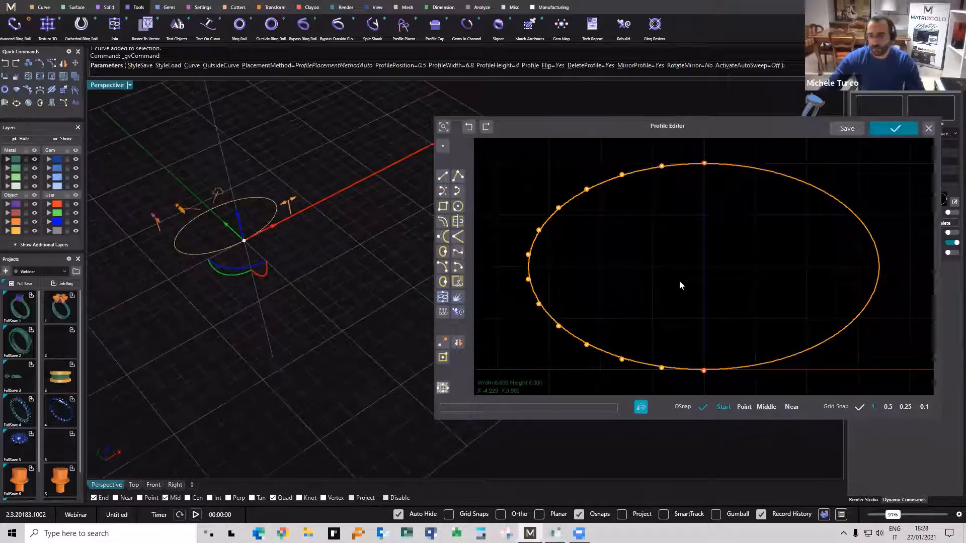
scroll(692, 280, "down", 3)
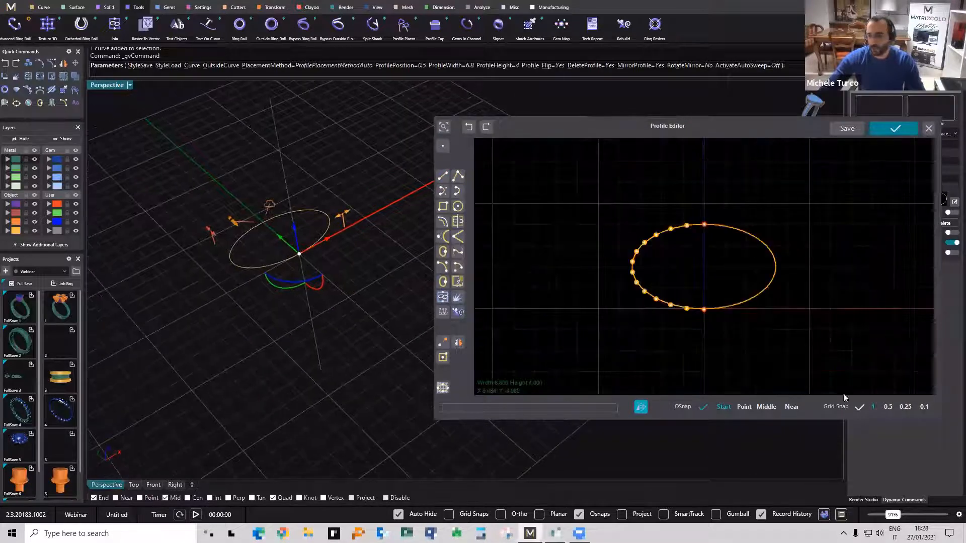
left_click(887, 406)
left_click_drag(762, 292, 770, 328)
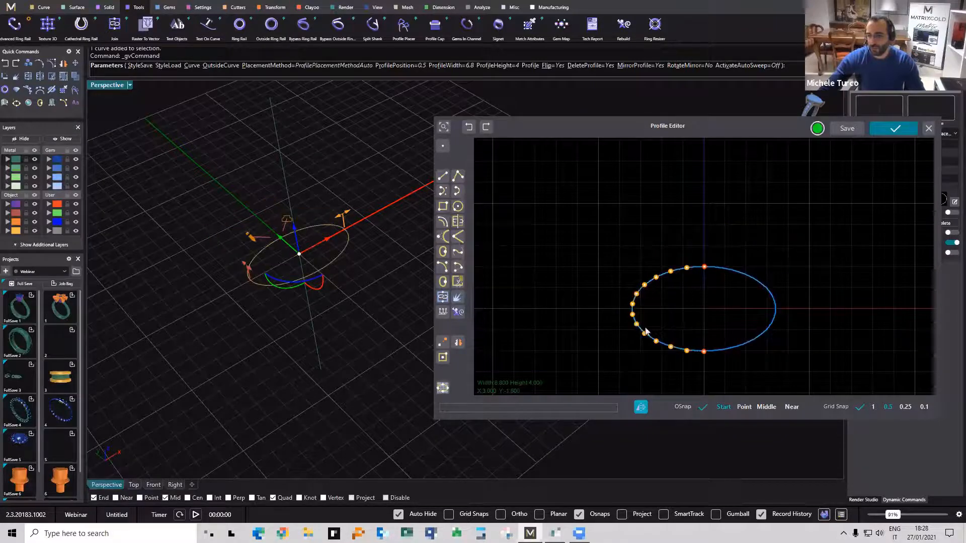
left_click(893, 129)
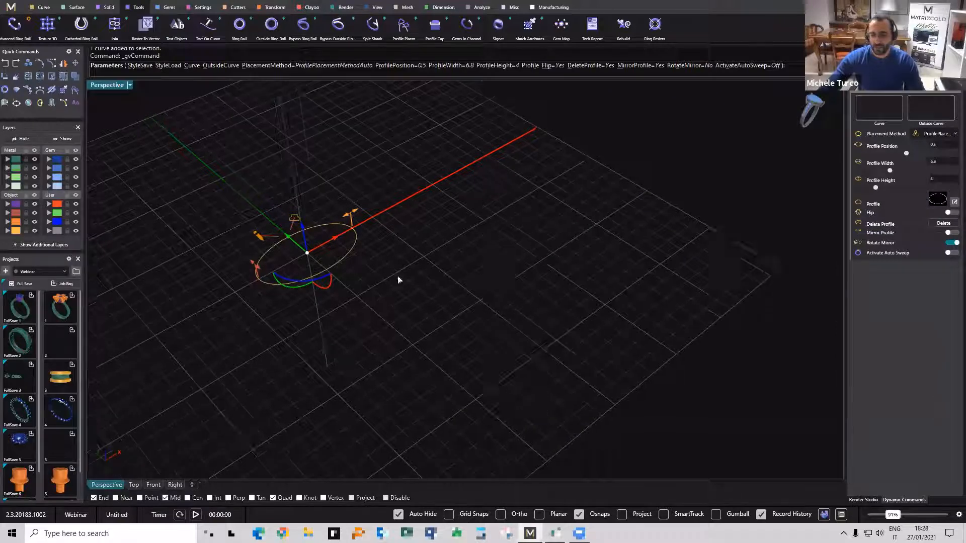
Set the centred profile's Profile Height to 5.2 mm and accept its placement on the vertical line.
right_click_drag(309, 268, 382, 252, "shift")
scroll(381, 252, "up", 4)
left_click_drag(377, 246, 348, 251)
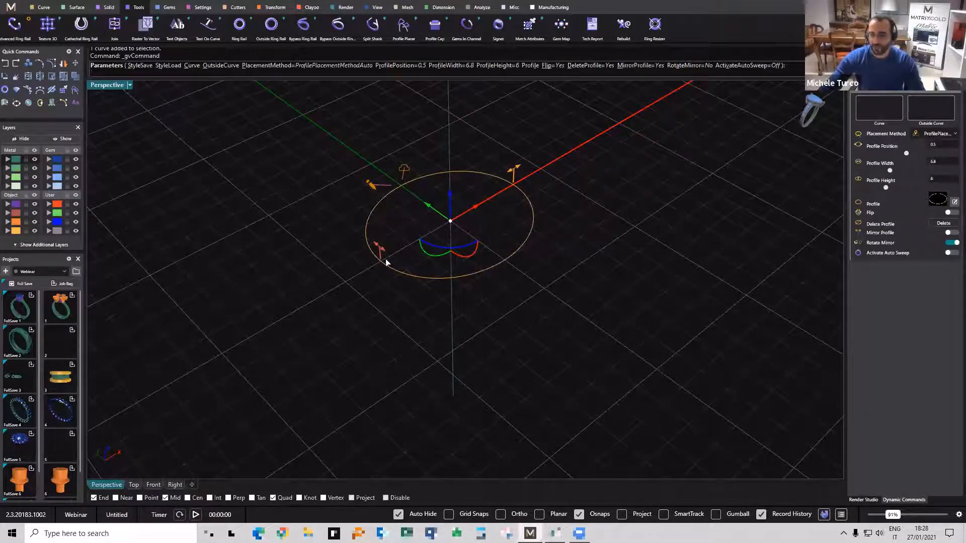
left_click_drag(379, 249, 384, 252)
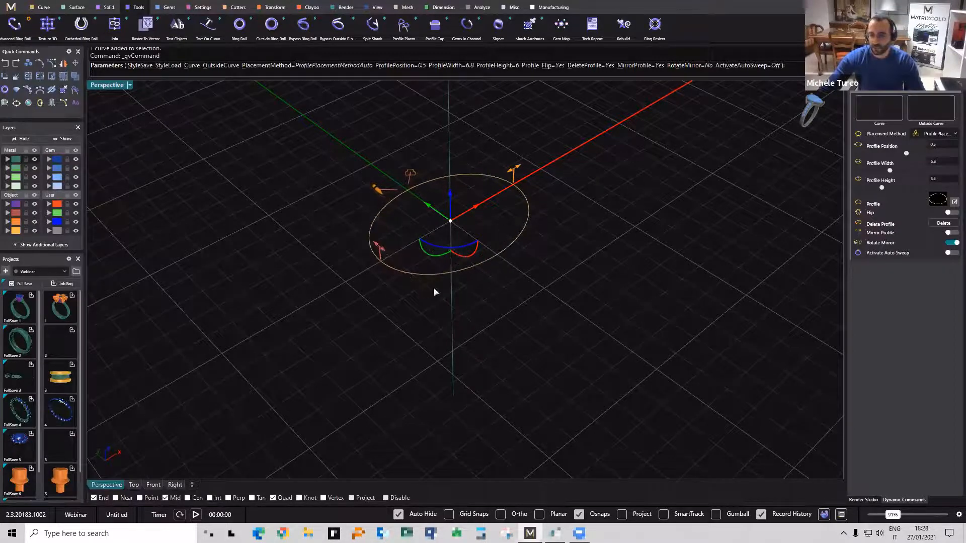
right_click_drag(551, 254, 483, 198)
right_click_drag(556, 302, 453, 229)
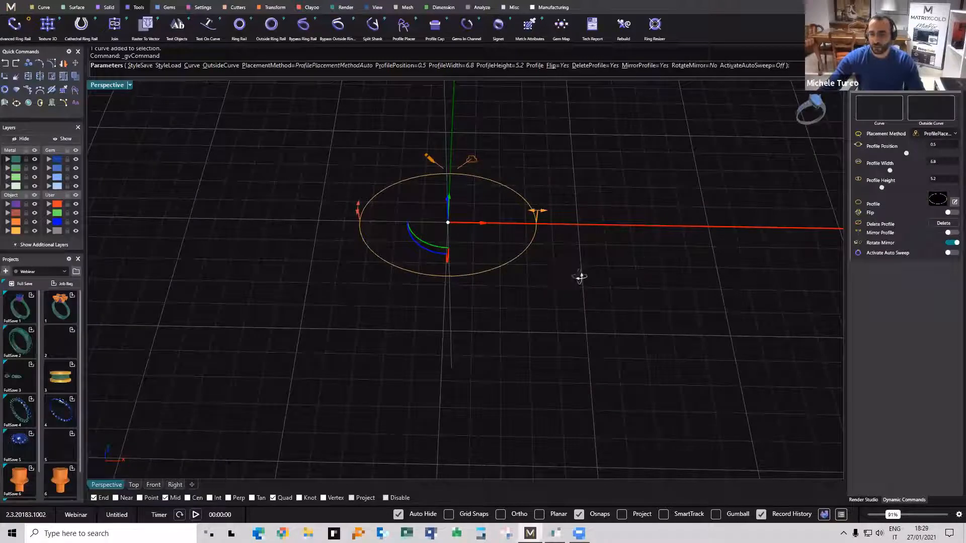
right_click_drag(580, 277, 454, 218)
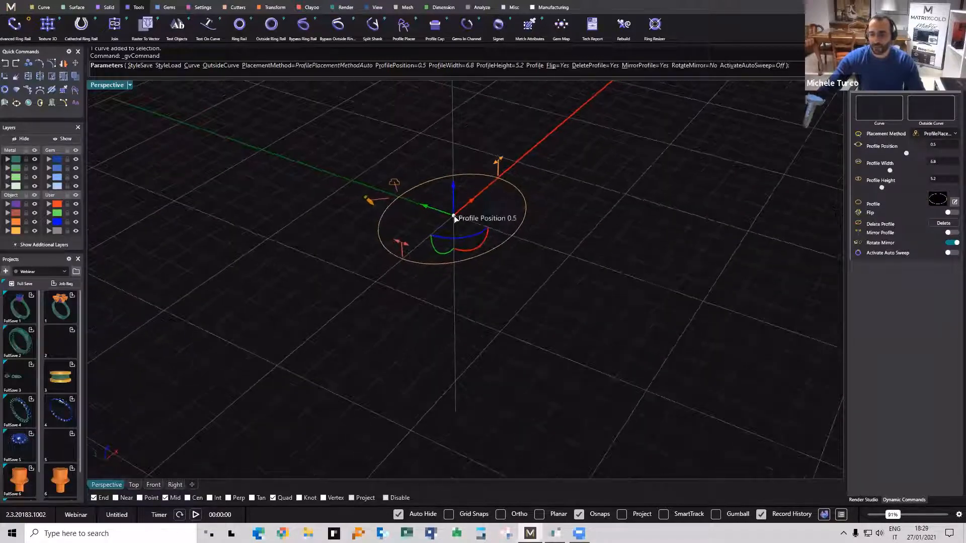
right_click_drag(466, 272, 515, 243)
key("Return")
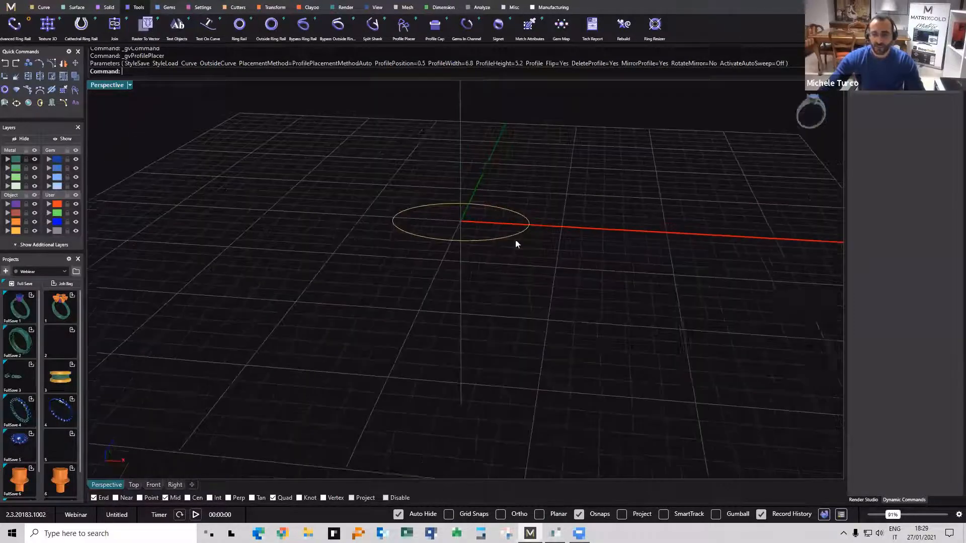
Place a new profile on the oval curve at Profile Position 0.75 and rotate it a quarter turn so it extends outward.
left_click(516, 242)
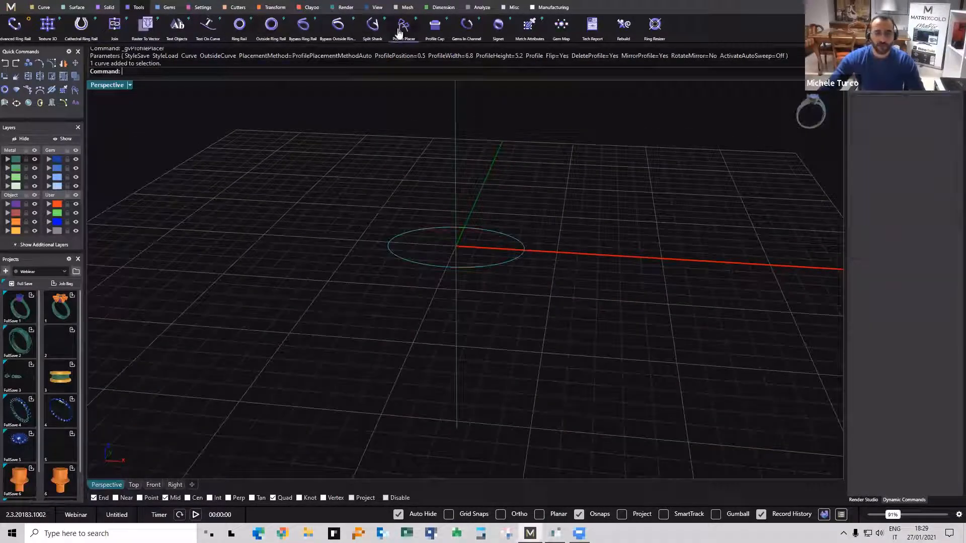
left_click(403, 25)
left_click(519, 260)
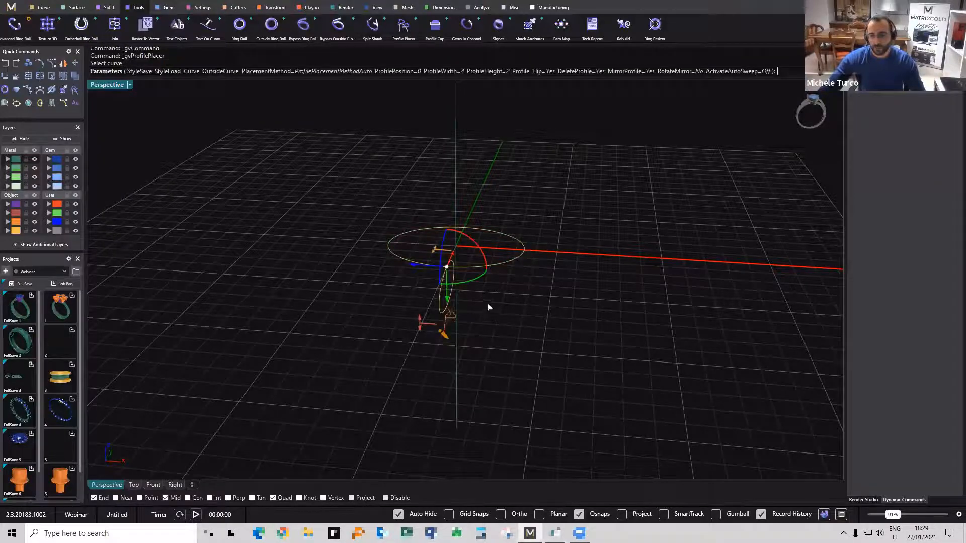
right_click_drag(489, 307, 459, 273)
left_click_drag(469, 273, 551, 232)
right_click_drag(536, 256, 559, 239)
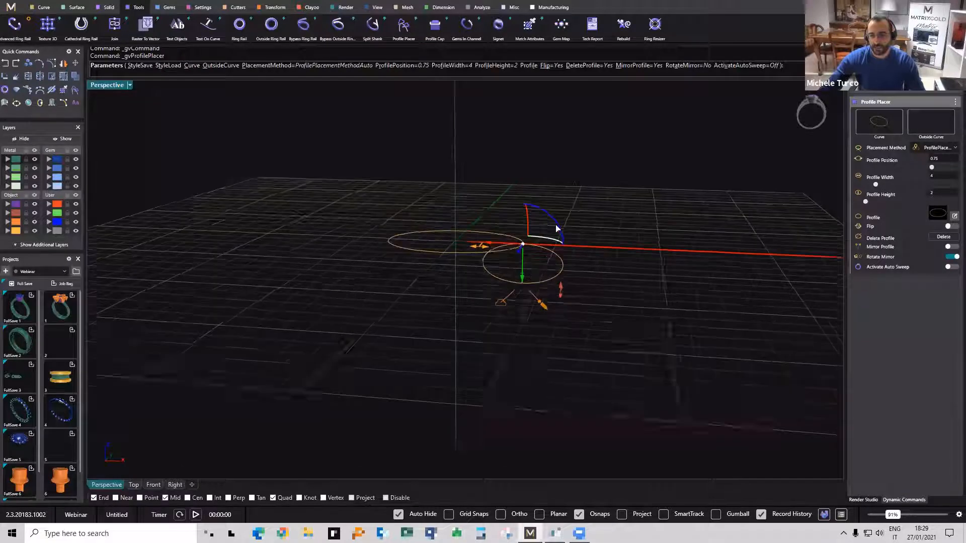
left_click(557, 226)
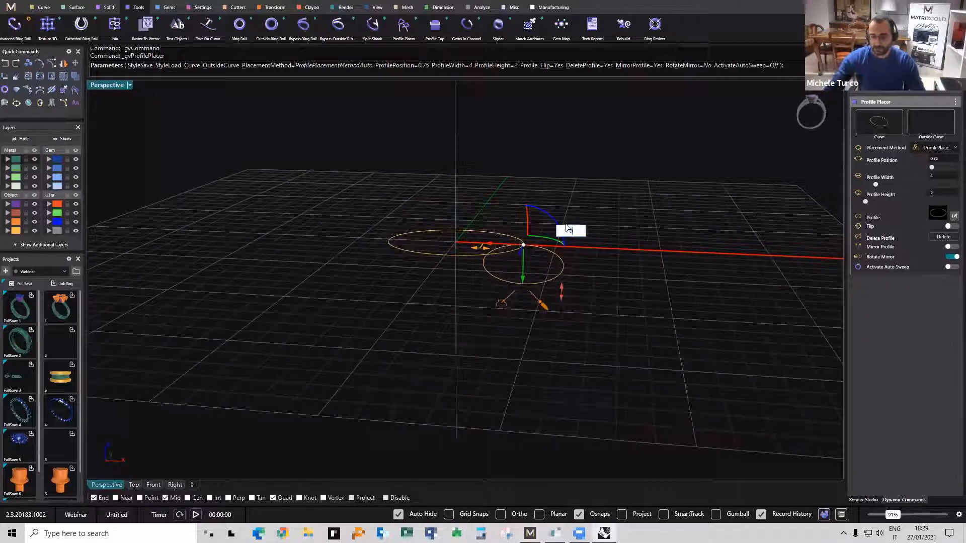
key("Return")
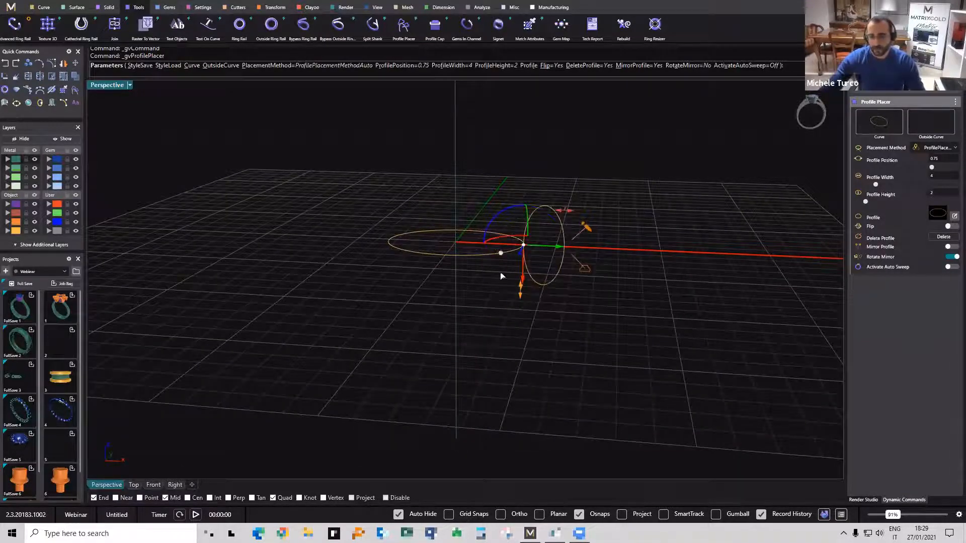
Reduce the Profile Width of the outward-facing profile to about 2.1 mm and accept its placement on the oval curve.
scroll(501, 276, "up", 3)
left_click_drag(533, 281, 542, 238)
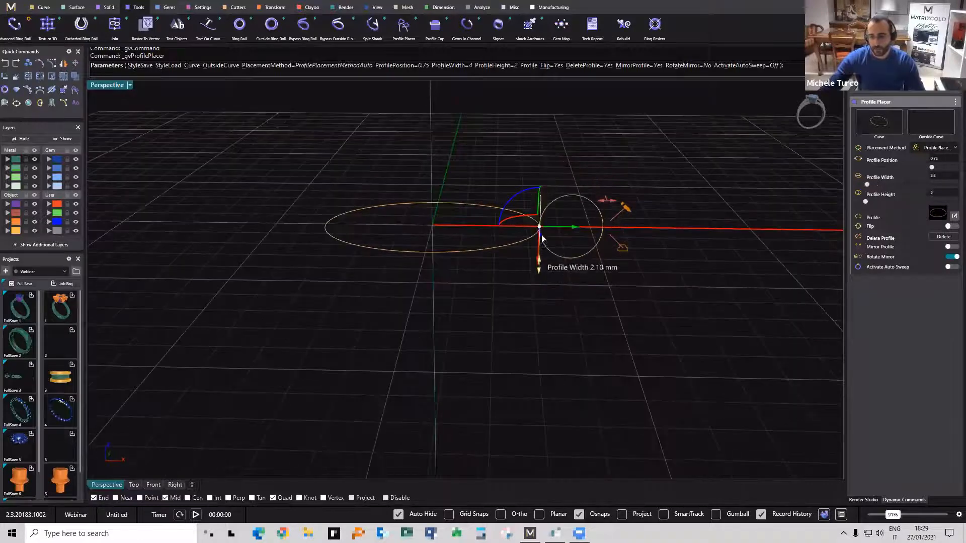
key("Return")
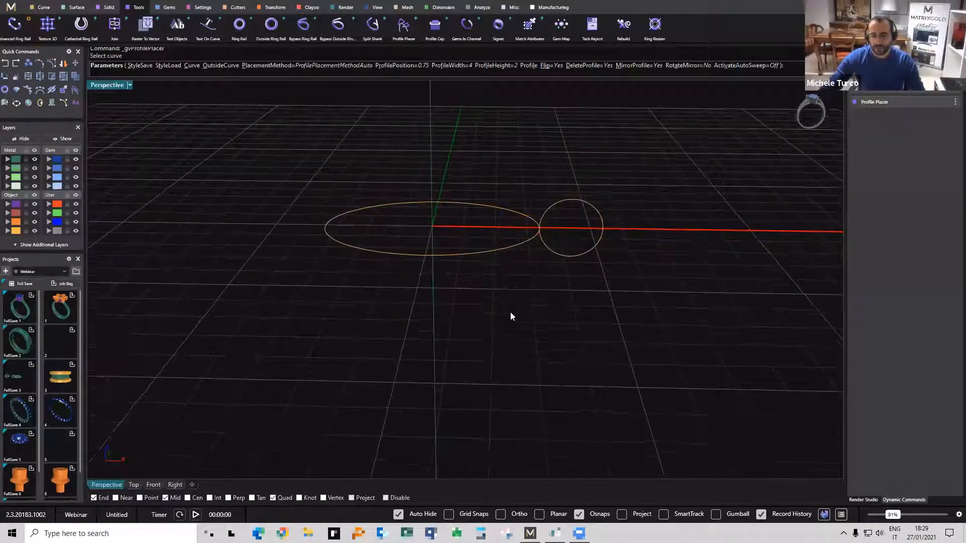
Create a Sweep 1 surface using the oval curve as the rail and the small round curve as the profile, and accept it.
right_click_drag(510, 312, 459, 289)
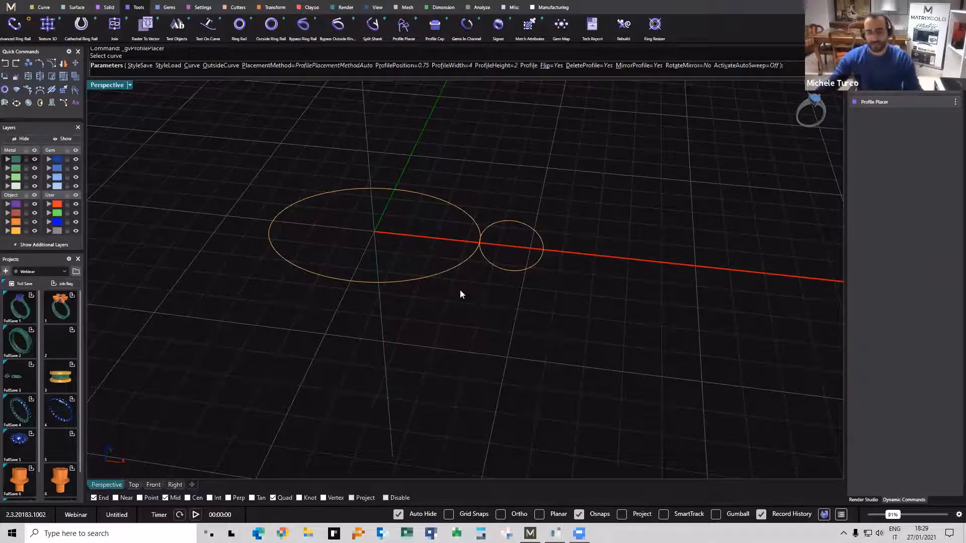
scroll(476, 276, "down", 3)
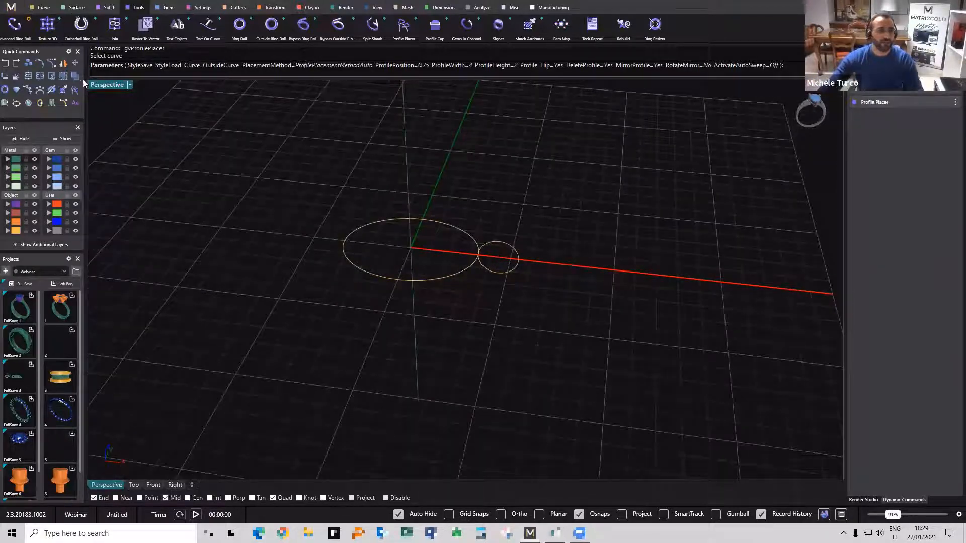
left_click(75, 7)
left_click(104, 24)
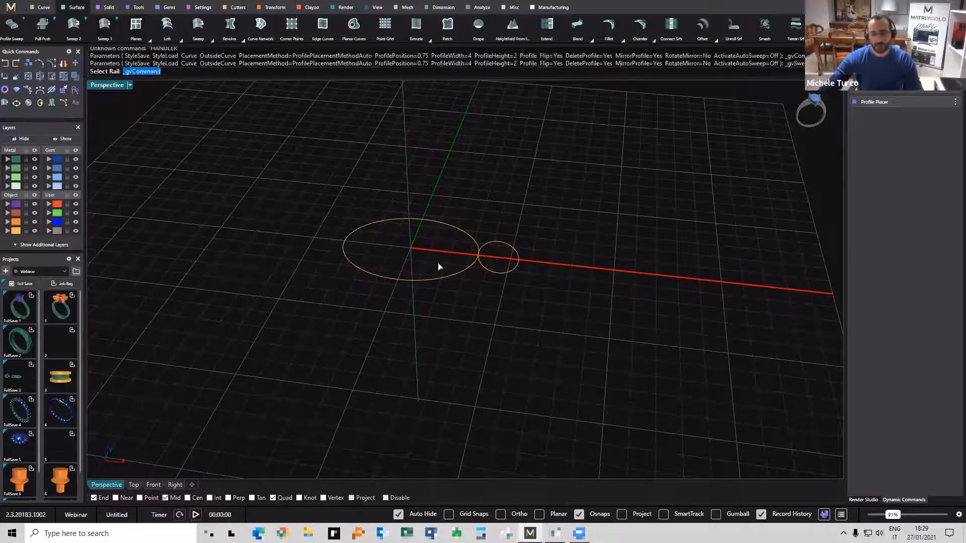
left_click(444, 281)
left_click(503, 274)
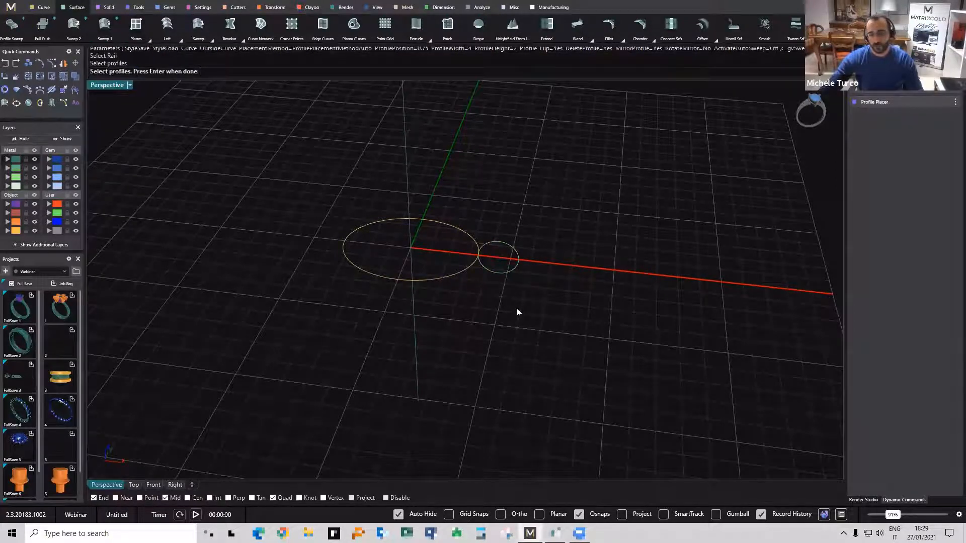
key("Return")
mouse_move(506, 330)
right_mouse_down()
mouse_move(526, 362)
mouse_move(515, 349)
mouse_move(506, 370)
mouse_move(498, 312)
mouse_move(526, 272)
mouse_move(340, 198)
right_mouse_up()
key("Return")
Start a Twist on the swept ring, choosing the bounding-box side at its X-axis end, and set the Initial Point to 0.5.
right_click_drag(441, 315, 453, 269)
left_click(453, 268)
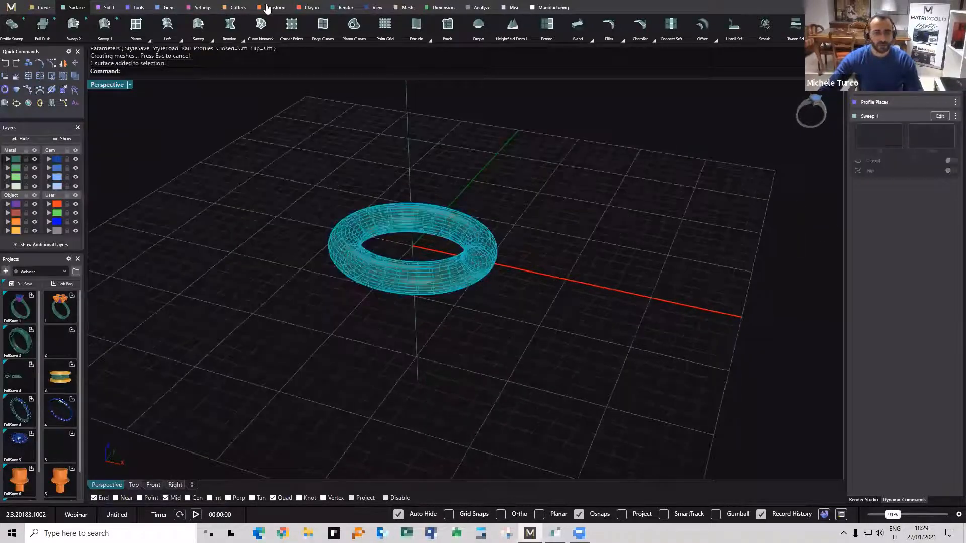
left_click(266, 7)
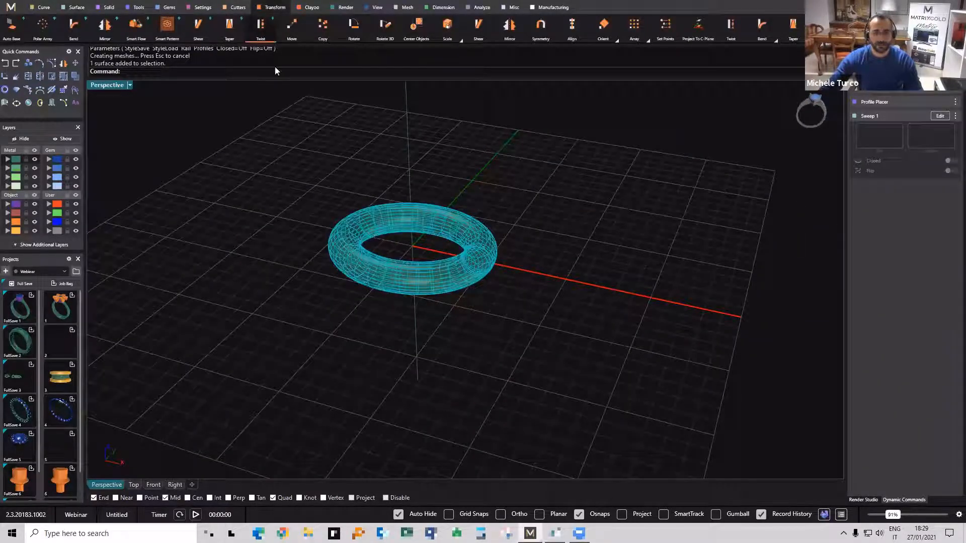
left_click(261, 25)
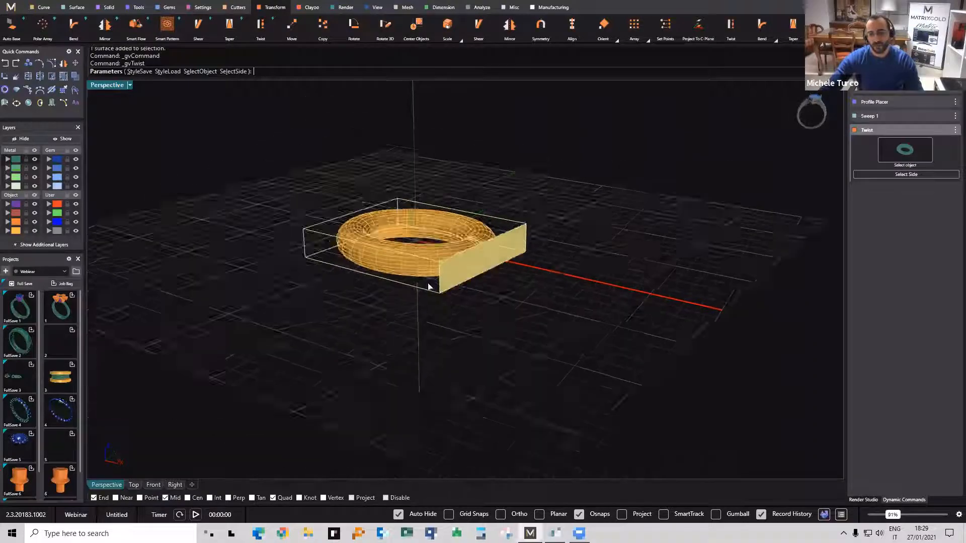
left_click(489, 245)
right_click_drag(428, 287, 402, 322)
right_click_drag(352, 235, 332, 239)
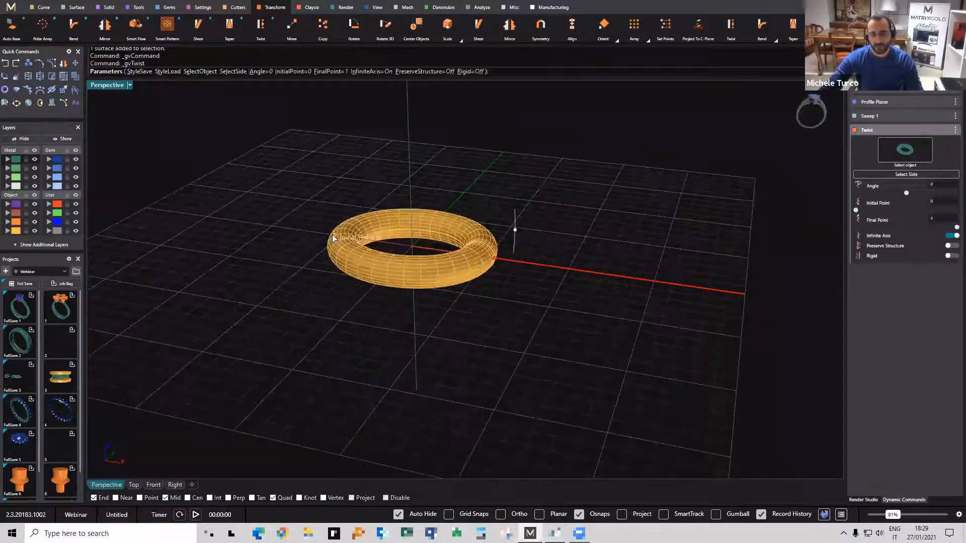
left_click_drag(382, 247, 410, 253)
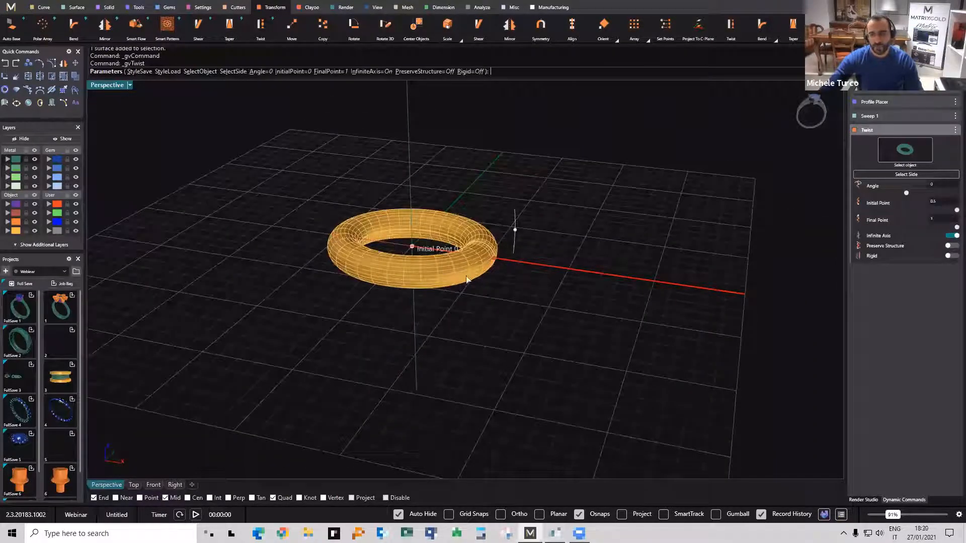
Set the Twist Angle to -35 degrees and accept the twisted link.
right_click_drag(532, 252, 508, 231)
left_click_drag(531, 242, 534, 300)
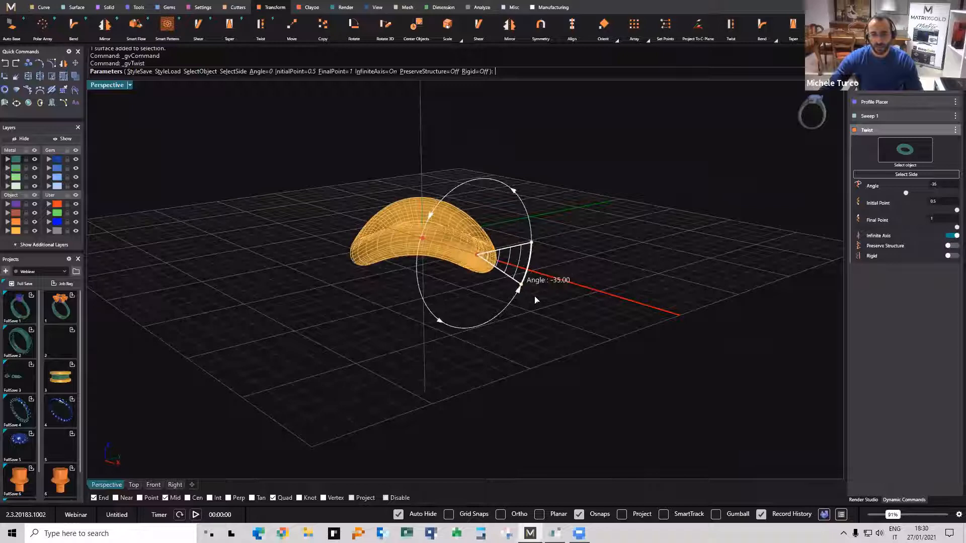
right_click(422, 302)
right_click_drag(479, 372, 307, 259)
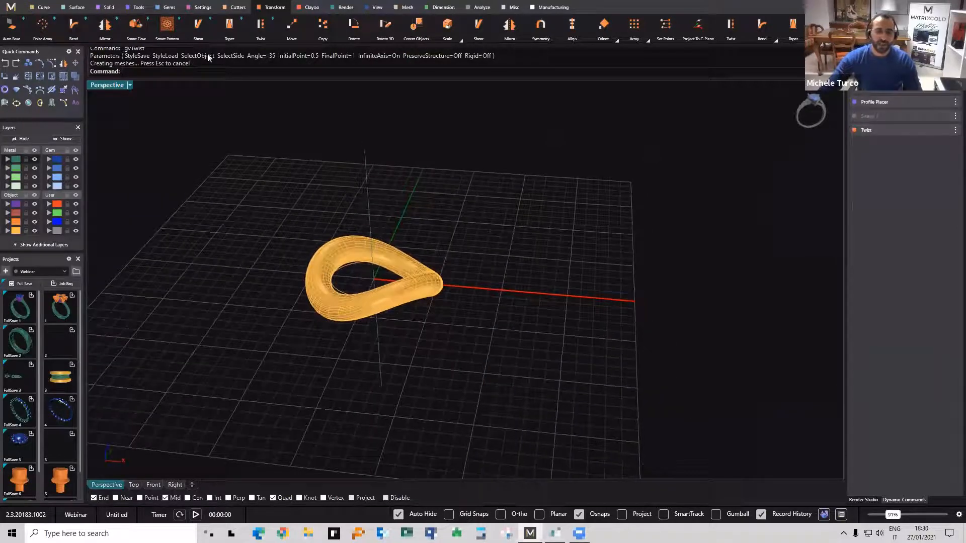
Draw a solid box whose base extends beyond the twisted link on all sides.
left_click(43, 8)
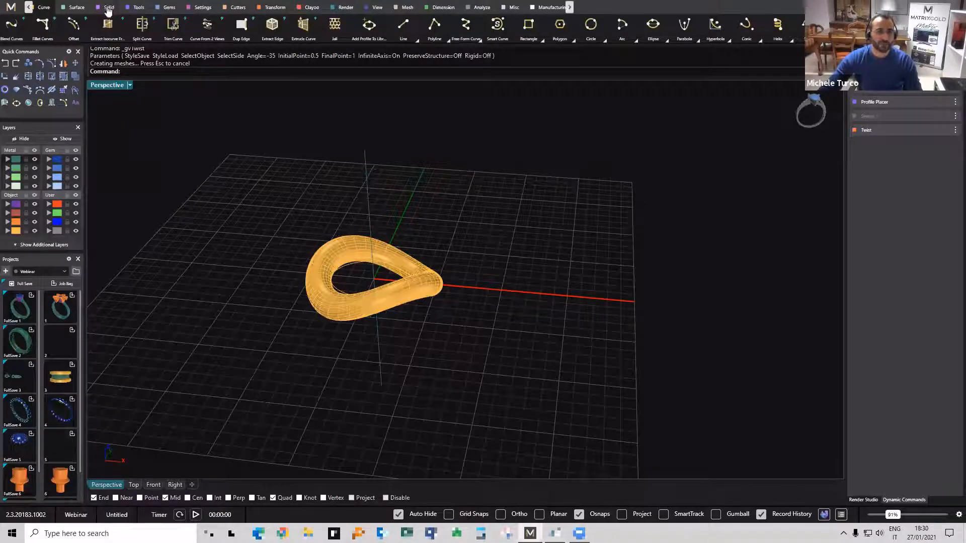
left_click(107, 7)
left_click(245, 24)
left_click(283, 169)
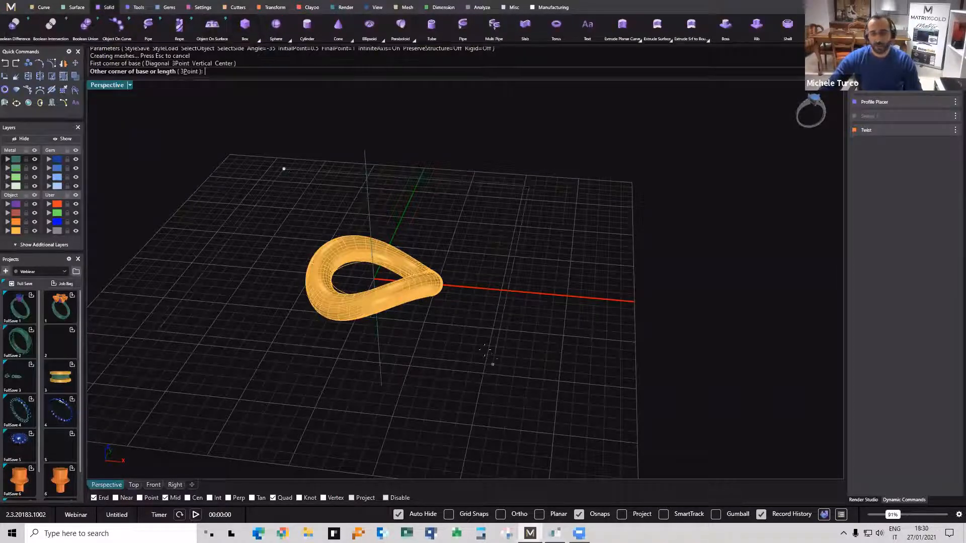
left_click(484, 349)
left_click(476, 293)
Raise the box so that its flat underside cuts across the upper part of the twisted link.
right_click_drag(478, 319, 498, 267)
left_click(460, 246)
left_click_drag(459, 247, 464, 229)
right_click_drag(458, 258, 432, 232)
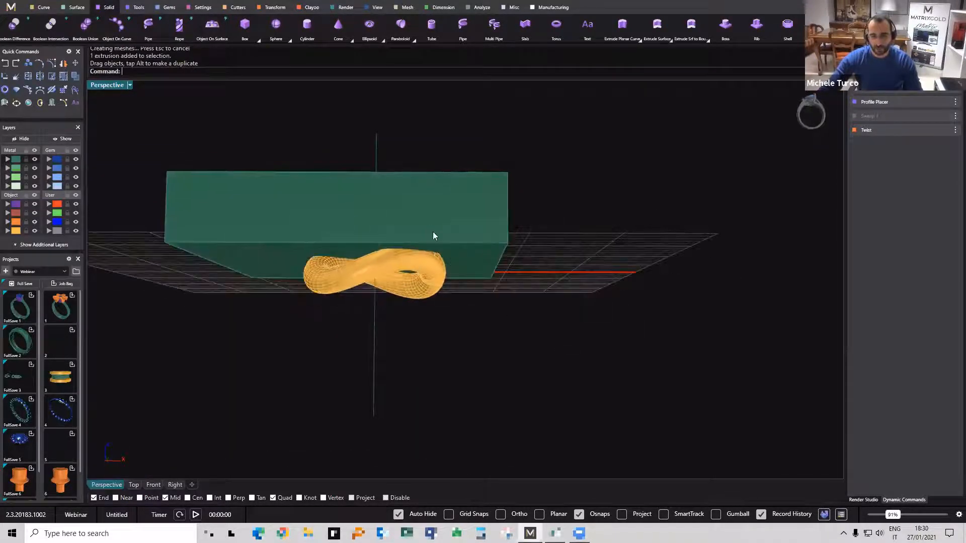
right_click_drag(406, 334, 454, 327)
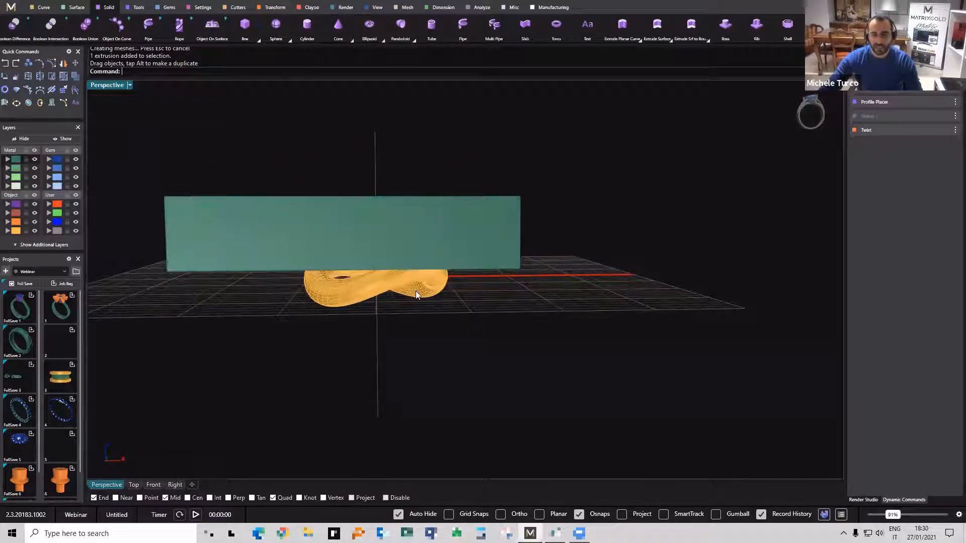
right_click_drag(439, 296, 435, 254)
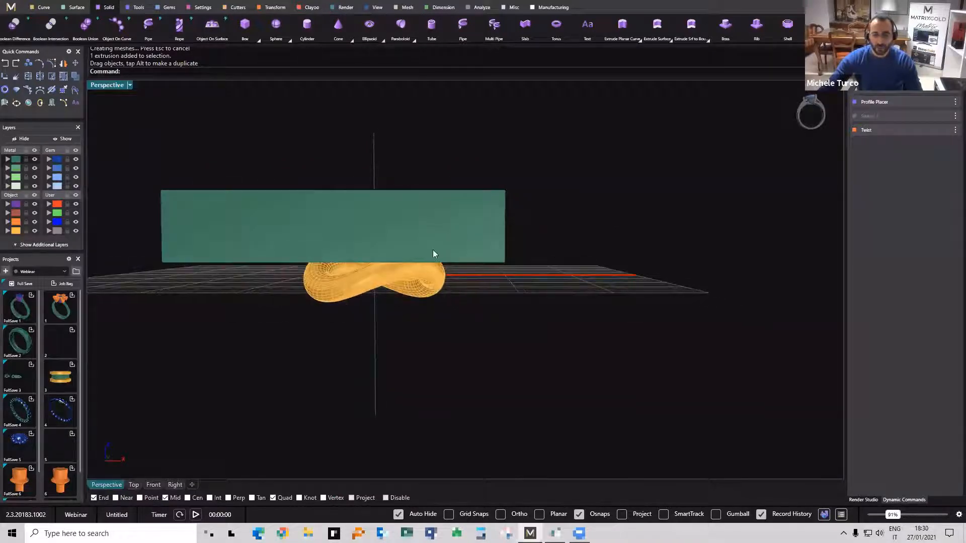
left_click(447, 228)
left_click_drag(445, 237, 442, 229)
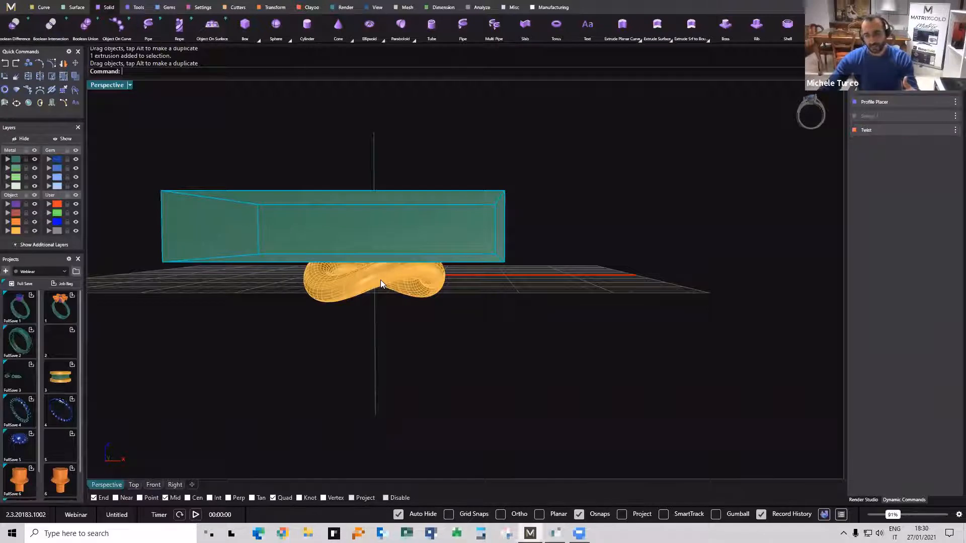
Delete the solid box above the link.
right_click_drag(380, 279, 516, 361)
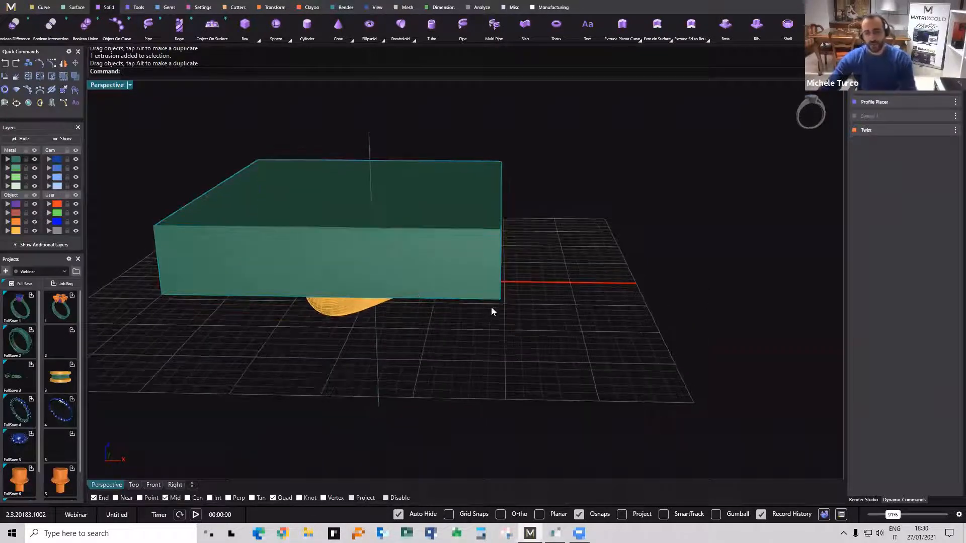
left_click(468, 250)
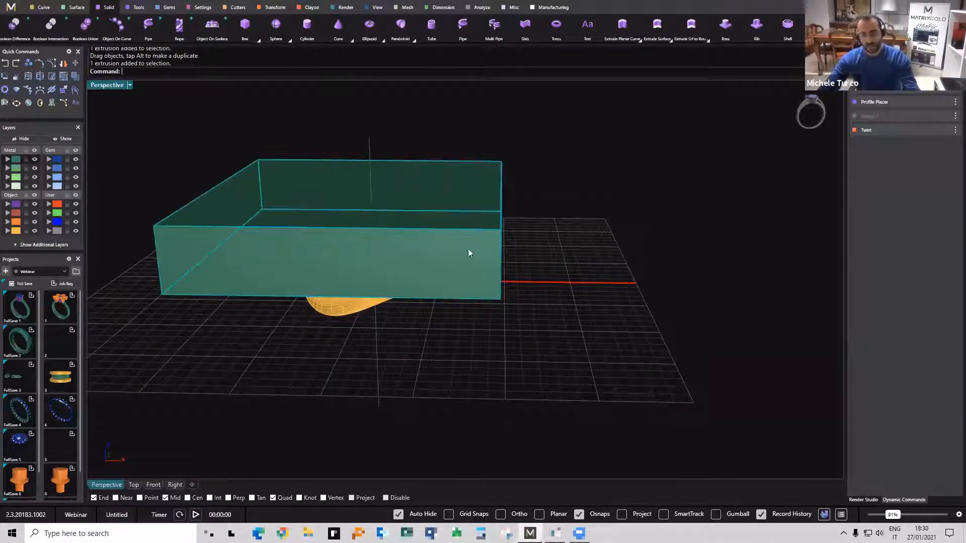
key("Delete")
Copy the centred oval profile curve inside the link and paste it in place with its Profile Placer history.
right_click_drag(491, 264, 244, 246)
right_click_drag(366, 250, 390, 232)
left_click_drag(389, 229, 386, 233)
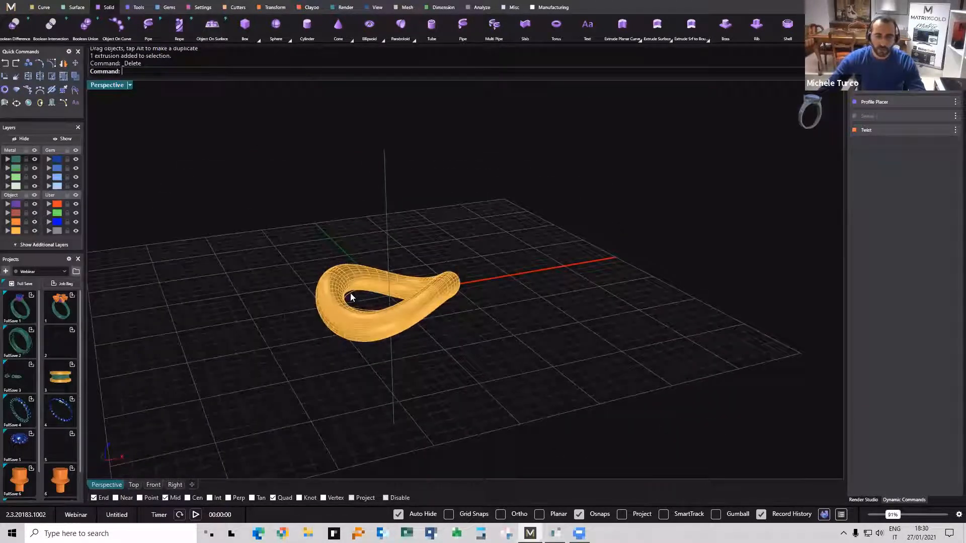
left_click(350, 297)
right_click_drag(395, 315, 367, 325)
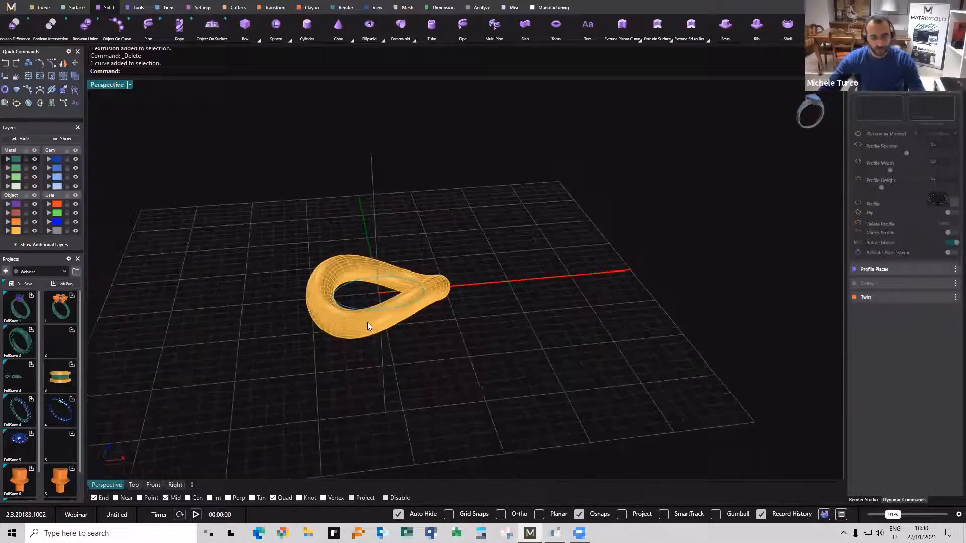
key("ctrl+c")
left_click(476, 282)
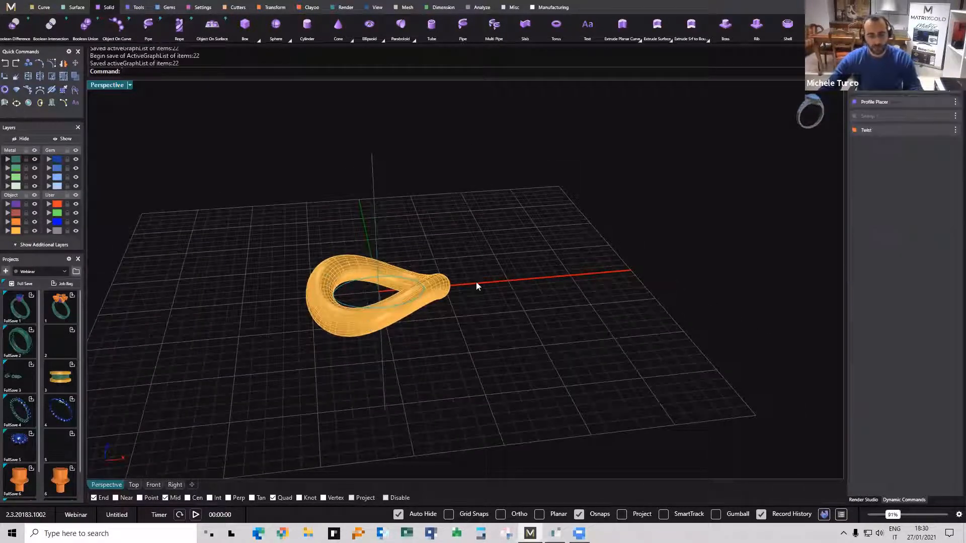
key("ctrl+v")
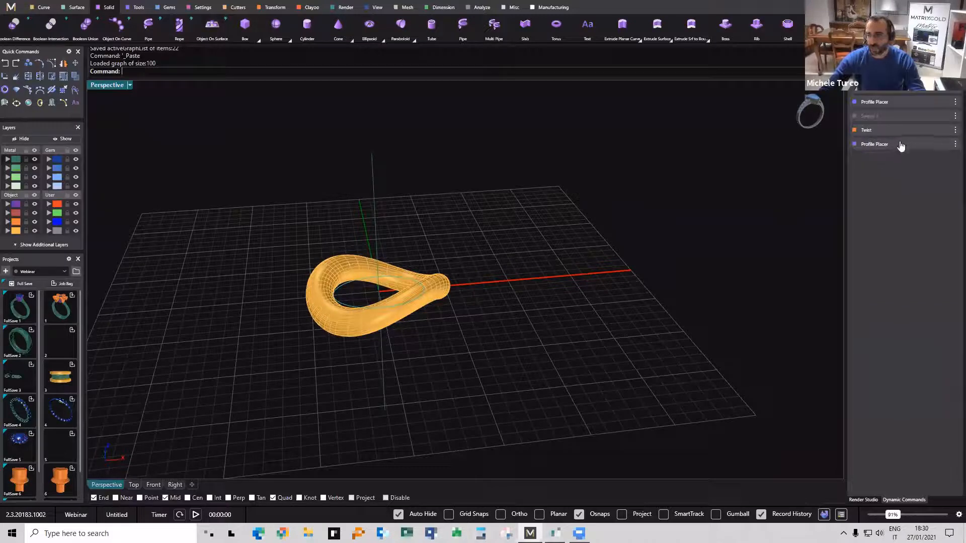
Edit the pasted oval profile to Profile Position 0.755, Profile Width 12.9 mm and Profile Height 14.5 mm, and accept it.
left_click(940, 144)
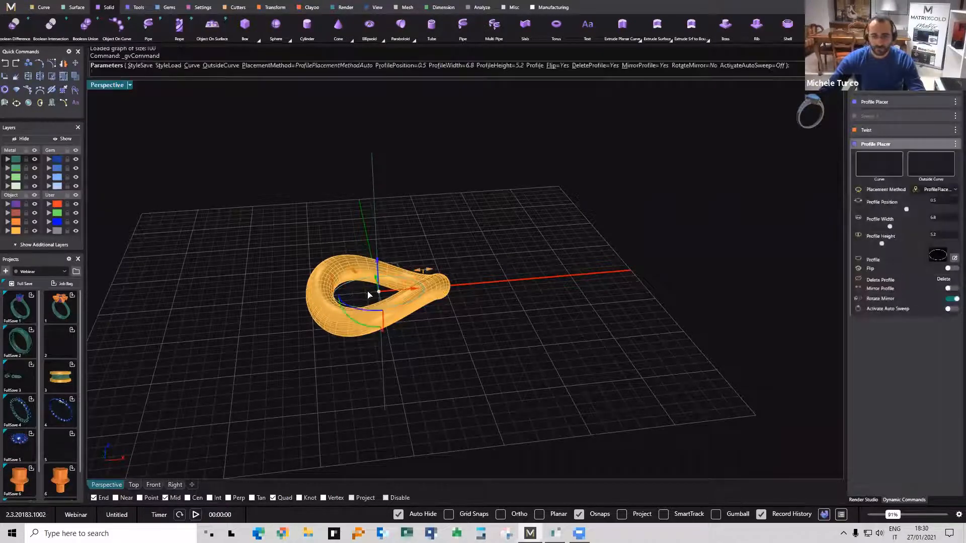
left_click_drag(378, 293, 373, 223)
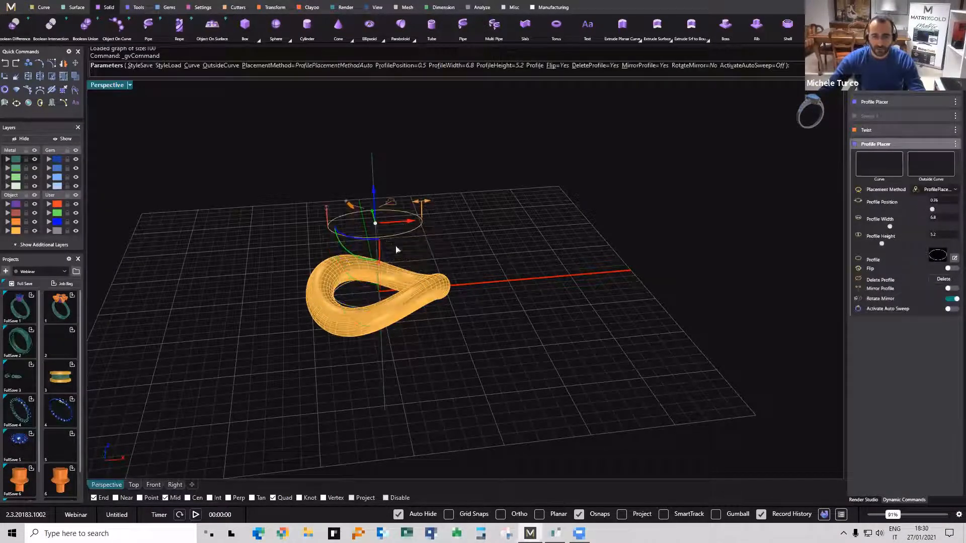
right_click_drag(396, 247, 418, 237)
left_click_drag(419, 237, 499, 242)
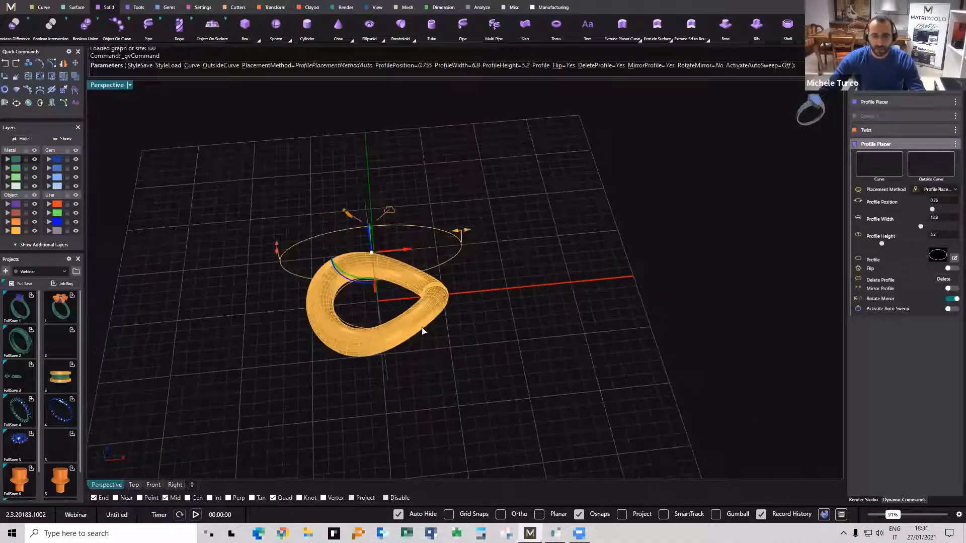
right_click_drag(519, 282, 428, 256)
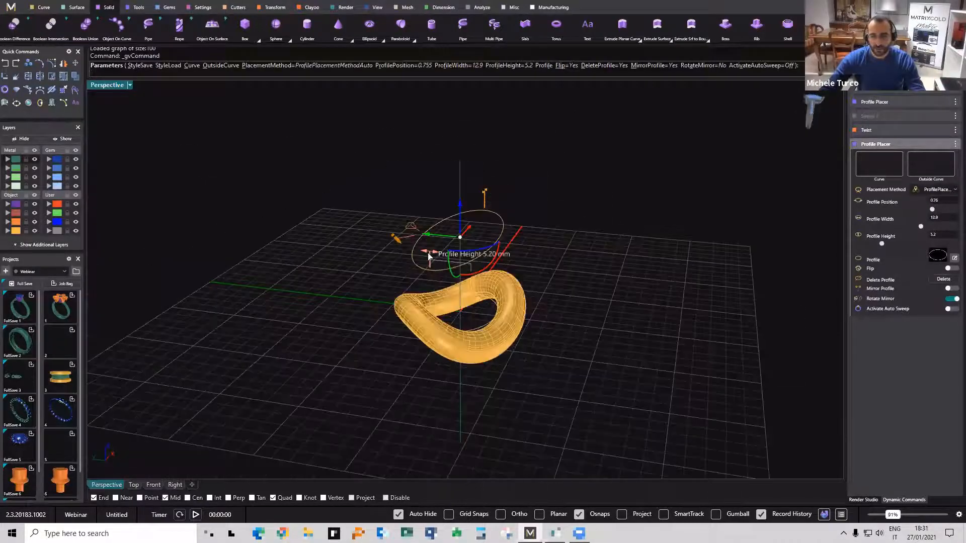
left_click_drag(386, 254, 342, 237)
right_click_drag(355, 344, 514, 240)
key("Return")
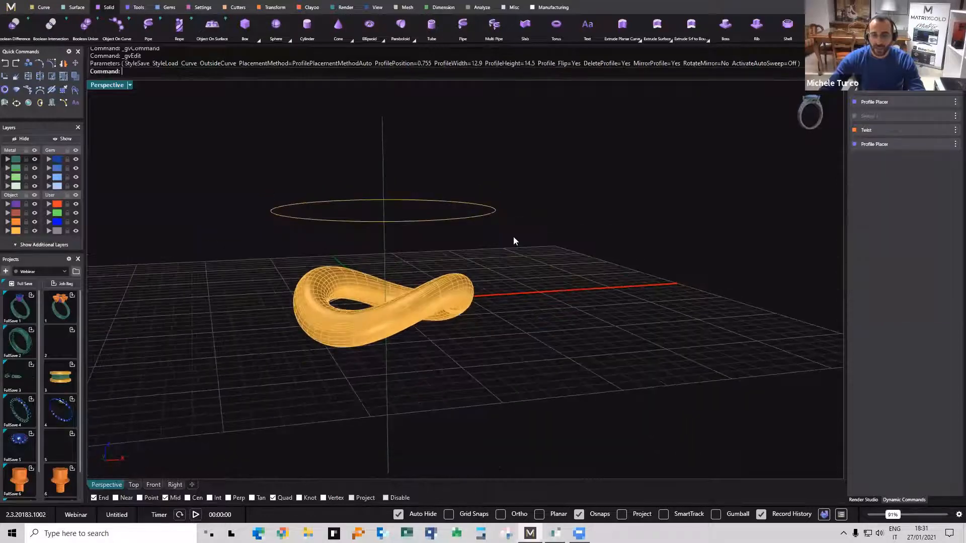
Extrude the large oval curve above the link into a capped solid with Distance 2.5 mm and Both Sides off.
left_click(468, 217)
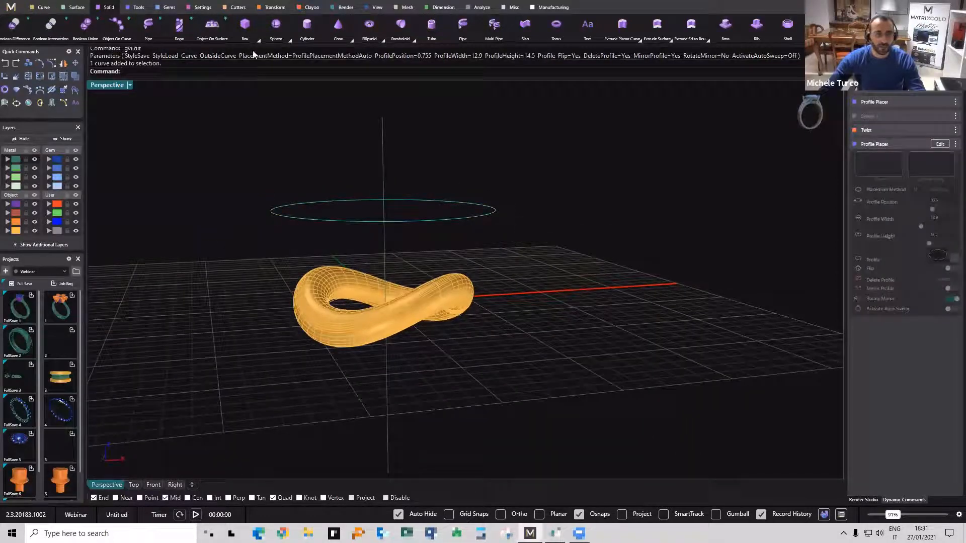
scroll(298, 45, "up", 2)
left_click(297, 40)
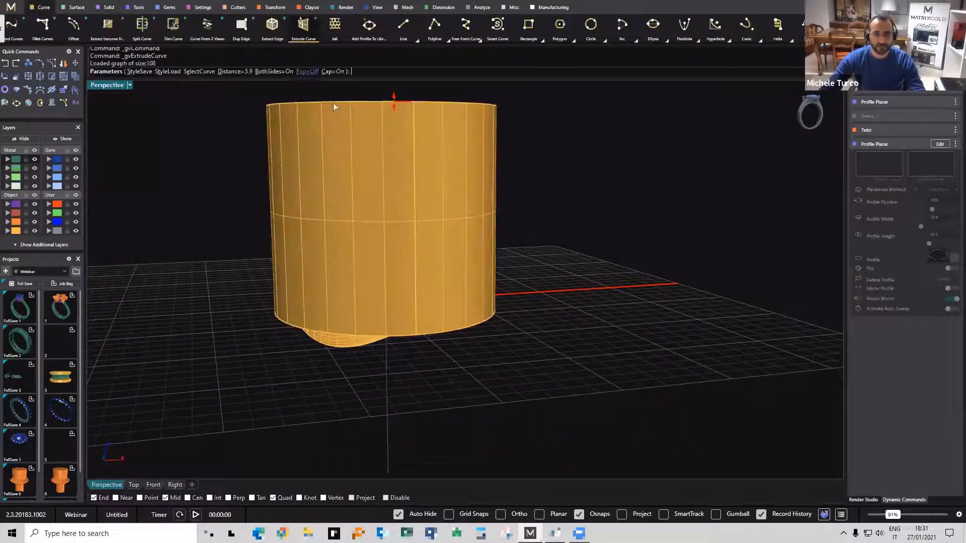
left_click_drag(394, 95, 405, 172)
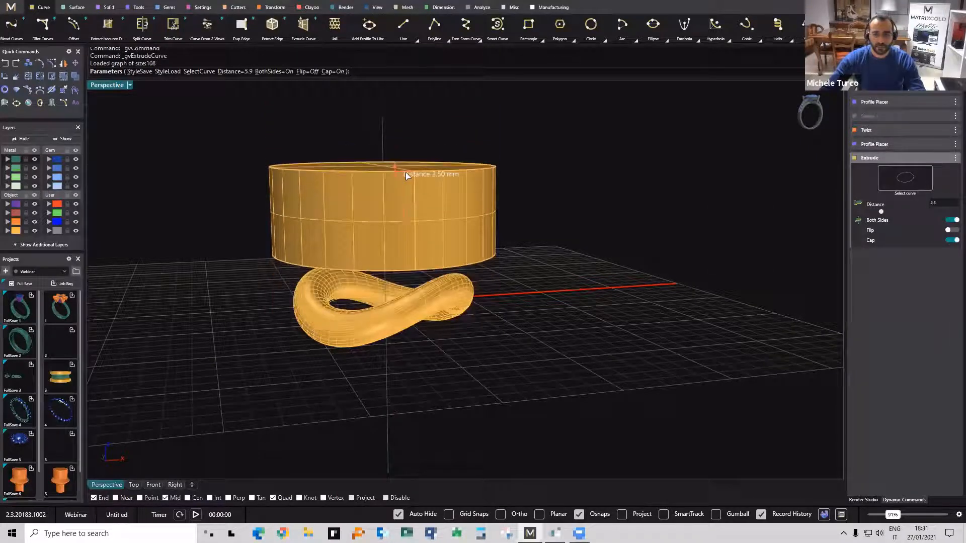
left_click(952, 220)
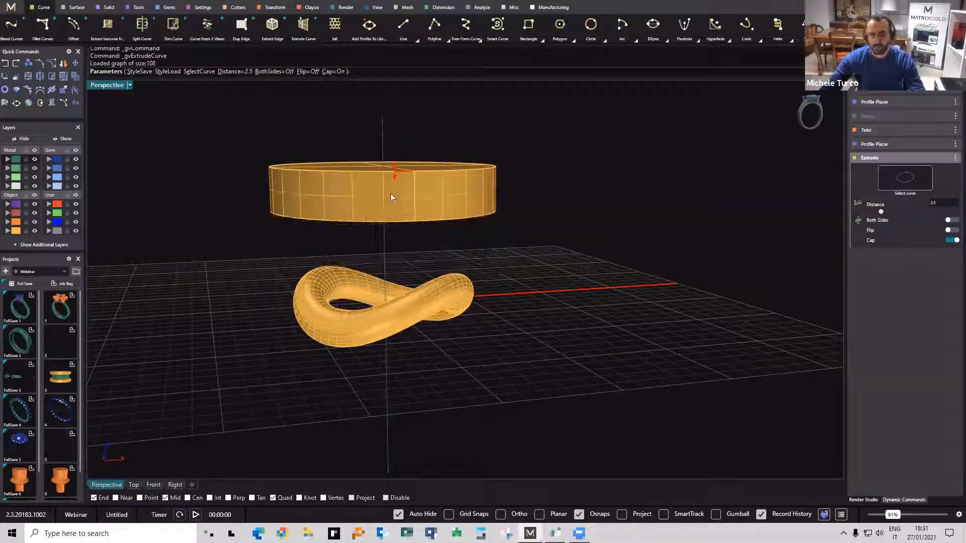
right_click_drag(735, 244, 511, 246)
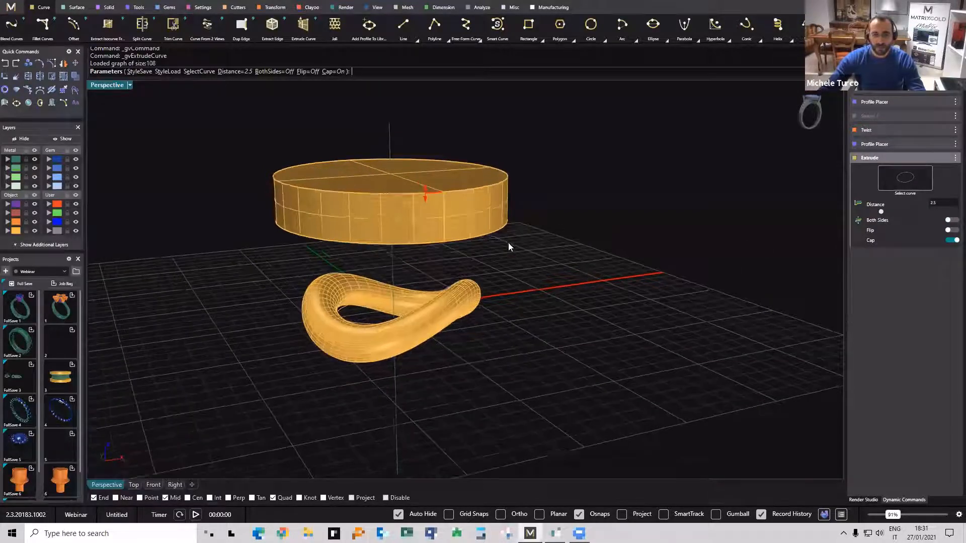
right_click(509, 246)
Edit the oval curve under the extruded solid to Profile Position 0.702 and accept it.
right_click_drag(433, 250, 266, 203)
left_click_drag(220, 185, 596, 225)
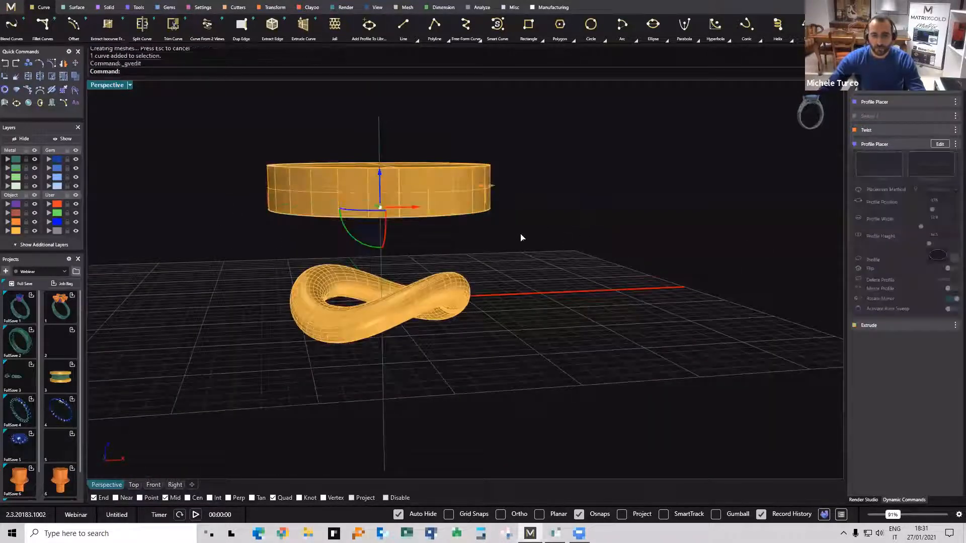
mouse_move(381, 213)
left_mouse_down()
mouse_move(384, 282)
mouse_move(383, 231)
left_mouse_up()
right_click(590, 276)
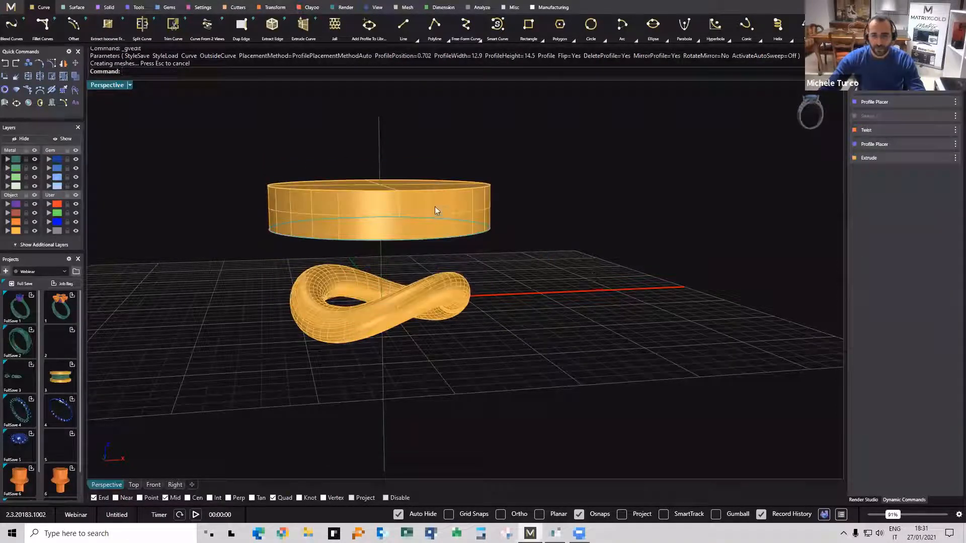
right_click_drag(413, 258, 407, 249)
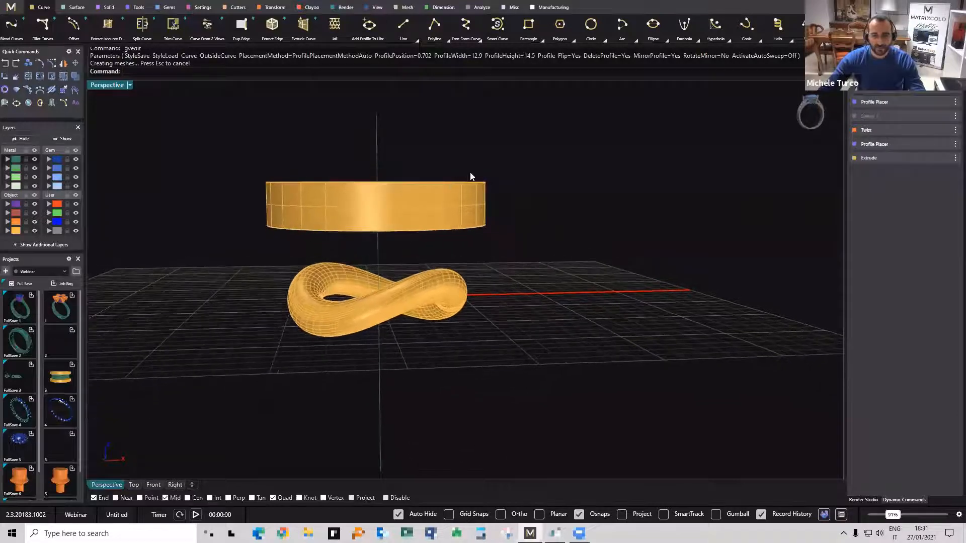
Mirror the extruded oval solid to the underside of the link with Y Mirror and Z Mirror on.
left_click(428, 202)
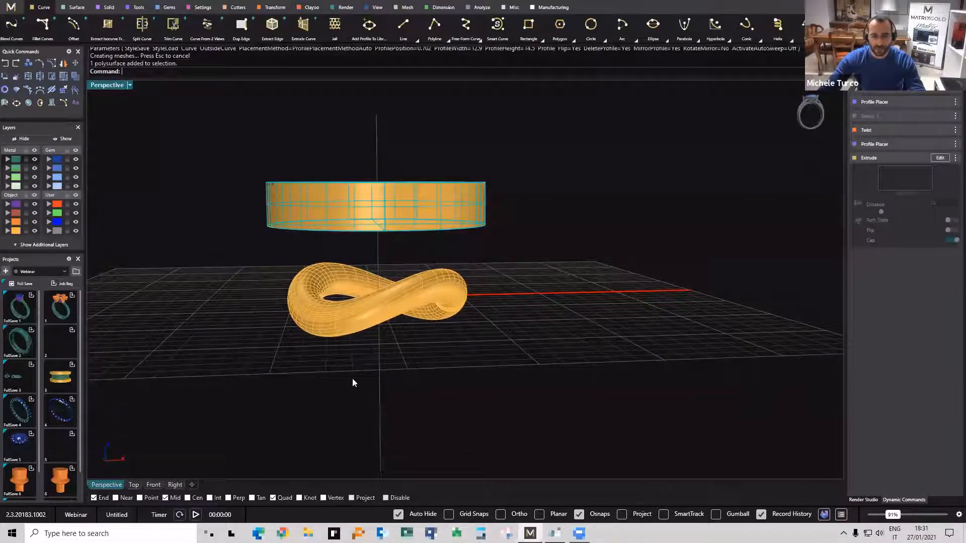
left_click(271, 7)
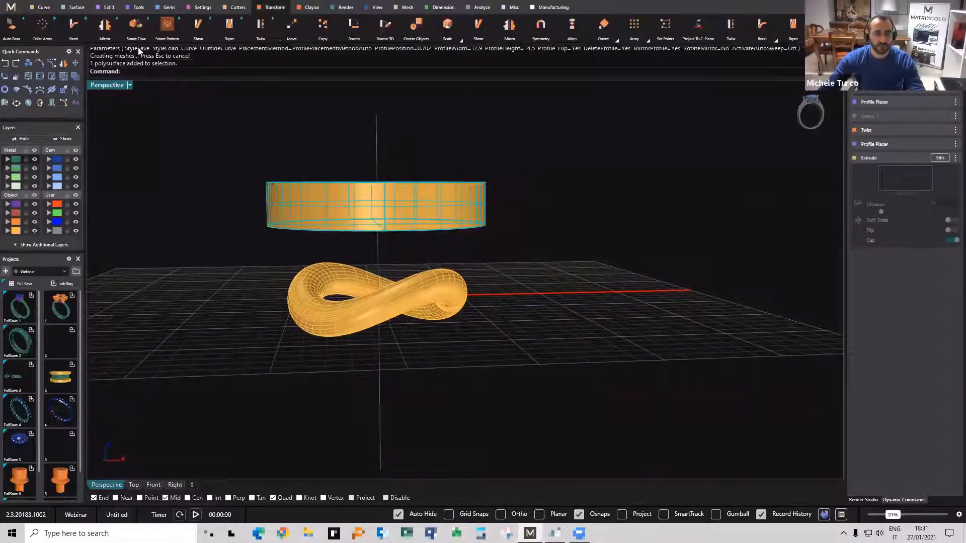
left_click(104, 25)
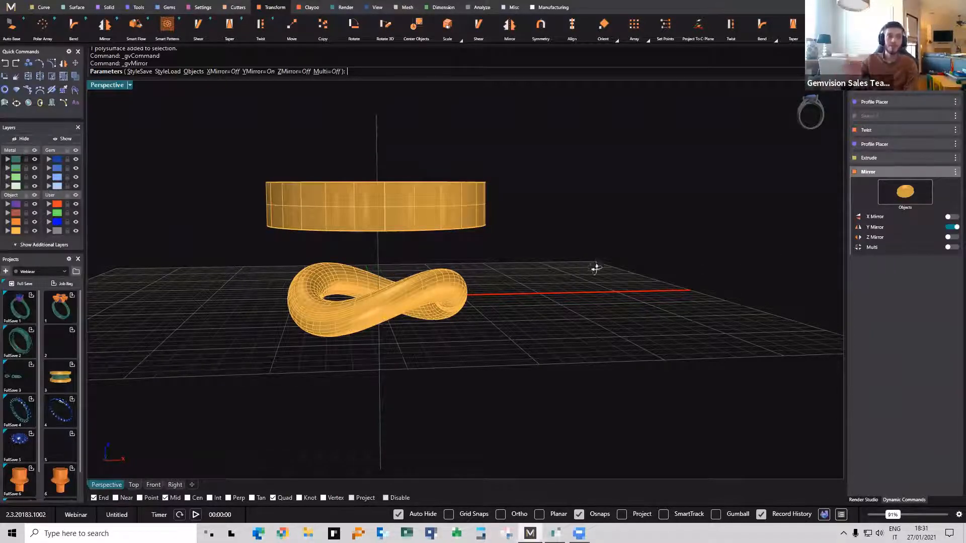
right_click_drag(595, 268, 598, 278)
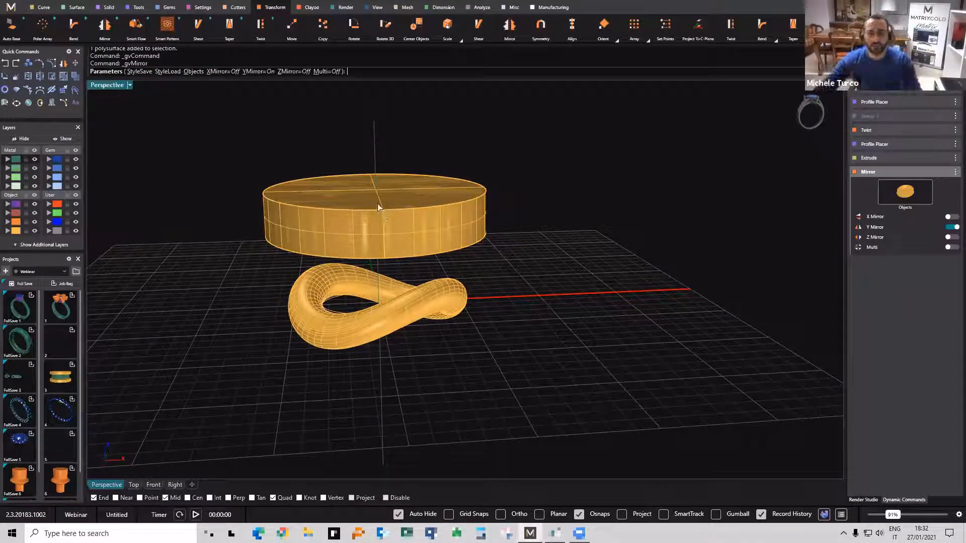
right_click_drag(475, 134, 445, 214)
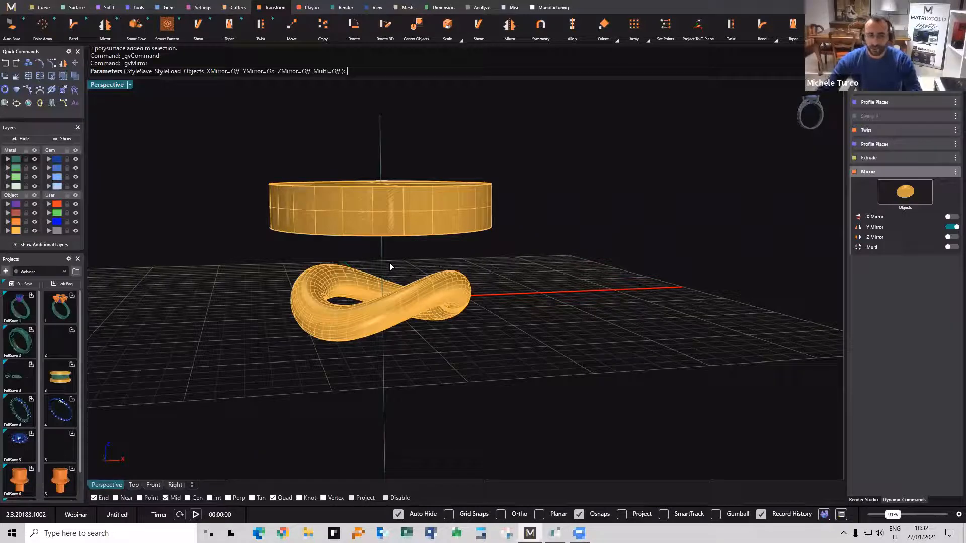
right_click_drag(439, 268, 666, 263)
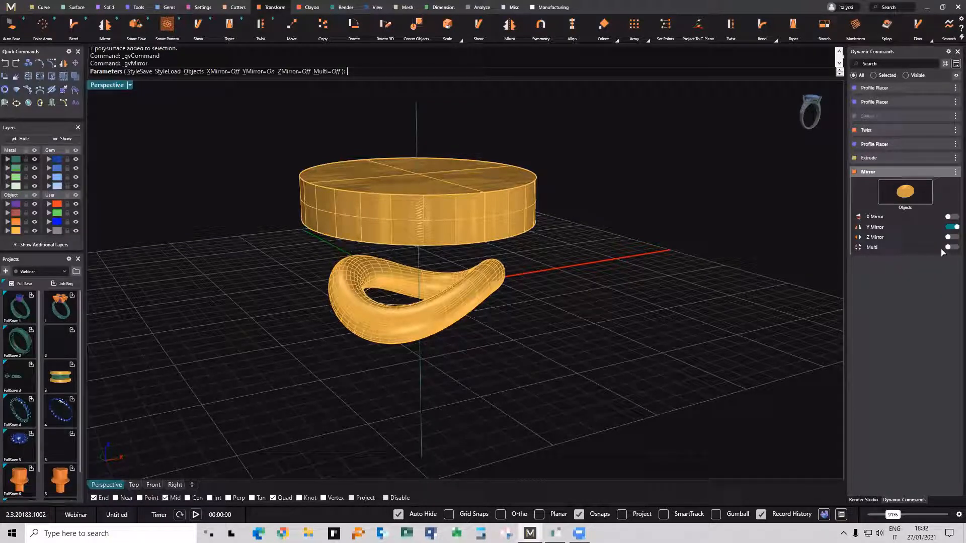
mouse_move(635, 253)
right_mouse_down()
mouse_move(632, 233)
mouse_move(632, 249)
right_mouse_up()
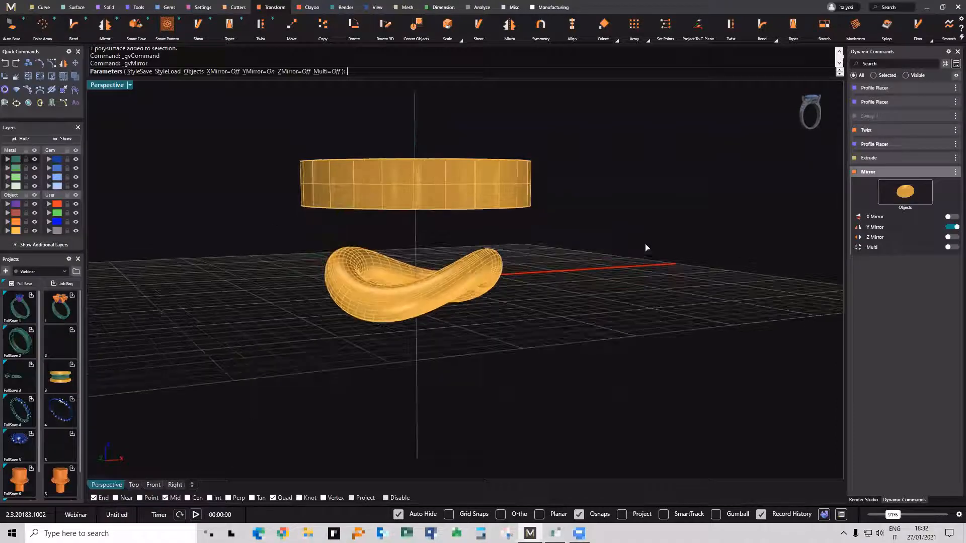
right_click_drag(611, 292, 614, 272)
left_click(950, 236)
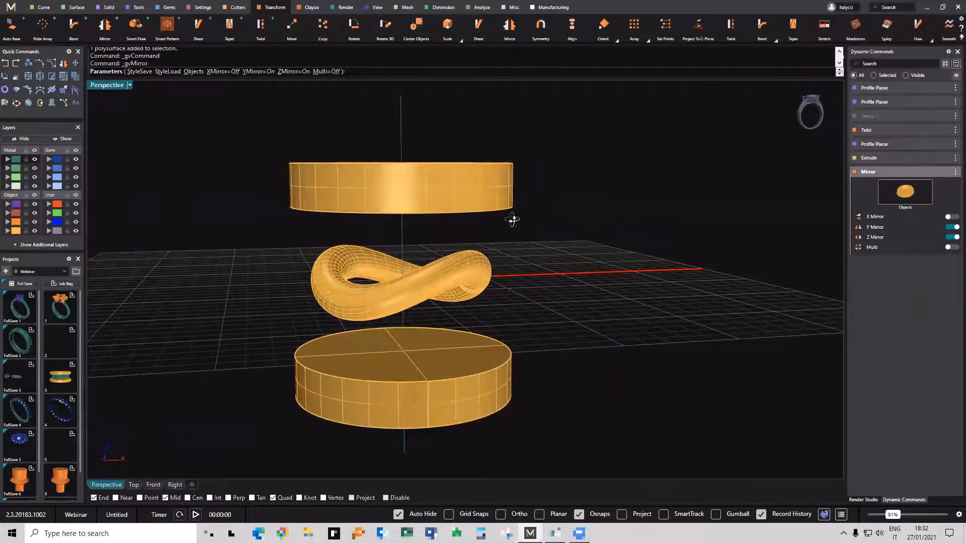
right_click_drag(513, 217, 537, 230)
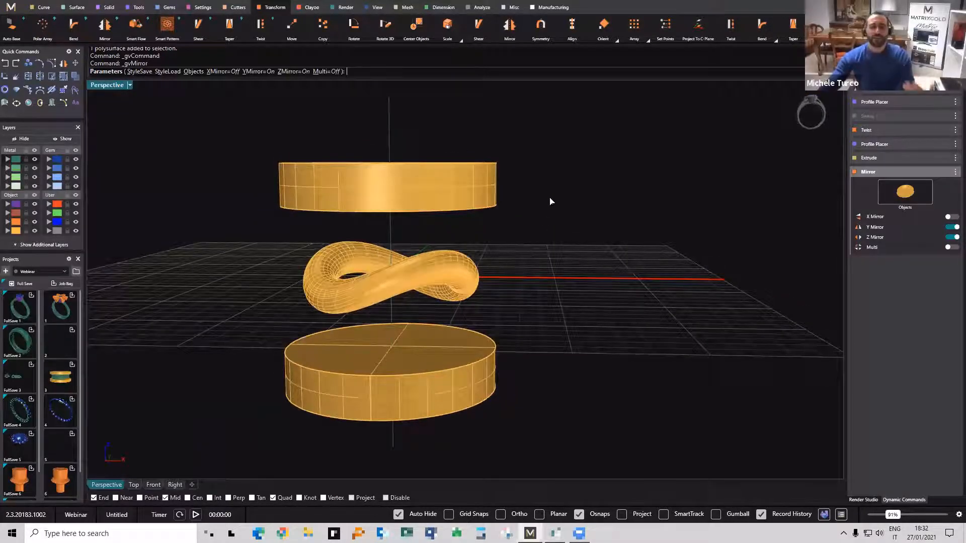
key("Return")
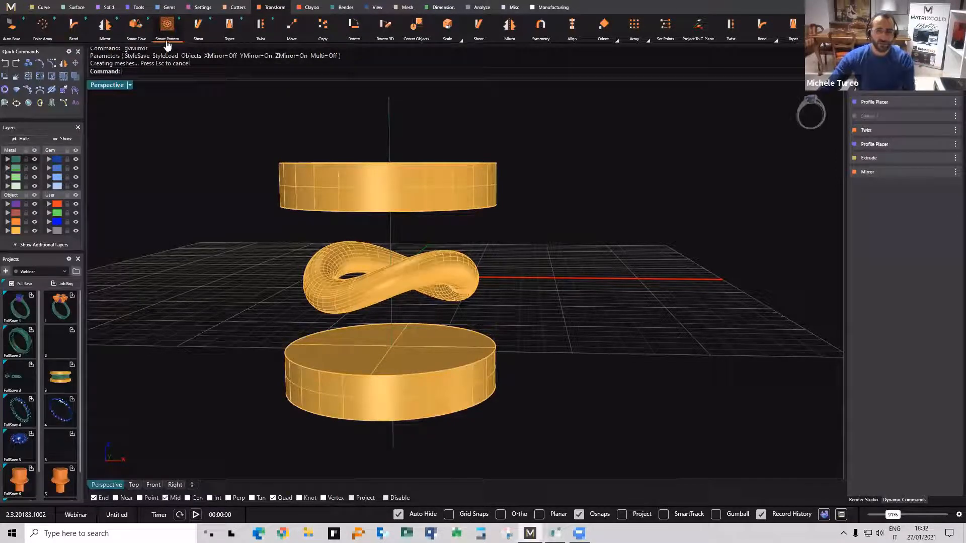
right_click_drag(352, 207, 392, 225)
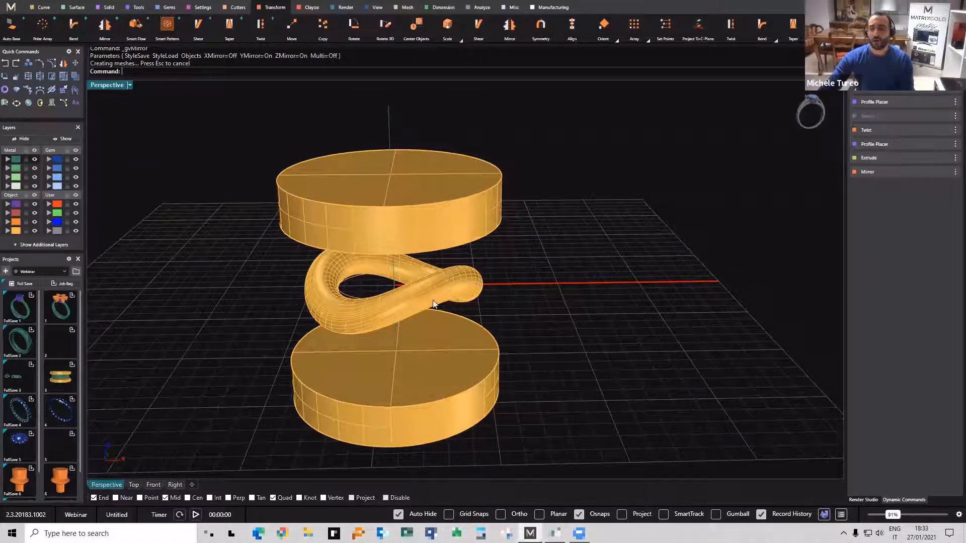
right_click_drag(433, 303, 422, 286)
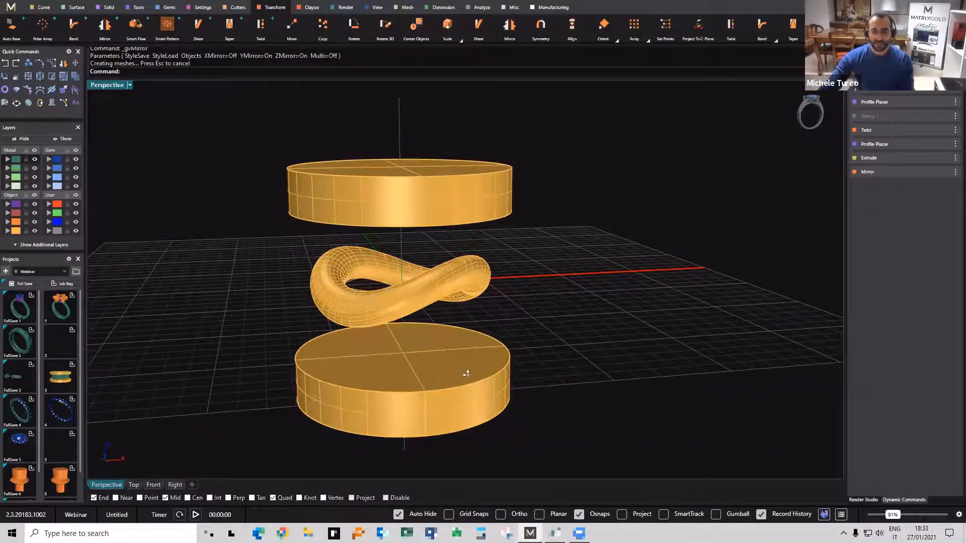
right_click_drag(467, 373, 416, 127)
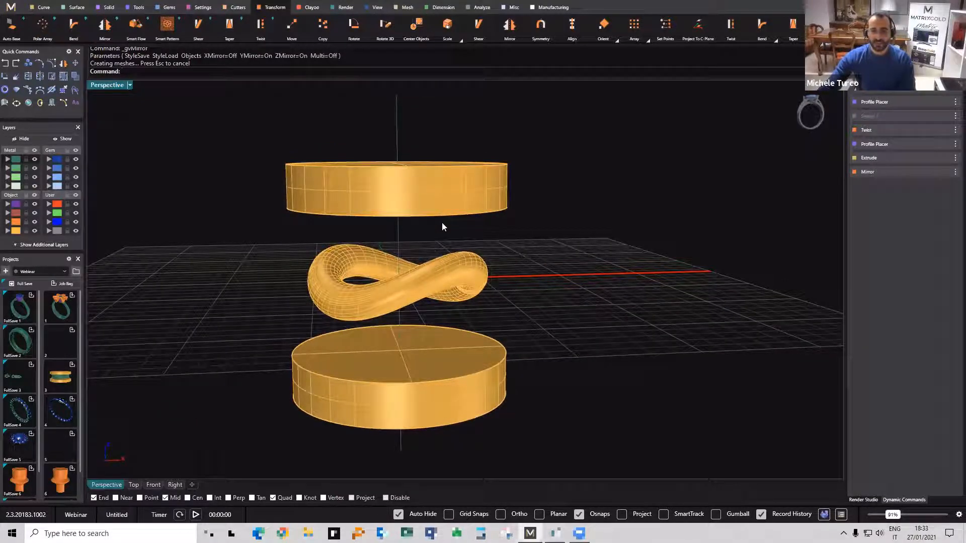
left_click(344, 279)
left_click(375, 312)
left_click(349, 181)
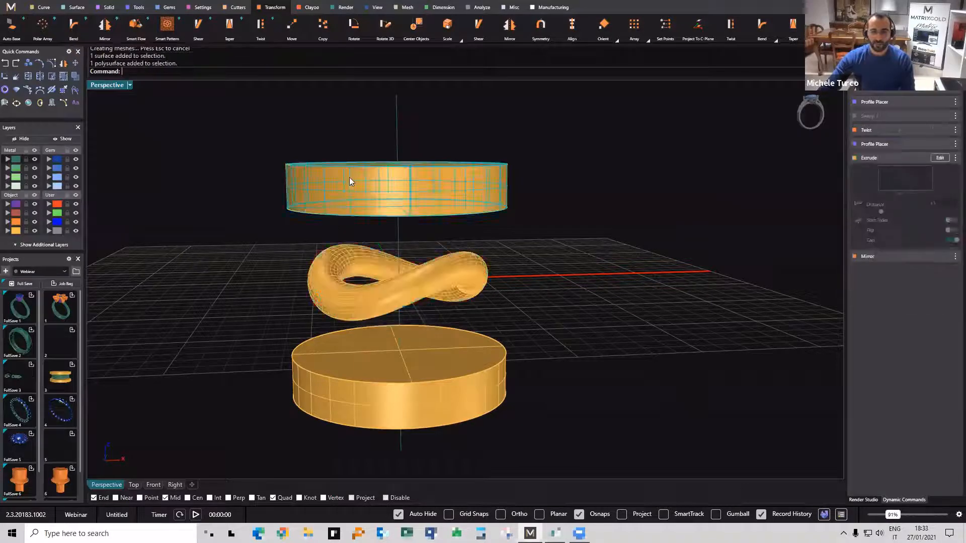
left_click(363, 366)
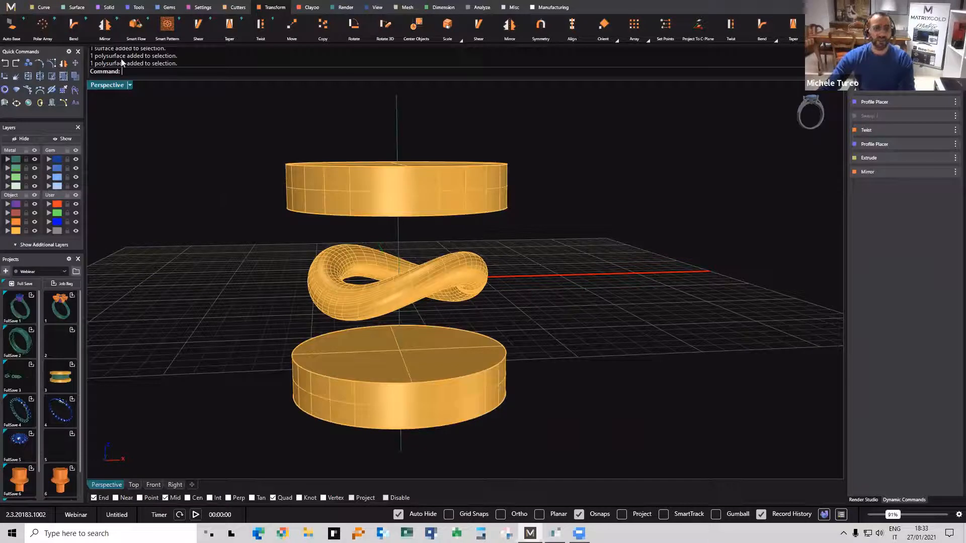
Subtract the upper and lower oval solids from the twisted link with a Boolean Difference.
left_click(109, 7)
left_click(14, 24)
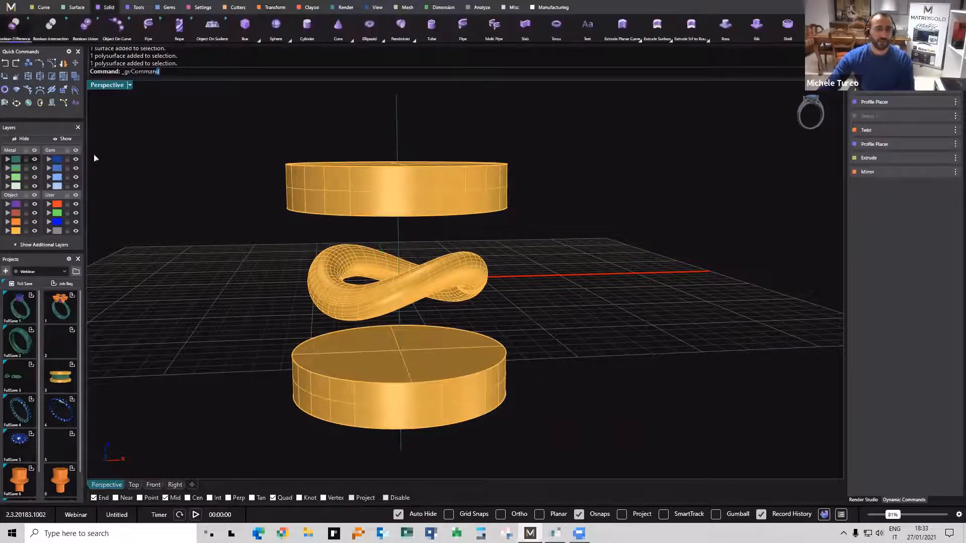
left_click(328, 282)
key("Return")
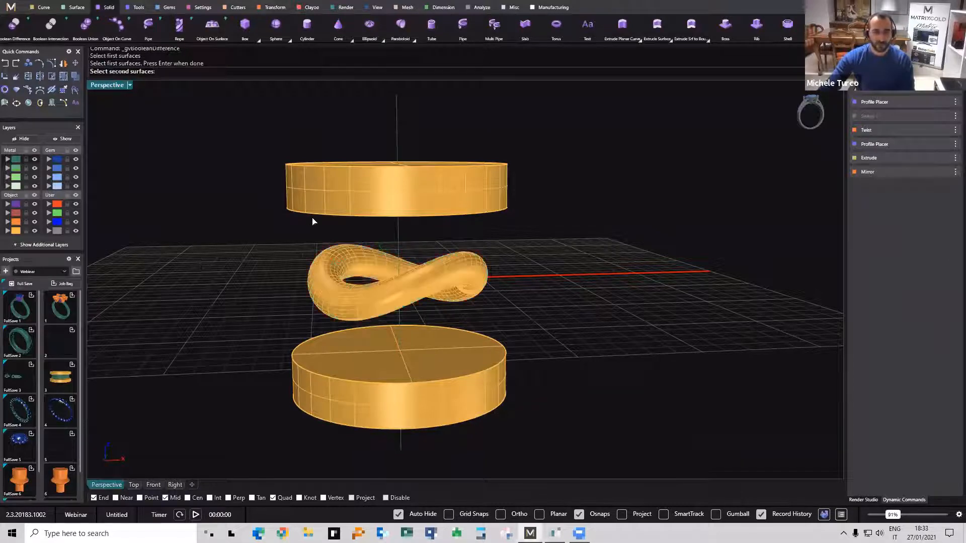
left_click(314, 178)
left_click(323, 401)
key("Return")
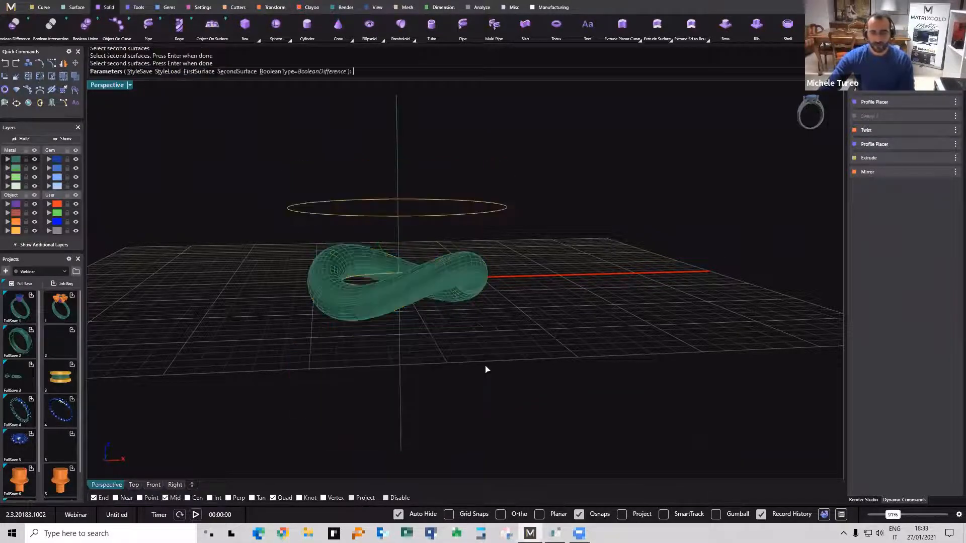
right_click_drag(530, 312, 382, 310)
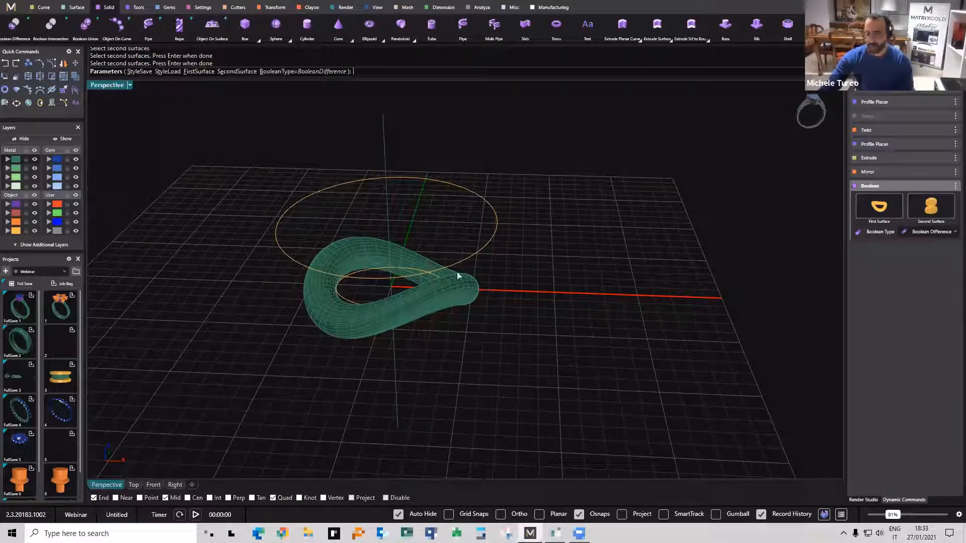
key("Return")
Edit the large oval curve above the link to Profile Position 0.56 so the cutting solids flatten the link.
right_click_drag(470, 347, 485, 229)
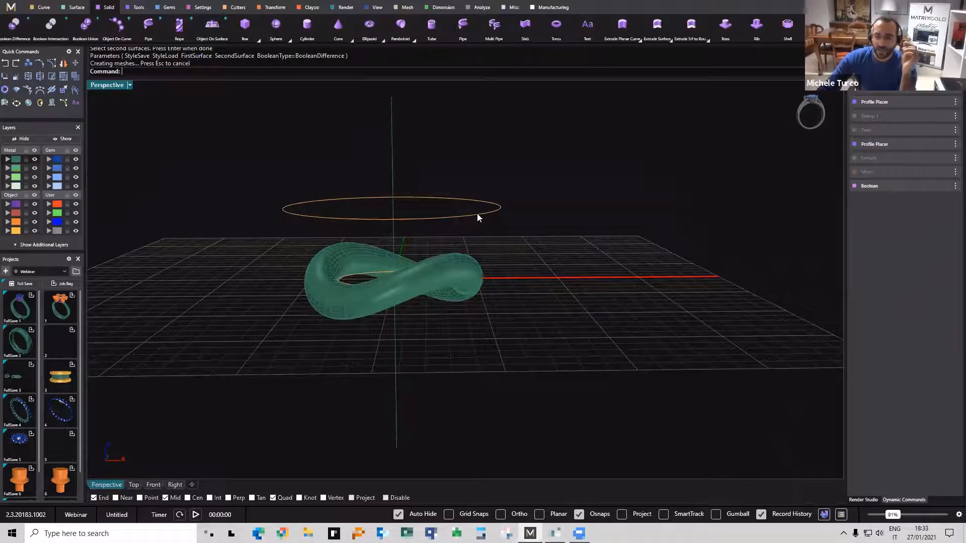
left_click(478, 216)
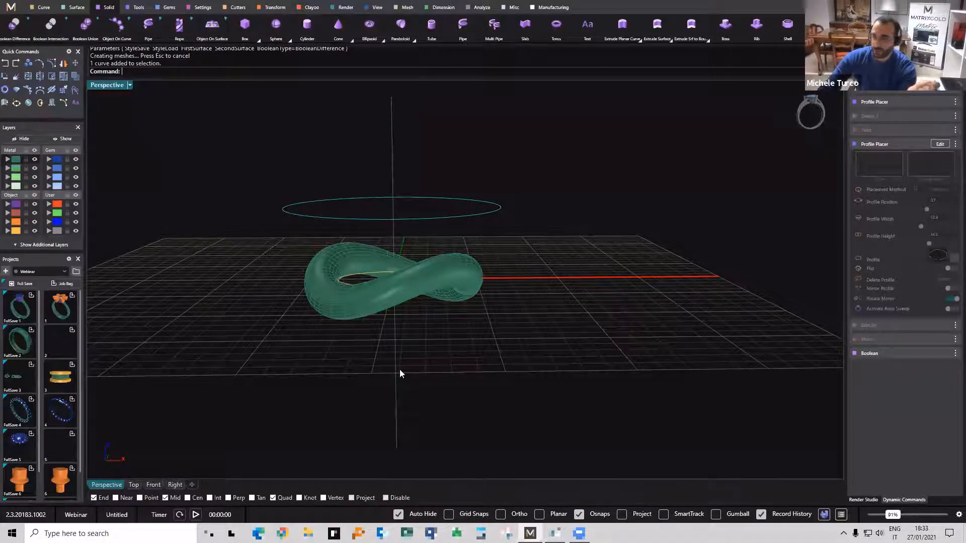
double_click(456, 219)
right_click_drag(426, 213, 551, 259)
mouse_move(410, 218)
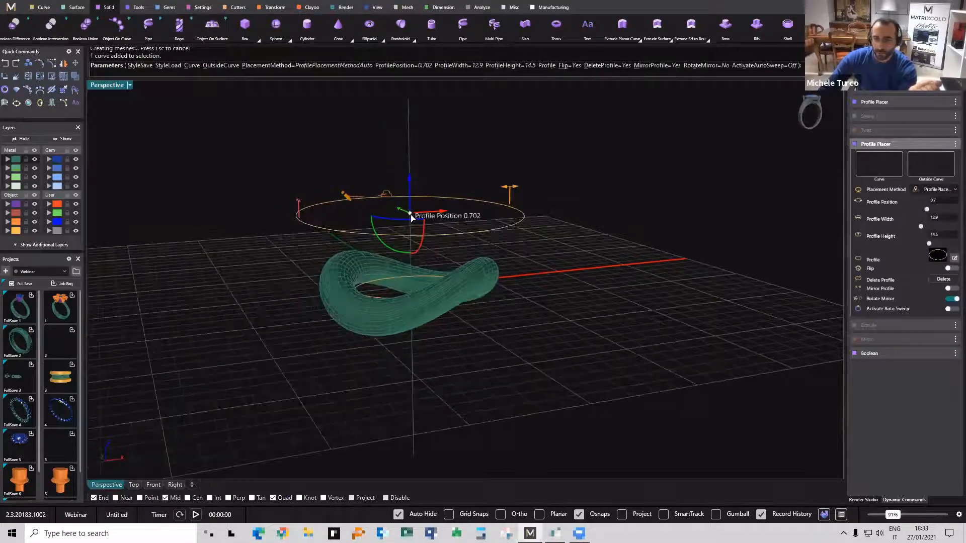
left_click_drag(411, 216, 412, 265)
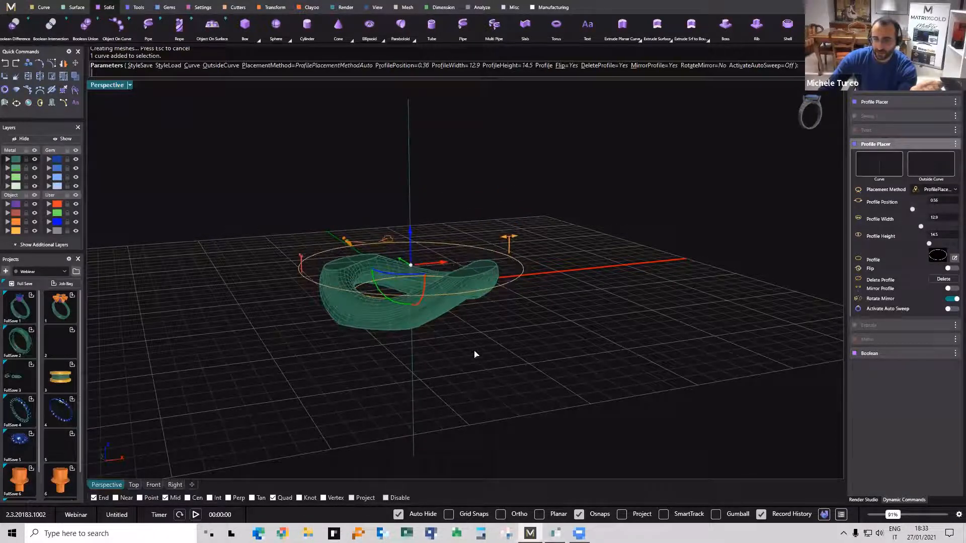
right_click_drag(454, 283, 427, 333)
right_click(427, 333)
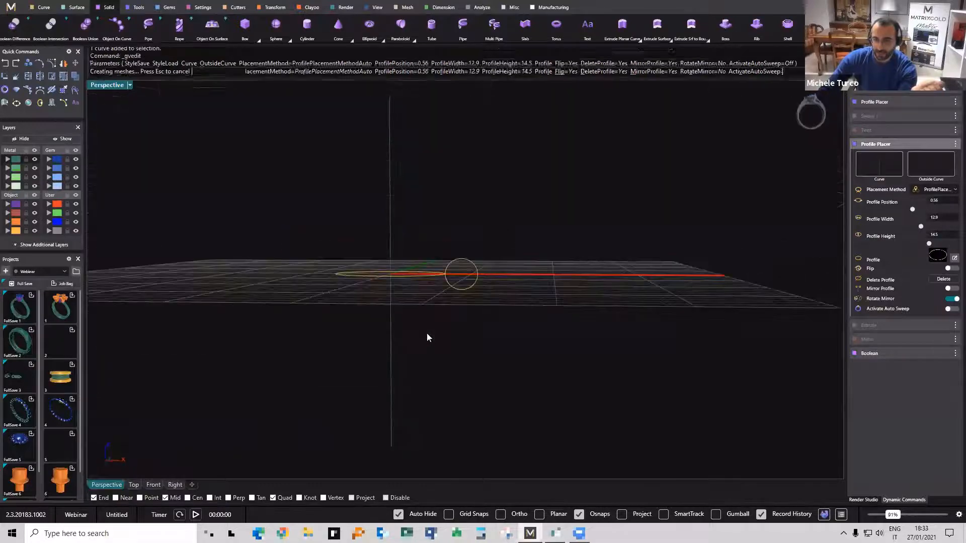
Edit the link's cross-section profile curve to Profile Width 2.3 mm and Profile Height 2.3 mm.
right_click_drag(526, 322, 550, 261)
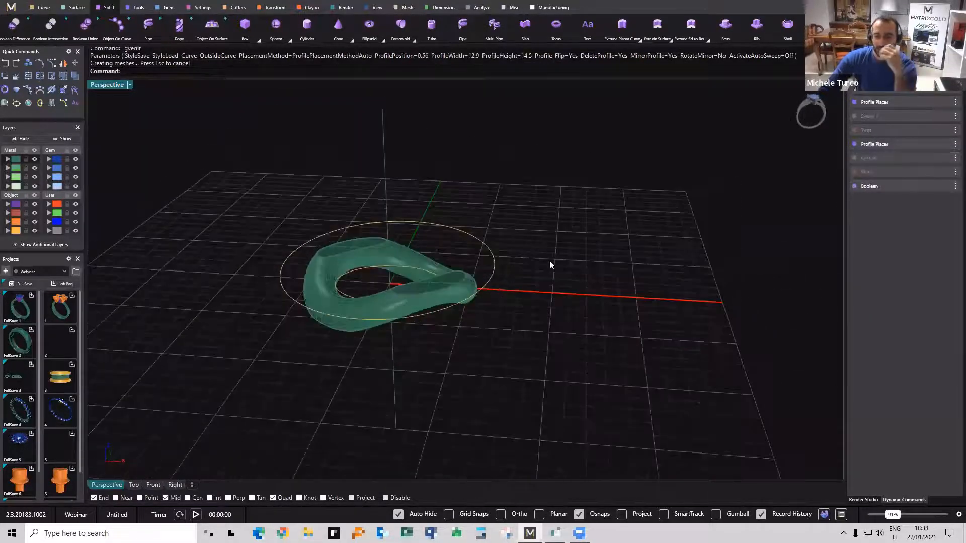
right_click_drag(463, 411, 545, 237)
left_click(483, 316)
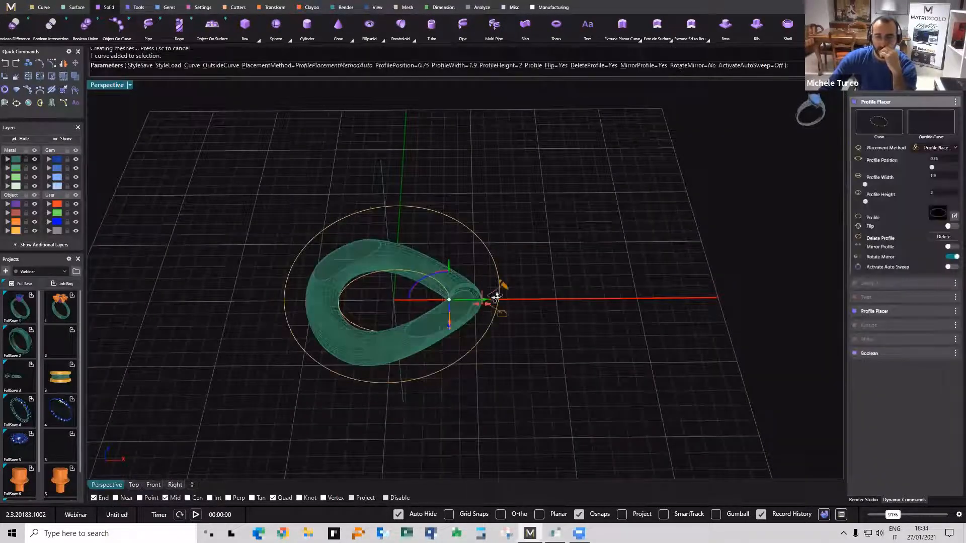
right_click_drag(495, 298, 486, 269)
scroll(488, 271, "up", 7)
left_click_drag(488, 267, 502, 286)
right_click_drag(501, 285, 374, 264)
left_click_drag(375, 297, 374, 308)
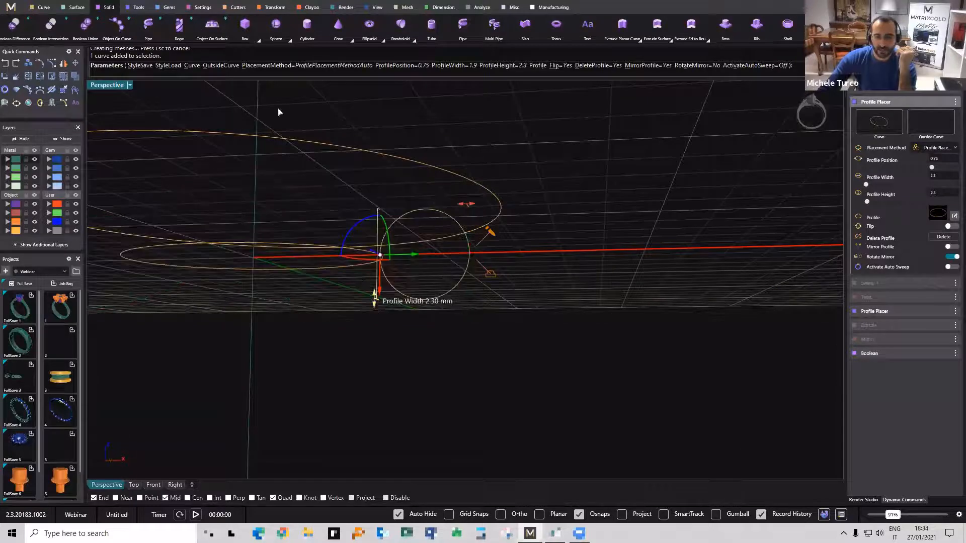
Replace the link's cross-section with profile 02 from the Shank profile library and accept the edit.
right_click_drag(334, 134, 406, 192)
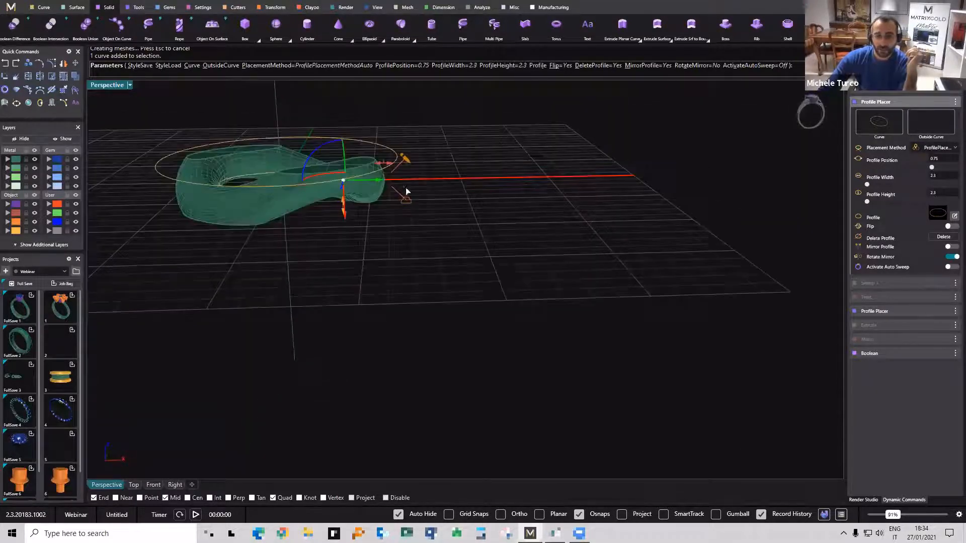
left_click(408, 207)
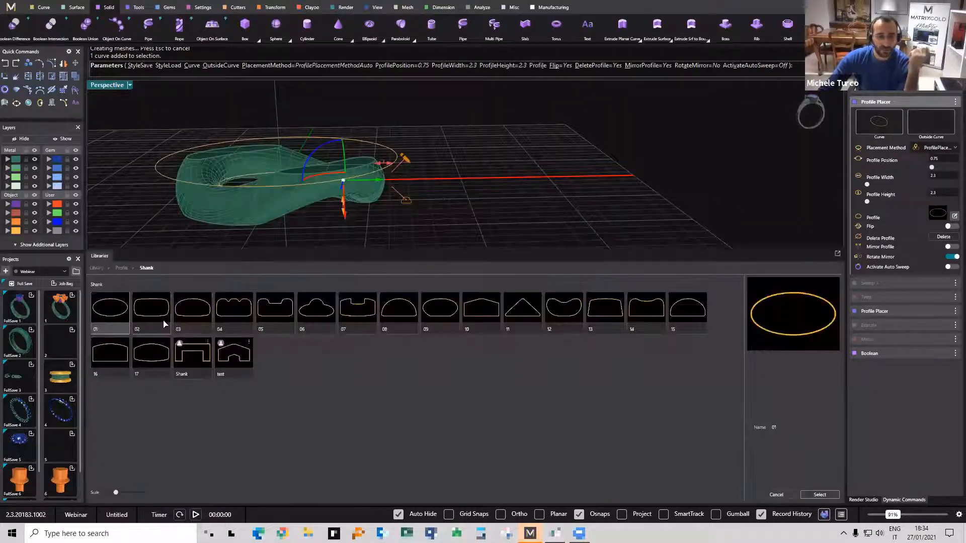
left_click(151, 308)
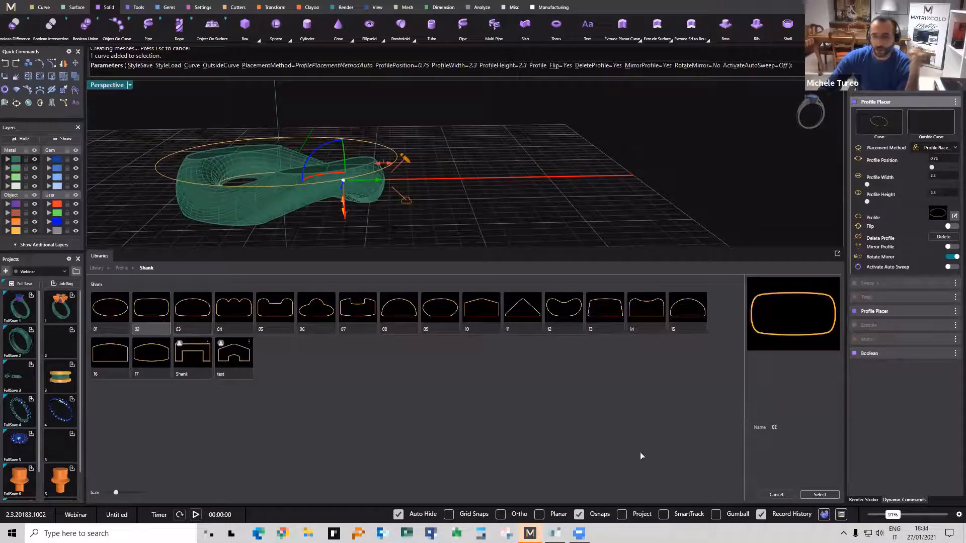
left_click(820, 494)
right_click_drag(470, 408, 491, 291)
right_click(492, 292)
Select the link together with its curves to review the full chain of history commands, and clear the selection.
right_click_drag(422, 250, 456, 170)
scroll(456, 166, "down", 5)
left_click_drag(456, 164, 227, 346)
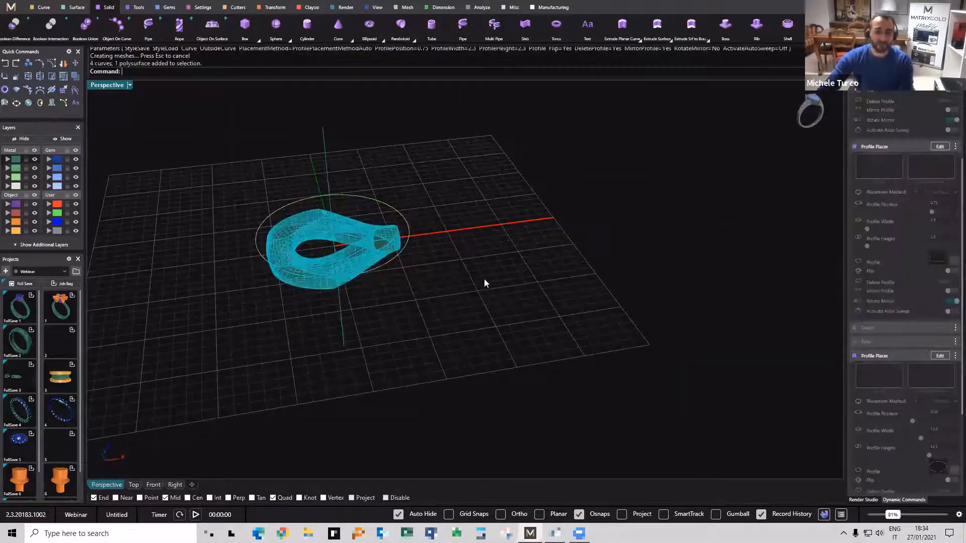
left_click(471, 261)
right_click_drag(472, 266, 449, 332)
Draw an open free-form curve through five points, arching widely around the far side of the link.
left_click(40, 8)
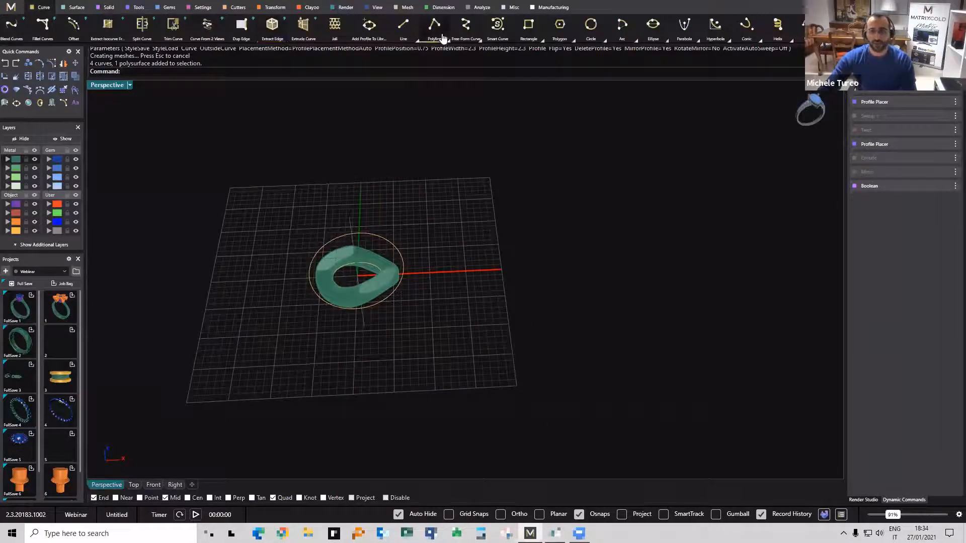
left_click(470, 40)
left_click(165, 255)
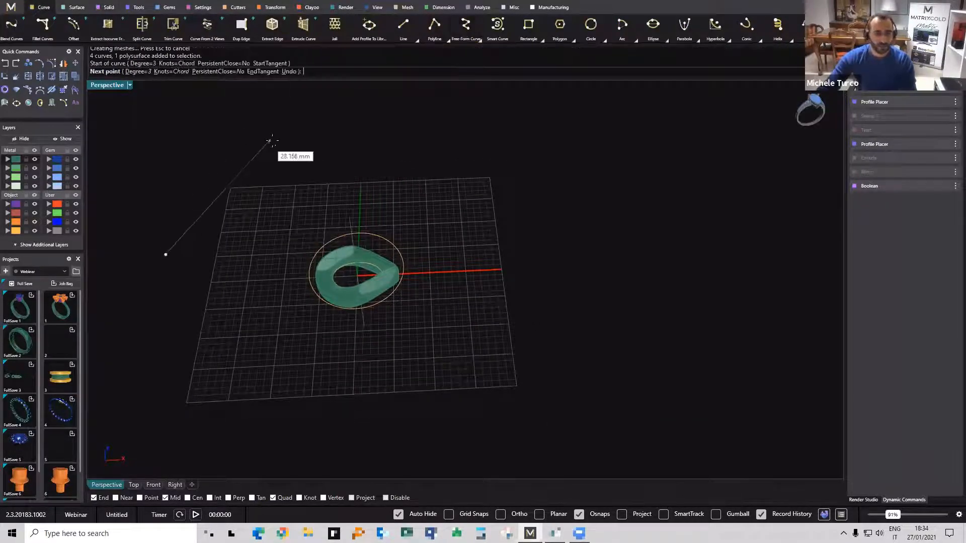
left_click(269, 141)
left_click(522, 175)
left_click(647, 254)
left_click(710, 324)
key("Return")
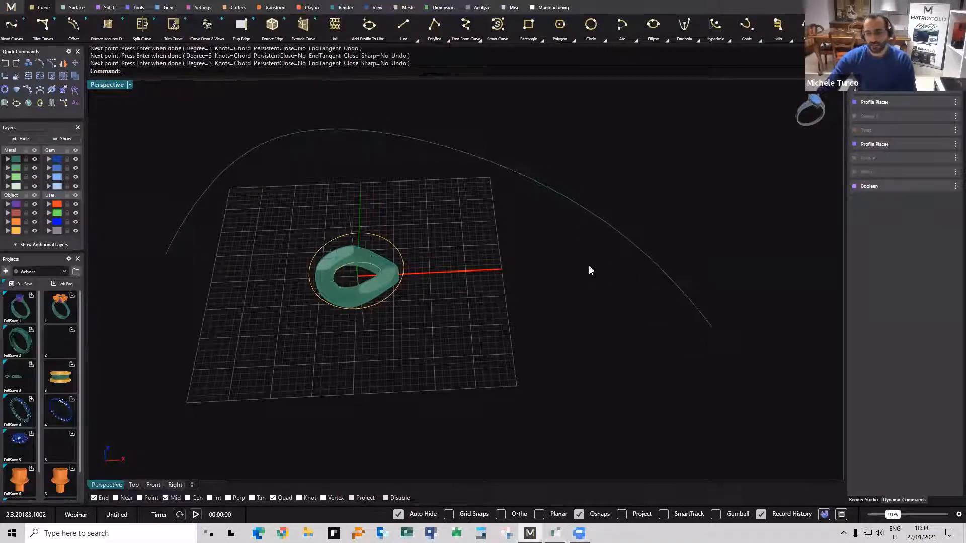
Start Object On Curve with the new arched free-form curve as the path.
right_click_drag(589, 269, 432, 229)
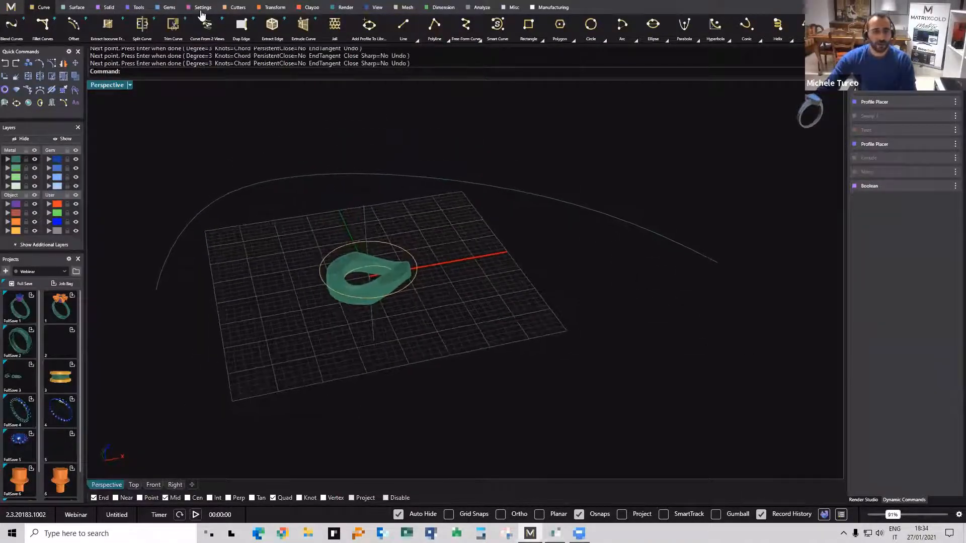
left_click(203, 7)
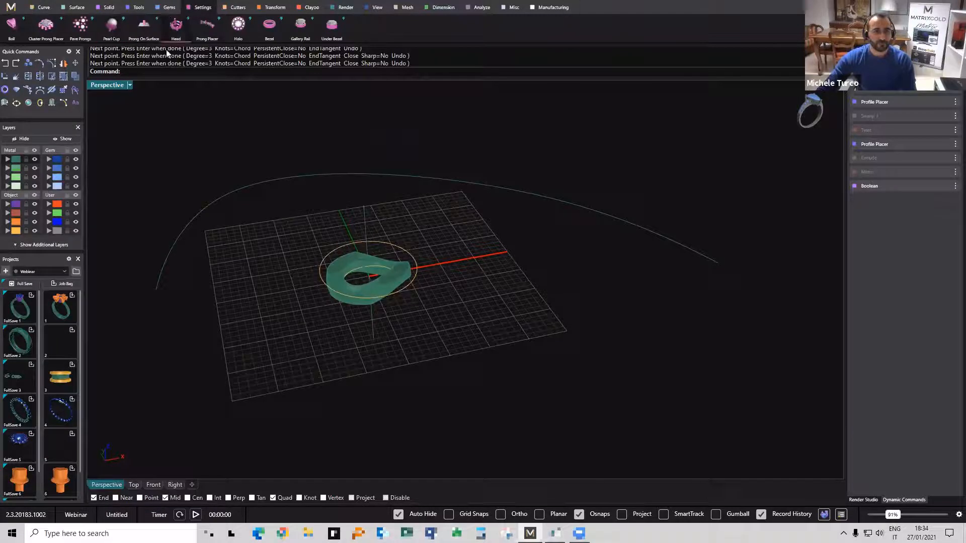
left_click(109, 8)
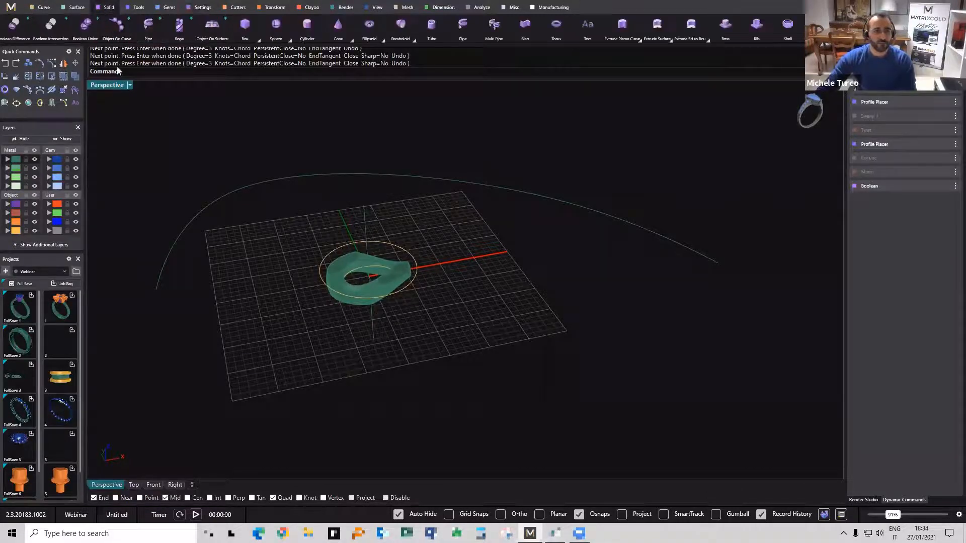
left_click(125, 28)
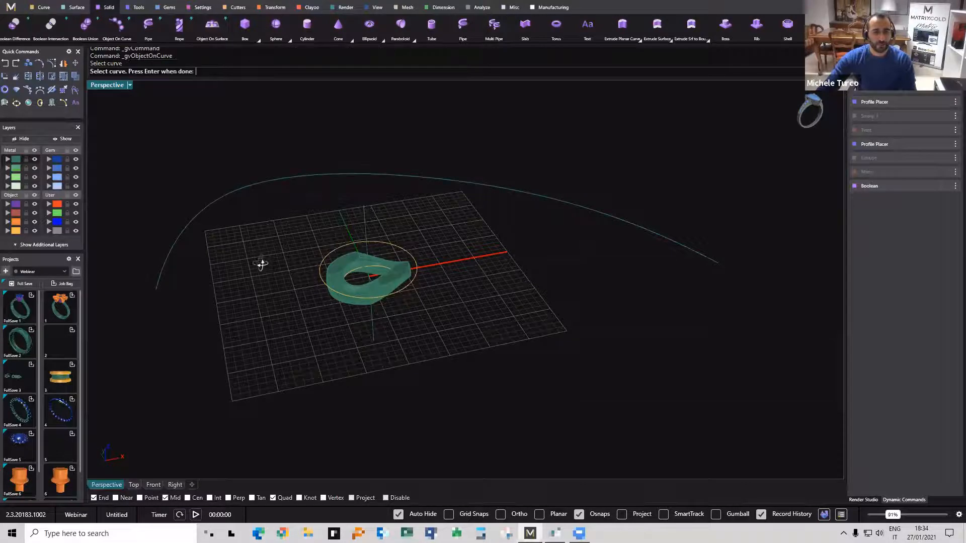
right_click_drag(261, 264, 257, 241)
left_click(220, 189)
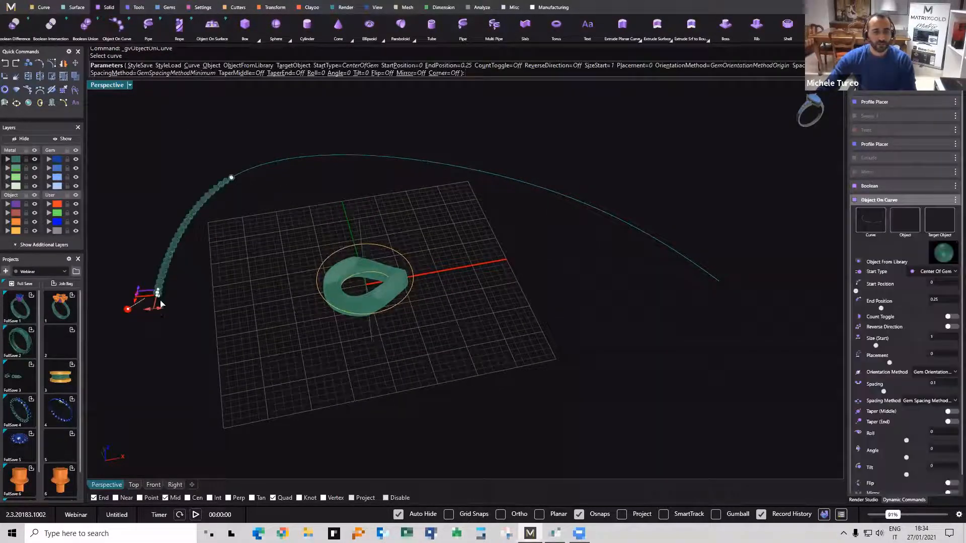
scroll(160, 304, "up", 8)
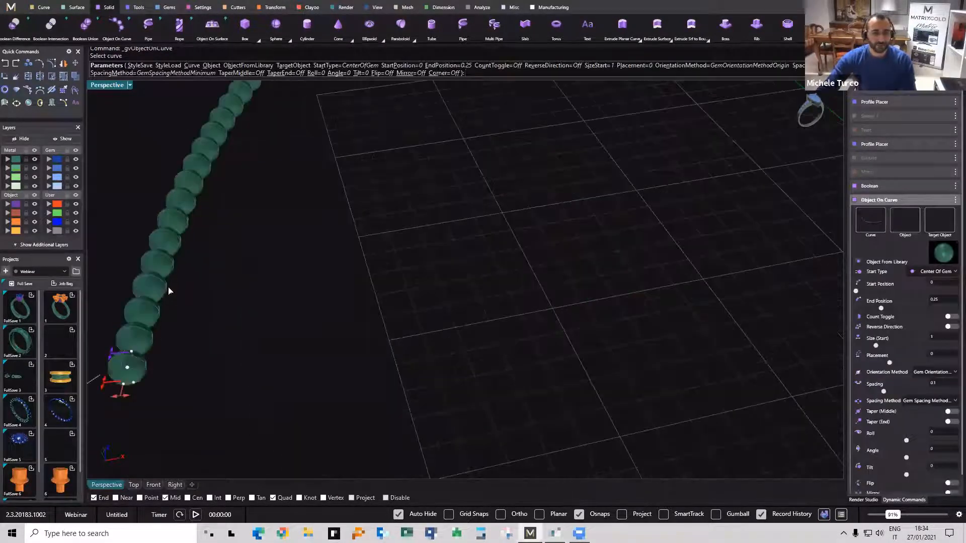
scroll(169, 290, "down", 8)
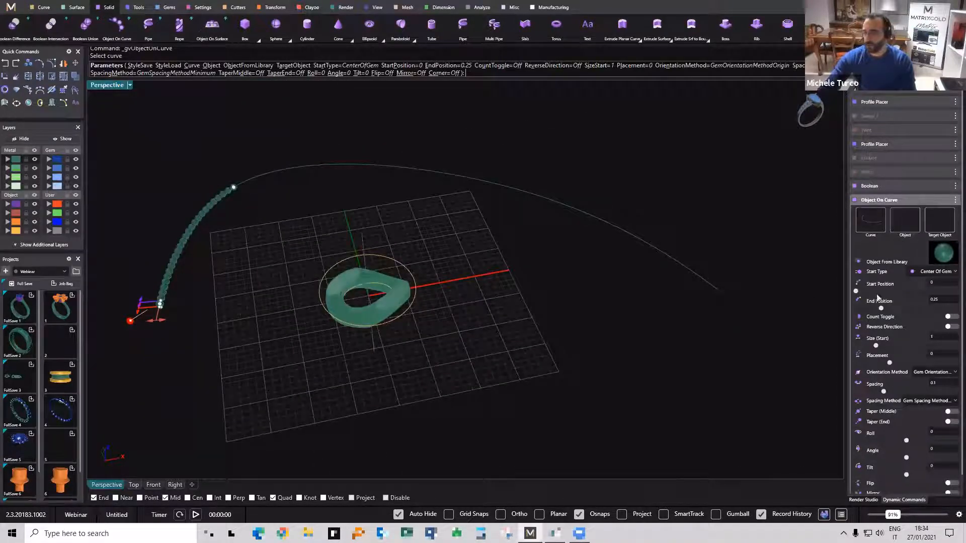
Assign the twisted link as the object distributed along the curve.
left_click(897, 228)
scroll(433, 294, "up", 4)
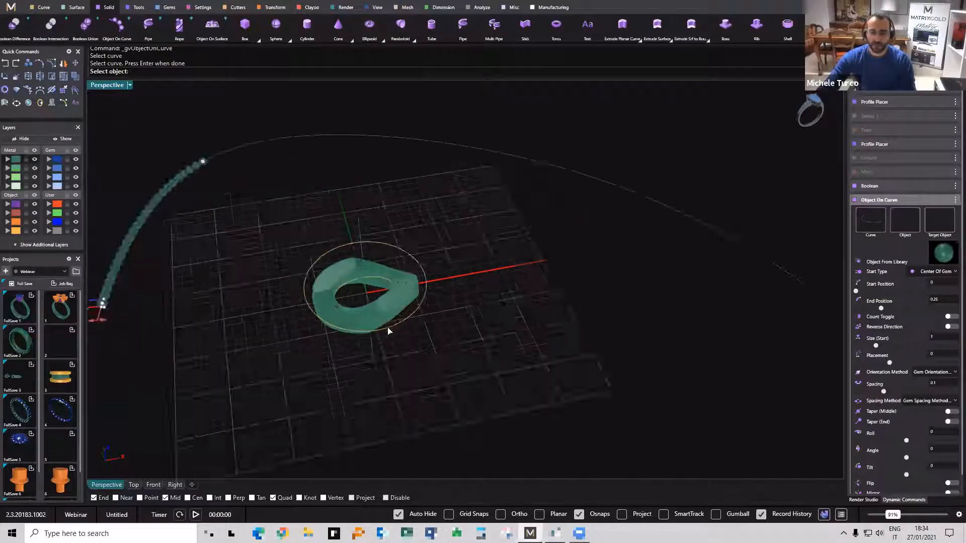
scroll(432, 294, "up", 2)
left_click(411, 294)
scroll(410, 295, "down", 5)
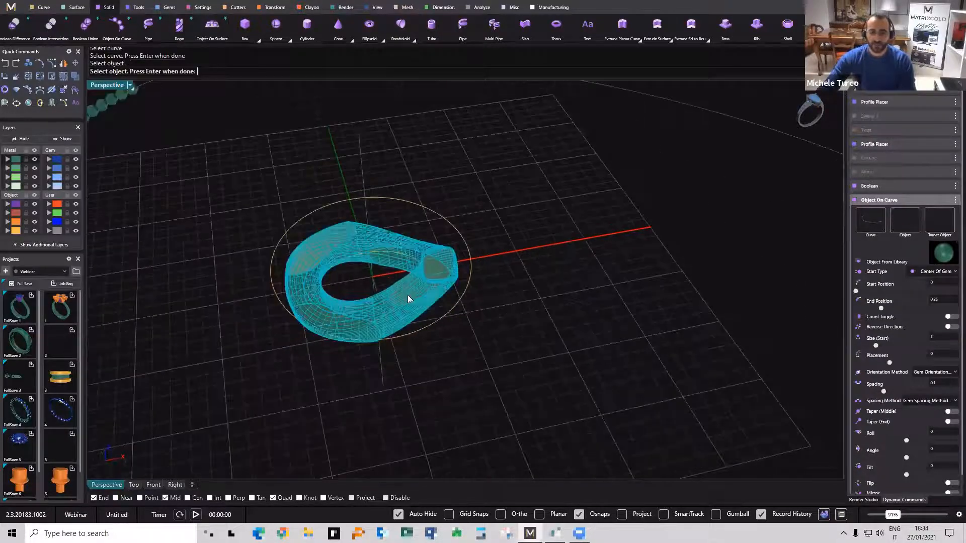
right_click(225, 303)
scroll(224, 303, "down", 2)
Set the Orientation Method of the links on the curve to Gem Orientation Method Down.
right_click_drag(224, 302, 391, 267, "shift")
scroll(330, 252, "up", 4)
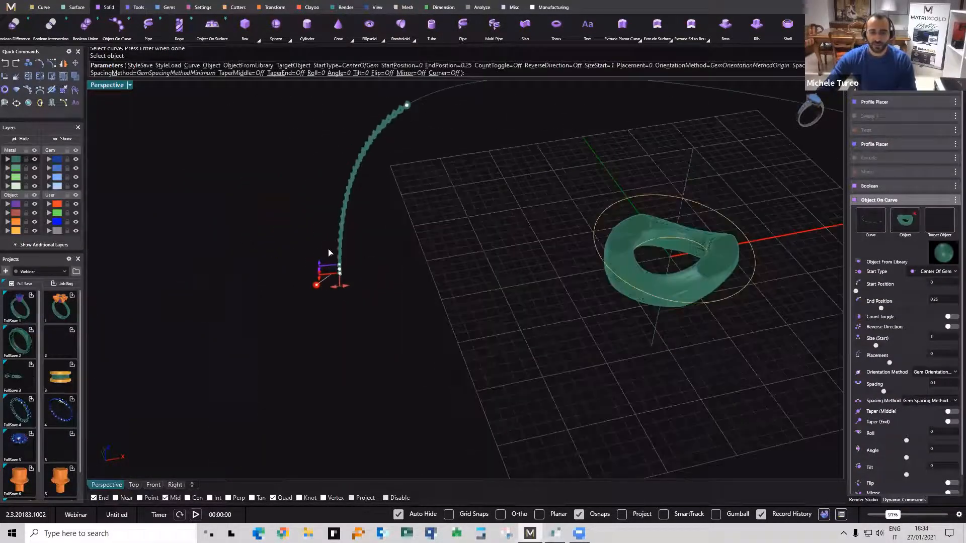
scroll(347, 232, "up", 7)
scroll(414, 138, "down", 8)
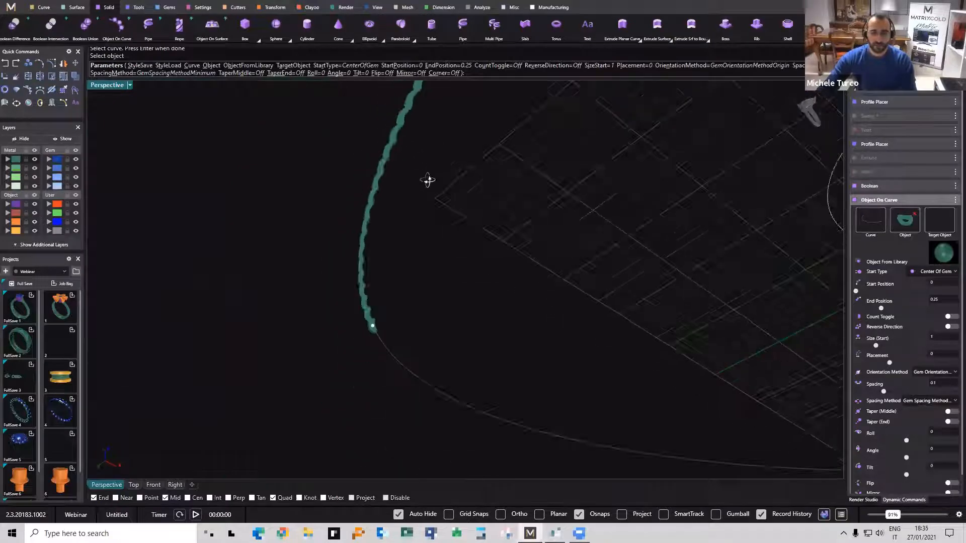
right_click_drag(416, 235, 406, 231)
scroll(405, 231, "down", 5)
right_click_drag(420, 187, 358, 218)
scroll(358, 218, "up", 7)
right_click_drag(444, 239, 362, 221, "shift")
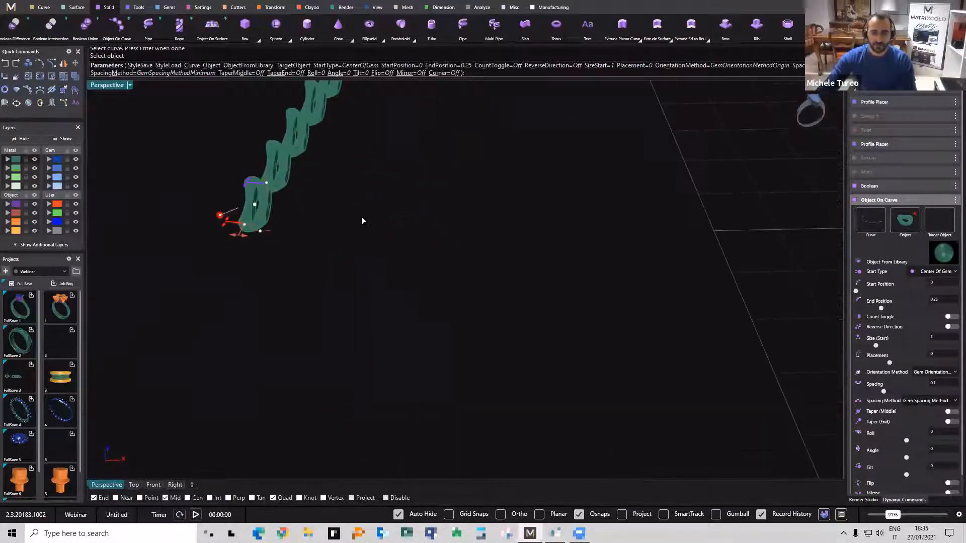
left_click(933, 373)
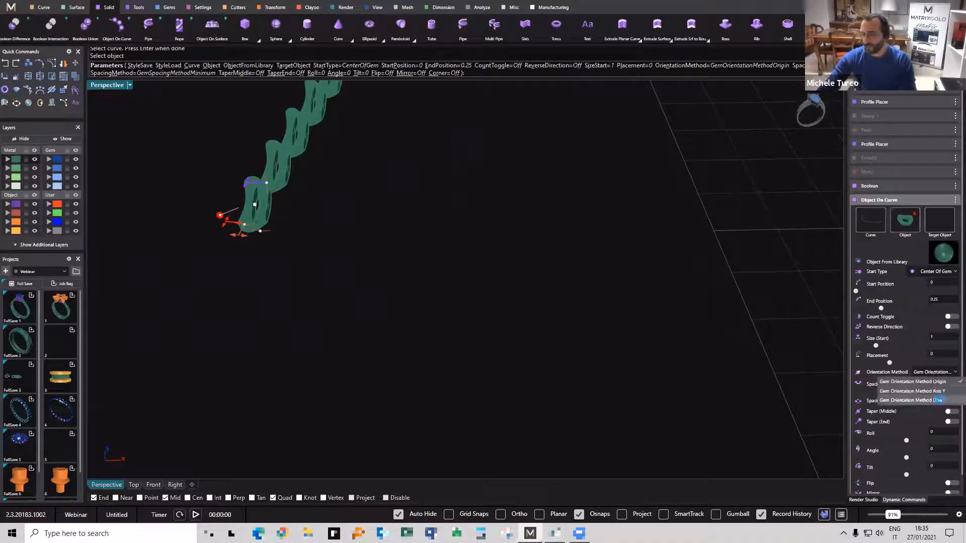
left_click(939, 399)
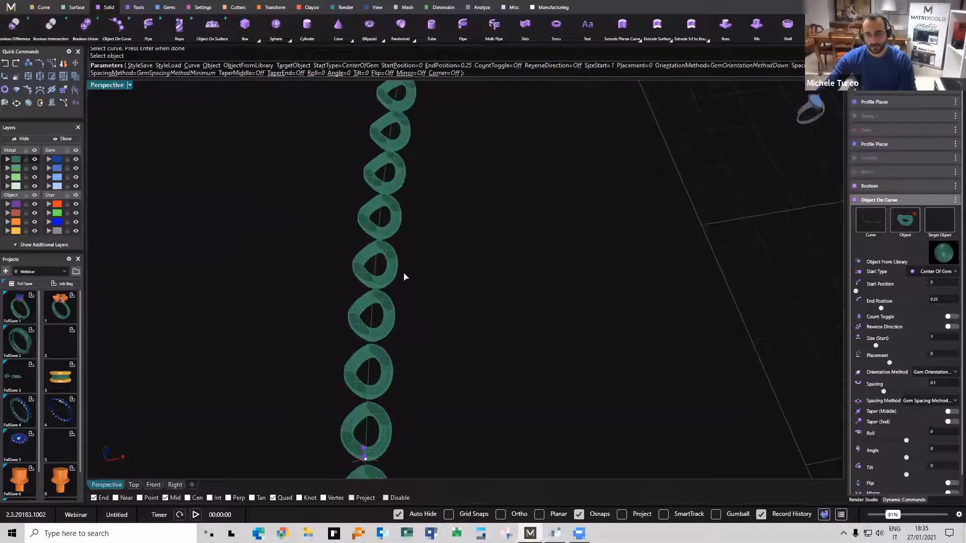
Set the links' Placement to 0.05 and their start Size to 5.
scroll(405, 277, "down", 5)
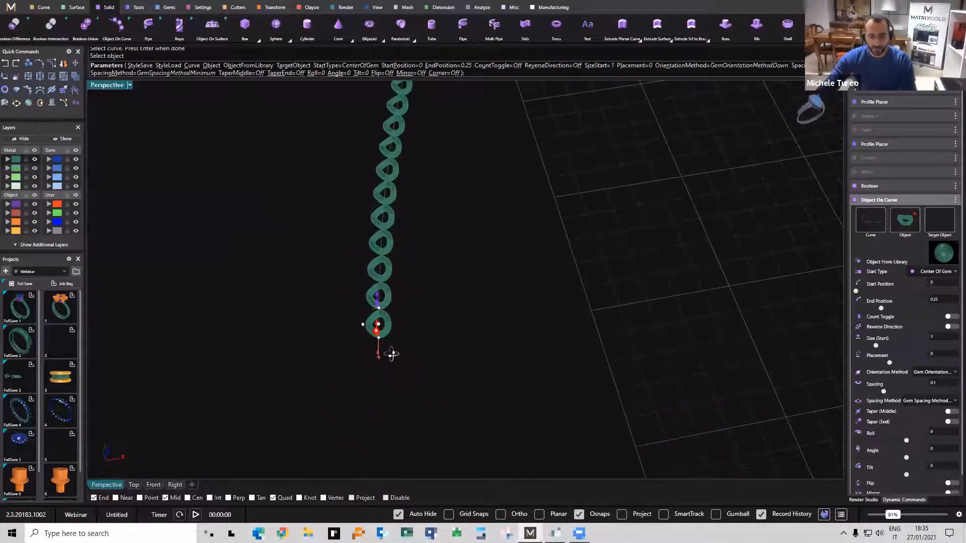
right_click_drag(391, 354, 274, 231)
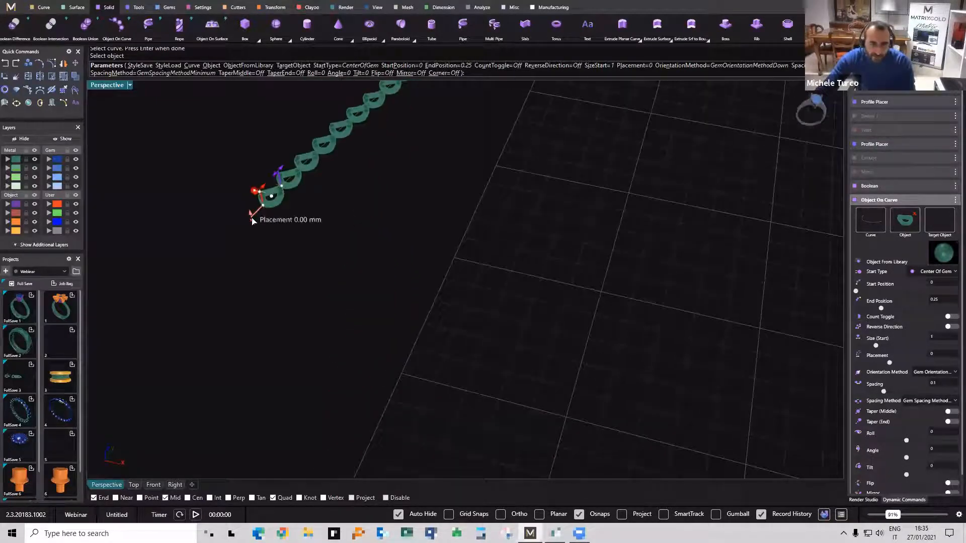
mouse_move(253, 220)
left_mouse_down()
mouse_move(251, 196)
mouse_move(264, 223)
left_mouse_up()
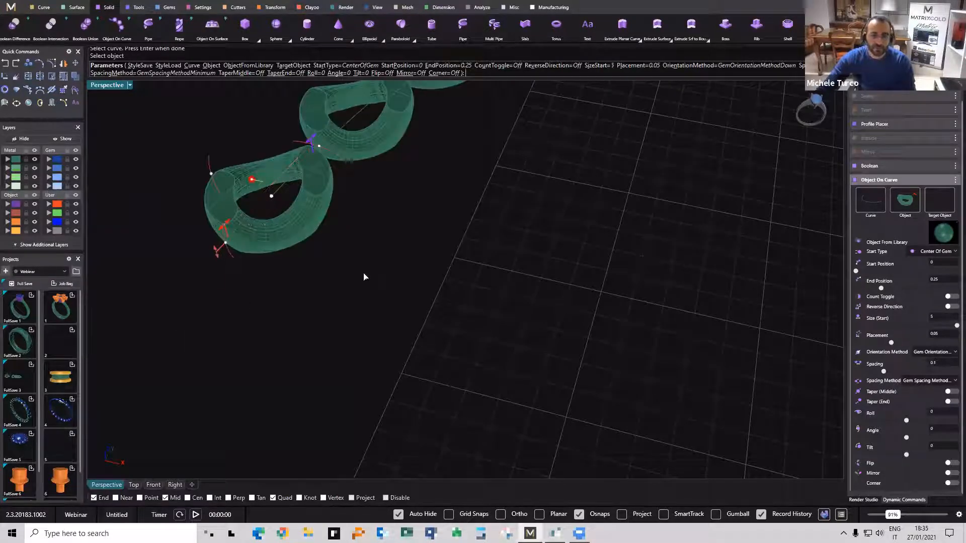
Reduce the Spacing between the links interactively to -1 mm so that they overlap.
scroll(397, 276, "down", 7)
right_click_drag(414, 276, 346, 325)
scroll(345, 271, "up", 7)
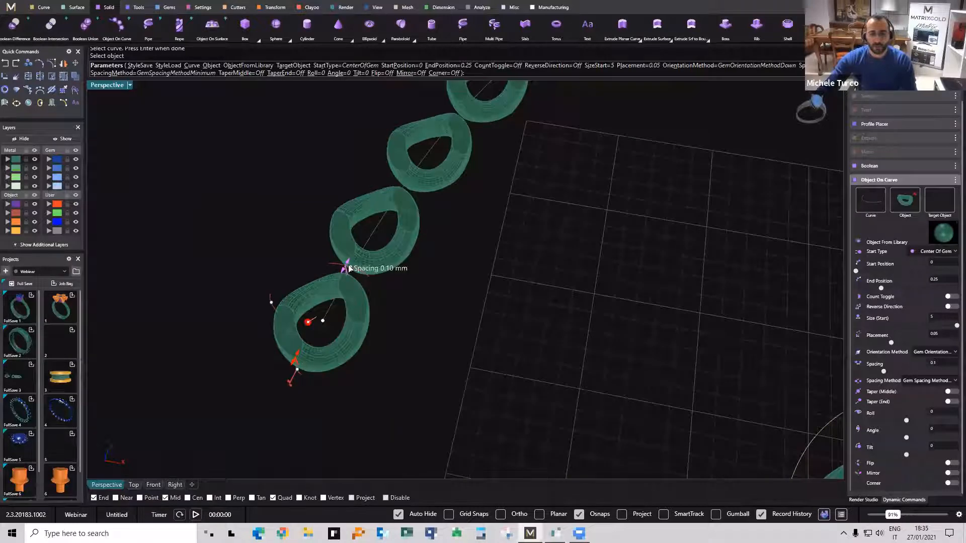
right_click_drag(345, 278, 322, 226)
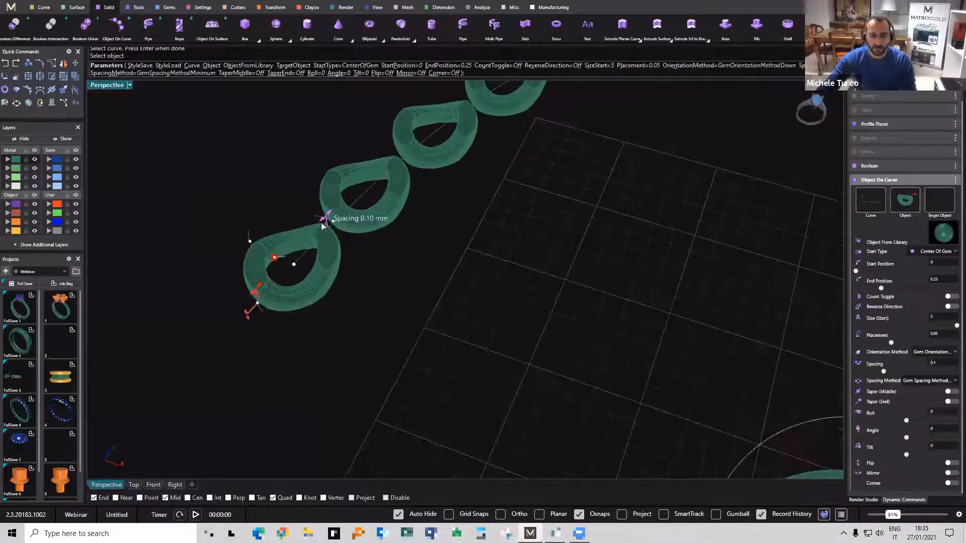
left_click_drag(322, 226, 285, 259)
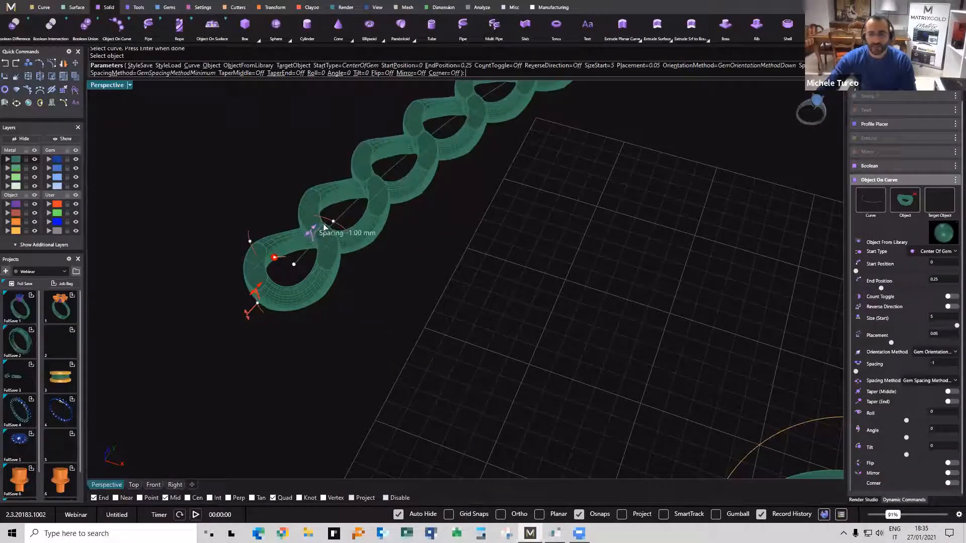
mouse_move(323, 227)
left_mouse_down()
mouse_move(330, 210)
mouse_move(299, 232)
mouse_move(304, 256)
left_mouse_up()
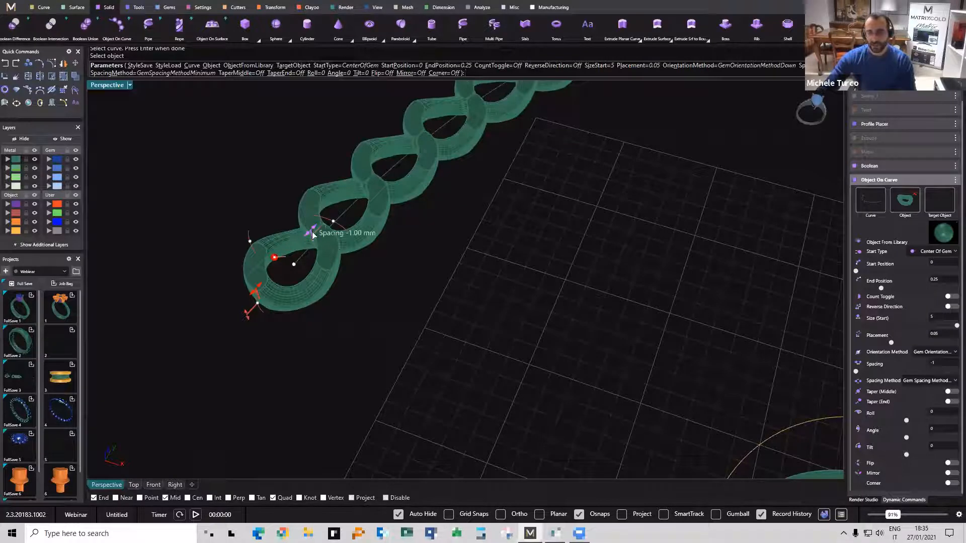
left_click_drag(312, 233, 305, 256)
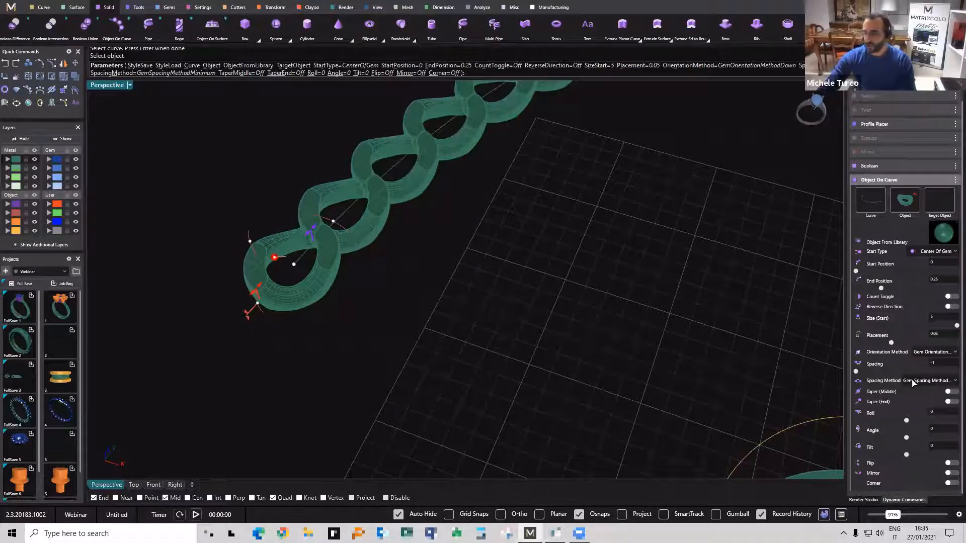
Enter an exact Spacing of -1.5 mm for the links along the curve.
left_click(935, 365)
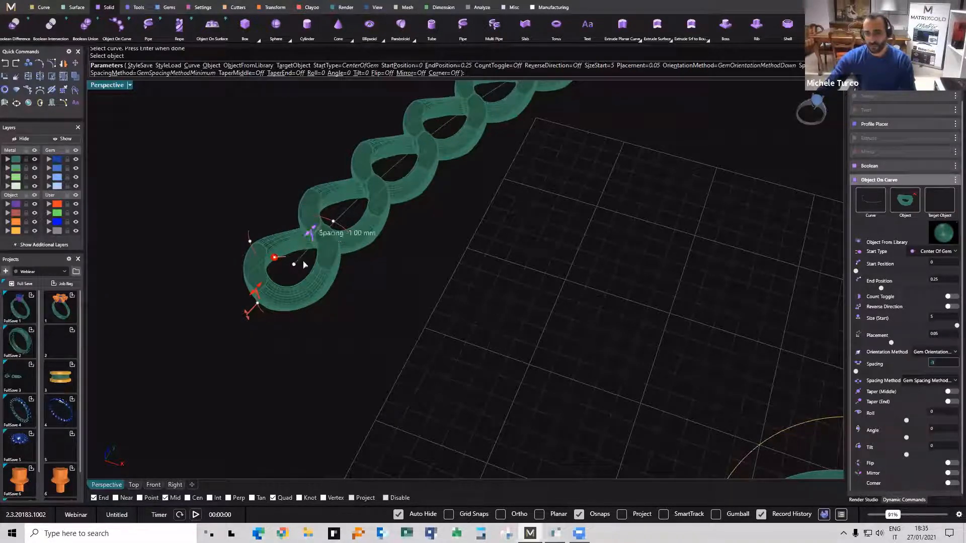
key("BackSpace")
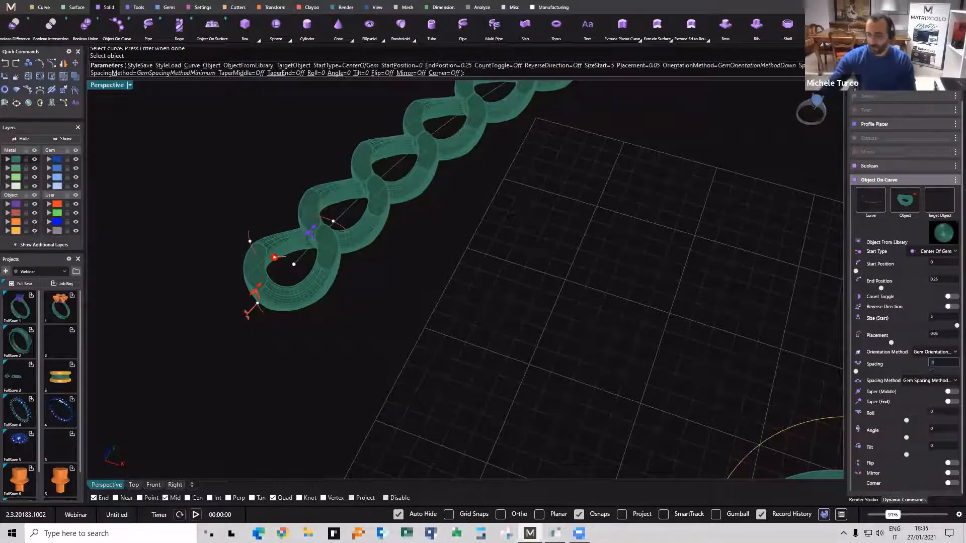
type("1.5")
key("Return")
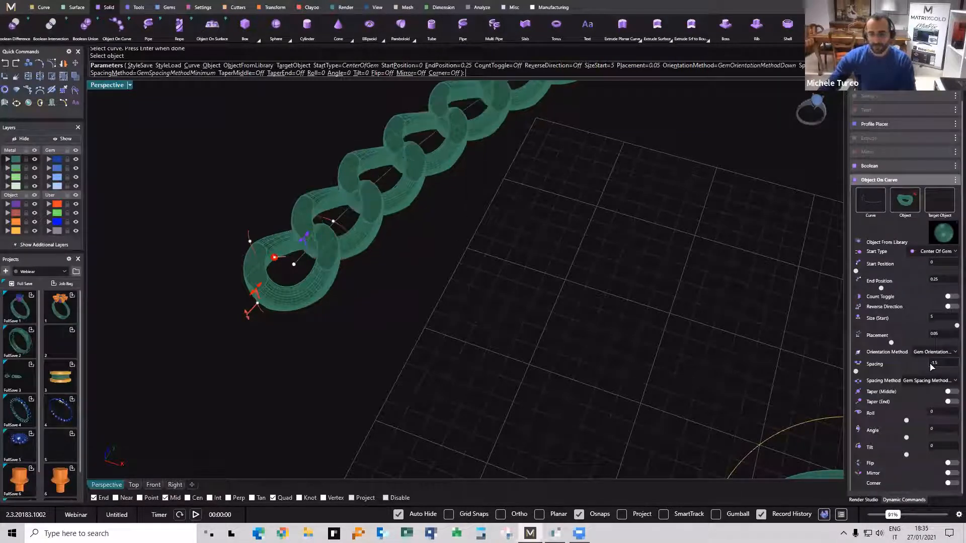
Set the Spacing of the links along the curve to -2.4.
scroll(944, 363, "up", 1)
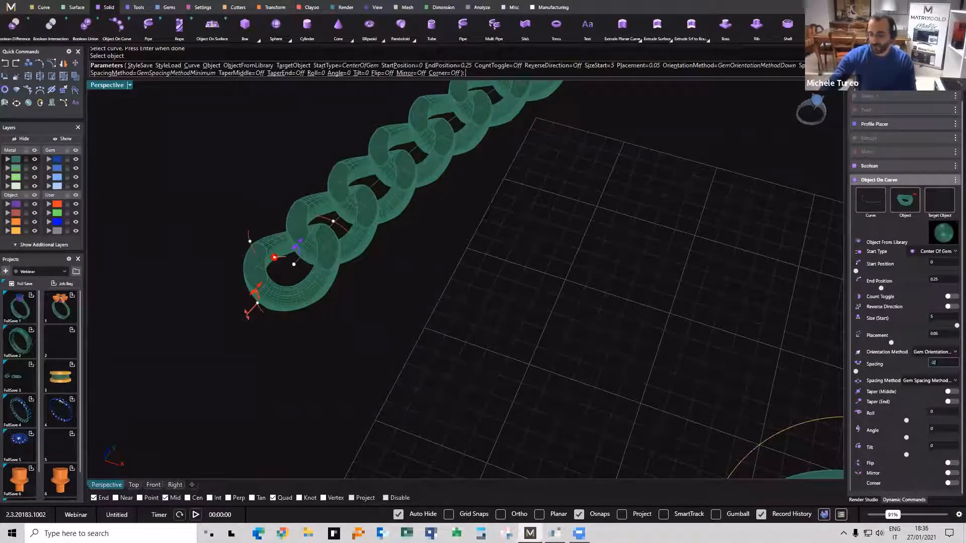
type(".4")
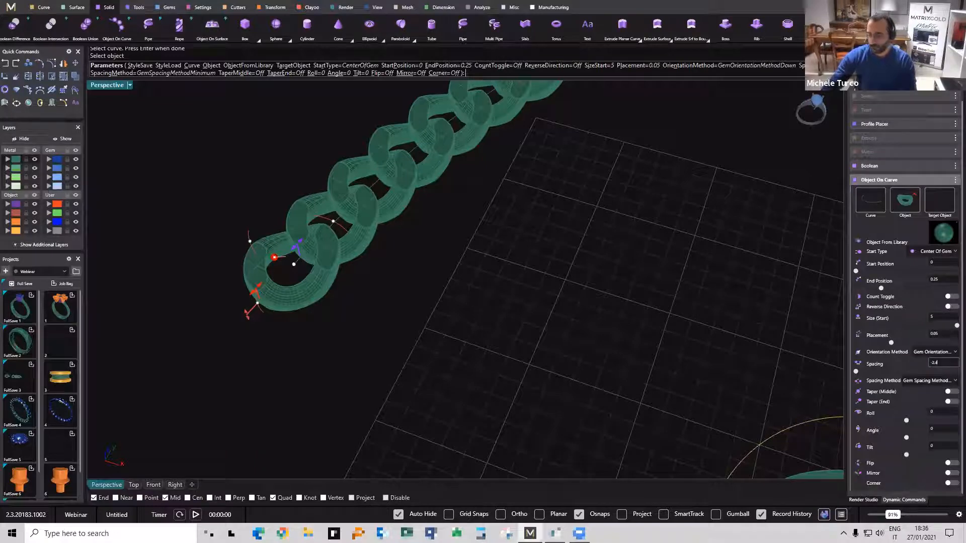
scroll(390, 237, "up", 3)
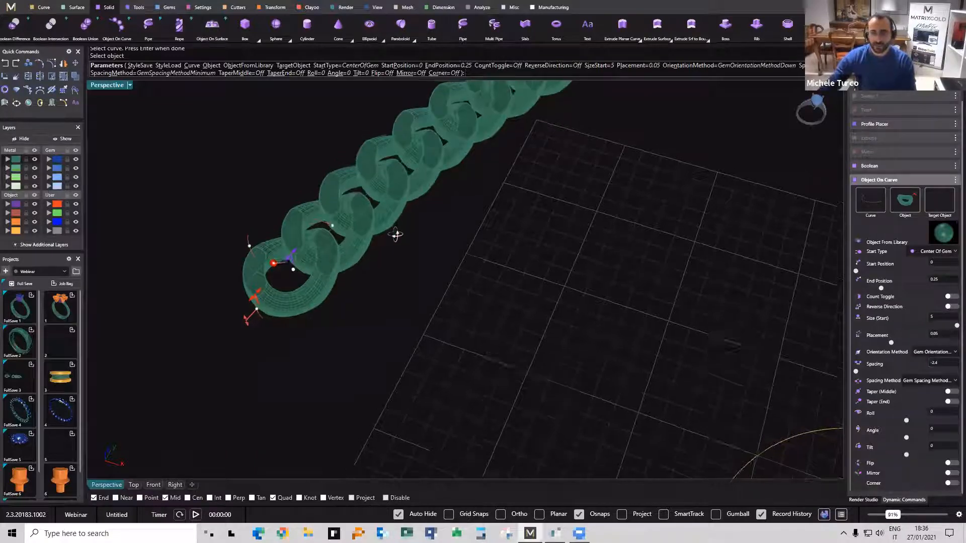
Examine the overlap of the repeated links along the curve from several angles and distances.
scroll(382, 244, "down", 5)
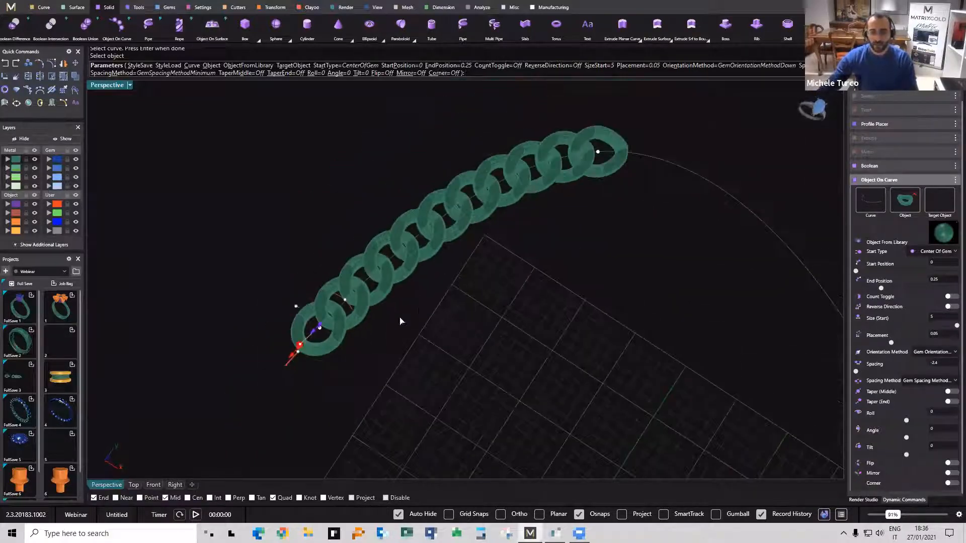
scroll(430, 304, "down", 3)
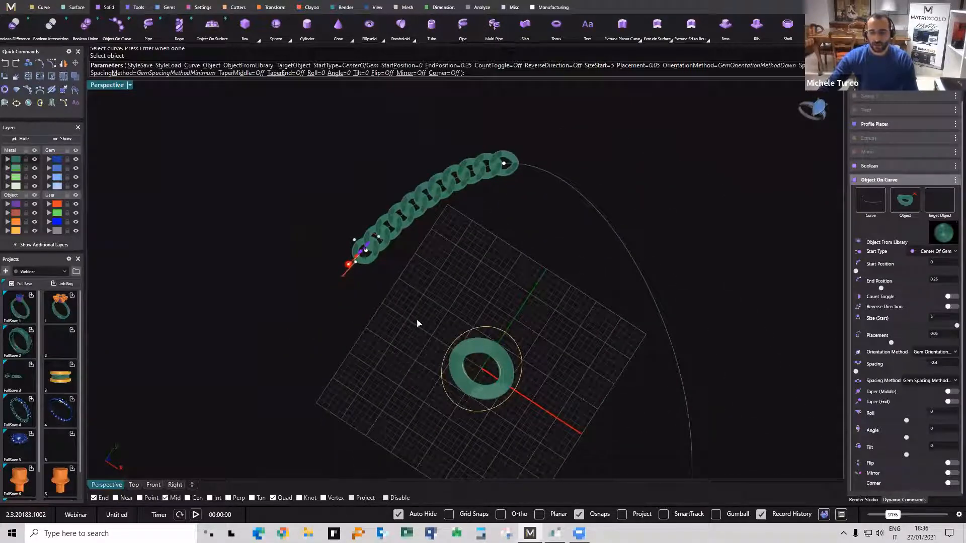
right_click_drag(447, 268, 513, 351)
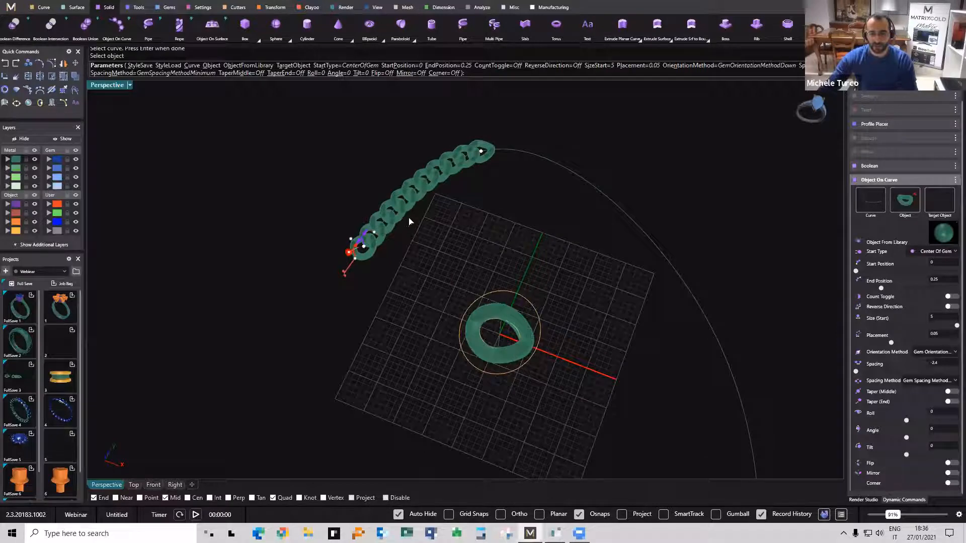
scroll(428, 214, "up", 2)
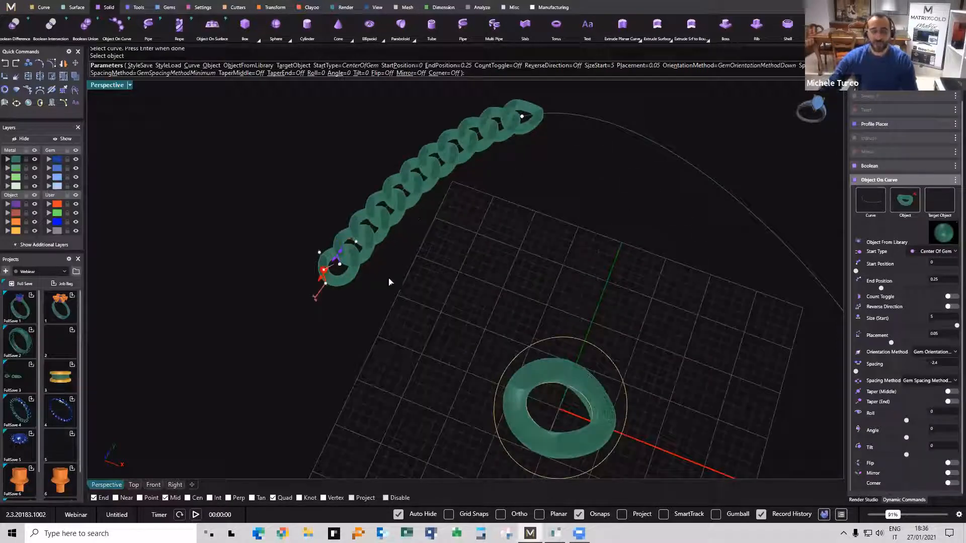
right_click_drag(427, 254, 277, 292)
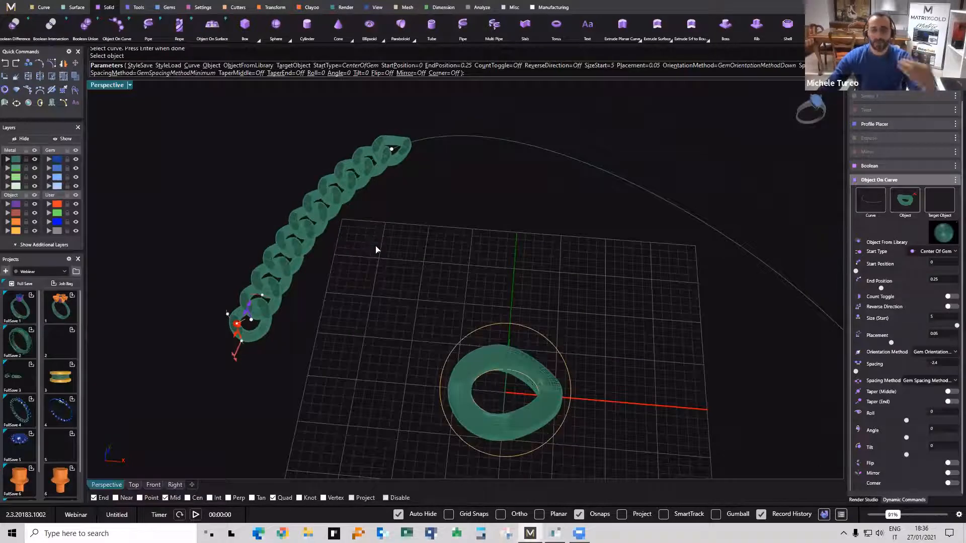
right_click_drag(364, 252, 261, 322)
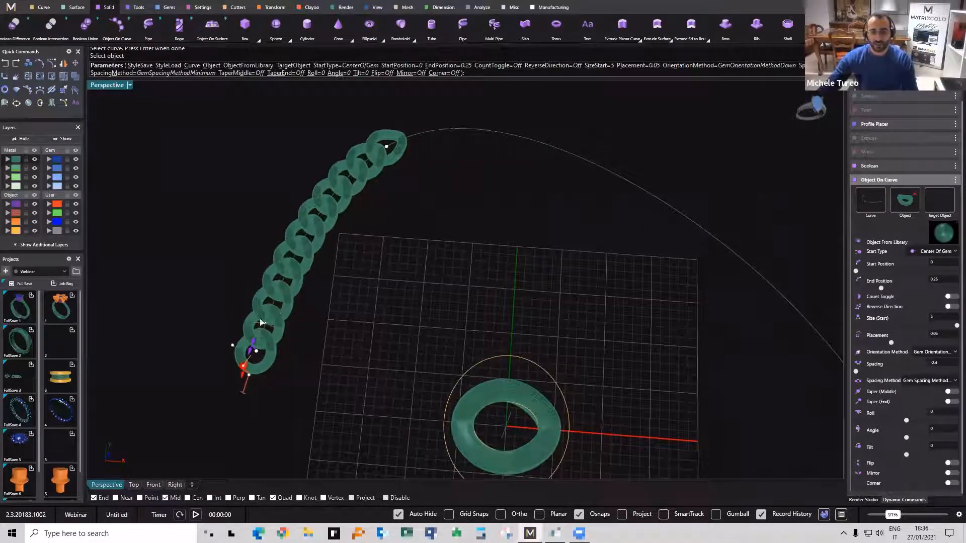
scroll(261, 327, "up", 5)
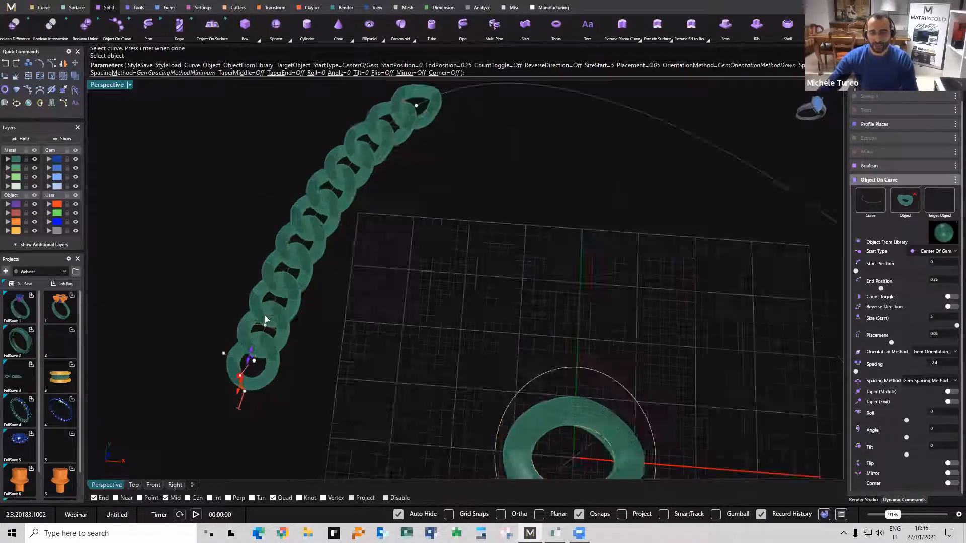
scroll(300, 319, "down", 8)
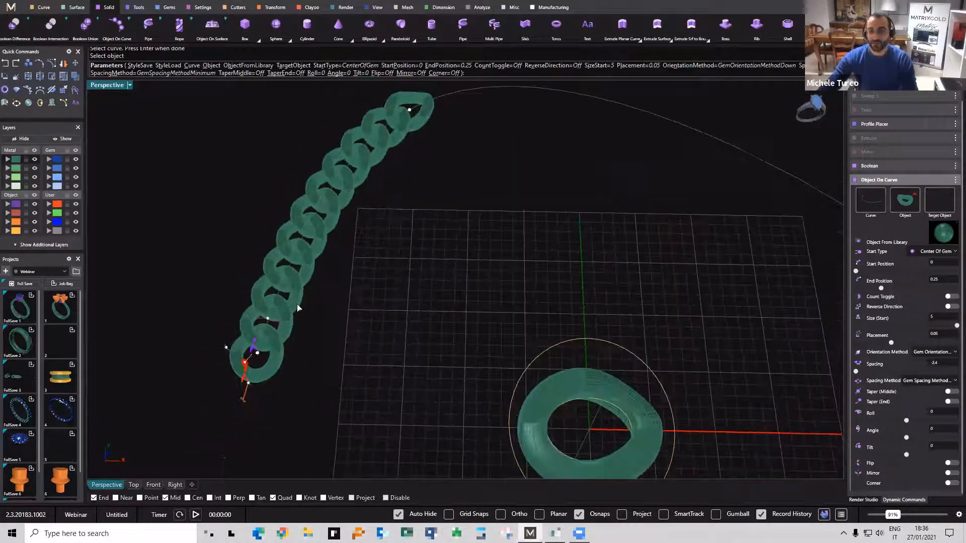
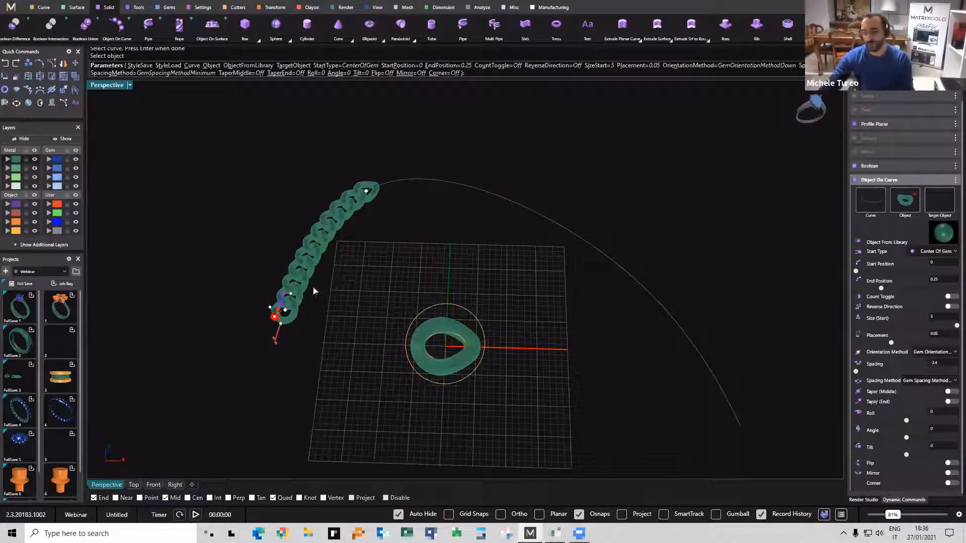
Enable the end taper on the chain and set the end Size to 3.8 mm.
left_click(949, 401)
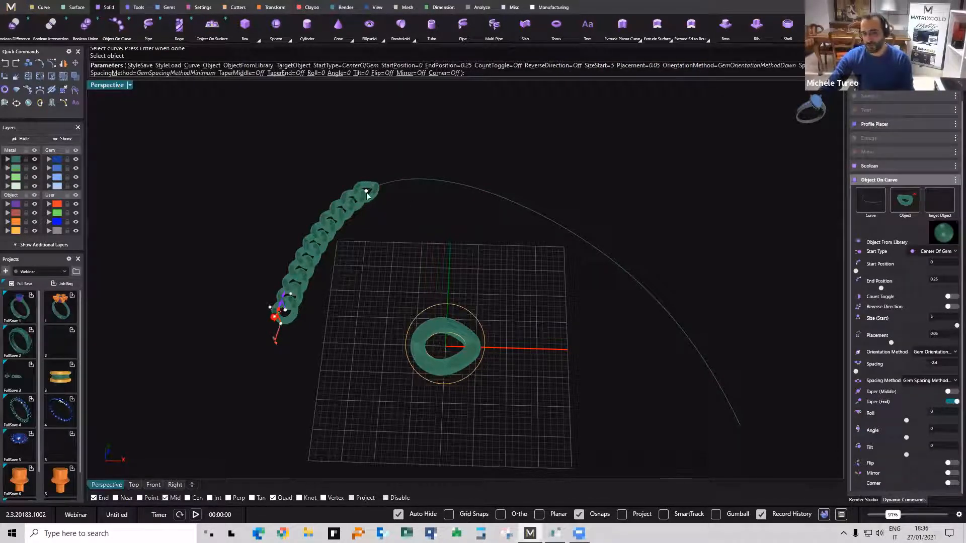
right_click_drag(522, 302, 526, 317)
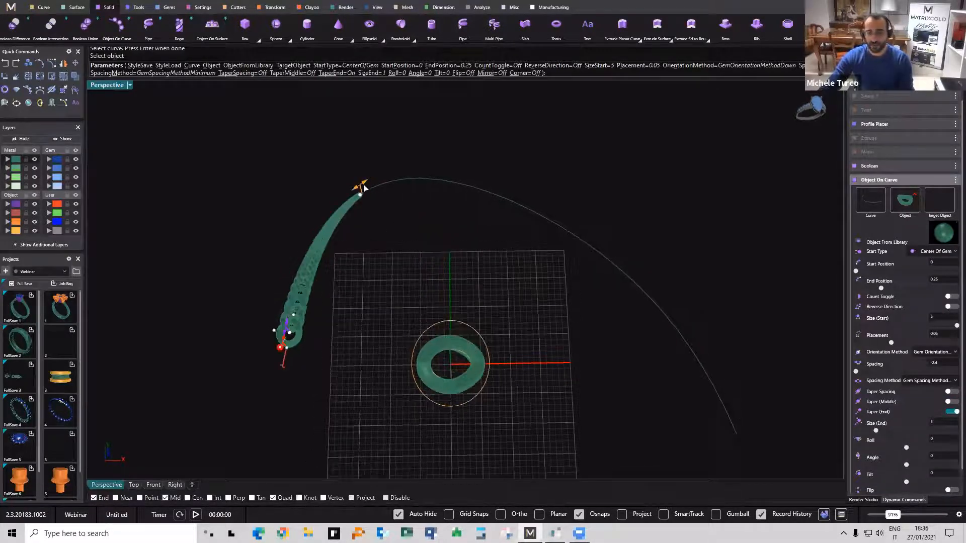
mouse_move(363, 188)
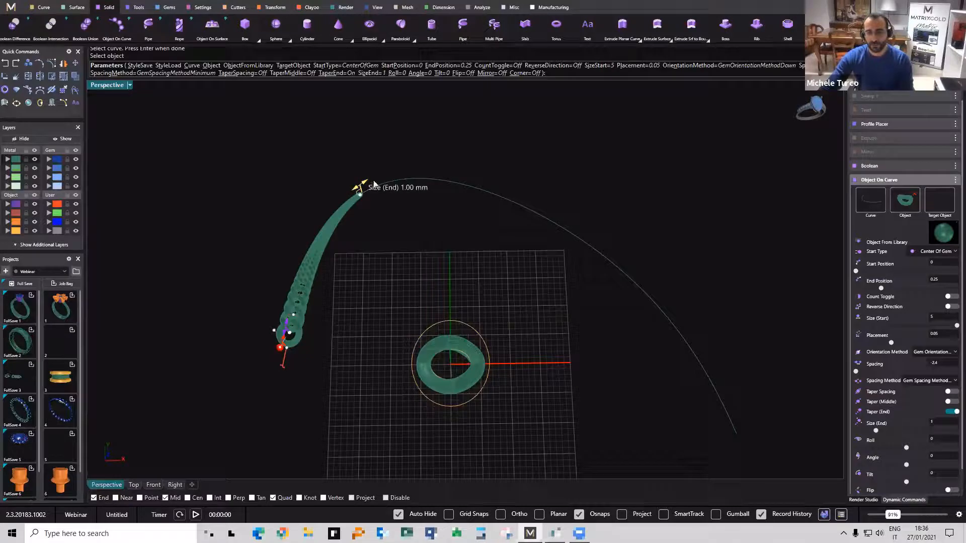
left_click_drag(369, 184, 377, 183)
right_click_drag(369, 220, 418, 244)
scroll(415, 232, "up", 6)
scroll(374, 176, "up", 2)
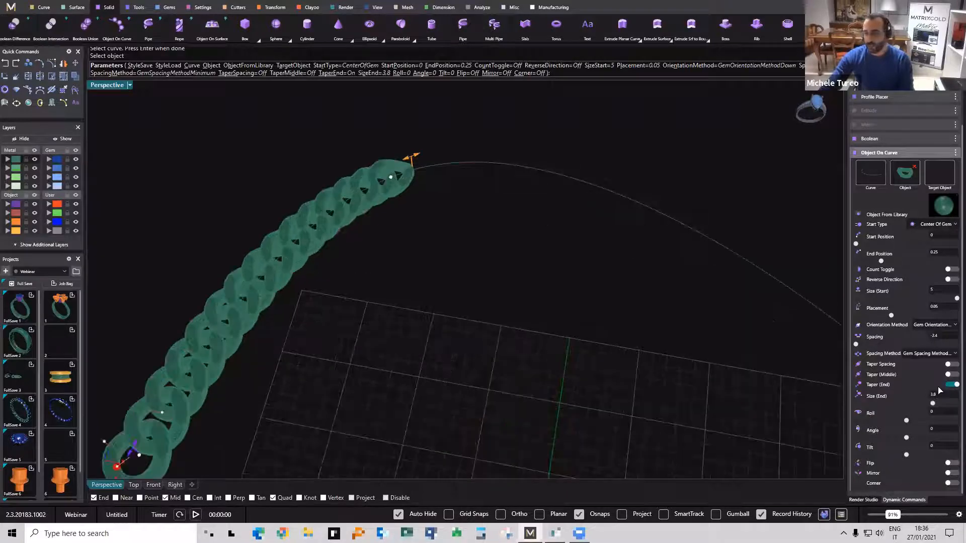
Turn on Taper Spacing for the chain and enter a Spacing of -3.5.
left_click(948, 364)
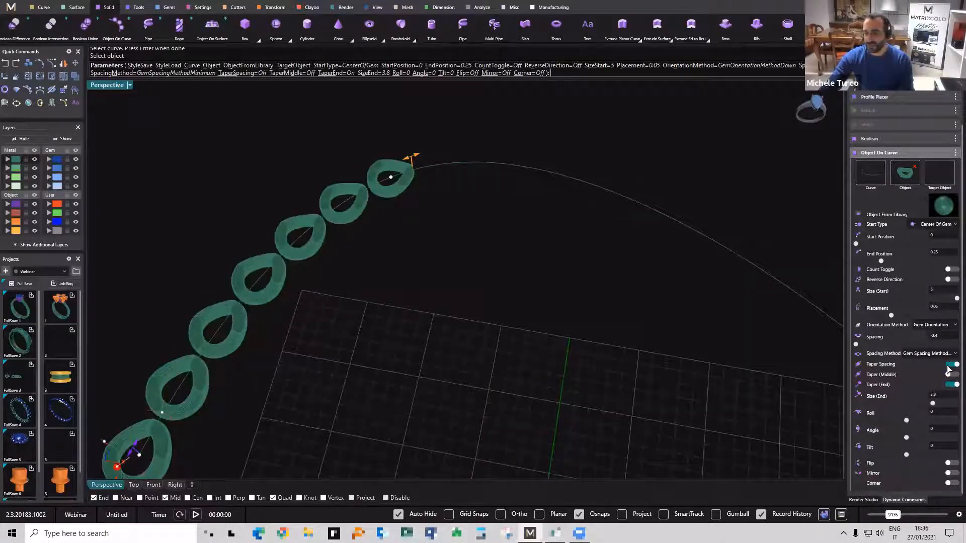
scroll(483, 362, "down", 5)
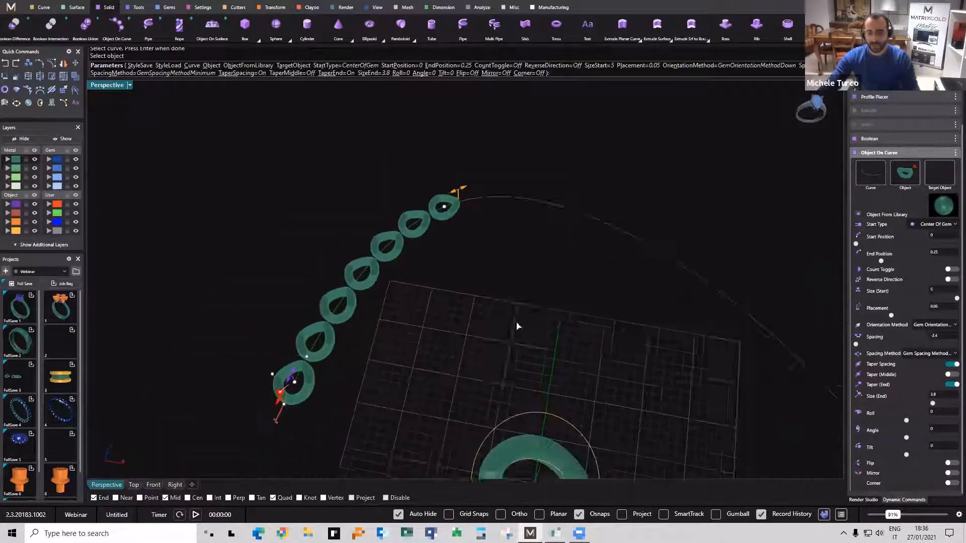
scroll(321, 347, "up", 2)
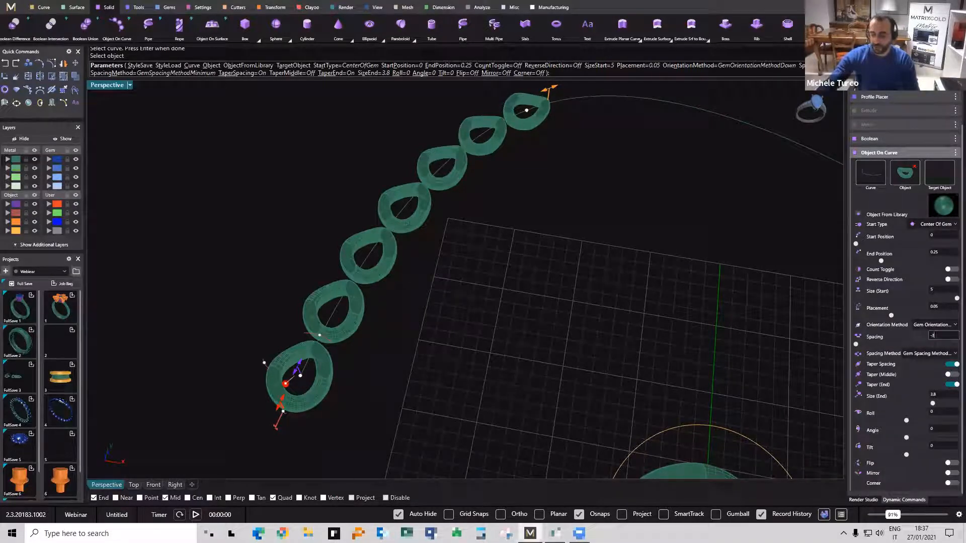
type("3.5")
key("Return")
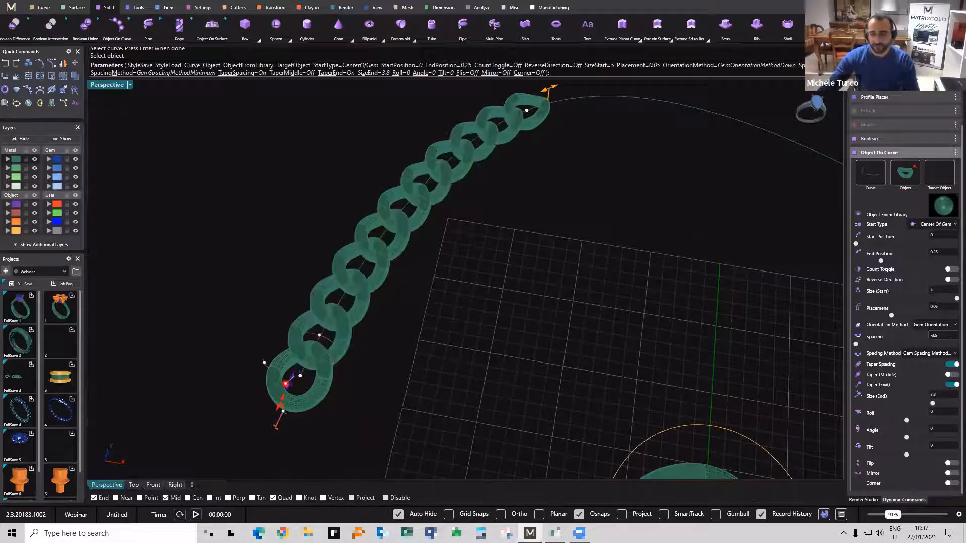
Tighten the tapered chain by setting the Spacing to -3.7.
double_click(943, 336)
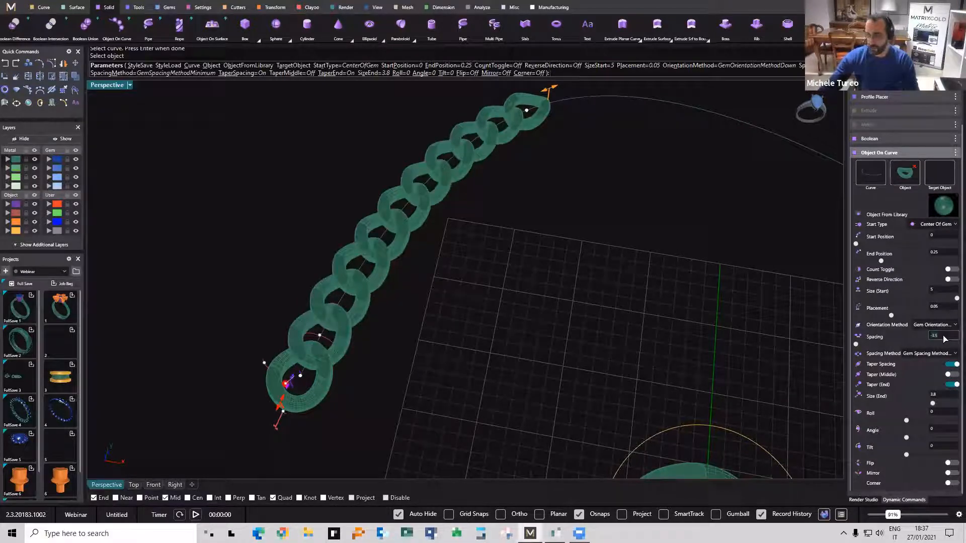
type("-3")
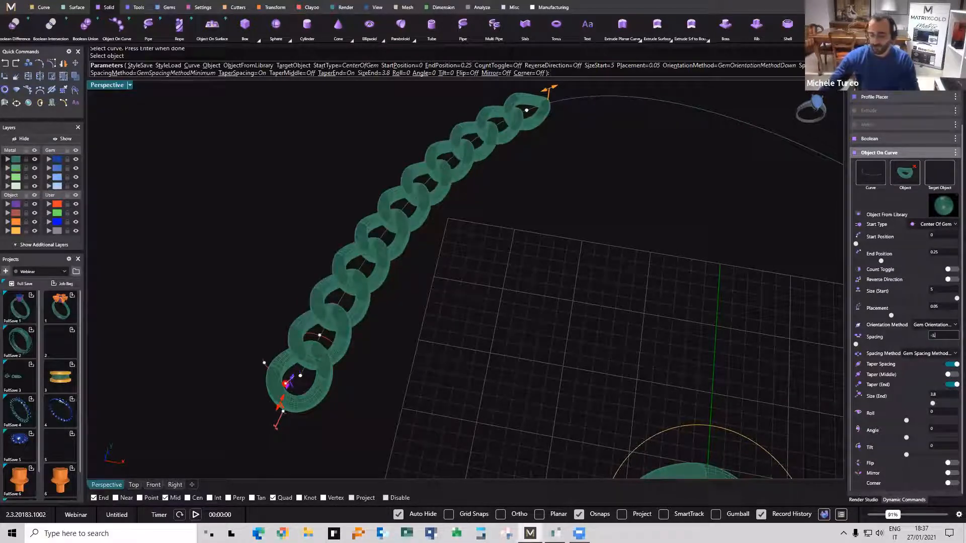
type(".7")
key("Return")
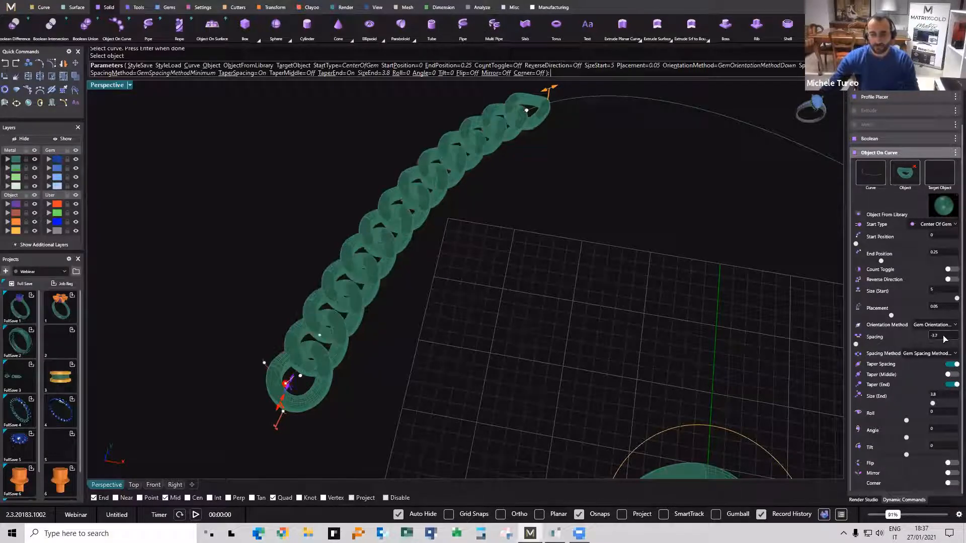
Inspect the tapered overlap closely, adjust the size of the end link slightly and finish the Object On Curve chain.
right_click_drag(449, 219, 308, 383)
scroll(299, 384, "up", 3)
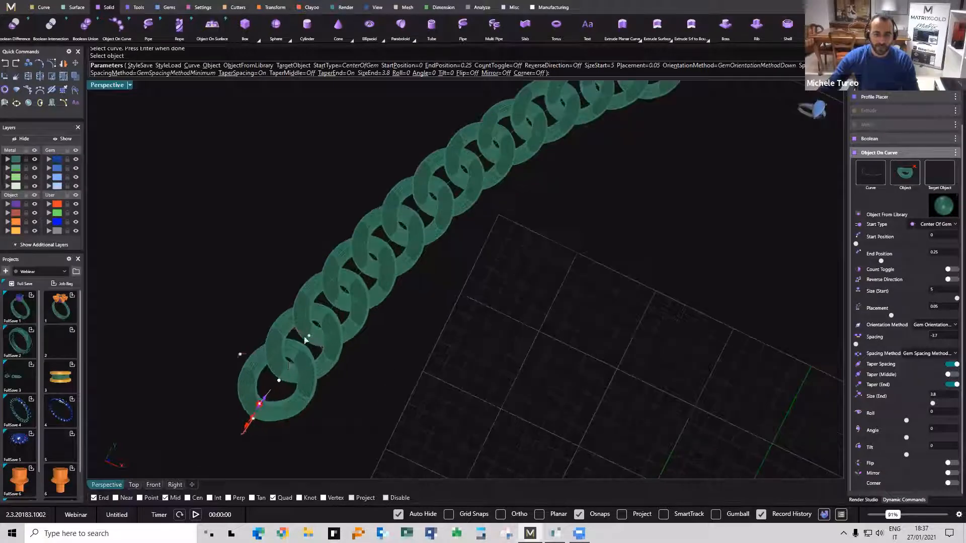
right_click_drag(386, 347, 302, 371, "shift")
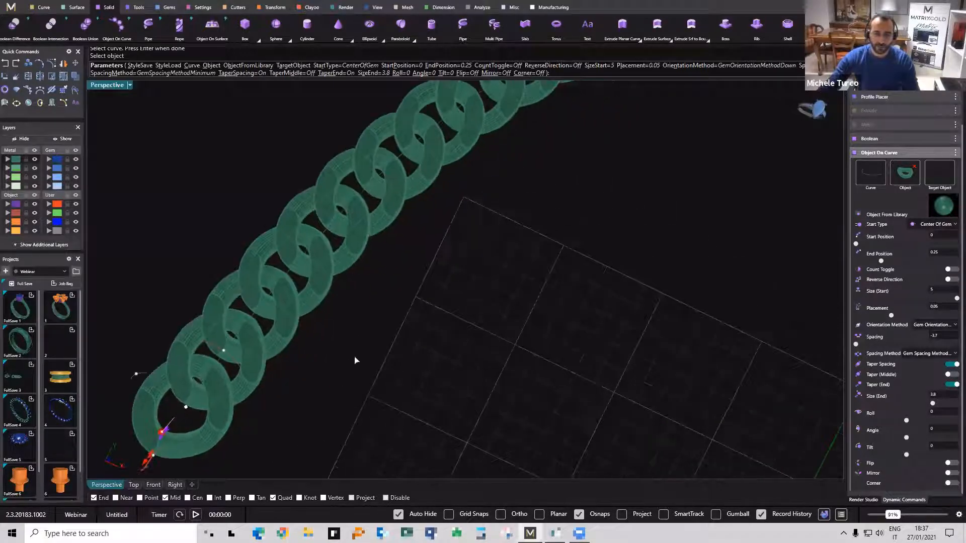
right_click_drag(594, 108, 476, 244, "shift")
scroll(483, 237, "down", 4)
mouse_move(513, 203)
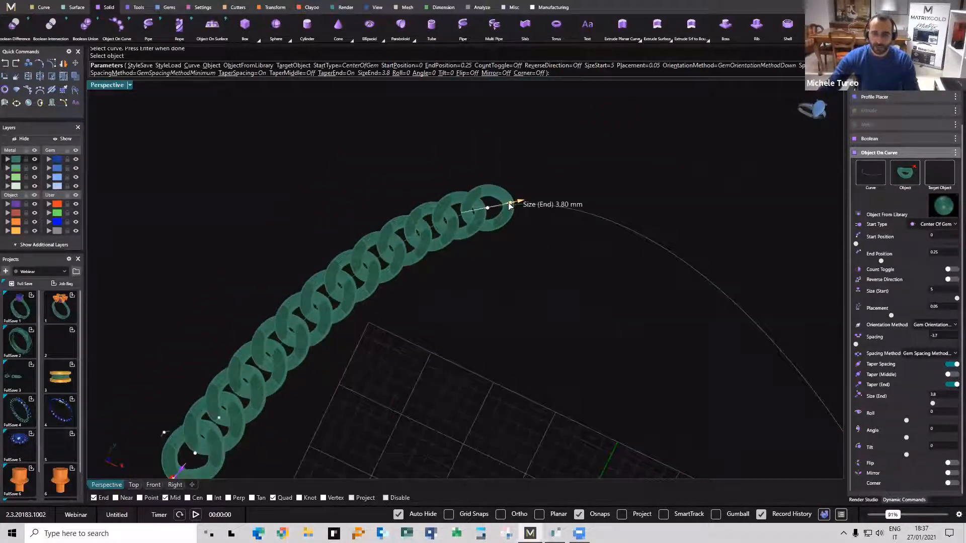
left_click_drag(509, 205, 507, 207)
right_click_drag(494, 399, 594, 313)
right_click(528, 291)
scroll(584, 306, "down", 6)
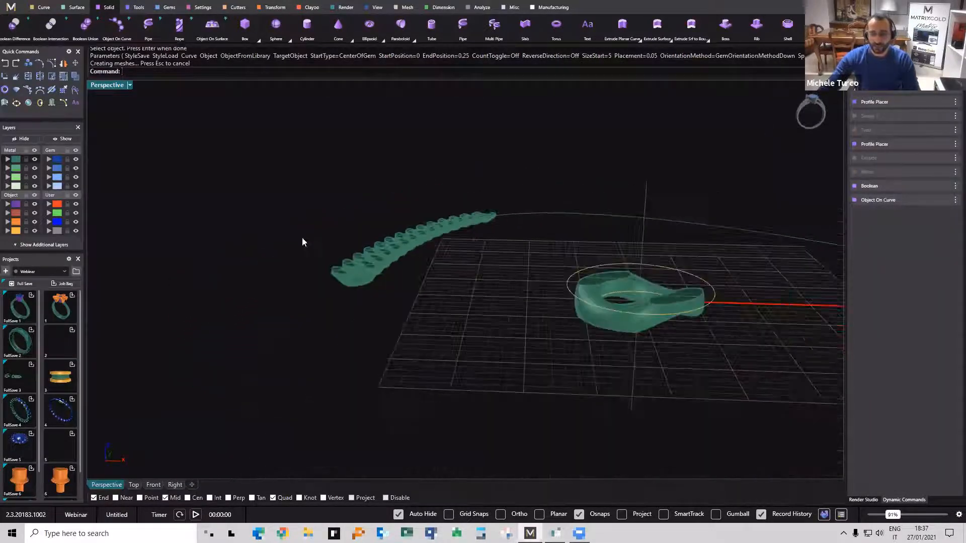
Edit the large circular profile around the source link and shift its Profile Position to 0.548.
right_click_drag(325, 271, 273, 258, "shift")
scroll(362, 267, "up", 3)
left_click(716, 245)
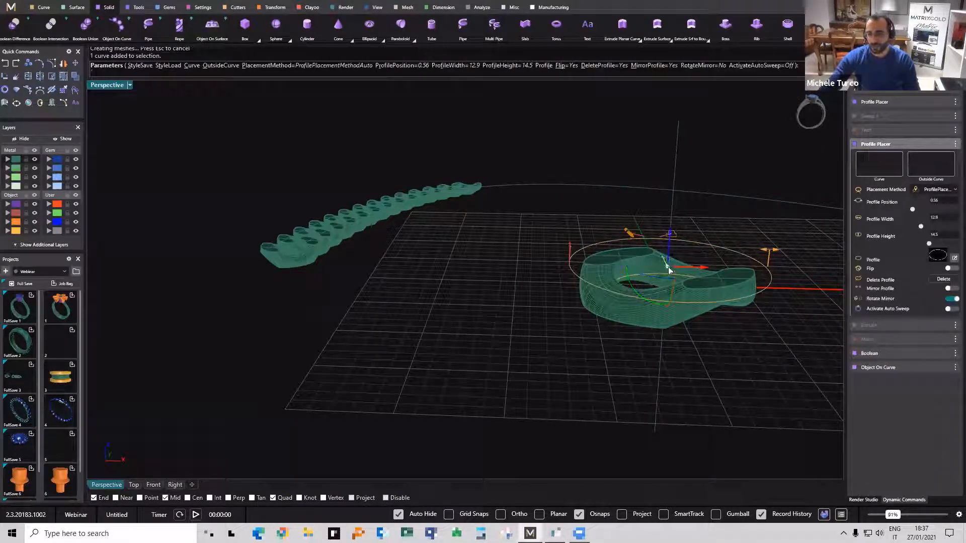
left_click_drag(668, 269, 662, 267)
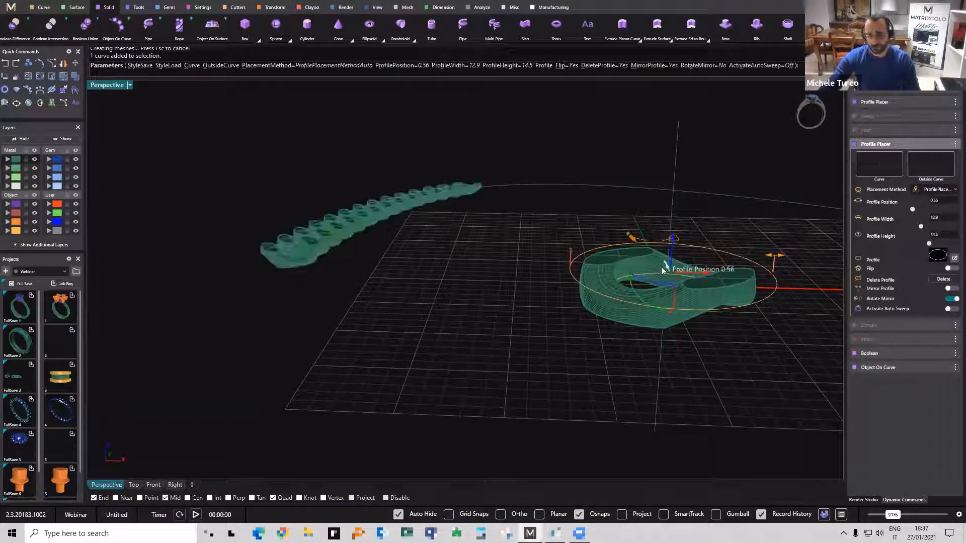
right_click(660, 267)
left_click(699, 247)
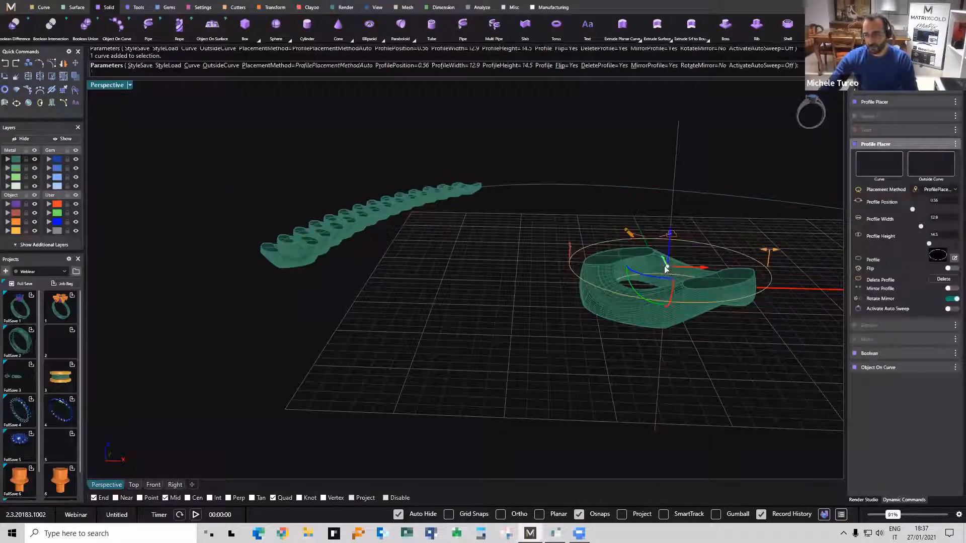
left_click_drag(669, 272, 672, 275)
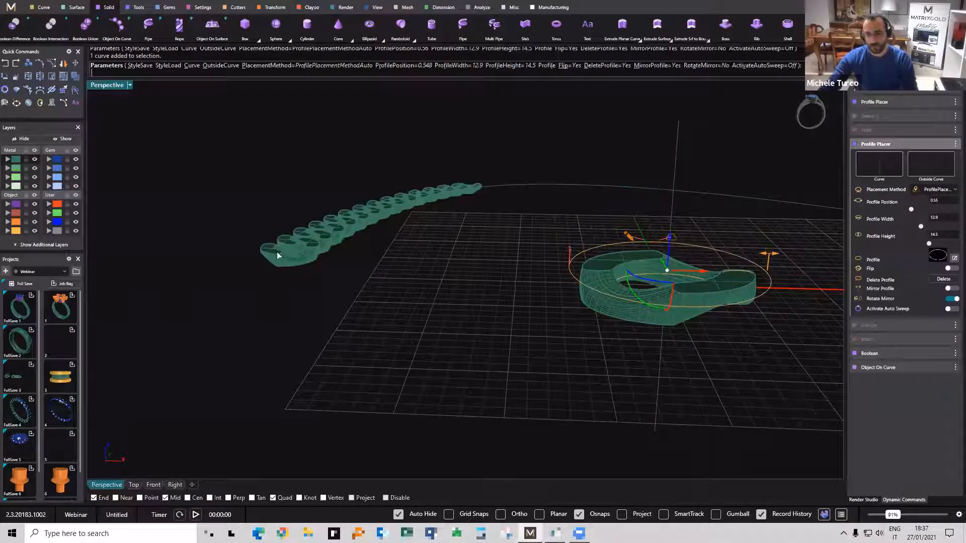
Move the large circular profile upward along its placement curve to bend the source link and its chain copies, and accept it.
right_click_drag(589, 349, 603, 252)
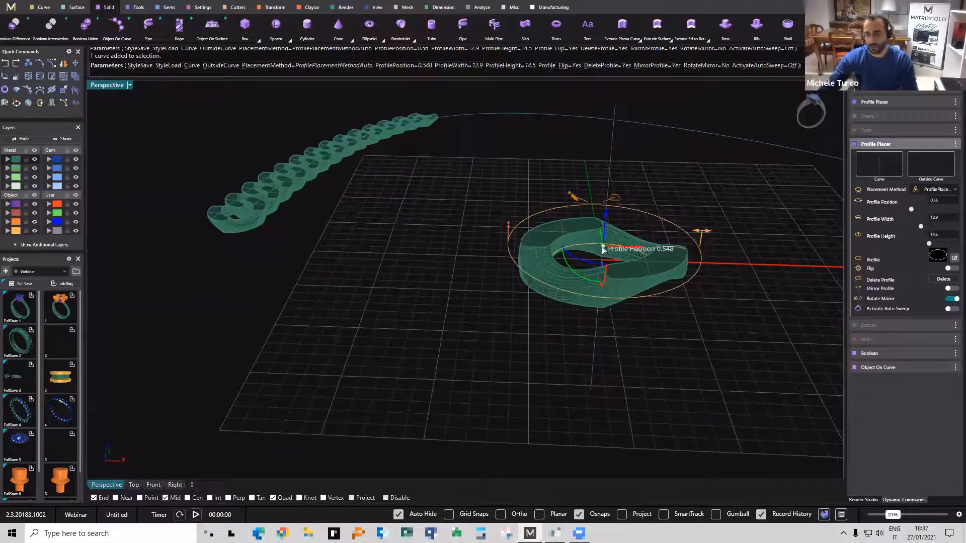
left_click_drag(607, 231, 606, 211)
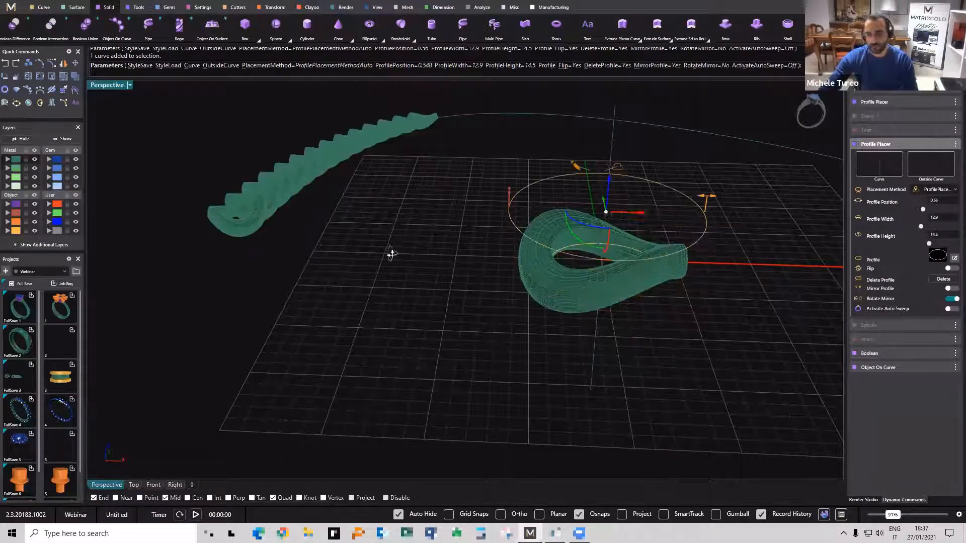
mouse_move(391, 255)
right_mouse_down()
mouse_move(407, 291)
mouse_move(451, 234)
mouse_move(515, 339)
mouse_move(545, 313)
mouse_move(545, 322)
mouse_move(601, 312)
mouse_move(719, 114)
mouse_move(669, 243)
right_mouse_up()
key("Return")
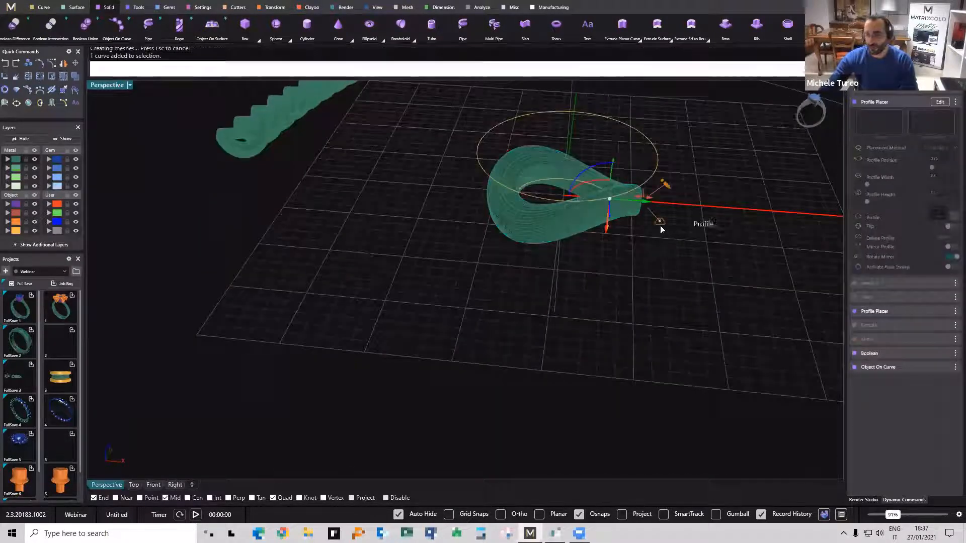
Replace the elliptical profile at the link's narrow end with Shank library profile 06.
left_click(659, 224)
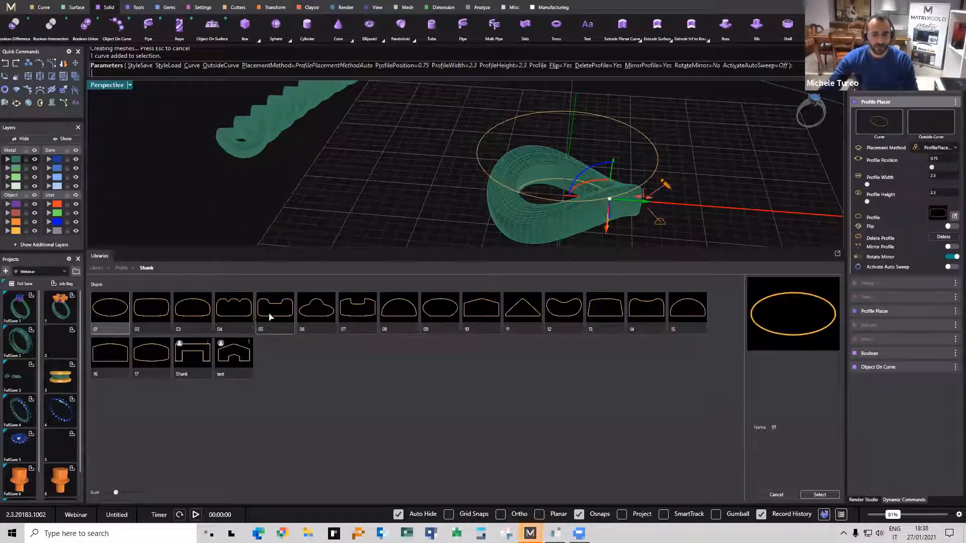
left_click(311, 311)
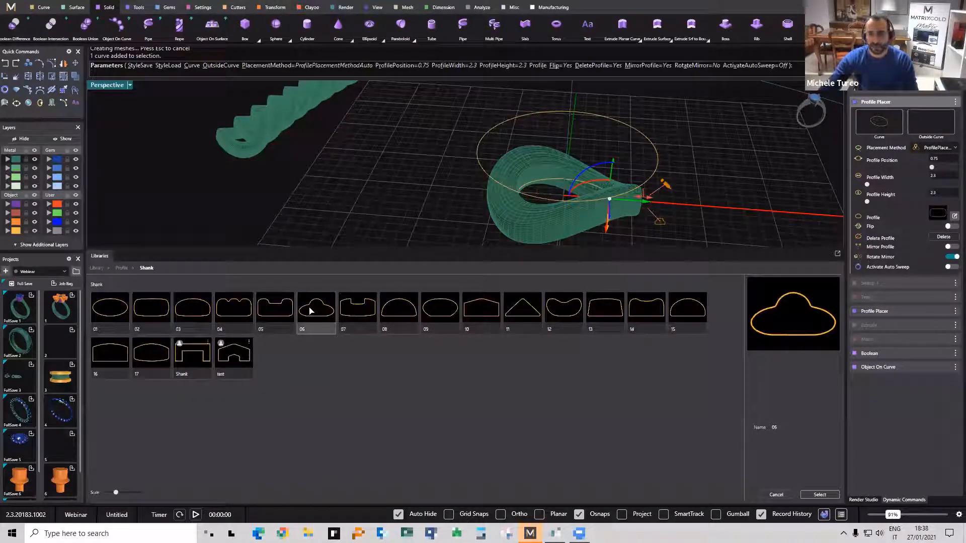
left_click(819, 494)
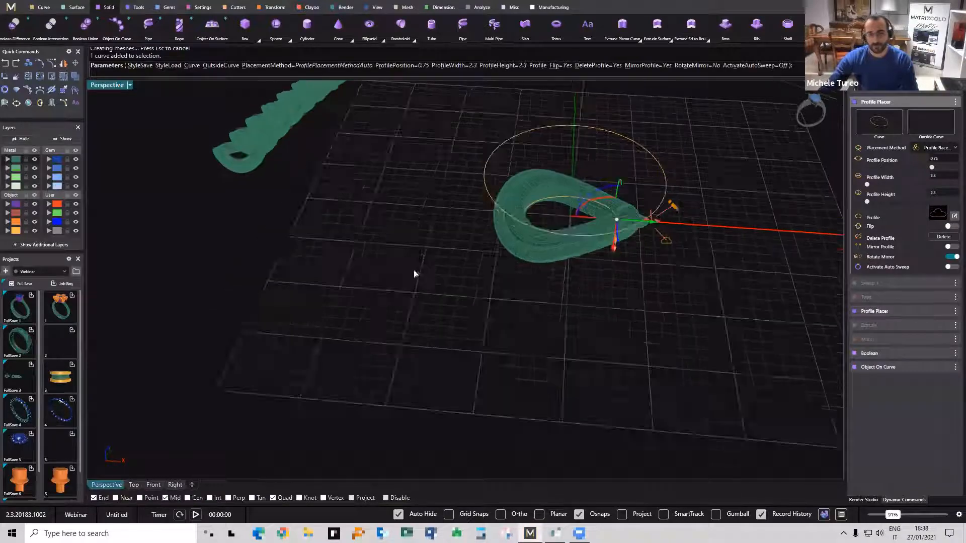
Set the perspective view's display mode to Plastic and examine the reshaped source link and its chain.
left_click(127, 85)
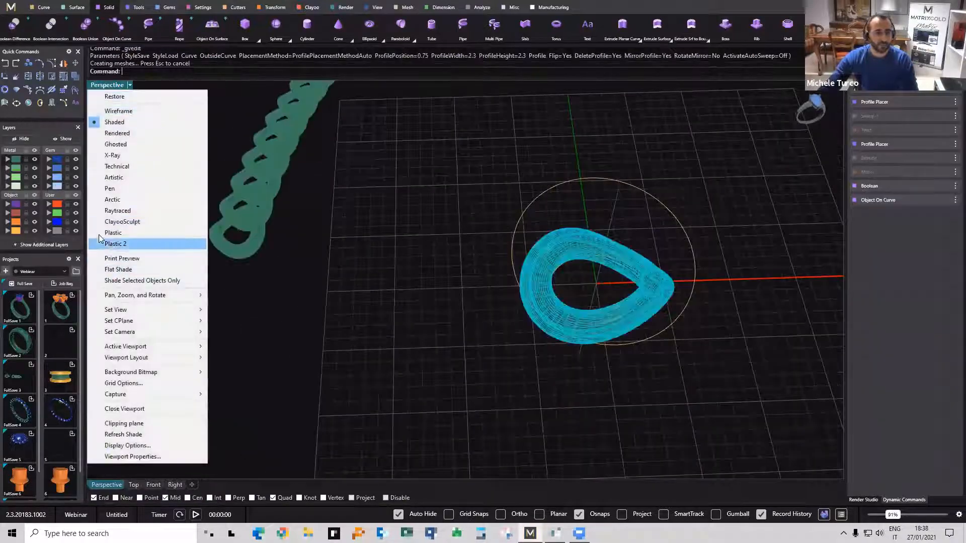
left_click(135, 234)
right_click_drag(389, 347, 451, 310)
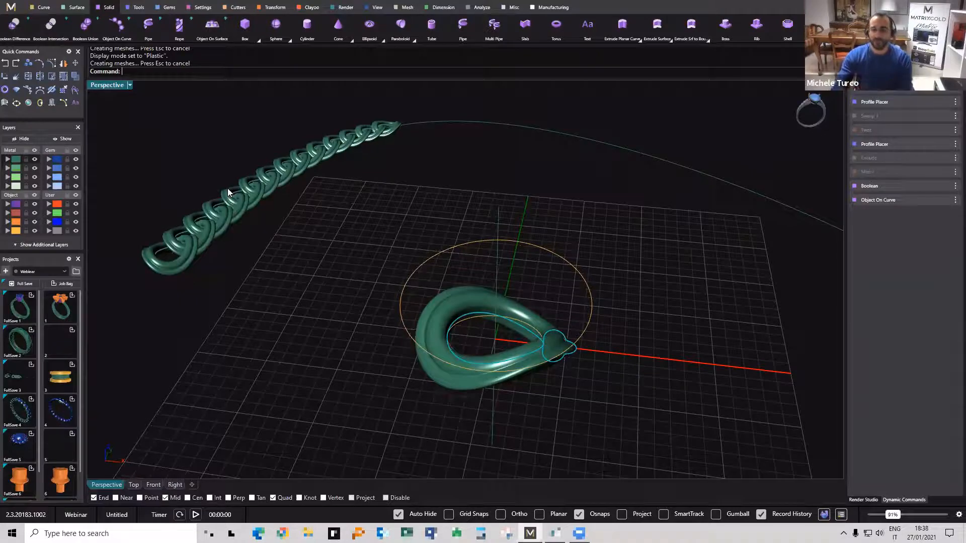
right_click_drag(294, 238, 334, 196)
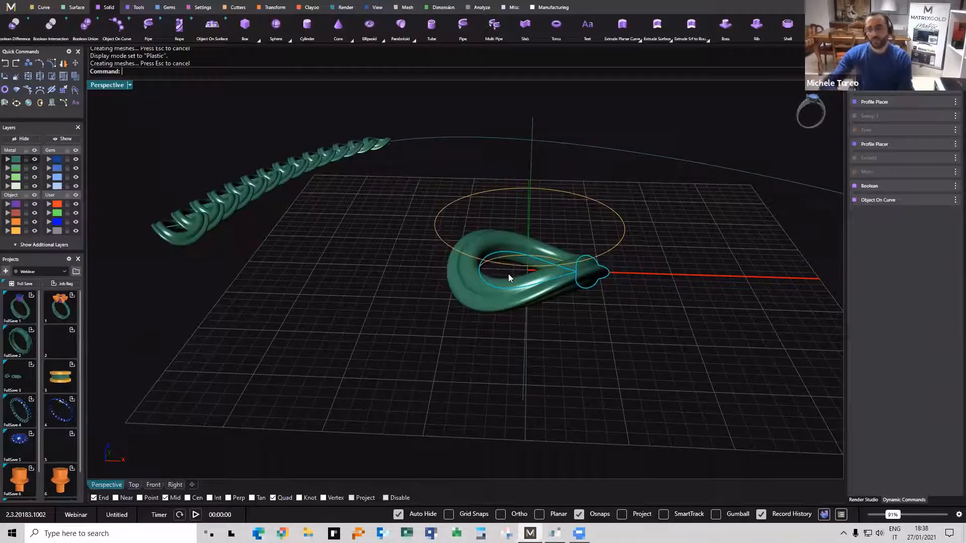
right_click_drag(508, 273, 807, 240)
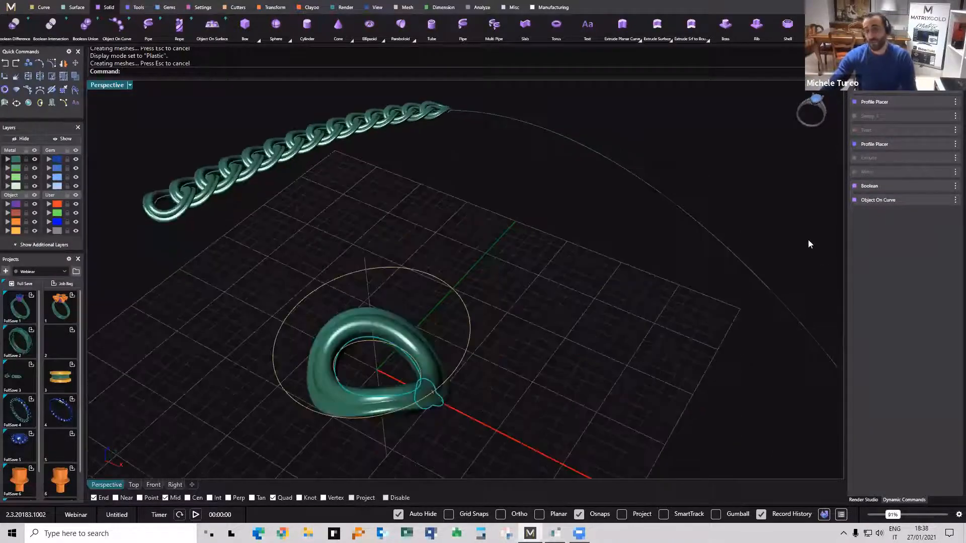
Edit the source link's Twist, set its angle to -30 and accept it.
left_click(932, 130)
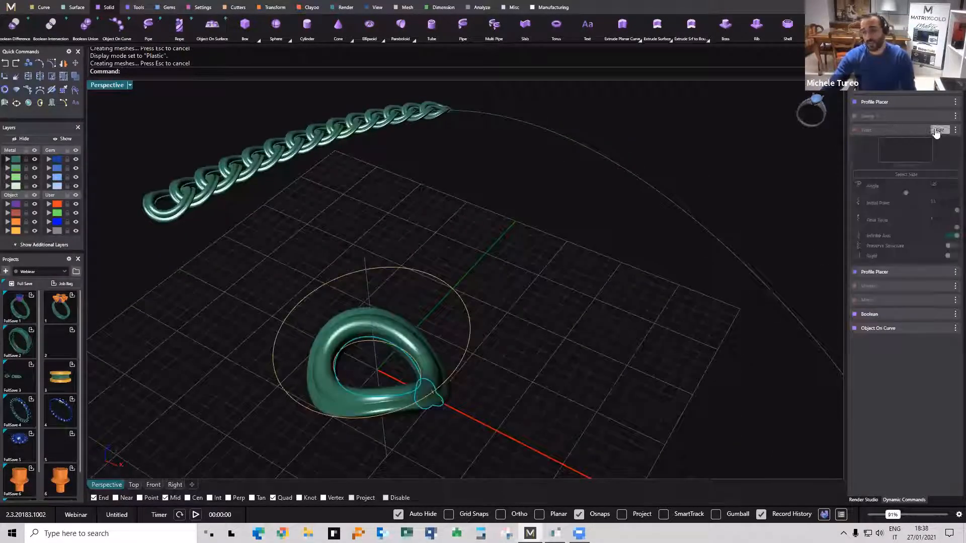
right_click_drag(522, 350, 379, 303)
left_click_drag(379, 304, 389, 281)
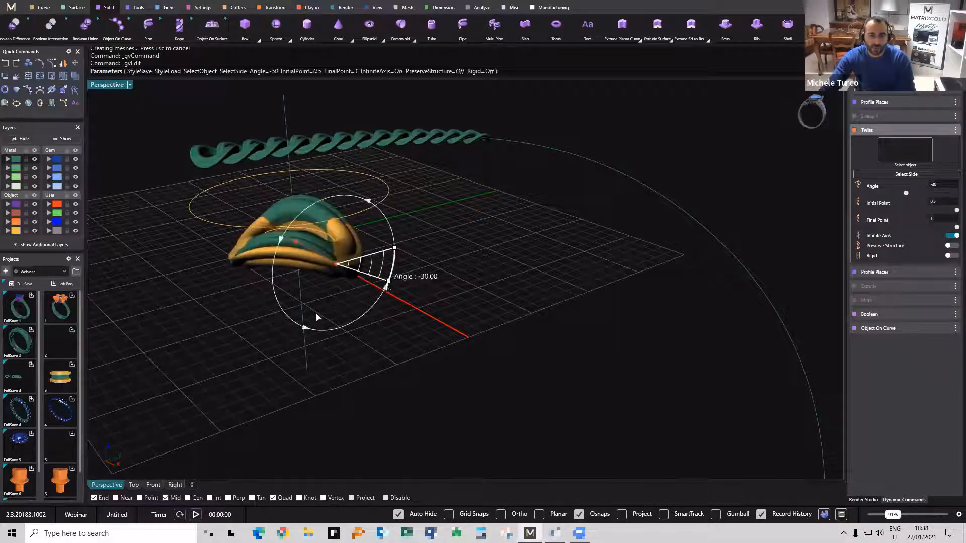
right_click(281, 286)
right_click_drag(347, 280, 416, 330)
mouse_move(149, 310)
right_mouse_down()
mouse_move(192, 328)
mouse_move(363, 241)
right_mouse_up()
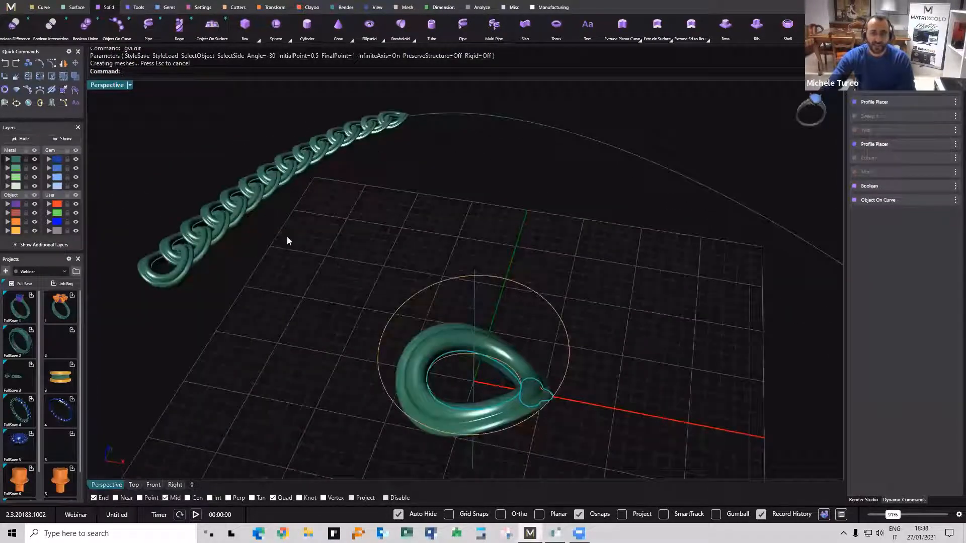
scroll(289, 237, "down", 5)
right_click_drag(303, 244, 479, 253)
right_click_drag(479, 253, 468, 182, "shift")
key("ctrl+a")
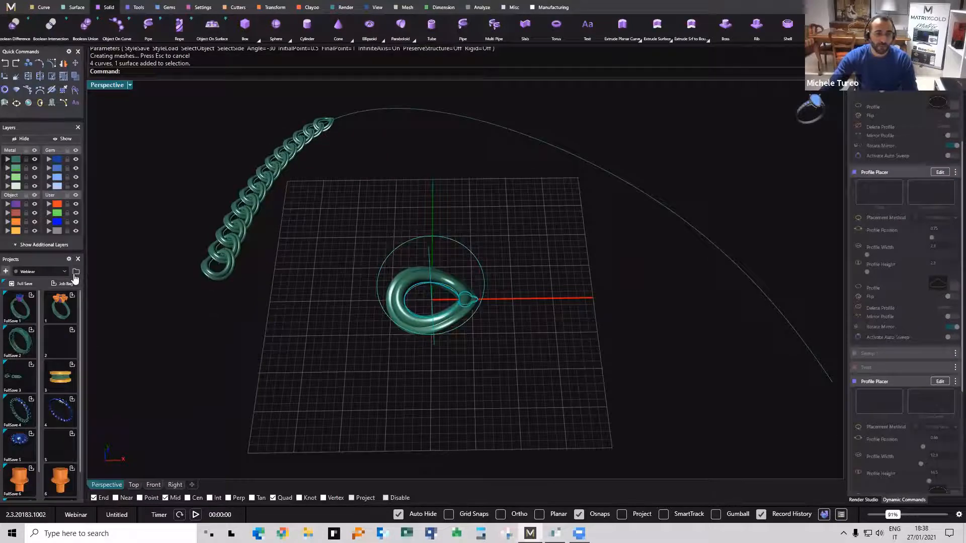
left_click(76, 273)
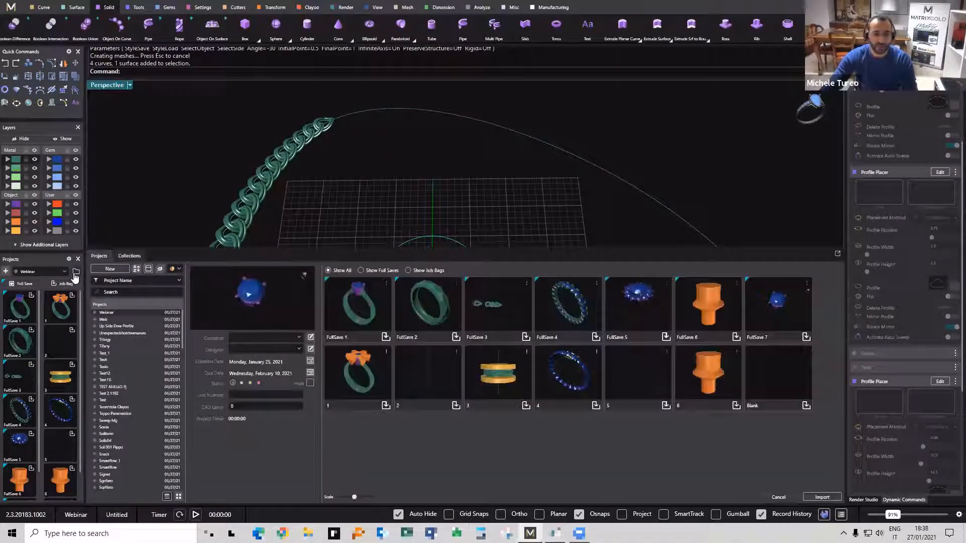
left_click(129, 257)
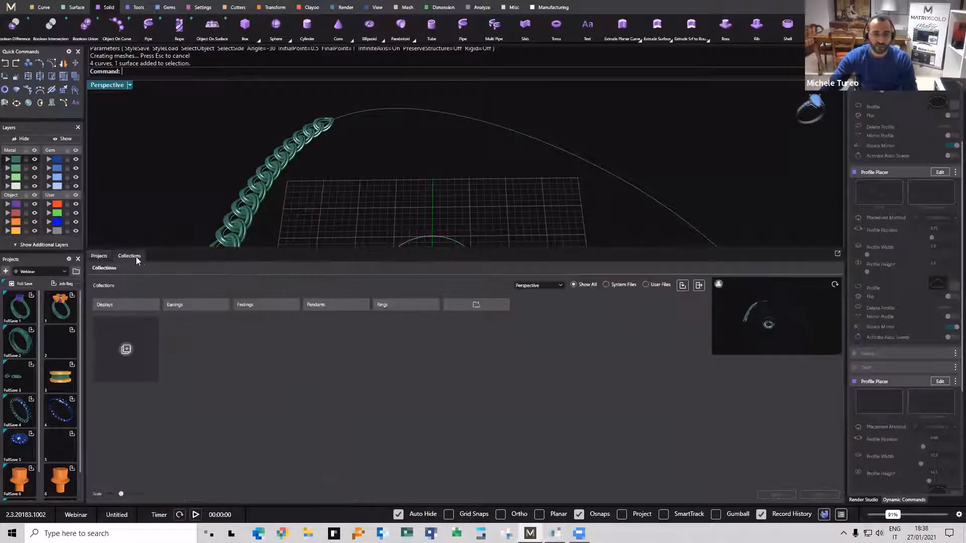
left_click(682, 286)
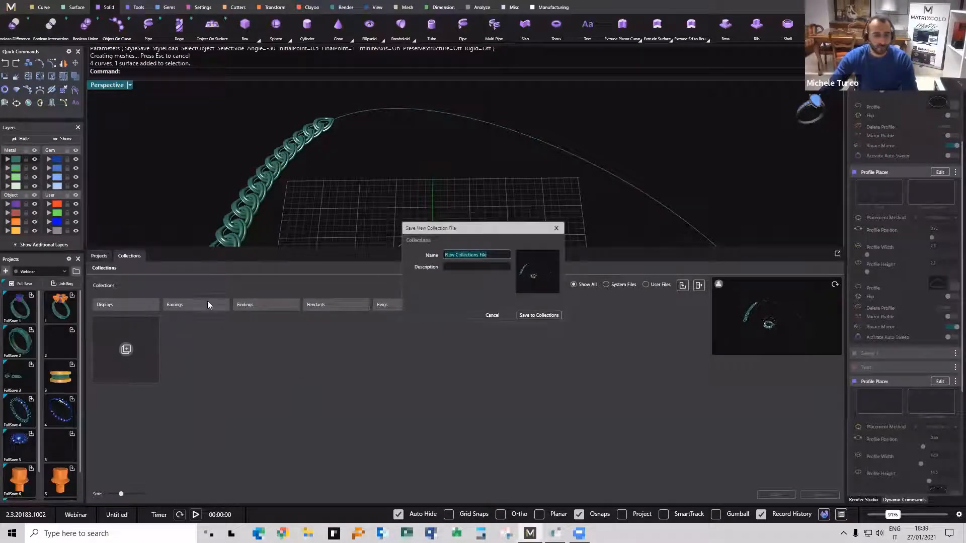
left_click(557, 229)
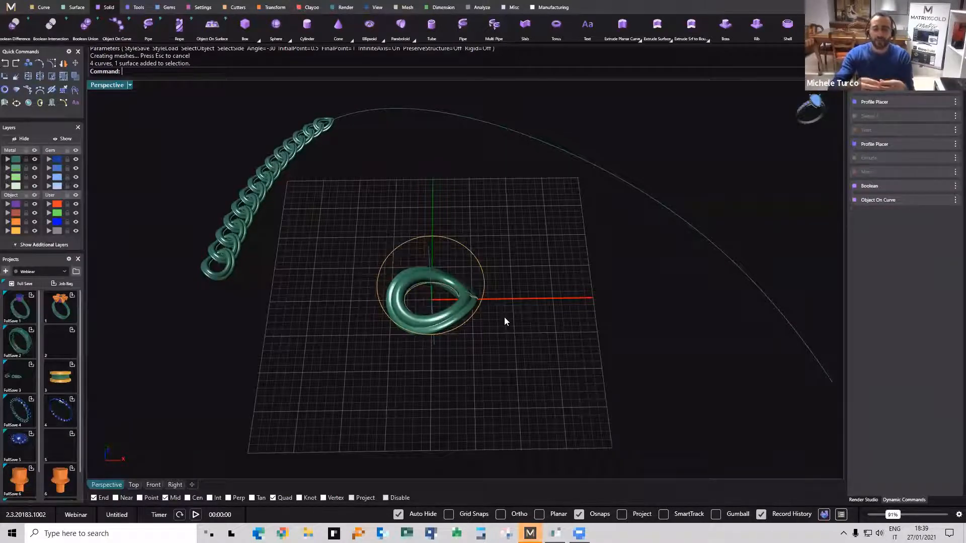
left_click(203, 7)
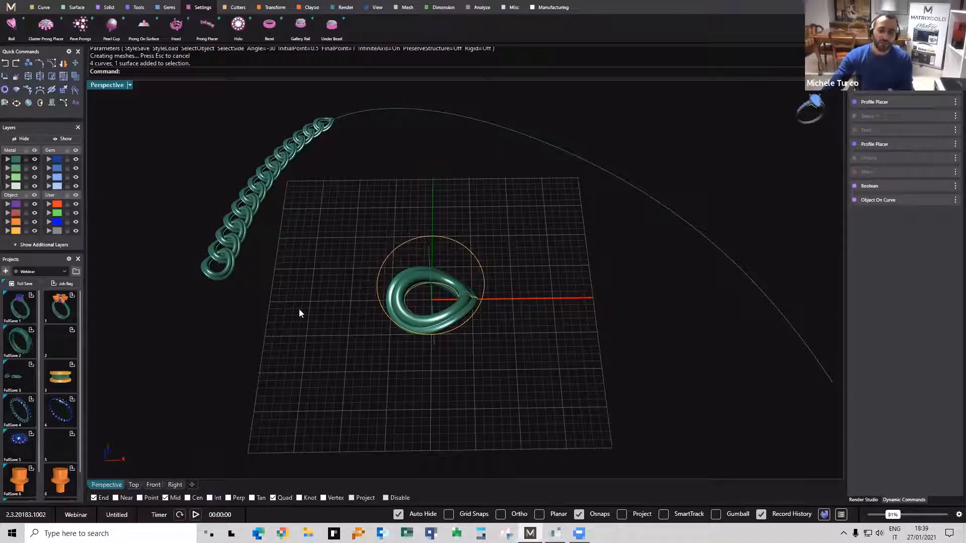
right_click_drag(302, 284, 227, 249)
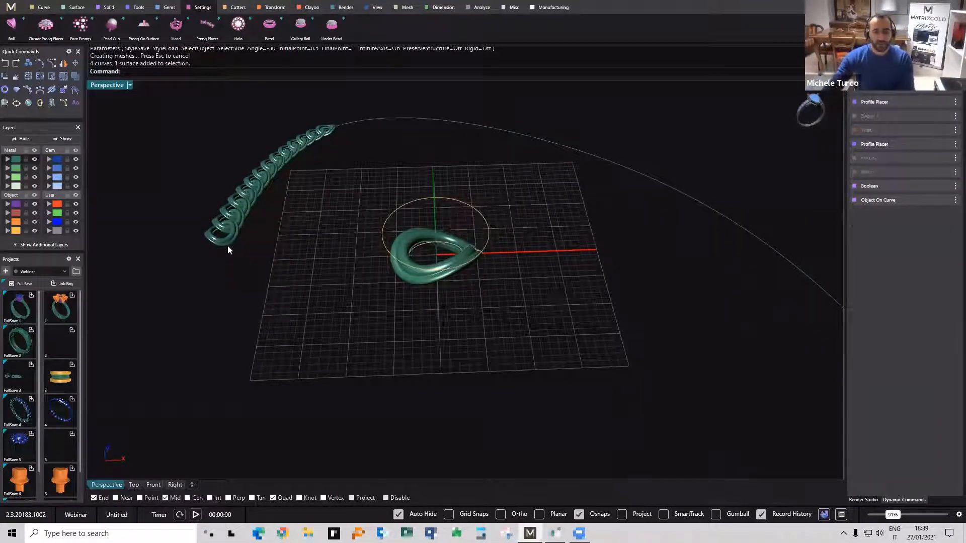
right_click_drag(229, 249, 293, 294)
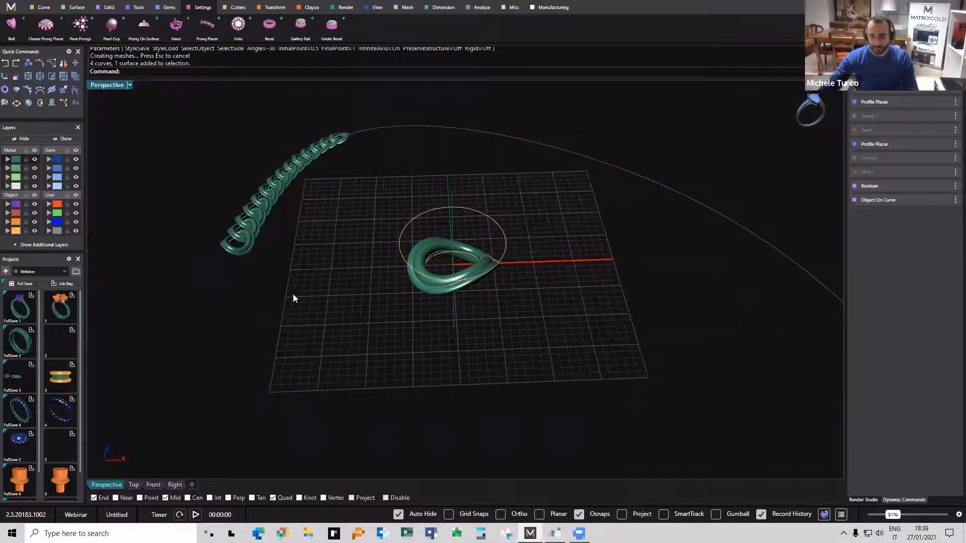
key("Home")
Start a new file and load the faceted ring FullSave 2 from the Webinar project, discarding unsaved changes.
left_click(11, 7)
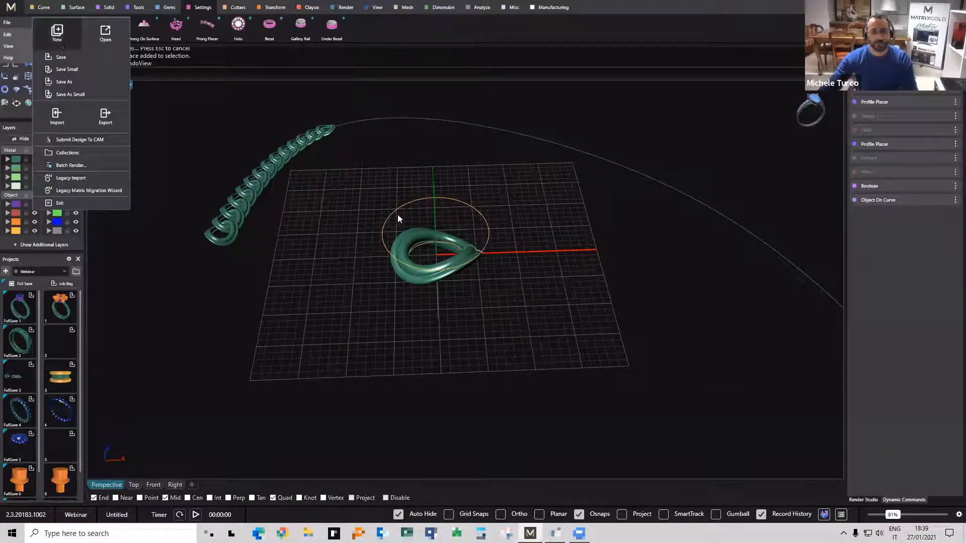
left_click(498, 283)
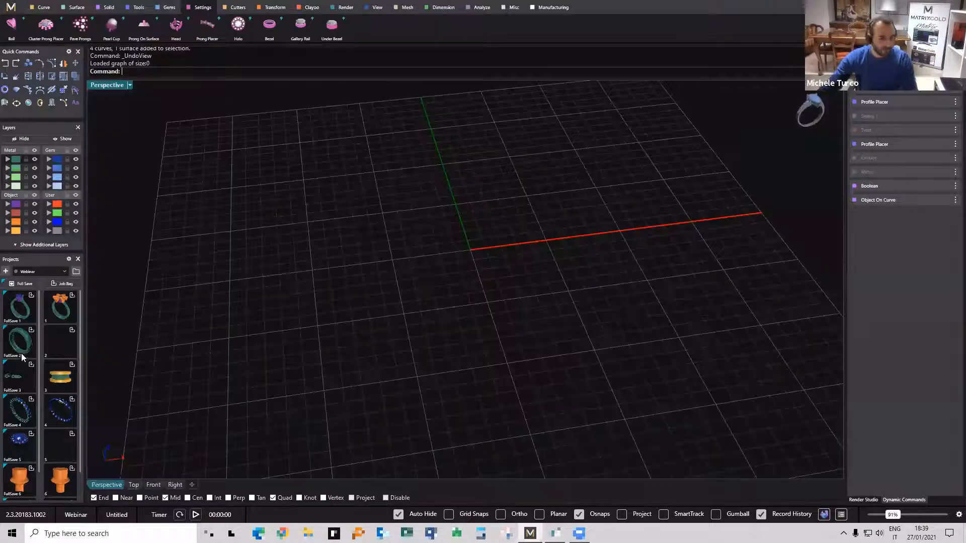
left_click(14, 346)
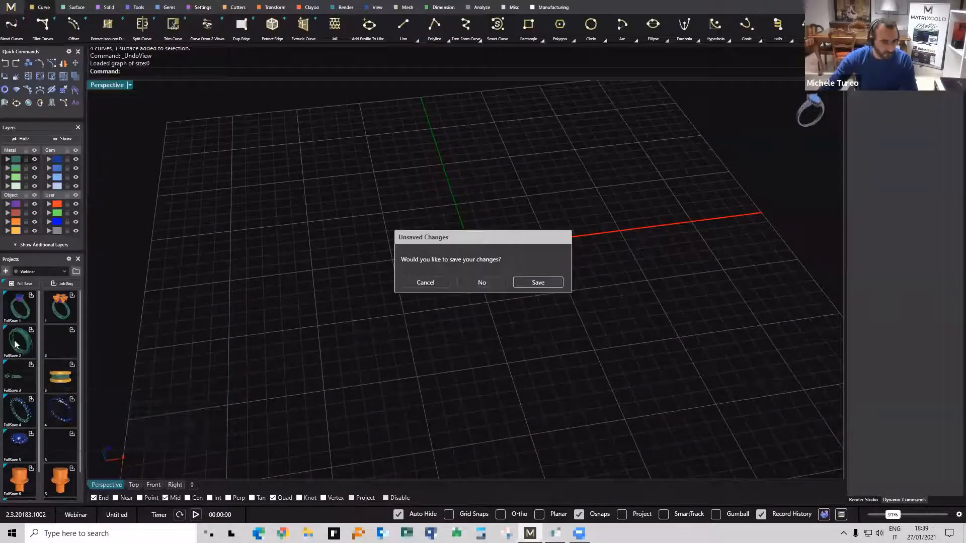
left_click(538, 282)
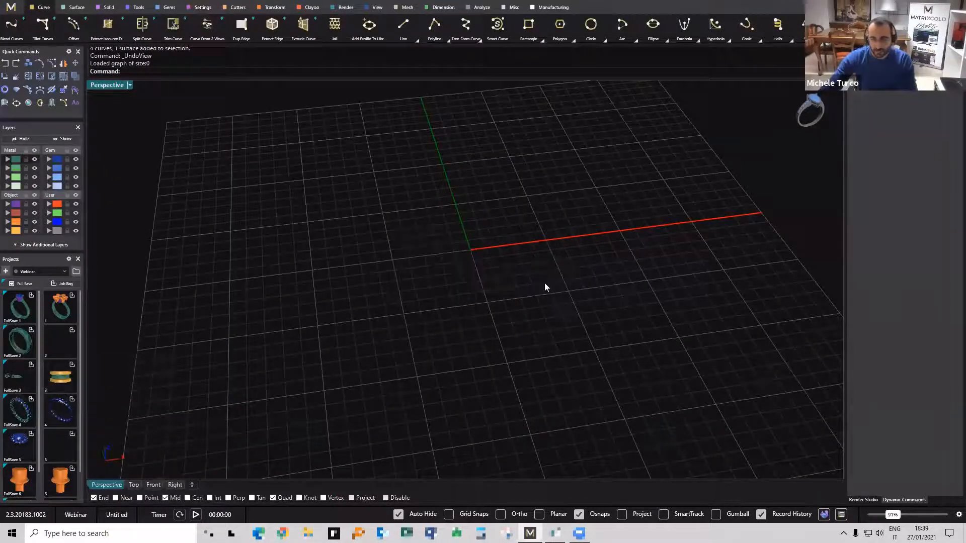
left_click(456, 257)
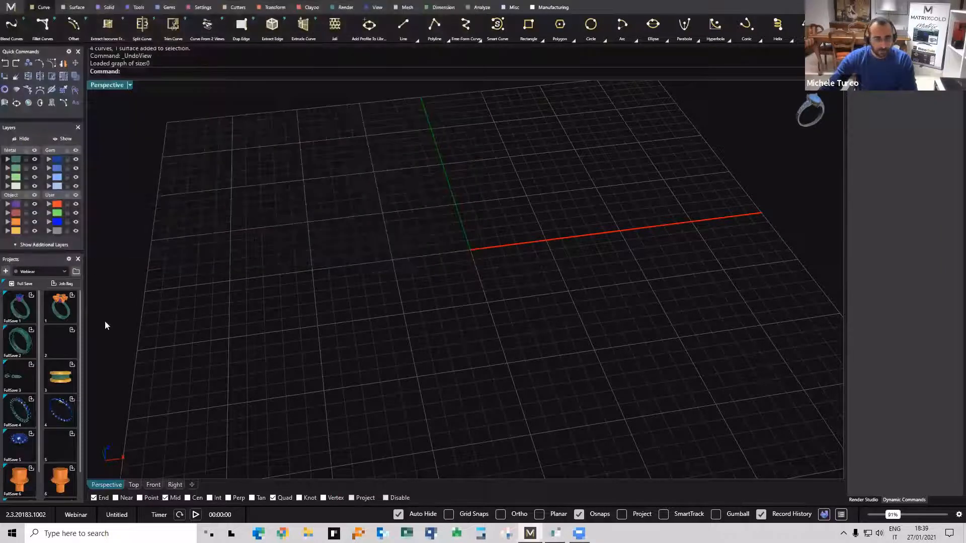
left_click(20, 344)
left_click(480, 282)
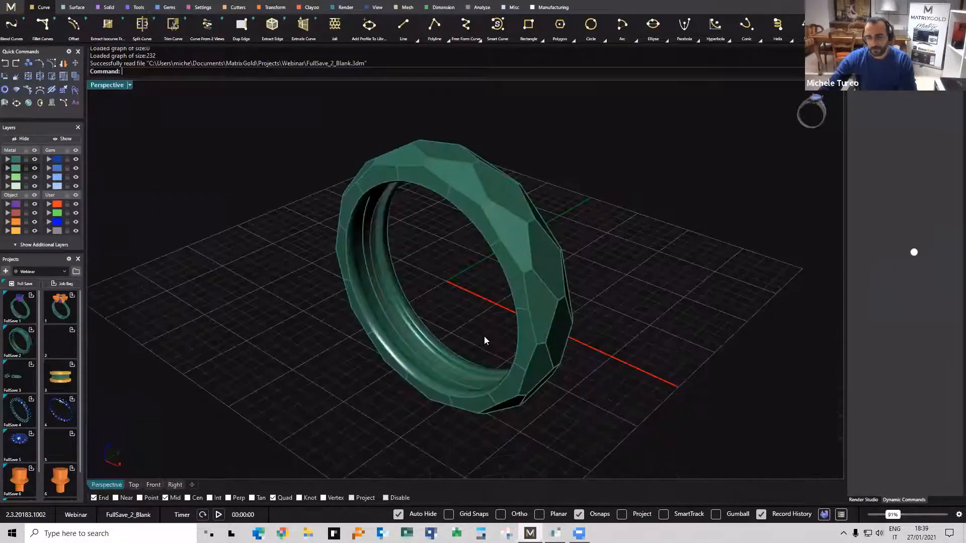
Examine the faceted ring from several sides and check the Sweep 1 step in its history.
right_click_drag(414, 322, 612, 233)
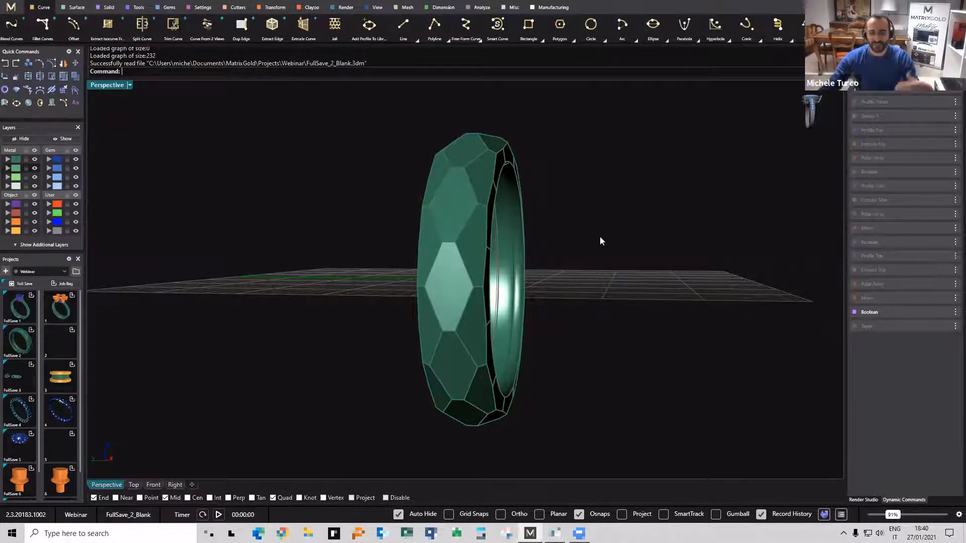
right_click_drag(602, 239, 370, 277)
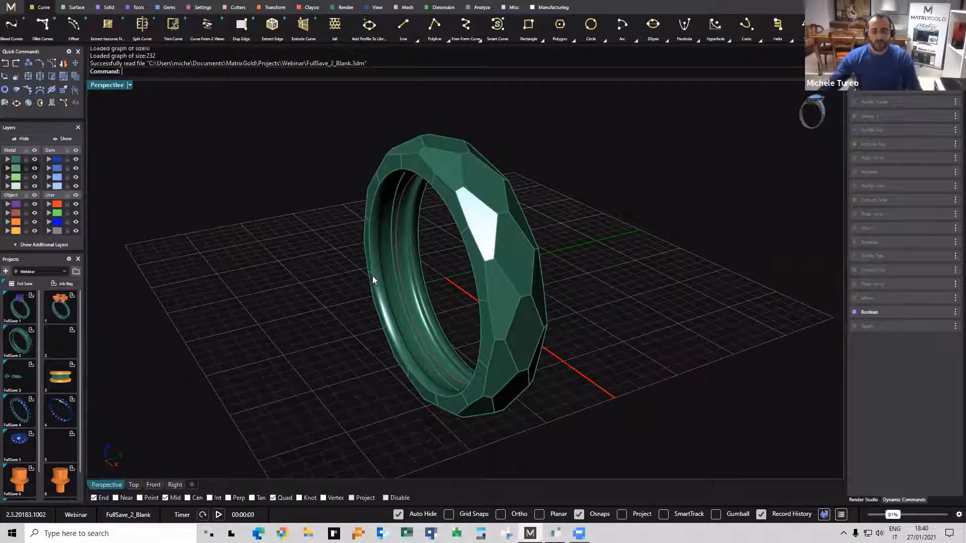
right_click_drag(431, 302, 548, 252)
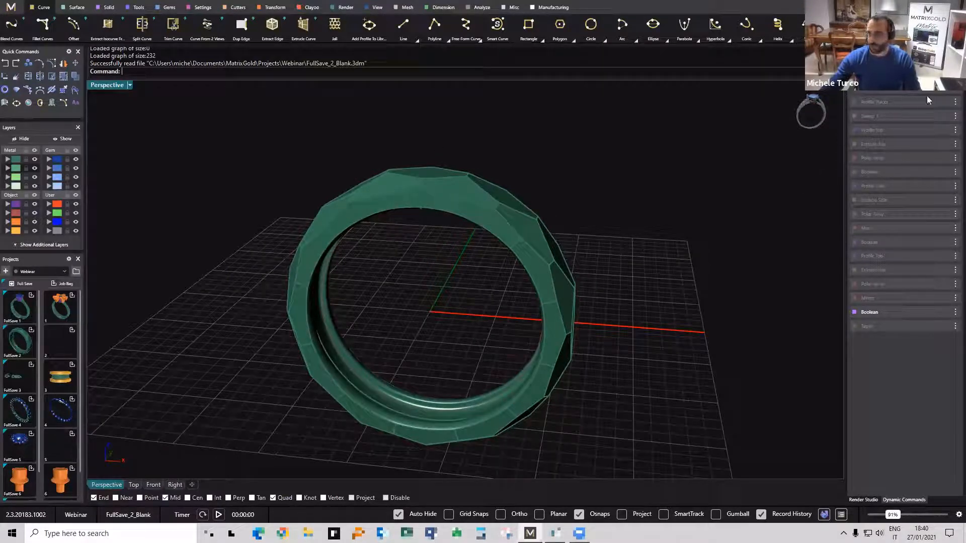
left_click(940, 117)
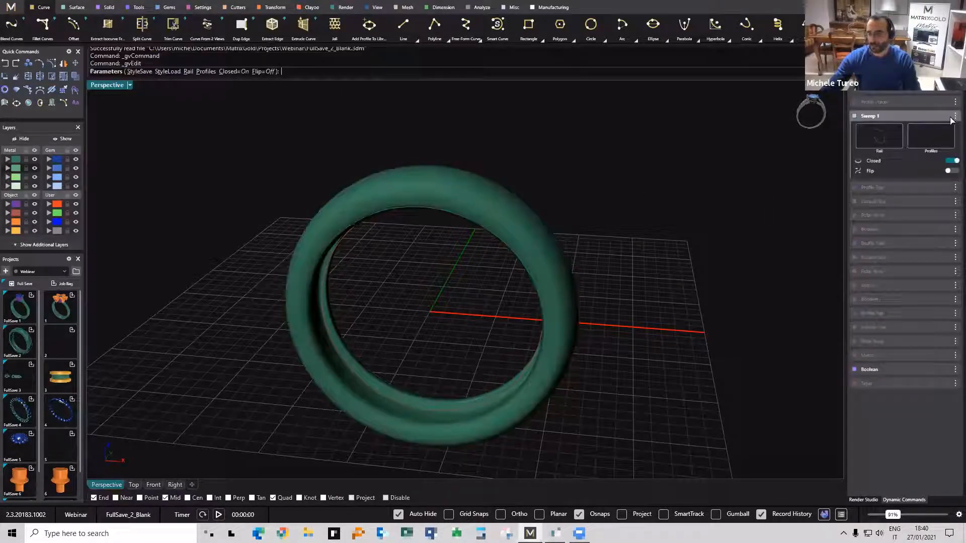
right_click(661, 165)
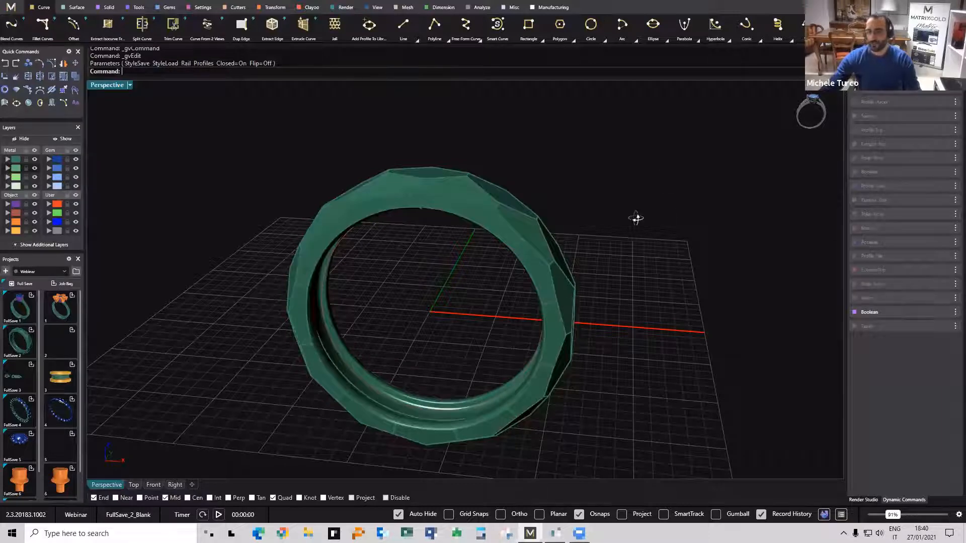
right_click_drag(635, 218, 445, 164)
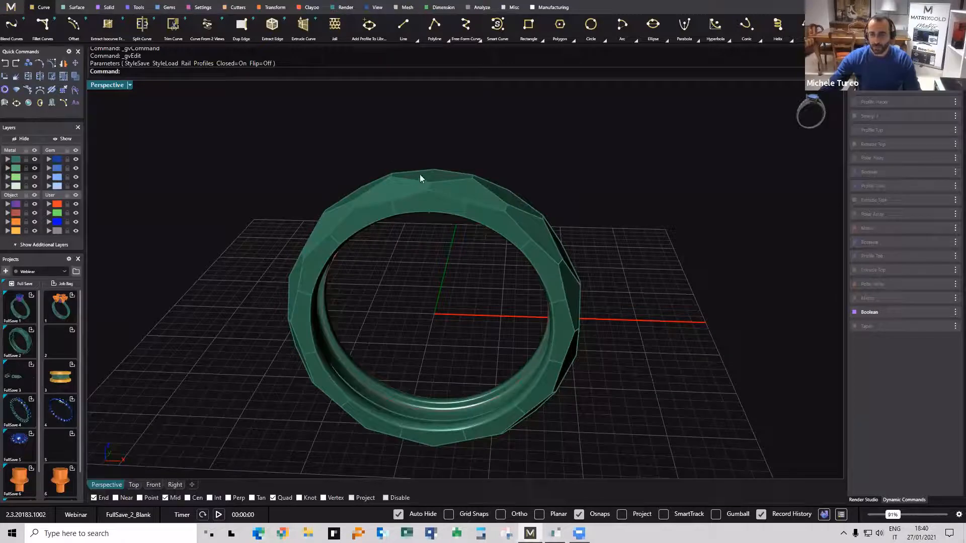
right_click_drag(511, 151, 512, 151)
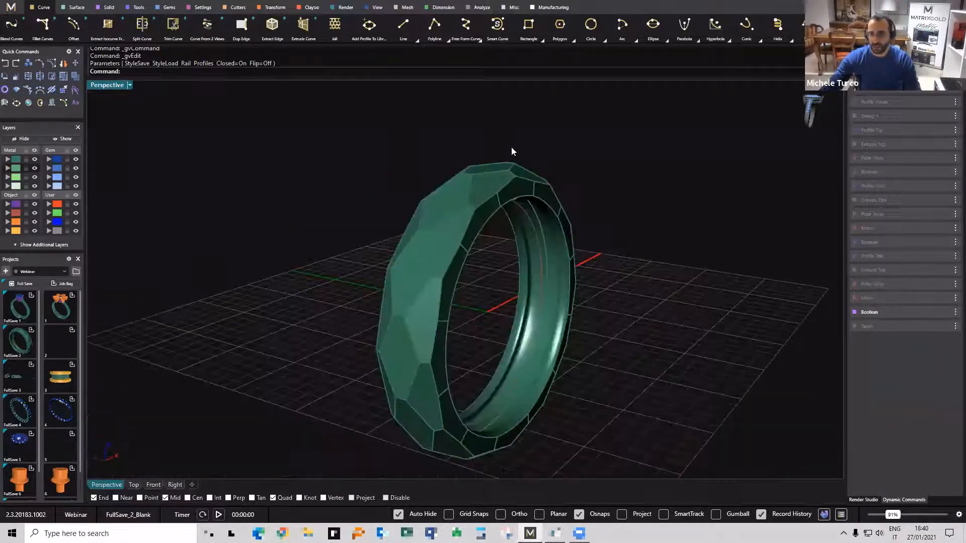
right_click_drag(571, 242, 387, 237)
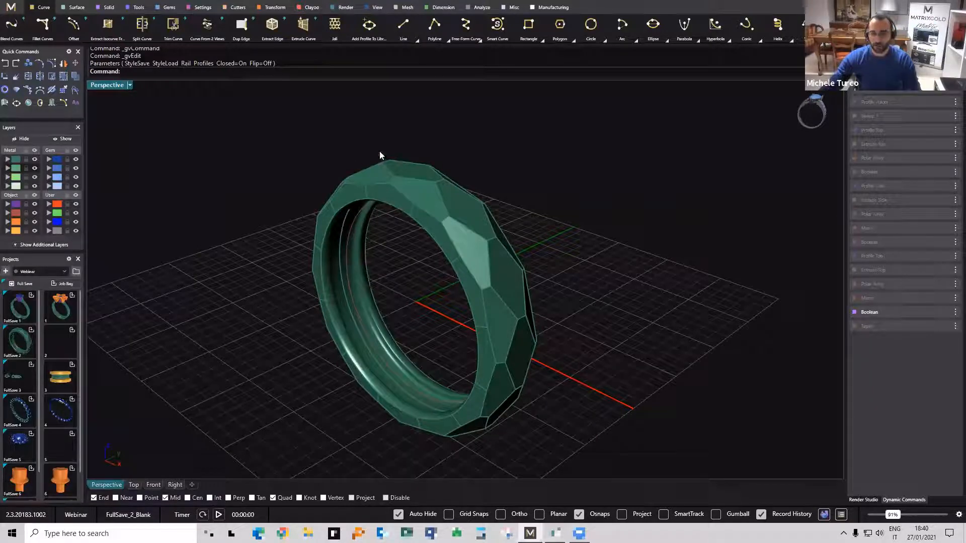
Draw a solid rectangular box inside the ring opening and move it straight up onto the crown of the band.
left_click(108, 7)
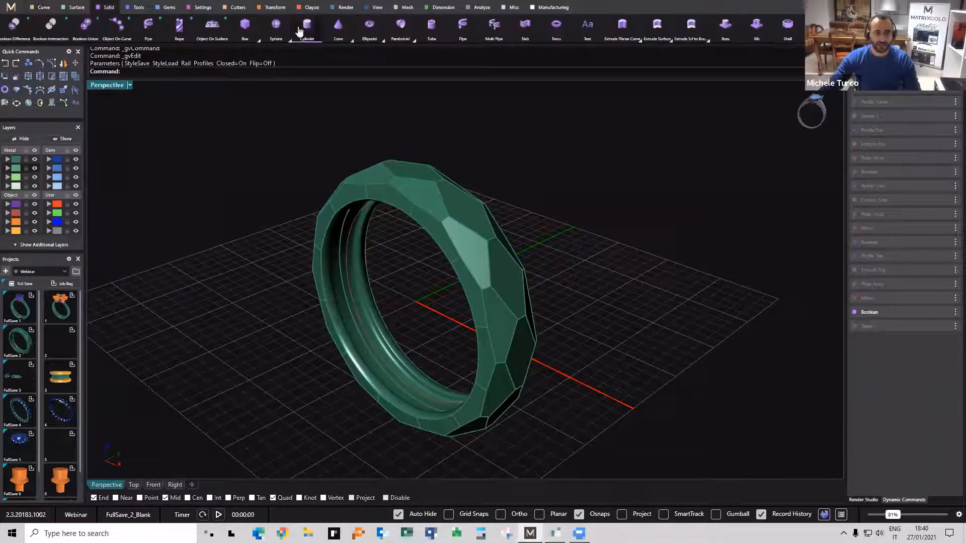
left_click(245, 25)
right_click_drag(509, 312, 480, 348)
left_click(377, 283)
left_click(487, 356)
left_click(486, 328)
left_click(432, 332)
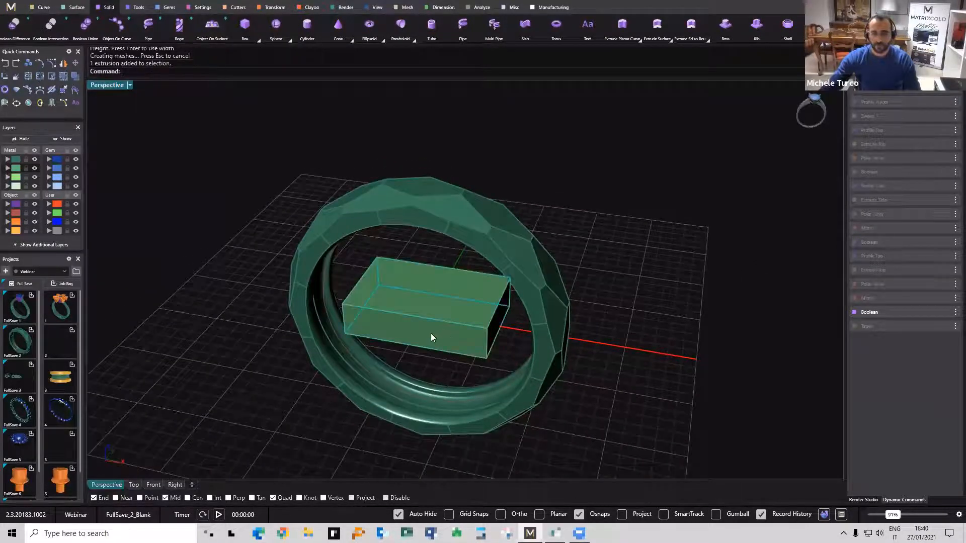
left_click_drag(431, 333, 413, 194, "ctrl")
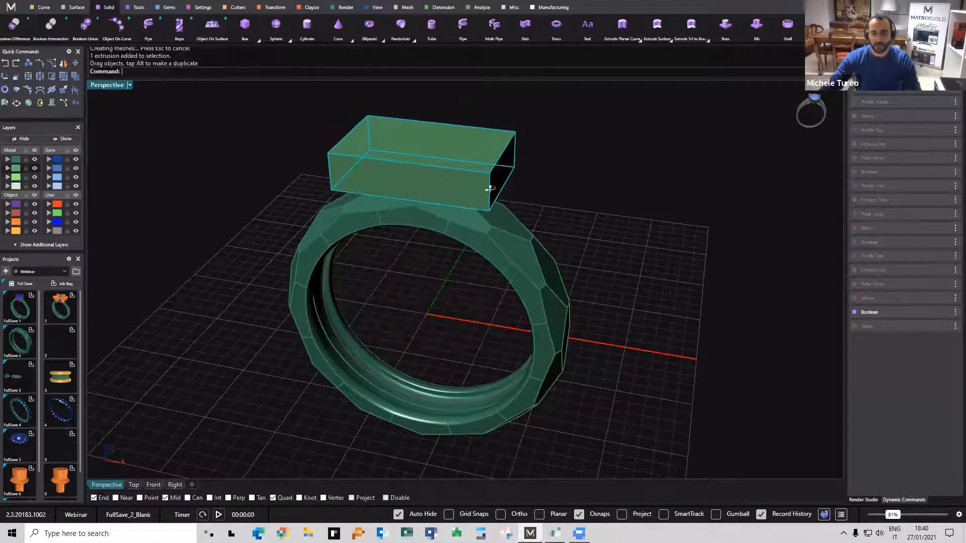
Adjust the rectangular box's height directly above the crown of the ring.
right_click_drag(442, 201, 470, 147)
left_click_drag(470, 149, 481, 163, "ctrl")
left_click(543, 182)
right_click_drag(476, 168, 510, 198)
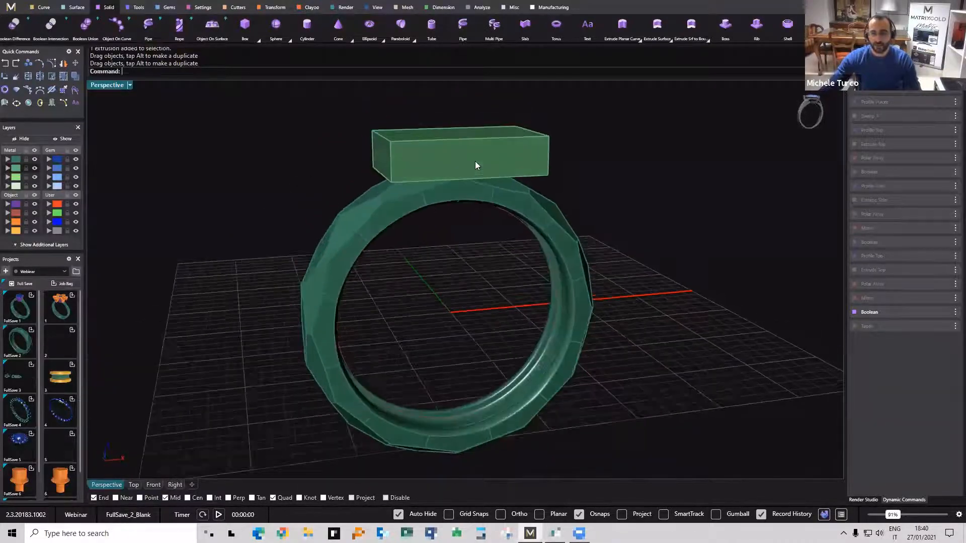
Try a polar array of the box around the ring with an object count of 12, and undo it.
right_click_drag(524, 304, 420, 151)
left_click(420, 151)
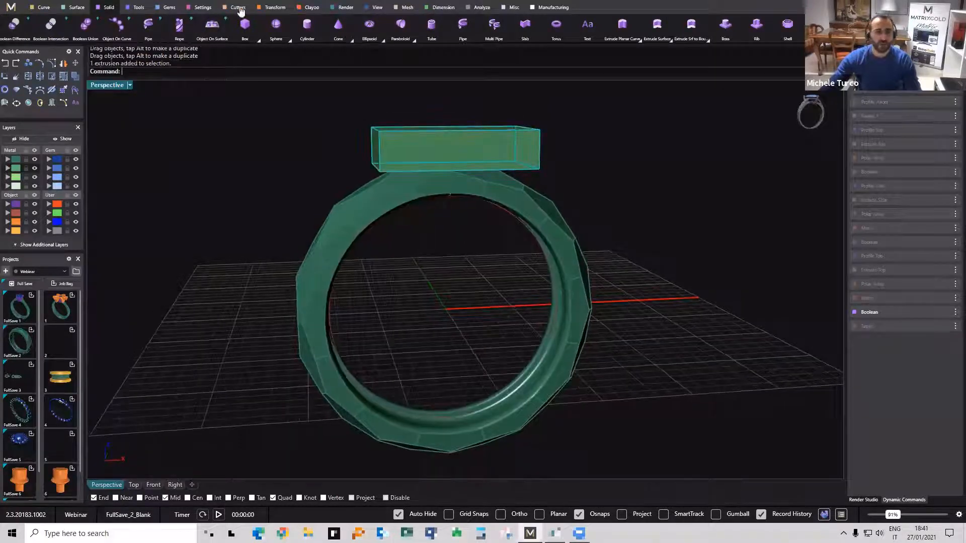
left_click(275, 7)
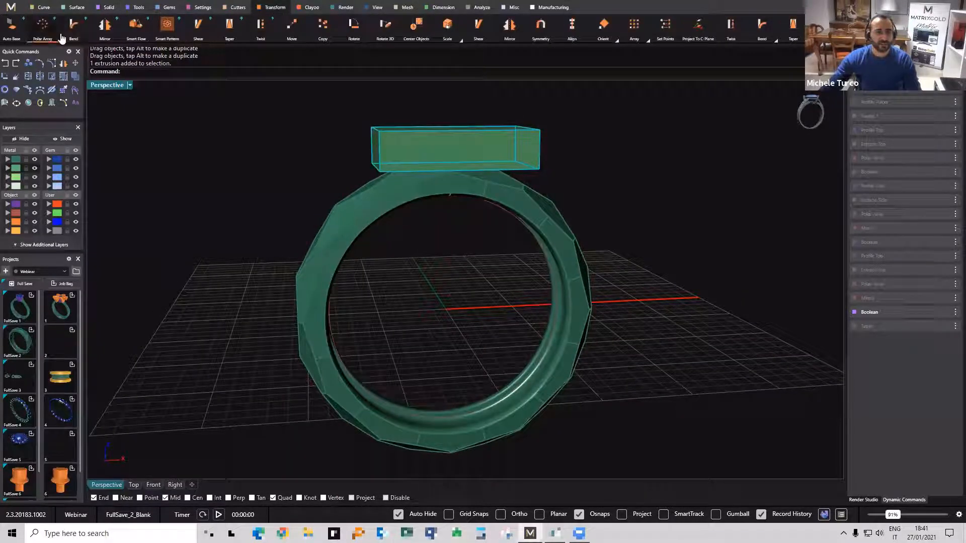
left_click(43, 25)
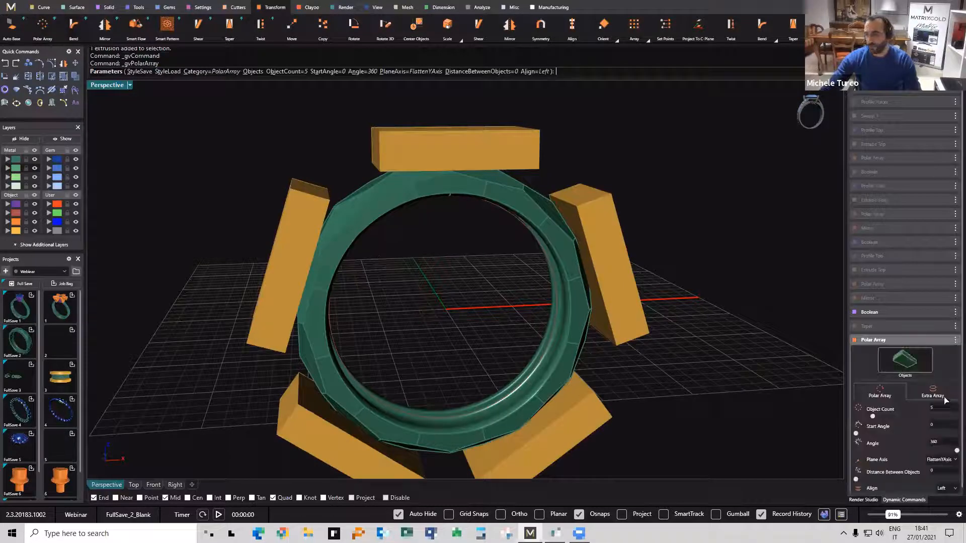
double_click(934, 406)
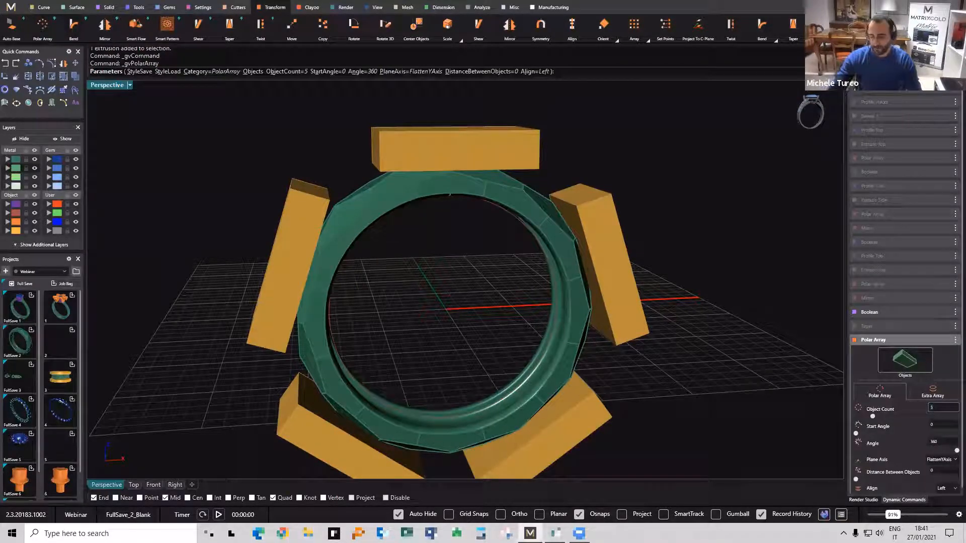
type("12")
key("Return")
mouse_move(408, 293)
right_mouse_down()
mouse_move(452, 267)
mouse_move(583, 370)
mouse_move(472, 300)
mouse_move(442, 293)
mouse_move(397, 216)
mouse_move(408, 297)
right_mouse_up()
right_click(408, 298)
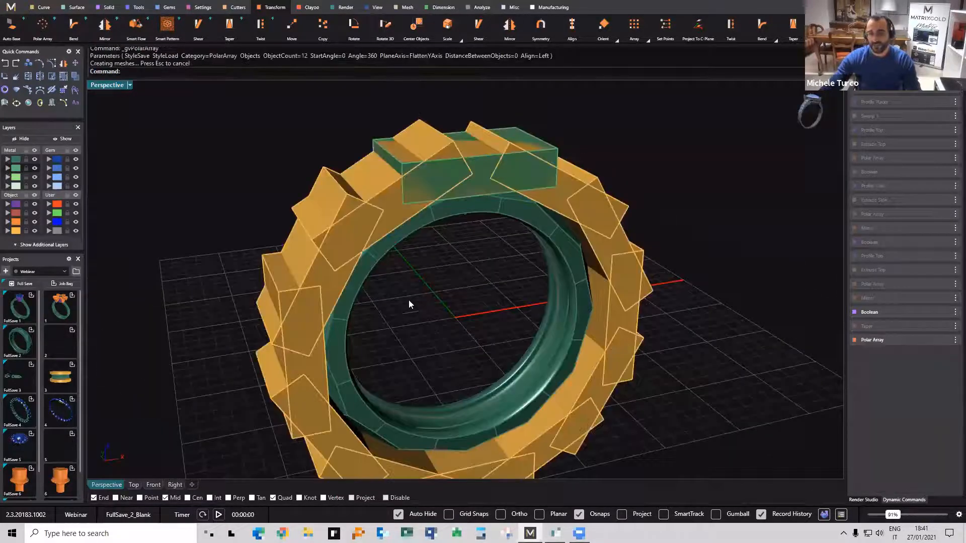
key("ctrl+z")
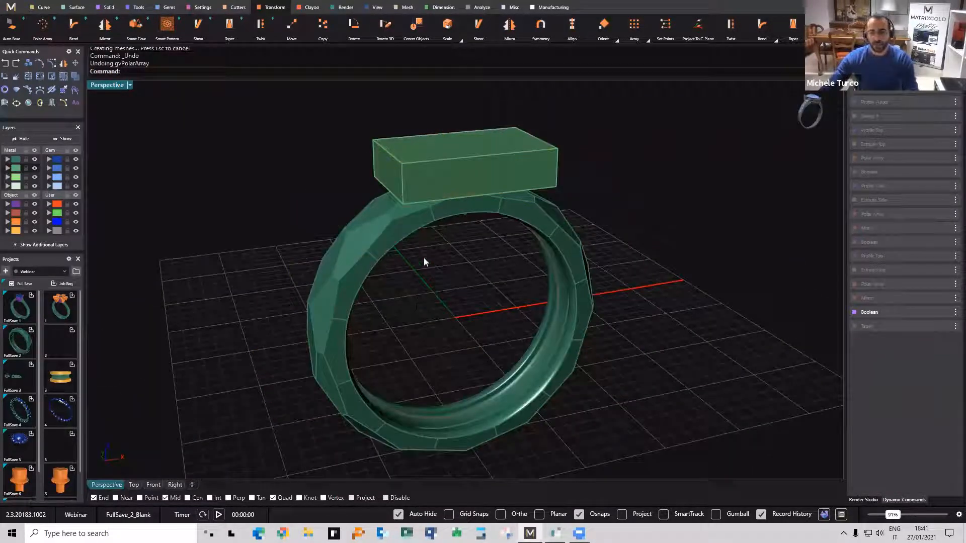
Delete the rectangular box above the crown of the faceted ring.
left_click(392, 224)
left_click(463, 138)
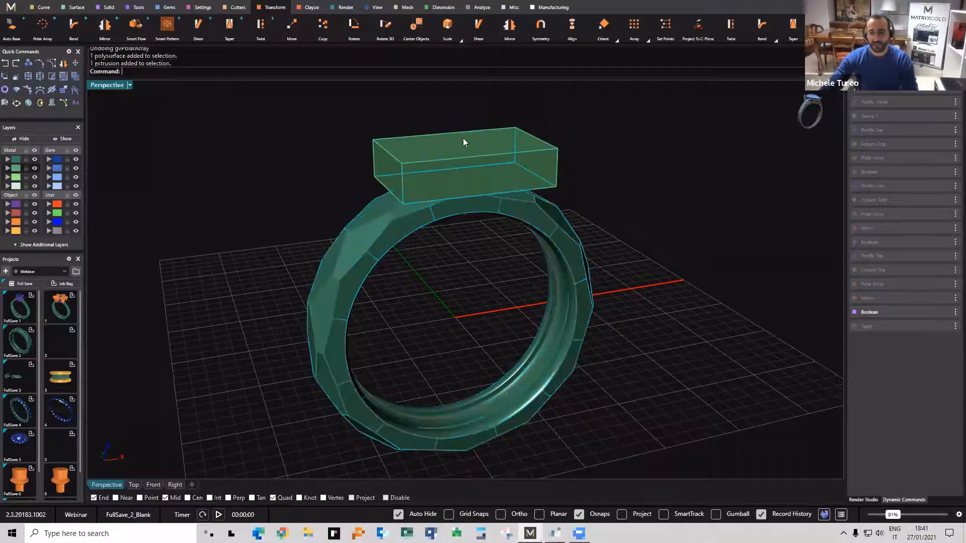
right_click_drag(417, 168, 503, 171)
left_click(578, 152)
left_click(494, 156)
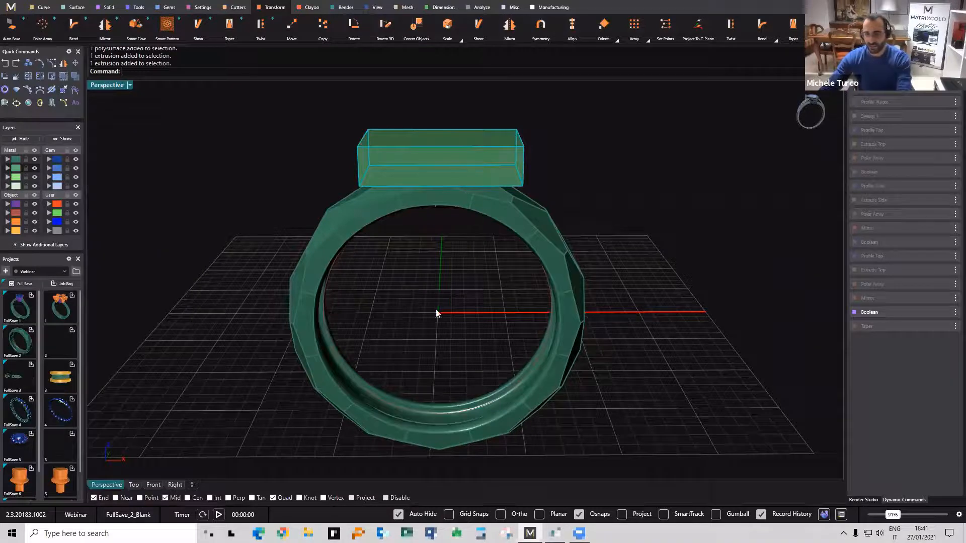
right_click_drag(668, 201, 484, 176)
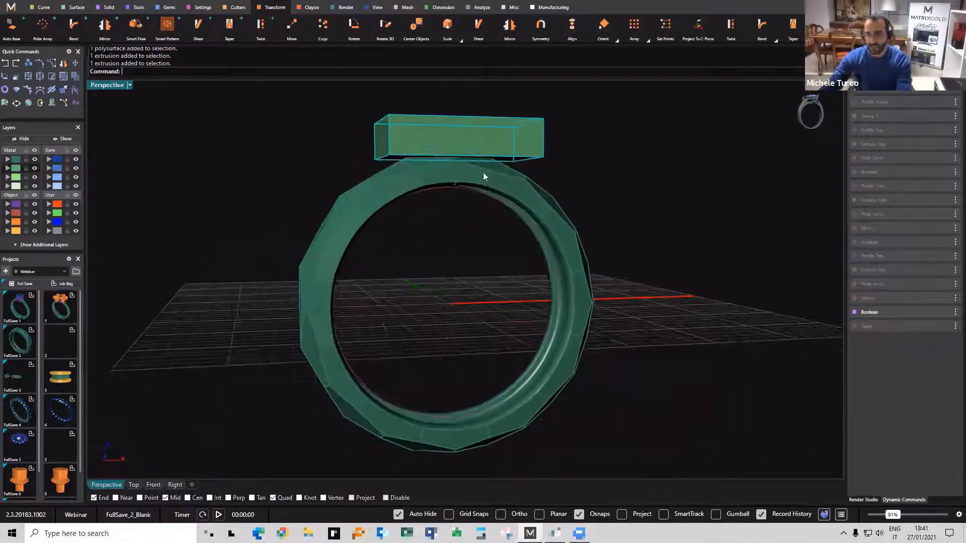
scroll(431, 151, "up", 4)
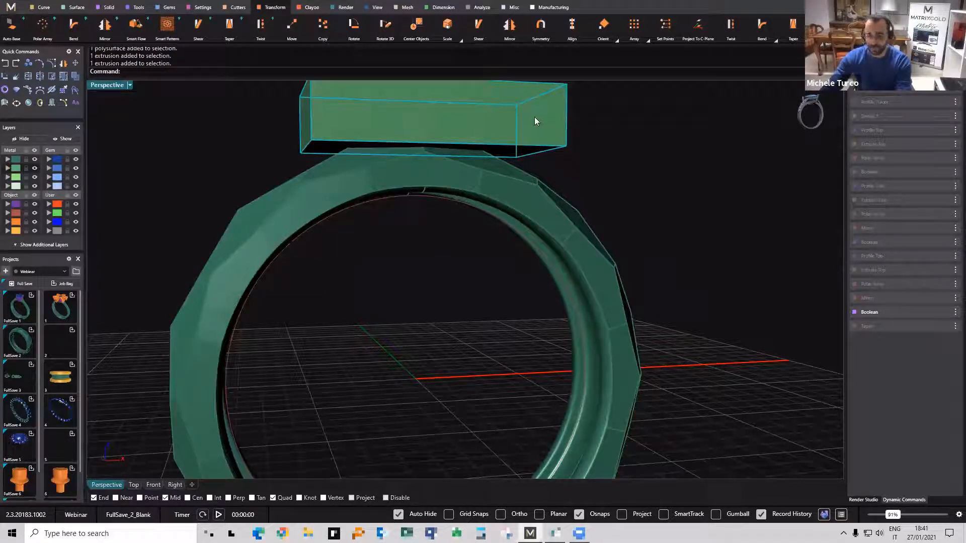
key("Delete")
Edit the ring's finger size, set it to CH 18 3/4 and accept it so the faceted ring rebuilds.
right_click_drag(536, 121, 824, 81)
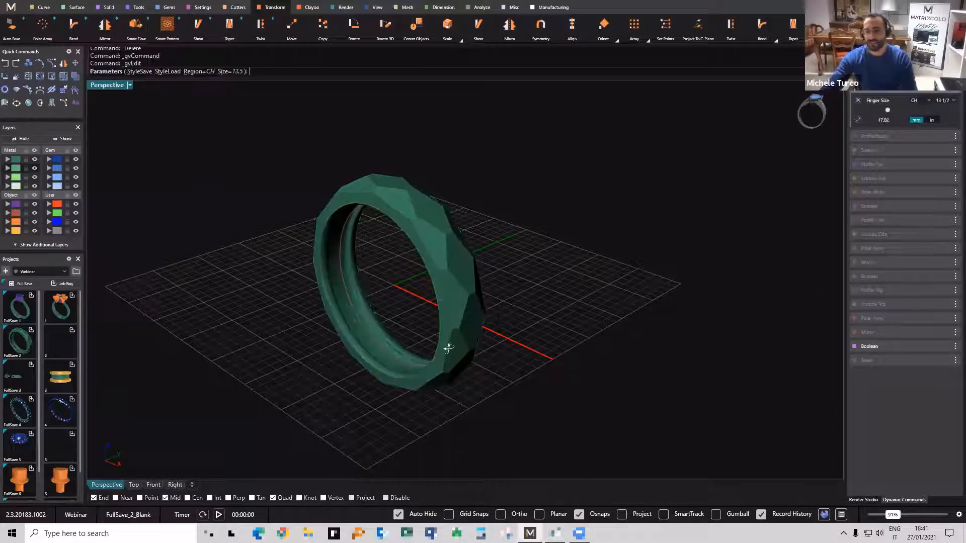
right_click_drag(448, 348, 490, 355)
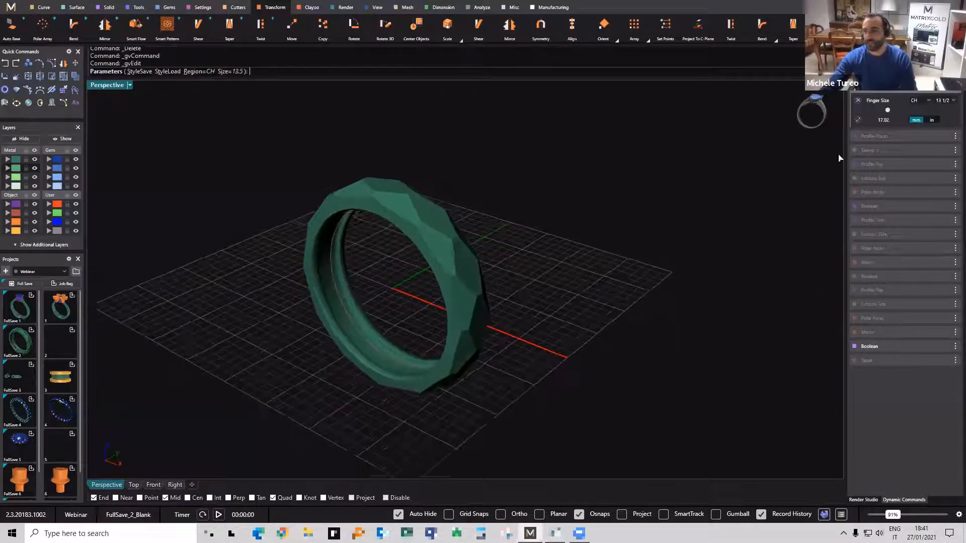
left_click(947, 102)
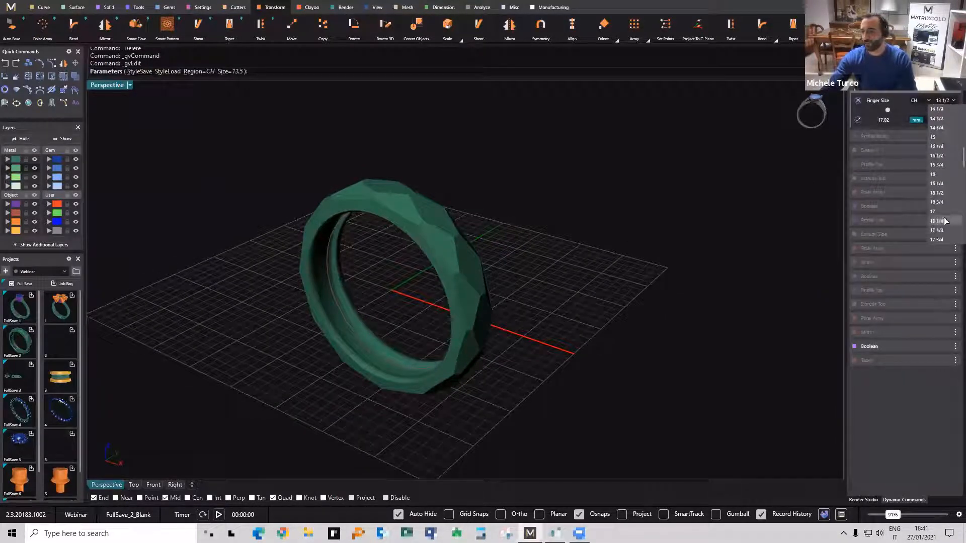
scroll(947, 170, "down", 4)
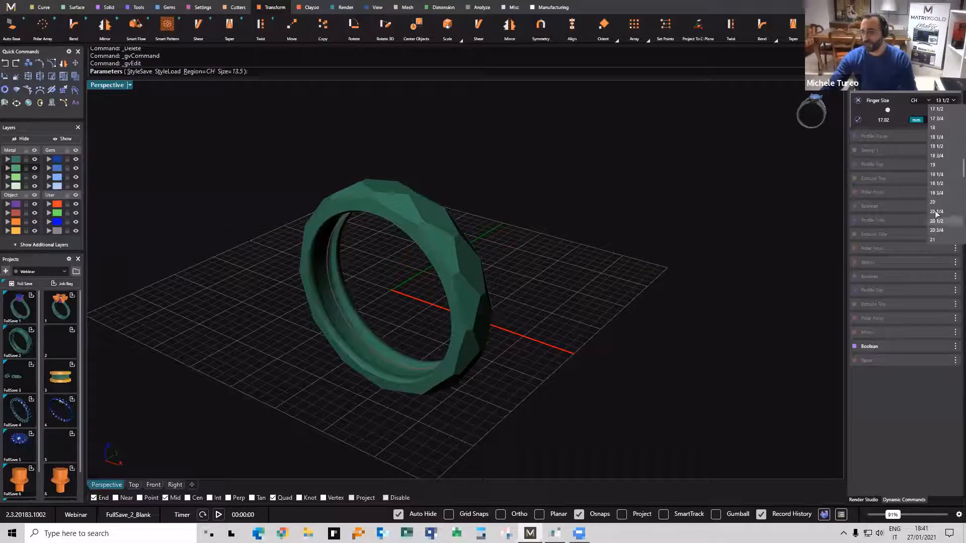
left_click(939, 156)
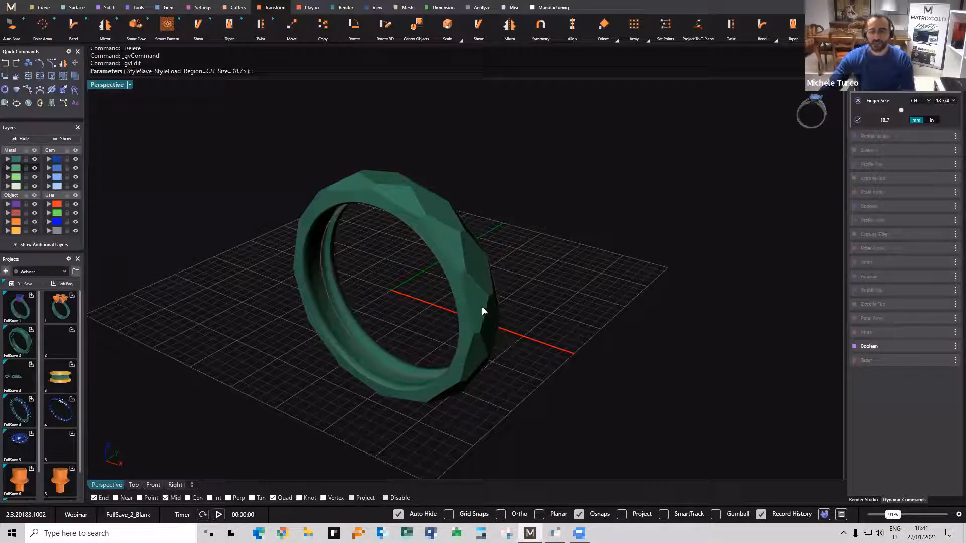
right_click_drag(425, 305, 484, 211)
key("Return")
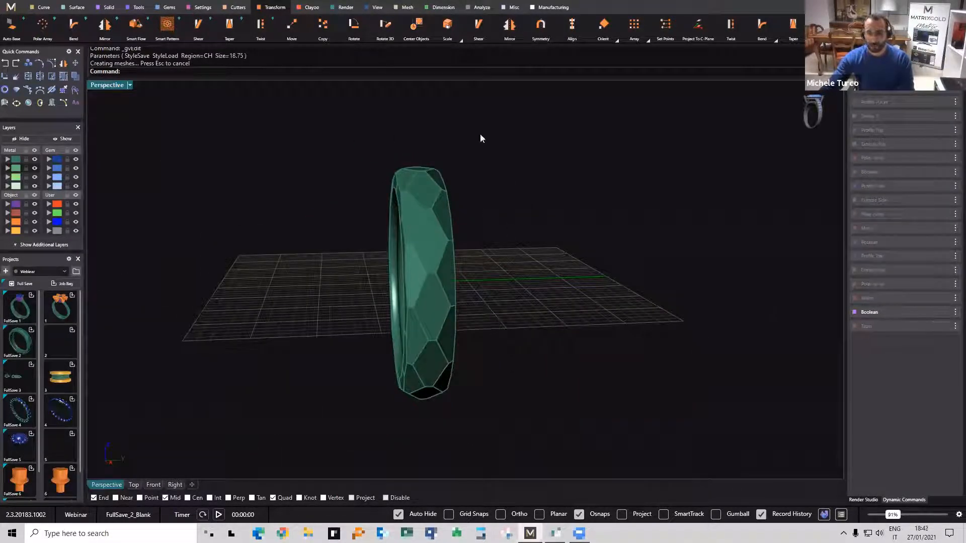
Show the Taper result from the ring's history and hide the result of its last Boolean.
right_click_drag(480, 199, 430, 235)
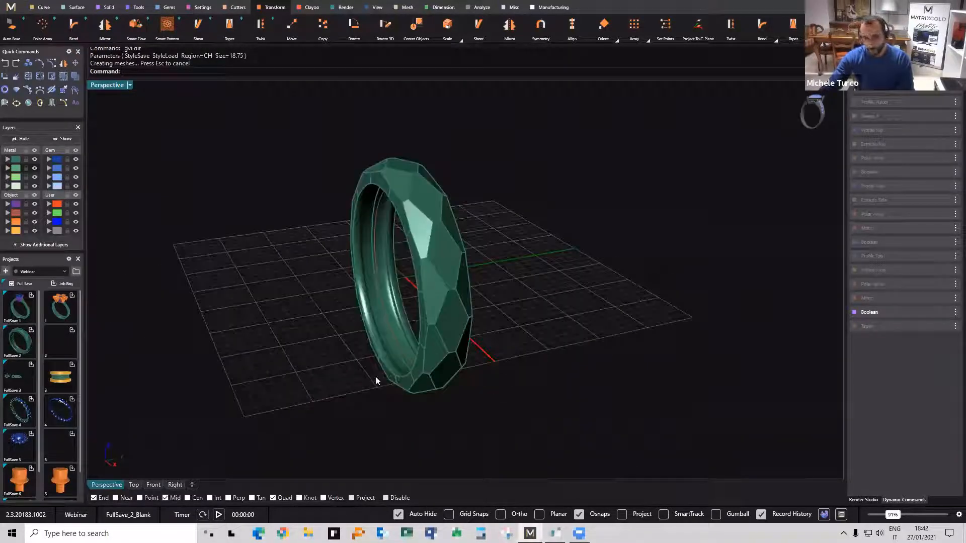
left_click(953, 329)
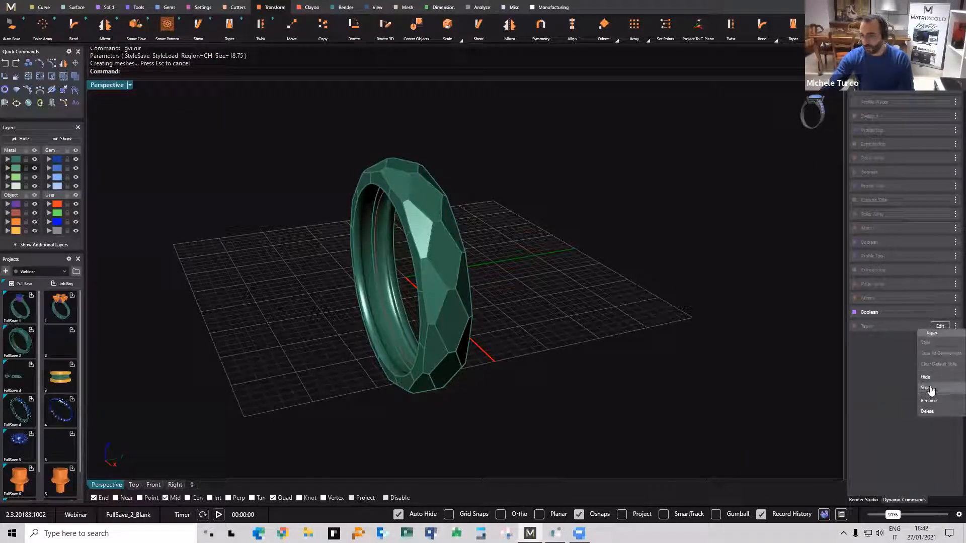
left_click(928, 390)
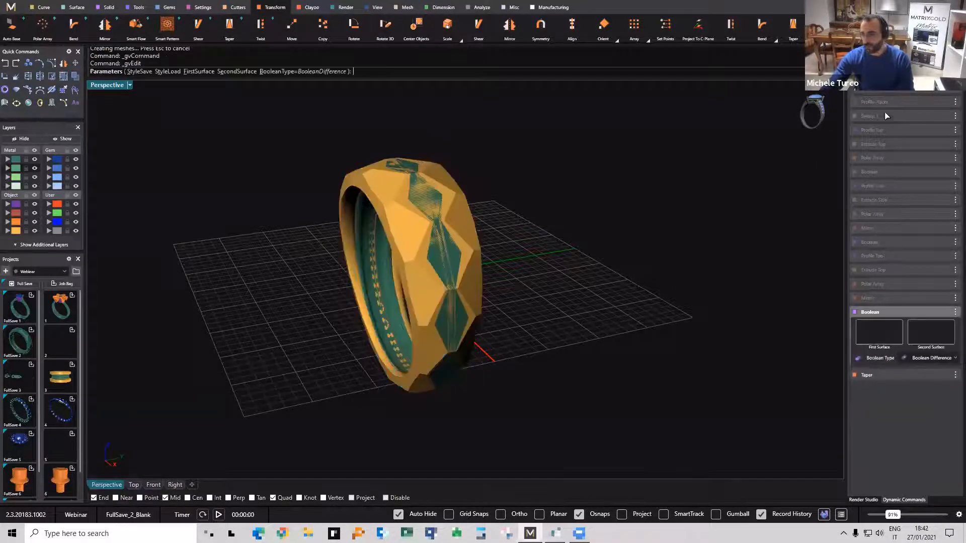
right_click_drag(591, 230, 538, 227)
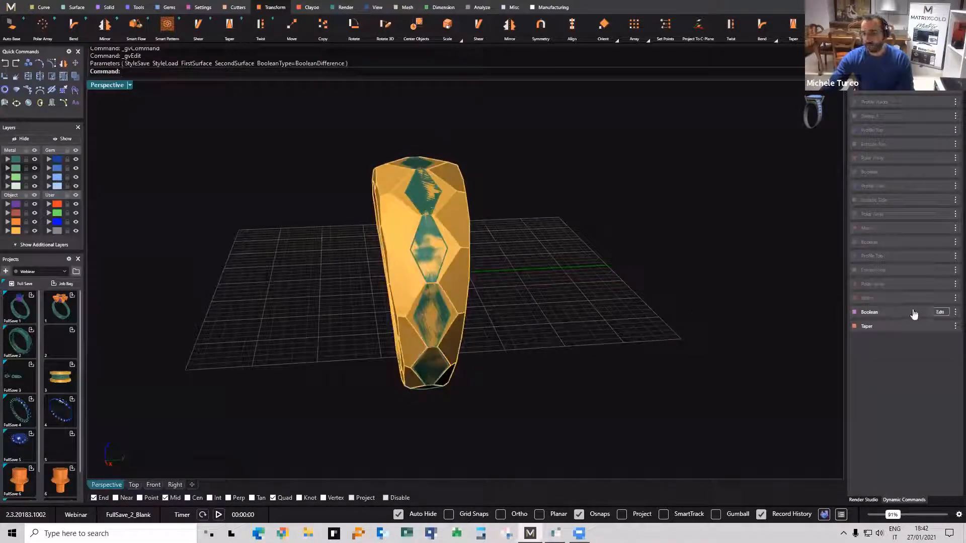
left_click(955, 312)
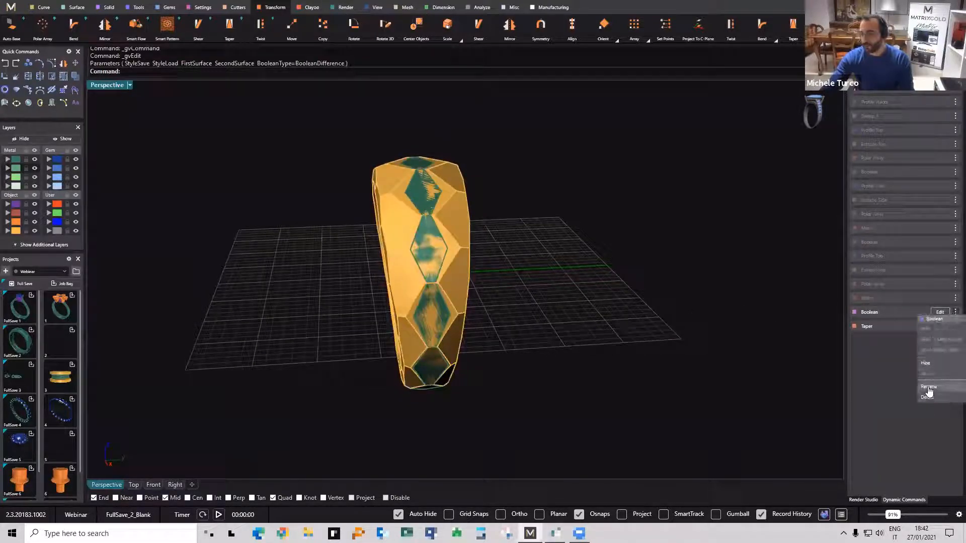
right_click_drag(652, 290, 438, 246)
right_click_drag(344, 407, 399, 317)
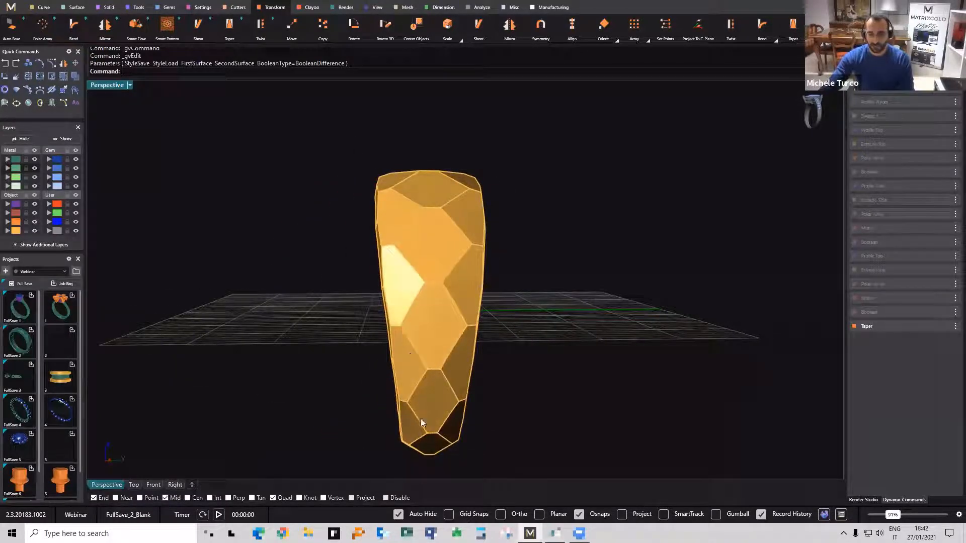
right_click_drag(435, 394, 513, 349)
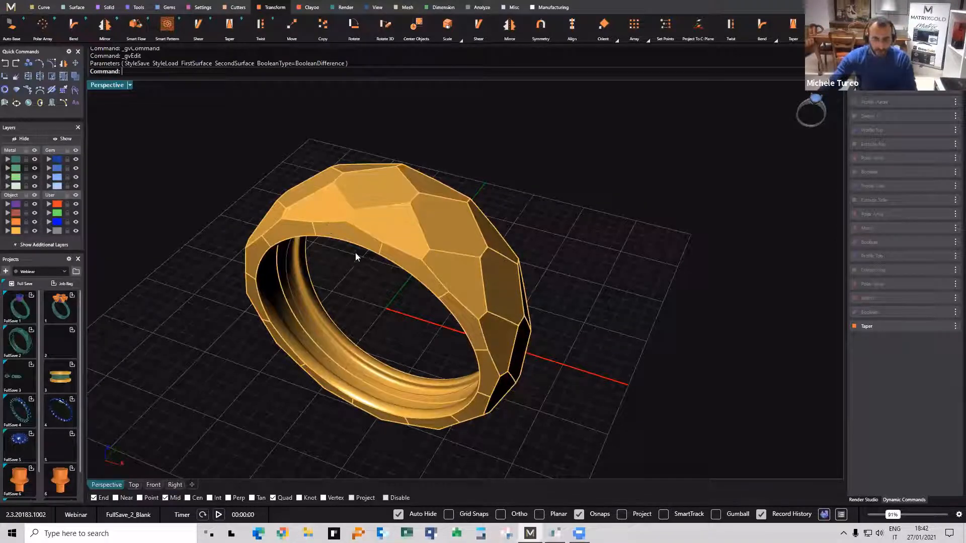
right_click_drag(355, 253, 510, 152)
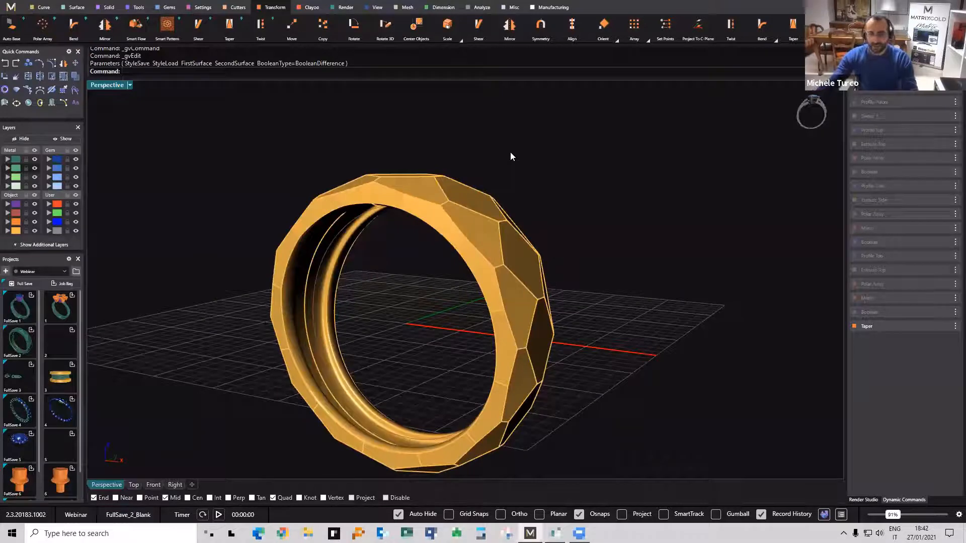
right_click_drag(491, 200, 415, 320)
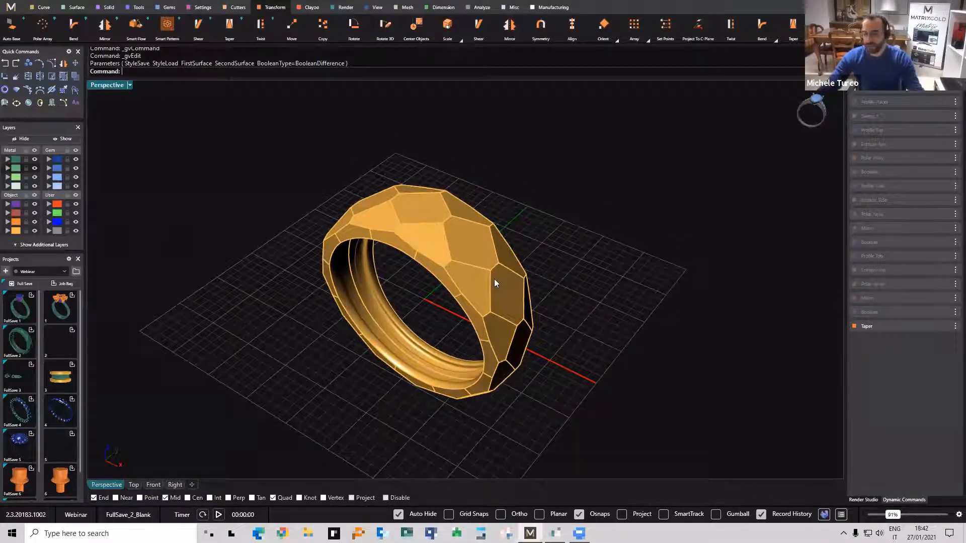
mouse_move(451, 312)
right_mouse_down()
mouse_move(458, 295)
mouse_move(450, 314)
right_mouse_up()
Start a new file and discard the unsaved changes to the faceted ring.
mouse_move(26, 29)
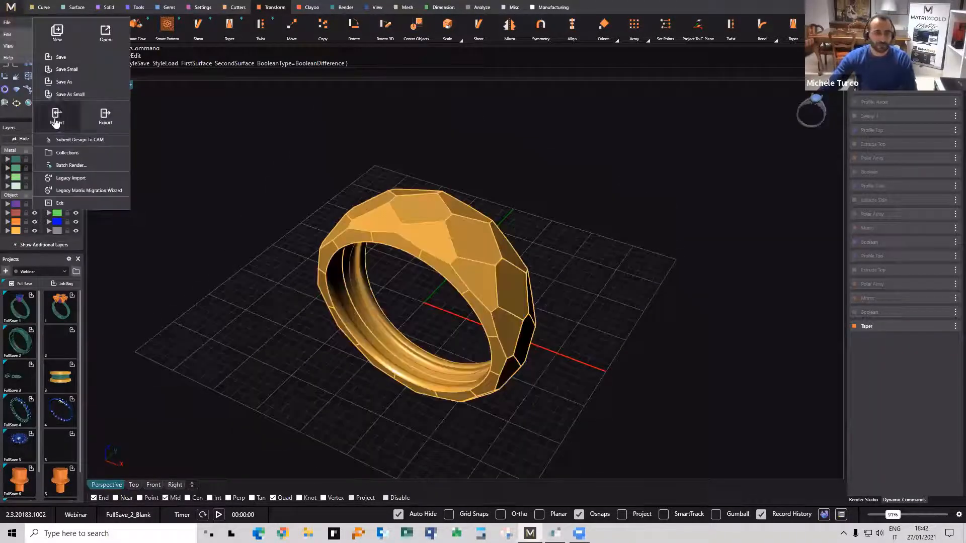
left_click(59, 42)
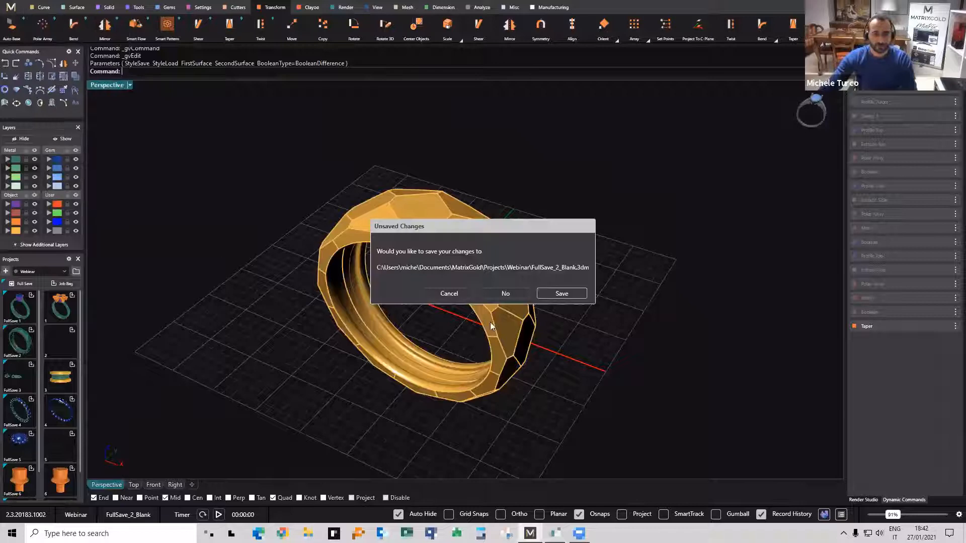
left_click(501, 299)
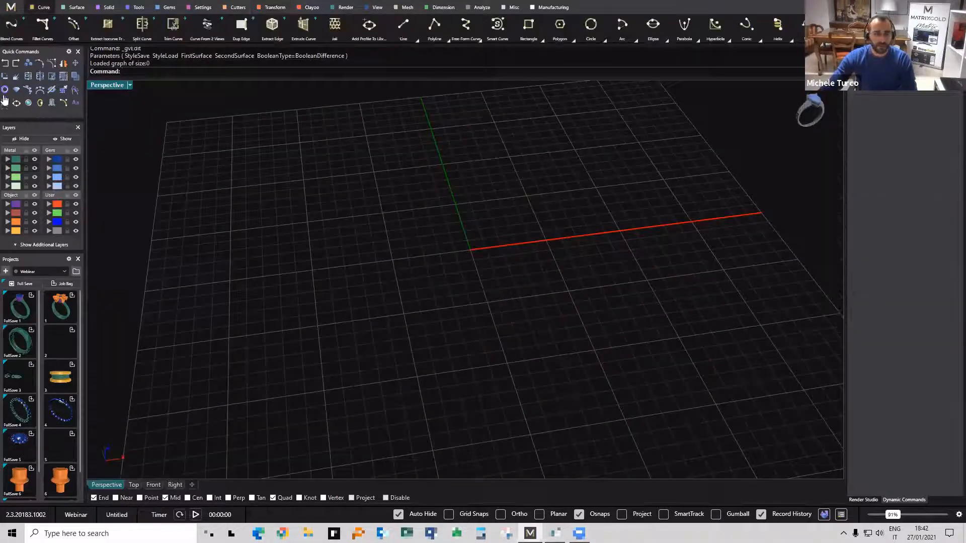
Create a ring rail with the CH finger size 18 and accept it.
left_click(4, 100)
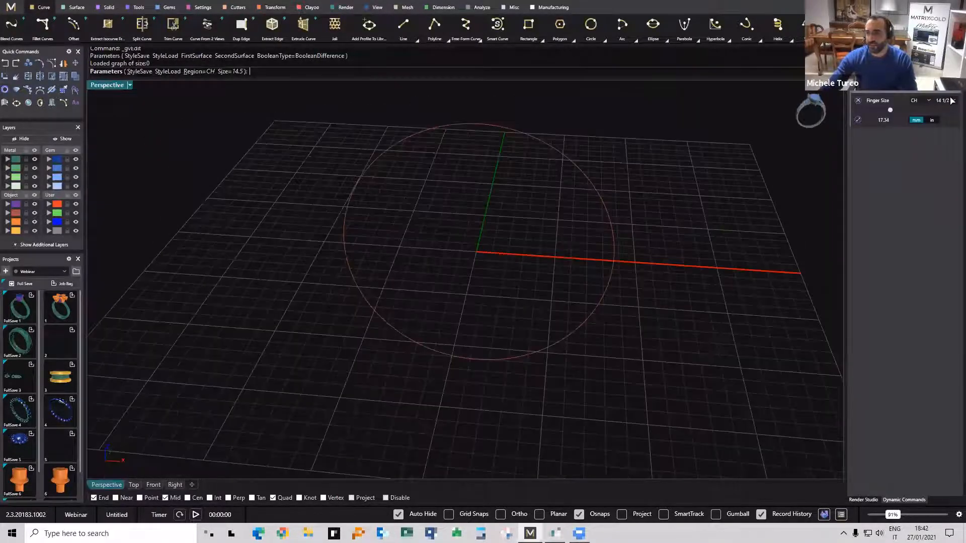
left_click(950, 101)
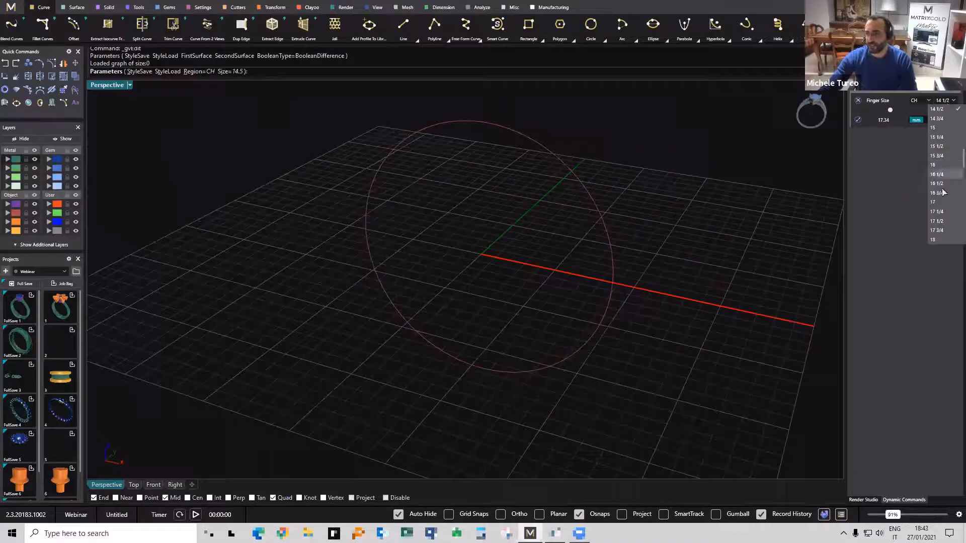
left_click(939, 216)
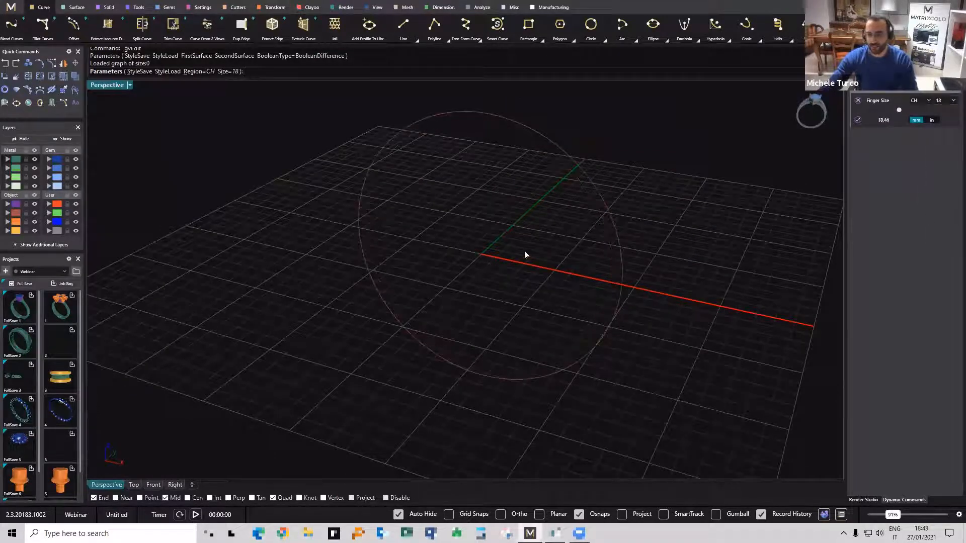
right_click_drag(524, 255, 448, 273, "shift")
right_click(451, 261)
Place a profile on the finger rail with Profile Placer and choose shank profile 15 from the library.
right_click_drag(500, 162, 397, 228)
left_click(332, 163)
left_click(137, 8)
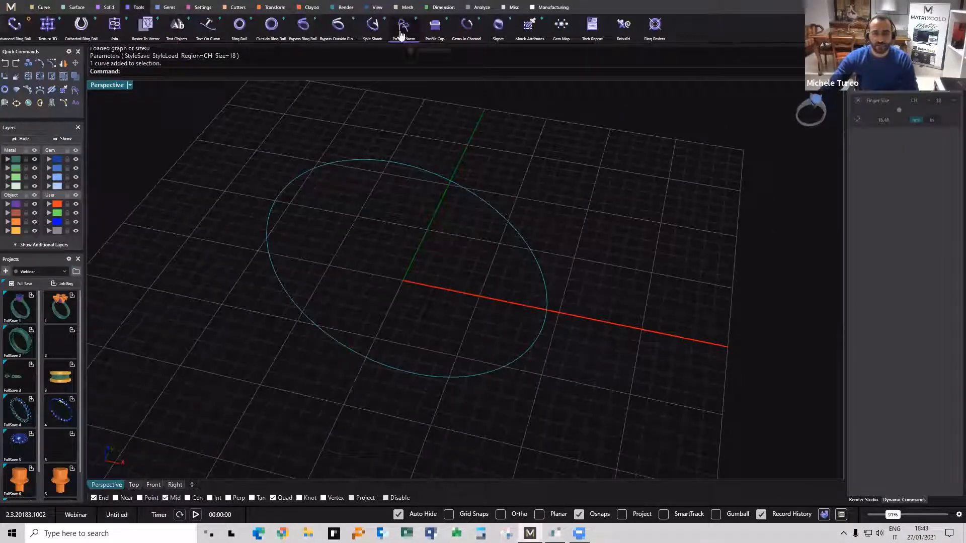
right_click_drag(395, 182, 495, 142)
left_click_drag(495, 142, 435, 166)
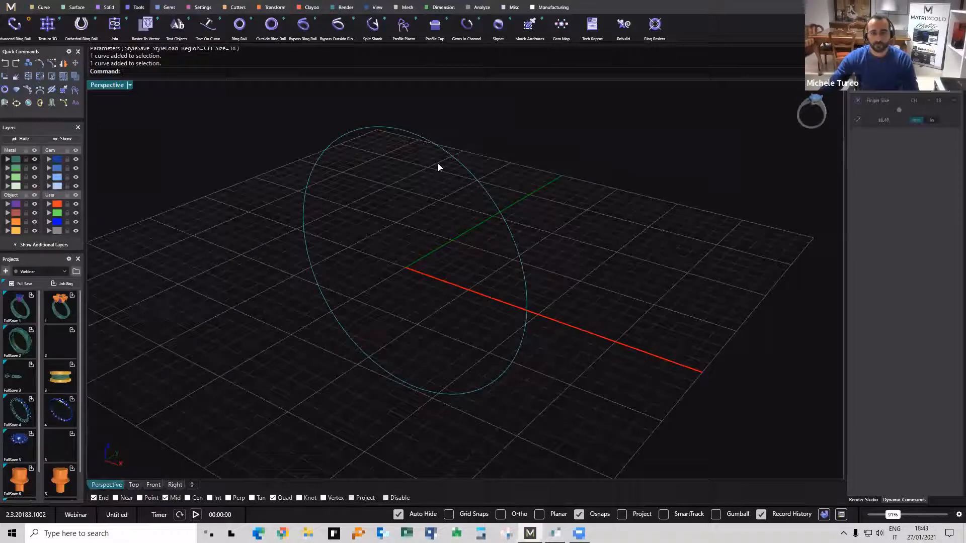
right_click(439, 175)
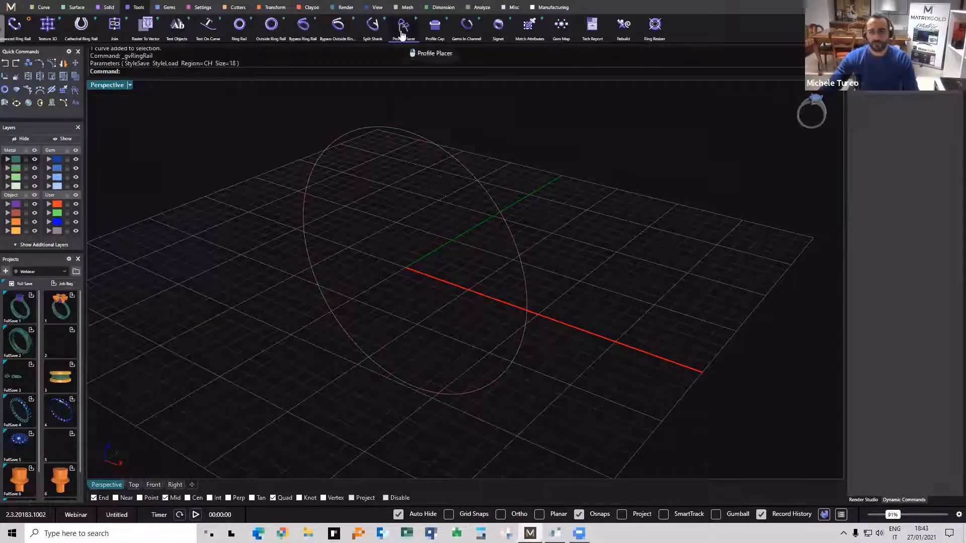
left_click(402, 26)
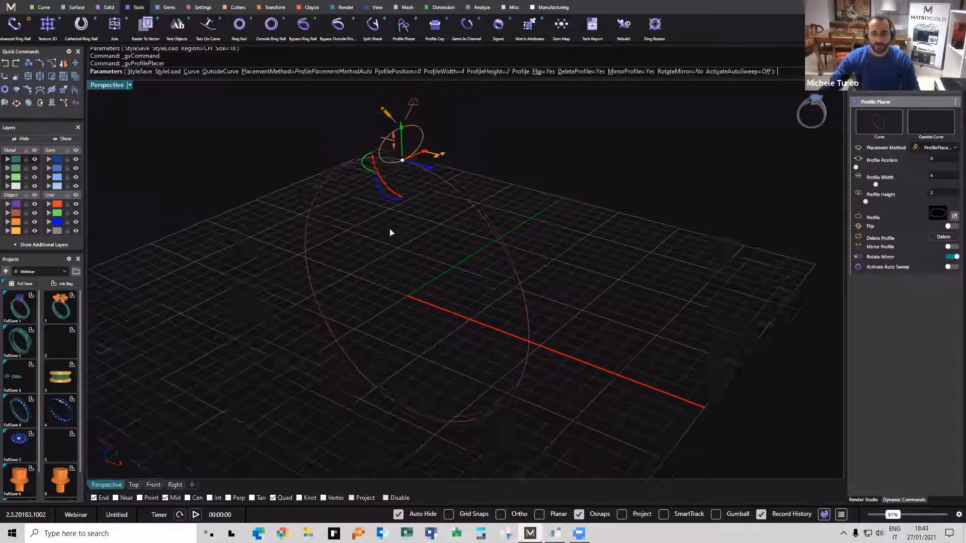
left_click(425, 145)
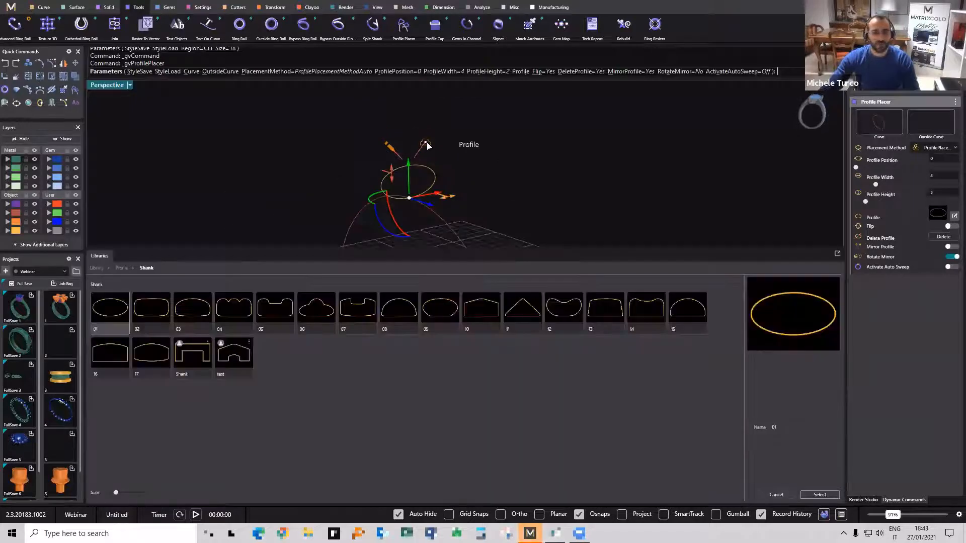
left_click(676, 317)
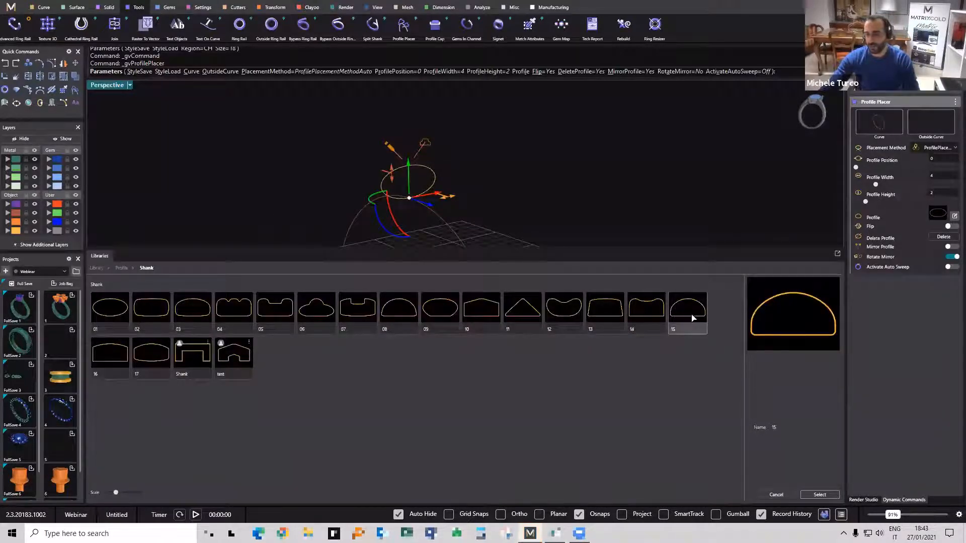
left_click(828, 495)
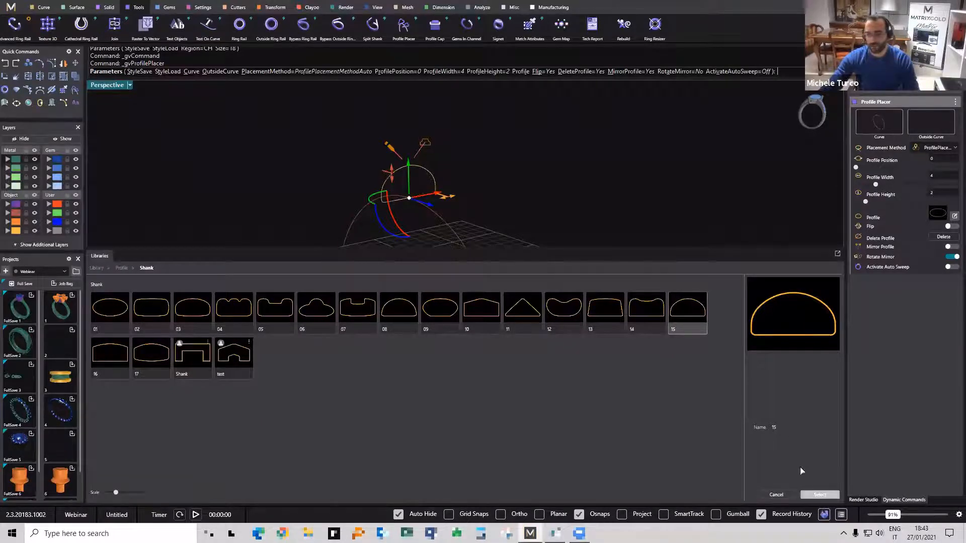
Set the half-round profile's width to 5 mm and height to 2.8 mm and accept the placement.
left_click_drag(447, 196, 465, 199)
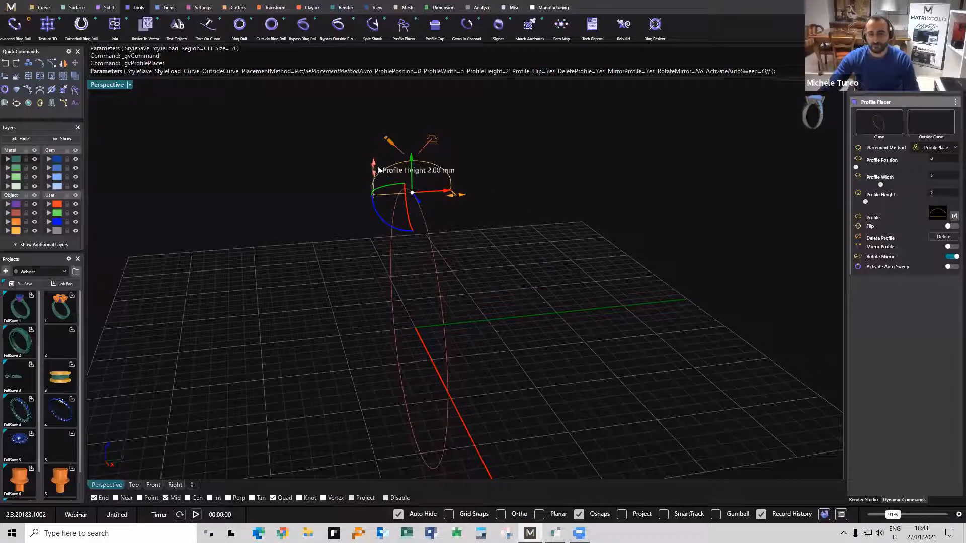
left_click_drag(374, 157, 373, 145)
right_click(376, 176)
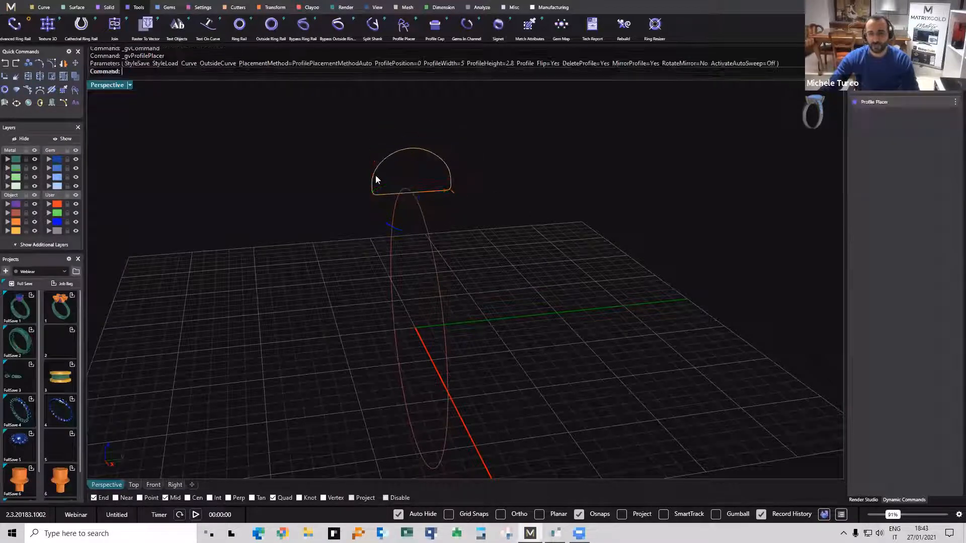
Sweep the half-round profile along the finger rail with Sweep 1, leaving Closed and Flip off, and accept the ring band.
right_click_drag(386, 207, 586, 196)
left_click(435, 191)
left_click(76, 7)
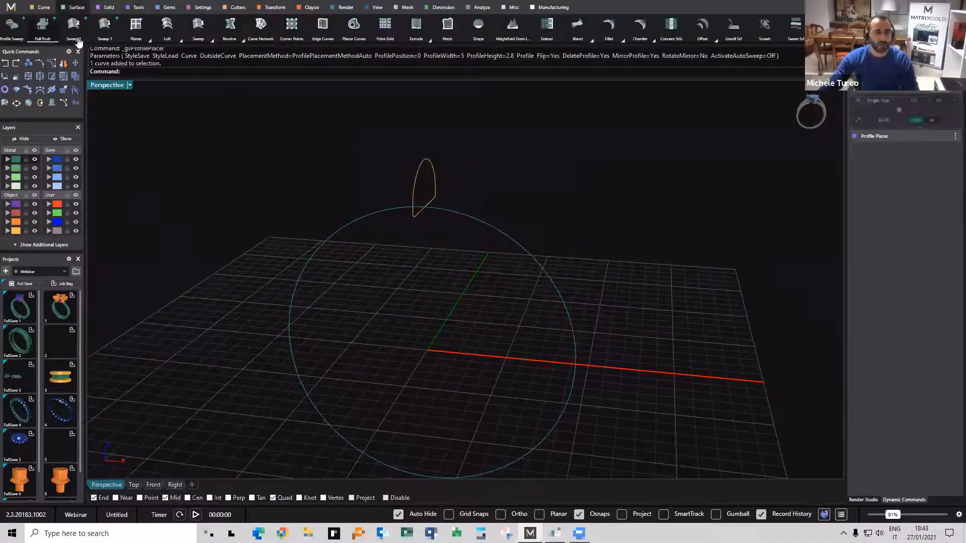
left_click(104, 25)
key("Return")
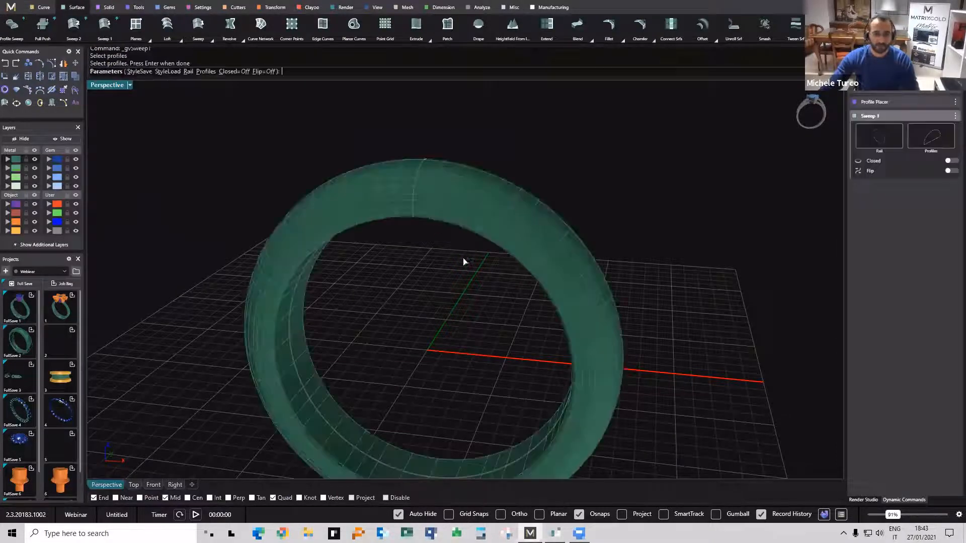
key("Return")
right_click_drag(421, 197, 90, 384)
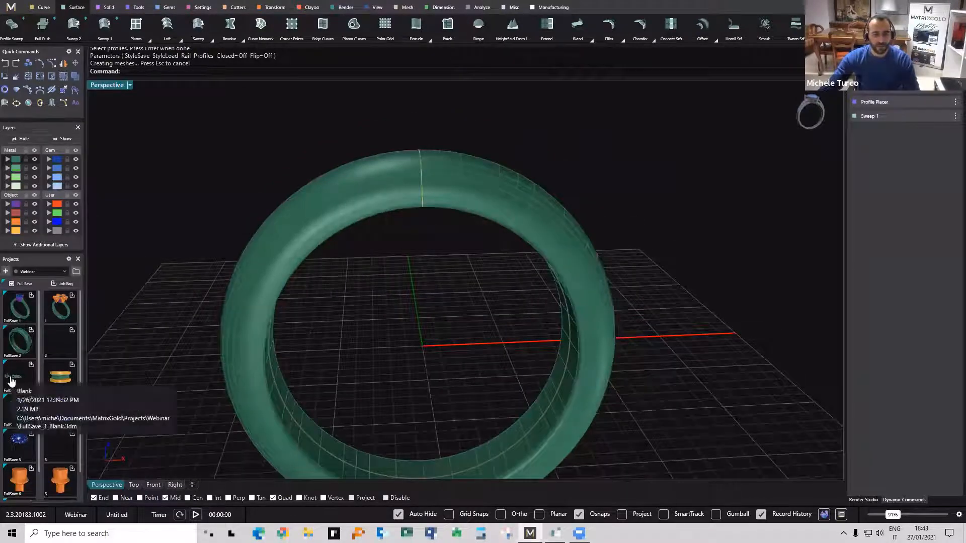
Start a second Profile Placer on the band's half-round profile curve and move the new profile to position 0.494, at the crest.
mouse_move(431, 174)
right_mouse_down()
mouse_move(433, 157)
mouse_move(432, 167)
right_mouse_up()
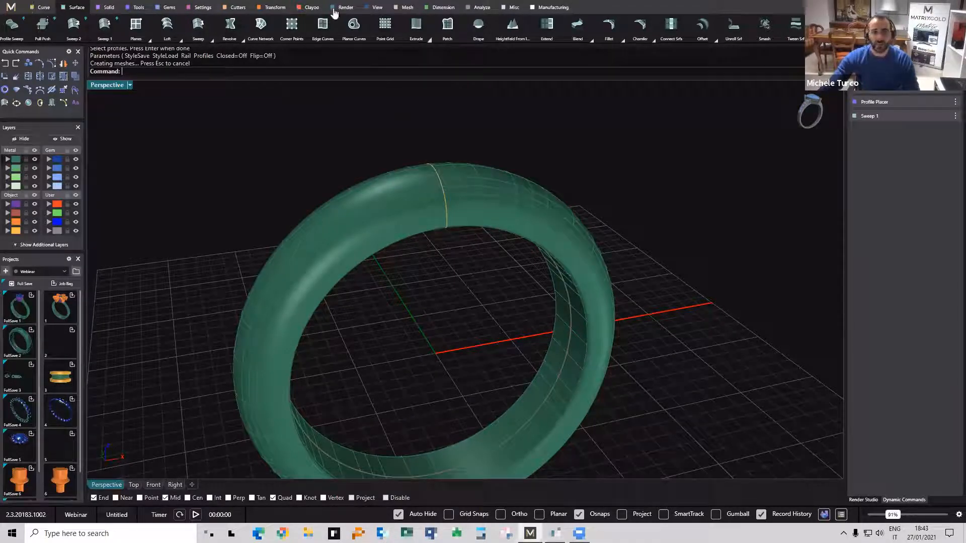
left_click(138, 8)
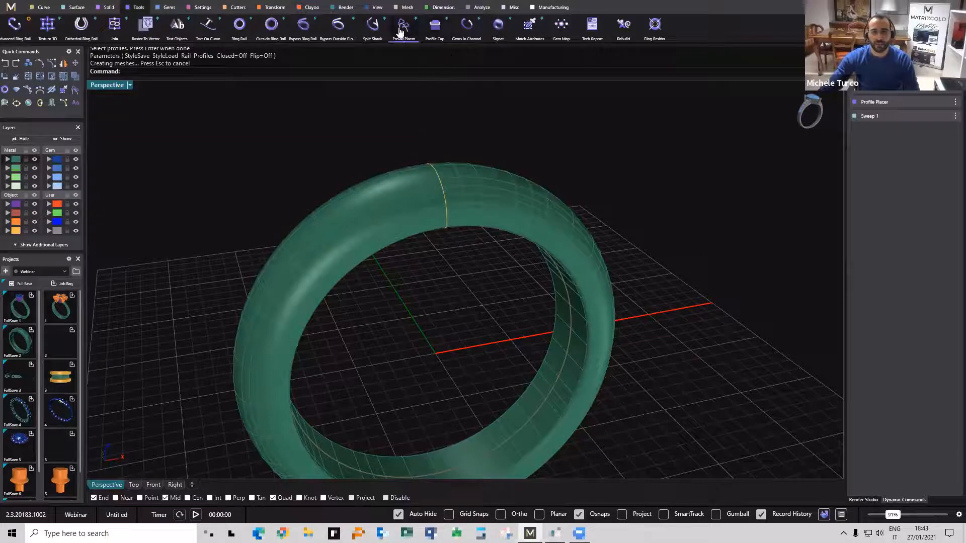
left_click(402, 26)
right_click_drag(425, 228, 466, 210)
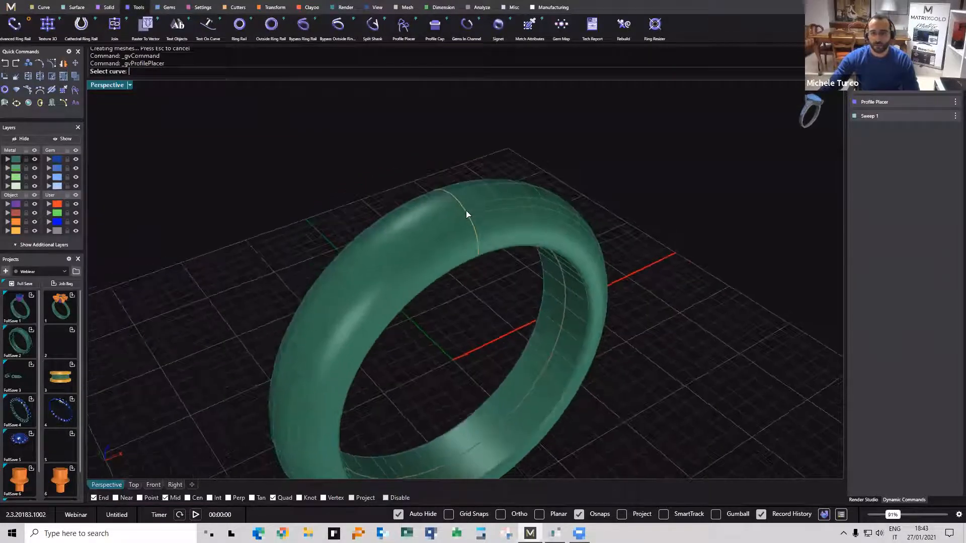
left_click(466, 210)
right_click_drag(520, 259, 473, 235)
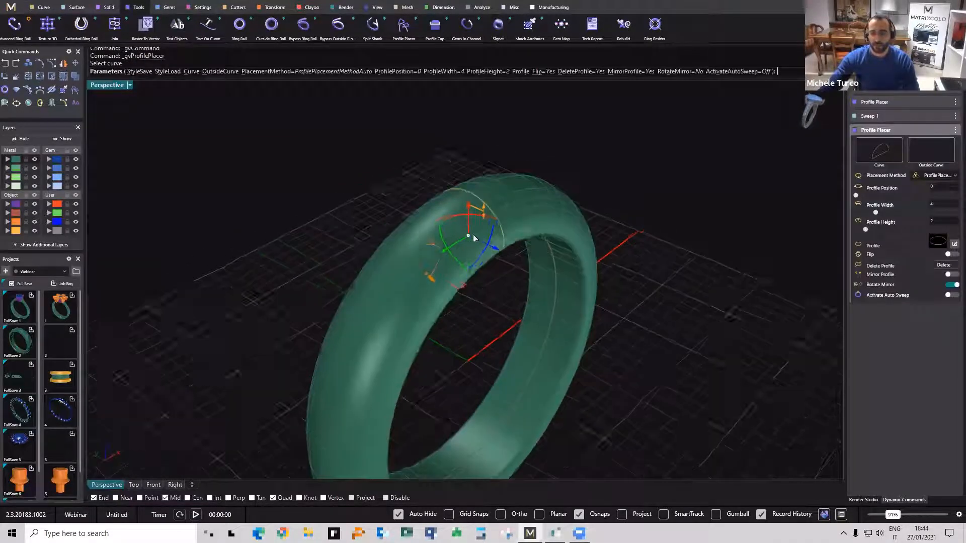
left_click_drag(473, 234, 477, 192)
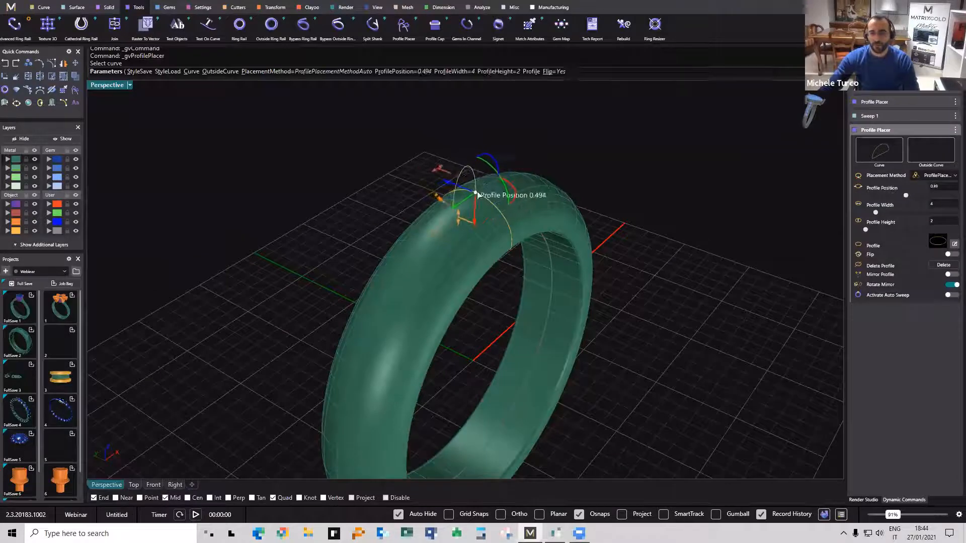
Rotate the new oval profile 90 degrees about the vertical-plane arc of its gumball so it lies along the band.
right_click_drag(476, 195, 424, 227)
scroll(424, 227, "up", 5)
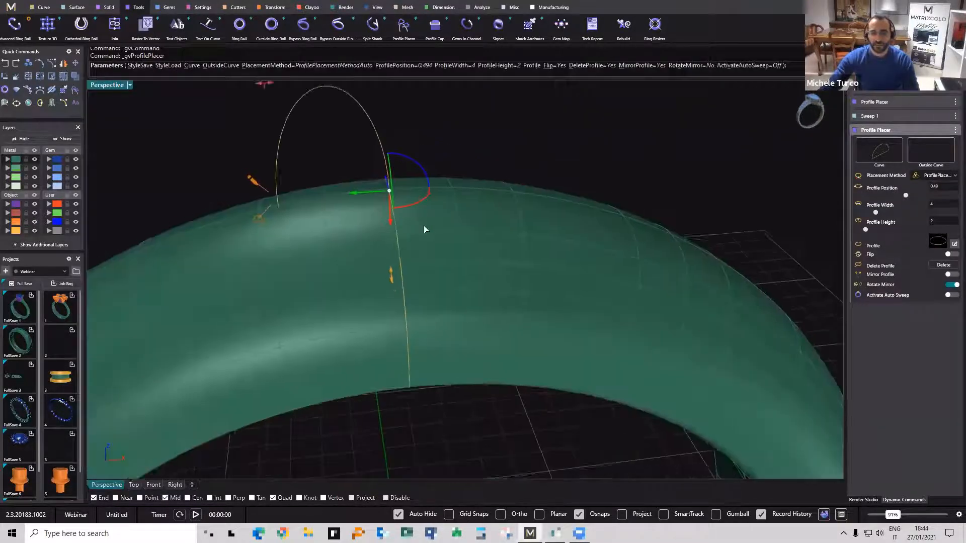
scroll(424, 229, "down", 3)
left_click(436, 177)
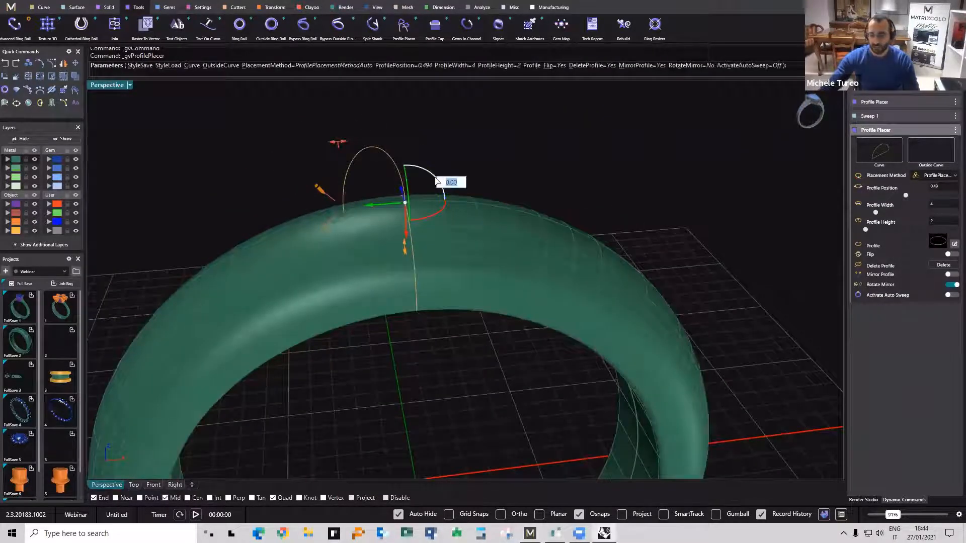
type("90")
key("Return")
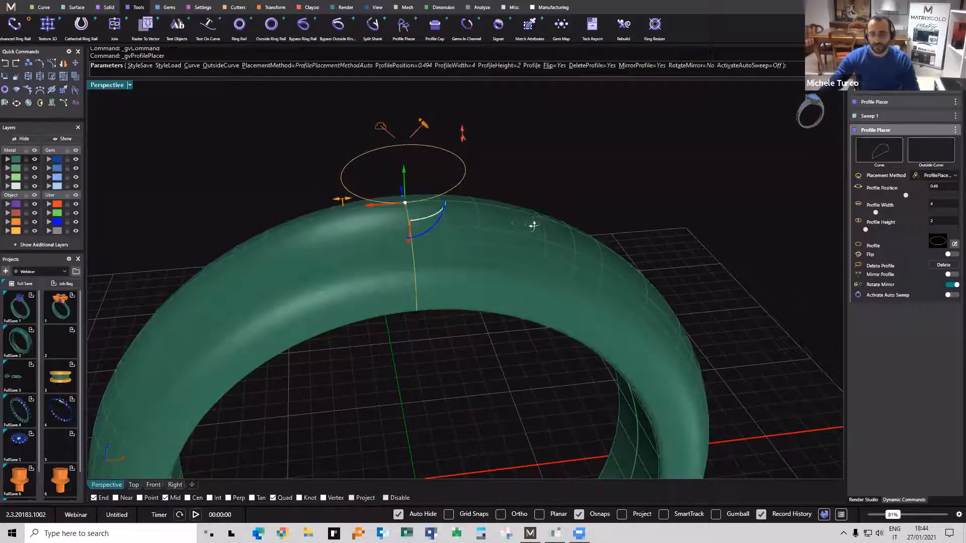
Rotate the upright oval profile 90° so it lies flat at the crown of the band.
right_click_drag(533, 225, 610, 210)
right_click_drag(628, 148, 628, 157)
left_click(628, 154)
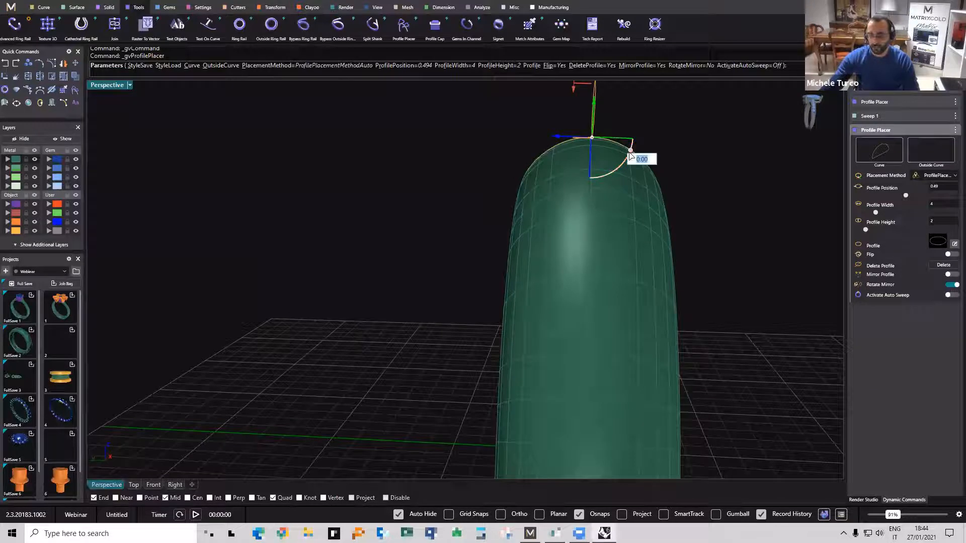
type("90")
key("Return")
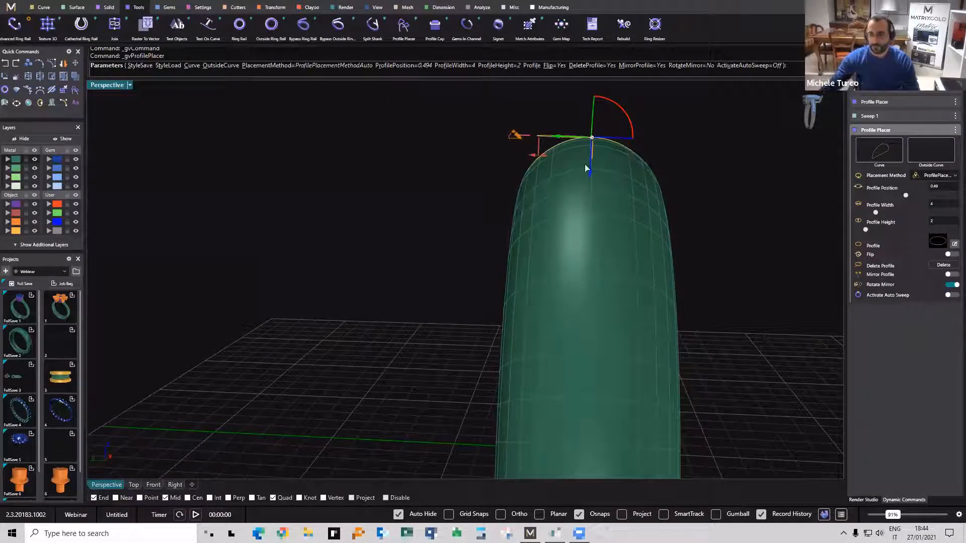
Rotate the oval profile by 180° at the crown of the band to reverse its direction.
left_click(619, 110)
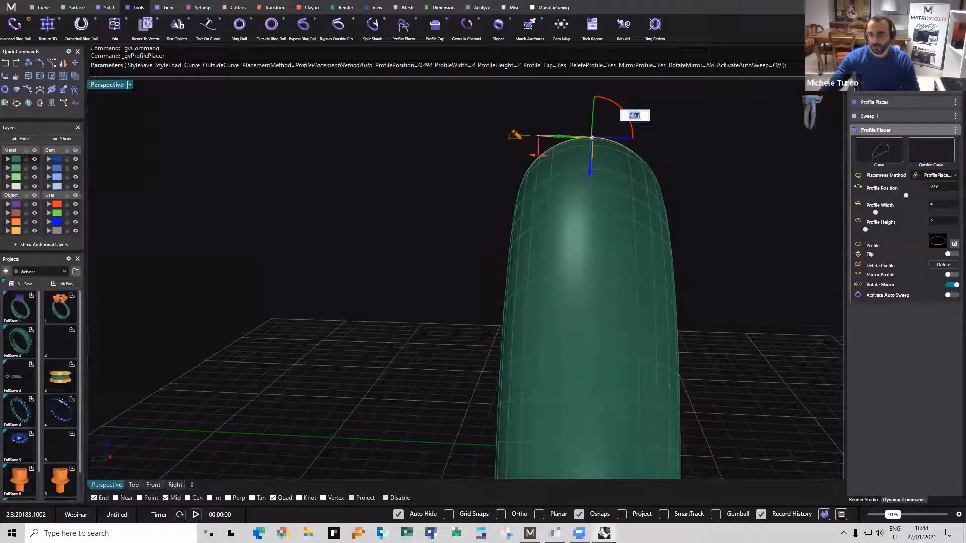
type("180")
key("Return")
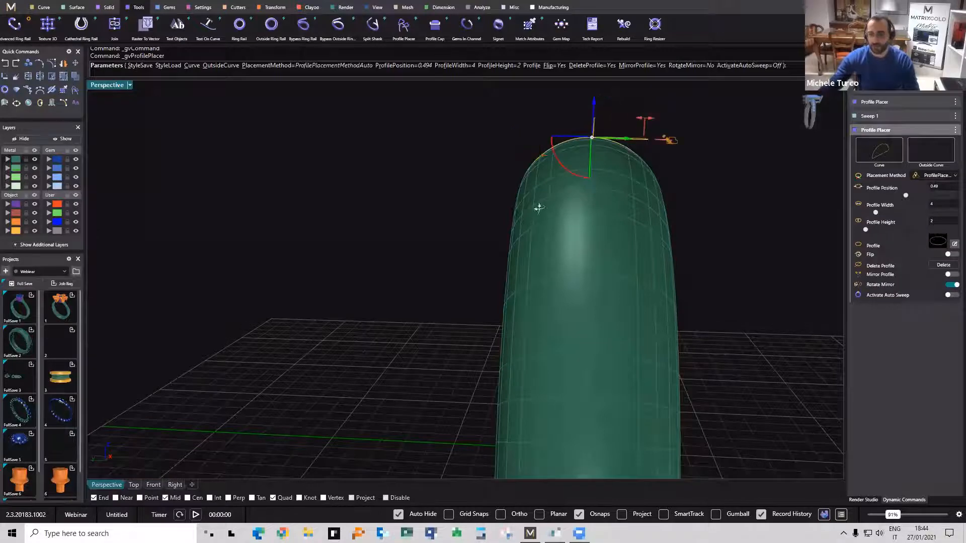
right_click_drag(538, 207, 543, 76)
right_click_drag(557, 227, 444, 260)
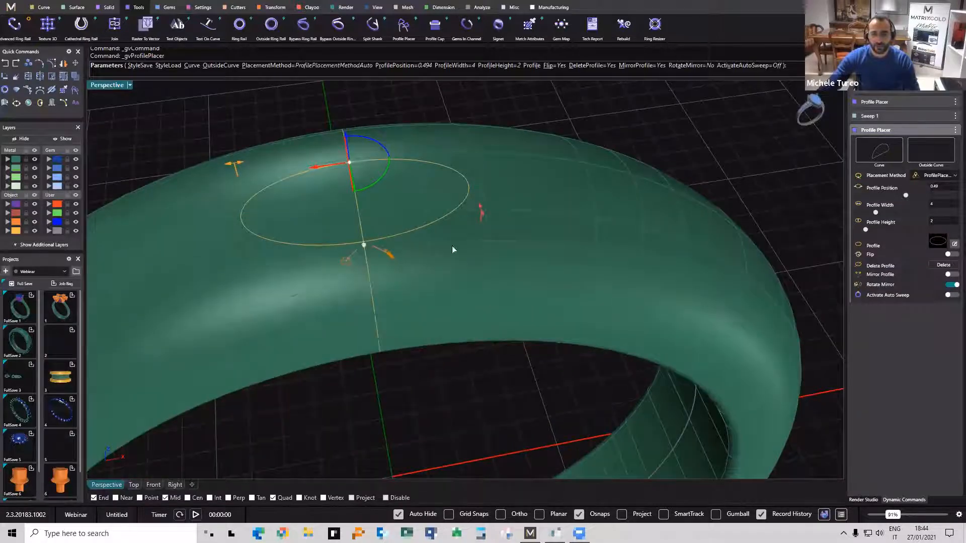
Open the oval in the Profile Editor and move it down 1 mm so it is centred on the origin.
left_click(390, 254)
scroll(498, 275, "down", 3)
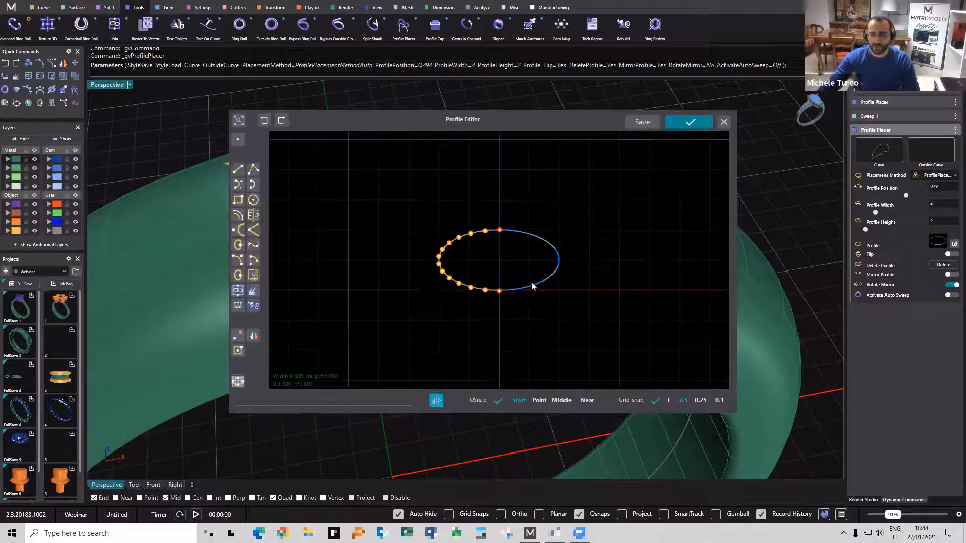
left_click_drag(542, 285, 543, 315)
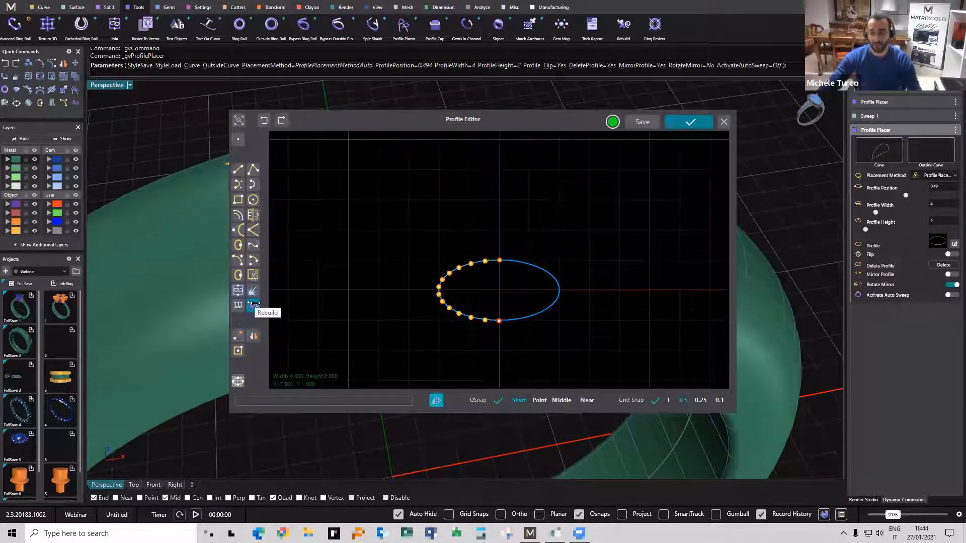
Save the centred oval profile as "Circel Center", dismiss the remaining save prompts and apply the edited profile to the band.
left_click(640, 124)
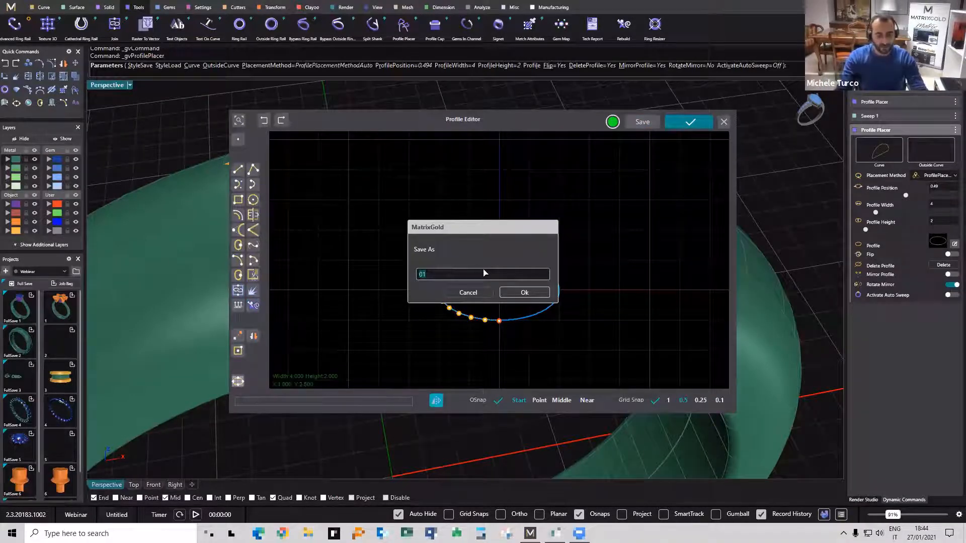
left_click(457, 276)
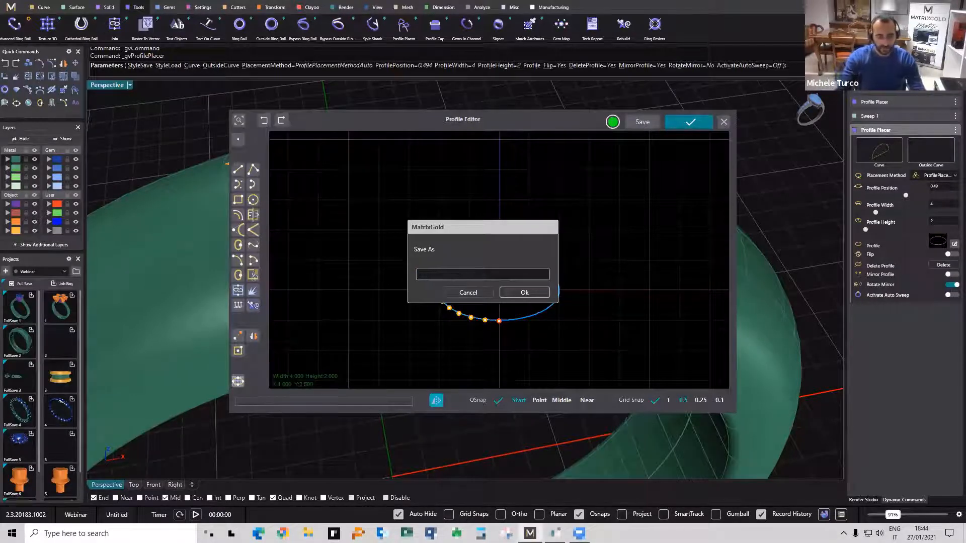
type("Circel Center")
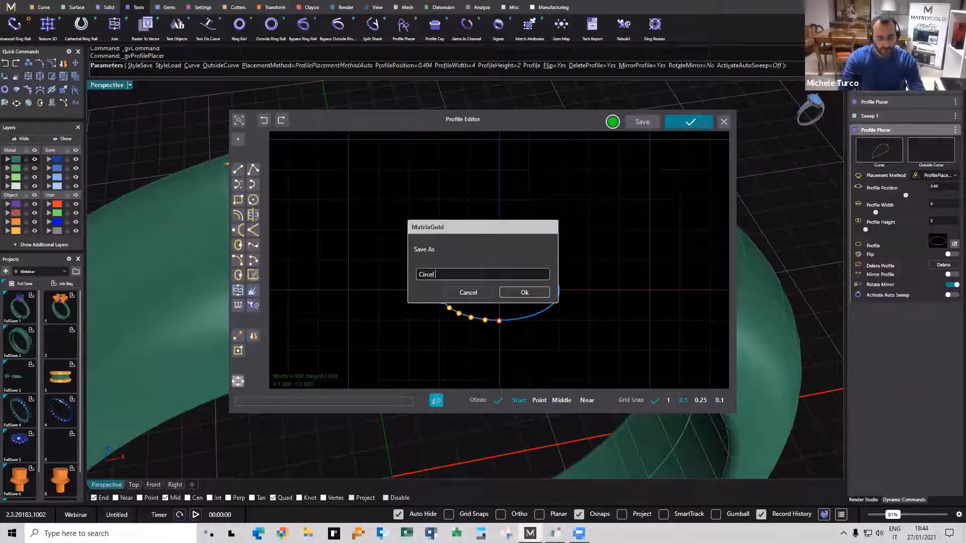
left_click(523, 293)
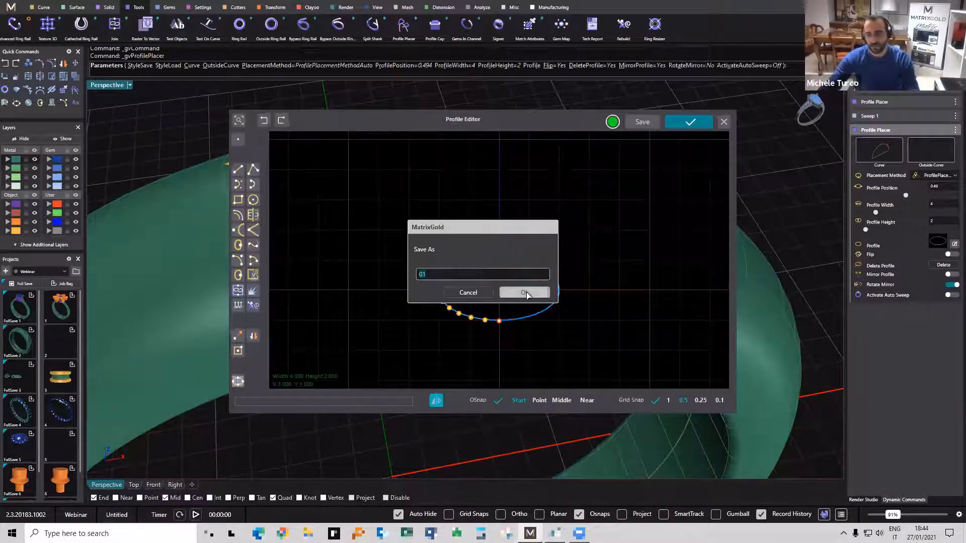
left_click(524, 292)
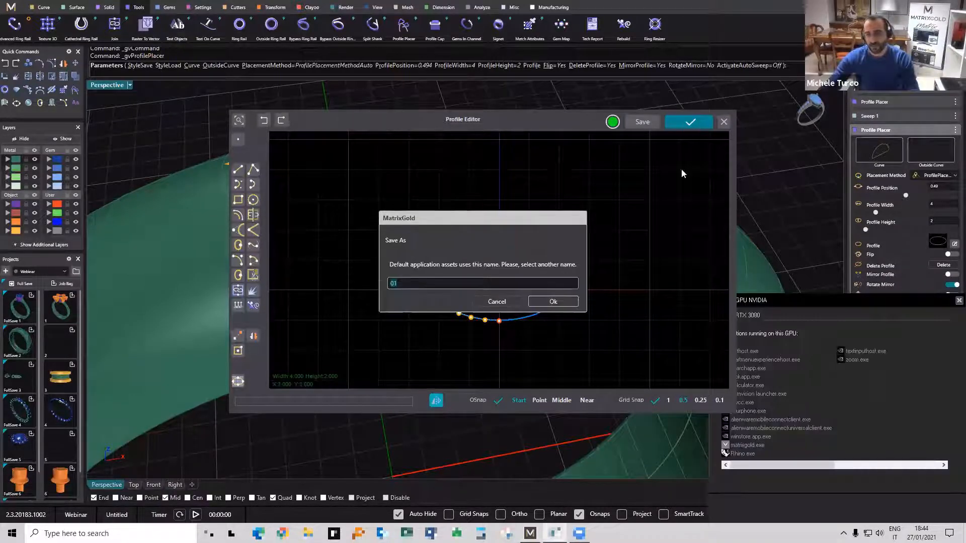
left_click(958, 300)
left_click(513, 302)
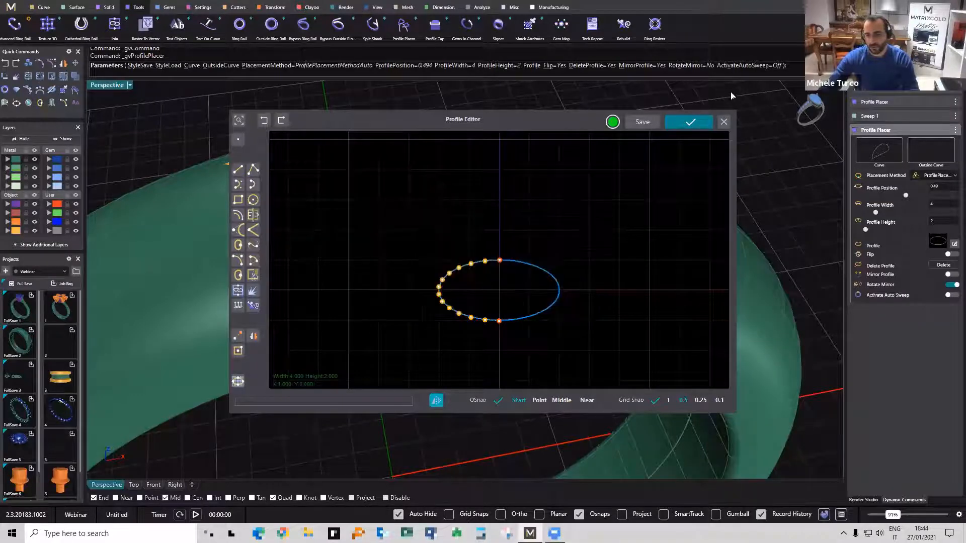
left_click(687, 123)
Resize the placed oval profile to a width of 8.8 mm and a height of 5.8 mm, and finish the placement.
right_click_drag(503, 194, 567, 148)
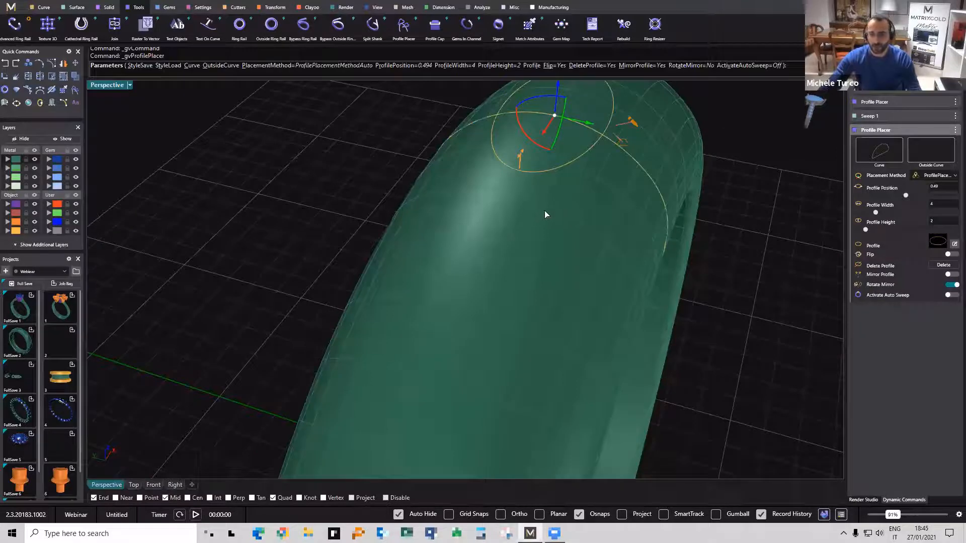
right_click_drag(545, 214, 475, 211)
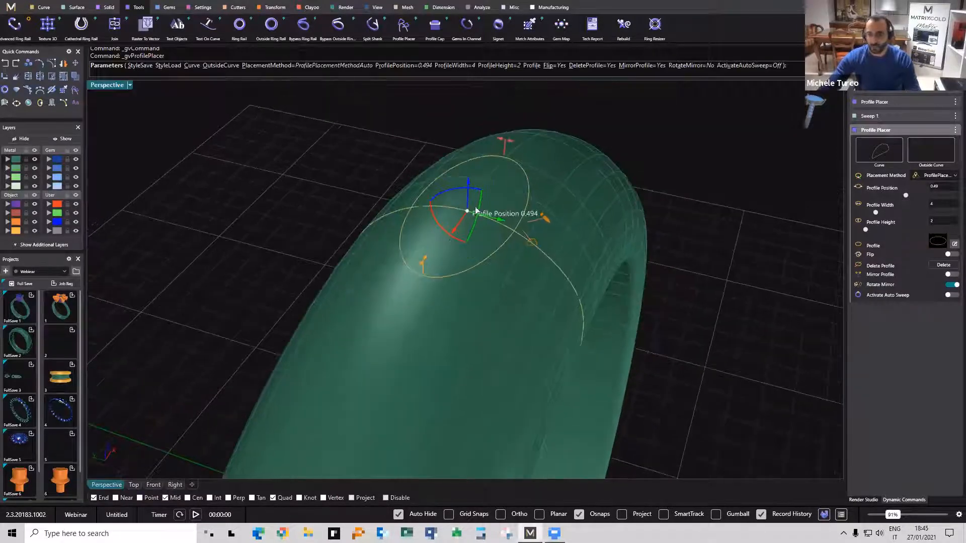
right_click_drag(546, 246, 590, 188)
left_click_drag(589, 187, 621, 188)
right_click_drag(587, 255, 466, 247)
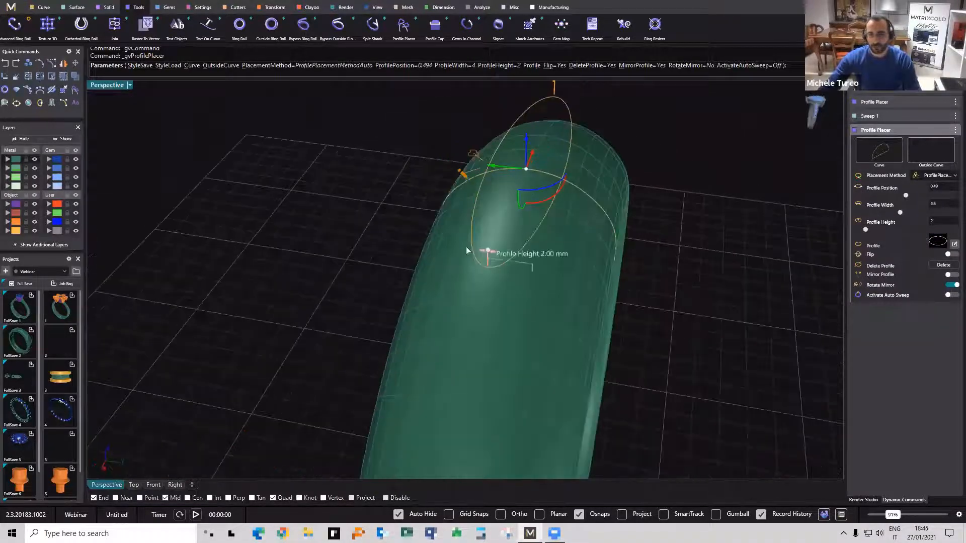
left_click_drag(466, 246, 408, 239)
right_click(418, 203)
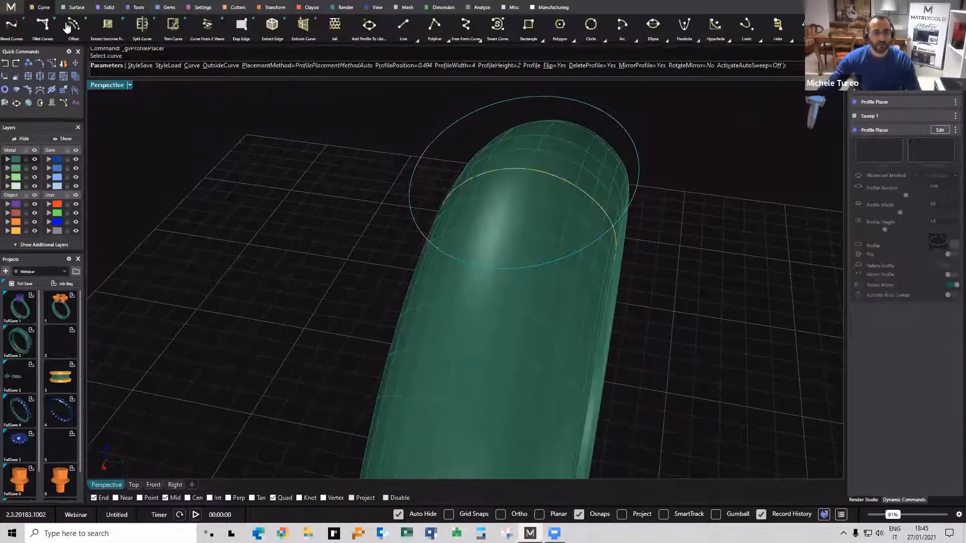
Extrude the oval profile 2.2 mm upward on one side only, with capped ends.
left_click(303, 25)
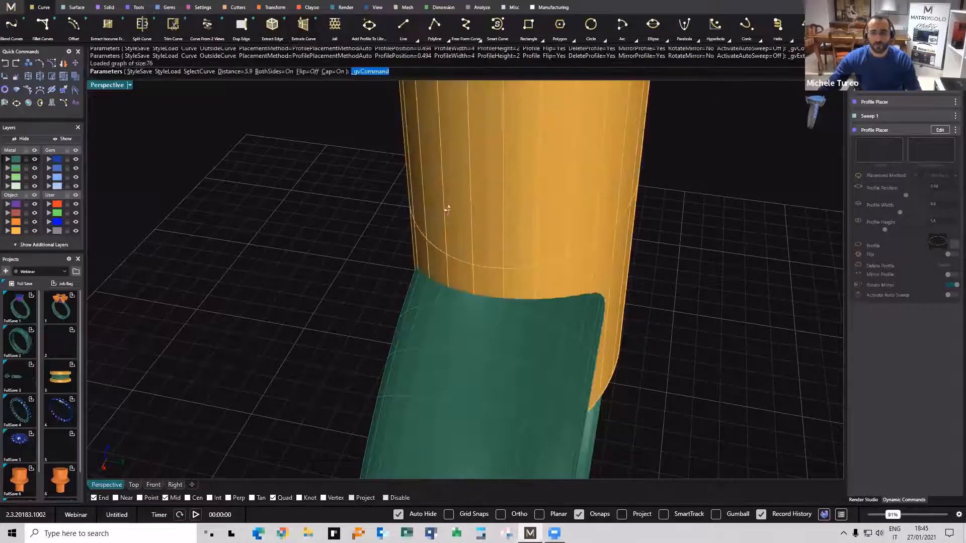
right_click_drag(447, 210, 390, 194)
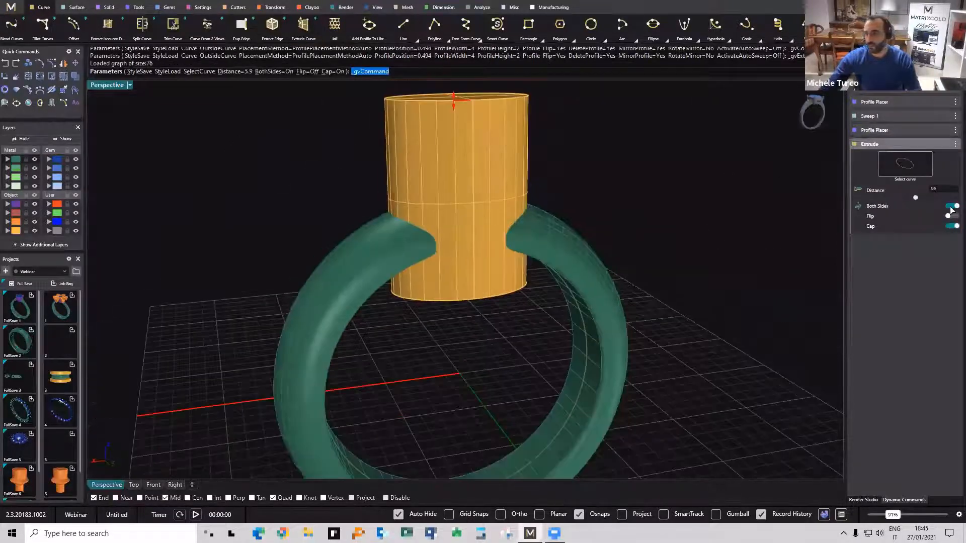
left_click(952, 206)
right_click_drag(583, 203, 468, 147)
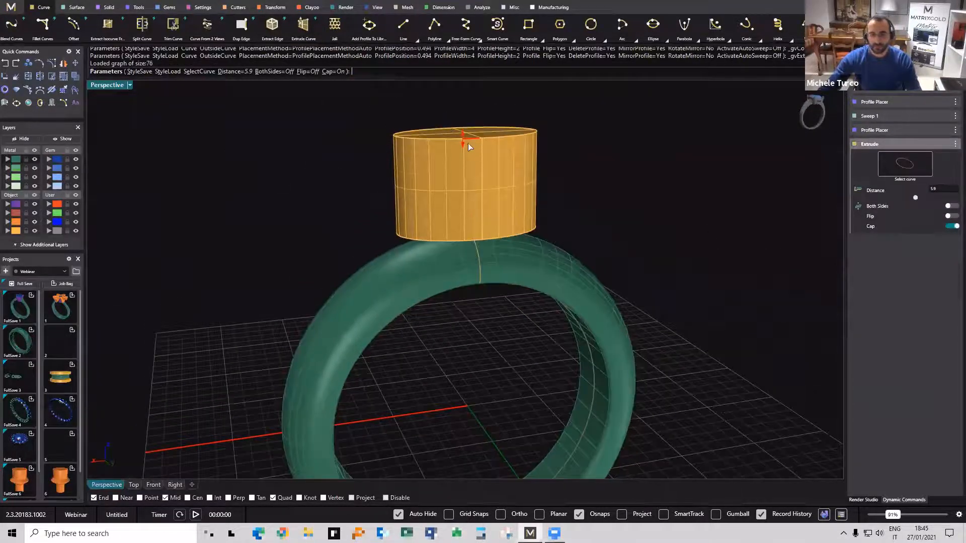
left_click_drag(463, 145, 456, 217)
right_click_drag(484, 259, 448, 228)
right_click(448, 228)
Change the ring's finger size to 21.5 in the CH region.
scroll(472, 238, "up", 4)
right_click_drag(403, 184, 326, 142)
right_click_drag(438, 306, 659, 327)
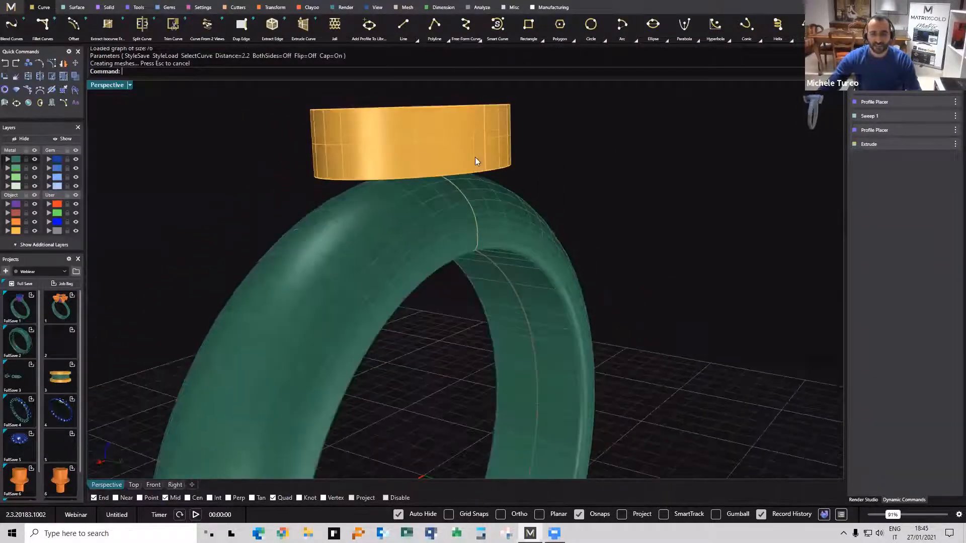
right_click_drag(476, 161, 470, 131)
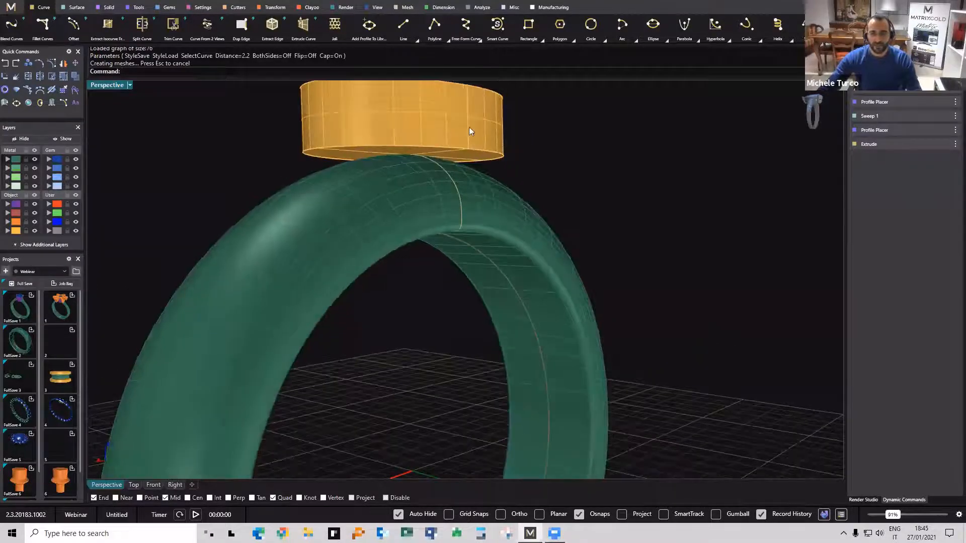
left_click(457, 122)
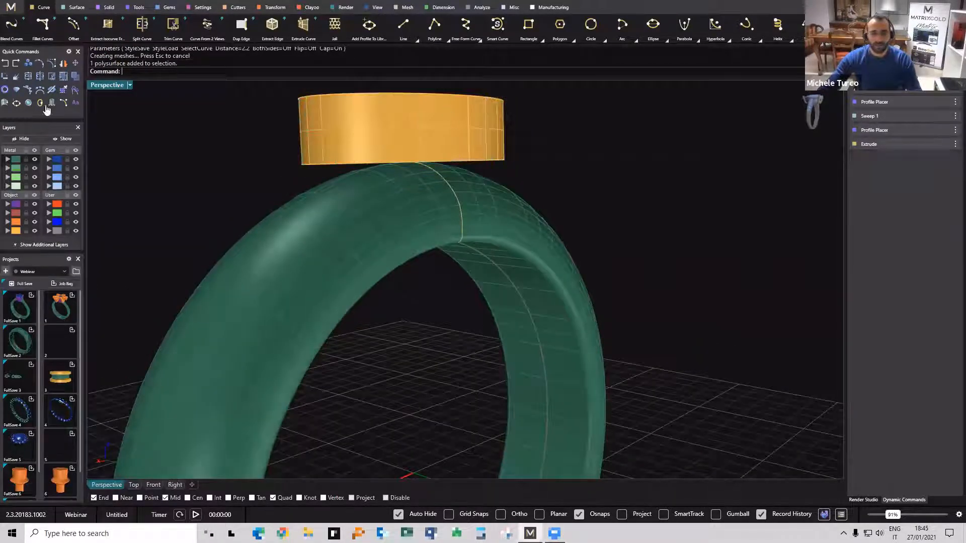
right_click_drag(498, 217, 409, 196)
scroll(410, 196, "down", 6)
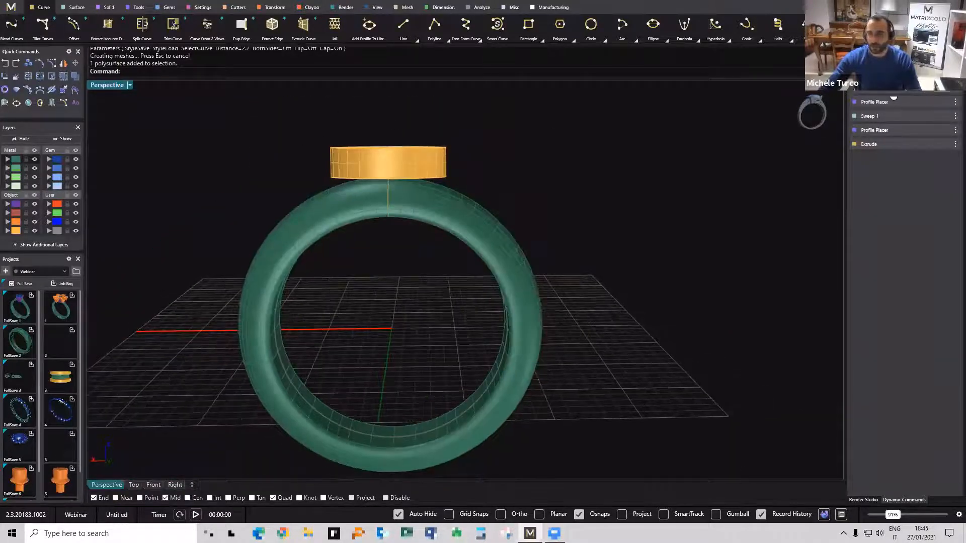
left_click(877, 88)
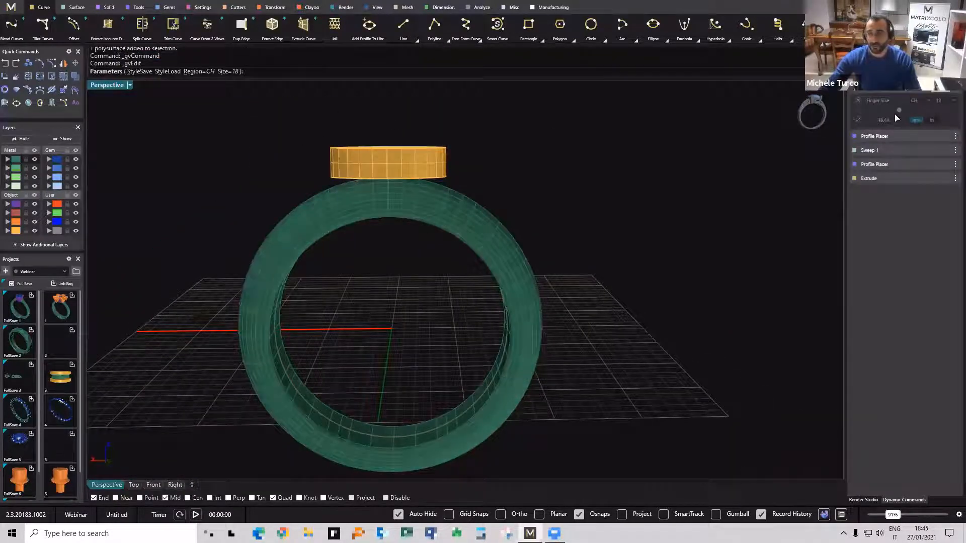
mouse_move(897, 112)
left_mouse_down()
mouse_move(875, 119)
mouse_move(907, 128)
left_mouse_up()
right_click(514, 242)
Create a polar array of 12 copies of the oval disc around the full 360° of the band.
right_click_drag(357, 230, 443, 234)
left_click(371, 143)
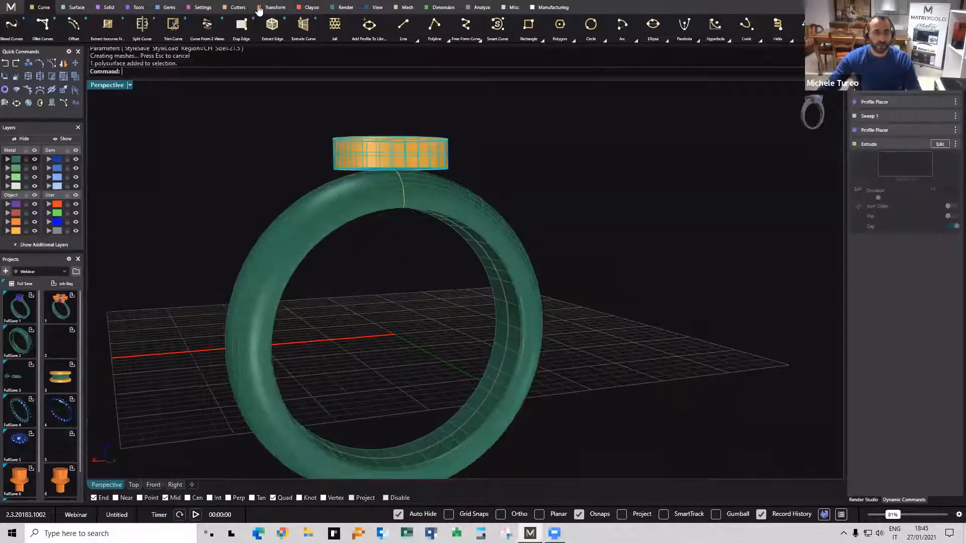
left_click(259, 8)
left_click(42, 24)
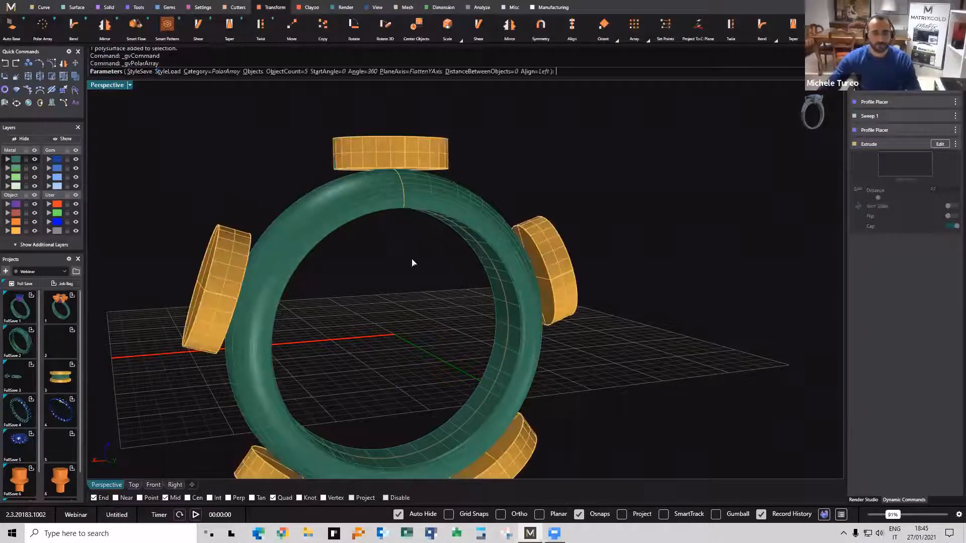
right_click_drag(459, 278, 402, 292)
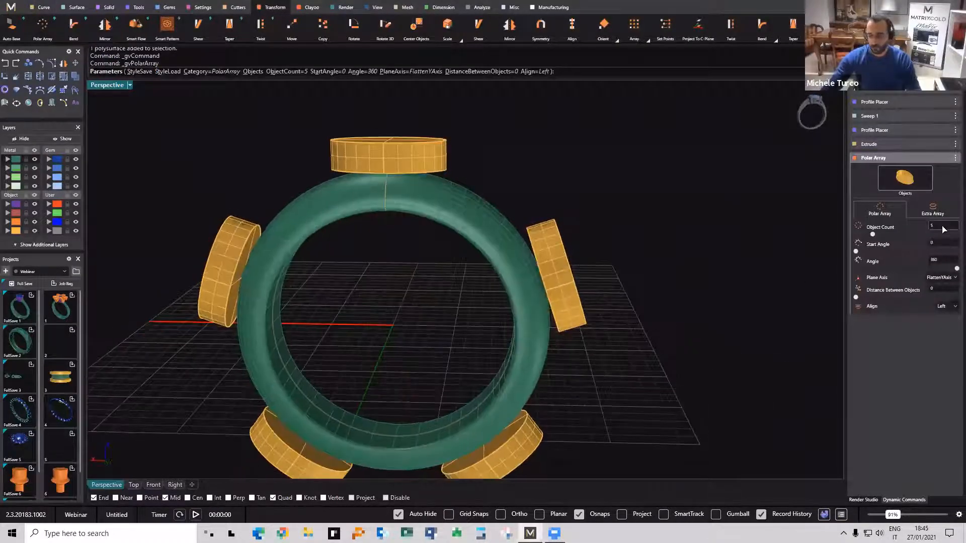
type("12")
key("Return")
right_click_drag(365, 237, 373, 215)
key("Return")
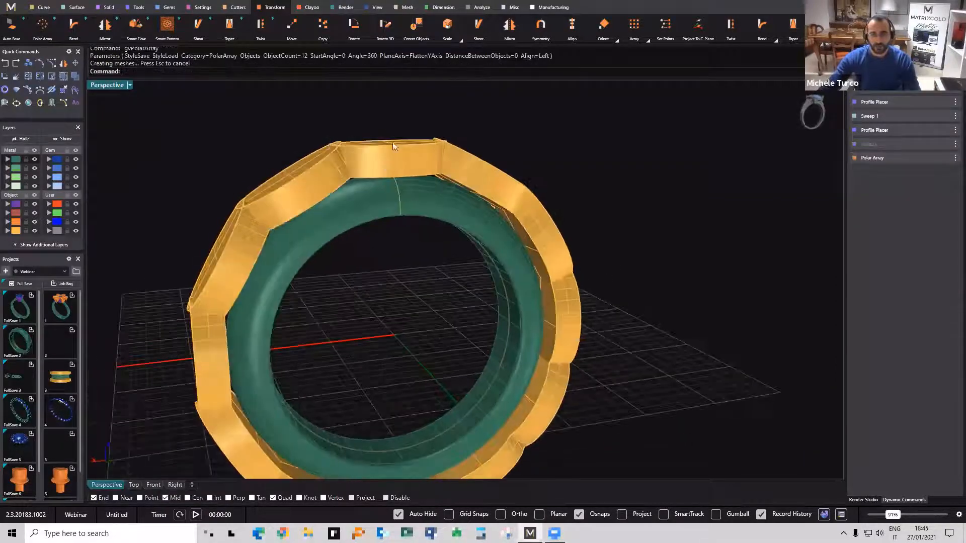
Hide the polar array of oval discs around the band.
scroll(393, 145, "up", 3)
right_click_drag(374, 185, 551, 133)
left_click(552, 133)
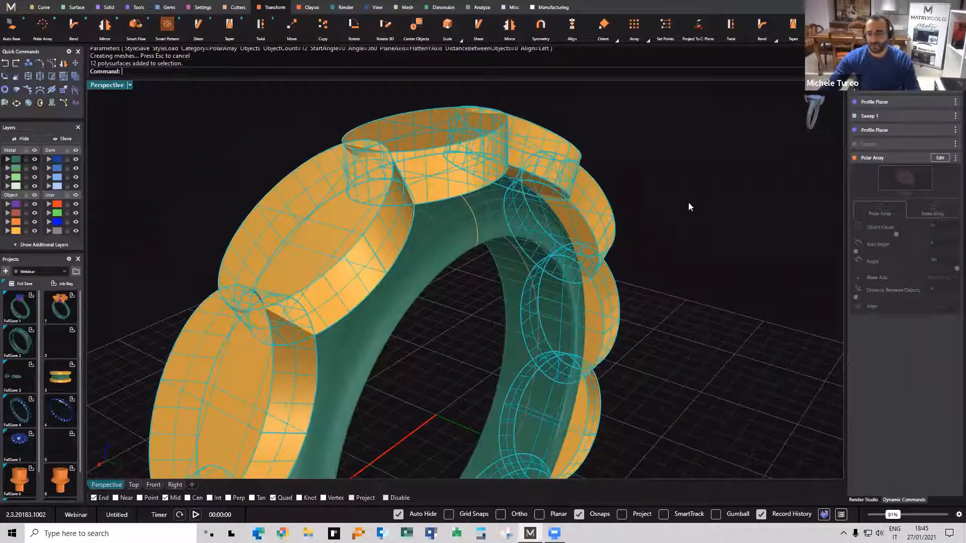
left_click(954, 158)
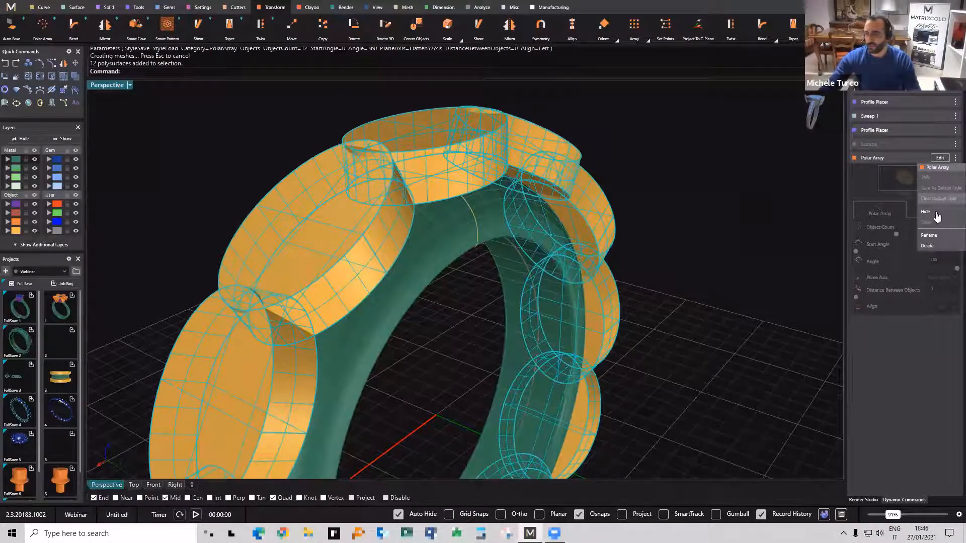
left_click(935, 213)
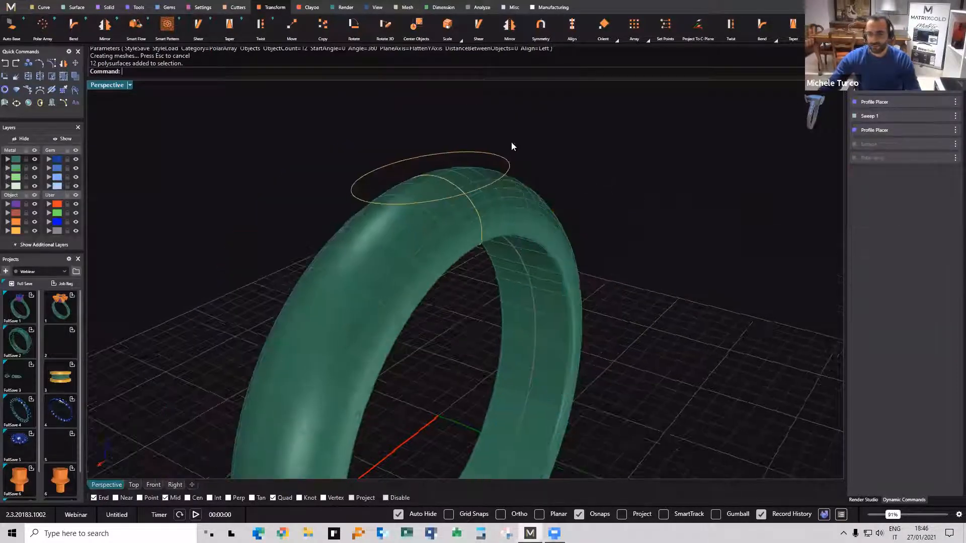
Lower the oval profile into the crown of the band and show the polar array of discs again.
right_click_drag(511, 146, 508, 157)
left_click(513, 171)
right_click_drag(445, 135, 503, 151)
left_click(954, 158)
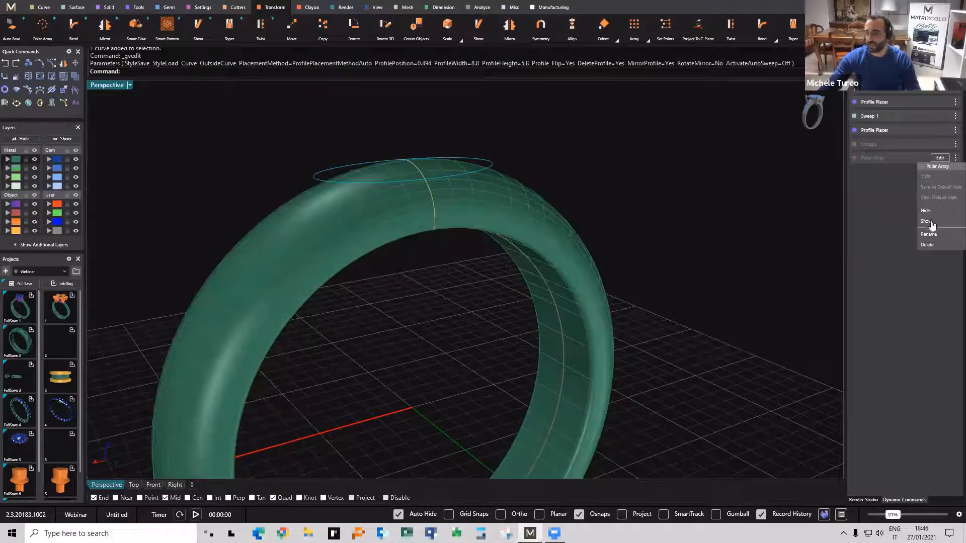
left_click(931, 214)
Subtract the polar array of oval discs from the ring band with Boolean Difference.
right_click_drag(665, 203, 614, 116)
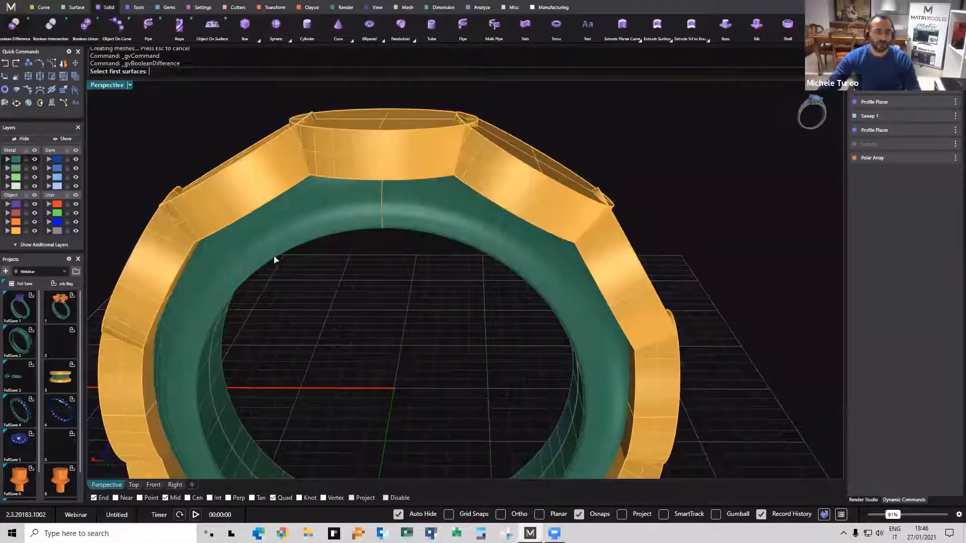
left_click(295, 277)
key("Return")
left_click(265, 158)
key("Return")
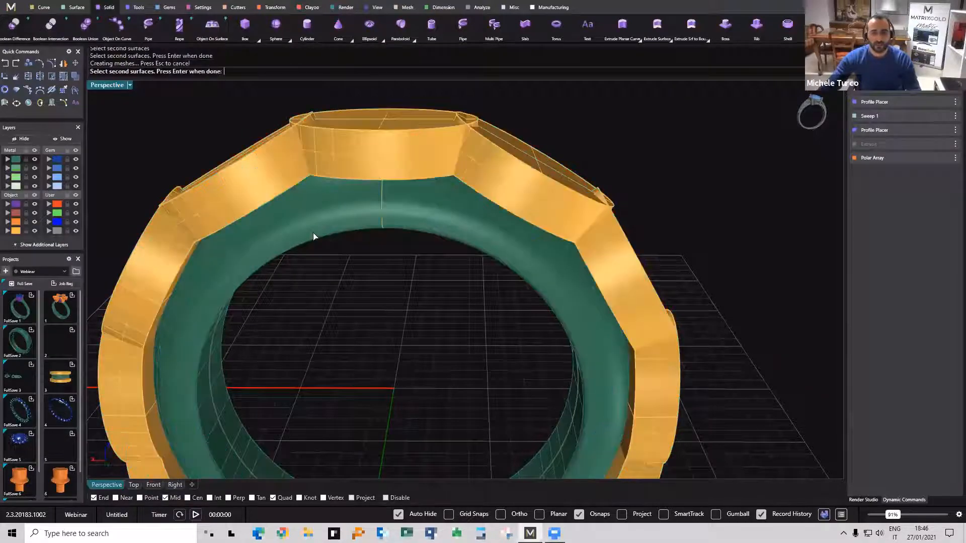
right_click_drag(367, 297, 357, 224)
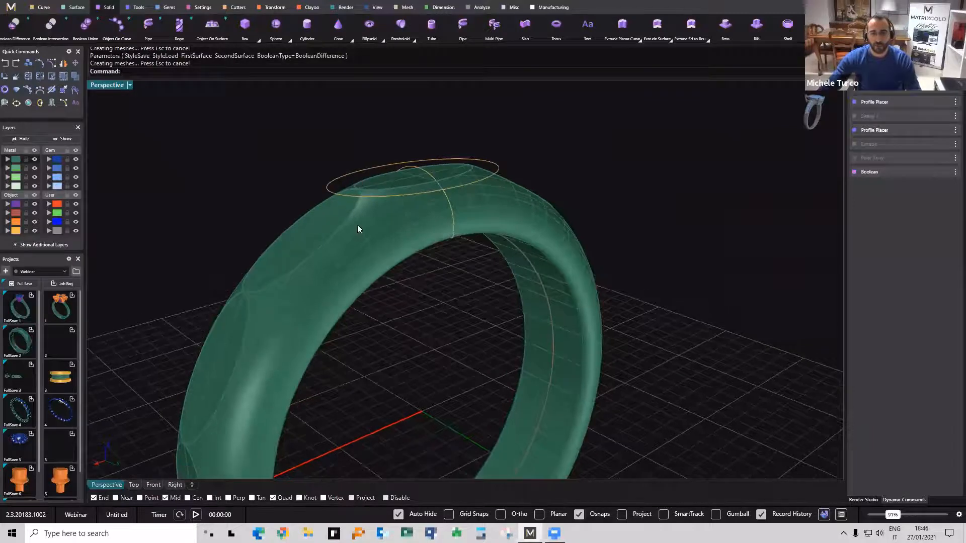
Fine-tune the height of the oval profile over the band's crown to make the cuts slightly shallower.
scroll(449, 308, "up", 3)
right_click_drag(450, 308, 442, 309)
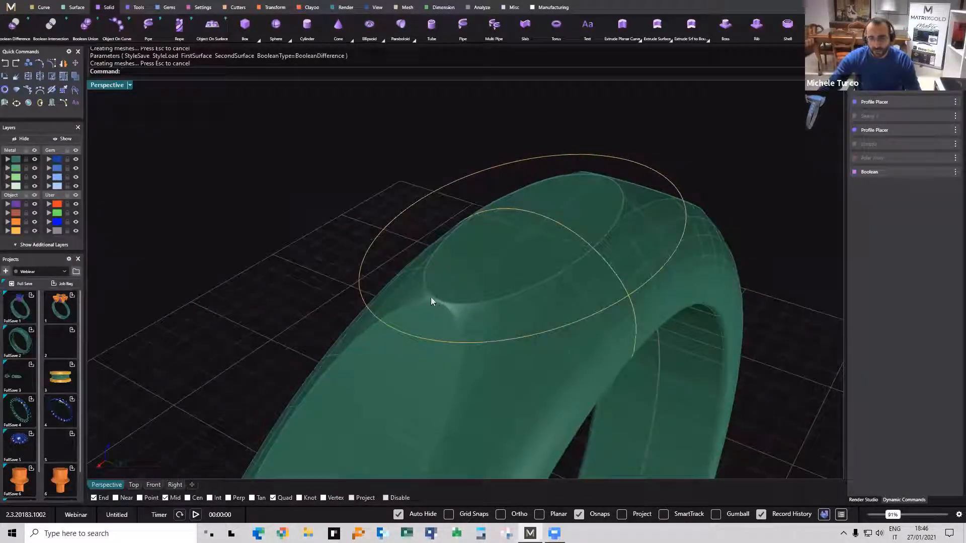
left_click(386, 226)
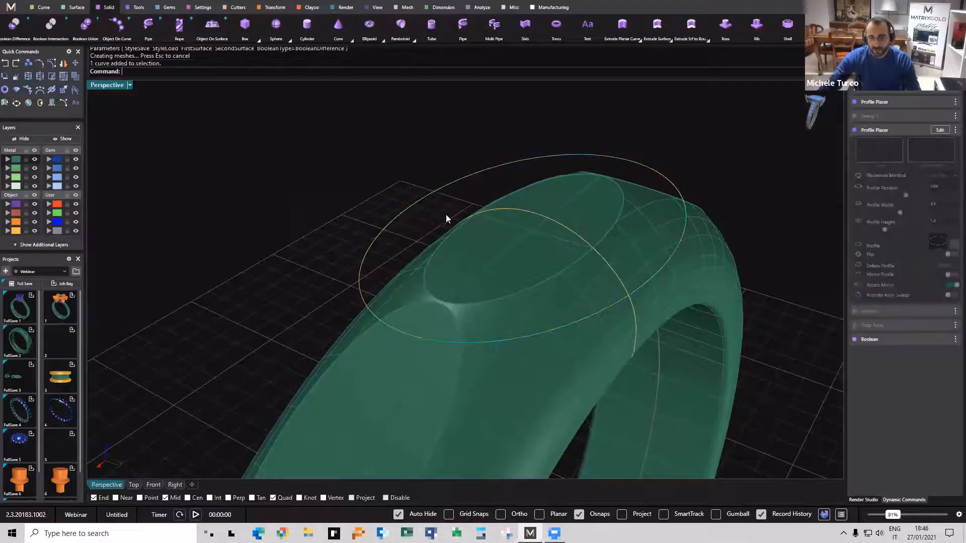
right_click_drag(531, 217, 542, 152)
left_click_drag(542, 152, 543, 158)
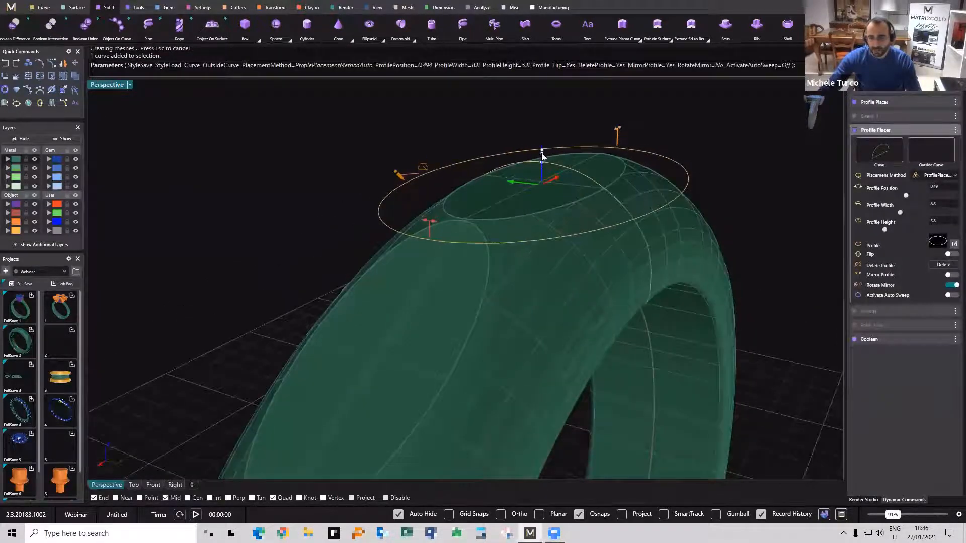
mouse_move(520, 230)
right_mouse_down()
mouse_move(522, 245)
mouse_move(523, 218)
right_mouse_up()
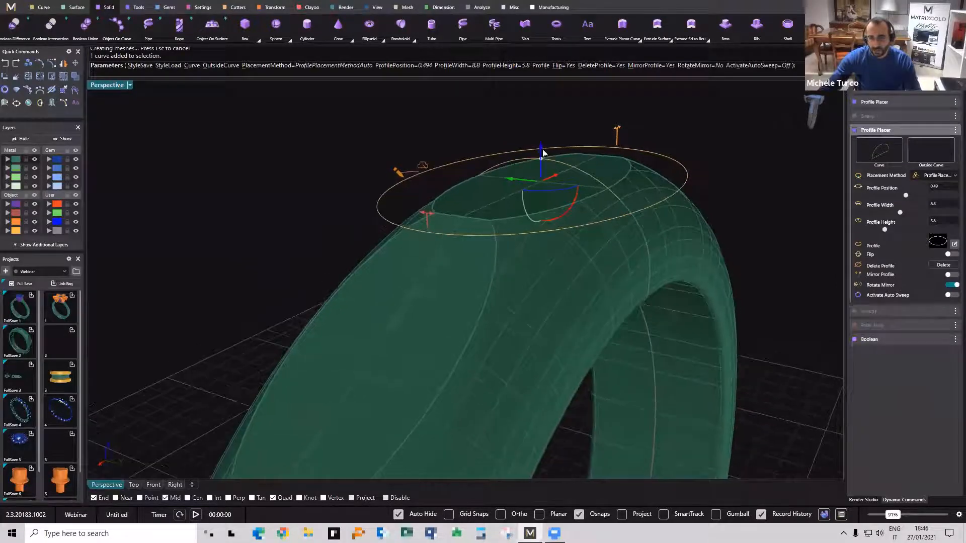
left_click_drag(542, 154, 541, 150)
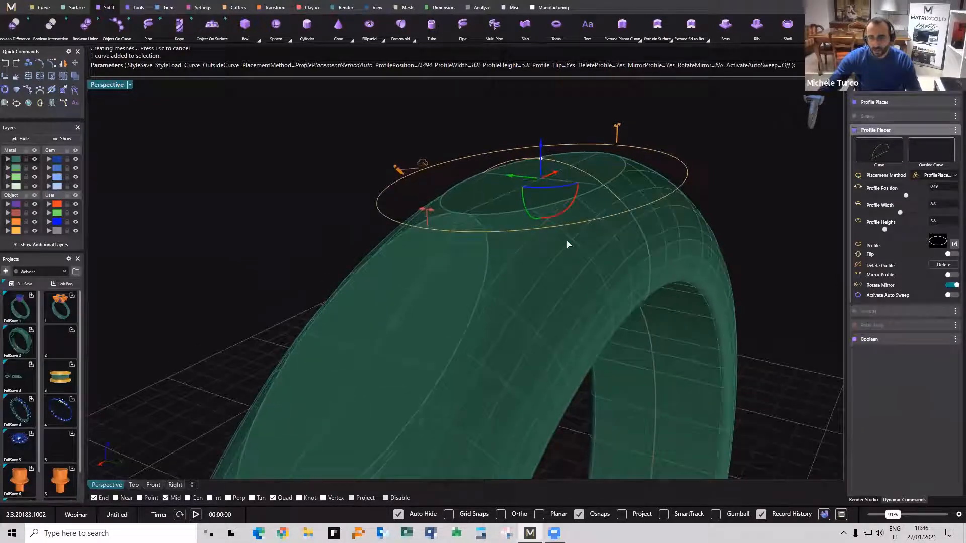
right_click(743, 179)
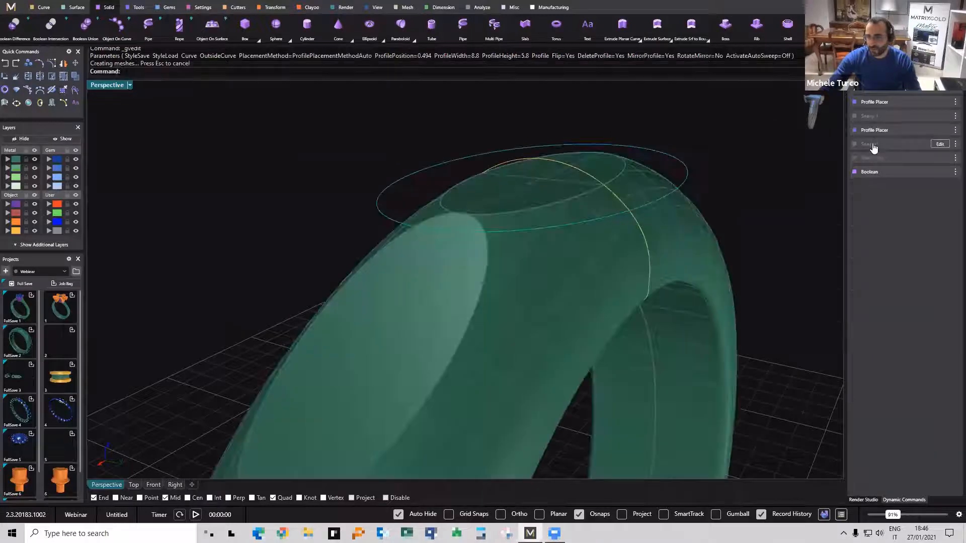
Reduce the oval disc's extrusion distance to 1.4.
left_click(875, 146)
left_click(936, 145)
right_click_drag(480, 231, 642, 133)
left_click_drag(640, 130, 639, 167)
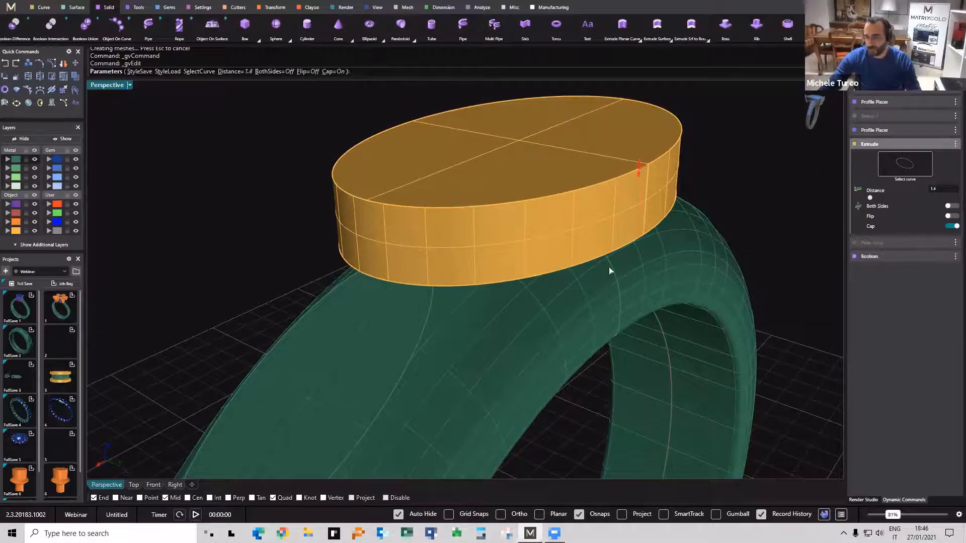
right_click(598, 255)
Lower the oval profile slightly so the flat cuts around the band get deeper and meet each other.
double_click(642, 159)
scroll(615, 167, "up", 3)
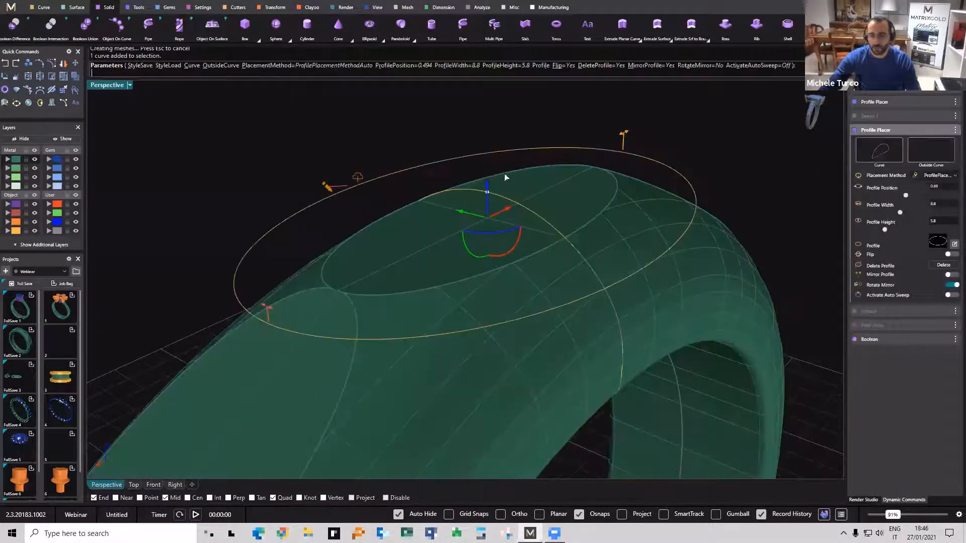
left_click_drag(487, 182, 491, 189)
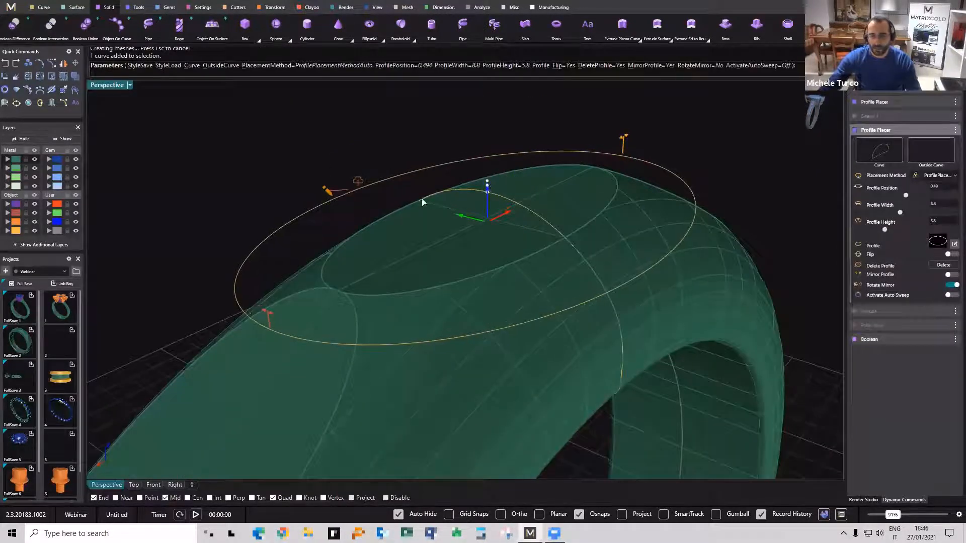
right_click(410, 192)
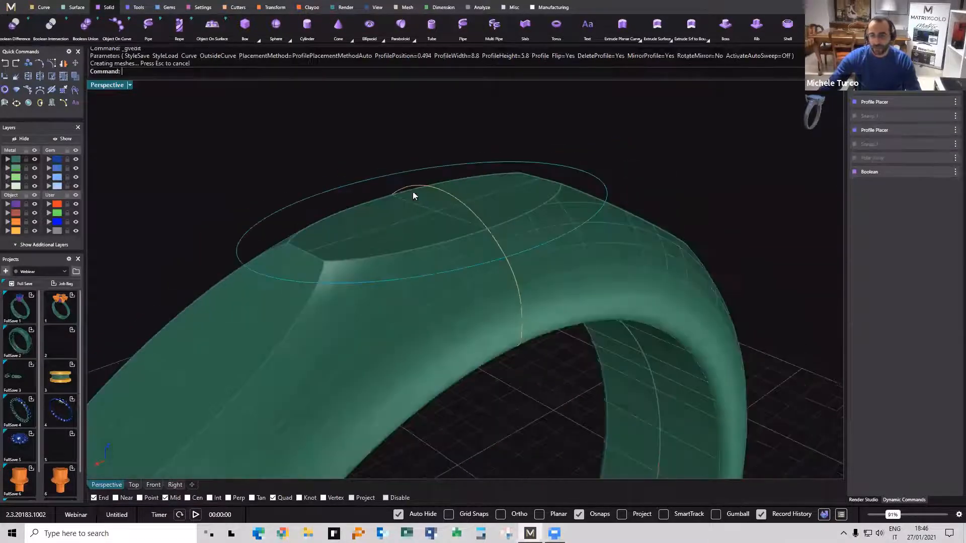
scroll(413, 193, "down", 5)
left_click(440, 306)
right_click_drag(440, 306, 440, 358)
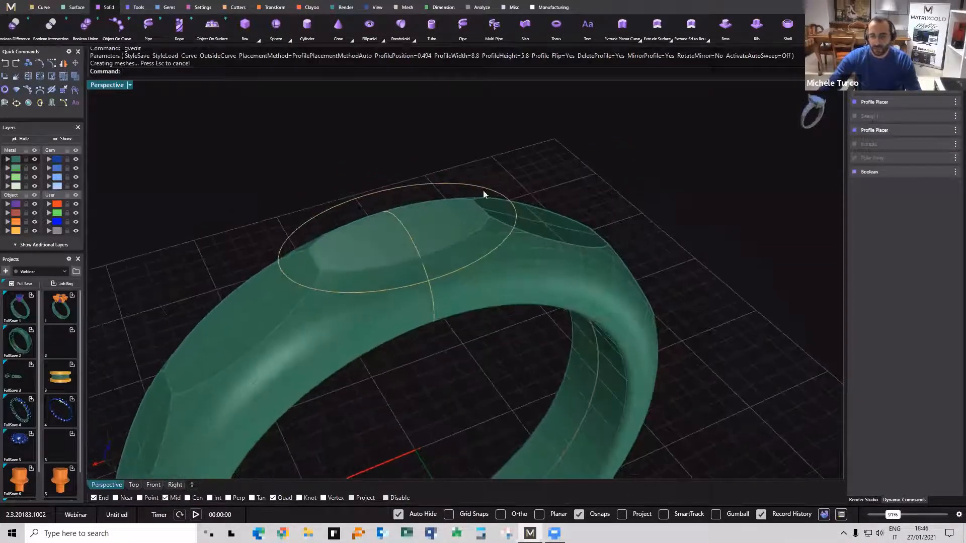
right_click_drag(483, 189, 359, 172)
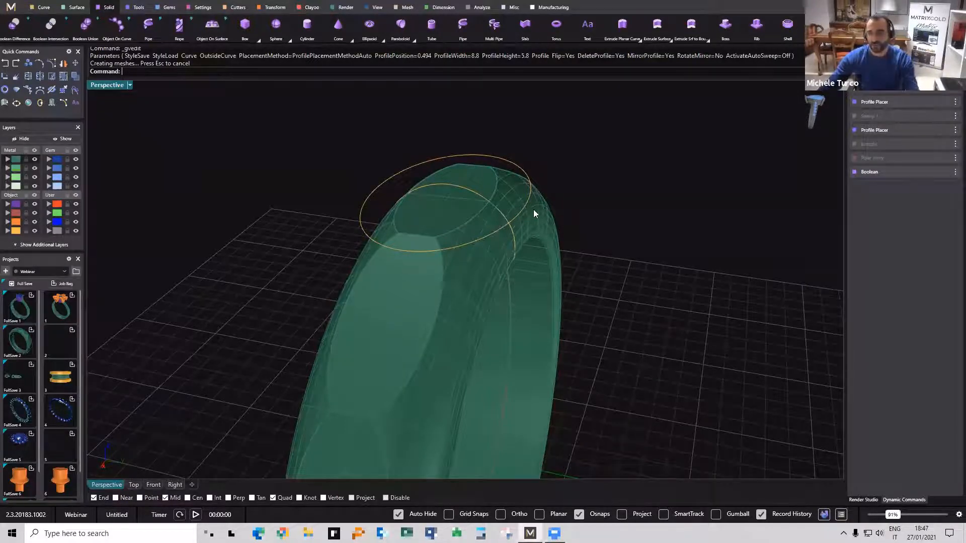
Show the oval extrusion and duplicate it in place together with its oval profile.
left_click(520, 173)
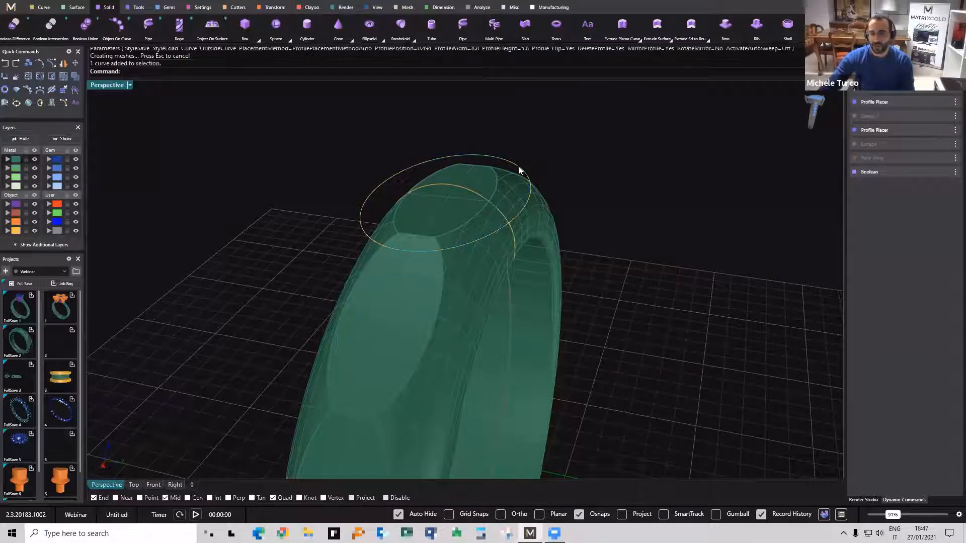
left_click(954, 145)
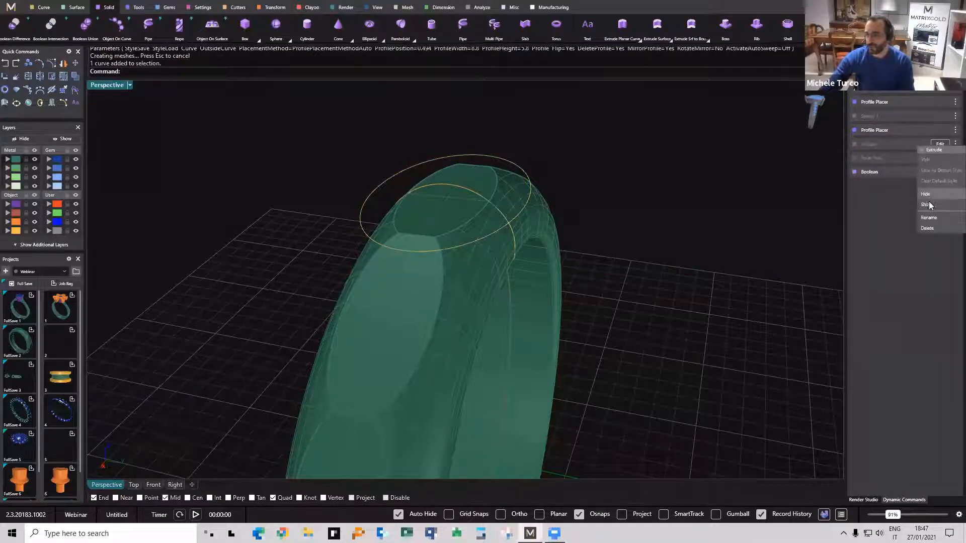
left_click(930, 205)
right_click_drag(584, 158, 530, 166)
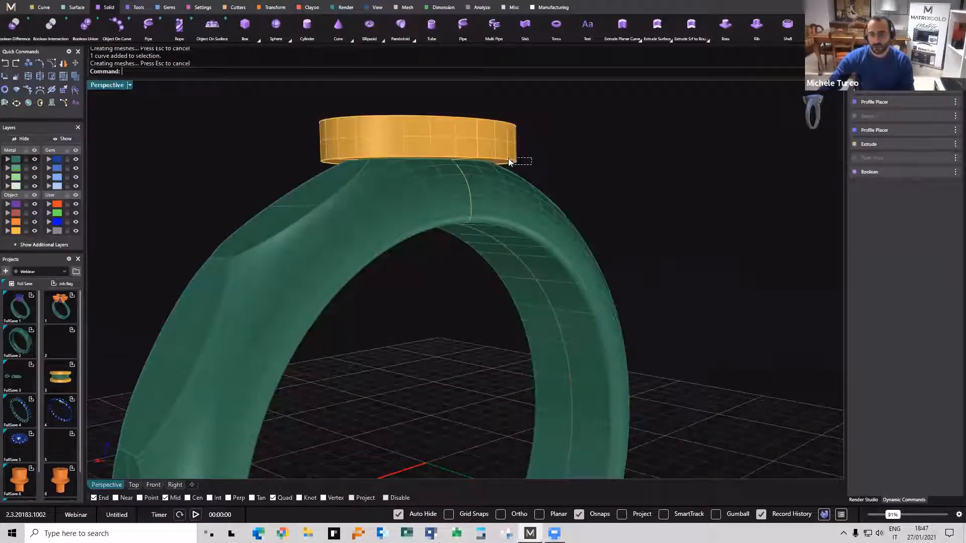
left_click(508, 158)
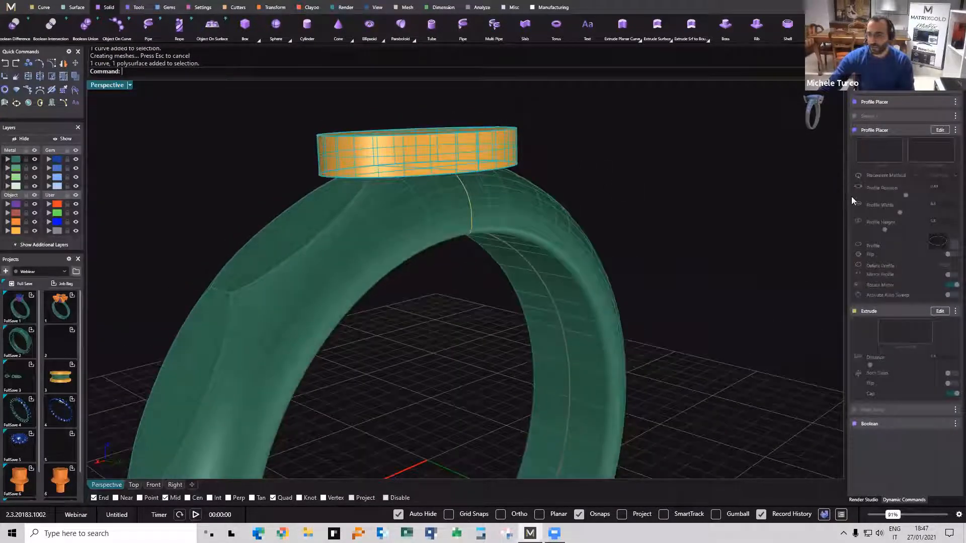
right_click_drag(635, 261, 622, 260)
key("ctrl+v")
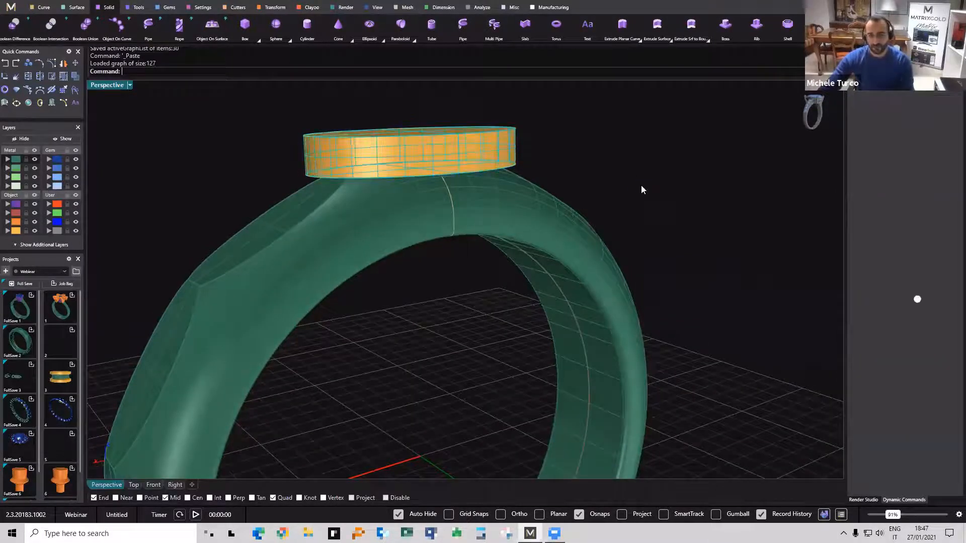
Shift the copied oval profile sideways along the band's section curve to a profile position of 0.623.
left_click(940, 185)
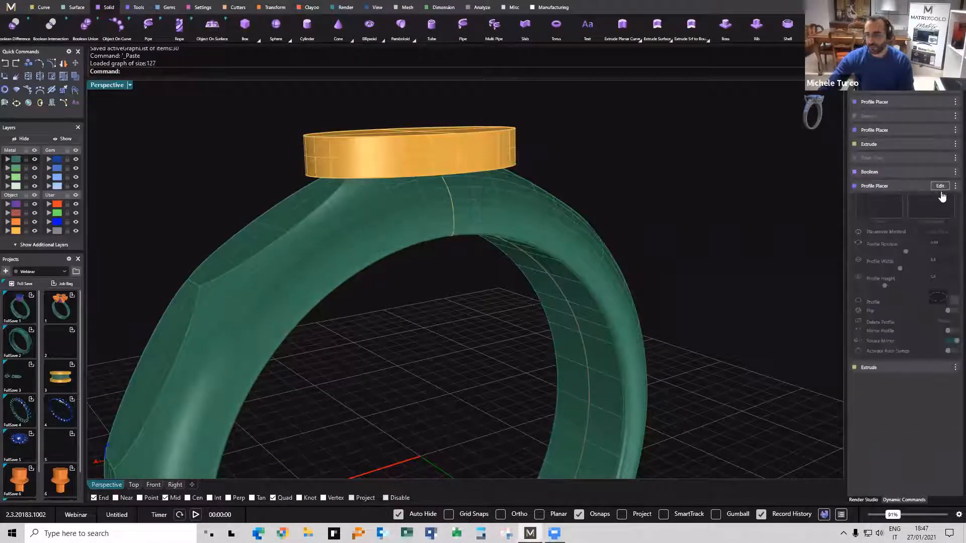
right_click_drag(484, 252, 375, 143)
scroll(433, 171, "up", 6)
scroll(375, 142, "up", 2)
scroll(699, 270, "down", 2)
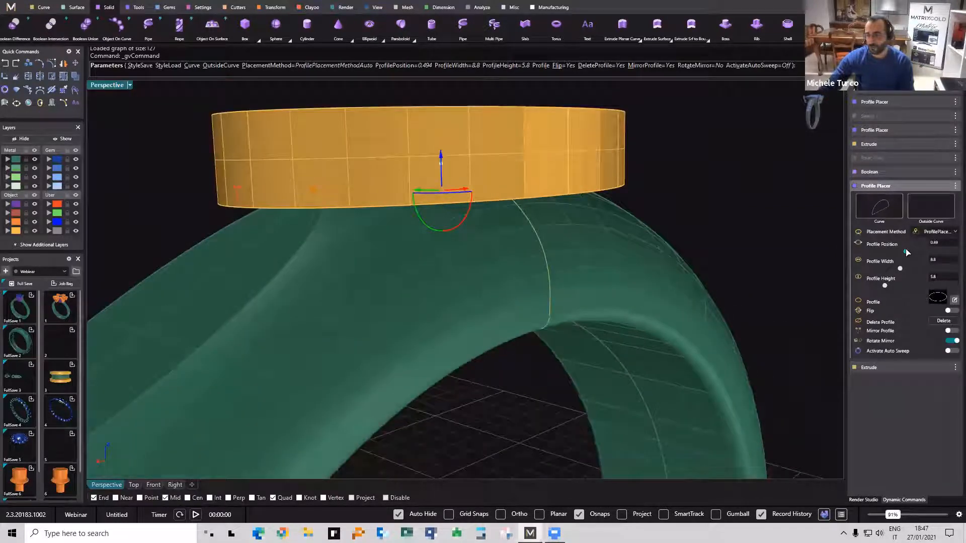
left_click_drag(906, 252, 917, 257)
right_click_drag(694, 277, 516, 274)
right_click(516, 273)
scroll(516, 273, "down", 4)
Create a polar array of 12 copies of the tilted oval disc around the full 360° of the band.
left_click(552, 202)
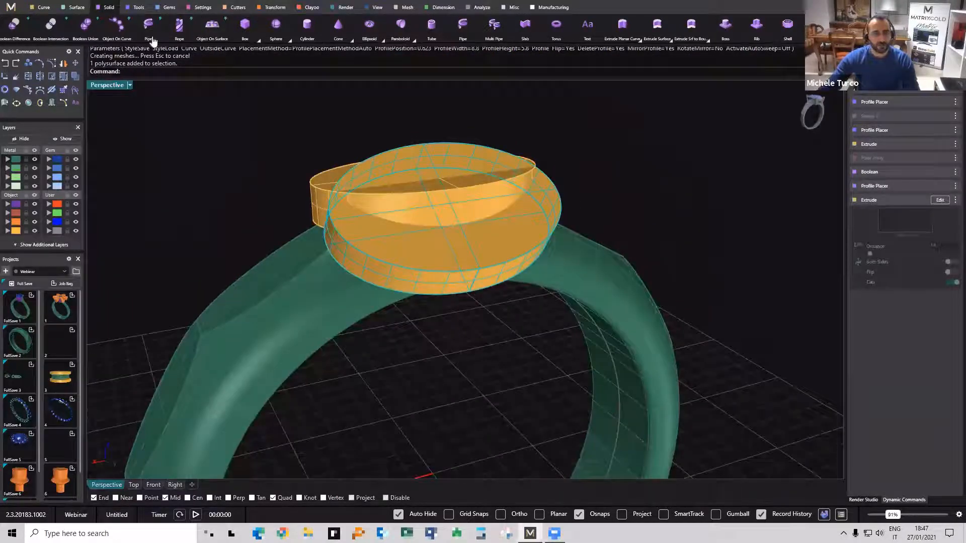
left_click(275, 7)
left_click(43, 25)
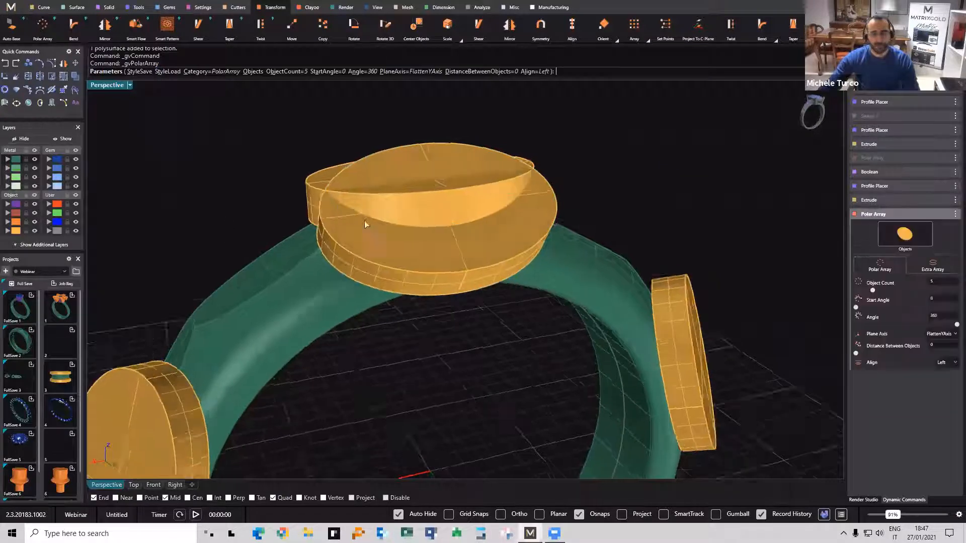
scroll(364, 221, "down", 3)
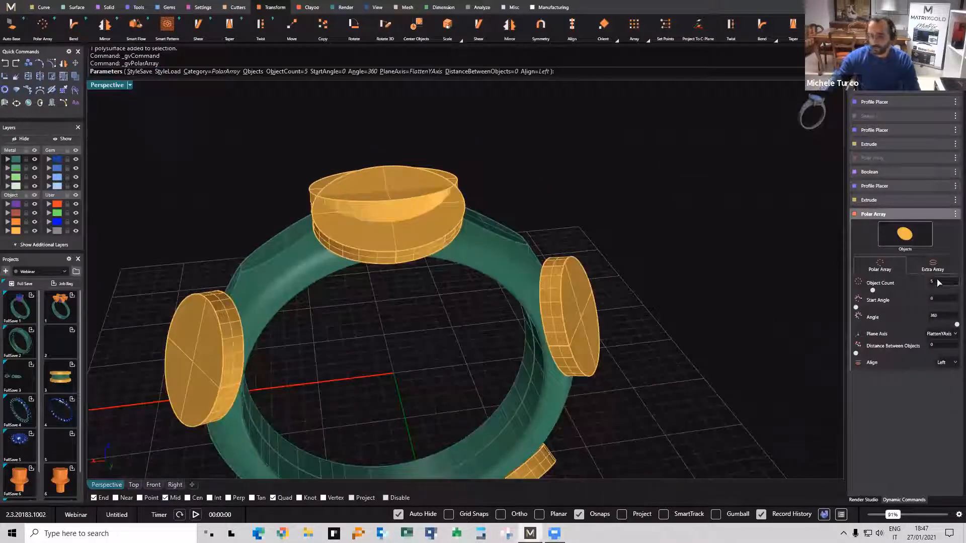
type("12")
key("Return")
right_click_drag(345, 298, 343, 266)
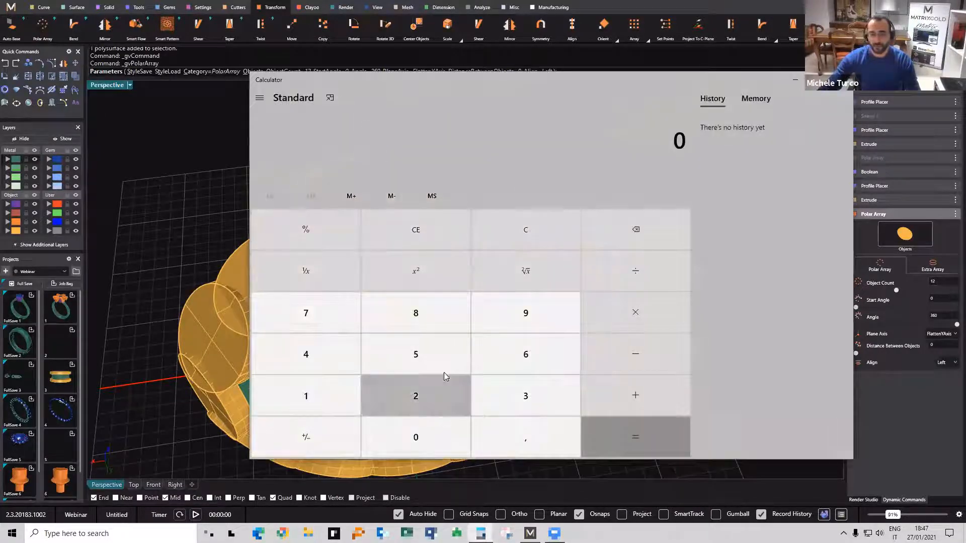
Calculate 360 divided by 12 in Calculator, and put Calculator away to uncover the polar array settings.
left_click(524, 393)
left_click(525, 355)
left_click(417, 437)
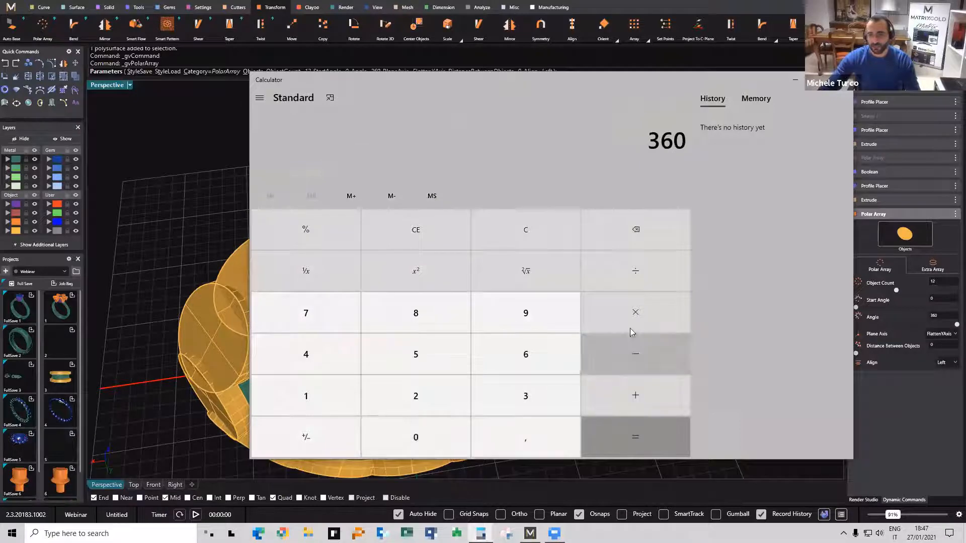
left_click(628, 278)
left_click(347, 400)
left_click(408, 400)
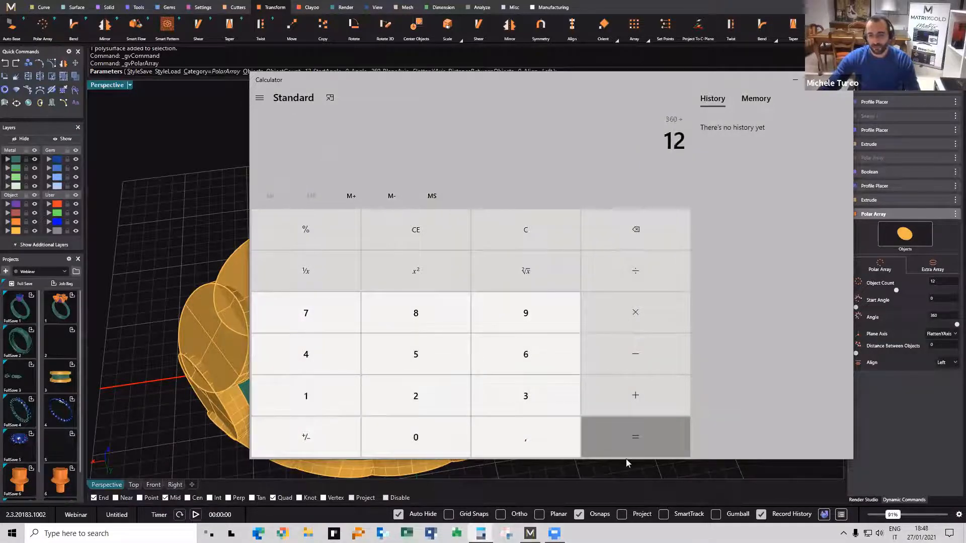
left_click(619, 443)
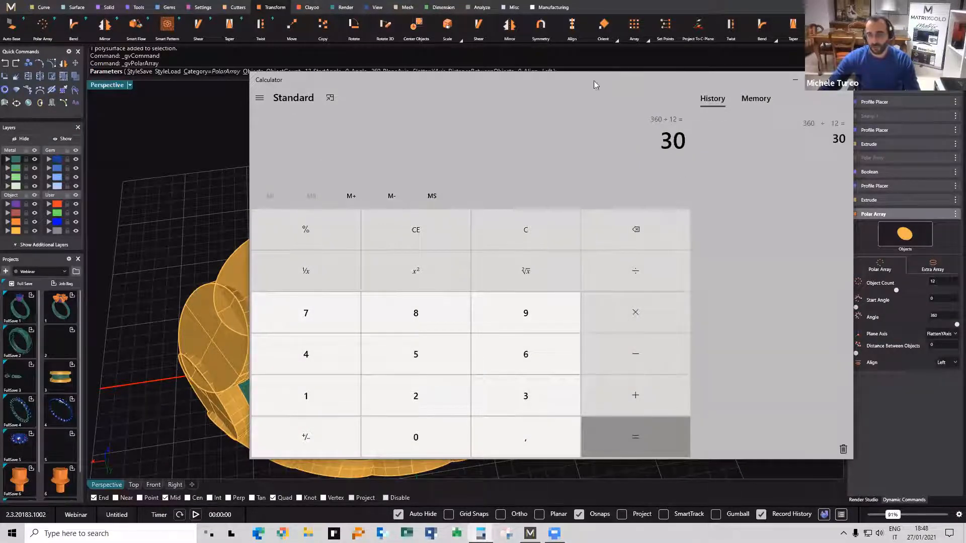
left_click_drag(549, 84, 690, 300)
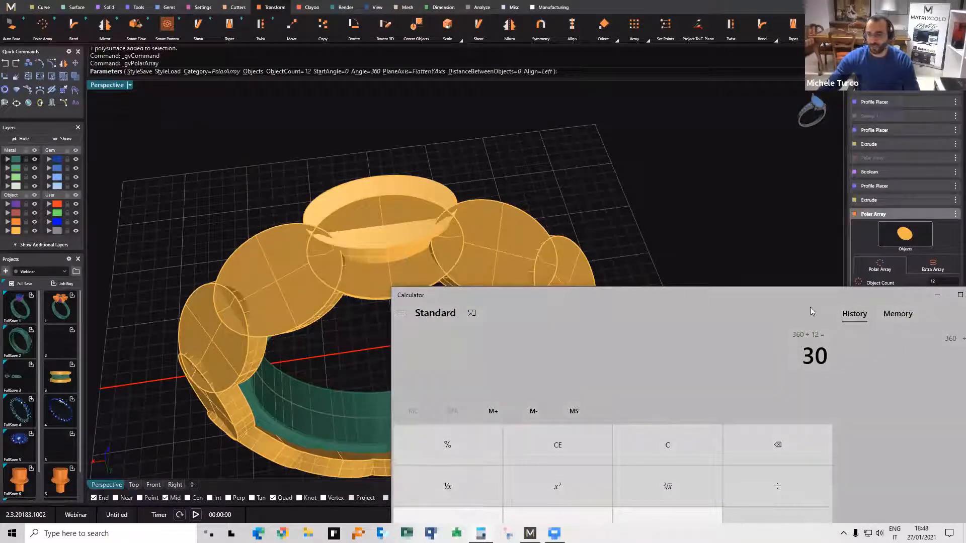
left_click_drag(803, 297, 616, 253)
left_click(795, 249)
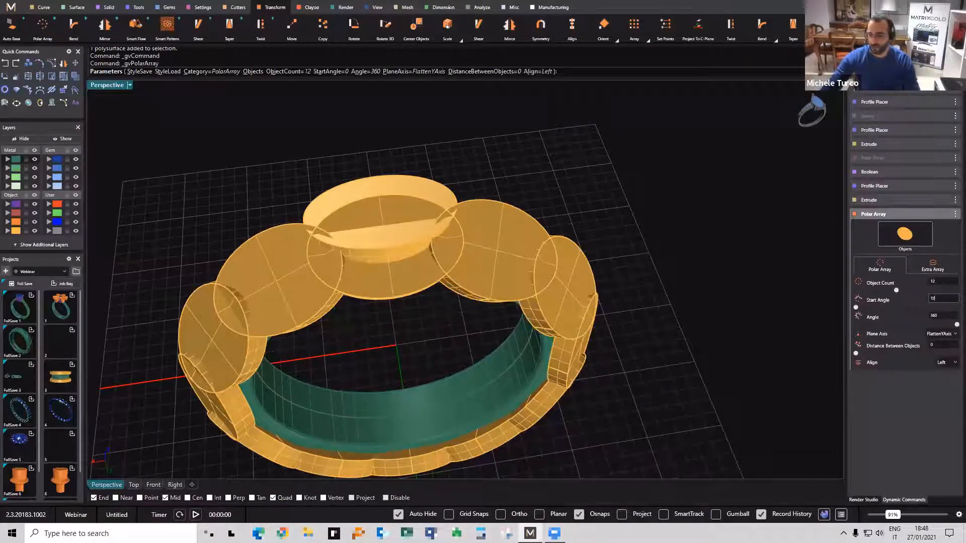
Set the start angle of the tilted discs' polar array to 15°.
key("Return")
right_click_drag(429, 240, 578, 213)
right_click(552, 226)
Mirror the array of tilted oval discs with X Mirror on and Y Mirror off.
left_click(577, 214)
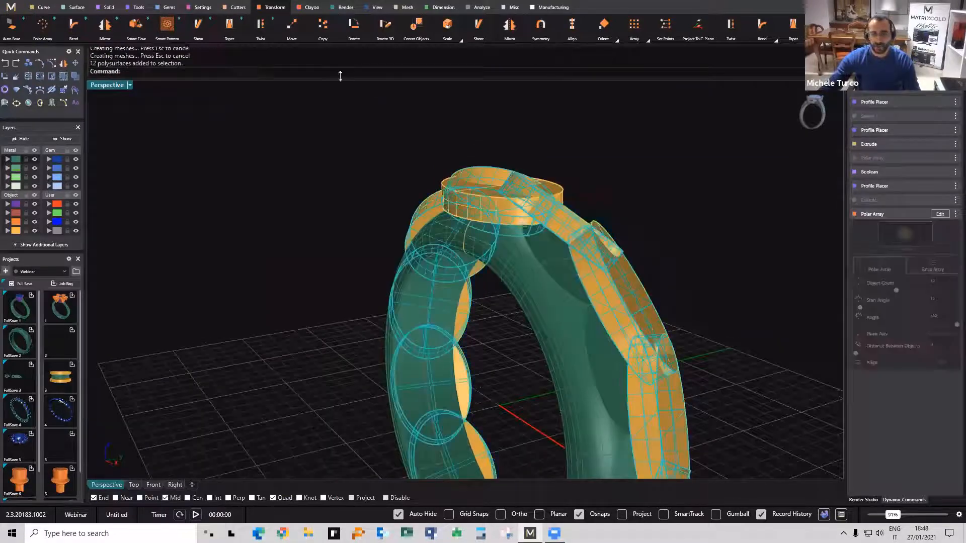
left_click(104, 25)
left_click(951, 272)
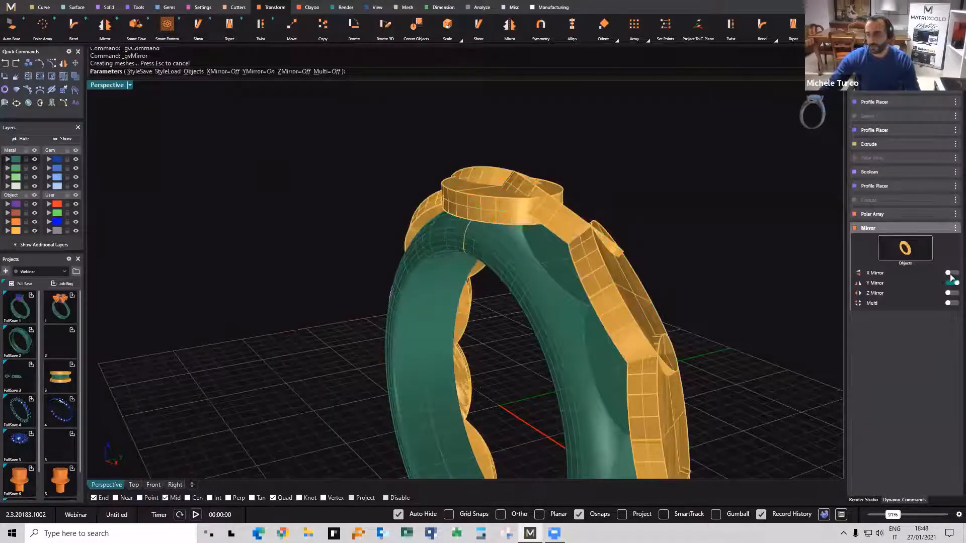
left_click(951, 283)
right_click_drag(640, 256, 533, 372)
right_click(542, 332)
right_click_drag(452, 196, 445, 224)
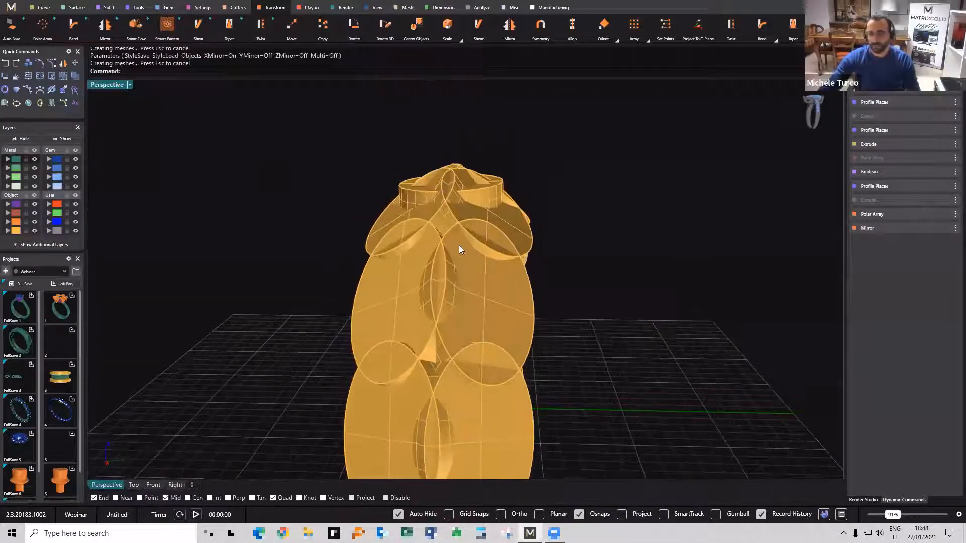
Subtract the polar-arrayed and mirrored groups of tilted oval discs from the ring band with Boolean Difference.
scroll(433, 214, "up", 5)
left_click(433, 214)
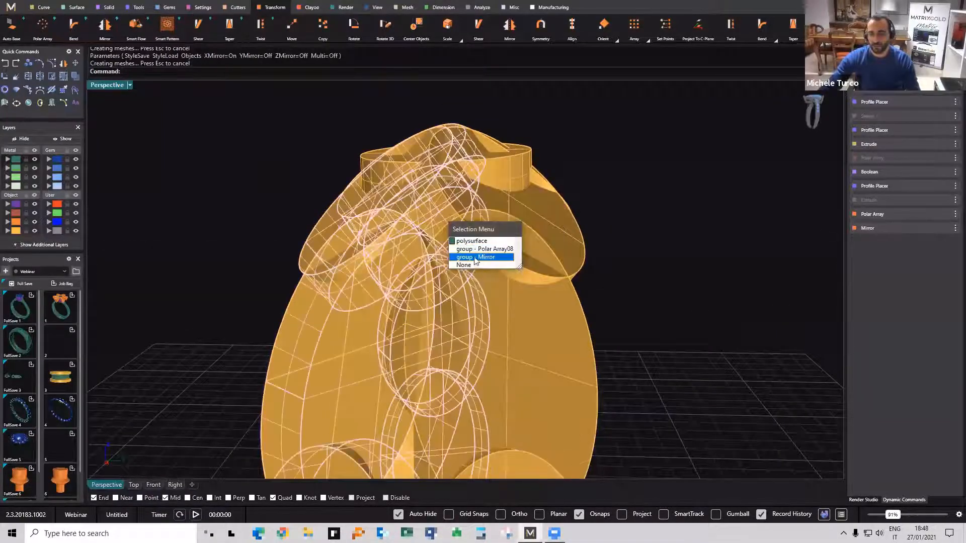
left_click(591, 179)
right_click_drag(476, 232, 73, 15)
left_click(109, 7)
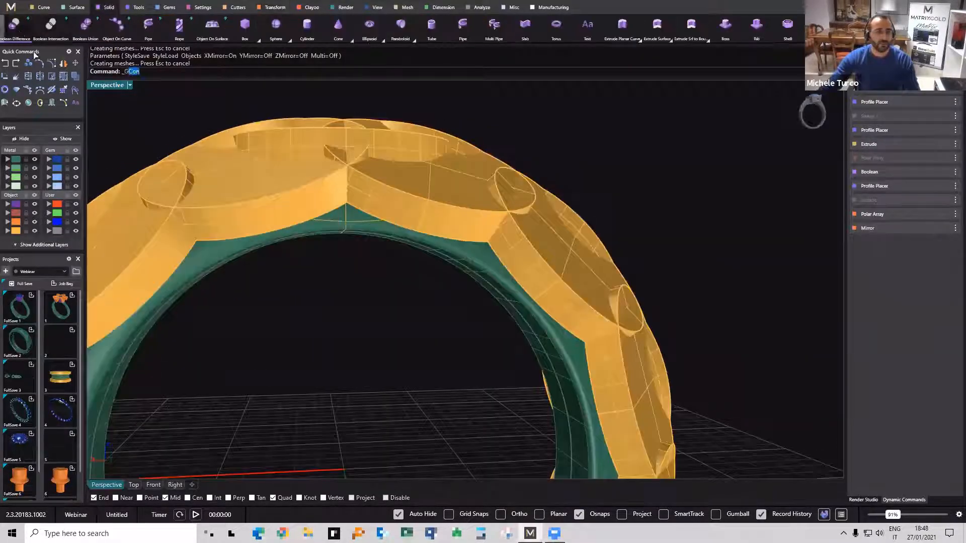
left_click(13, 23)
left_click(225, 292)
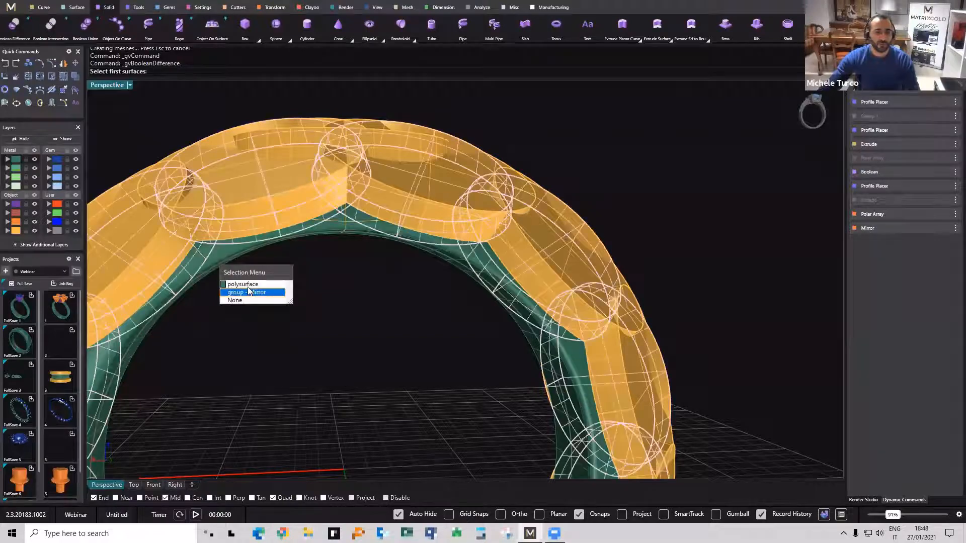
left_click(247, 285)
right_click(333, 316)
right_click_drag(556, 304, 571, 260)
left_click(572, 261)
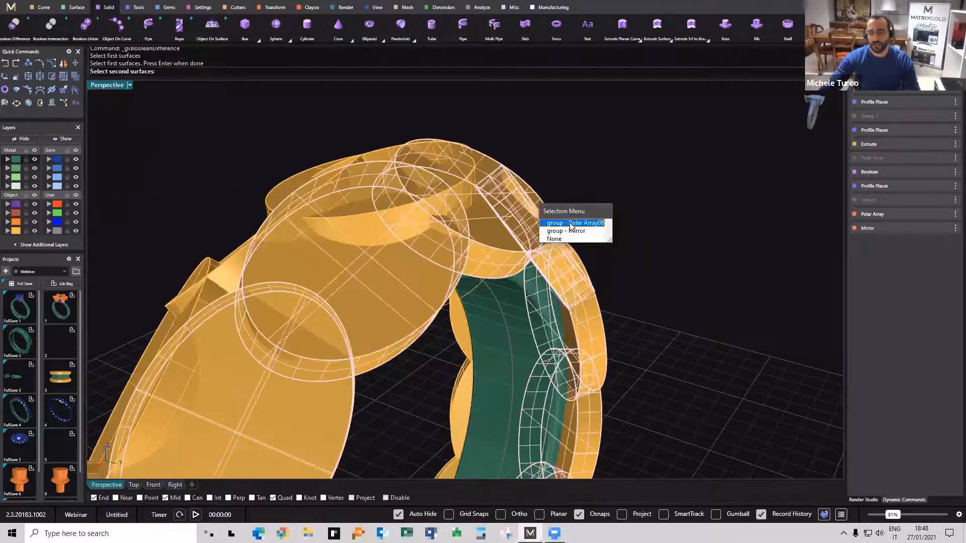
left_click(553, 229)
right_click_drag(400, 239, 363, 293)
key("Return")
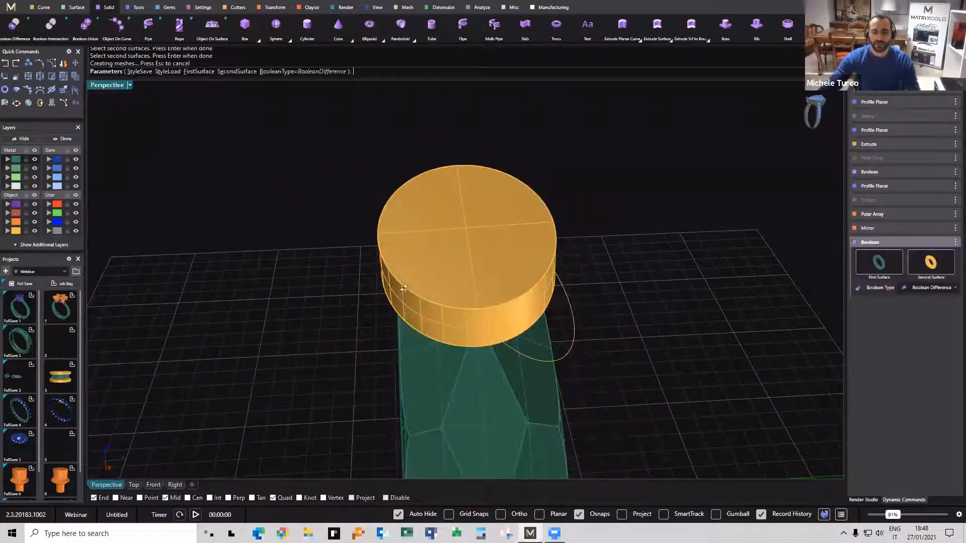
Hide the leftover extruded oval disc above the faceted ring band.
right_click_drag(384, 297, 496, 133)
scroll(460, 141, "up", 3)
left_click(446, 146)
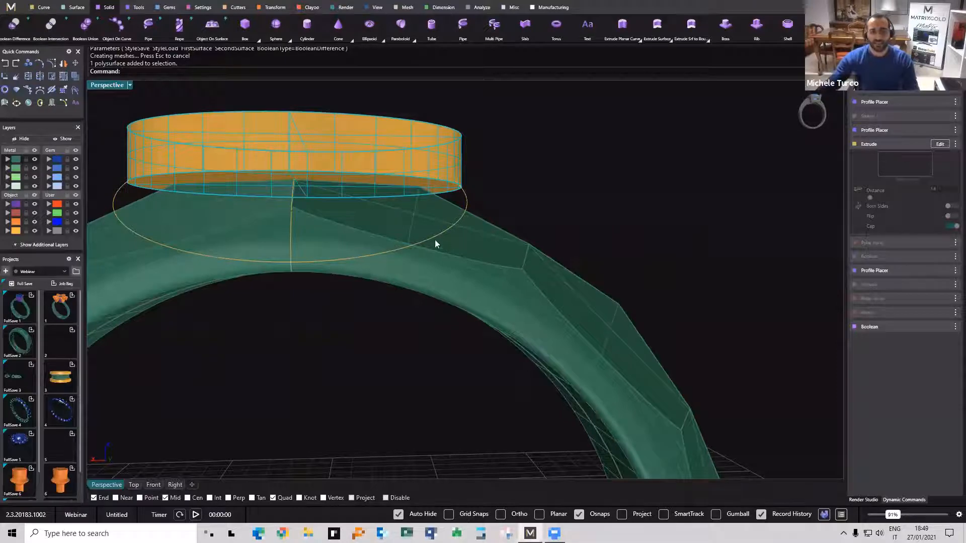
right_click_drag(435, 241, 473, 272)
left_click(527, 231)
right_click_drag(696, 196, 684, 203)
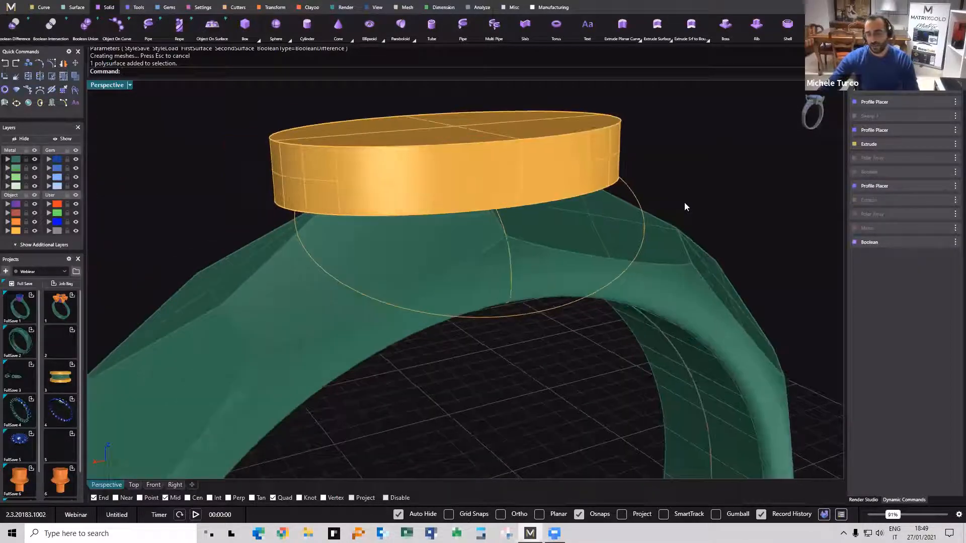
left_click(954, 144)
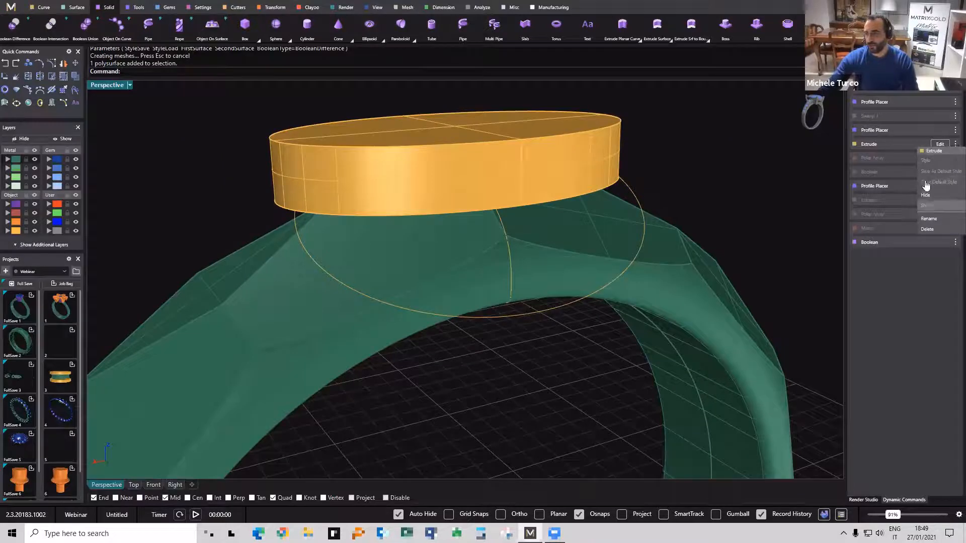
left_click(666, 153)
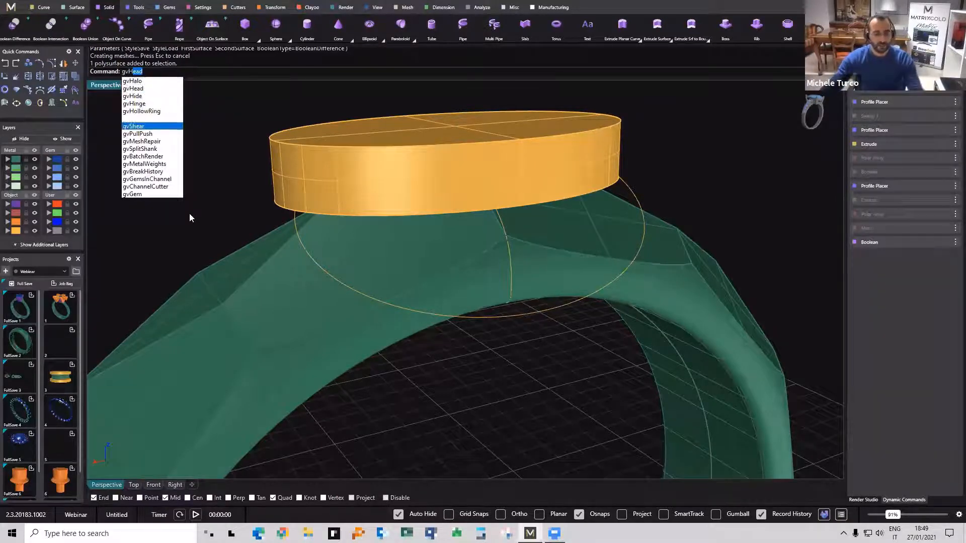
key("Escape")
right_click_drag(515, 153, 639, 134)
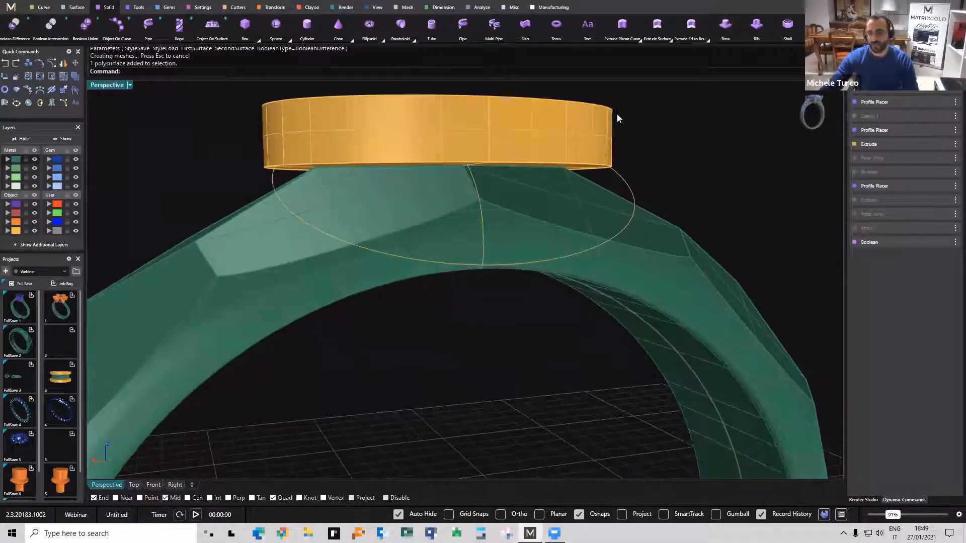
left_click(599, 120)
key("ctrl+h")
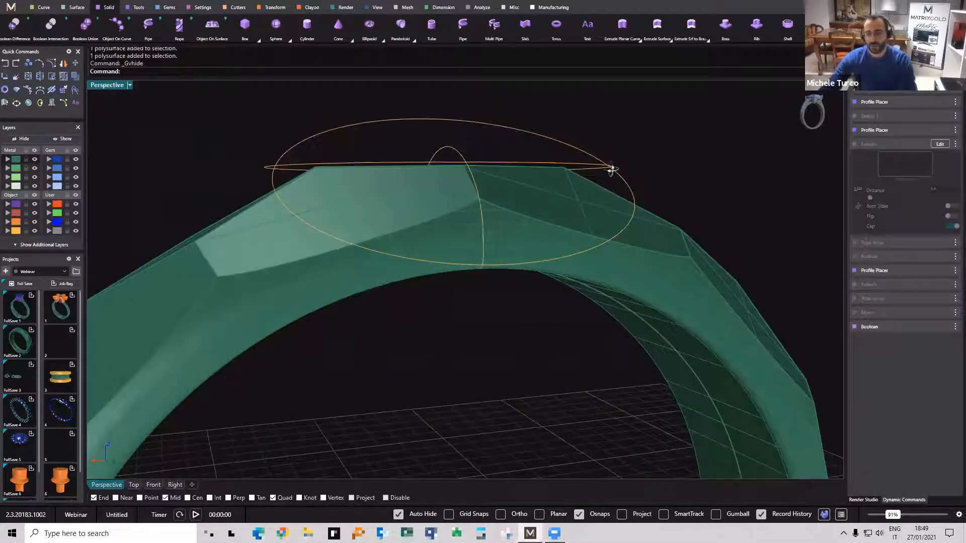
Hide the flat oval profile curve and the band's own profile curve at the crown of the ring.
right_click_drag(612, 170, 624, 181)
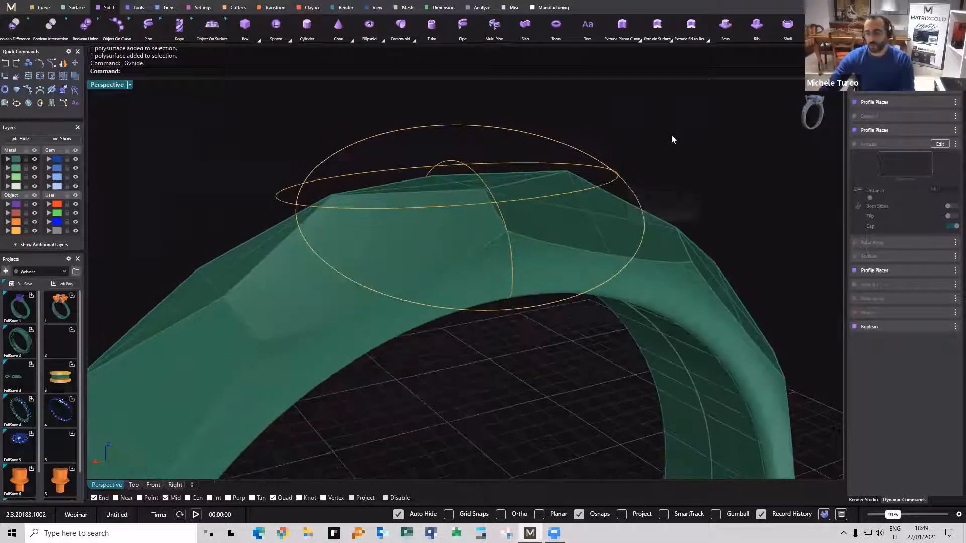
right_click_drag(671, 139, 678, 164)
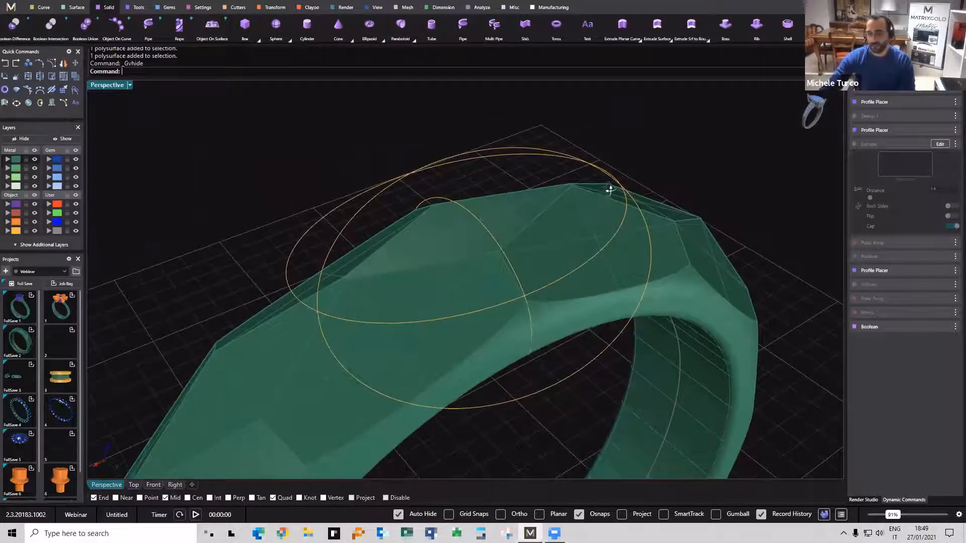
right_click_drag(609, 189, 631, 242)
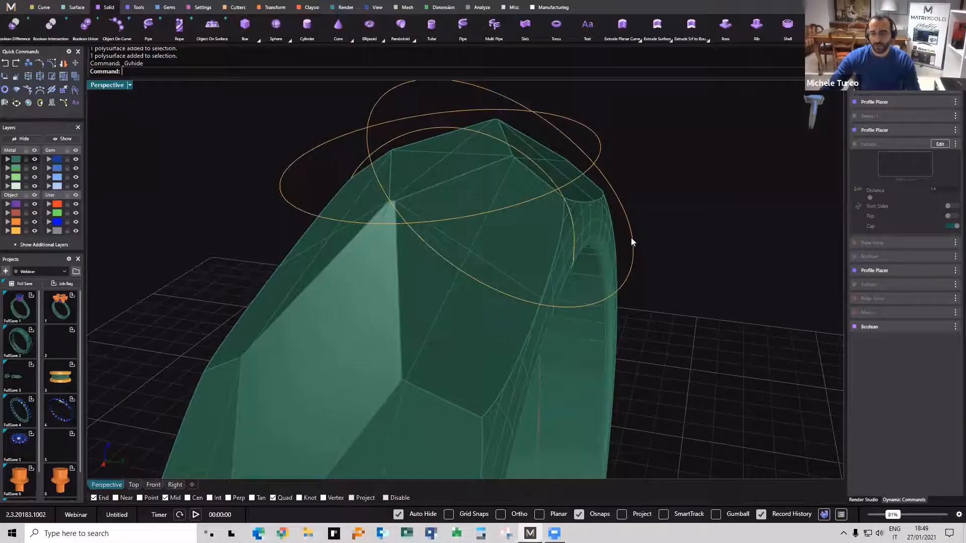
left_click(632, 242)
left_click(610, 136)
left_click(595, 134)
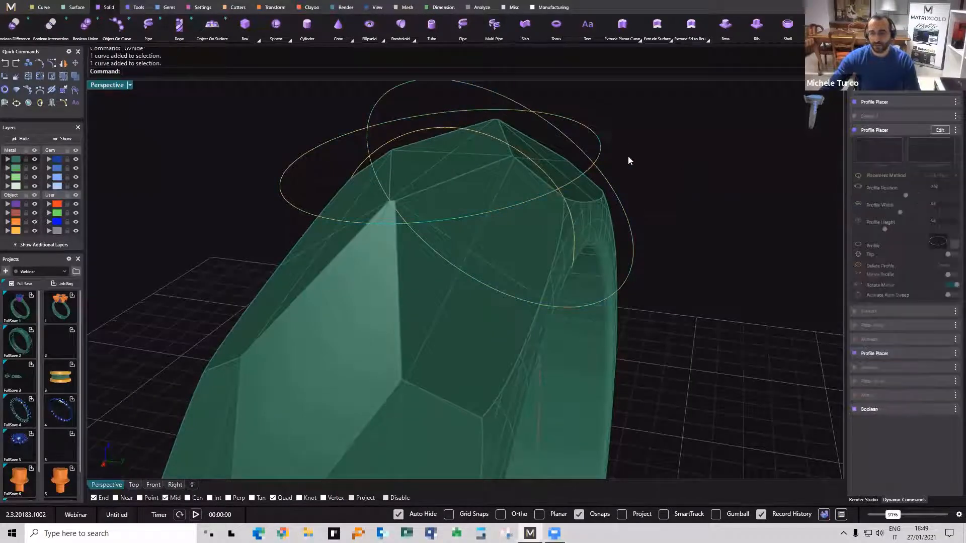
key("ctrl+h")
key("ctrl+h")
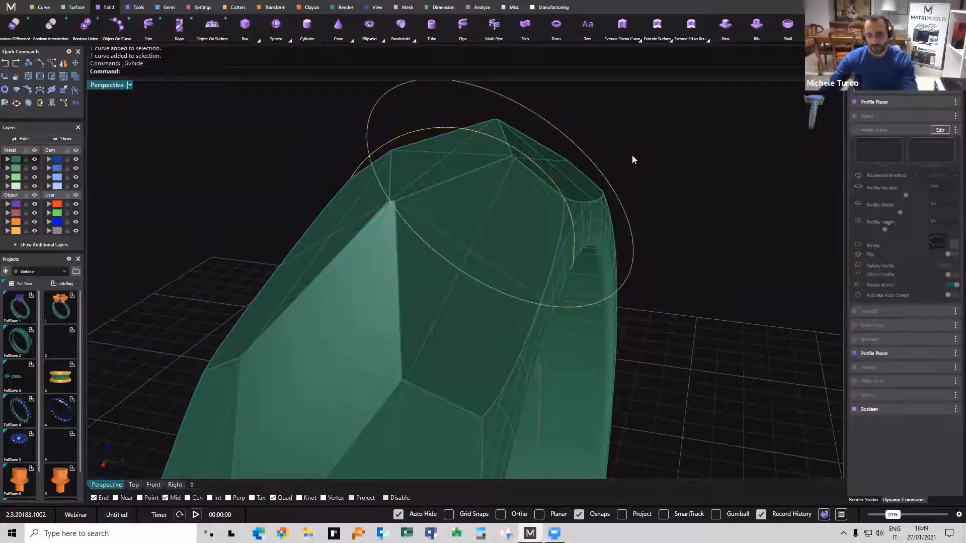
right_click_drag(676, 206, 360, 274)
left_click(466, 120)
key("ctrl+h")
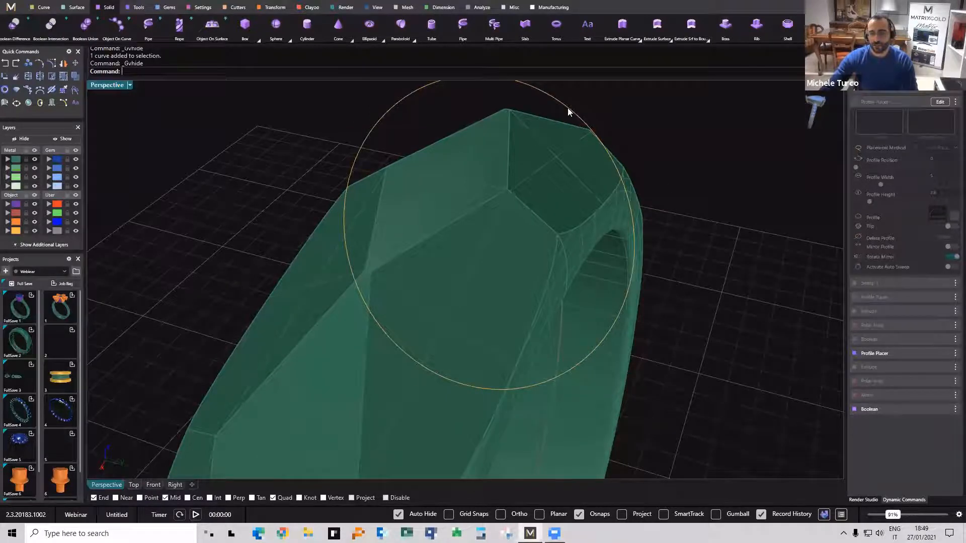
Edit the placed tilted oval profile and set its profile position to 0.63.
left_click(567, 108)
right_click_drag(530, 197, 486, 182)
scroll(503, 171, "up", 3)
left_click_drag(488, 183, 489, 185)
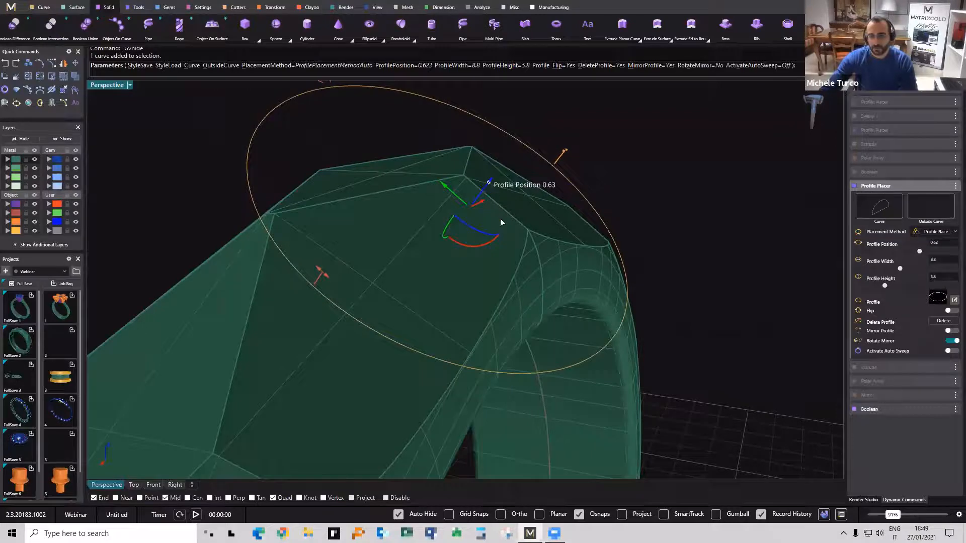
right_click_drag(501, 224, 448, 200)
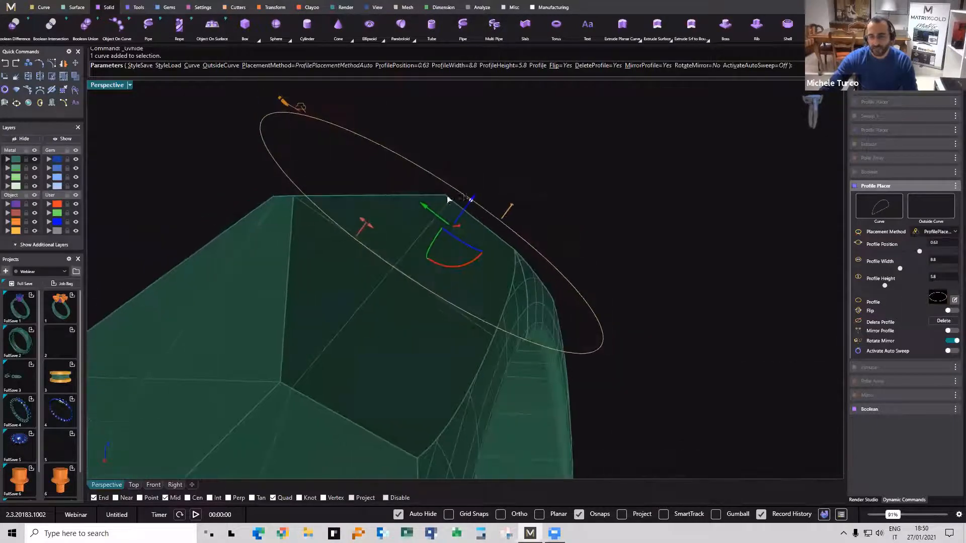
left_click_drag(472, 199, 475, 196)
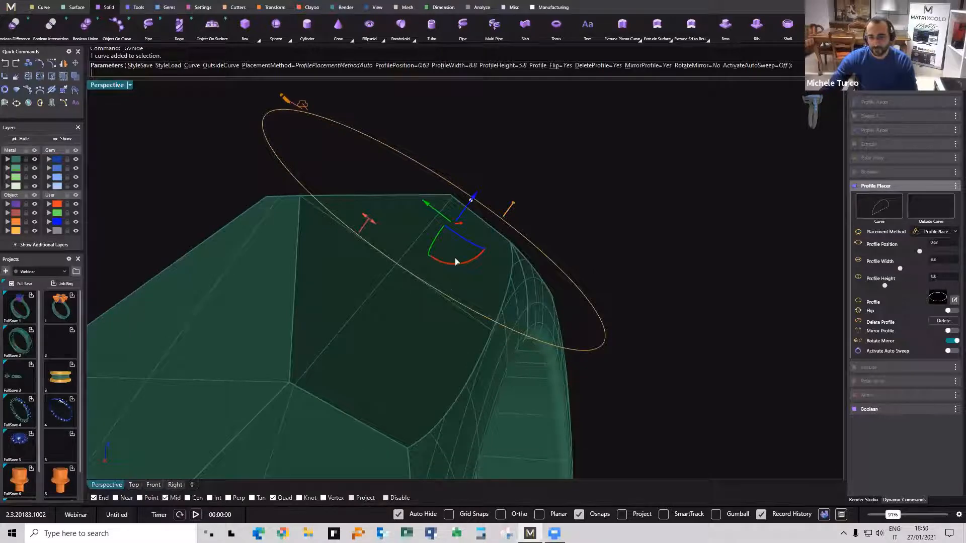
mouse_move(513, 356)
right_mouse_down()
mouse_move(422, 349)
mouse_move(423, 318)
mouse_move(432, 318)
mouse_move(433, 336)
mouse_move(383, 324)
mouse_move(391, 293)
mouse_move(467, 305)
mouse_move(471, 250)
right_mouse_up()
right_click(432, 318)
Change the ring's finger size to CH 13 1/2.
scroll(445, 343, "down", 4)
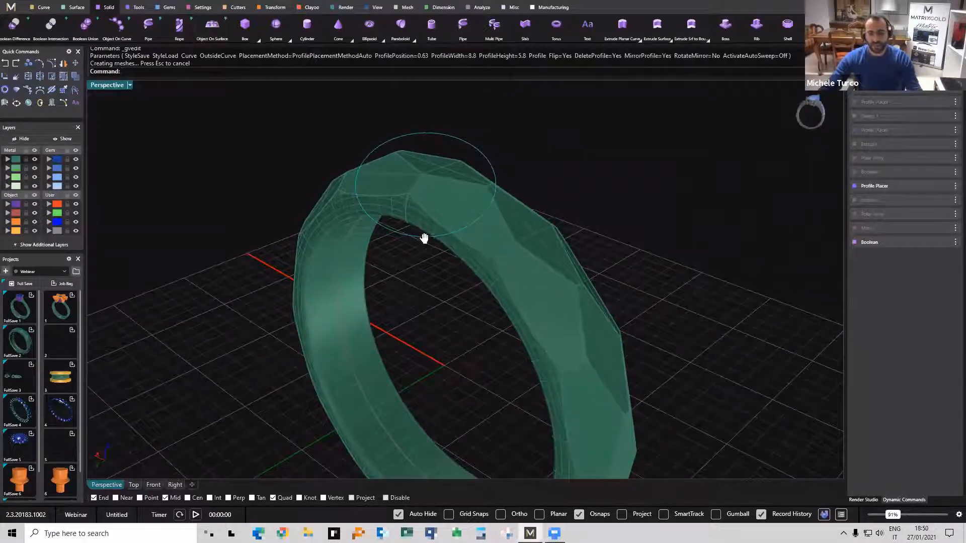
right_click_drag(425, 236, 410, 222)
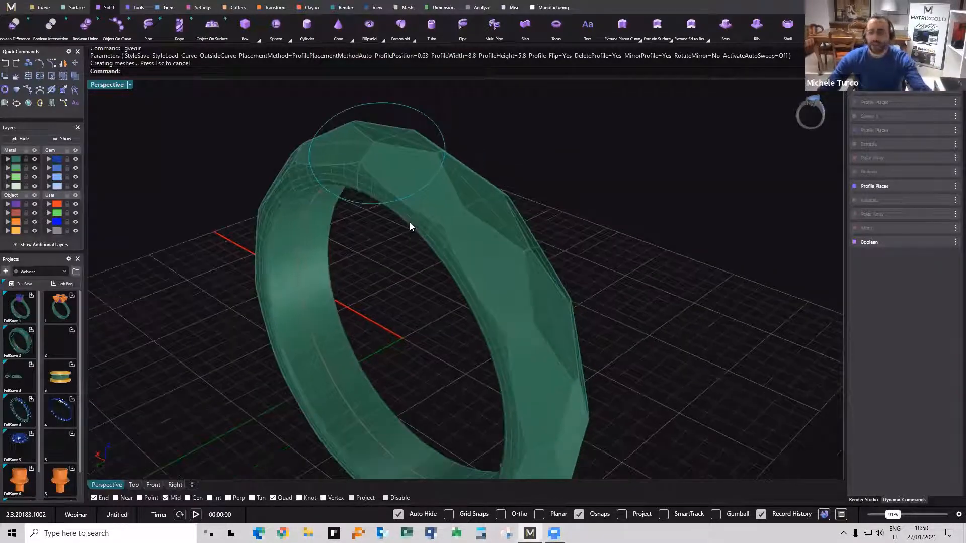
right_click_drag(437, 265, 382, 238)
scroll(382, 238, "down", 5)
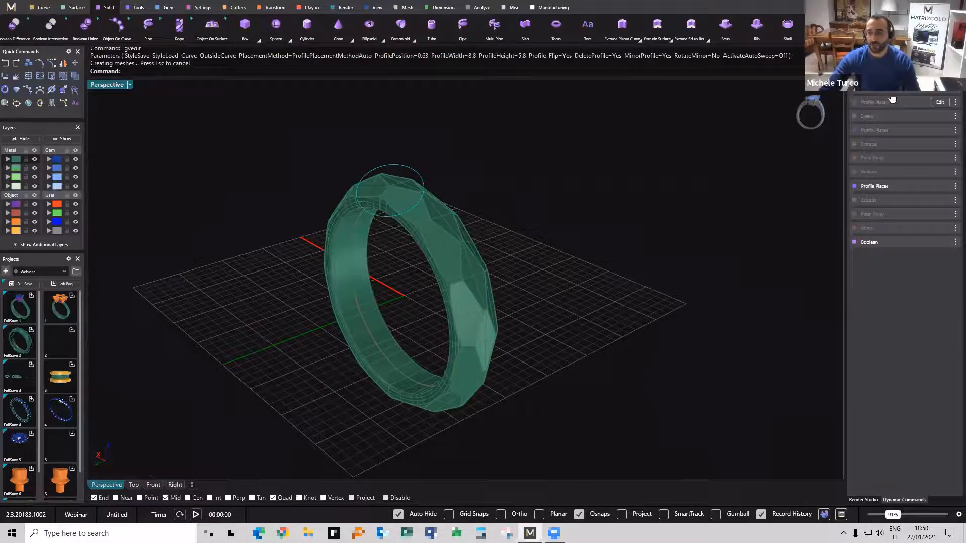
left_click(933, 89)
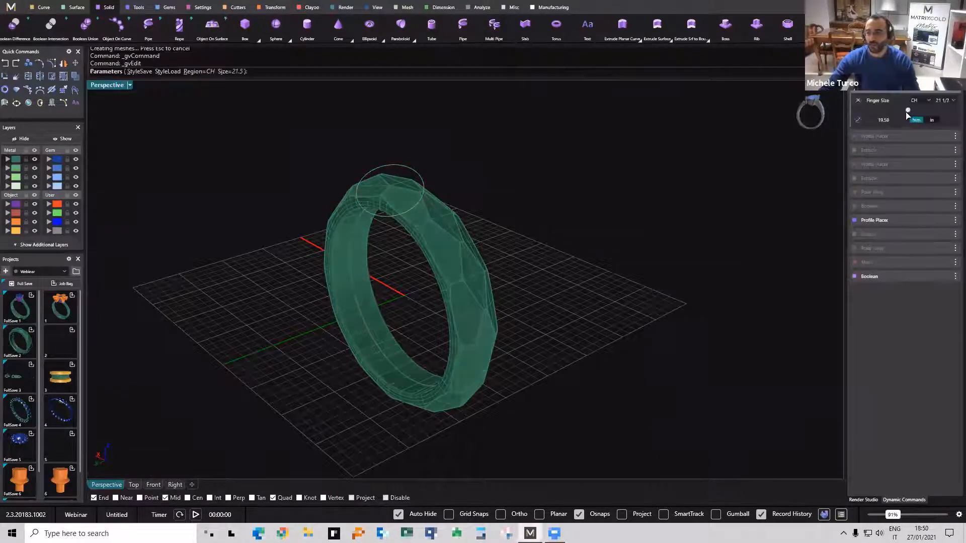
left_click_drag(888, 114, 885, 111)
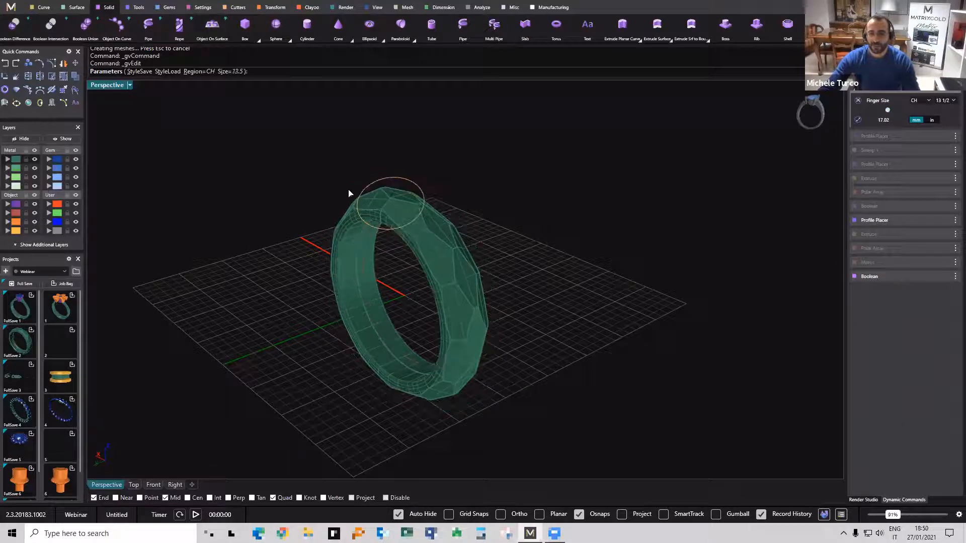
right_click_drag(378, 257, 302, 201)
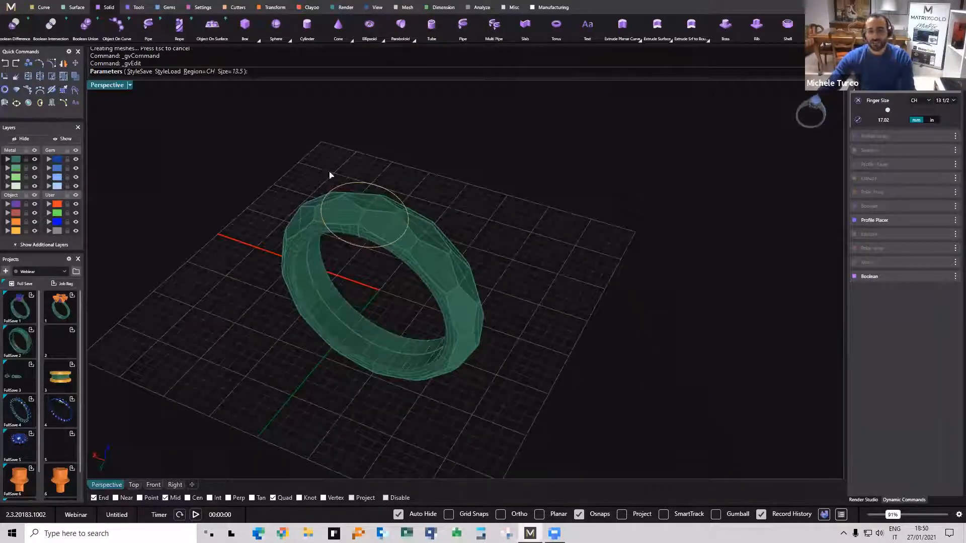
right_click_drag(399, 255, 392, 290)
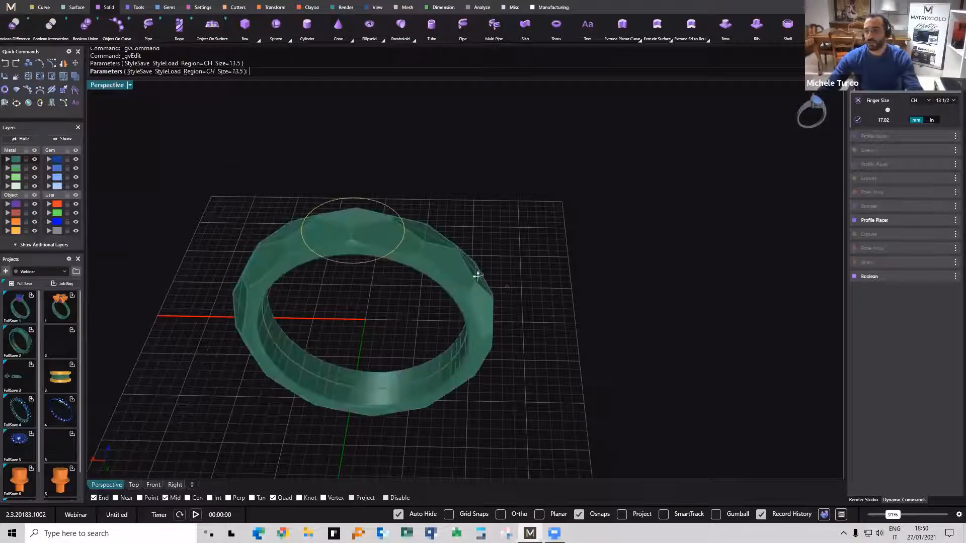
right_click(475, 273)
right_click_drag(475, 273, 564, 210)
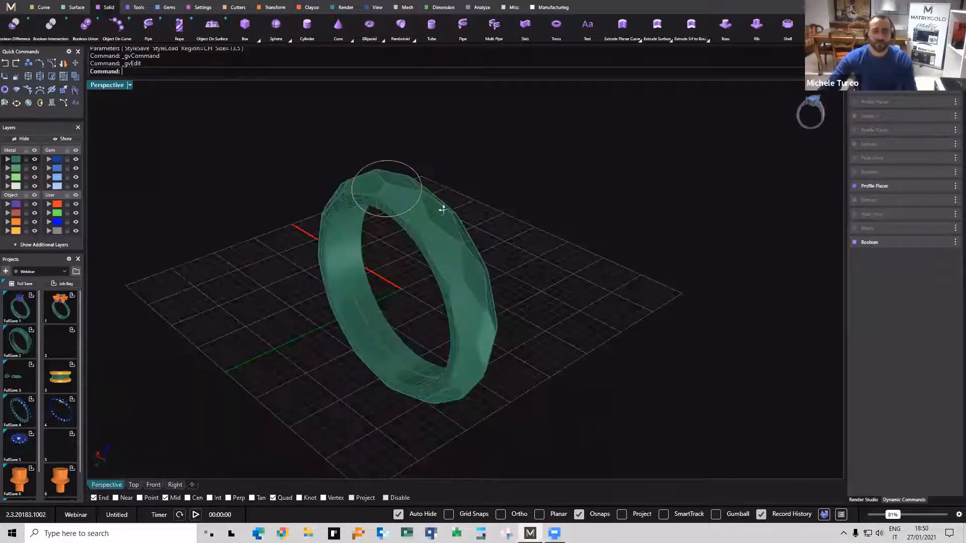
right_click_drag(437, 206, 776, 154)
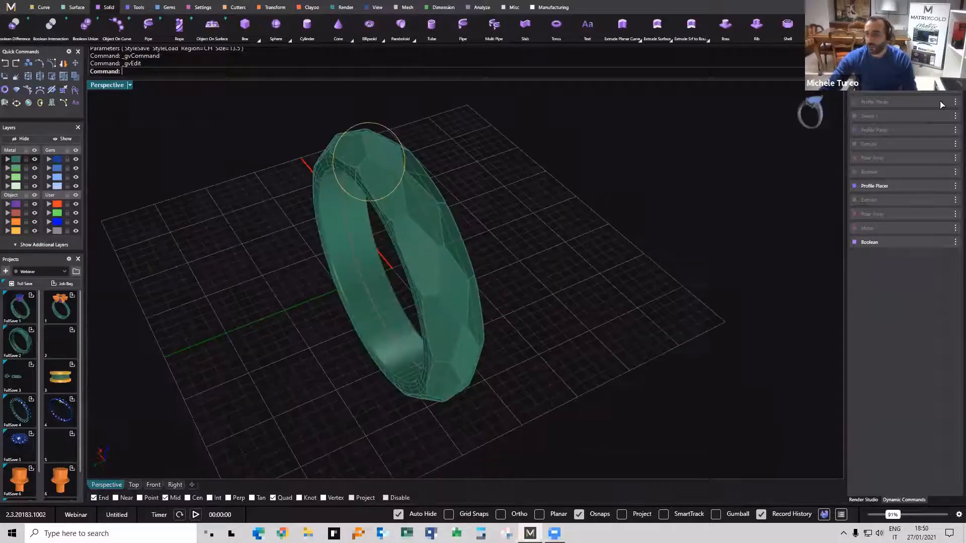
Edit the band's placed profile and widen it to 6.8 mm, keeping the facet cuts.
left_click(874, 185)
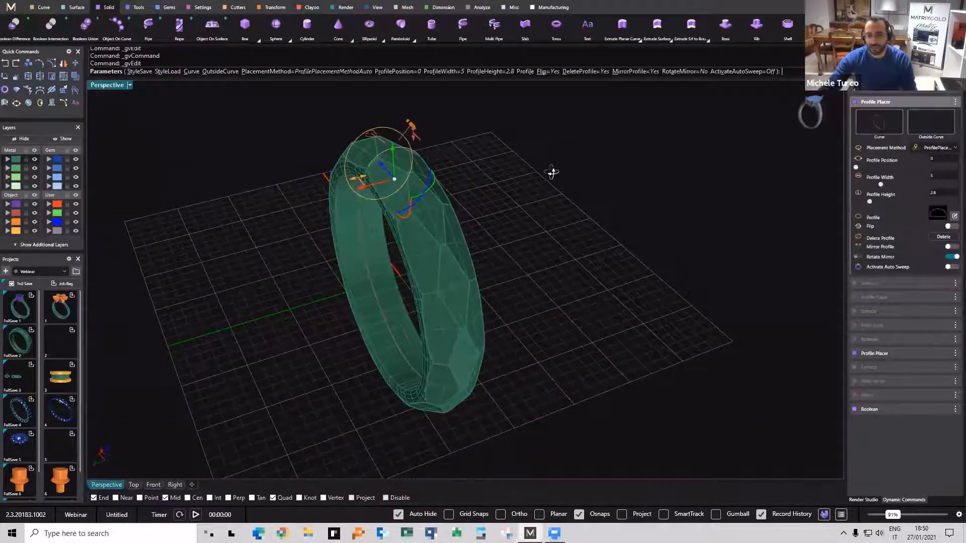
right_click_drag(552, 173, 460, 188)
left_click_drag(385, 175, 367, 177)
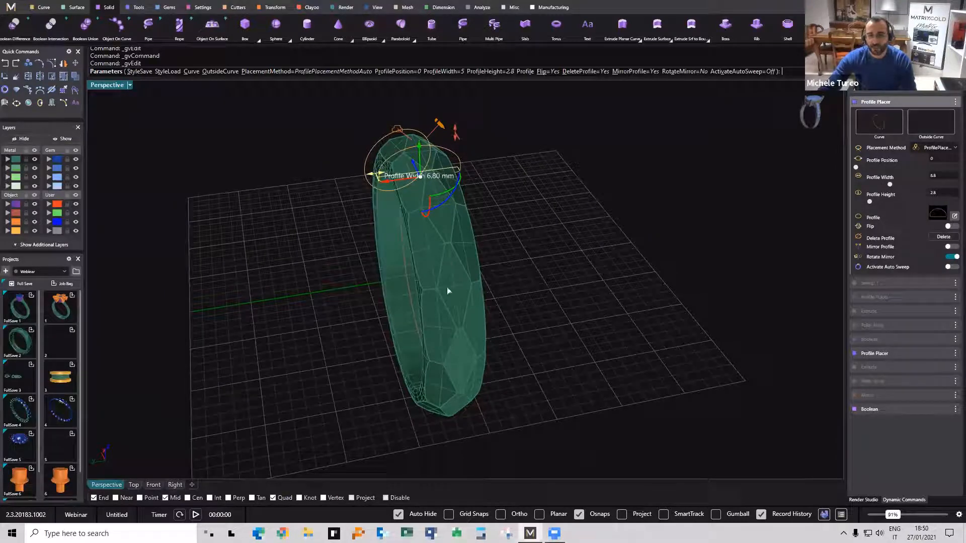
right_click_drag(468, 237, 448, 213)
right_click(448, 214)
right_click_drag(295, 327, 347, 166)
scroll(352, 184, "up", 5)
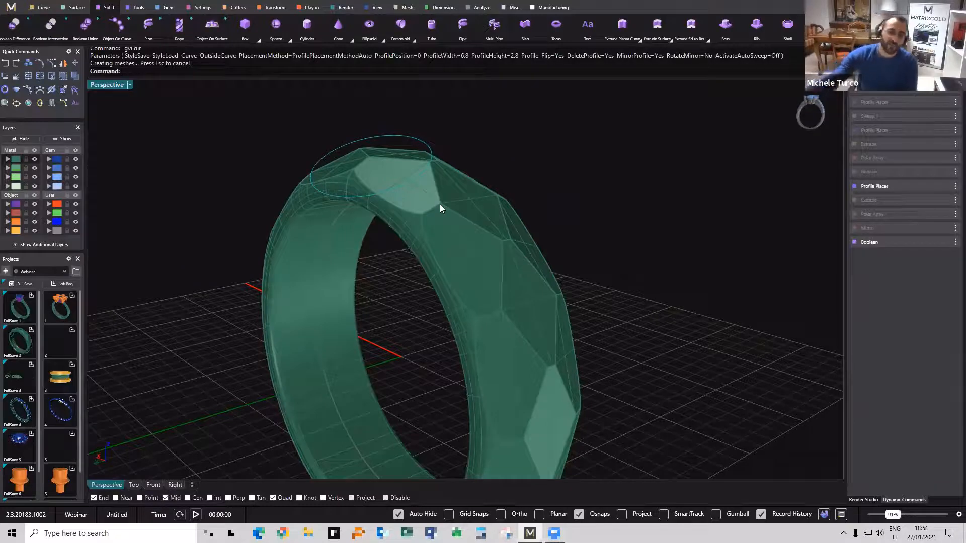
scroll(517, 219, "down", 3)
right_click_drag(483, 238, 593, 217)
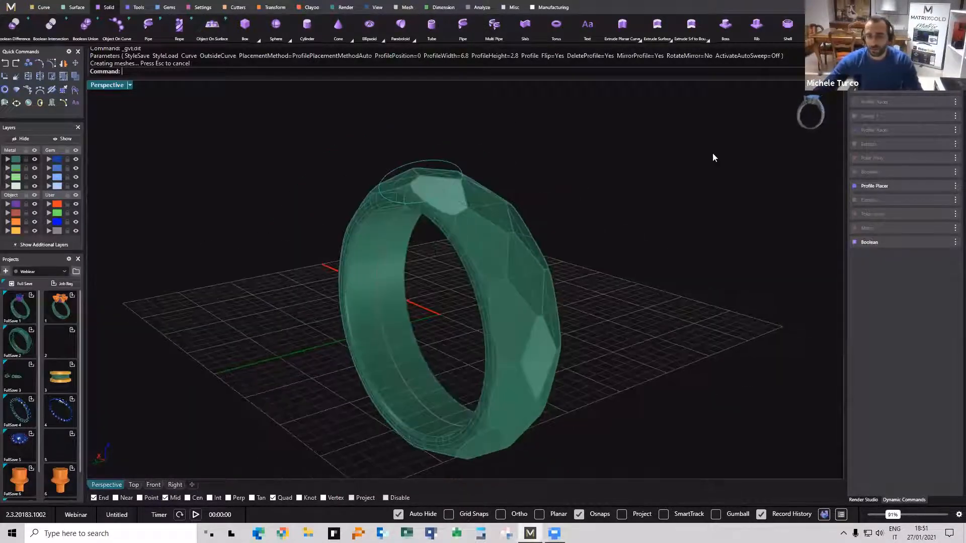
Hide the oval curve above the ring's crown and open the band's placed profile in the Profile Editor.
left_click(402, 145)
right_click_drag(477, 154, 904, 111)
left_click(939, 186)
left_click(954, 124)
left_click_drag(518, 334, 519, 335)
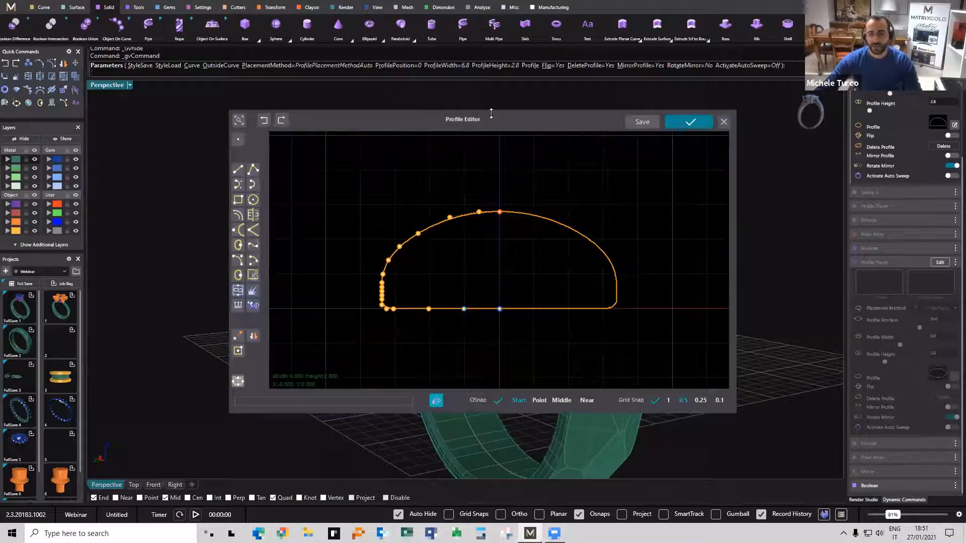
Hollow the underside of the band profile by raising its bottom-centre points about 1.5 mm, spreading the inner and lower side points, and apply it.
left_click_drag(493, 124, 741, 165)
right_click_drag(201, 228, 287, 259)
left_click_drag(715, 350, 713, 299)
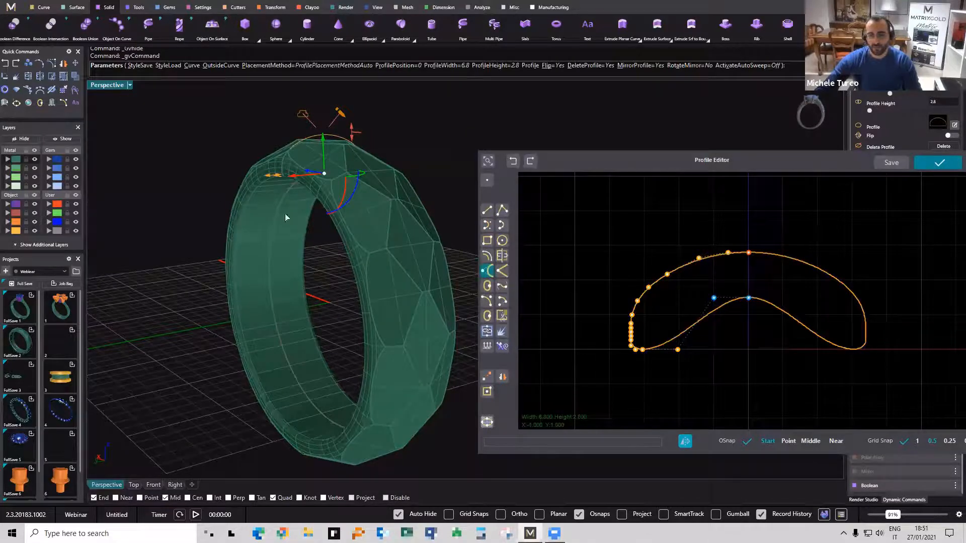
right_click_drag(342, 266, 344, 246)
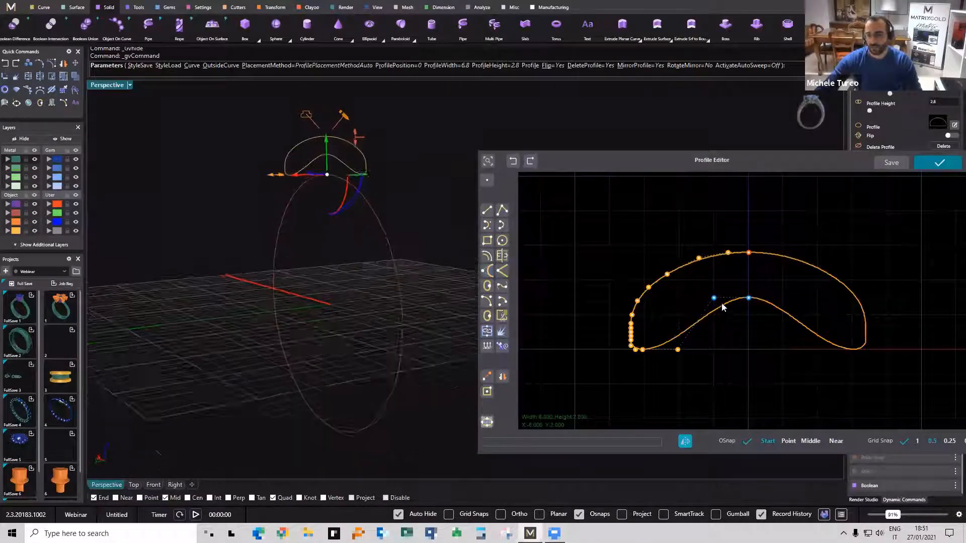
left_click_drag(714, 298, 685, 299)
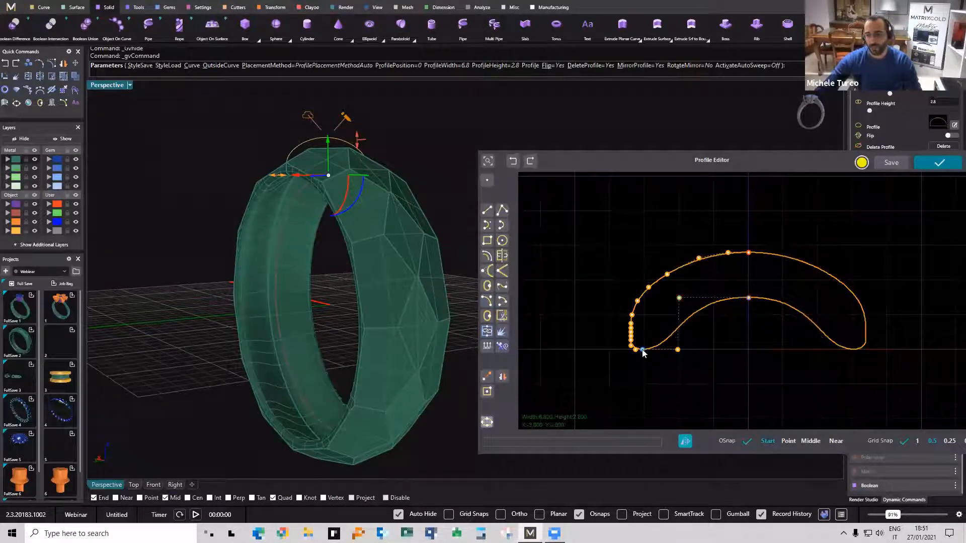
left_click_drag(650, 353, 659, 364)
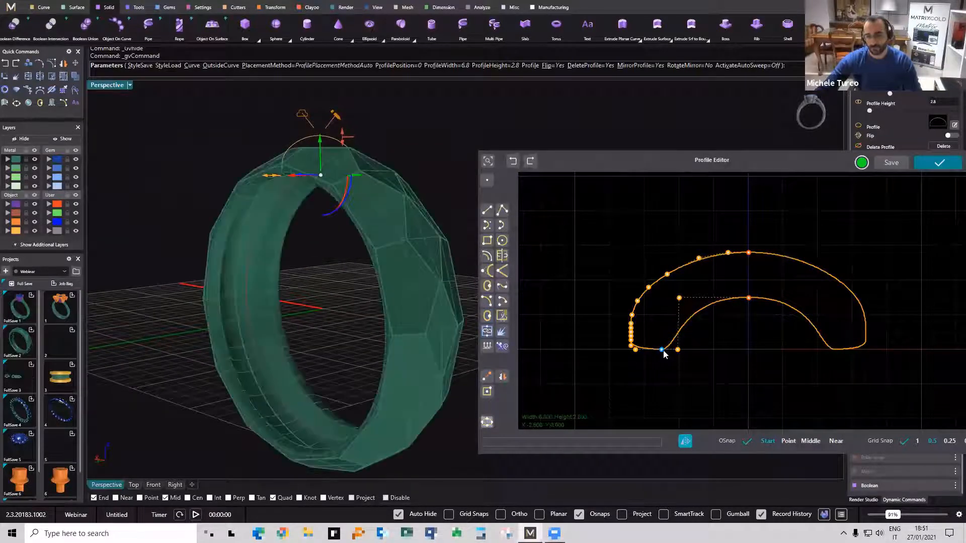
mouse_move(181, 215)
right_mouse_down()
mouse_move(161, 164)
mouse_move(274, 108)
mouse_move(172, 209)
mouse_move(286, 219)
mouse_move(254, 173)
mouse_move(267, 231)
right_mouse_up()
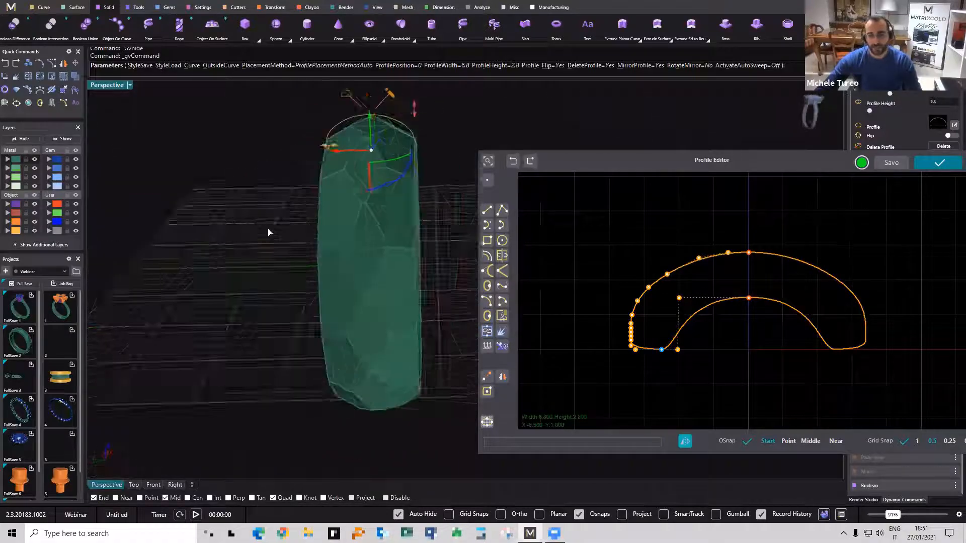
left_click(938, 163)
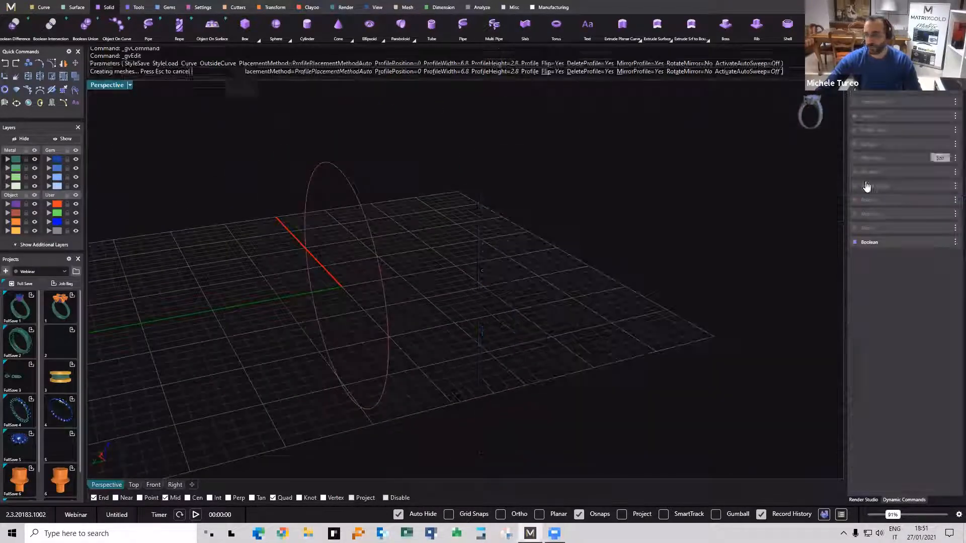
Start a Taper on the faceted ring and choose the crown side of its bounding box as the tapering side.
right_click_drag(472, 222, 347, 173)
left_click(329, 201)
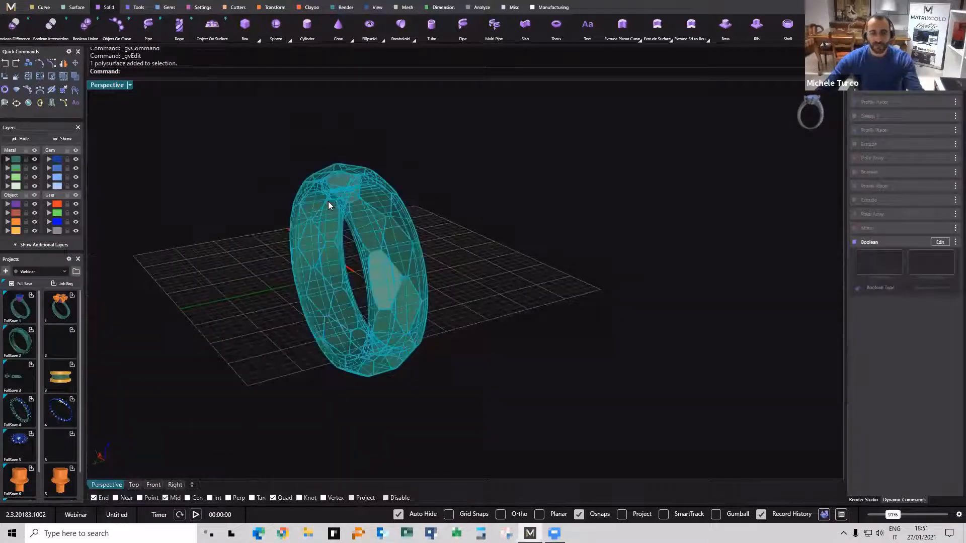
left_click(270, 8)
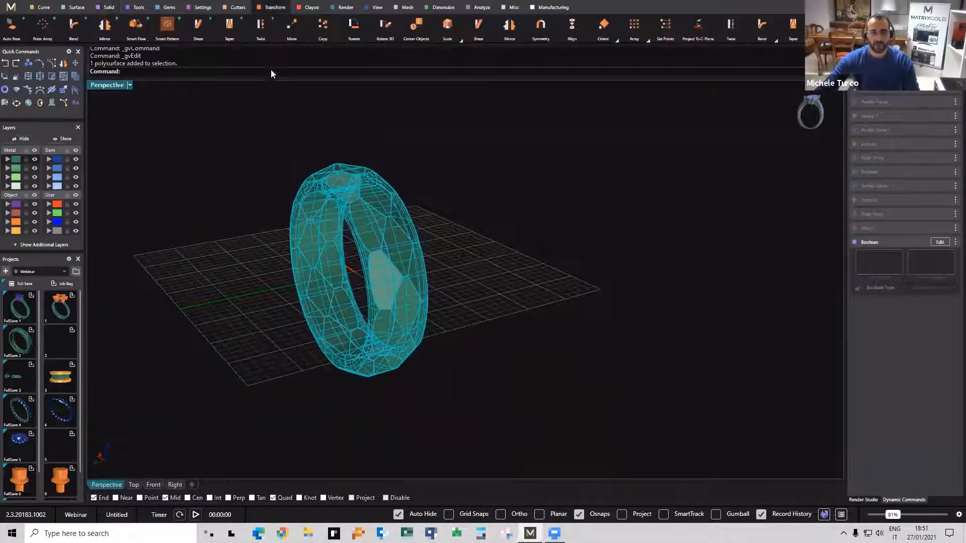
left_click(234, 39)
left_click(390, 251)
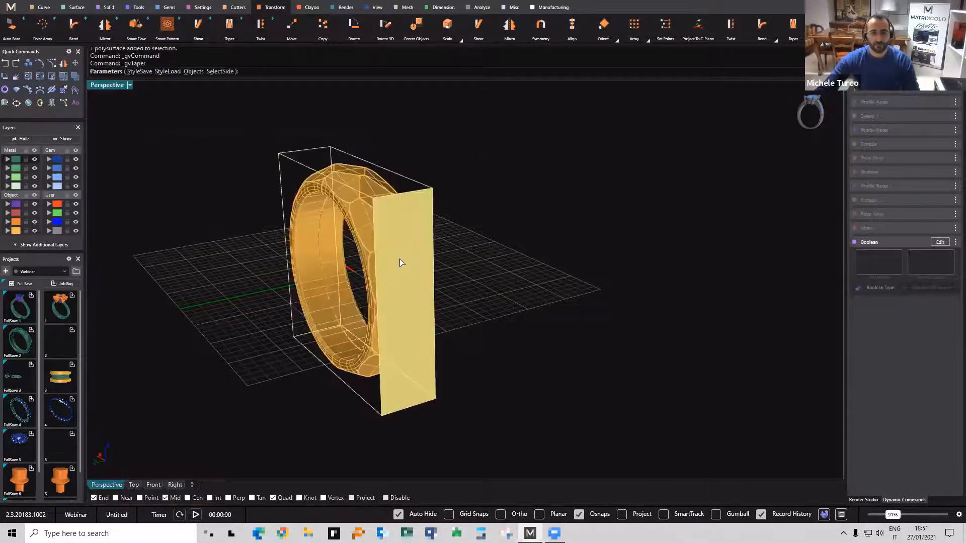
right_click_drag(399, 263, 431, 270)
left_click(394, 206)
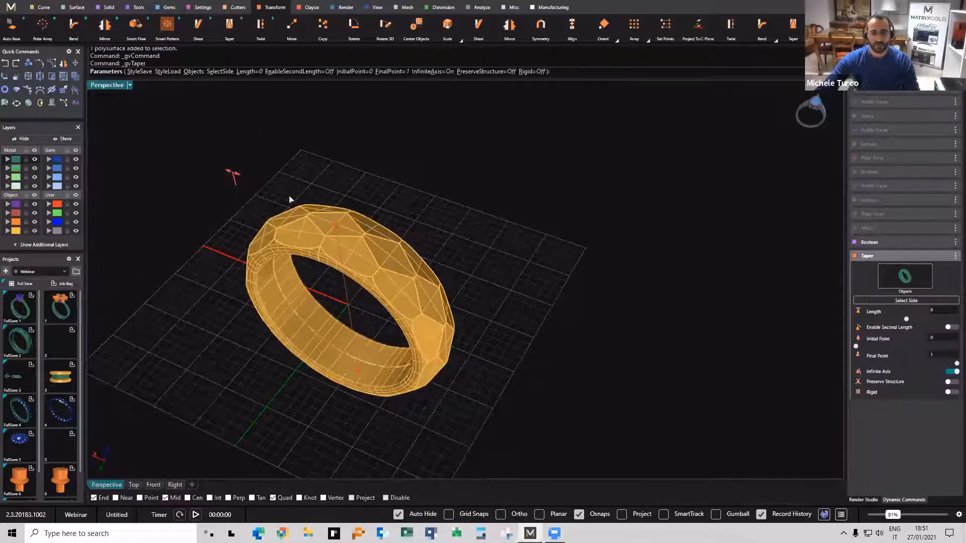
Enable the taper's second length at 1.8, turn off its infinite axis, and apply it to the ring.
left_click(949, 328)
right_click_drag(508, 317, 315, 168)
left_click_drag(308, 174, 322, 166)
right_click_drag(322, 166, 378, 217)
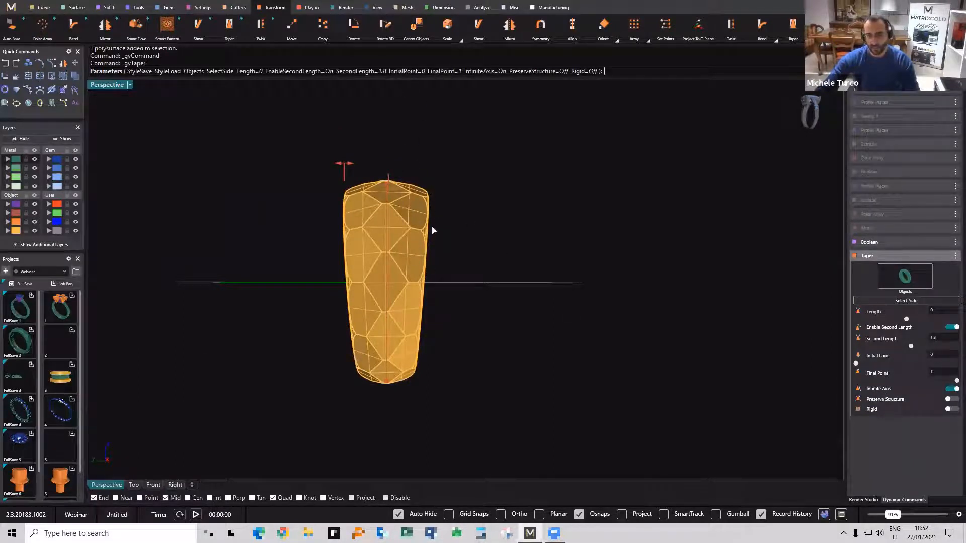
left_click(947, 388)
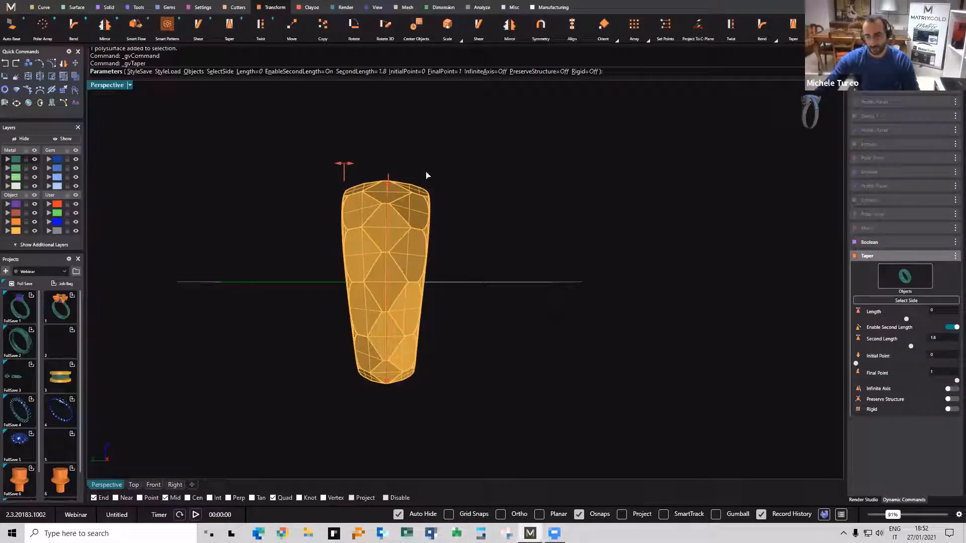
right_click_drag(503, 318, 442, 297)
right_click(456, 301)
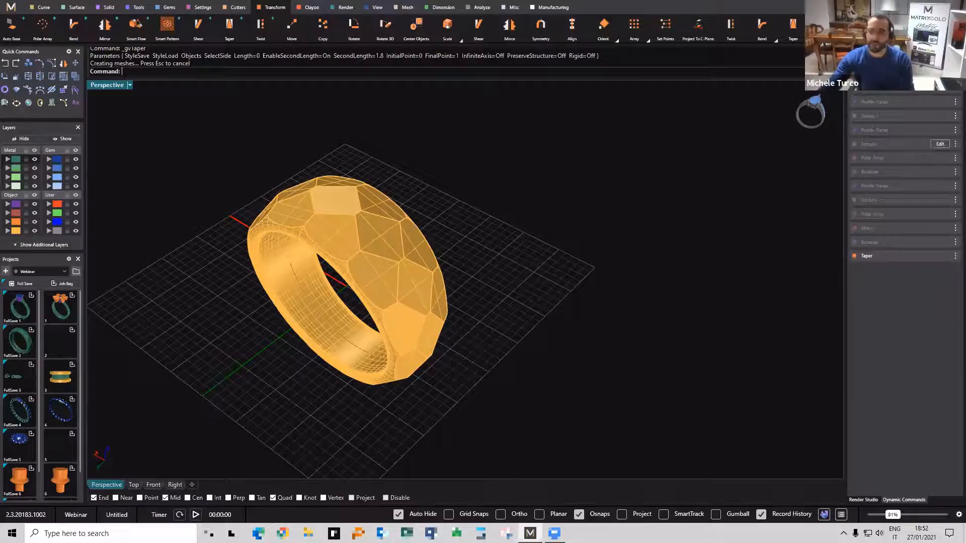
right_click_drag(411, 287, 427, 315)
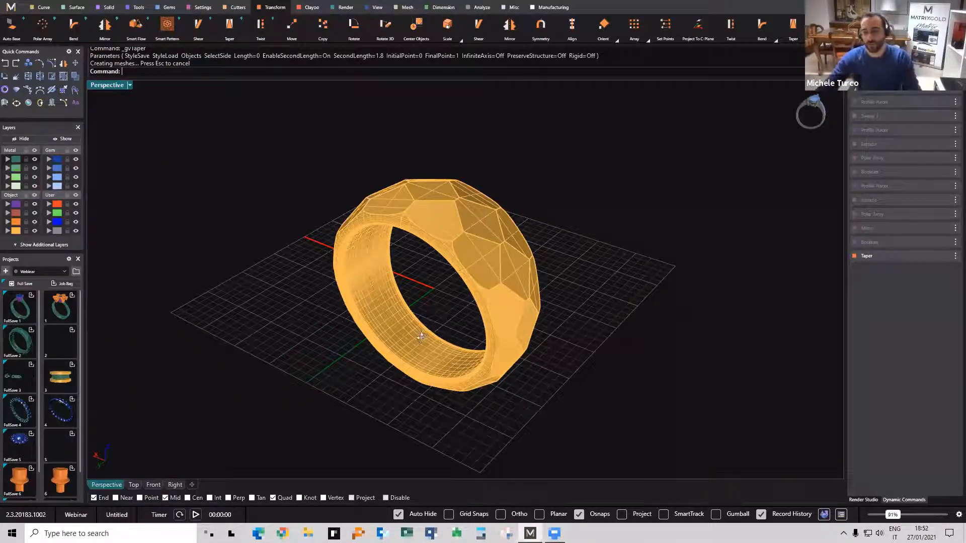
mouse_move(423, 338)
right_mouse_down()
mouse_move(404, 349)
mouse_move(427, 332)
right_mouse_up()
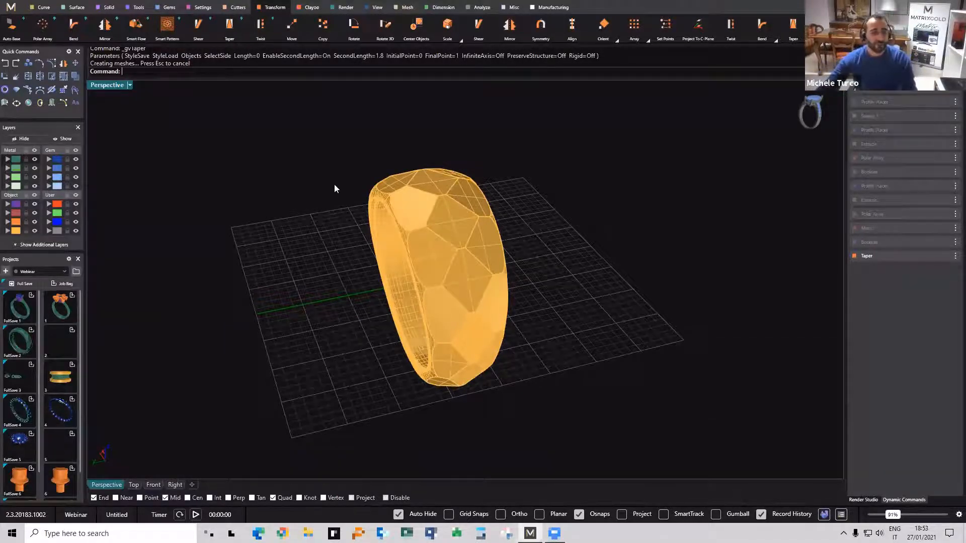
right_click_drag(334, 184, 299, 160)
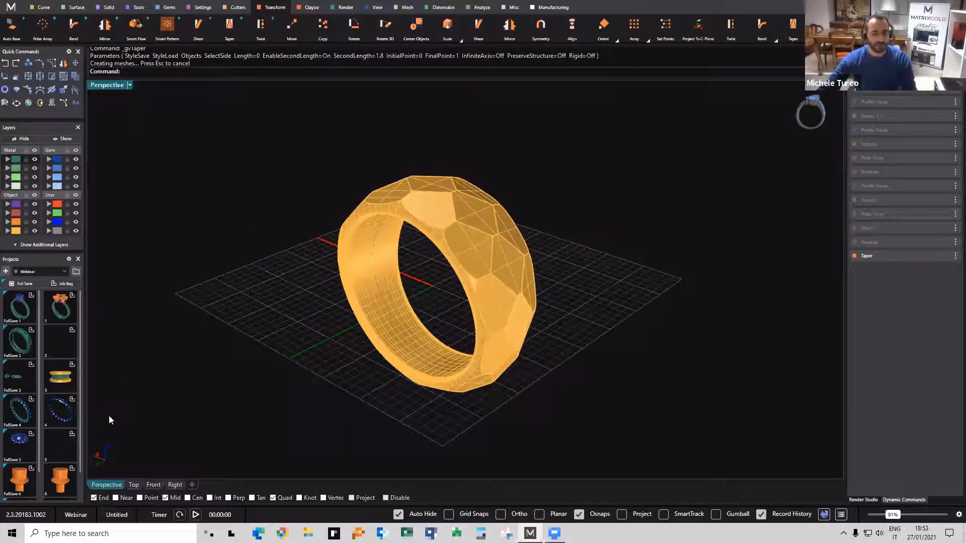
Start a new empty model without saving the changes to the tapered ring.
left_click(10, 9)
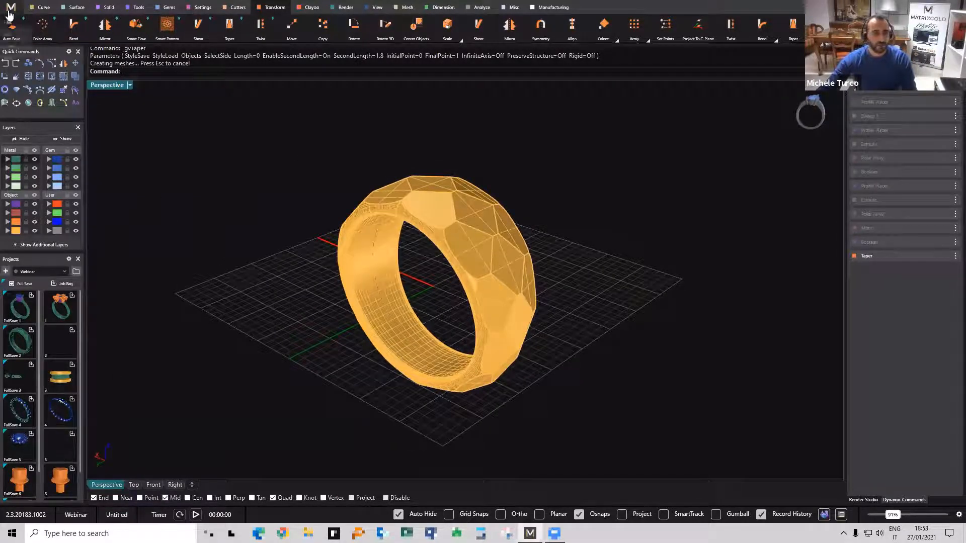
left_click(57, 33)
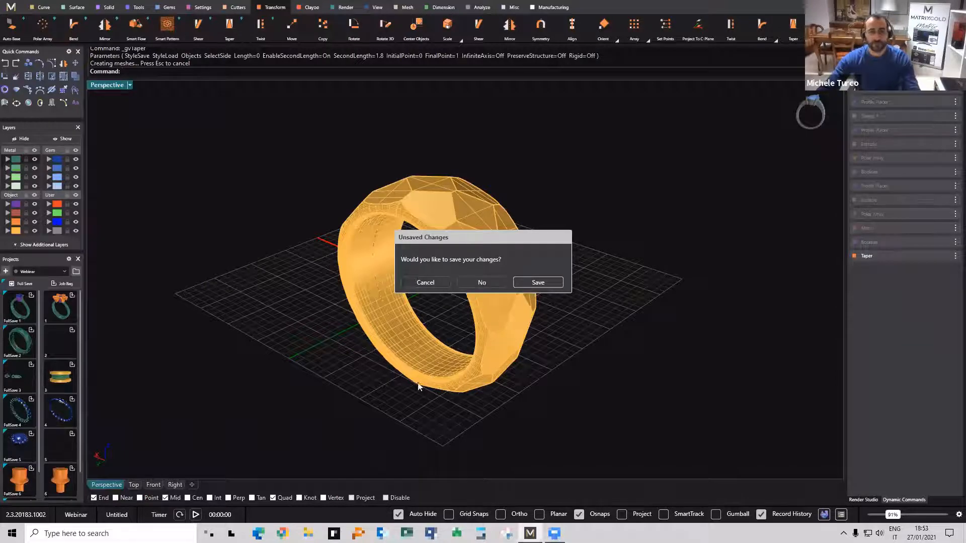
left_click(480, 280)
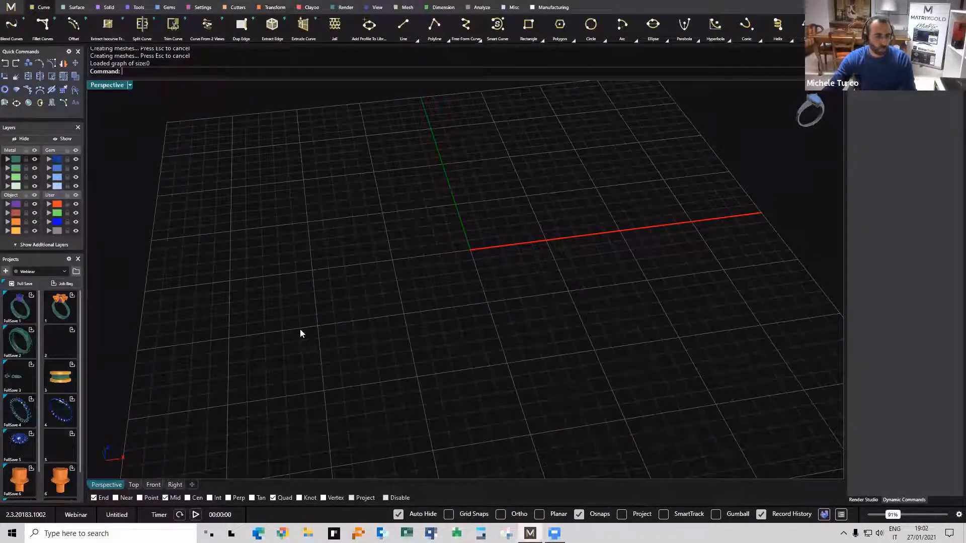
Open the saved FullSave 5 model from the Webinar project without saving the empty file.
left_click(17, 438)
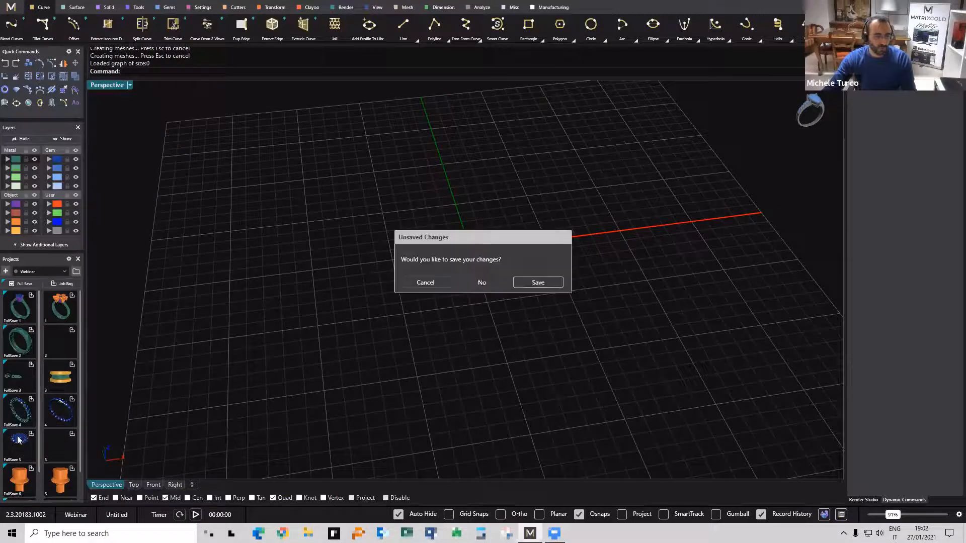
left_click(484, 282)
right_click_drag(420, 292, 422, 314)
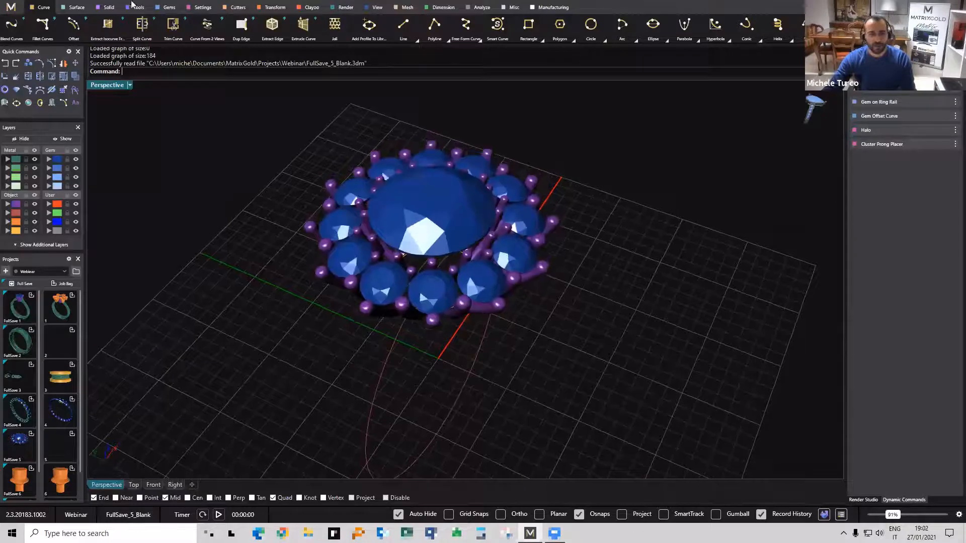
Open the halo's cluster prongs for editing and examine how the shared inside prongs hold the surrounding gems.
left_click(202, 10)
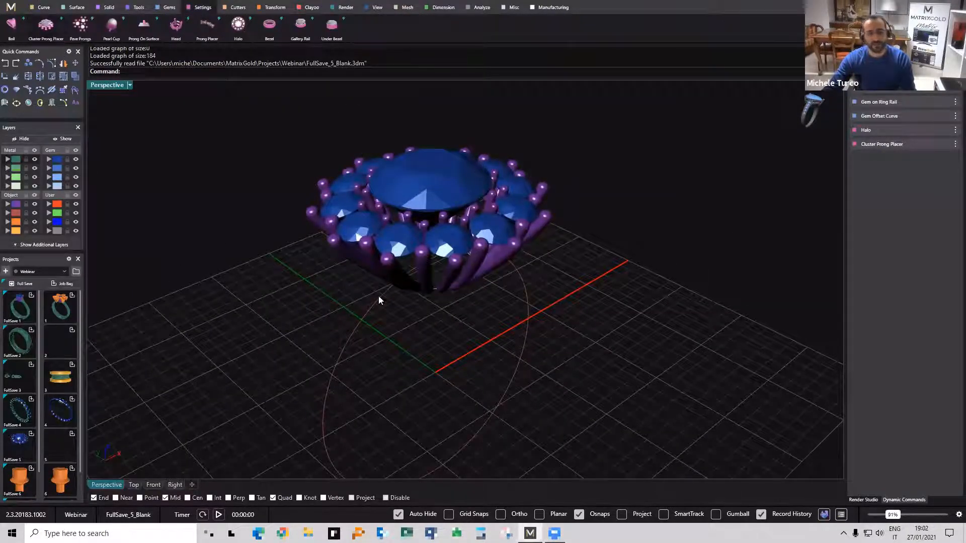
right_click_drag(382, 297, 428, 306)
scroll(428, 333, "up", 5)
double_click(485, 346)
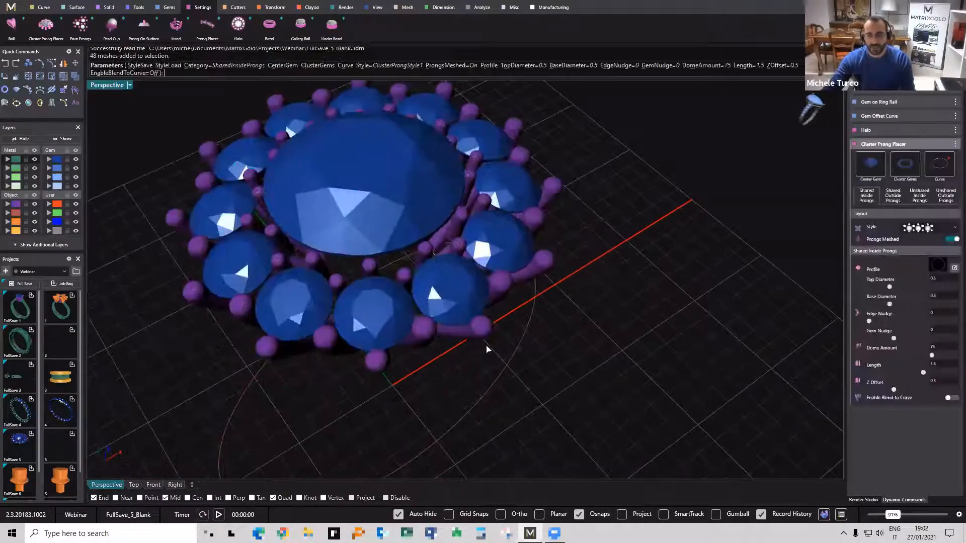
right_click_drag(559, 326, 670, 293)
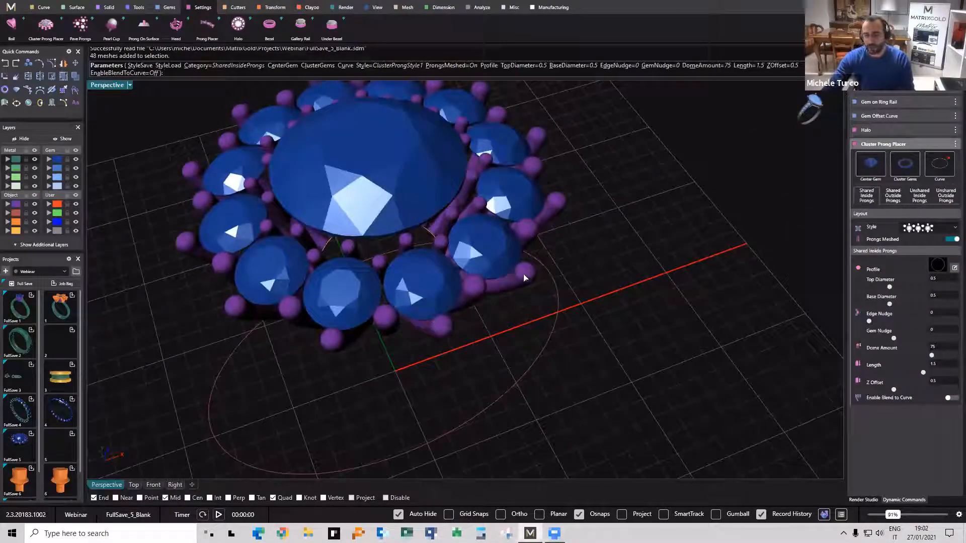
right_click_drag(518, 277, 483, 315)
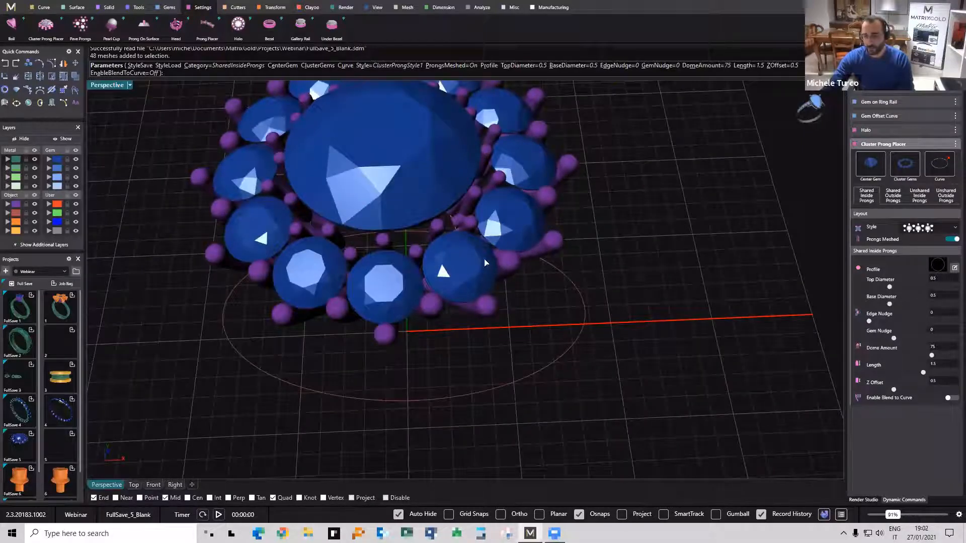
scroll(491, 335, "up", 2)
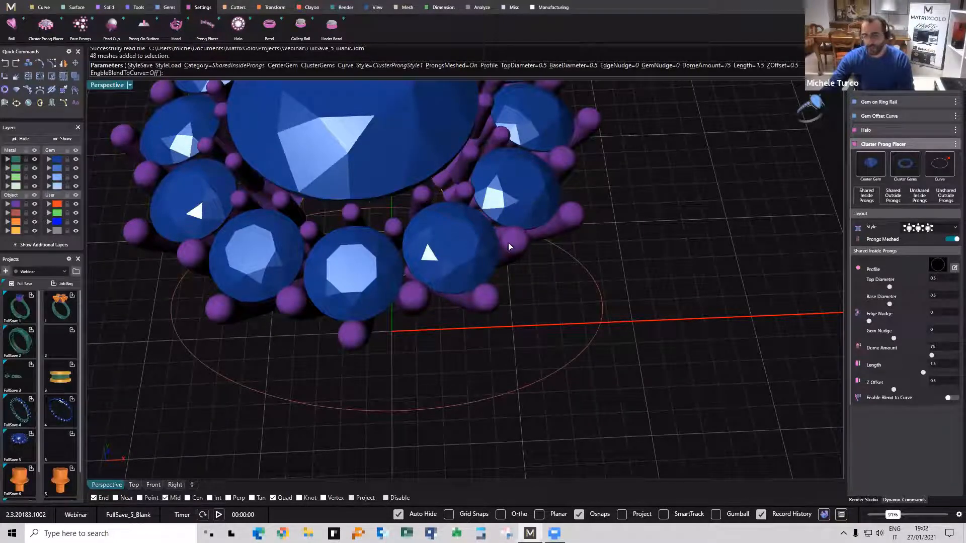
right_click_drag(489, 269, 825, 257)
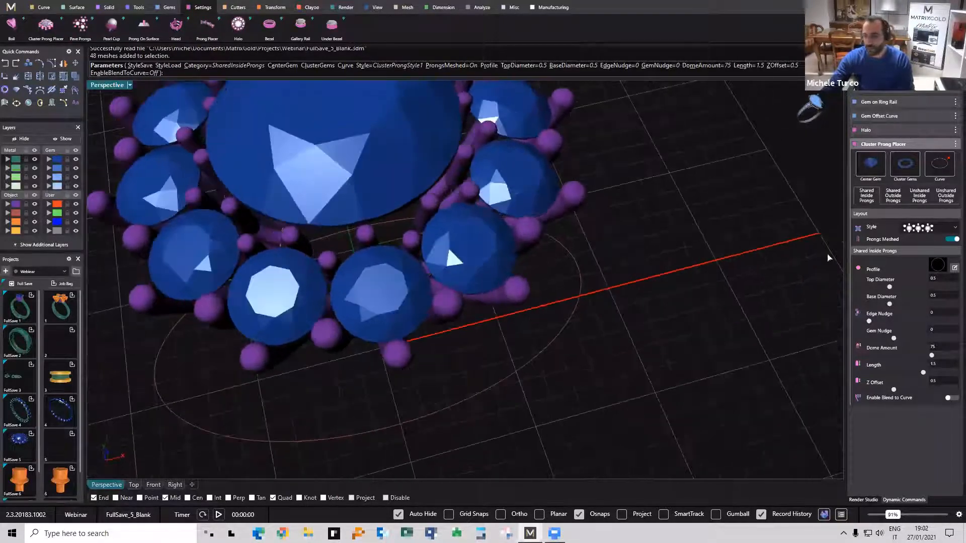
right_click_drag(718, 436, 723, 369)
right_click_drag(571, 329, 584, 370)
scroll(583, 347, "down", 5)
right_click(466, 212)
Open the halo's round center gem for editing and slightly reduce its size.
double_click(465, 211)
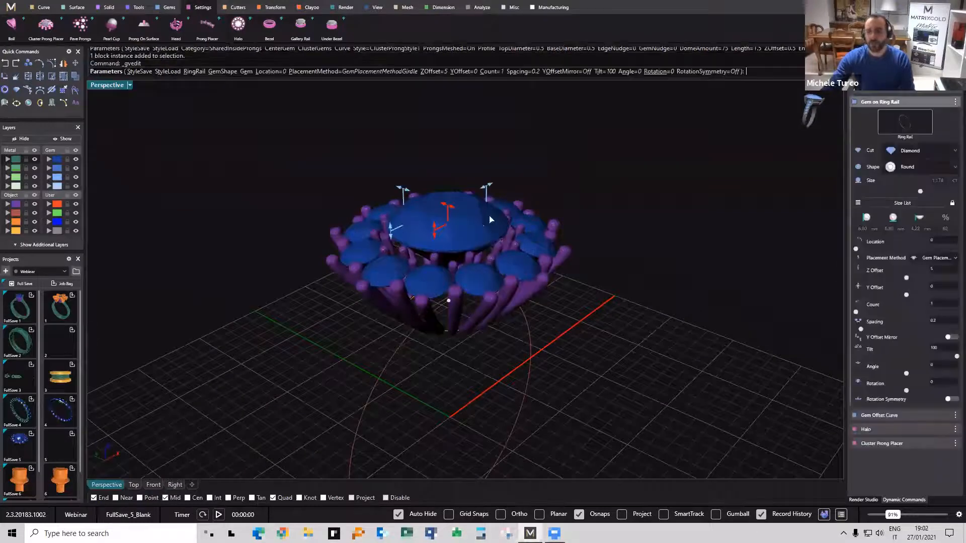
mouse_move(490, 218)
right_mouse_down()
mouse_move(494, 198)
mouse_move(491, 220)
right_mouse_up()
mouse_move(488, 196)
left_mouse_down()
mouse_move(497, 189)
mouse_move(483, 197)
left_mouse_up()
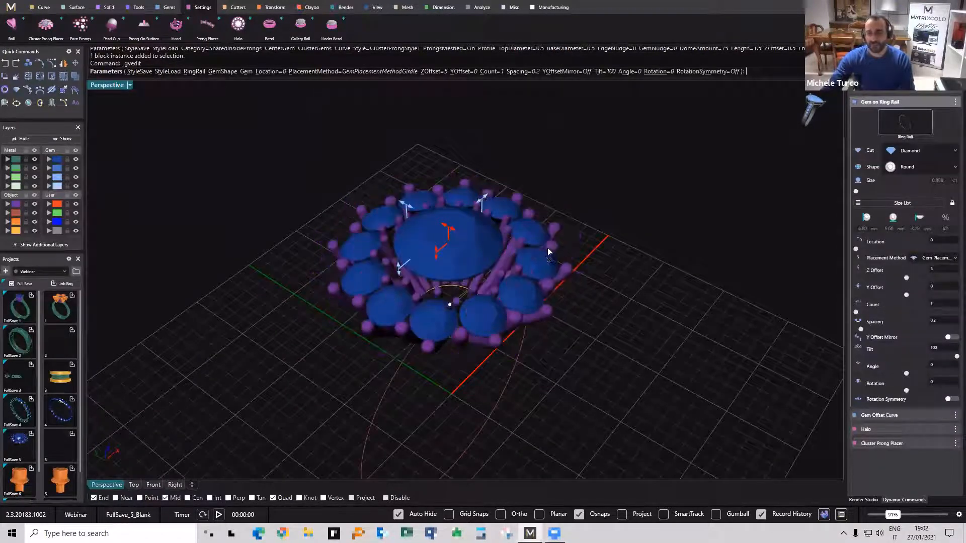
right_click_drag(552, 255, 355, 249)
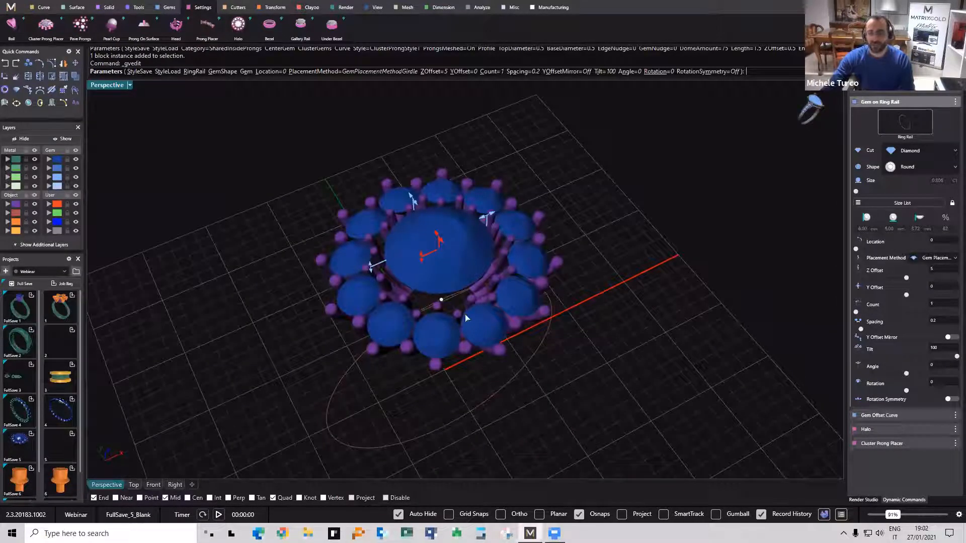
Change the center gem's shape to Oval and apply it, keeping the linked halo and cluster prongs.
left_click(914, 170)
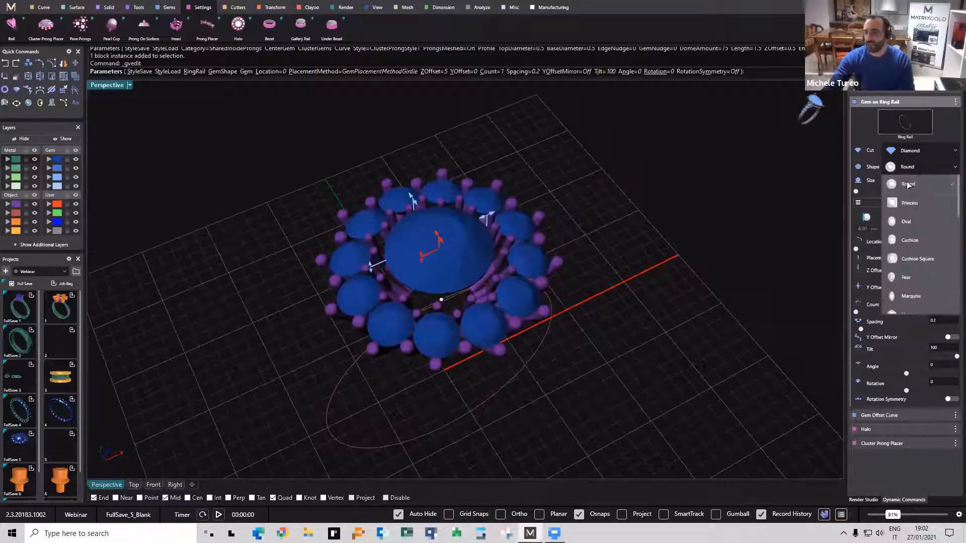
left_click(906, 227)
right_click_drag(522, 322, 462, 322)
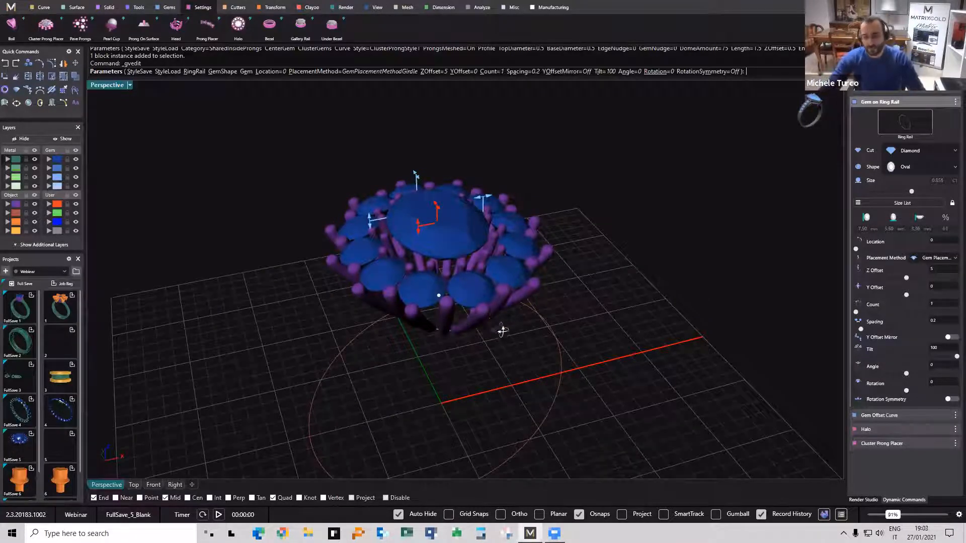
right_click_drag(500, 327, 517, 345)
right_click_drag(581, 325, 412, 360)
scroll(518, 297, "up", 5)
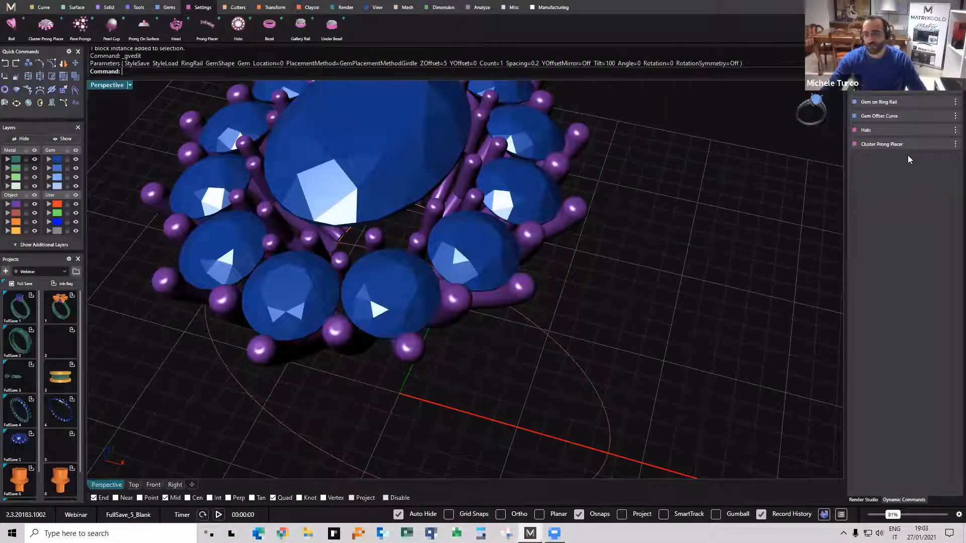
right_click_drag(436, 290, 391, 325)
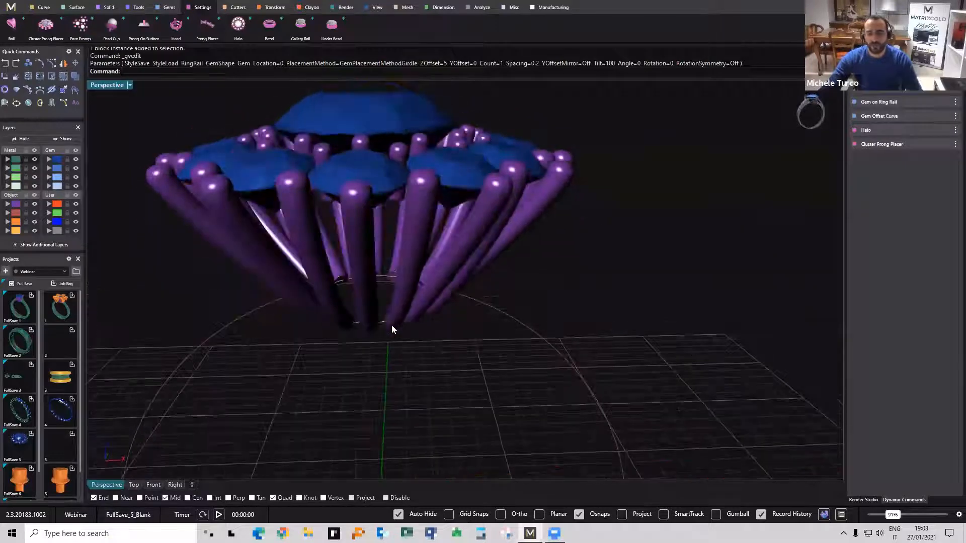
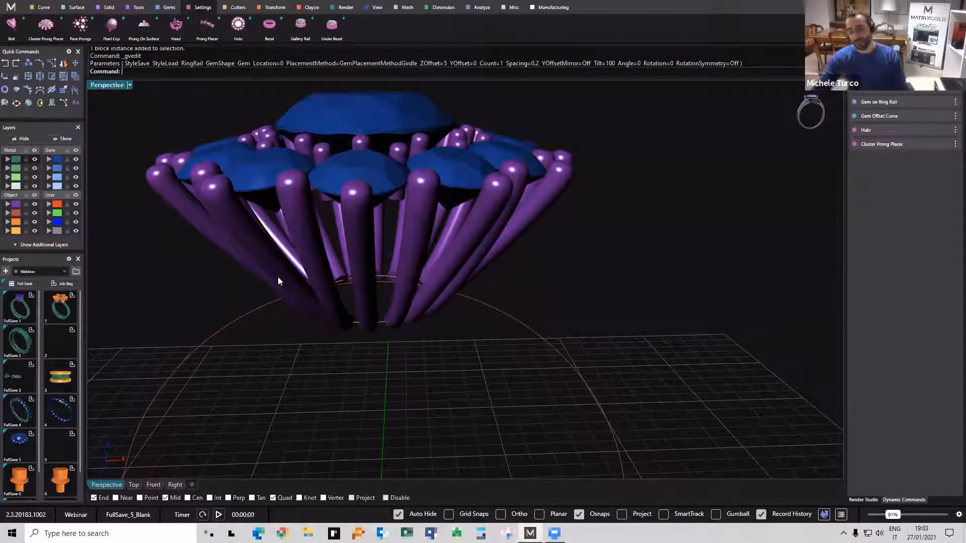
Delete the cluster prongs around the halo so that only the gems remain.
right_click_drag(412, 261, 462, 244)
left_click(437, 254)
key("Delete")
scroll(441, 239, "down", 5)
Open the halo for editing, slightly reduce the size of its surrounding gems and apply the change.
left_click(462, 245)
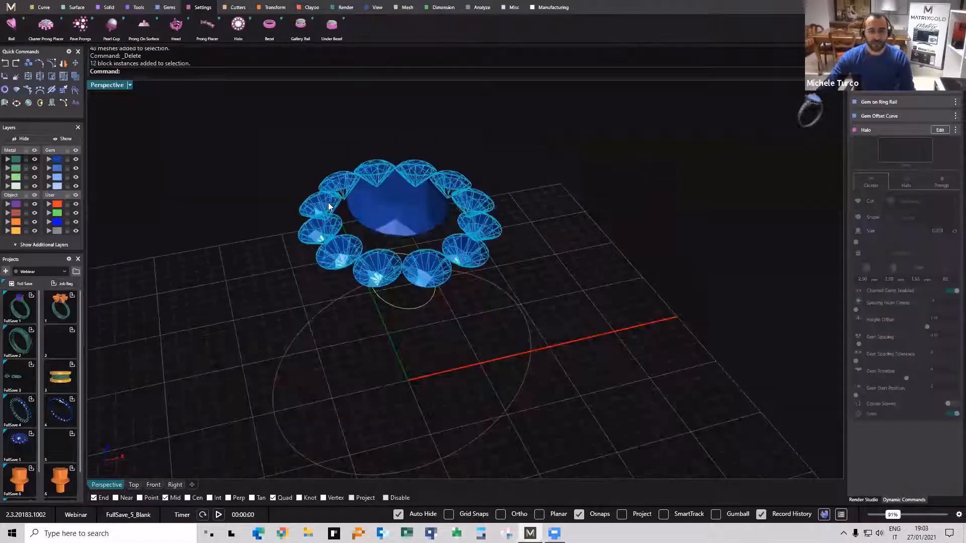
left_click(240, 29)
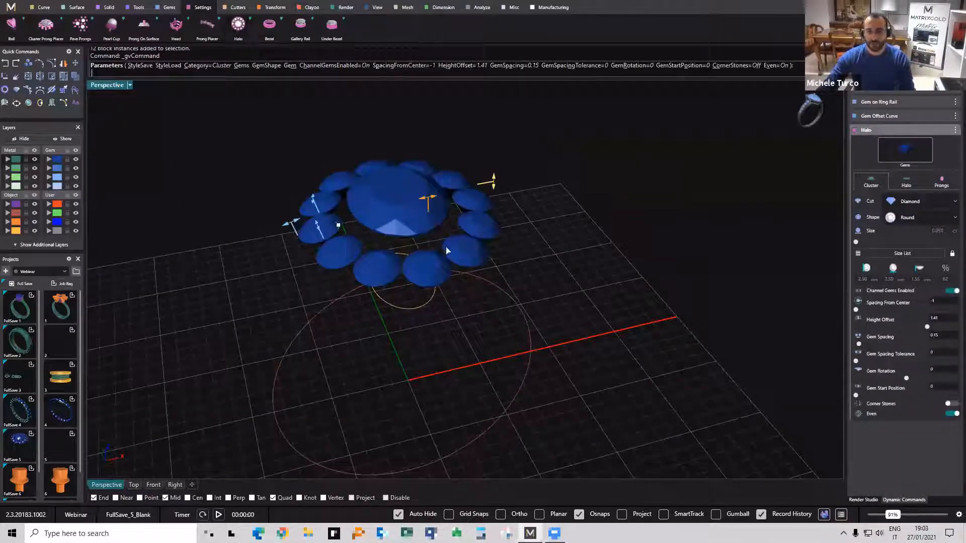
right_click(508, 278)
right_click_drag(431, 297, 444, 202)
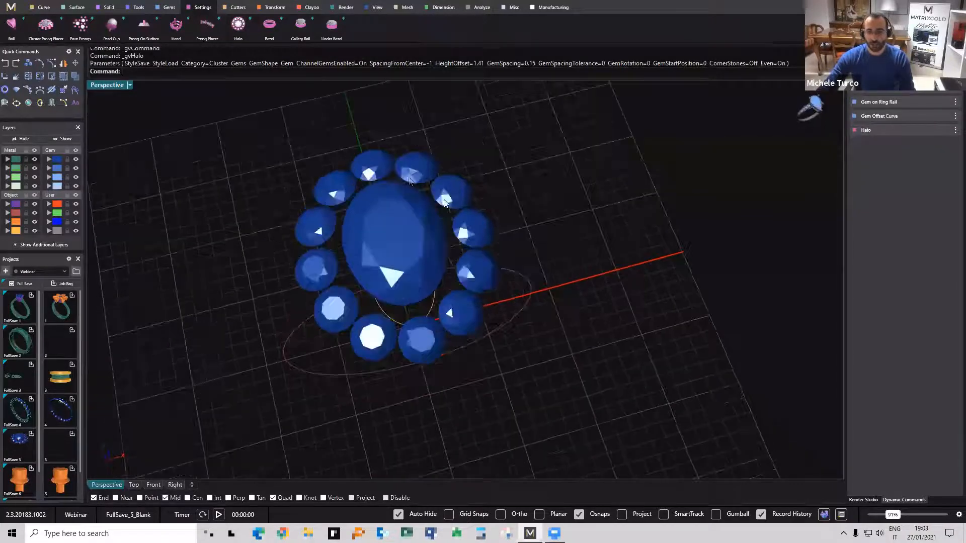
left_click(448, 210)
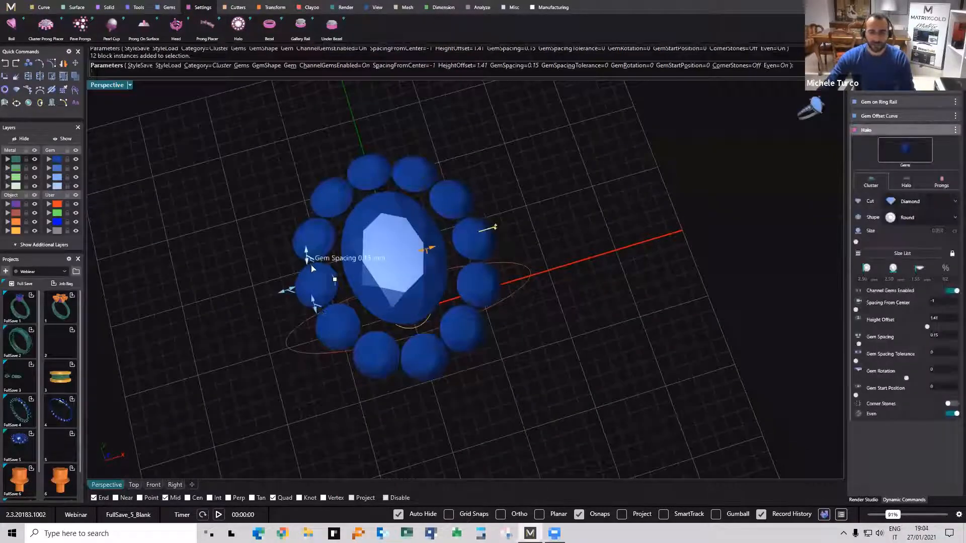
left_click_drag(310, 265, 312, 252)
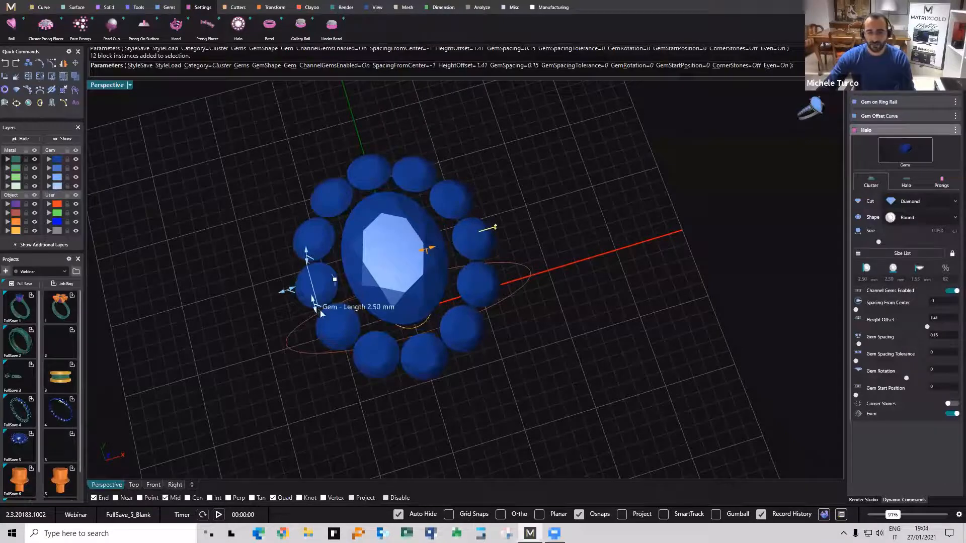
mouse_move(319, 309)
left_mouse_down()
mouse_move(325, 319)
mouse_move(316, 300)
left_mouse_up()
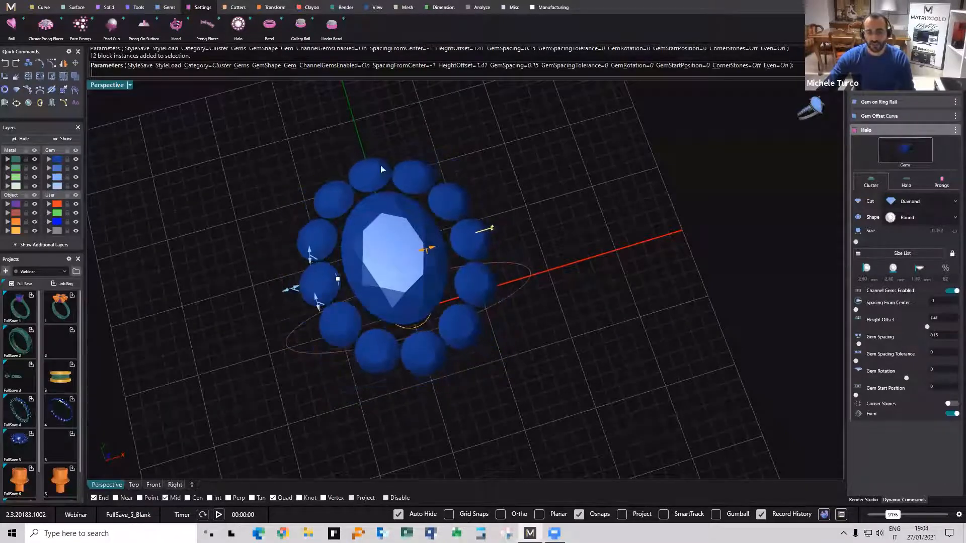
right_click_drag(424, 307, 432, 258)
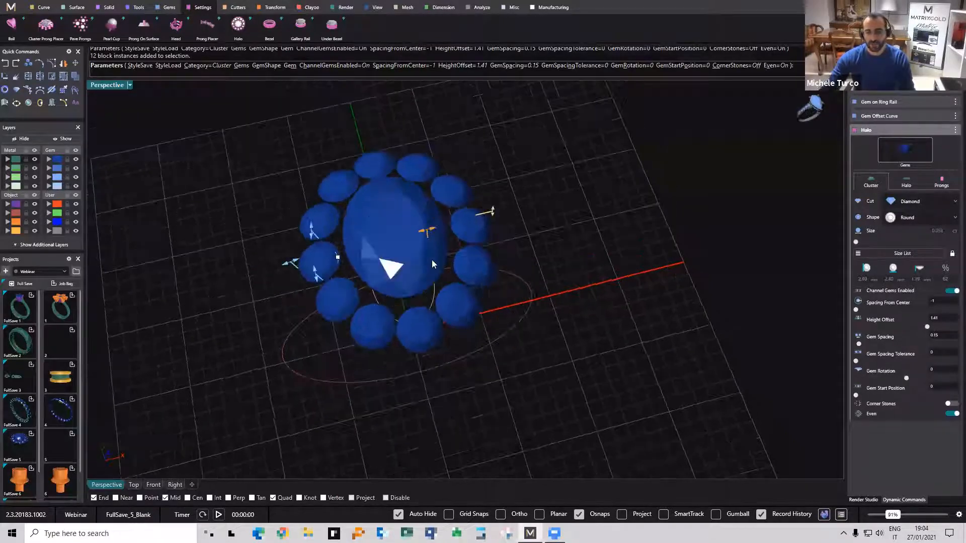
right_click(477, 307)
Create a separate round diamond 3.50 mm in diameter beside the halo, raised above the grid.
right_click_drag(477, 306, 375, 316)
right_click_drag(396, 308, 364, 303, "shift")
right_click_drag(509, 371, 429, 327)
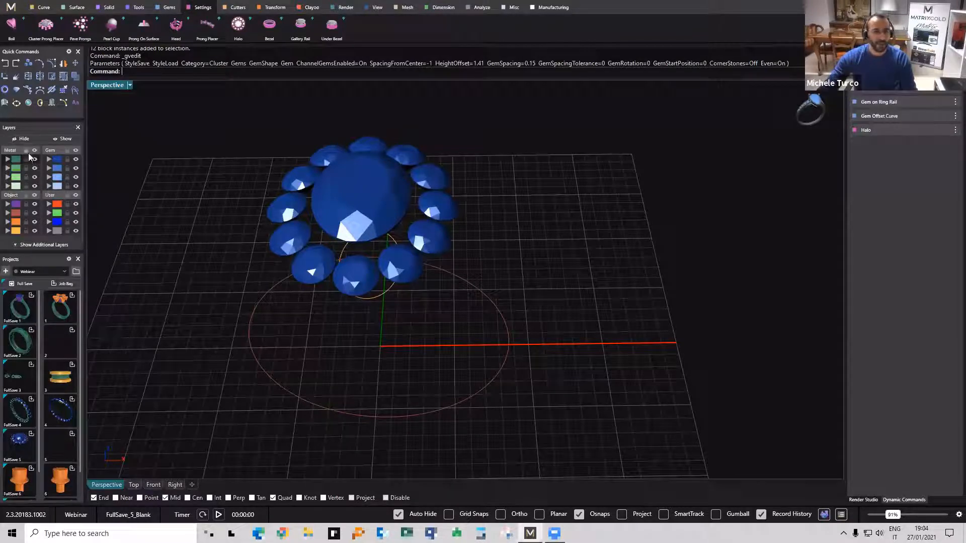
left_click(17, 91)
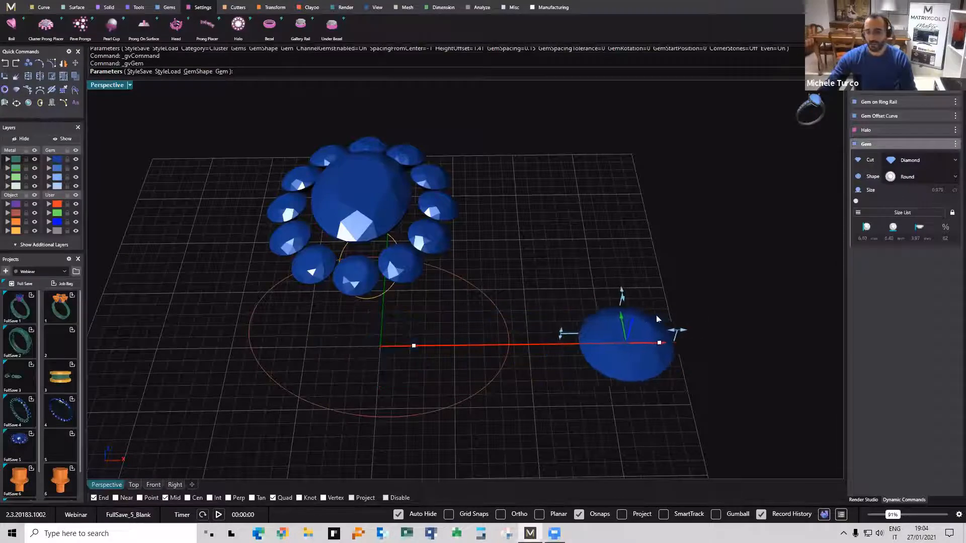
right_click_drag(623, 327, 607, 324)
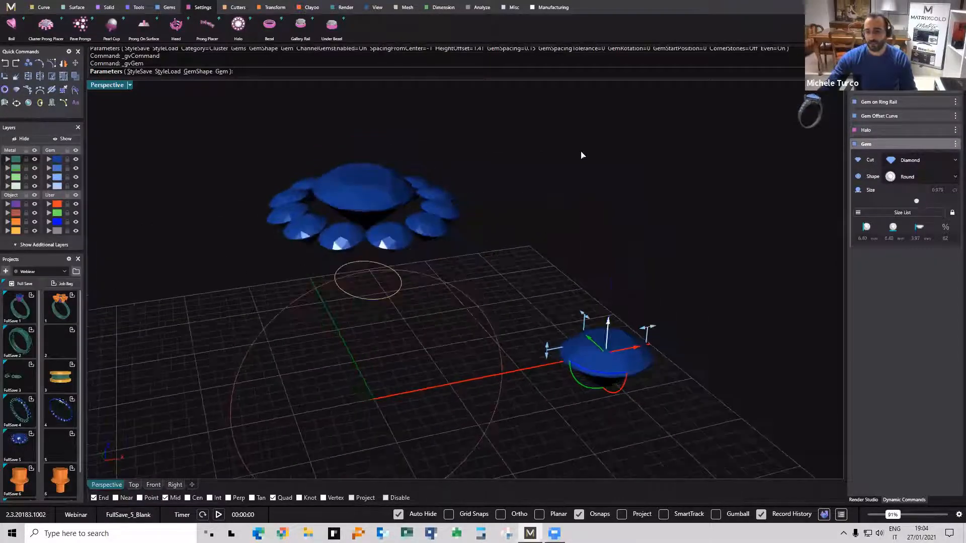
right_click_drag(614, 155, 660, 109)
left_click_drag(666, 116, 640, 127)
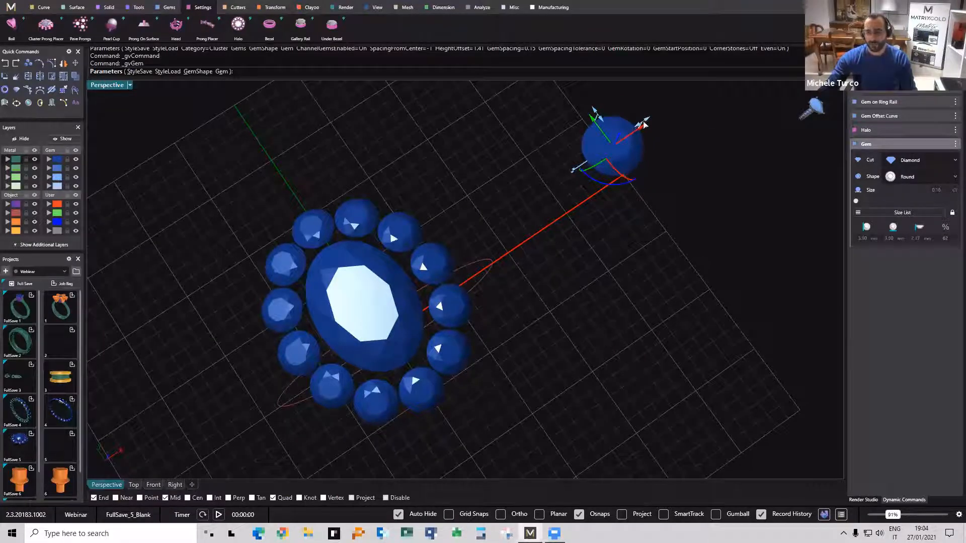
right_click_drag(457, 263, 584, 186)
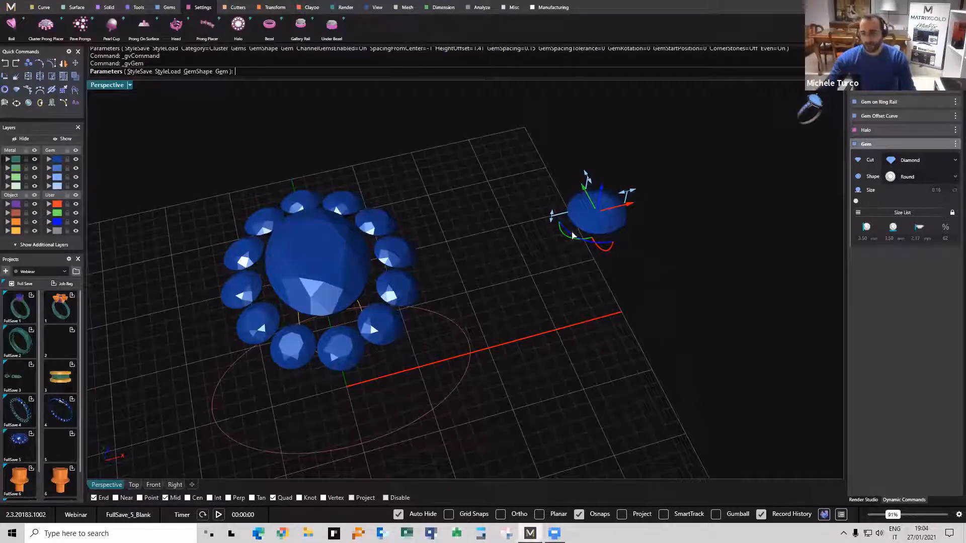
right_click_drag(566, 248, 408, 326)
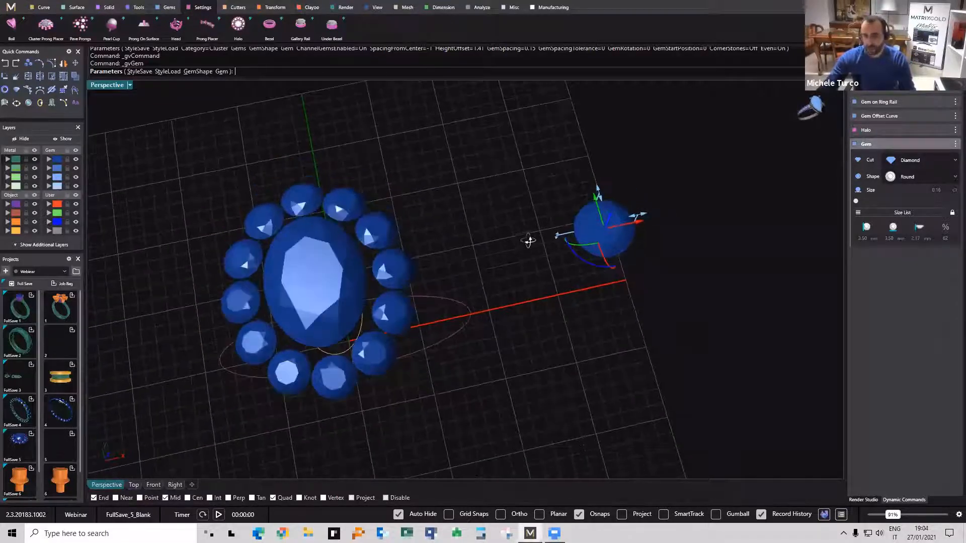
right_click_drag(529, 241, 469, 240)
key("Return")
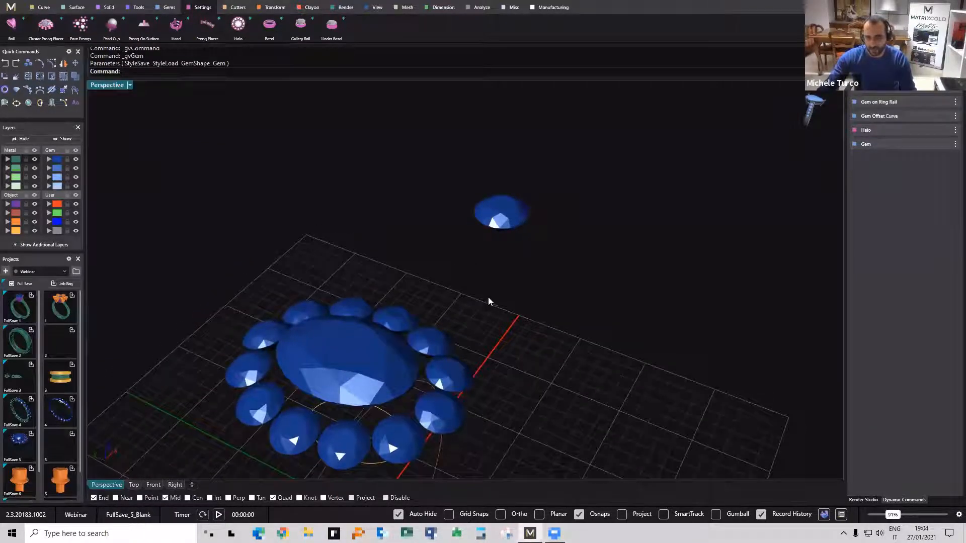
Create a Gem Offset Curve around the separate round gem with 0.1 girdle spacing.
left_click(503, 217)
scroll(423, 297, "up", 4)
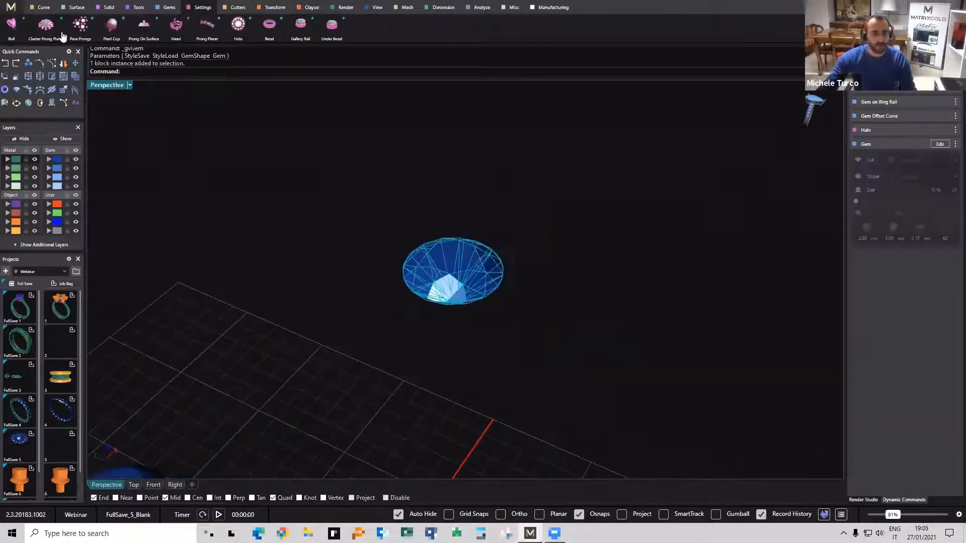
left_click(141, 8)
left_click(169, 7)
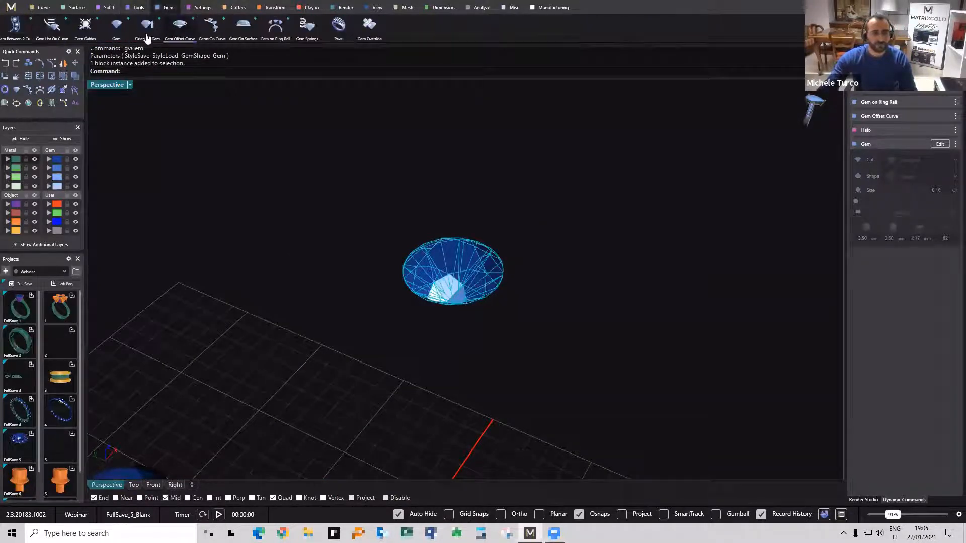
left_click(181, 26)
right_click_drag(499, 322, 496, 296)
mouse_move(475, 207)
left_mouse_down()
mouse_move(480, 197)
mouse_move(479, 212)
left_mouse_up()
right_click(479, 211)
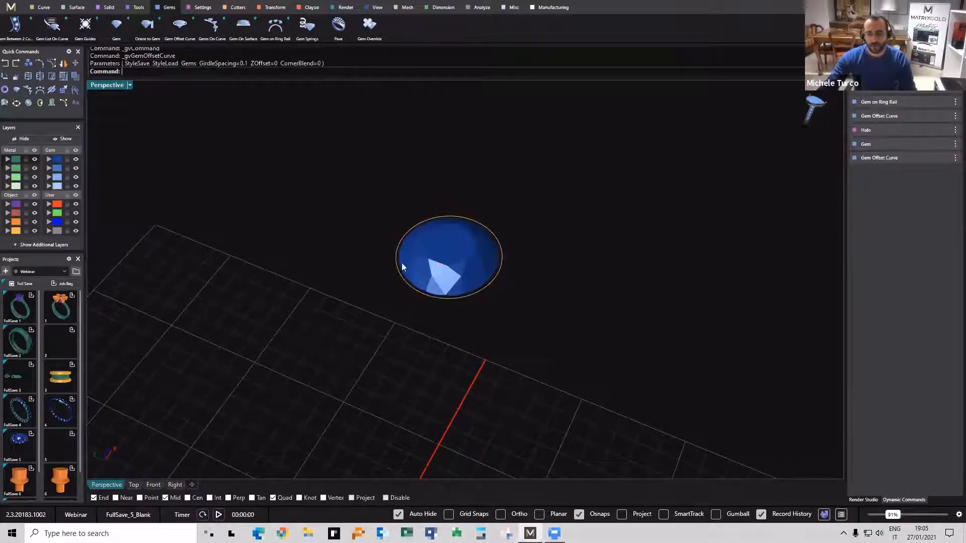
Place a profile on the round gem's offset curve with Profile Placer and rotate it 90 degrees.
left_click(395, 259)
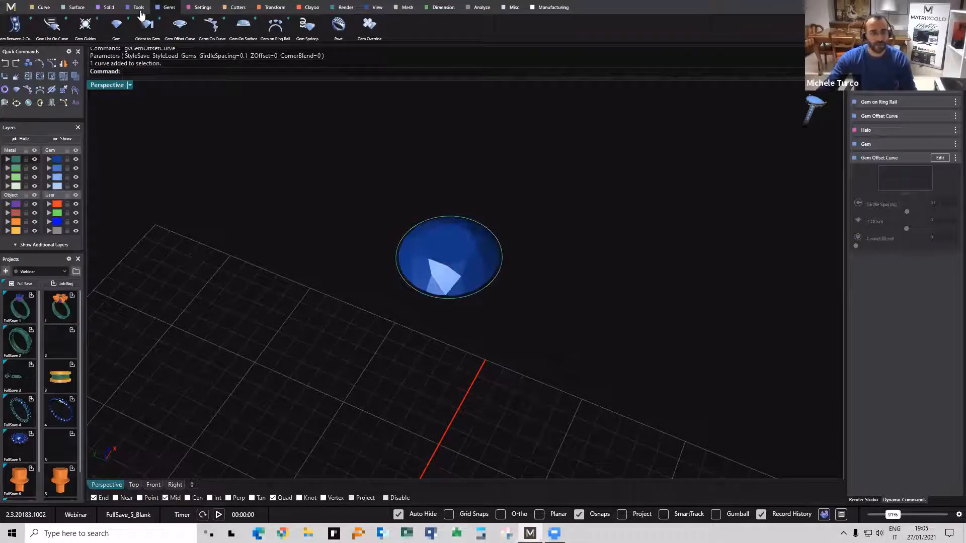
key("Escape")
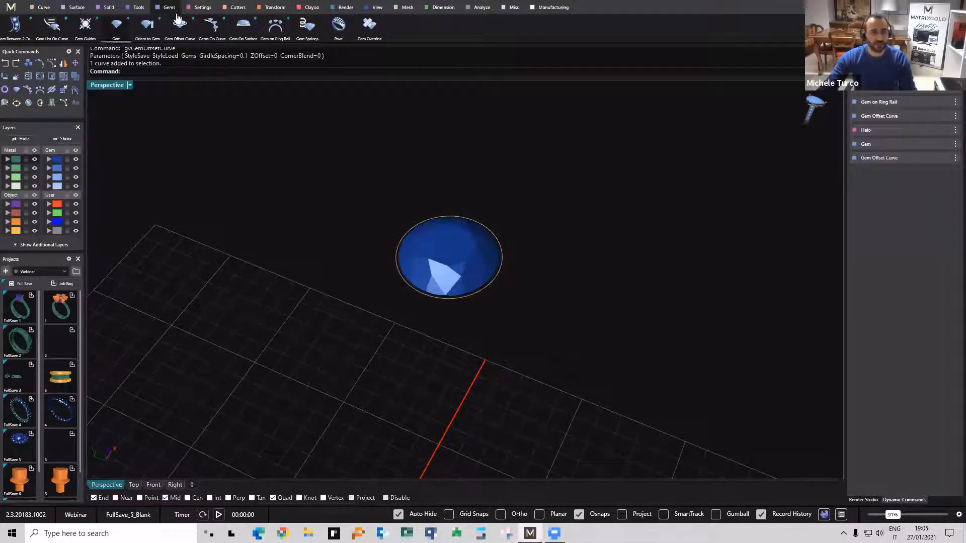
left_click(136, 7)
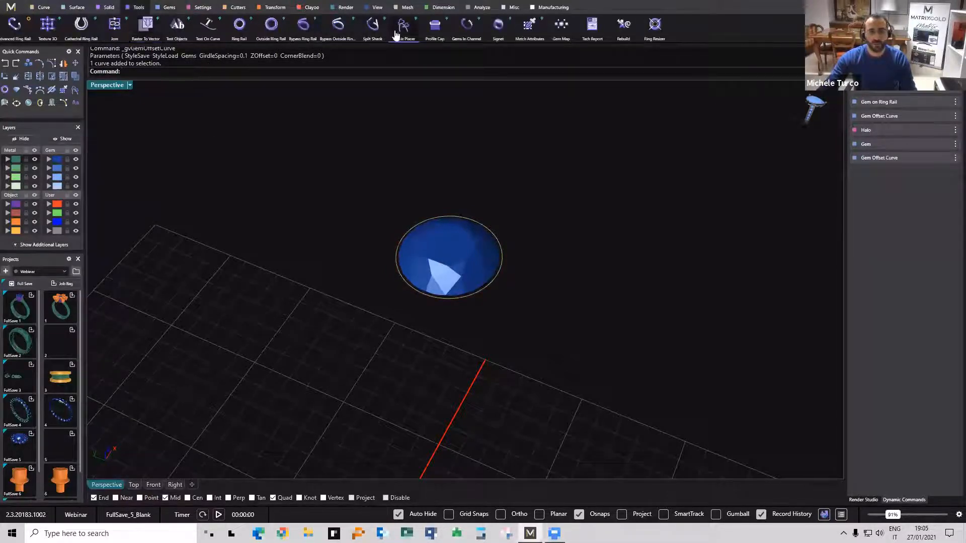
left_click(414, 296)
right_click_drag(312, 288, 348, 246)
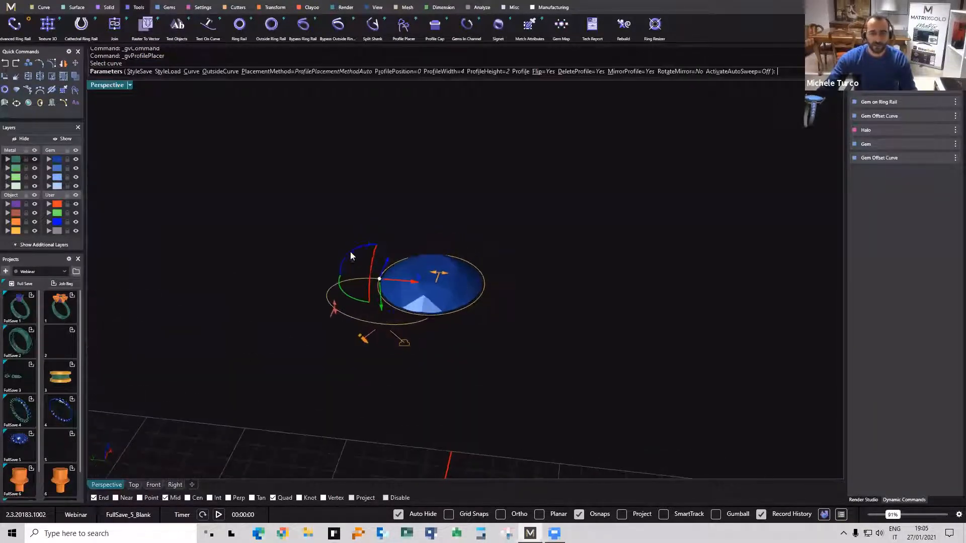
left_click(352, 256)
key("Return")
right_click_drag(379, 288, 545, 261)
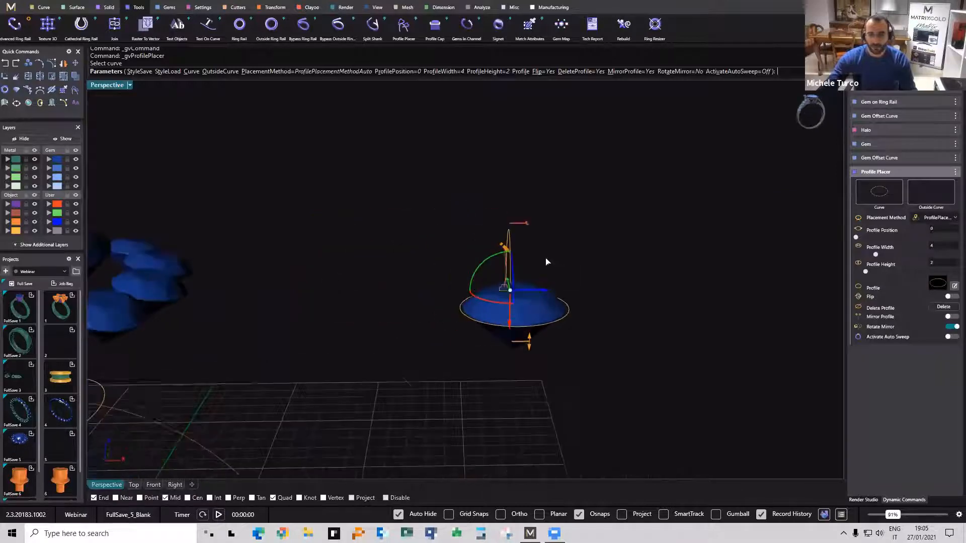
left_click(484, 268)
type("90")
key("Return")
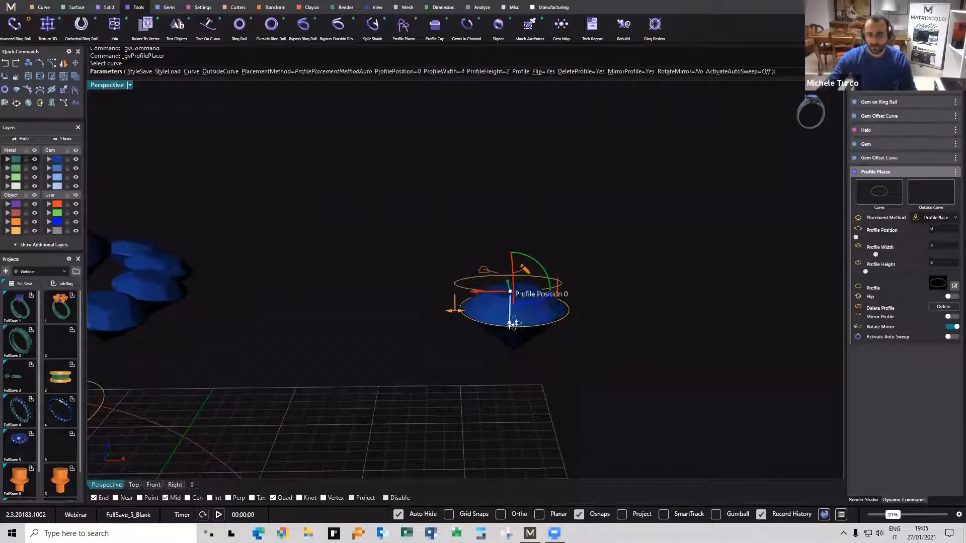
Set the placed profile's width to 1.2 and height to 1.3, and apply it.
right_click_drag(498, 281, 448, 240)
left_click_drag(455, 243, 493, 240)
right_click_drag(477, 190, 395, 196)
left_click_drag(406, 201, 405, 210)
right_click_drag(451, 292, 423, 317)
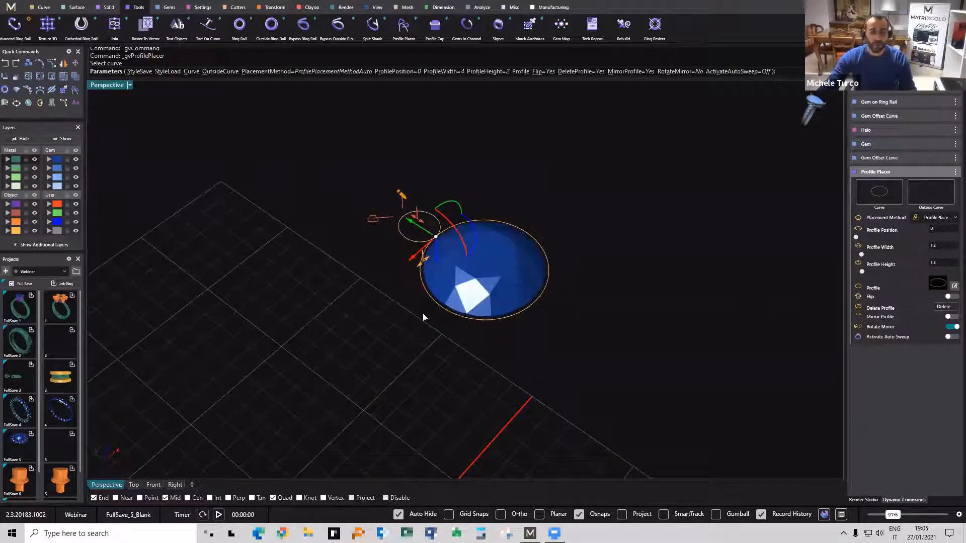
right_click(435, 333)
Examine the round gem, its offset curve and the placed profile together with their linked history operations.
left_click_drag(576, 182, 362, 342)
right_click_drag(392, 343, 417, 356)
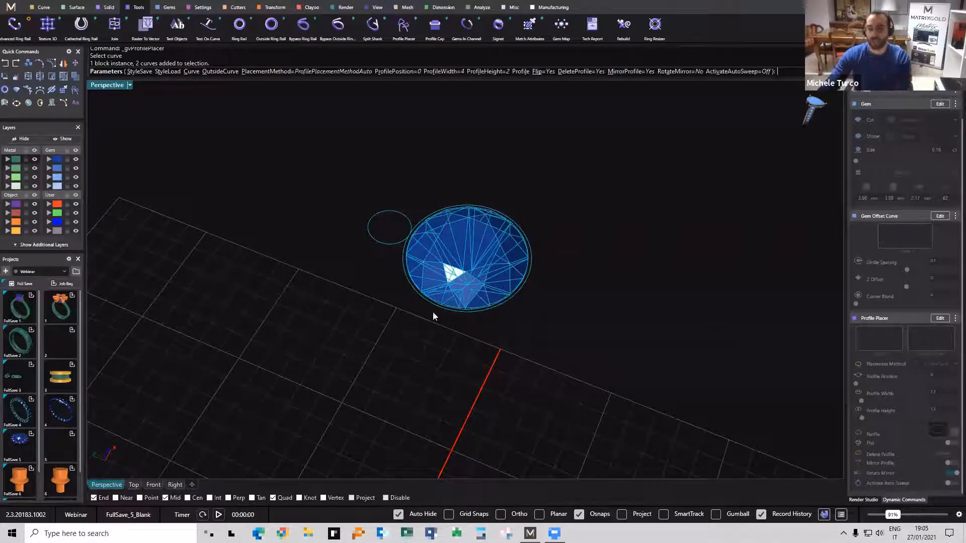
left_click(567, 335)
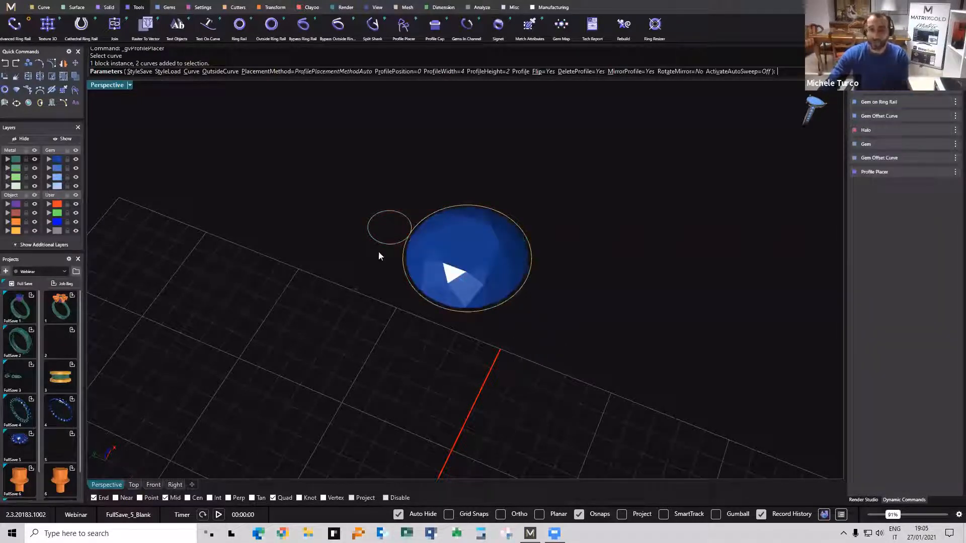
right_click_drag(379, 256, 379, 312)
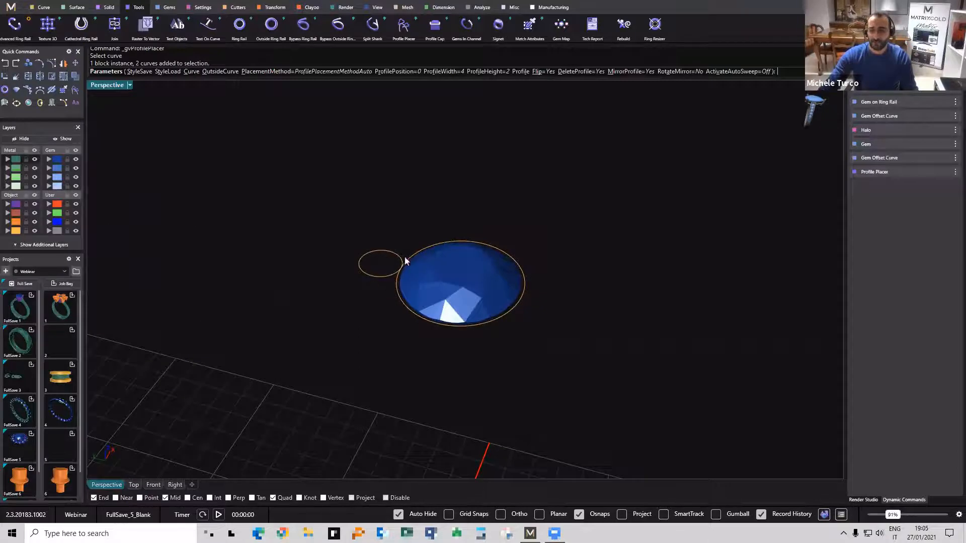
right_click_drag(455, 298, 470, 237, "shift")
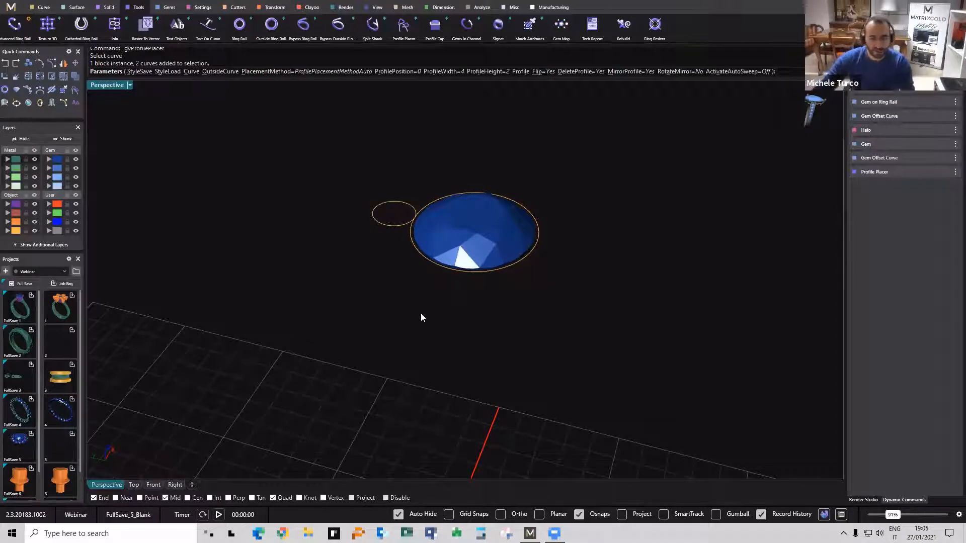
right_click_drag(439, 288, 458, 315)
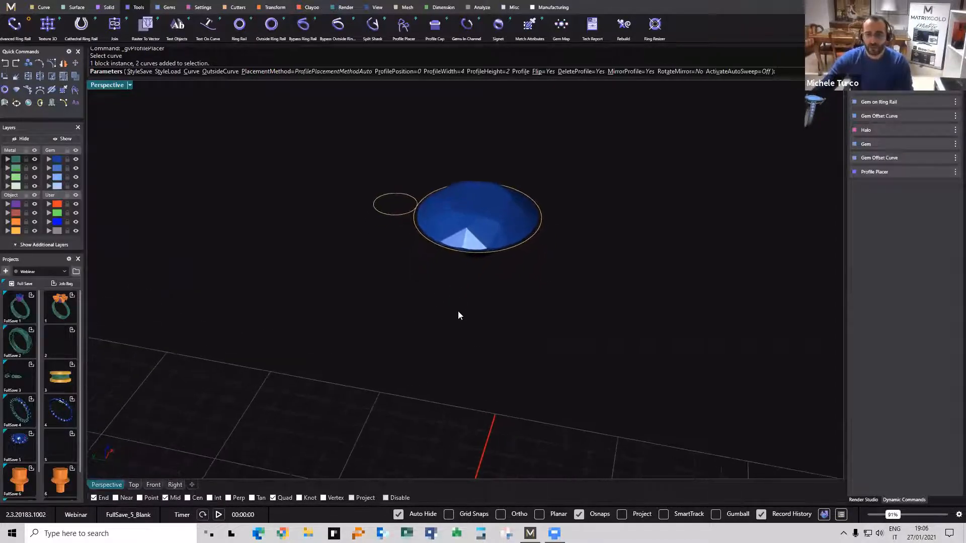
Copy and paste the placed profile with its parameters and move the copy straight down below the gem.
left_click_drag(341, 148, 457, 259)
right_click_drag(437, 252, 448, 266)
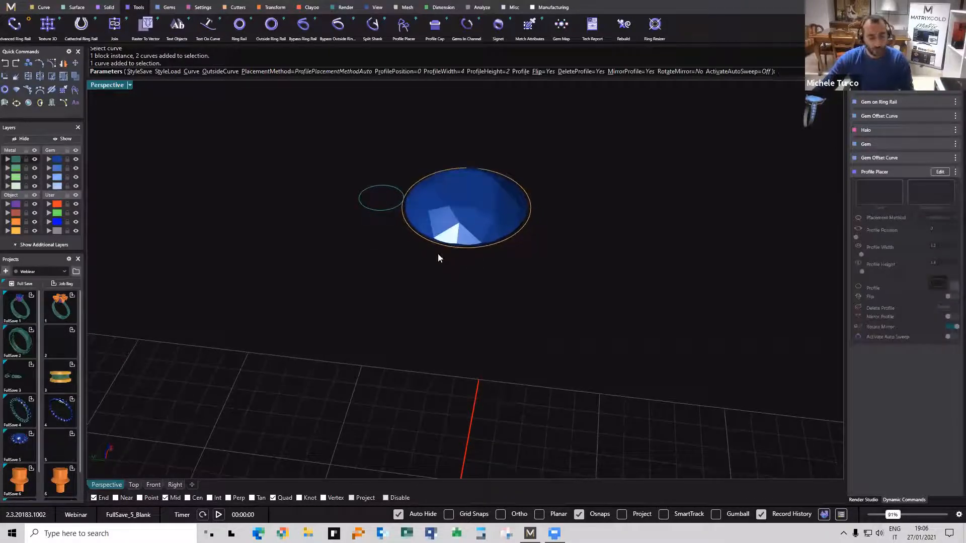
key("Escape")
key("ctrl+v")
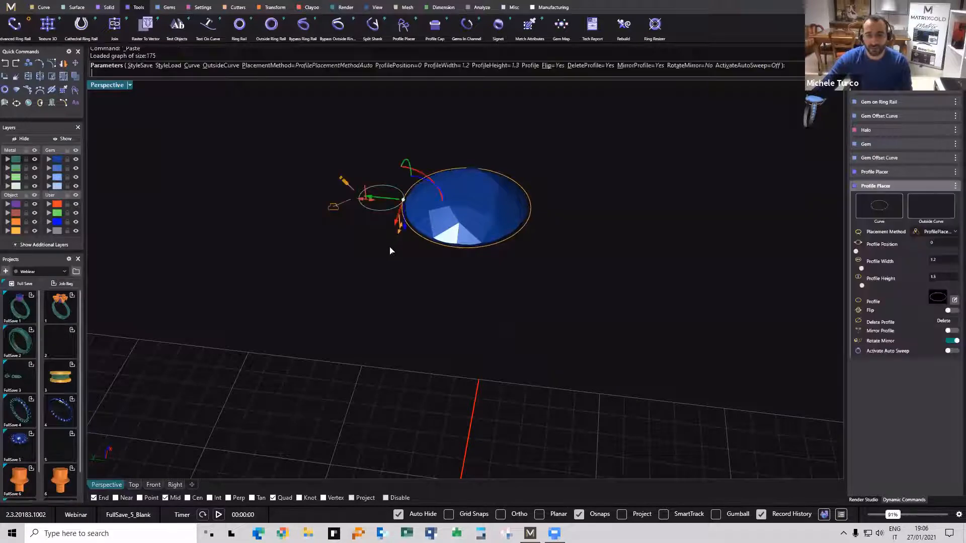
right_click_drag(370, 248, 372, 297)
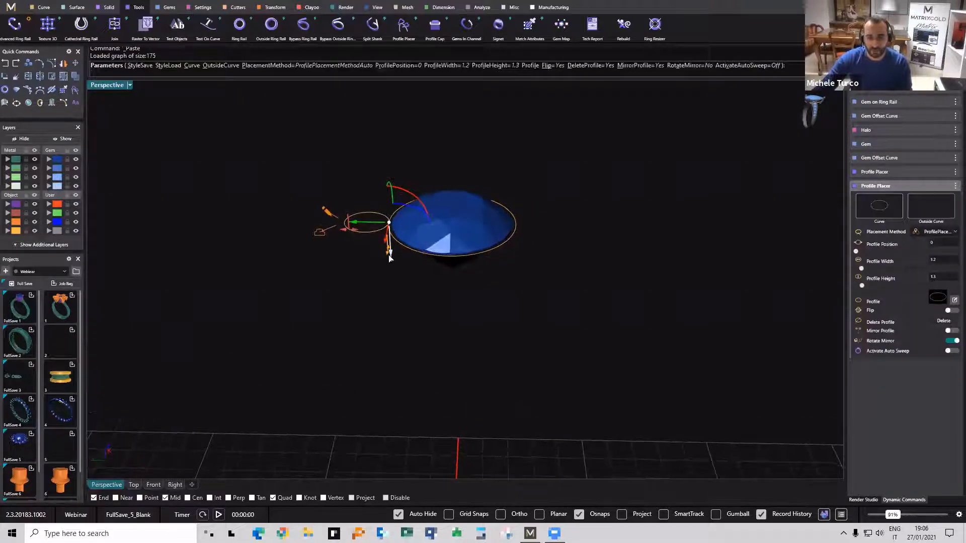
left_click_drag(388, 253, 391, 387)
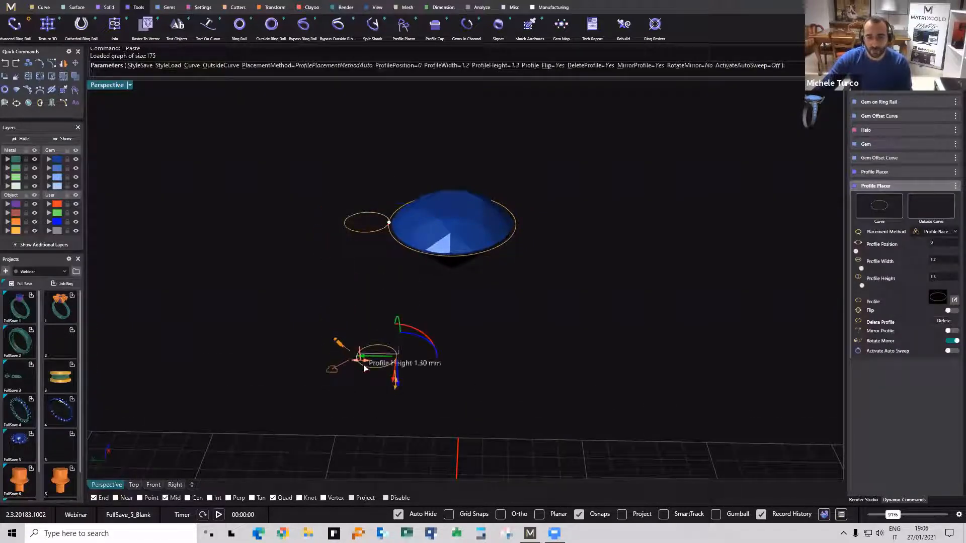
right_click_drag(395, 377, 332, 341)
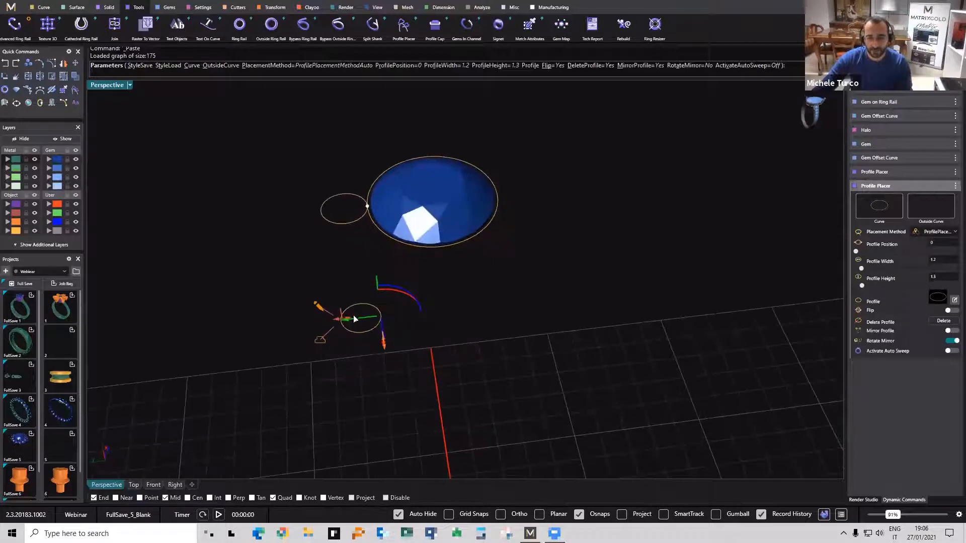
Move the lower profile inward under the round gem and create a Profile Sweep from the upper profile to the lower one.
left_click_drag(355, 322, 406, 330)
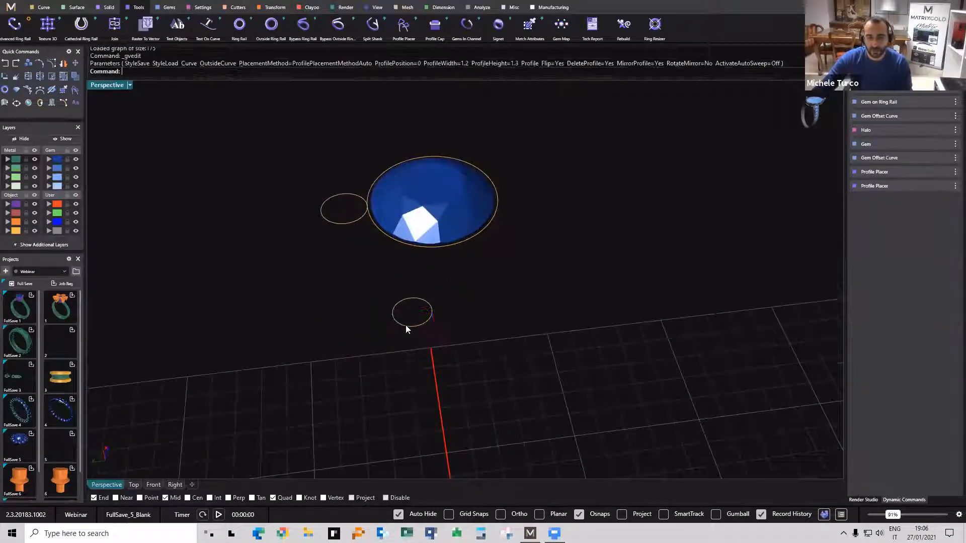
left_click(76, 7)
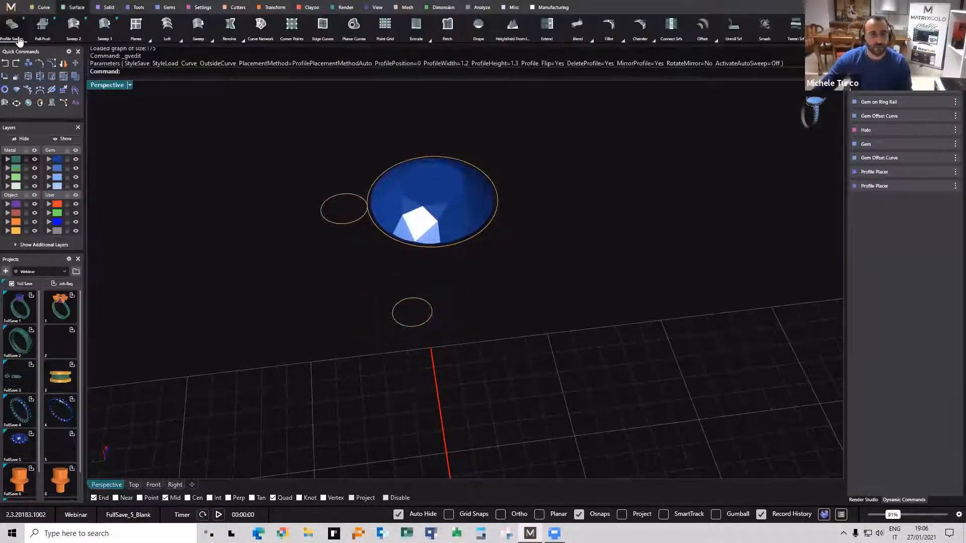
left_click(11, 24)
left_click(345, 224)
left_click(424, 328)
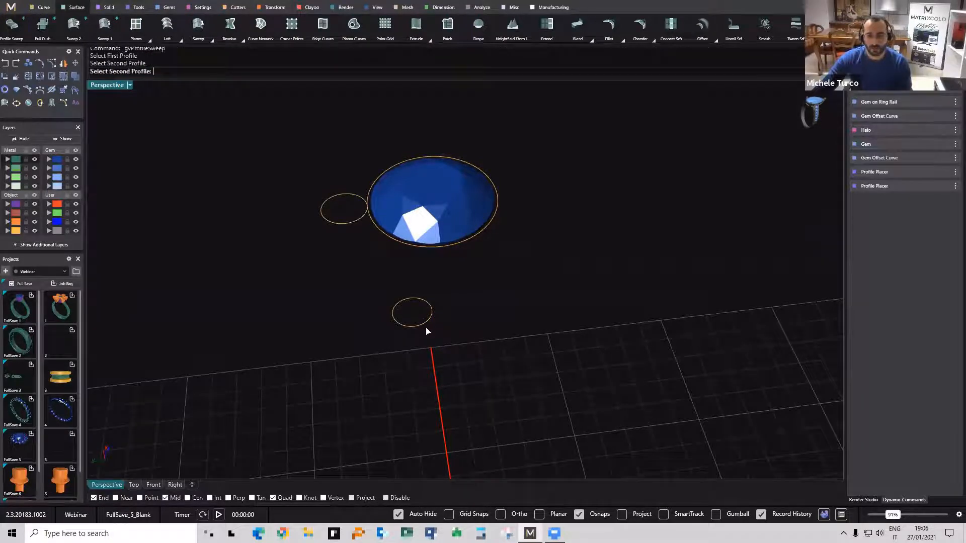
left_click(425, 323)
Turn off the sweep's automatic seam and set its end blend to 1.2.
right_click_drag(449, 349, 430, 297)
left_click_drag(358, 230, 366, 274)
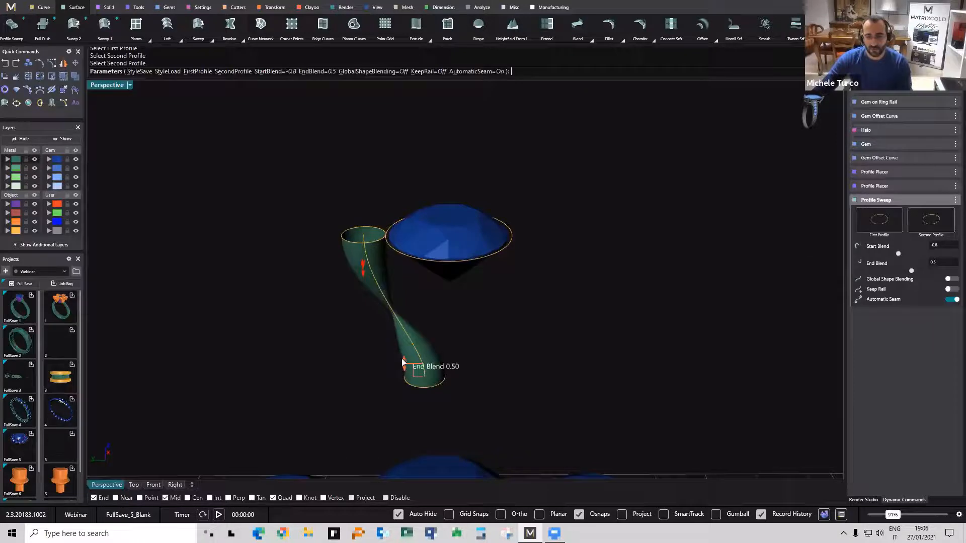
left_click(950, 300)
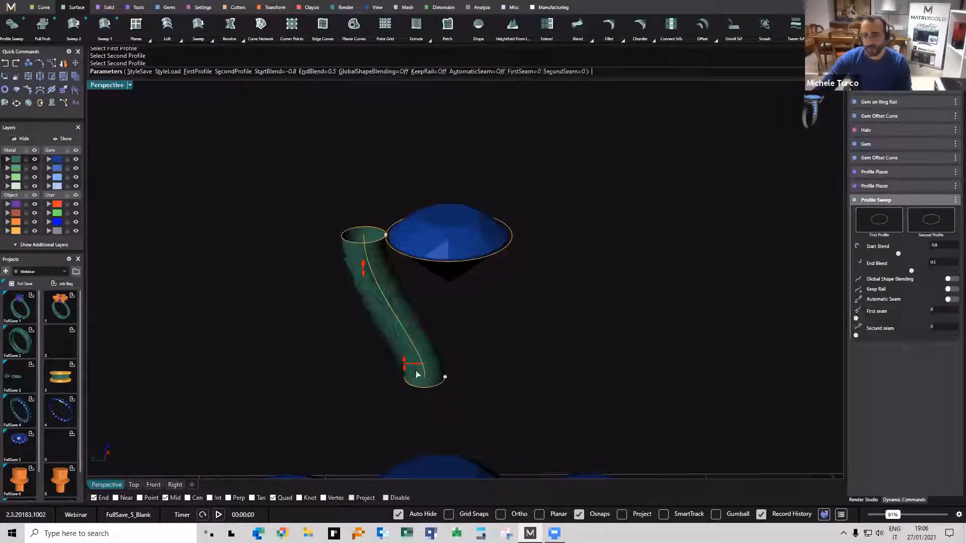
mouse_move(407, 363)
left_mouse_down()
mouse_move(409, 339)
mouse_move(414, 370)
mouse_move(416, 348)
left_mouse_up()
scroll(417, 348, "down", 5)
right_click_drag(416, 347, 458, 284)
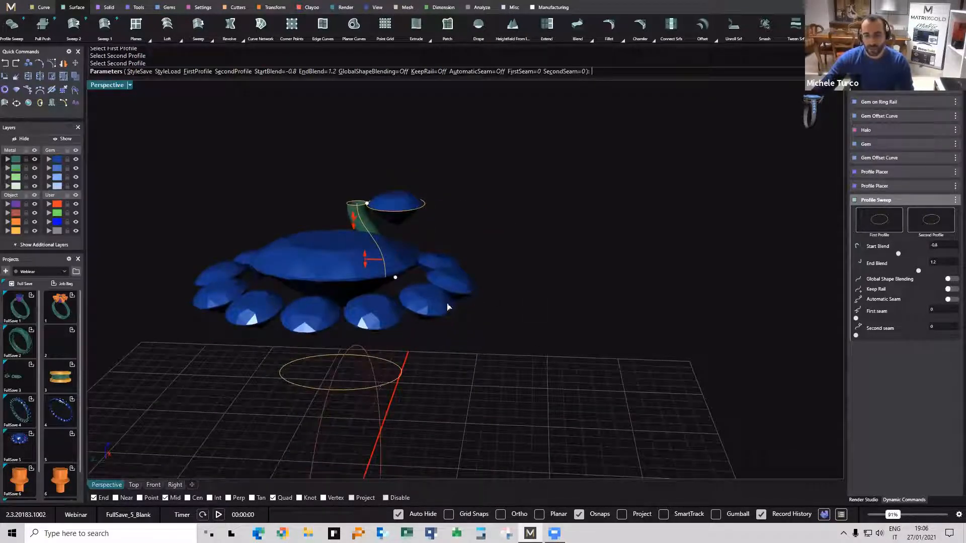
Set the sweep's end blend to 0.9 and apply the sweep.
right_click_drag(437, 290, 354, 264)
left_click_drag(352, 262, 354, 253)
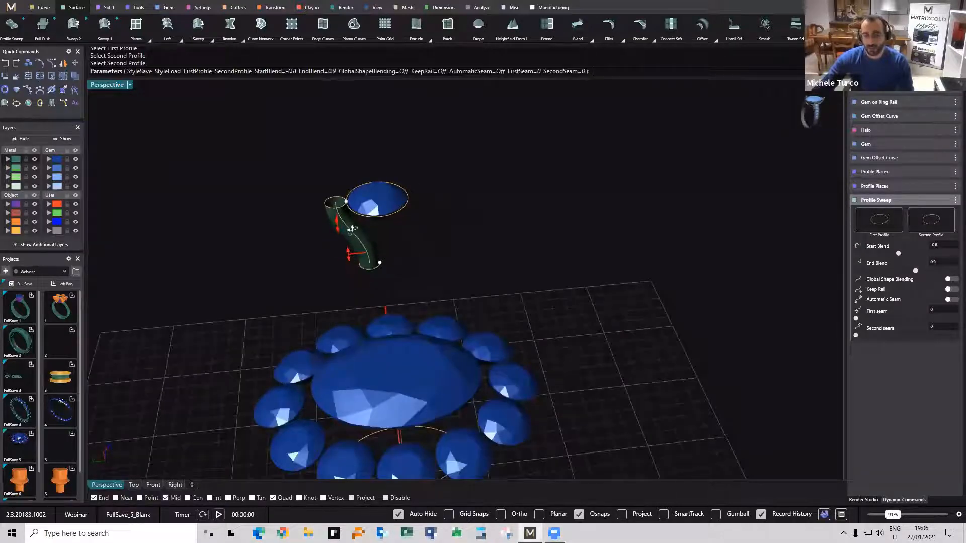
right_click_drag(353, 253, 351, 231)
scroll(350, 231, "up", 7)
right_click_drag(437, 257, 428, 251, "shift")
right_click_drag(530, 298, 500, 283)
right_click(403, 338)
Edit the sweep's lower profile placement, rotate the profile slightly and apply the change.
left_click(395, 301)
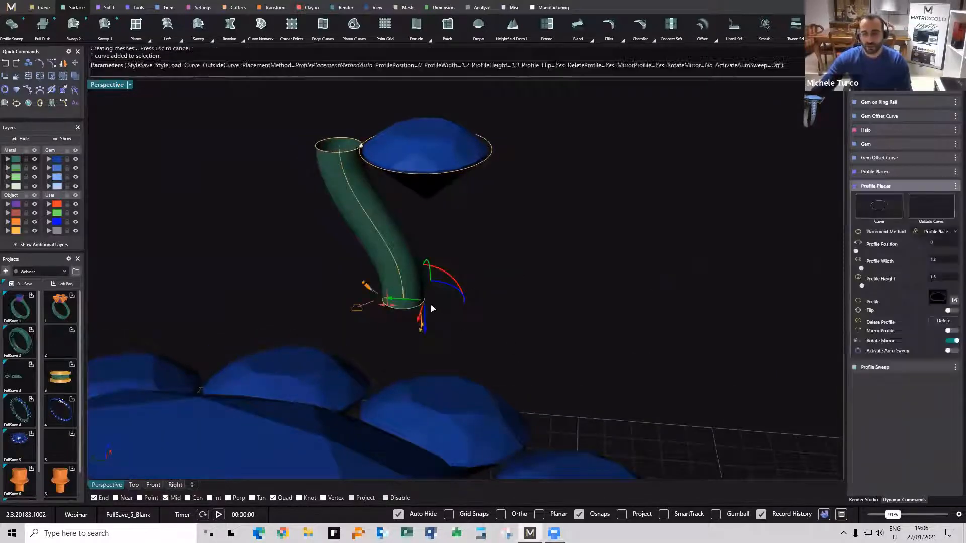
mouse_move(458, 285)
left_mouse_down()
mouse_move(468, 311)
mouse_move(478, 289)
mouse_move(492, 302)
mouse_move(437, 268)
mouse_move(463, 282)
left_mouse_up()
right_click(465, 288)
Close both ends of the sweep with Profile Cap, using a 0.3 mm dome on top and a downward dome at the bottom.
left_click_drag(231, 129, 411, 191)
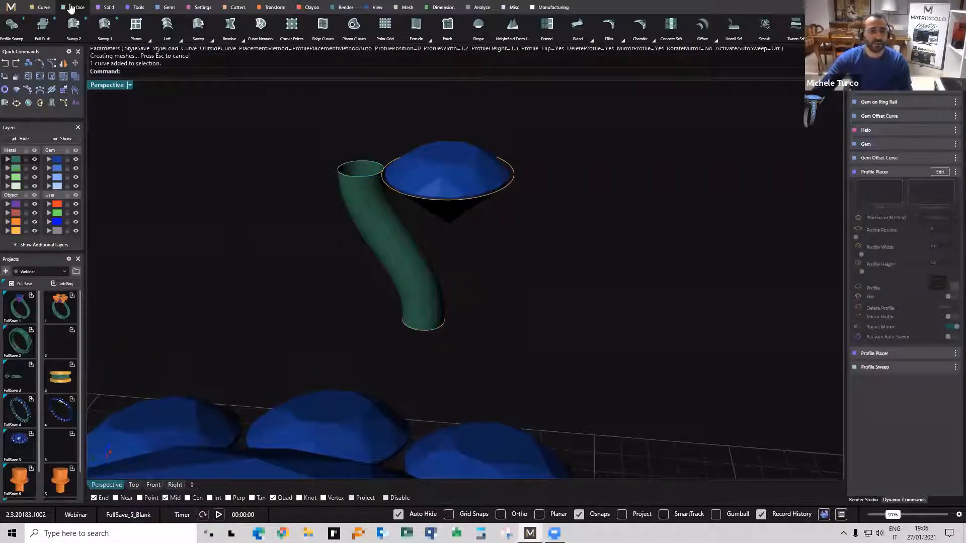
left_click(136, 7)
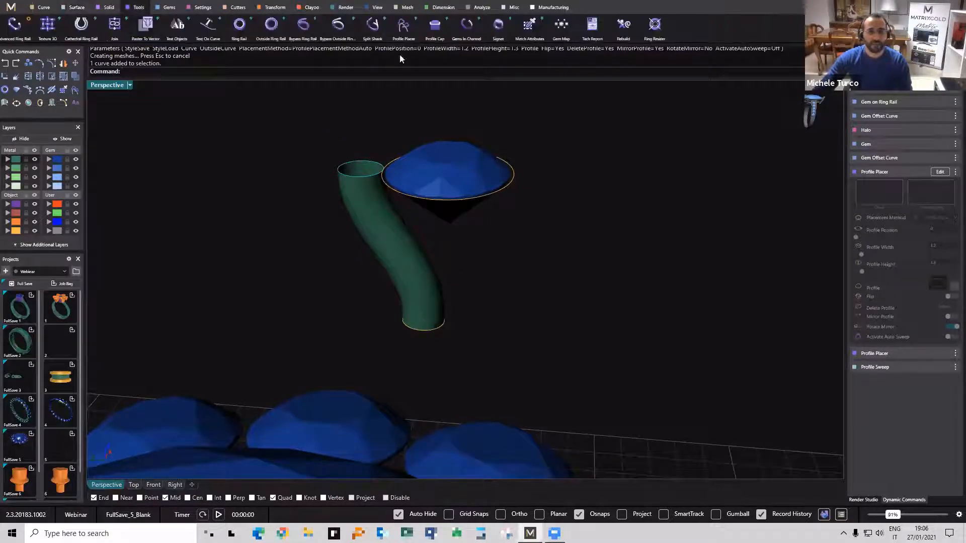
left_click(442, 40)
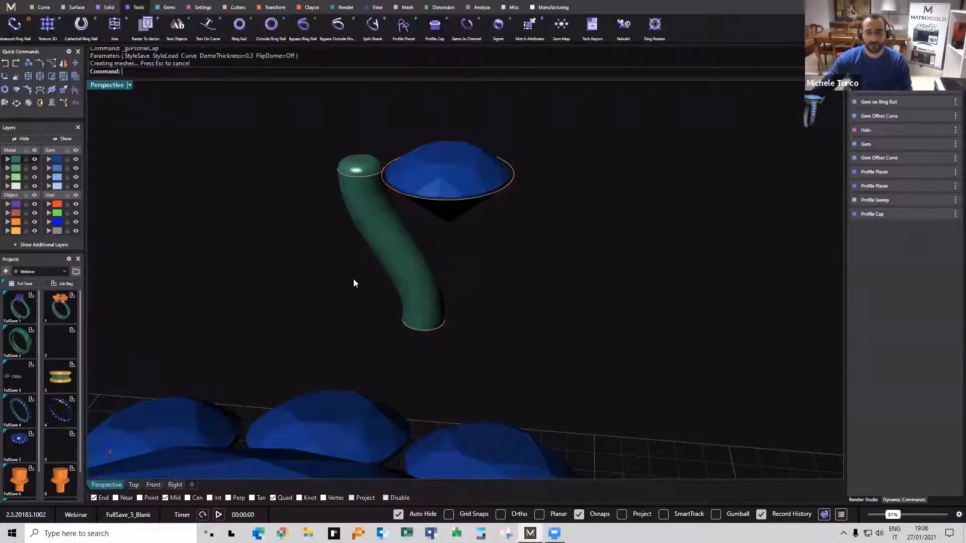
right_click(490, 357)
left_click_drag(423, 318, 423, 339)
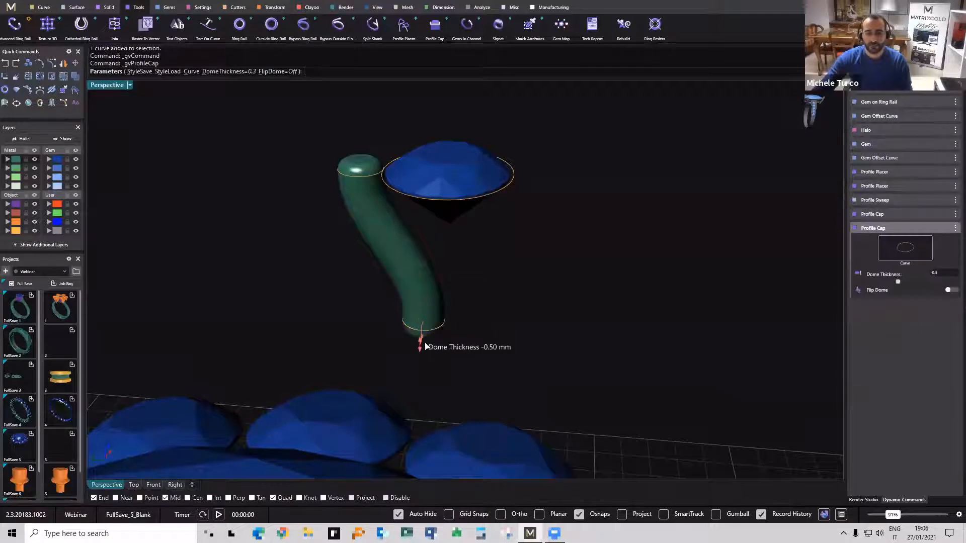
right_click(423, 337)
Join the swept surface and its two end caps into one prong.
left_click(424, 337)
left_click(351, 216, "shift")
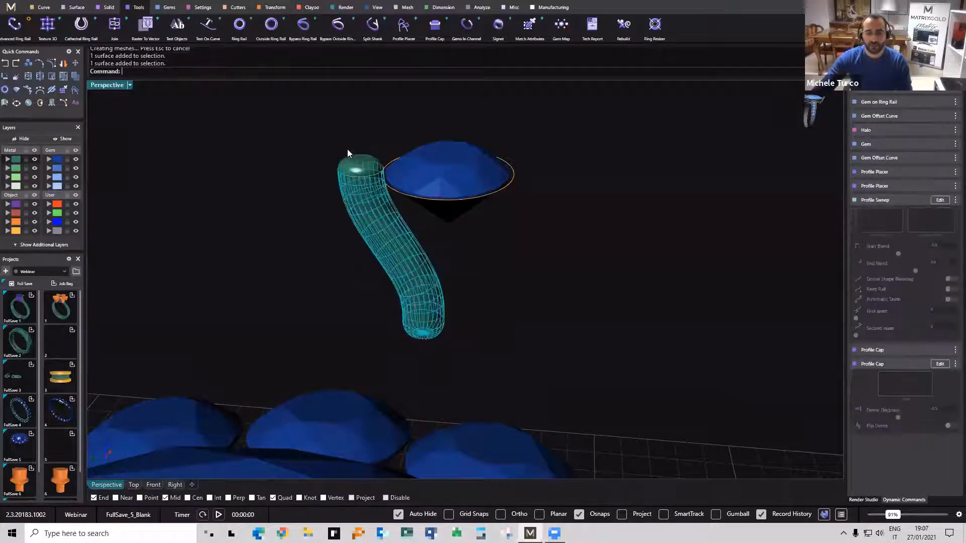
left_click(114, 24)
key("Return")
mouse_move(462, 222)
right_mouse_down()
mouse_move(452, 245)
mouse_move(475, 229)
right_mouse_up()
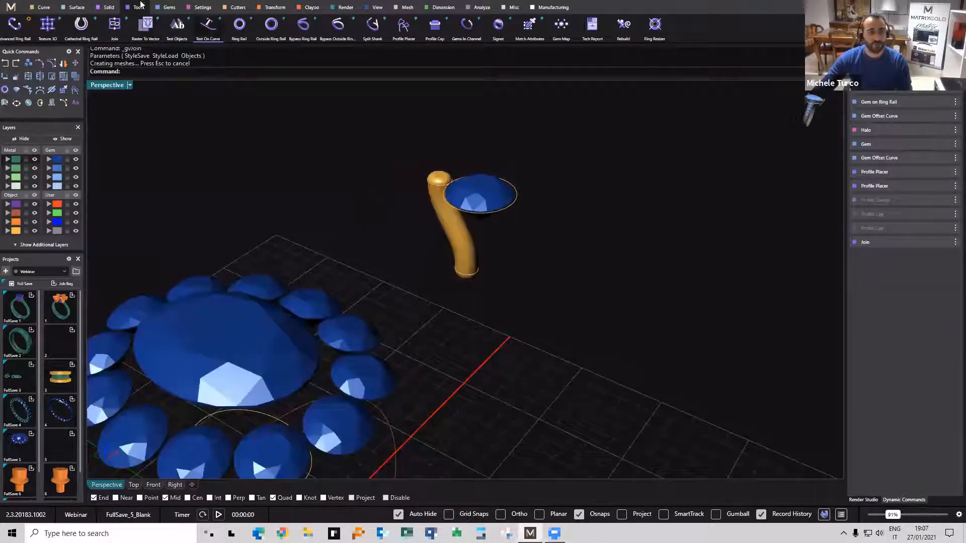
Use Orient to Gem with the round gem as base to copy the joined prong onto the halo gems, and apply it.
left_click(167, 7)
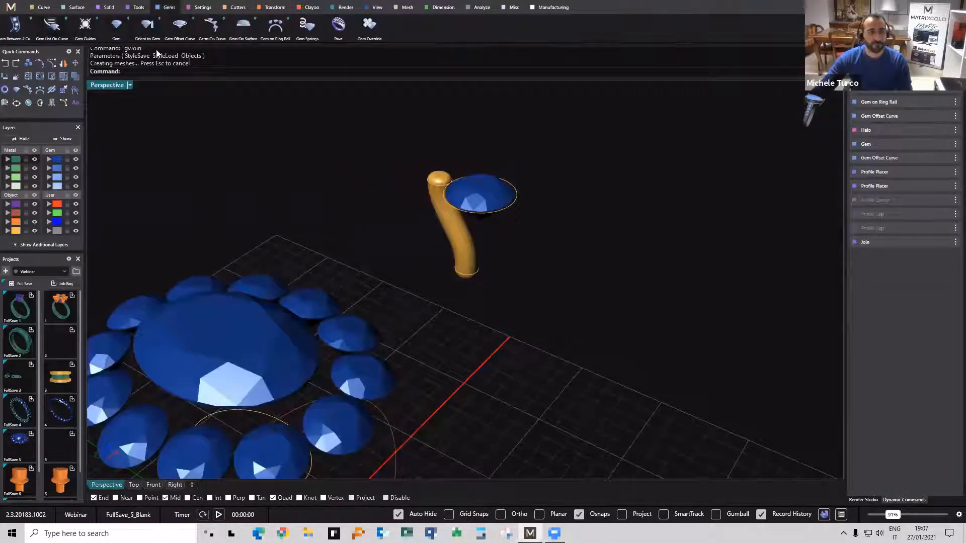
left_click(147, 26)
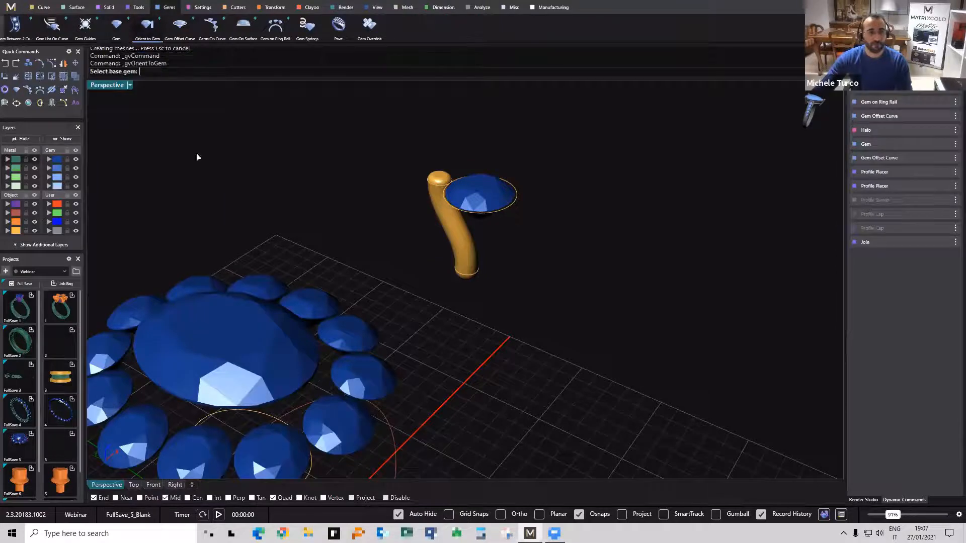
left_click(496, 195)
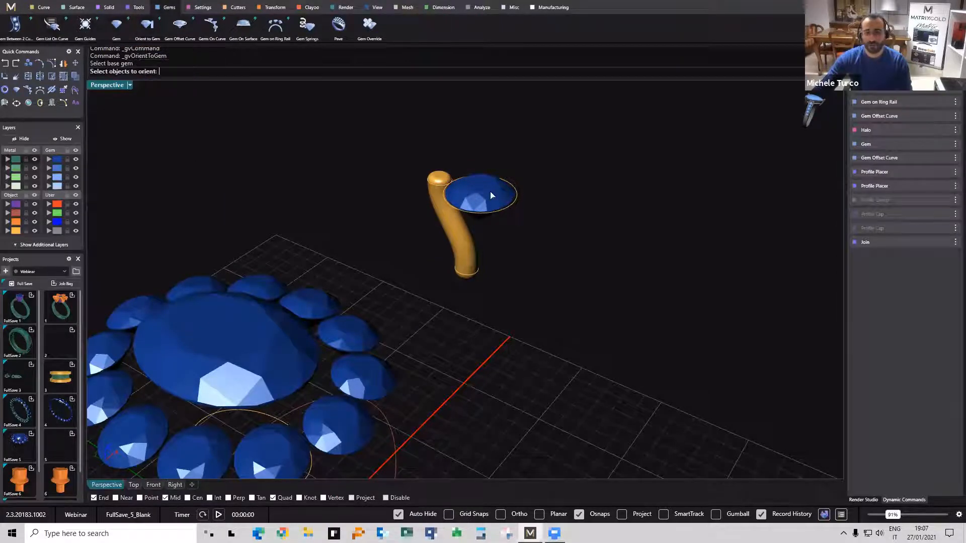
left_click(447, 229)
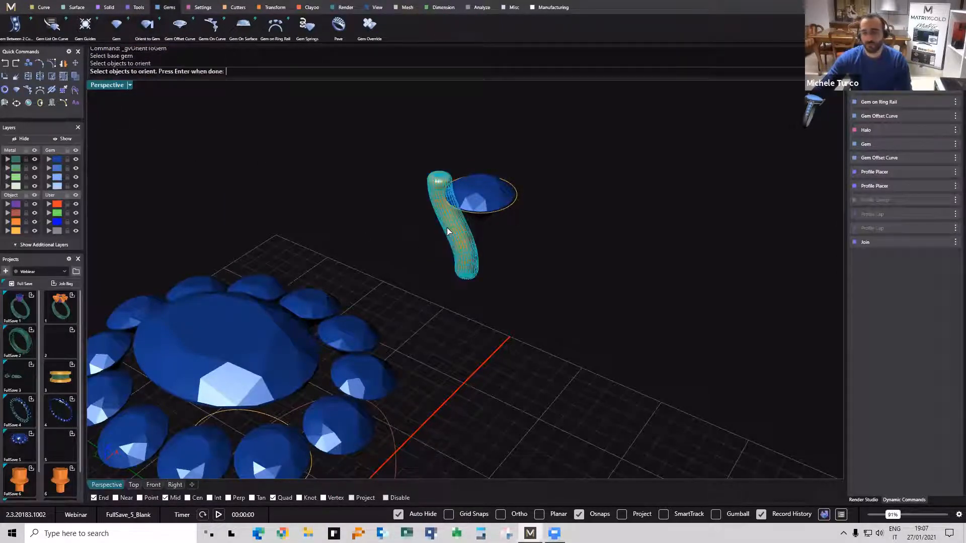
right_click(475, 297)
right_click_drag(330, 272, 373, 204, "shift")
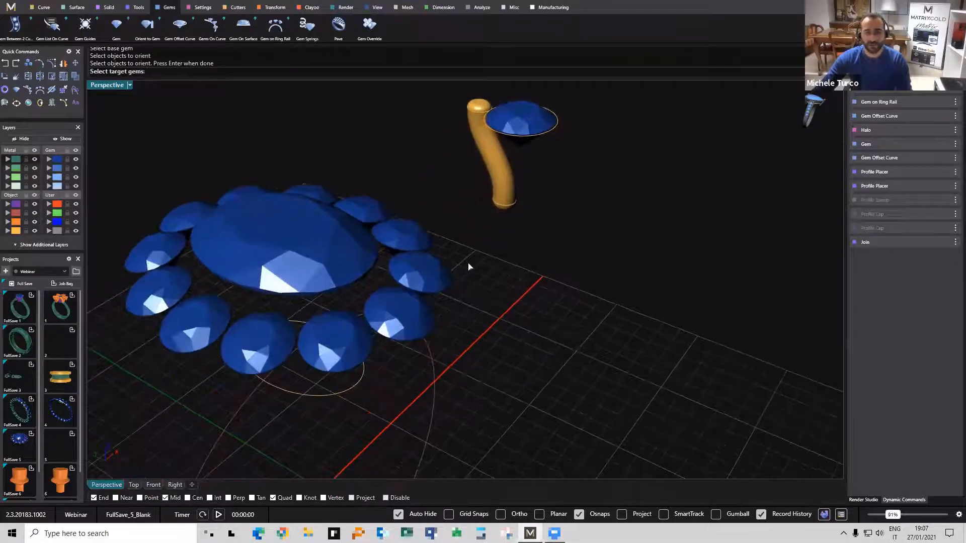
right_click(470, 266)
mouse_move(492, 283)
right_mouse_down()
mouse_move(483, 222)
mouse_move(490, 268)
right_mouse_up()
right_click(591, 302)
Edit the prong's lower profile placement, moving it further down and inward beneath the round gem to lengthen the prong.
right_click_drag(591, 301, 491, 217)
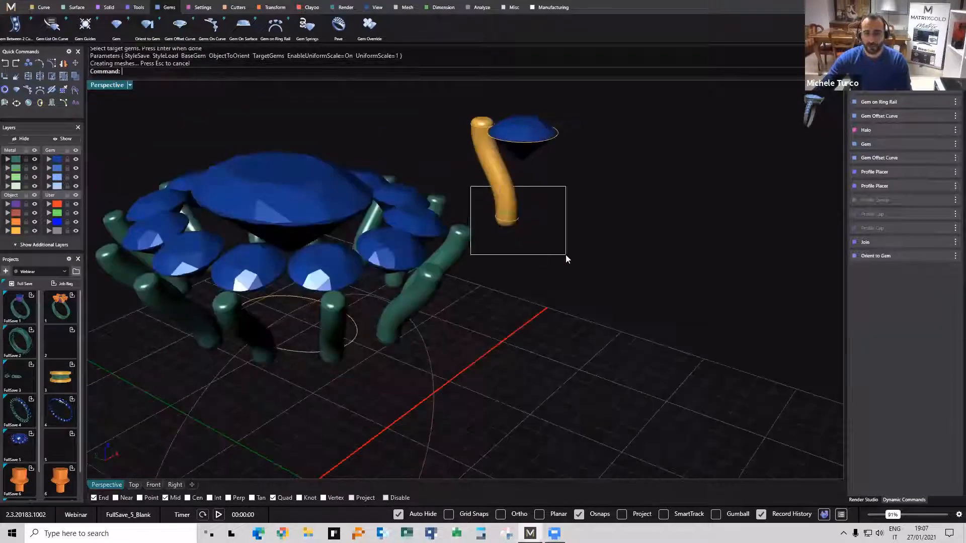
left_click_drag(566, 254, 507, 285)
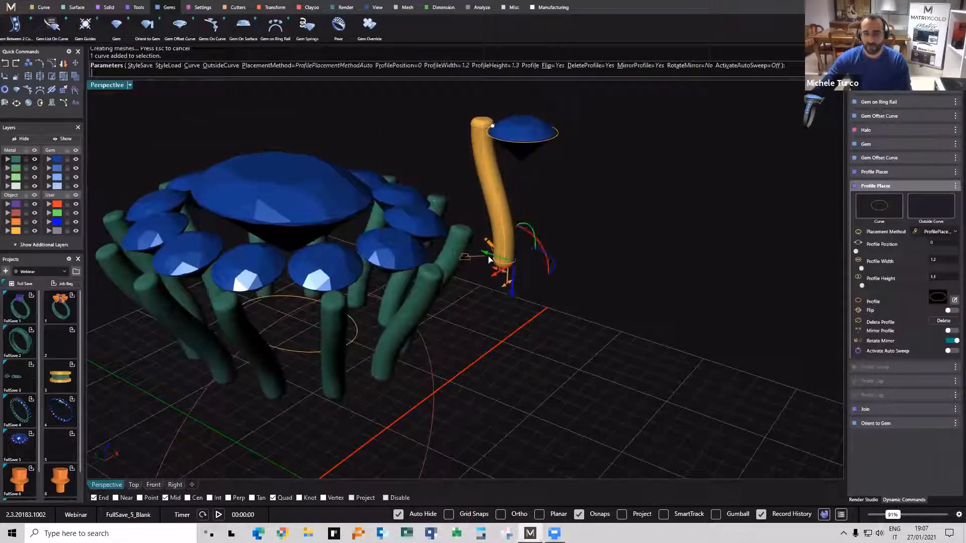
left_click_drag(487, 254, 524, 279)
right_click_drag(461, 247, 432, 286)
right_click_drag(534, 175, 575, 284)
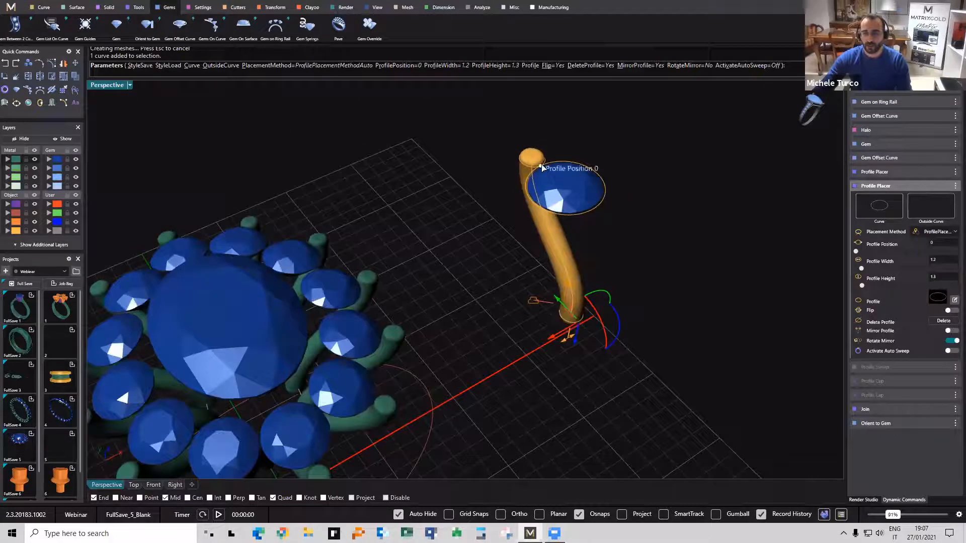
Edit the prong's upper profile placement and replace its shape with triangular profile 11 from the Shank library.
left_click_drag(488, 134, 596, 210)
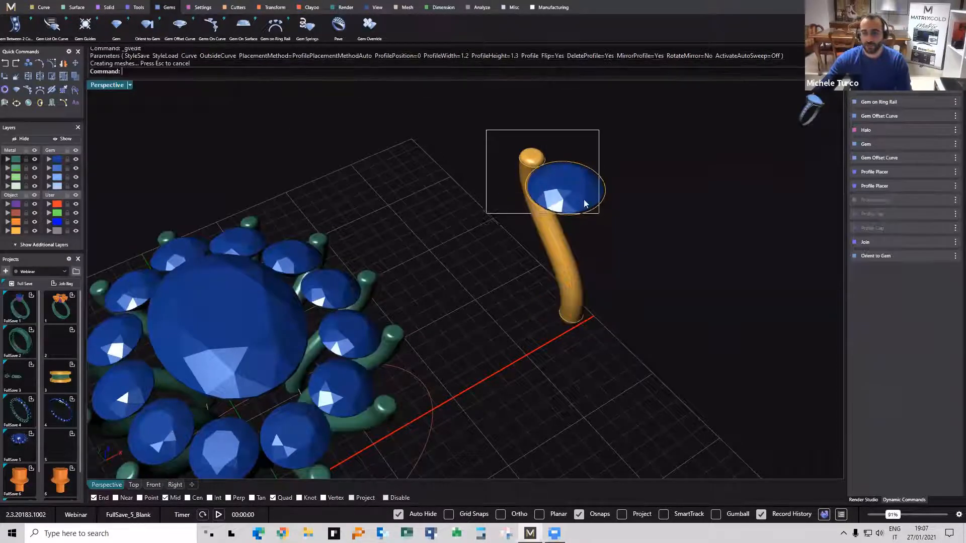
right_click_drag(553, 207, 534, 276, "shift")
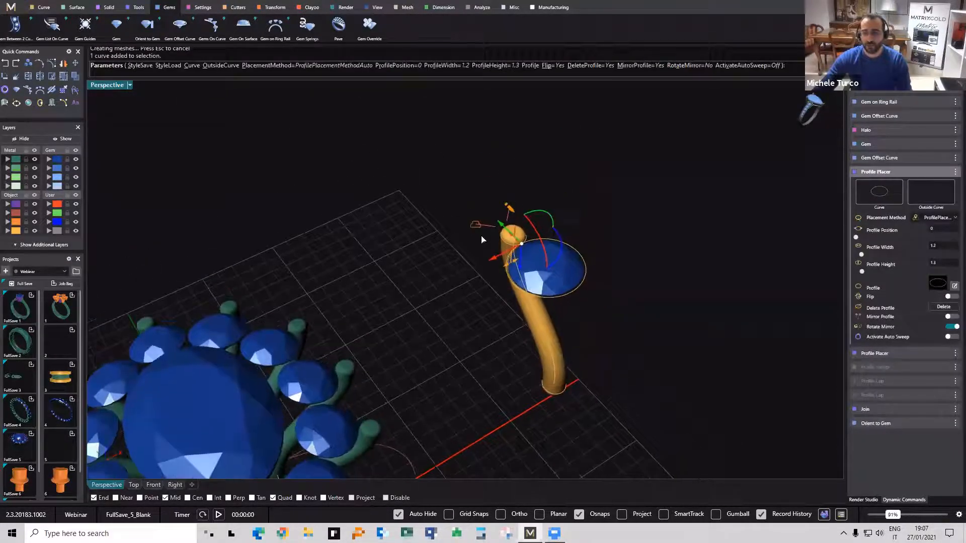
scroll(484, 240, "up", 3)
left_click(474, 230)
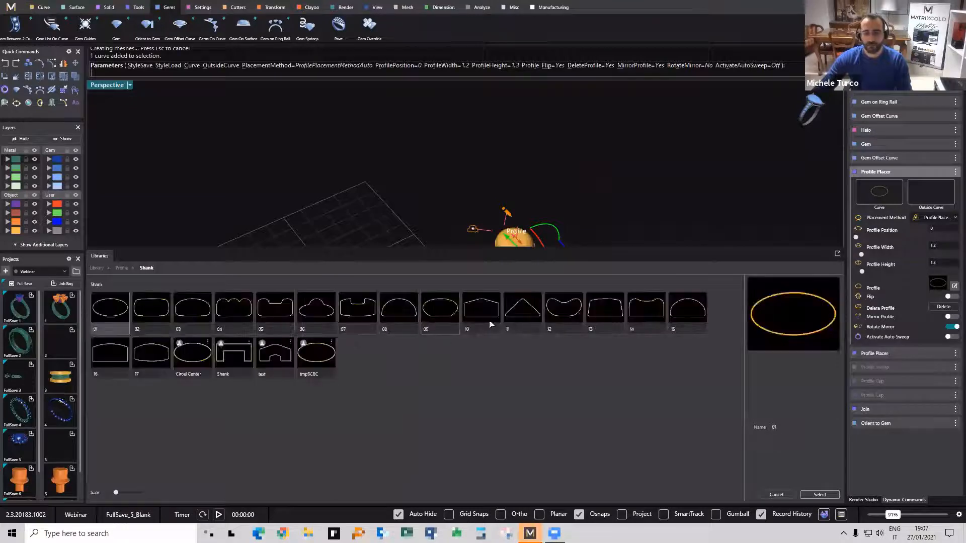
left_click(522, 306)
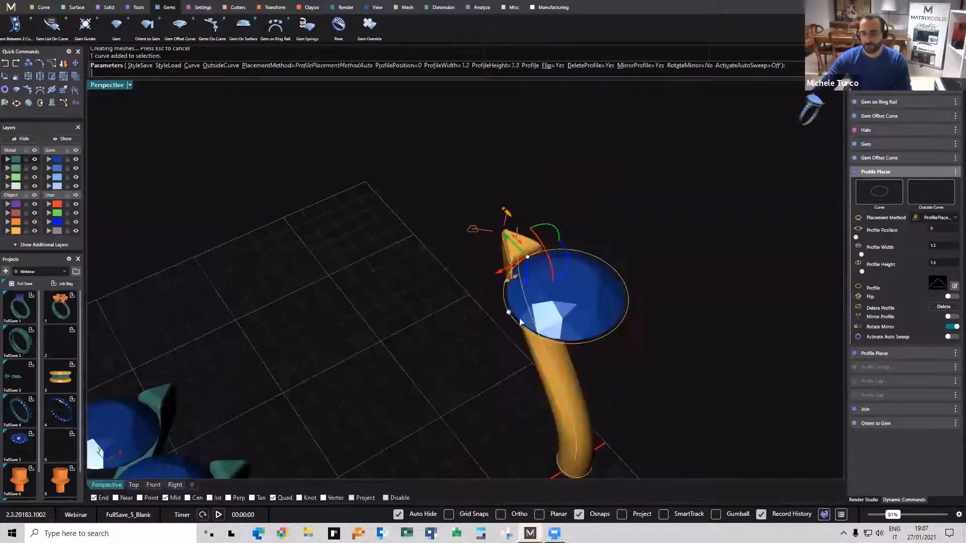
right_click_drag(507, 310, 463, 302)
scroll(430, 325, "down", 4)
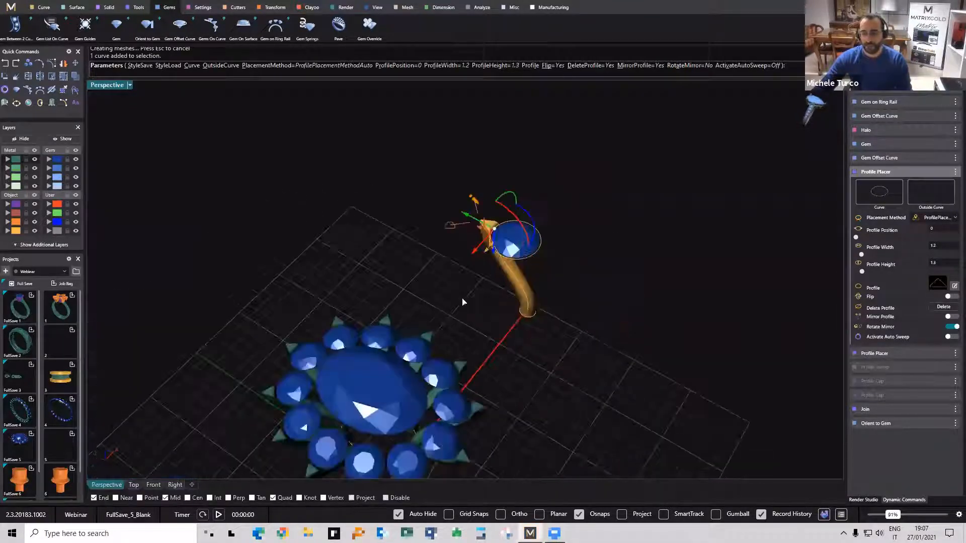
Widen the triangular upper profile to 1.6 mm and apply the change.
scroll(509, 265, "up", 10)
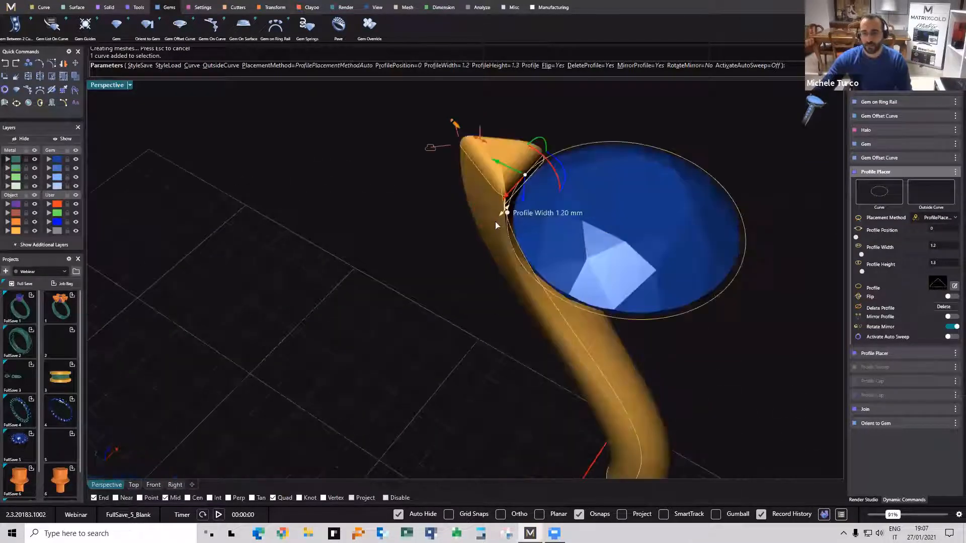
left_click_drag(496, 225, 516, 308)
right_click_drag(516, 308, 557, 312)
right_click(557, 313)
Examine the updated joined prong with its triangular top beside the round gem.
right_click_drag(698, 265, 452, 193)
left_click(448, 168)
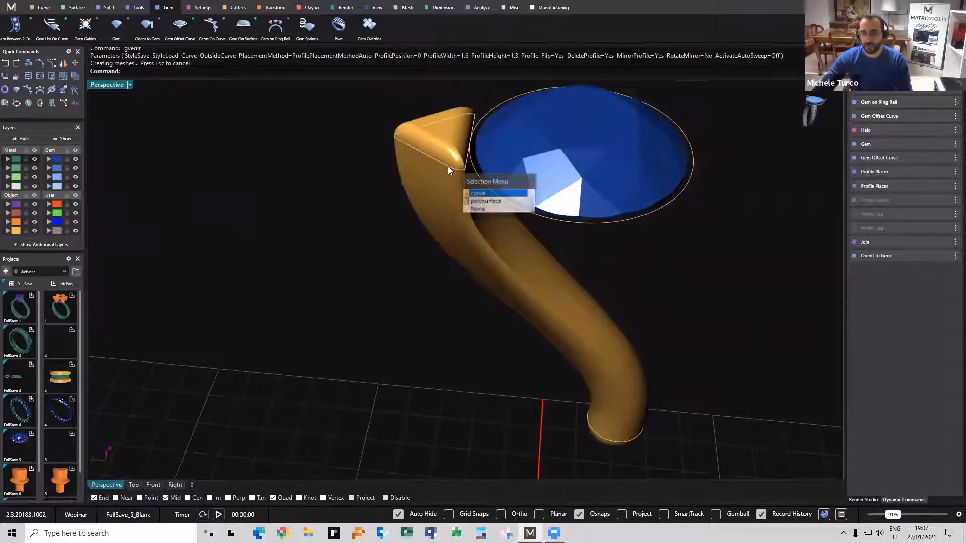
left_click(434, 202)
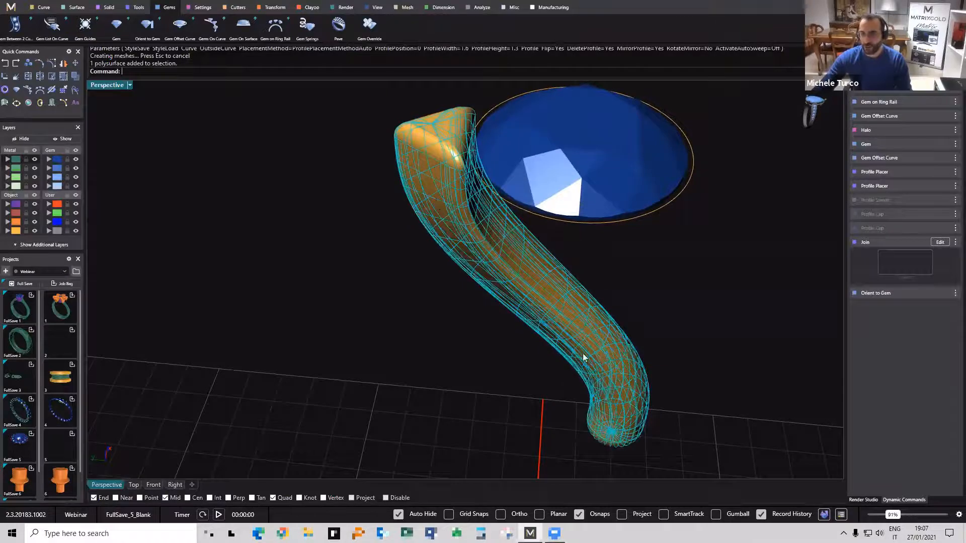
right_click_drag(618, 450, 562, 379)
scroll(553, 282, "down", 8)
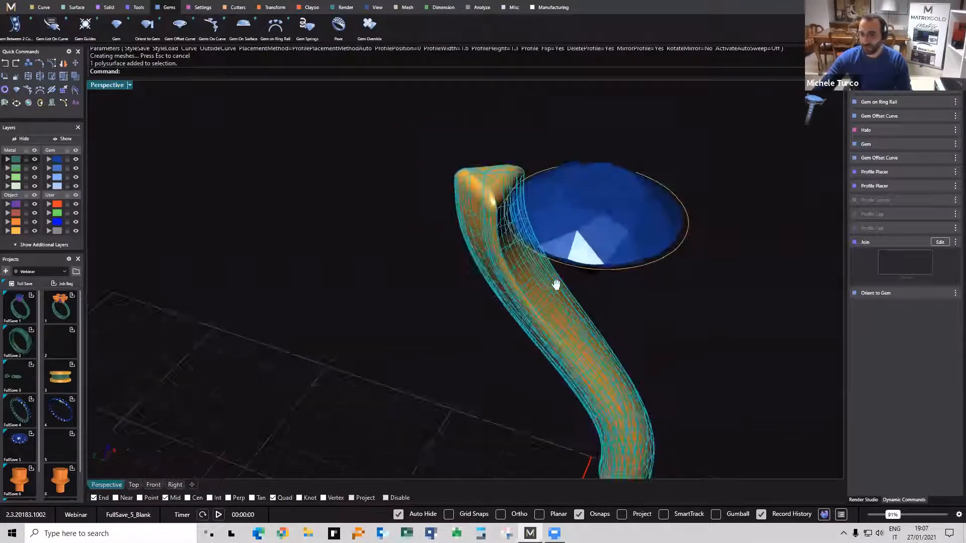
left_click(648, 277)
scroll(498, 204, "up", 5)
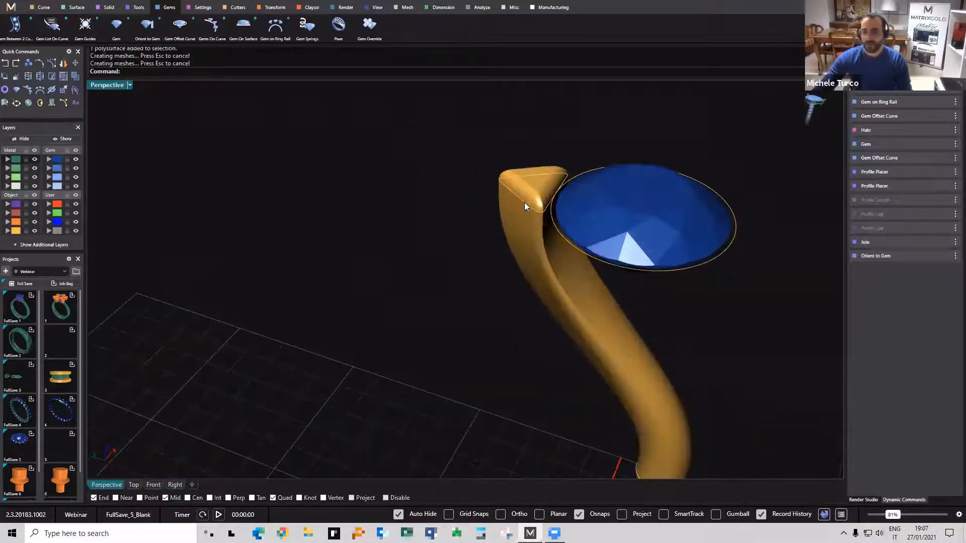
Edit the prong's profile sweep and raise its end blend to 1.5 near the lower profile.
left_click(524, 202)
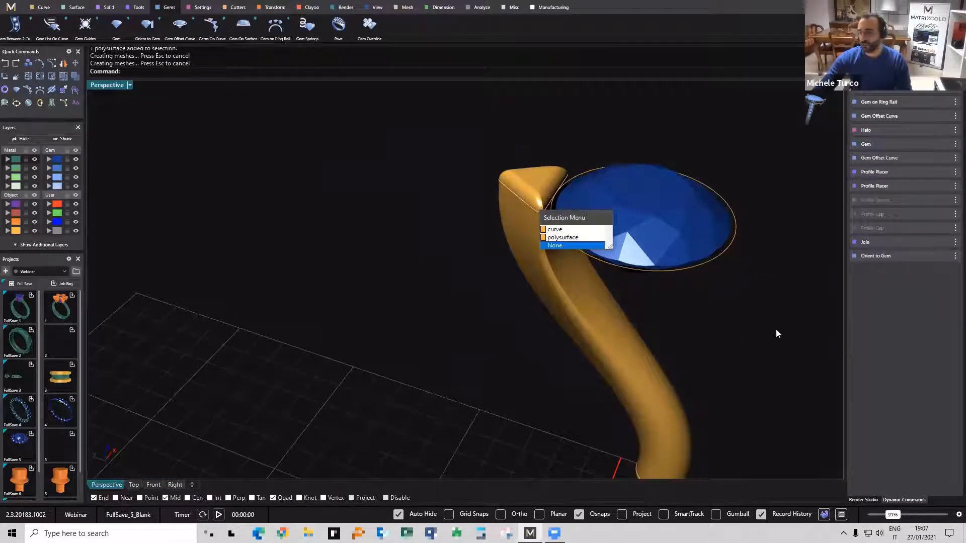
key("Escape")
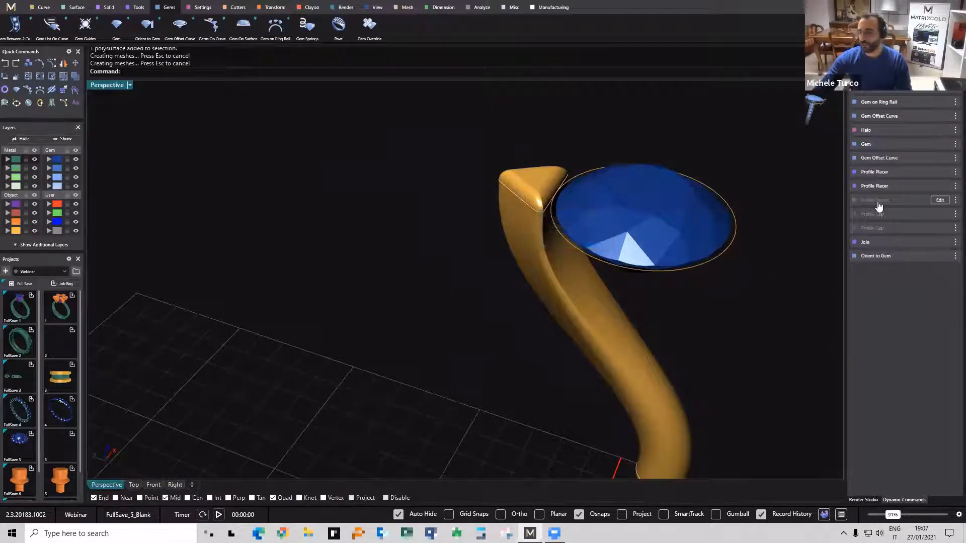
left_click(940, 201)
scroll(657, 259, "up", 3)
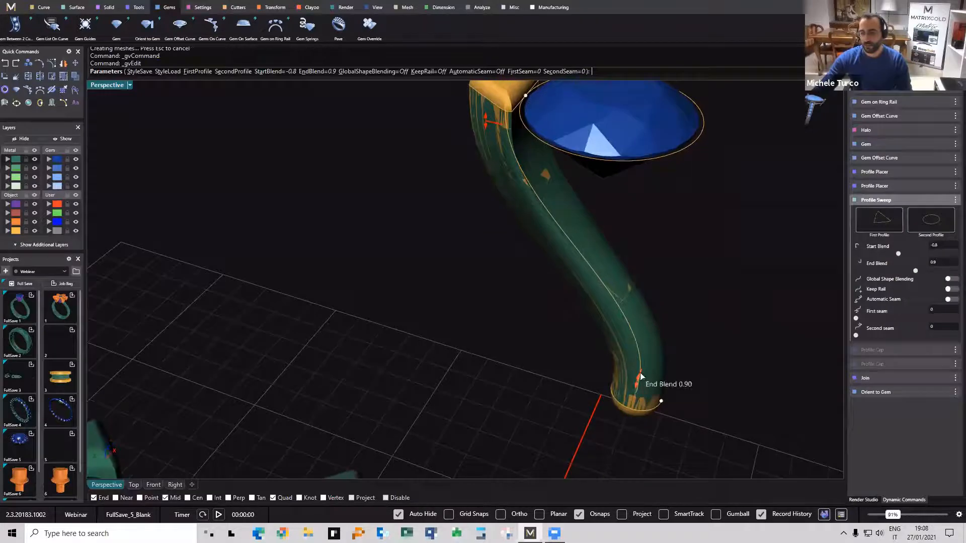
left_click_drag(640, 376, 647, 380)
scroll(512, 264, "down", 4)
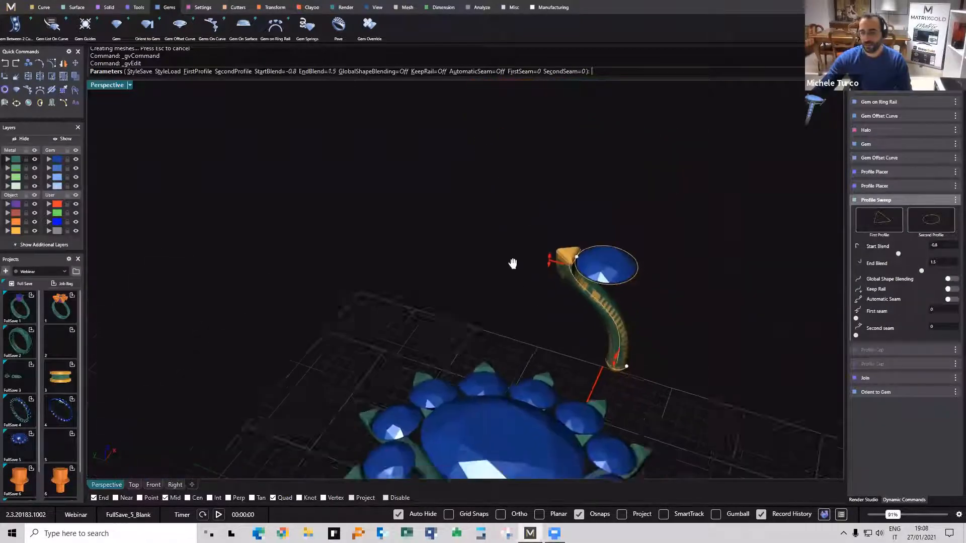
scroll(512, 264, "down", 3)
right_click_drag(488, 253, 507, 236)
right_click_drag(510, 272, 534, 308, "shift")
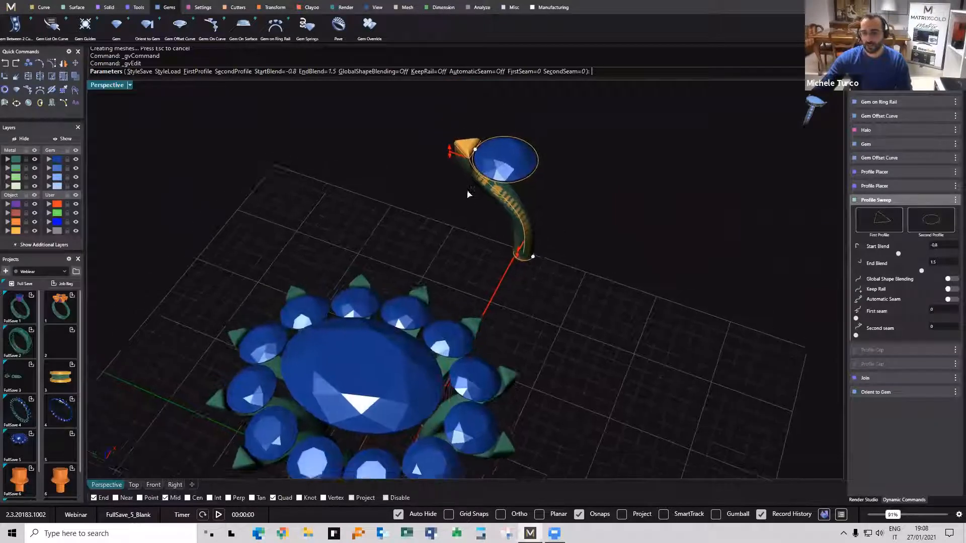
Move the prong sweep's second seam to about 0.71 at the lower profile and apply the change.
scroll(470, 194, "up", 5)
left_click_drag(599, 348, 579, 348)
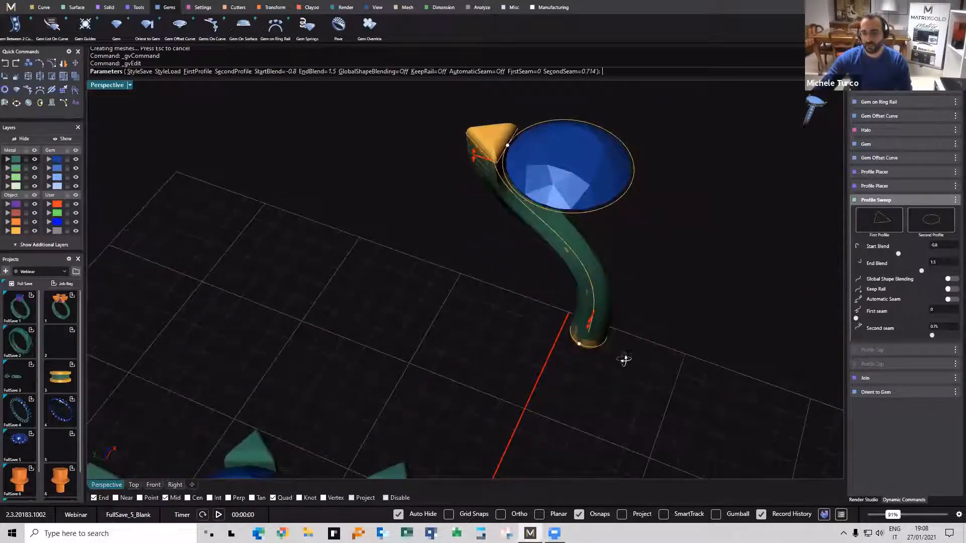
right_click_drag(625, 360, 424, 294)
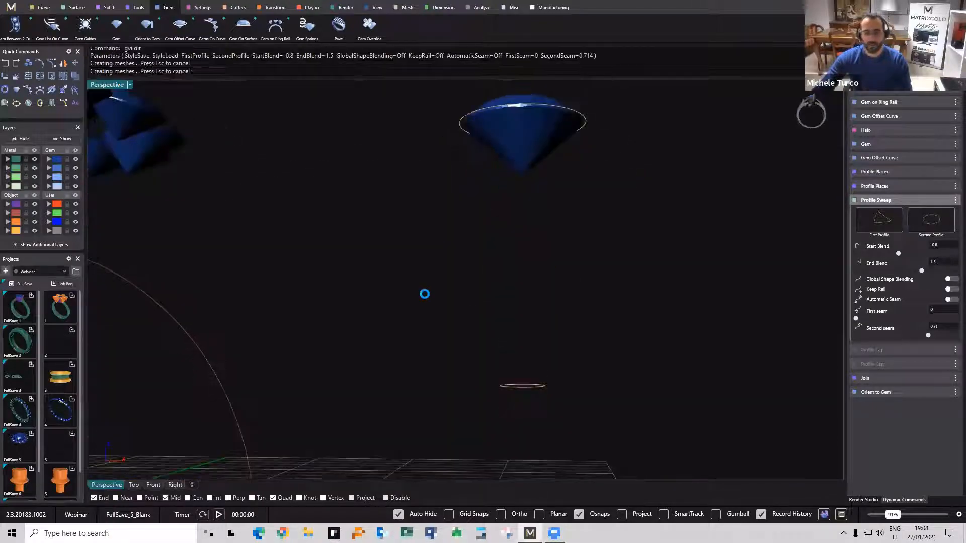
scroll(425, 293, "down", 2)
right_click_drag(342, 302, 554, 221, "shift")
right_click_drag(579, 272, 368, 300)
left_click(590, 311)
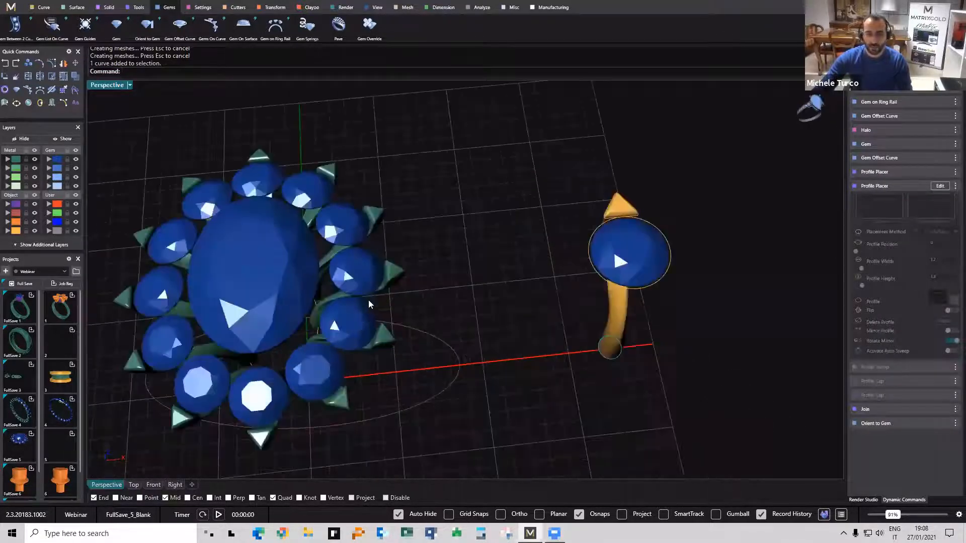
scroll(368, 300, "up", 3)
right_click_drag(617, 361, 534, 136)
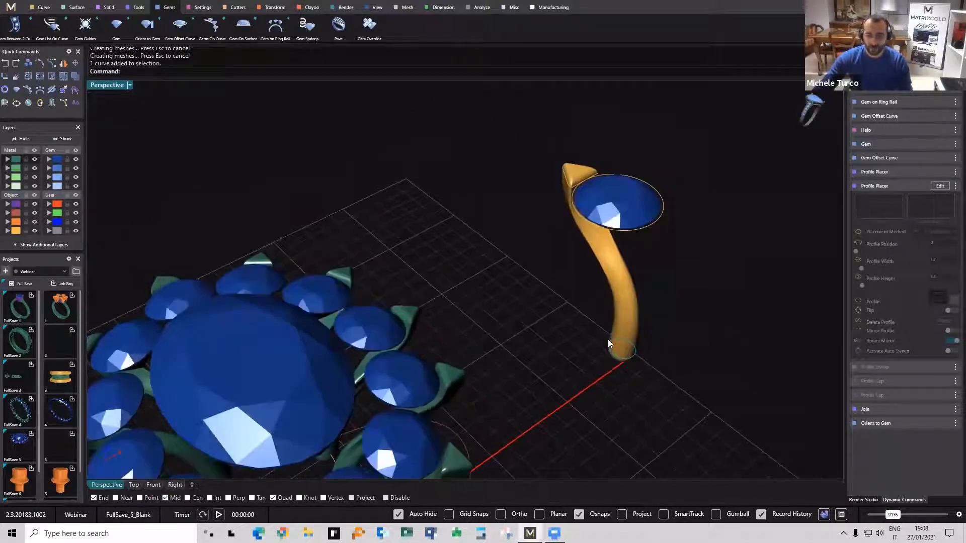
right_click_drag(609, 344, 761, 260)
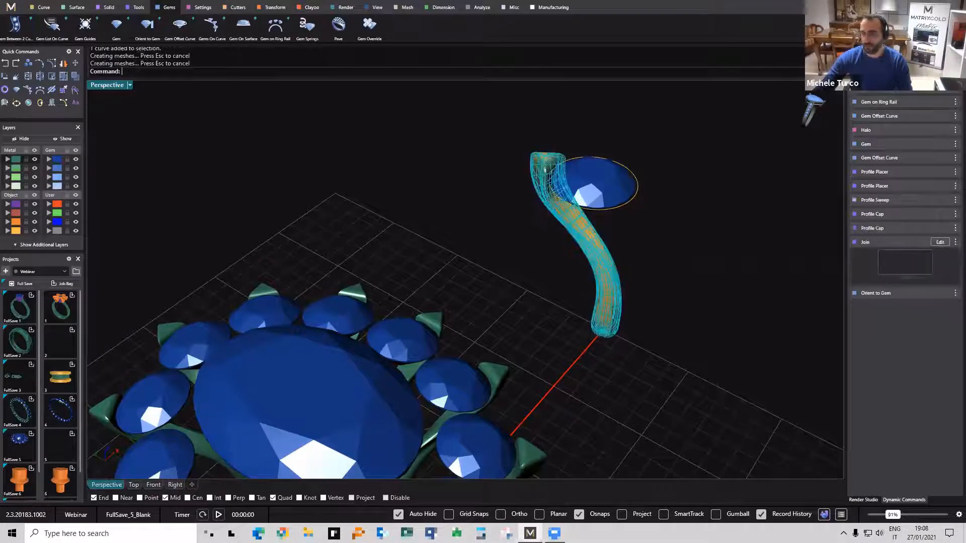
Hide the joined prong in the history so that only its separate sweep and cap pieces are shown.
left_click(954, 244)
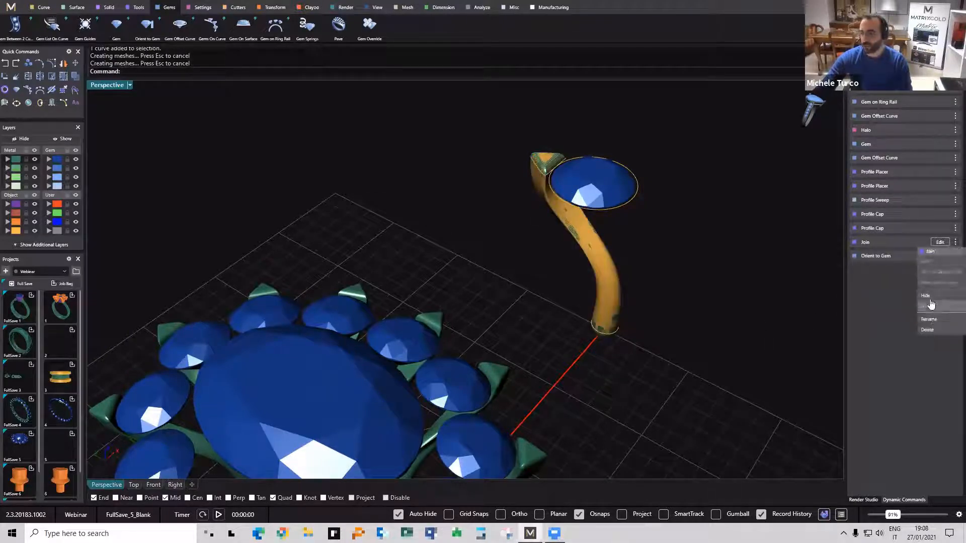
left_click(930, 302)
right_click_drag(632, 329, 575, 346)
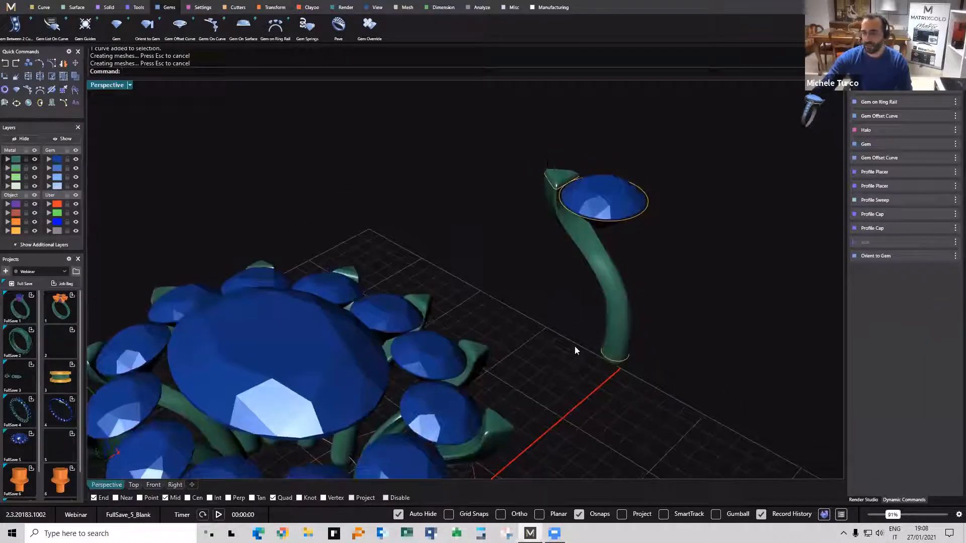
Duplicate the prong's profiles, sweep and caps in place with their history, leaving out the round gem and its offset curve.
left_click_drag(486, 149, 655, 374)
left_click(632, 217, "ctrl")
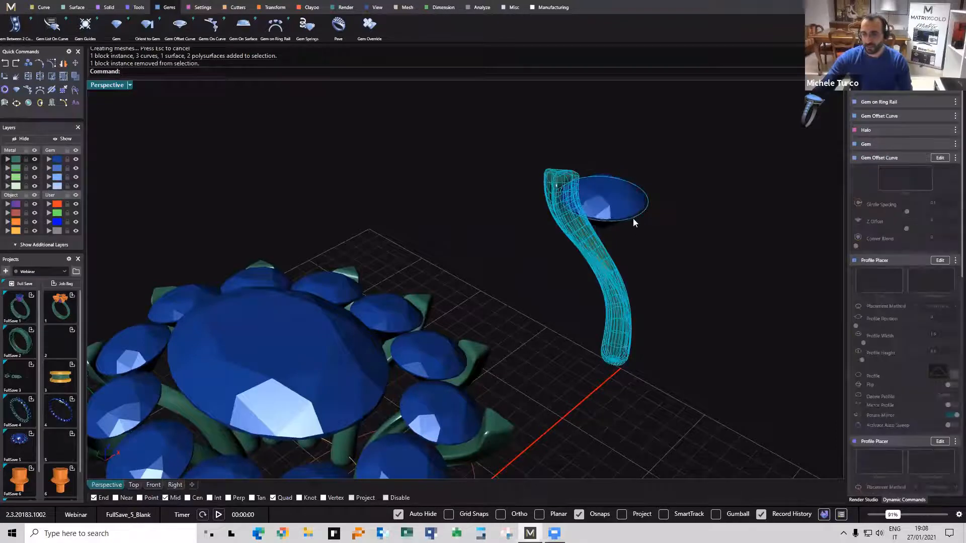
left_click(612, 220, "ctrl")
right_click_drag(606, 212, 525, 262)
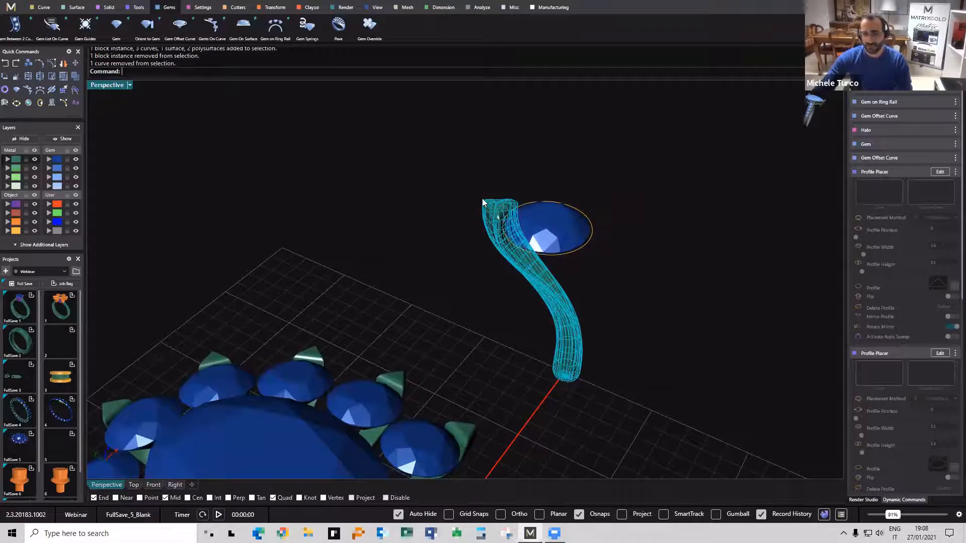
scroll(906, 261, "down", 2)
scroll(906, 276, "down", 5)
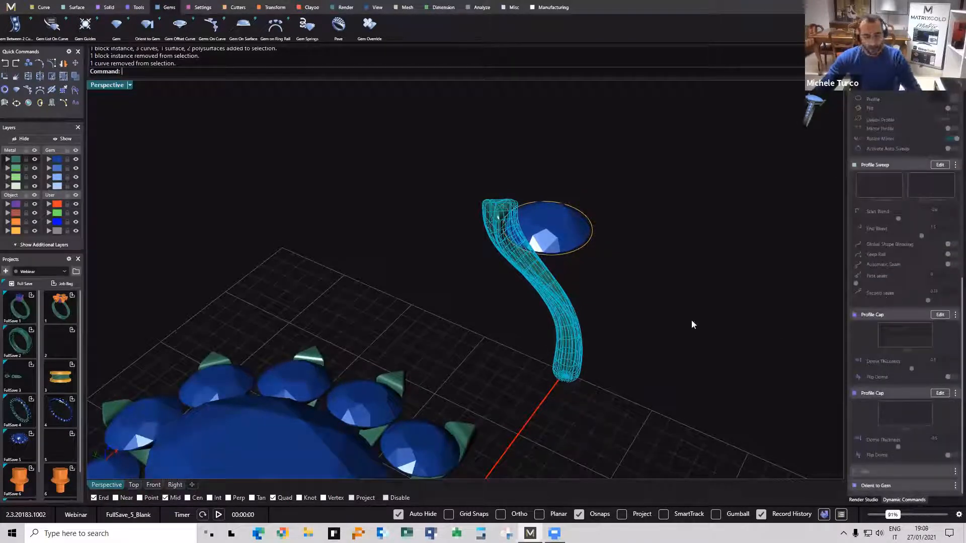
key("ctrl+c")
left_click(661, 294)
key("ctrl+v")
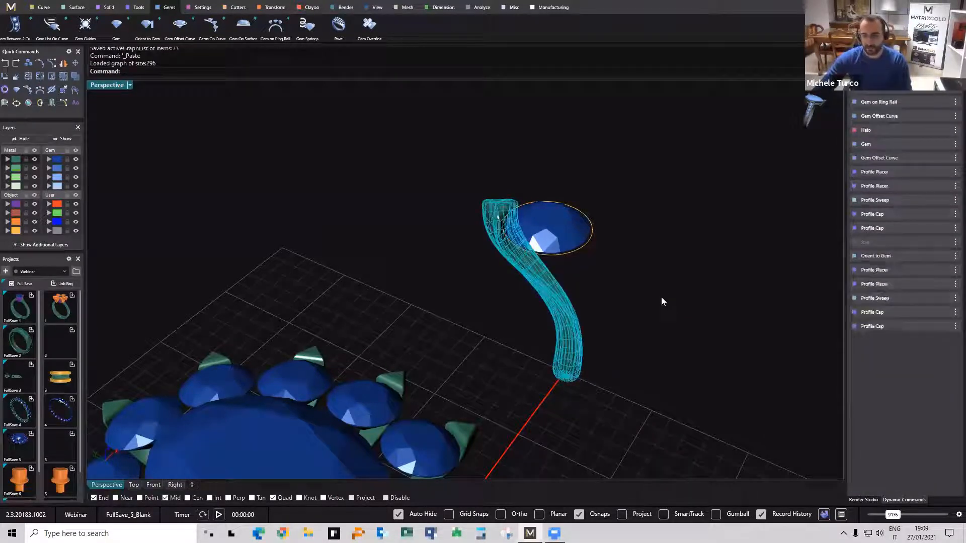
left_click(661, 296)
Edit the copied triangular upper profile, moving it along the gem's offset curve to position 0.17, and apply the change.
scroll(493, 197, "up", 3)
left_click(521, 242)
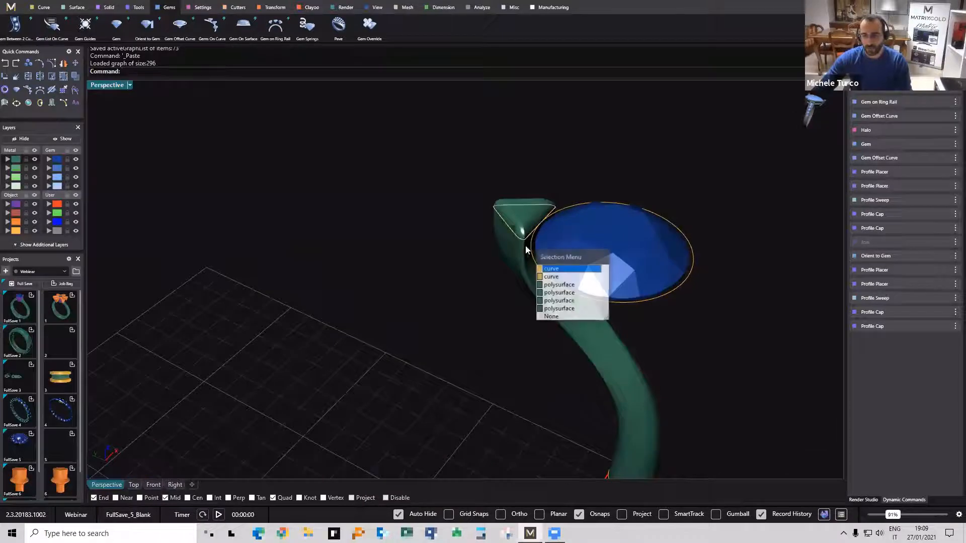
left_click(545, 278)
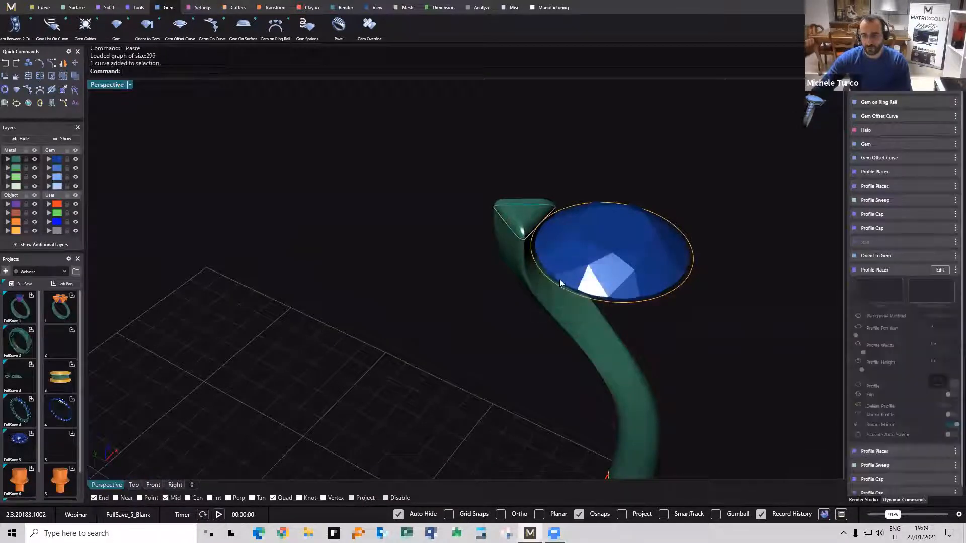
right_click_drag(559, 279, 467, 253)
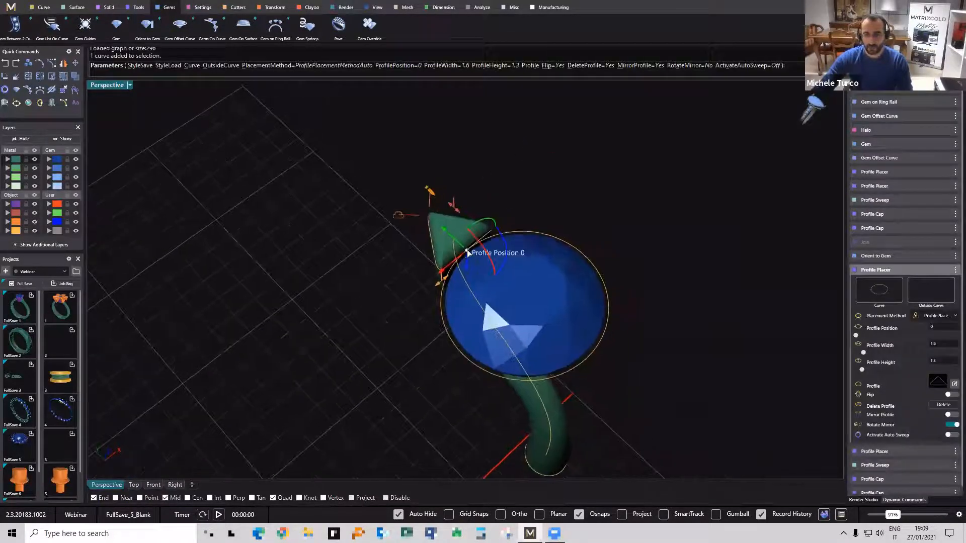
left_click_drag(467, 252, 546, 243)
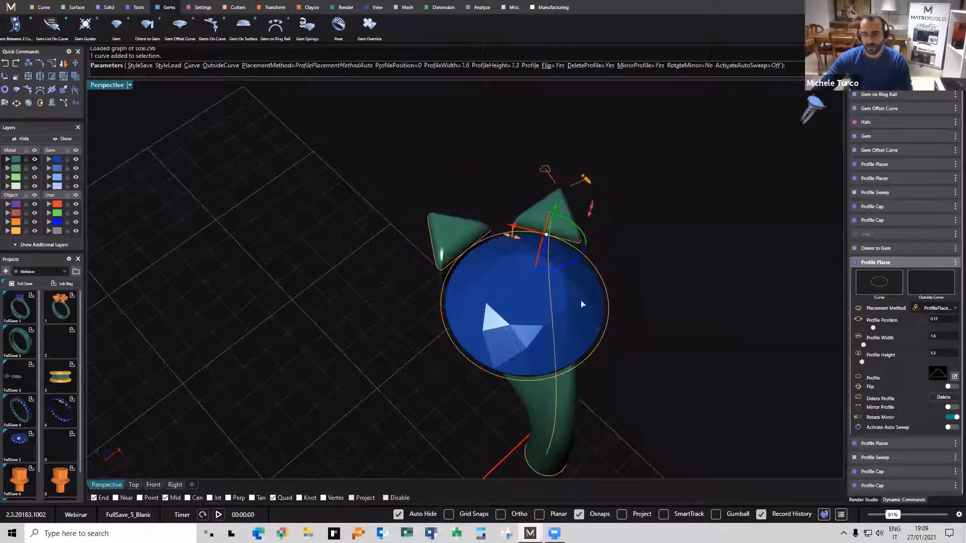
right_click_drag(582, 304, 529, 345)
right_click(529, 341)
Edit the original triangular upper profile, moving it along the gem's offset curve to position 0.882, and apply the change.
right_click_drag(531, 291, 511, 127)
scroll(510, 141, "up", 3)
left_click(508, 150)
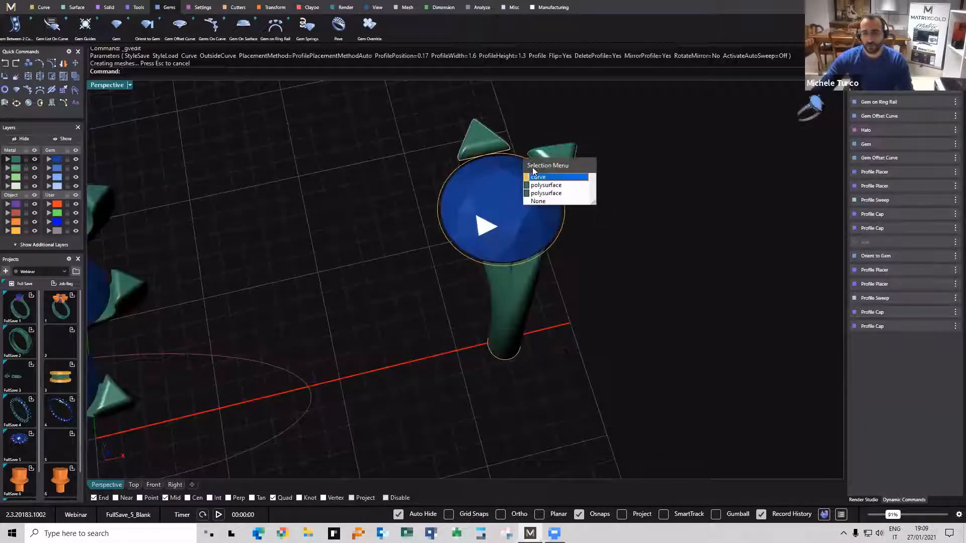
left_click(536, 177)
scroll(465, 155, "up", 2)
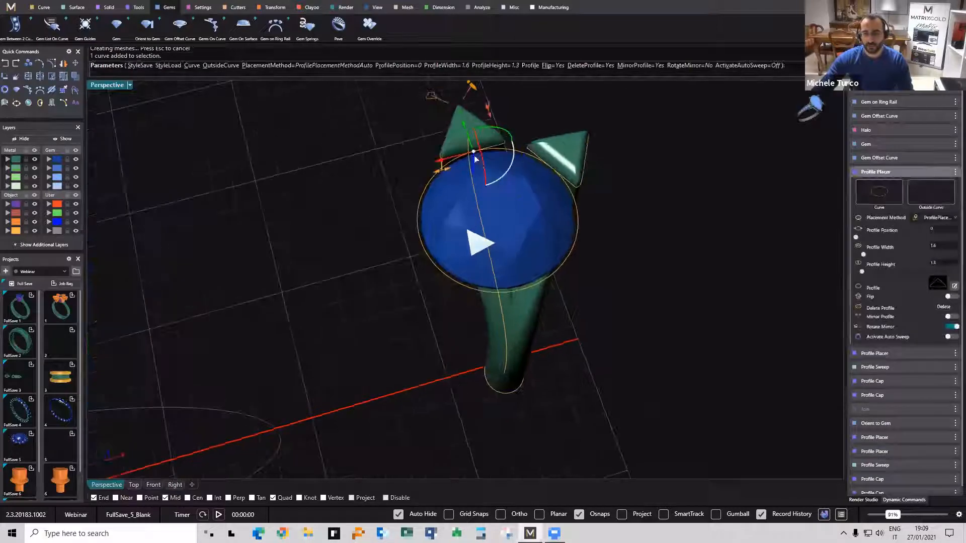
left_click_drag(430, 166, 424, 187)
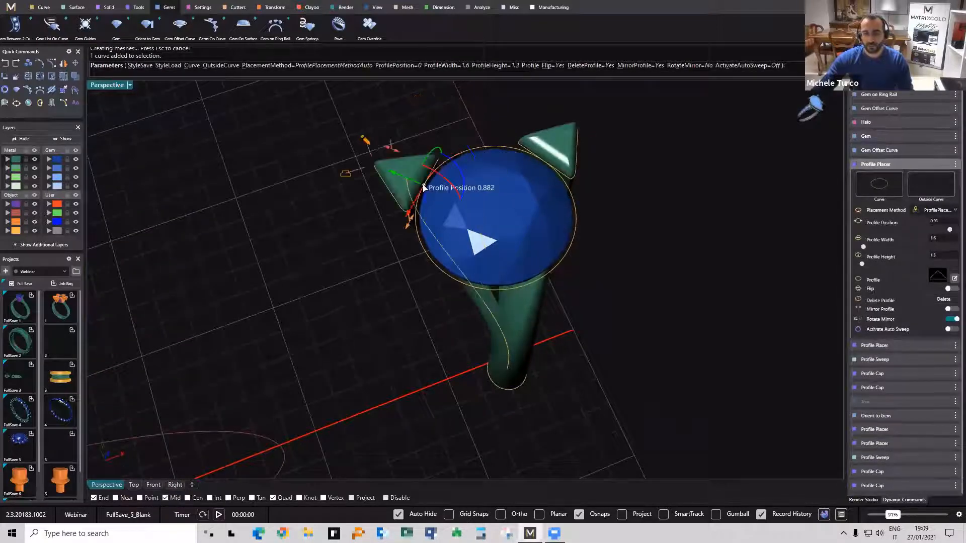
right_click_drag(519, 258, 549, 241)
right_click(498, 236)
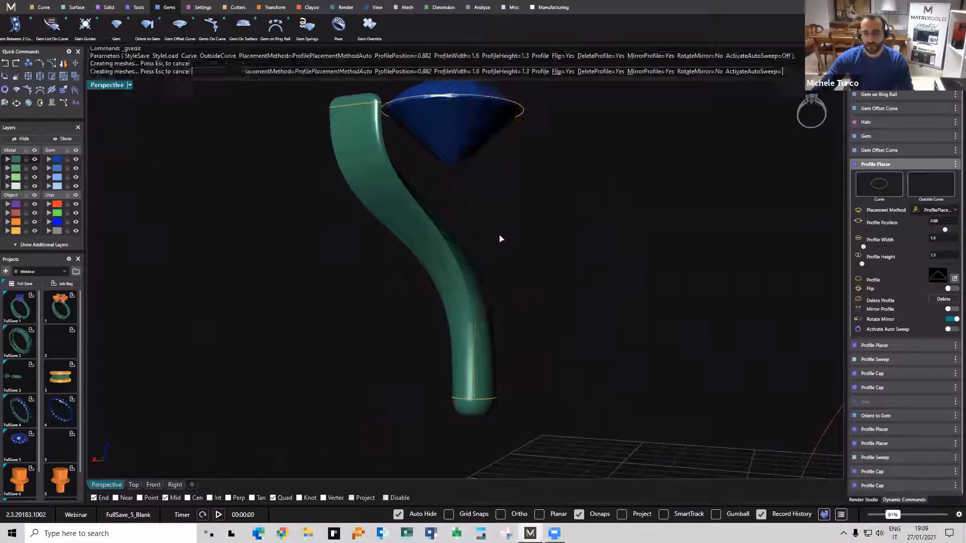
Edit the original prong's profile sweep, adjusting the second seam at the lower profile to untwist the body.
left_click(487, 224)
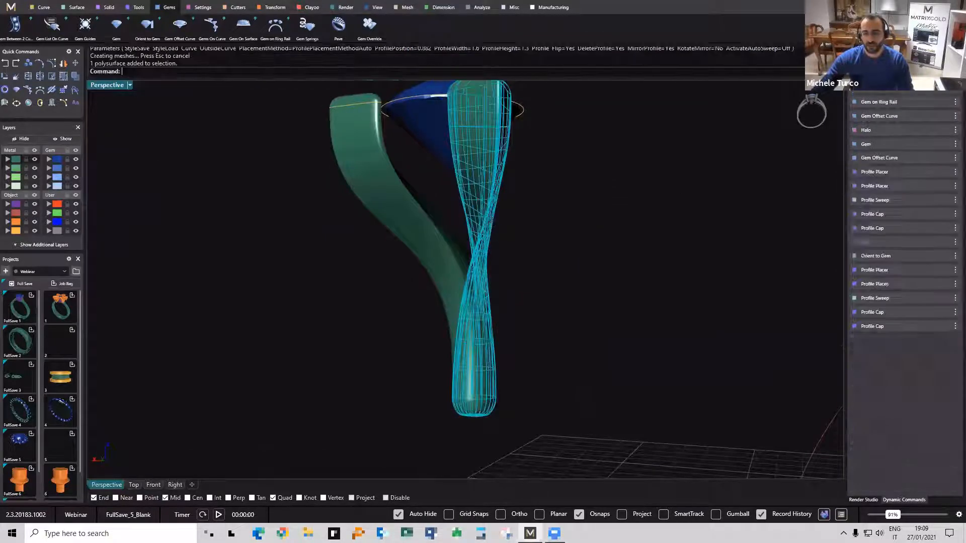
left_click(938, 201)
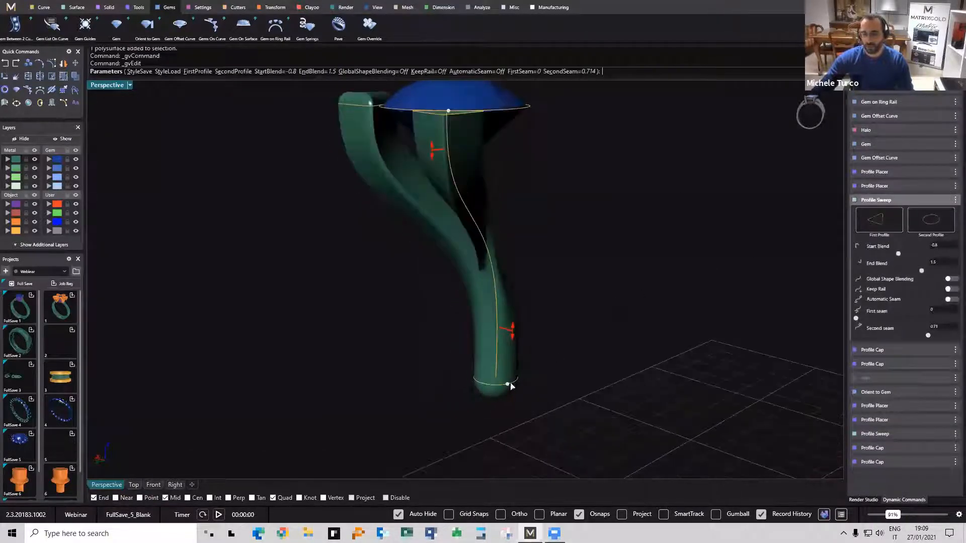
left_click_drag(521, 384, 512, 338)
mouse_move(513, 338)
right_mouse_down()
mouse_move(524, 330)
mouse_move(383, 336)
mouse_move(424, 302)
mouse_move(492, 356)
mouse_move(518, 274)
mouse_move(575, 215)
mouse_move(870, 322)
right_mouse_up()
right_click(423, 302)
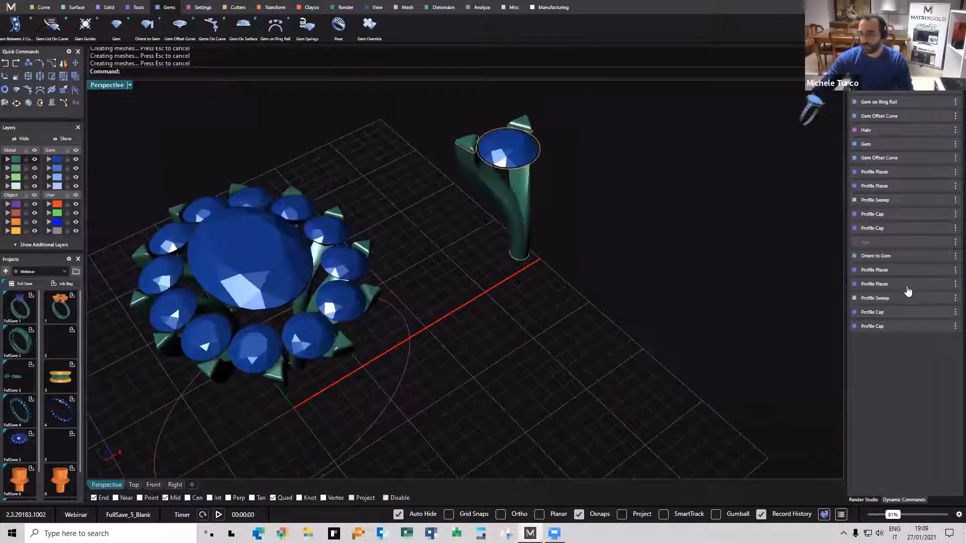
Unhide the original joined prong beside the round gem.
left_click(954, 246)
left_click(931, 308)
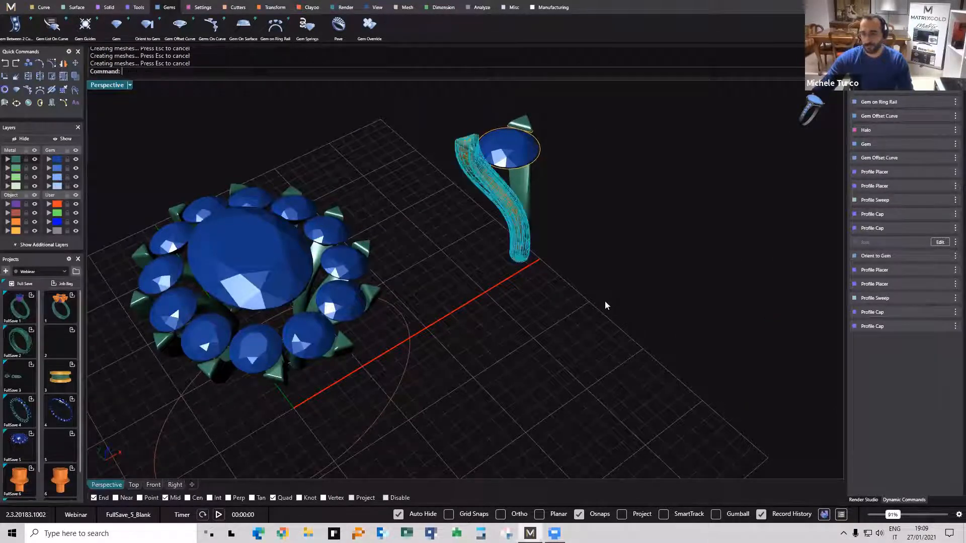
right_click_drag(605, 305, 601, 249)
left_click(482, 164)
scroll(508, 211, "up", 4)
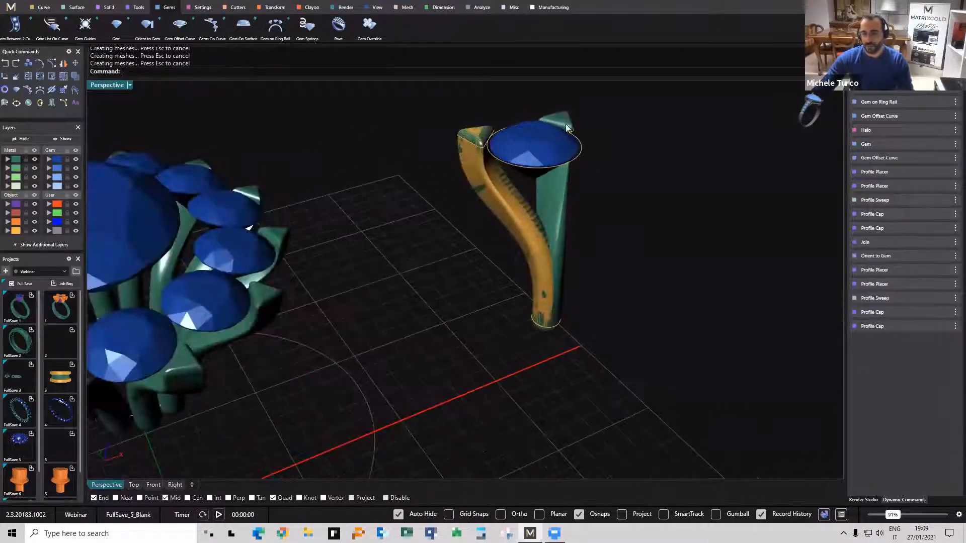
Join the second prong's swept body and its rounded lower end cap into one object.
left_click(569, 122)
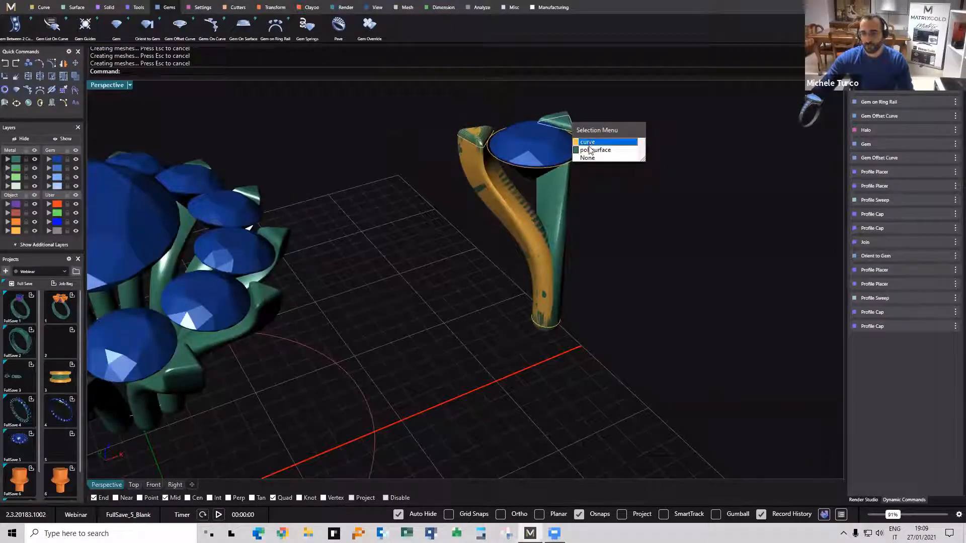
left_click(590, 150)
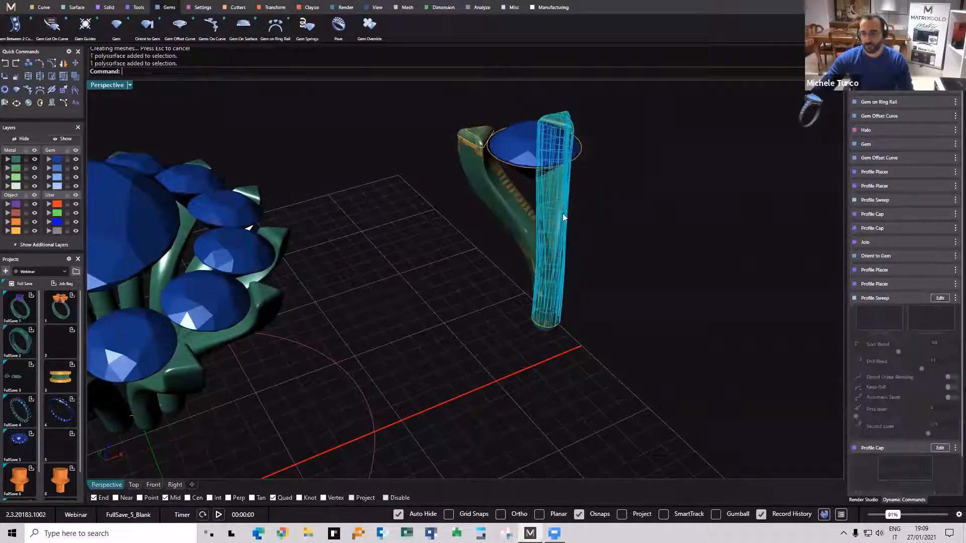
right_click_drag(551, 319, 578, 382)
scroll(577, 382, "up", 6)
left_click(584, 382)
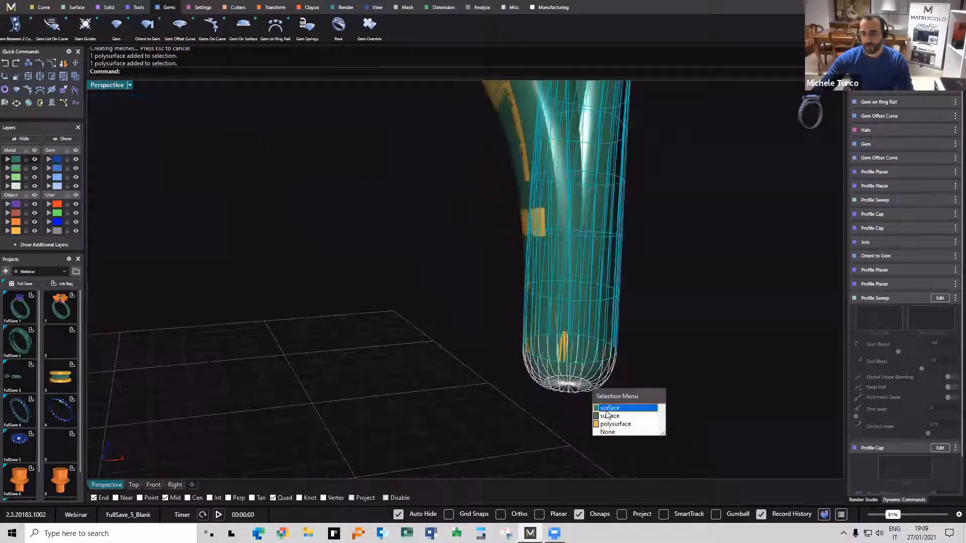
left_click(608, 416)
scroll(589, 297, "down", 6)
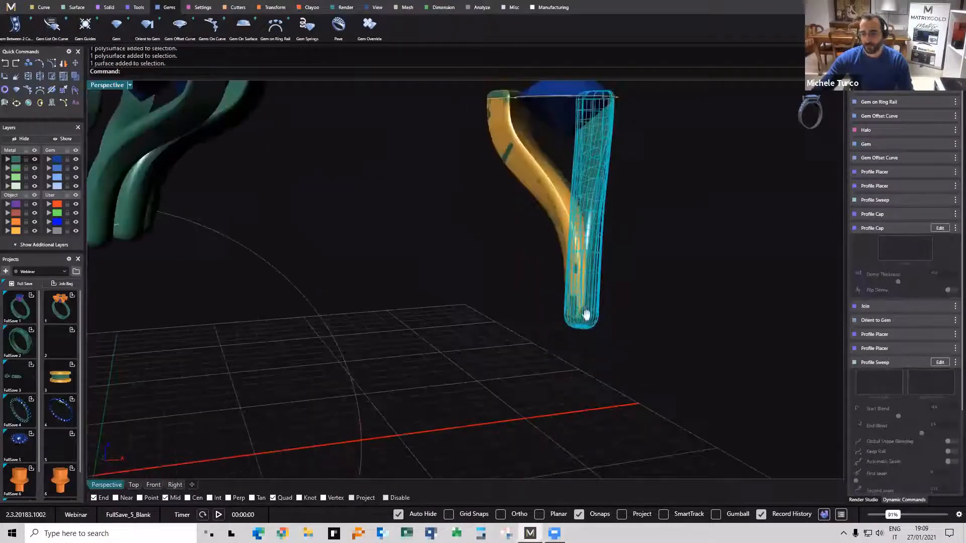
scroll(566, 375, "down", 6)
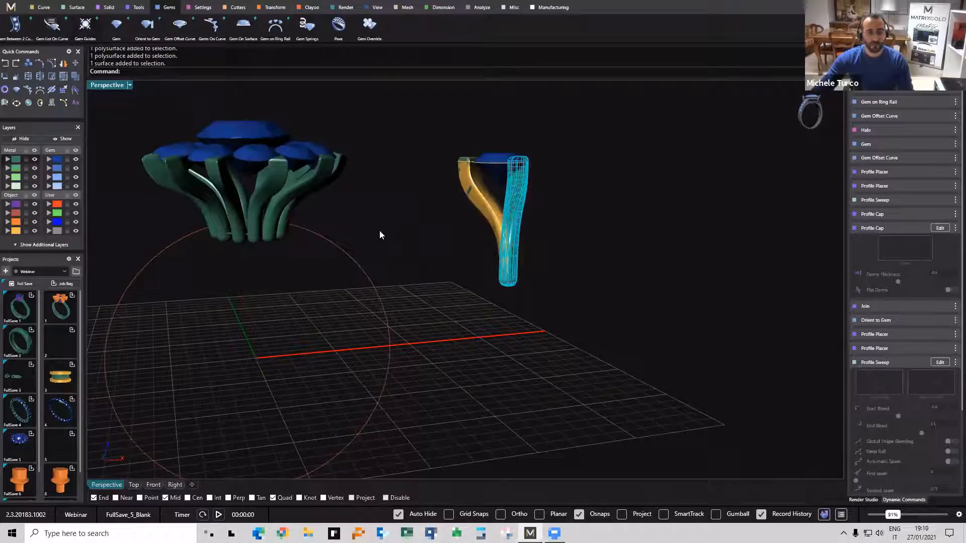
left_click(78, 7)
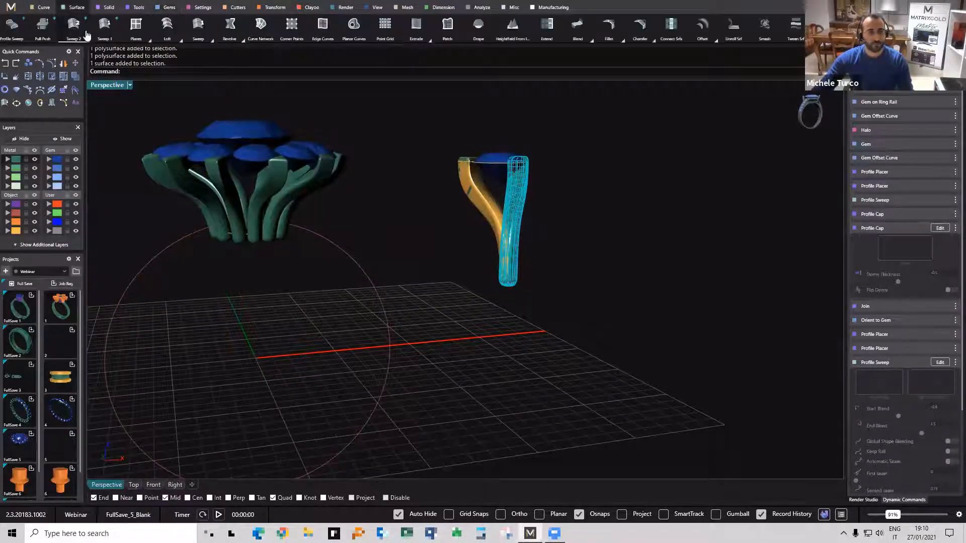
left_click(135, 8)
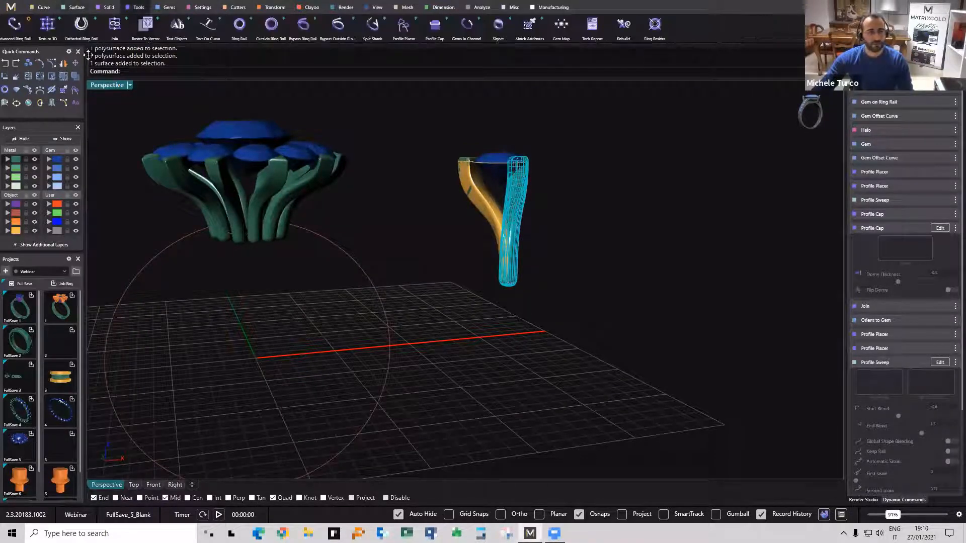
left_click(115, 28)
right_click_drag(501, 215, 571, 299)
right_click_drag(347, 256, 342, 332)
right_click_drag(284, 275, 373, 246)
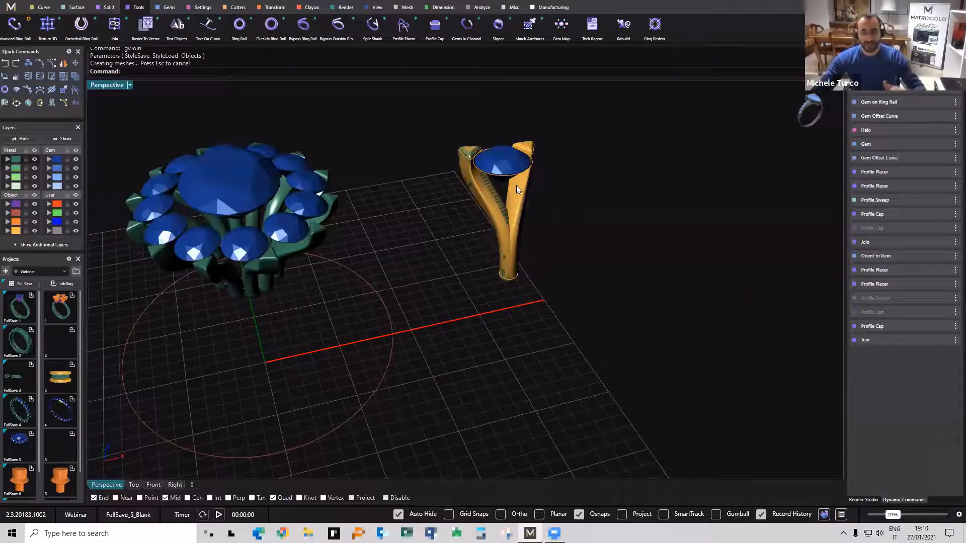
Edit the halo's Orient to Gem operation, choosing both joined prongs as the objects to orient, and apply the change.
left_click(325, 236)
left_click(936, 257)
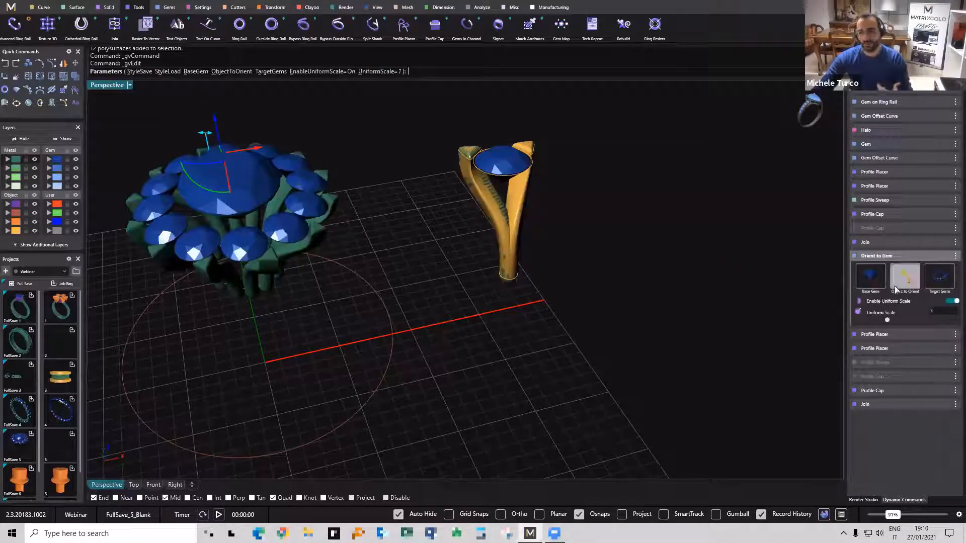
left_click(904, 279)
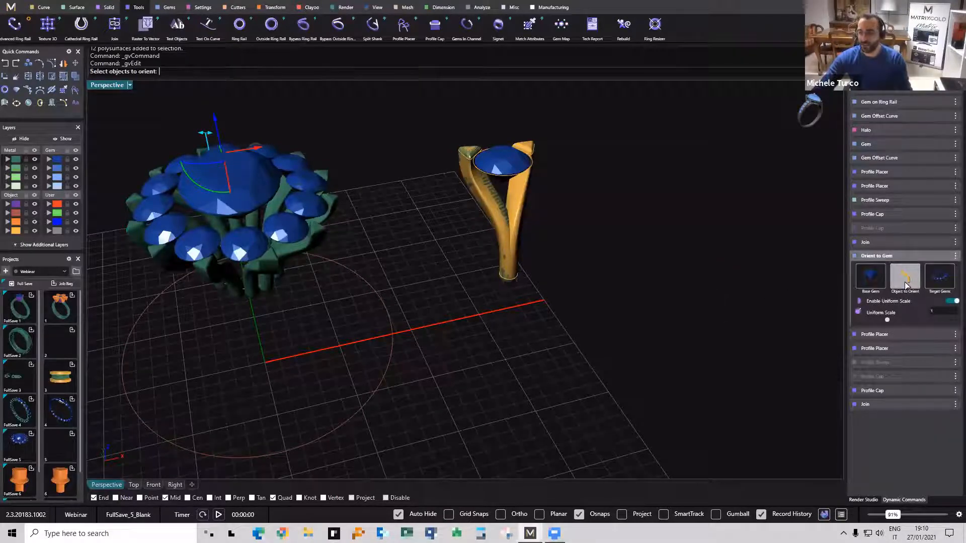
scroll(467, 208, "up", 5)
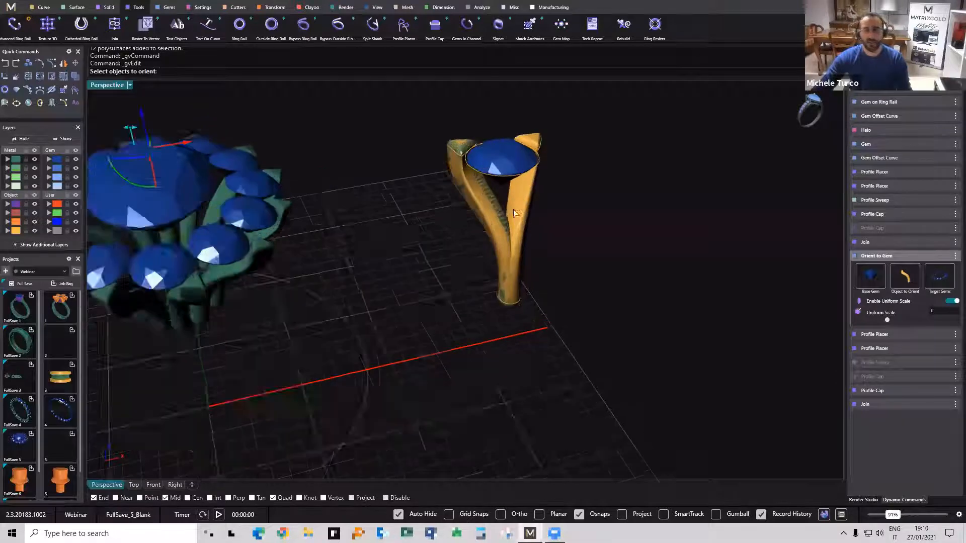
left_click(465, 207)
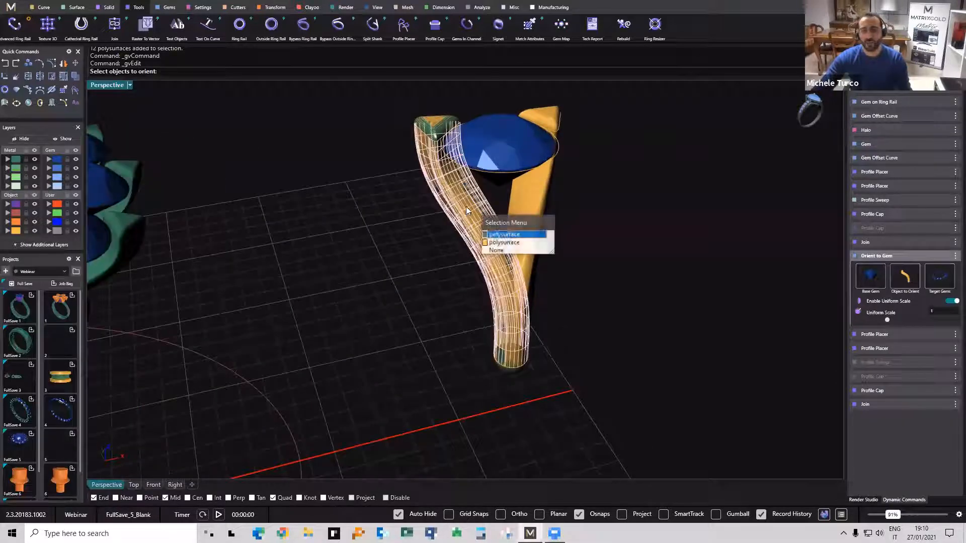
left_click(503, 235)
left_click(522, 208)
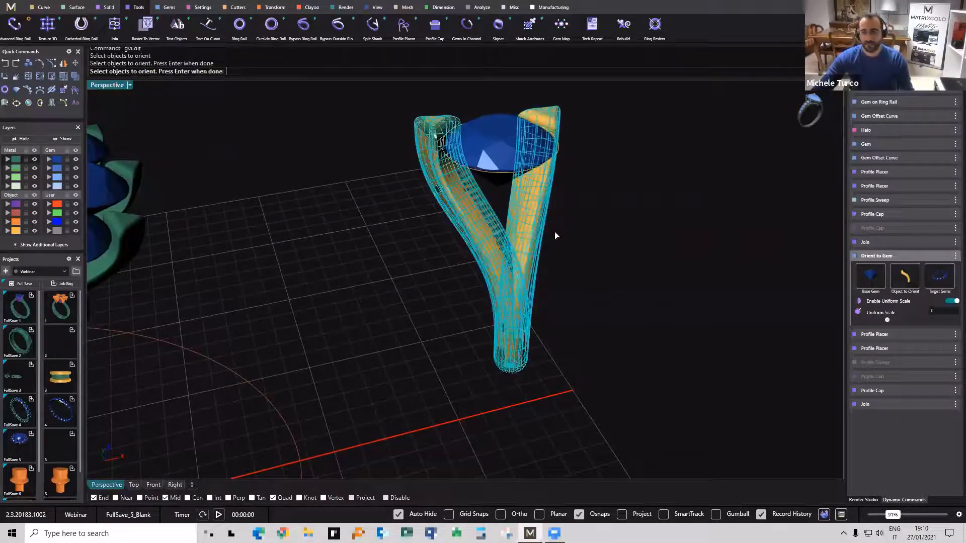
right_click(555, 236)
scroll(552, 237, "down", 6)
right_click_drag(467, 260, 476, 297)
right_click(475, 293)
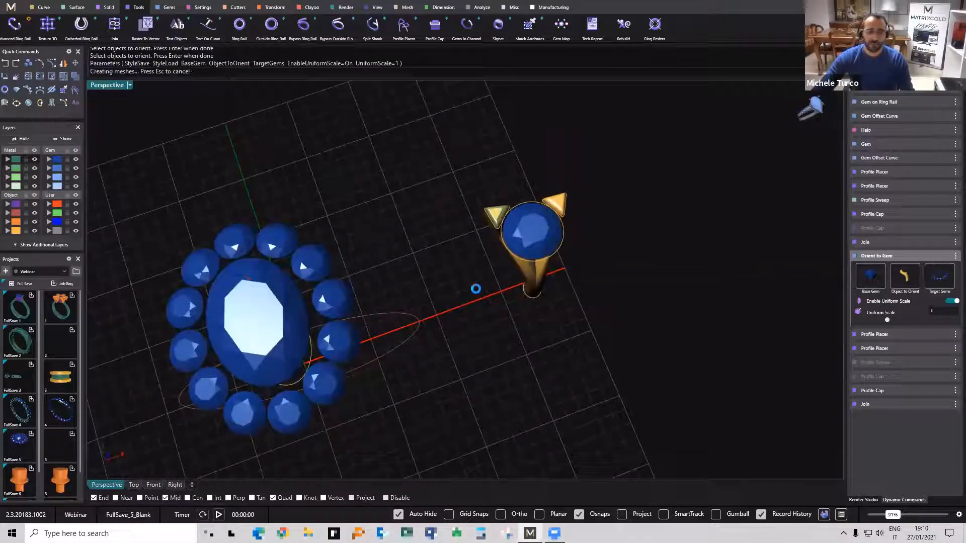
Edit the original prong's triangular upper profile, moving it along the gem's offset curve to position 0.943, and apply the change.
scroll(326, 272, "up", 6)
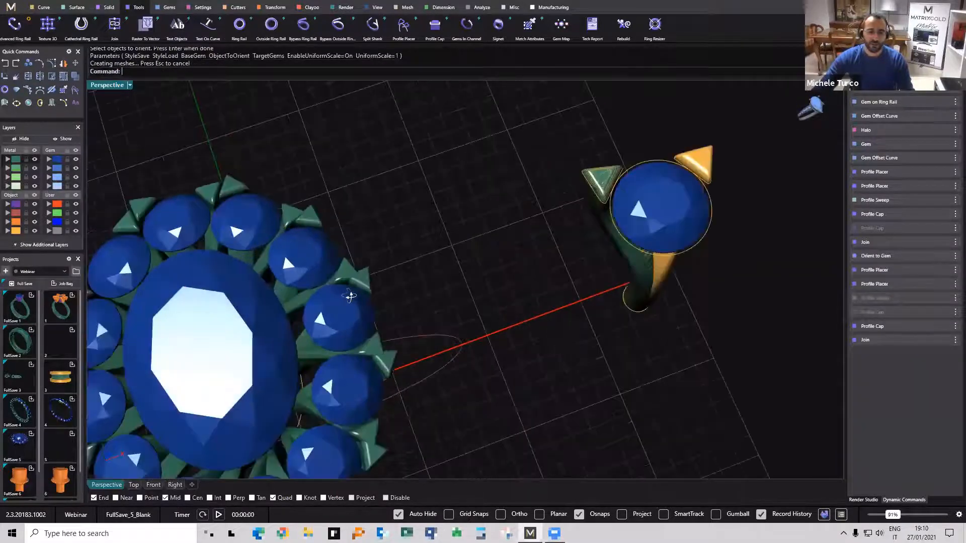
right_click_drag(373, 282, 633, 245)
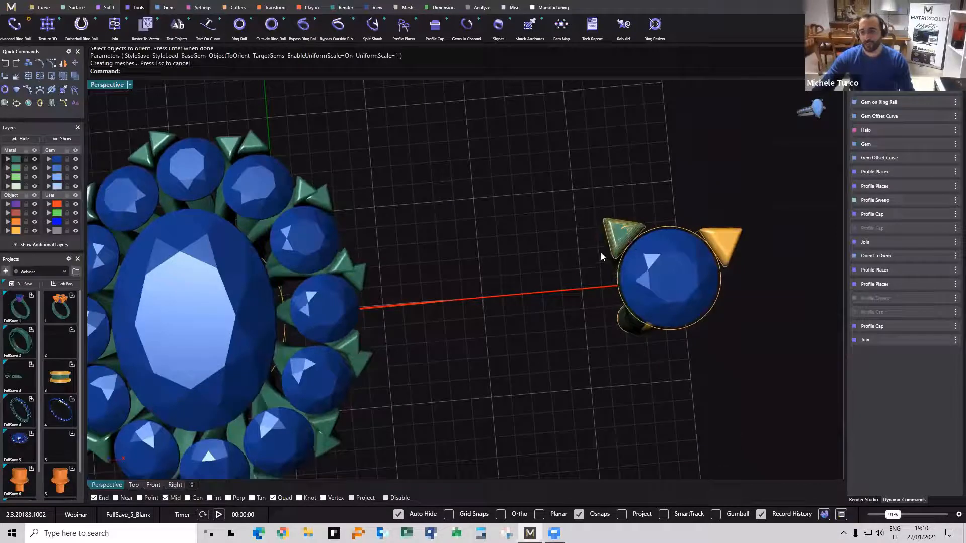
left_click(633, 274)
left_click(635, 273)
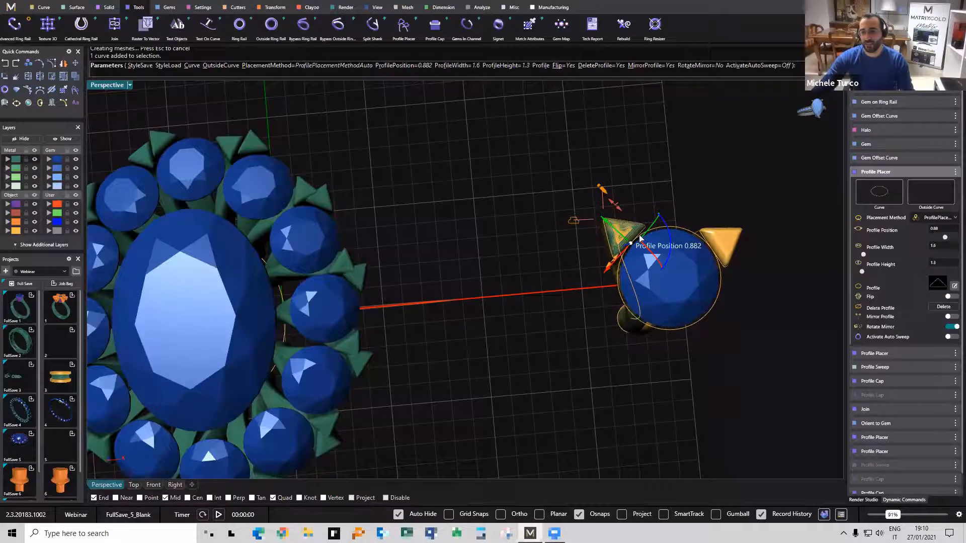
left_click_drag(640, 239, 646, 237)
left_click_drag(647, 235, 648, 234)
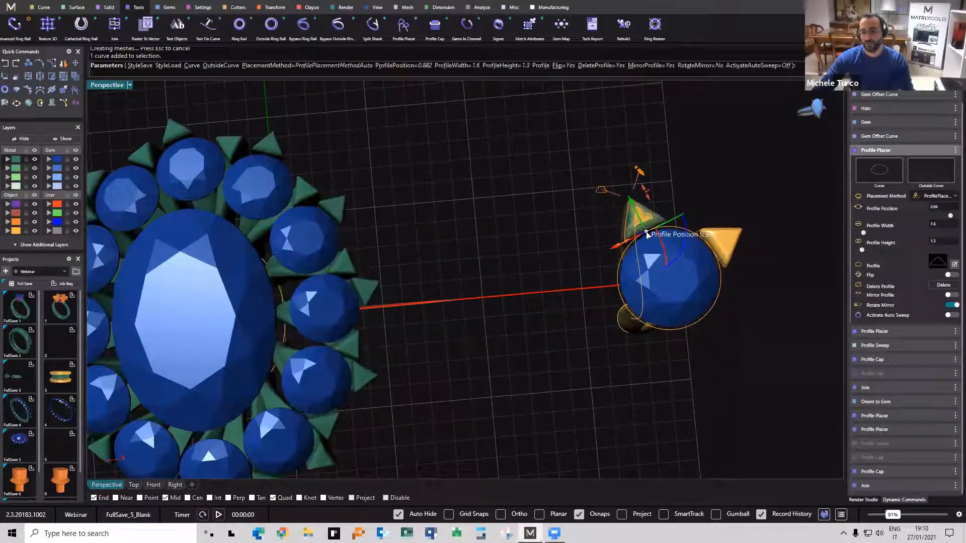
right_click(702, 254)
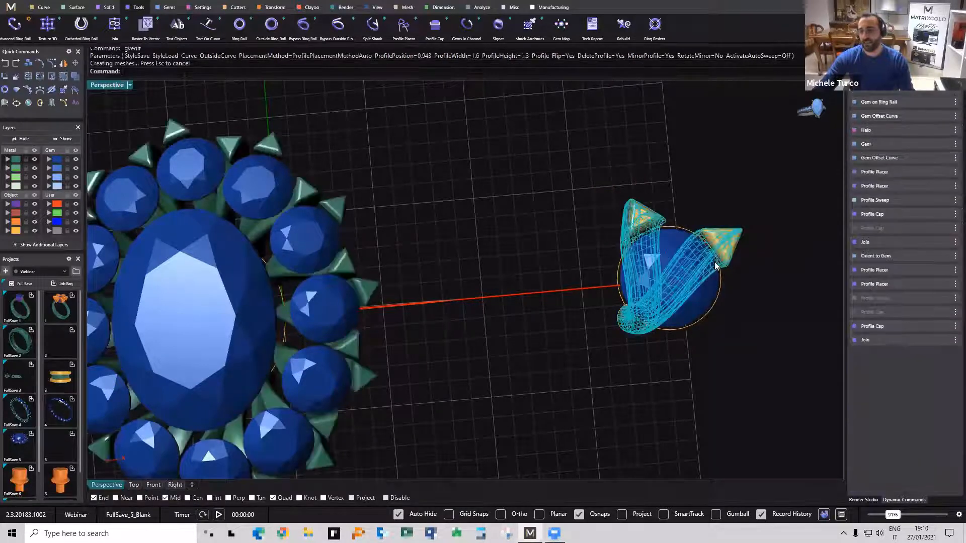
Edit the second prong's triangular upper profile, moving it along the gem's offset curve to position 0.117, and apply the change.
left_click(717, 256)
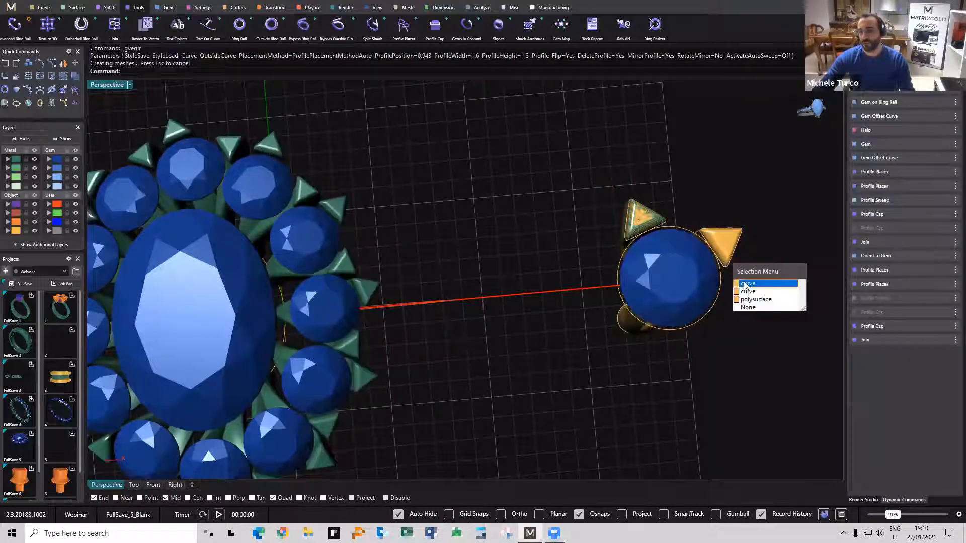
left_click(742, 276)
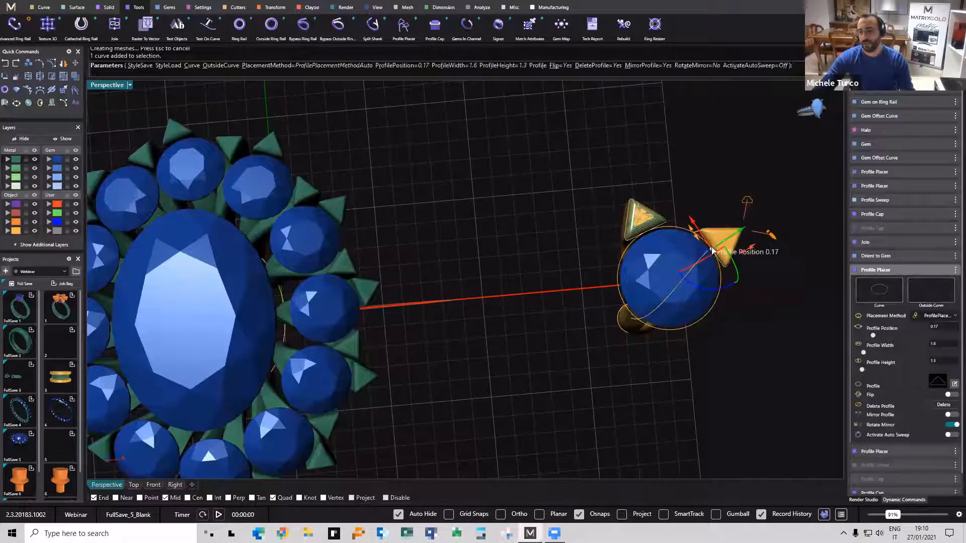
left_click_drag(704, 241, 699, 235)
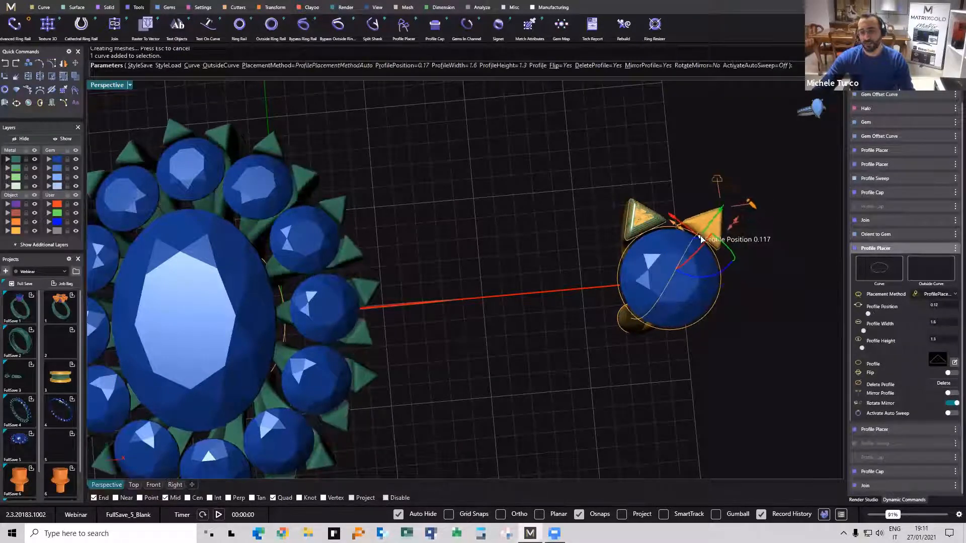
right_click_drag(447, 320, 391, 299)
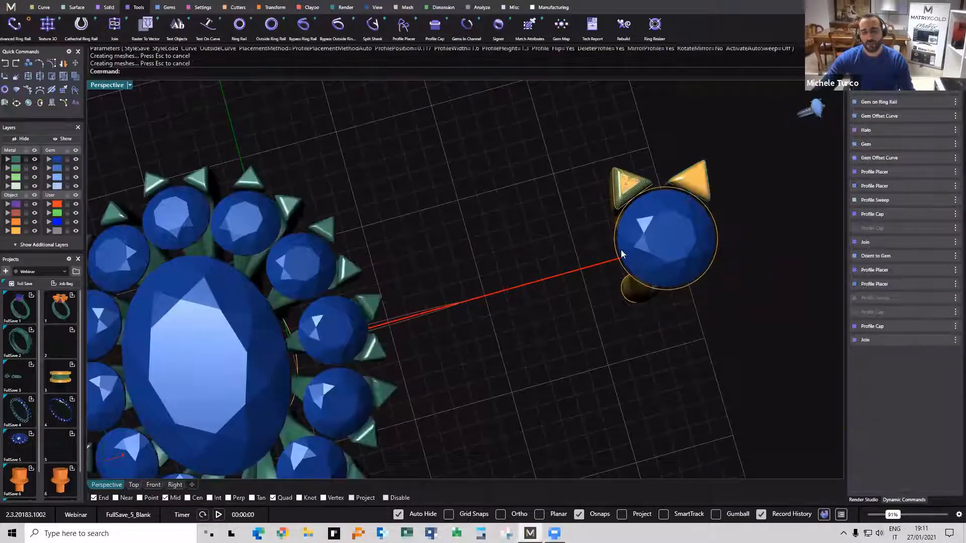
Open the halo's large oval center gem for editing and set its width to 7 mm.
scroll(584, 217, "down", 5)
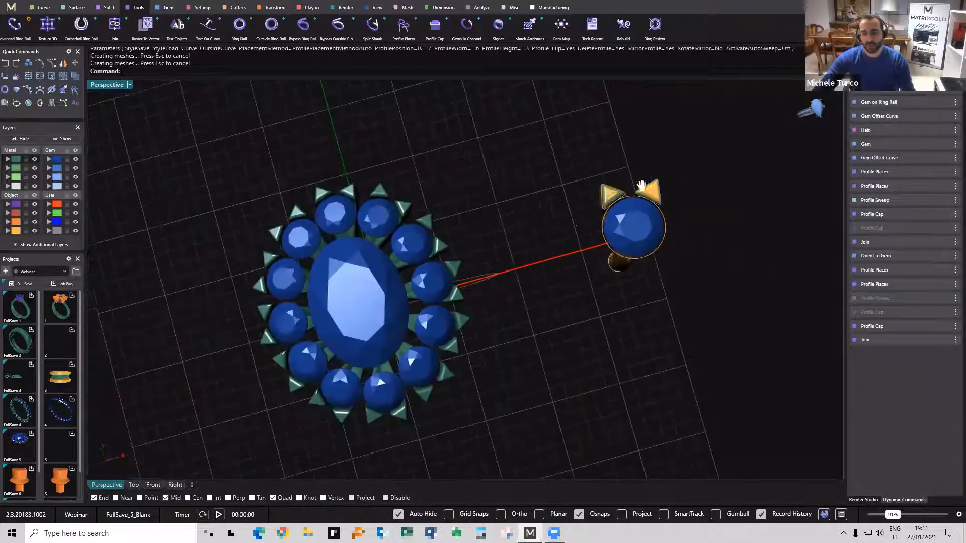
right_click_drag(528, 205, 601, 142, "shift")
right_click_drag(442, 200, 450, 221)
double_click(447, 223)
mouse_move(484, 215)
left_mouse_down()
mouse_move(502, 214)
mouse_move(494, 215)
left_mouse_up()
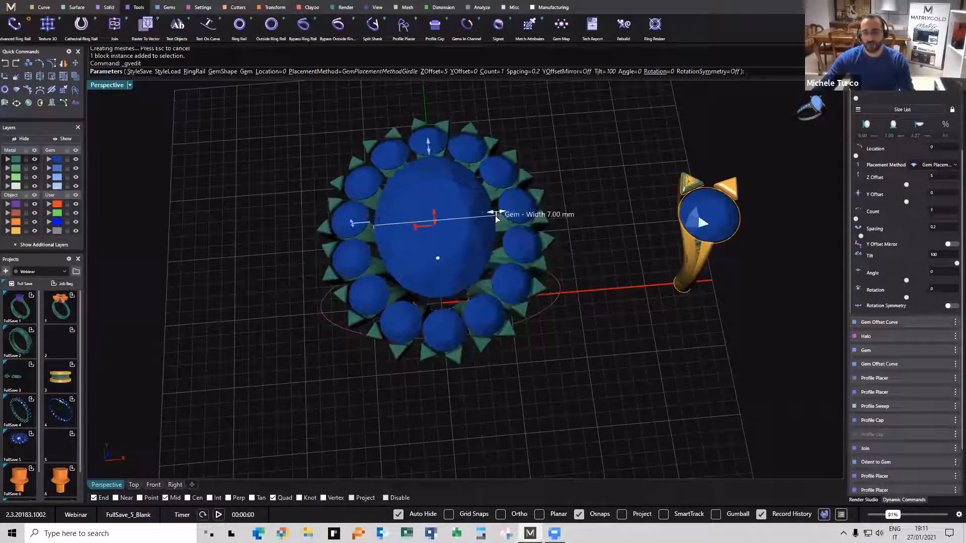
scroll(900, 136, "up", 2)
scroll(886, 136, "up", 1)
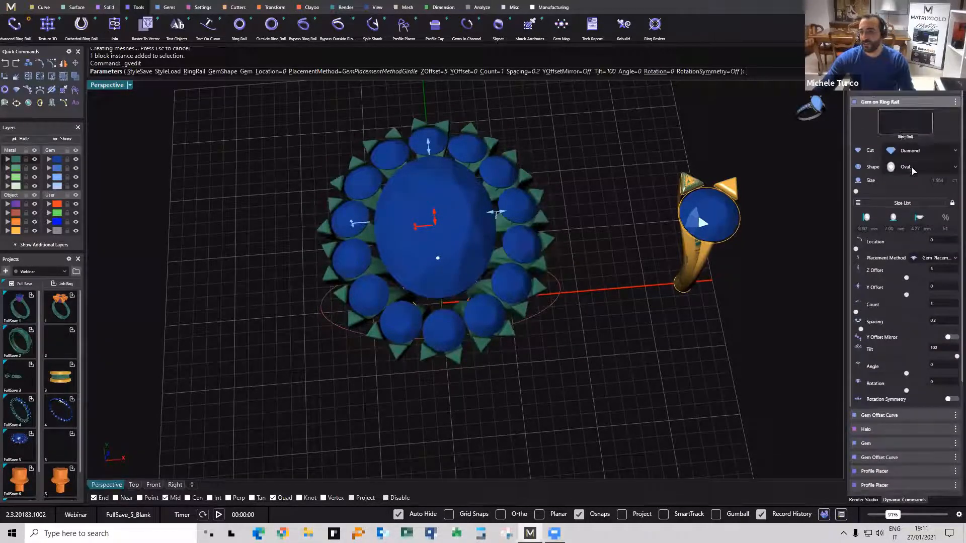
Try the Cushion, Marquise and Emerald shapes on the center gem.
left_click(912, 169)
left_click(909, 203)
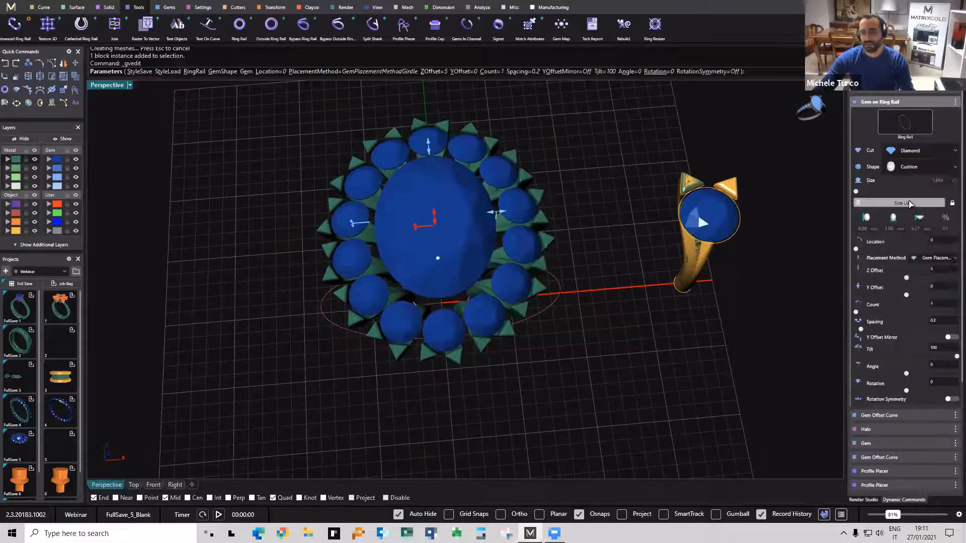
left_click(907, 170)
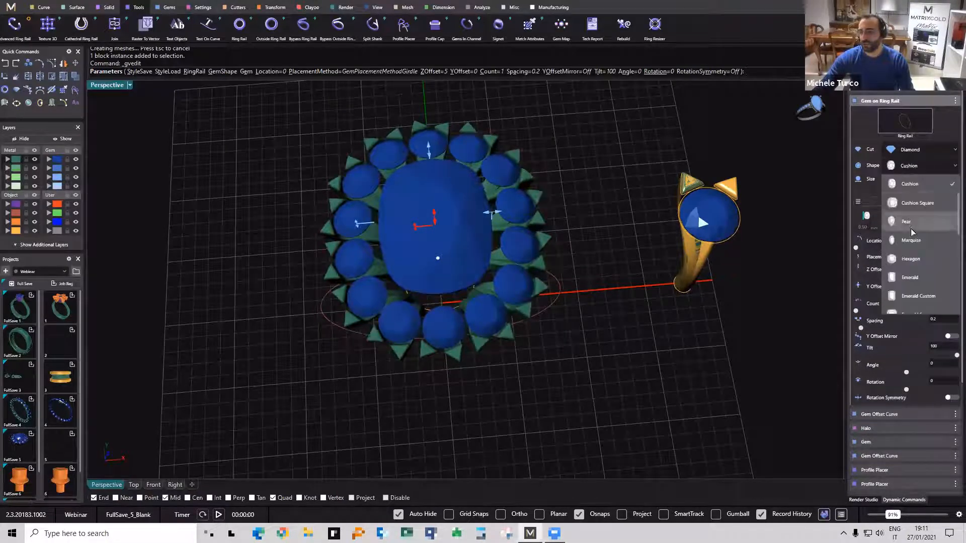
left_click(910, 227)
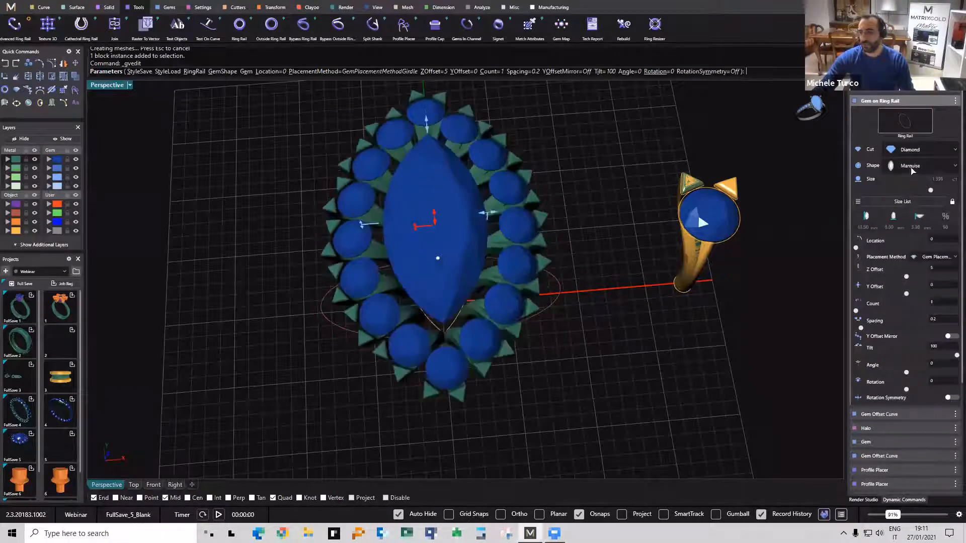
left_click(912, 169)
left_click(918, 224)
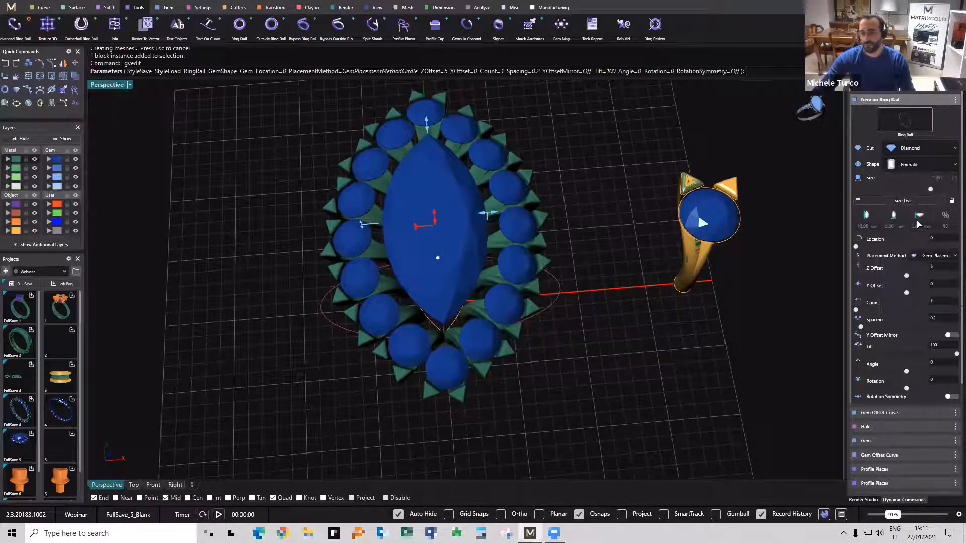
Set the center gem's shape back to Oval and apply the edit.
left_click(910, 168)
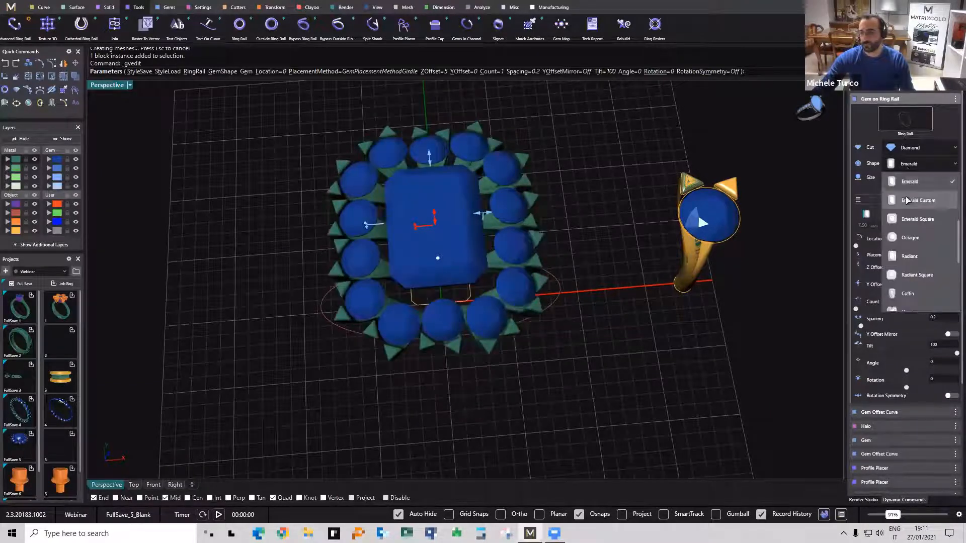
left_click(911, 226)
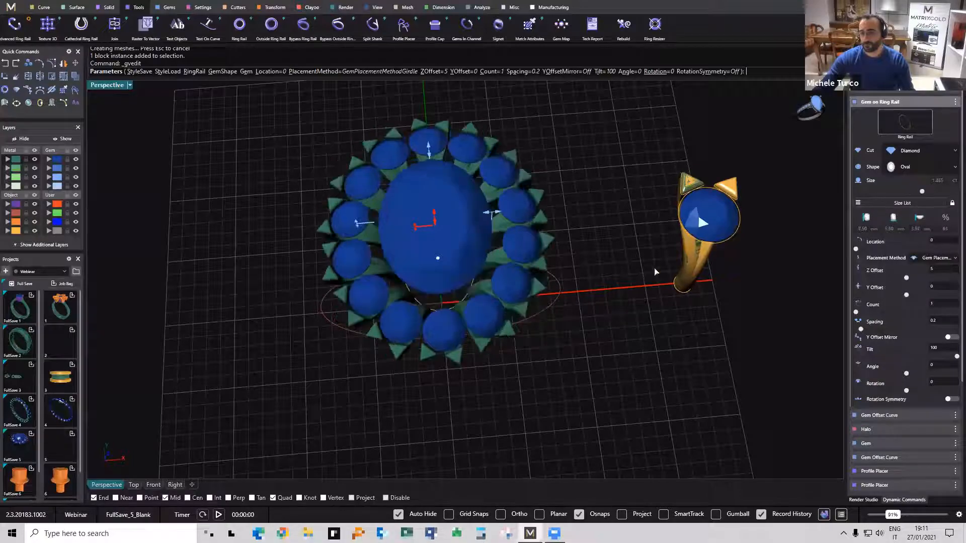
mouse_move(653, 271)
right_mouse_down()
mouse_move(656, 166)
mouse_move(556, 240)
mouse_move(651, 326)
mouse_move(629, 274)
mouse_move(648, 290)
right_mouse_up()
right_click(626, 297)
left_click_drag(626, 286, 627, 288)
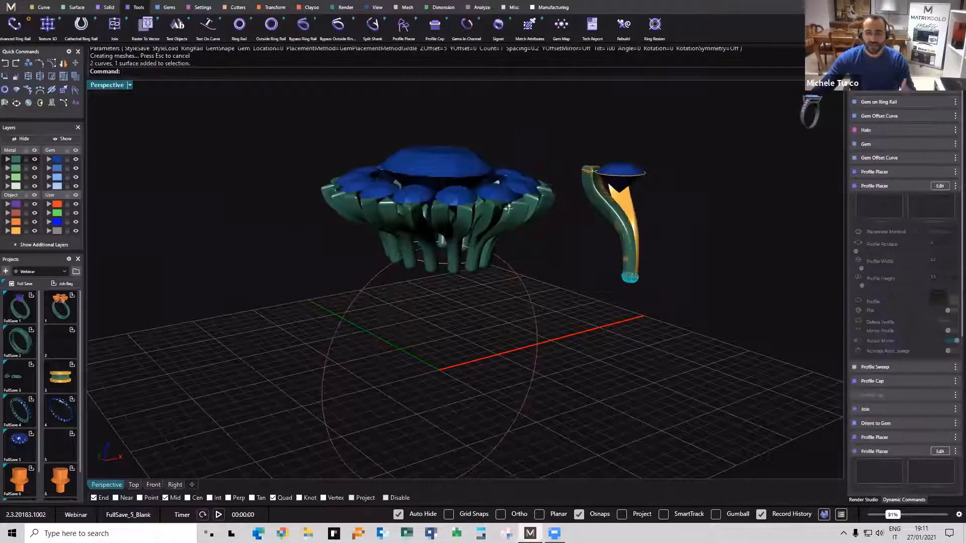
right_click_drag(507, 207, 479, 261)
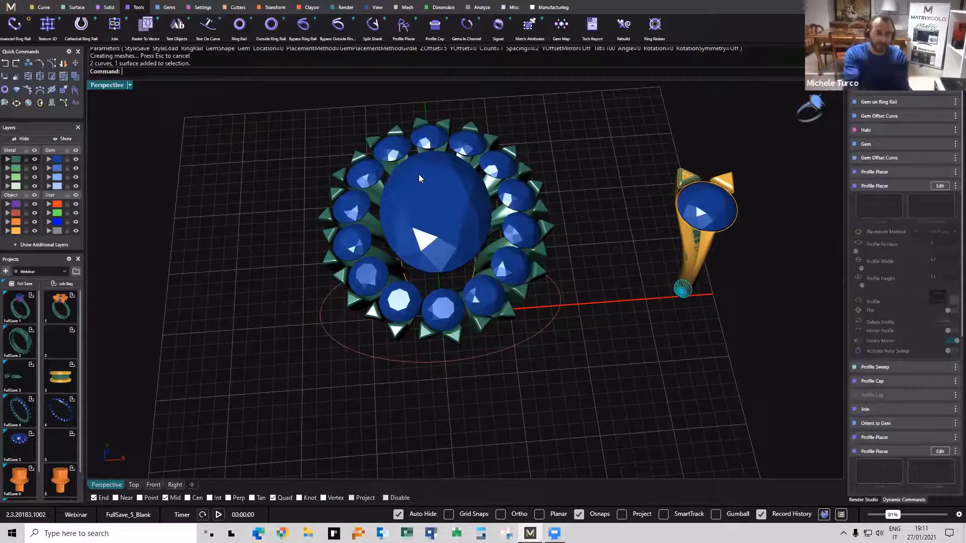
left_click(111, 8)
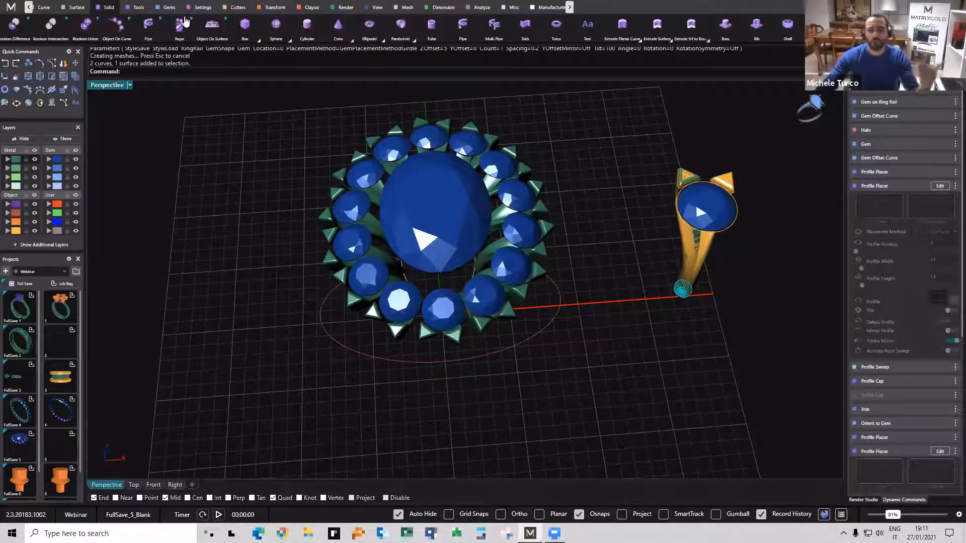
left_click(169, 7)
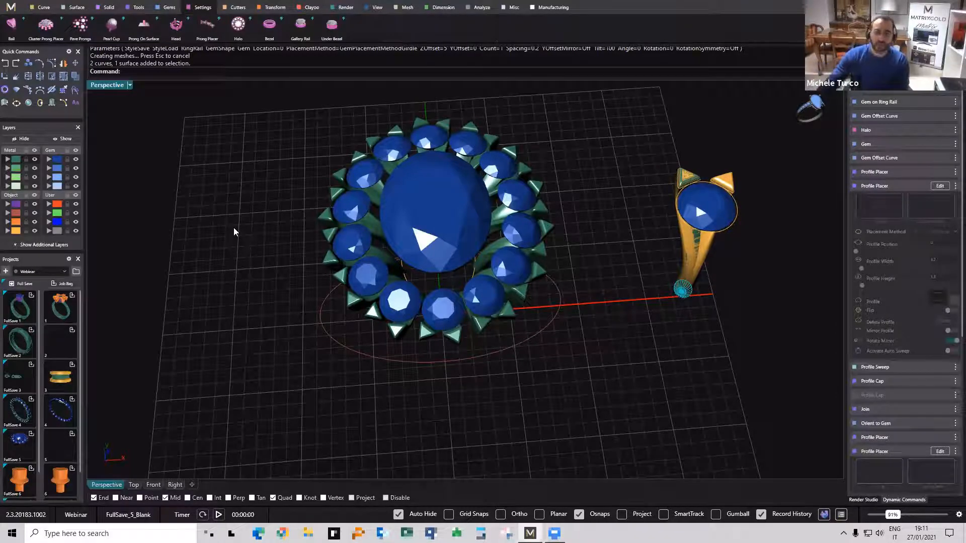
right_click_drag(327, 291, 438, 252)
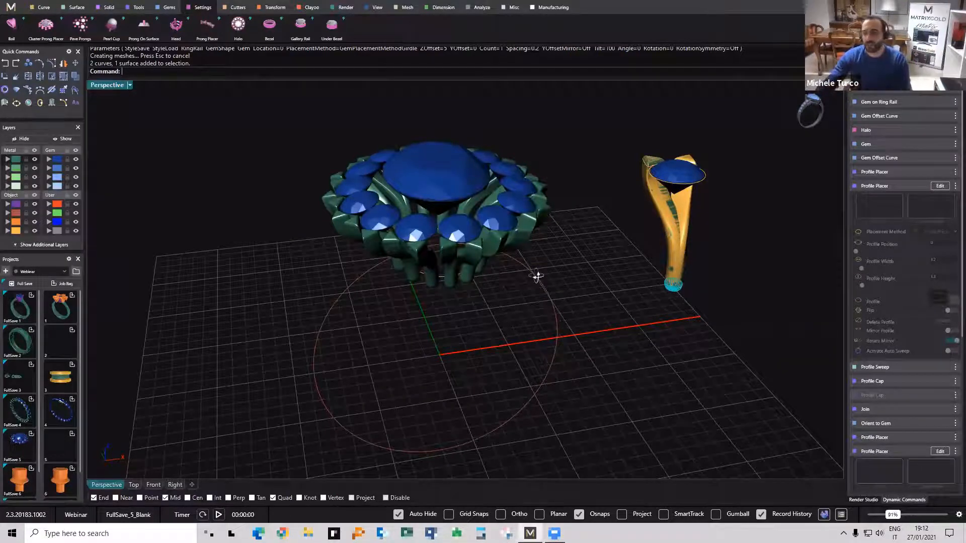
right_click_drag(537, 276, 505, 275)
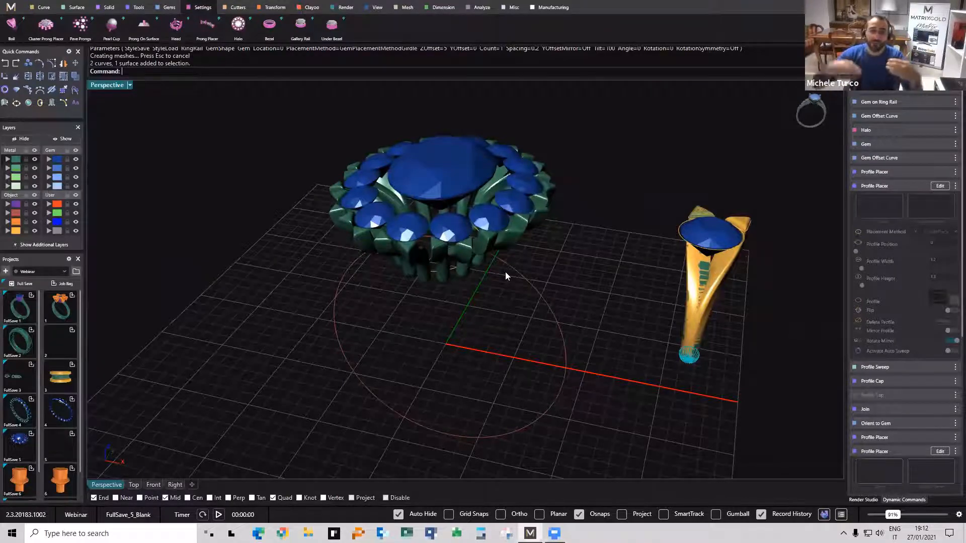
right_click_drag(567, 295, 569, 296)
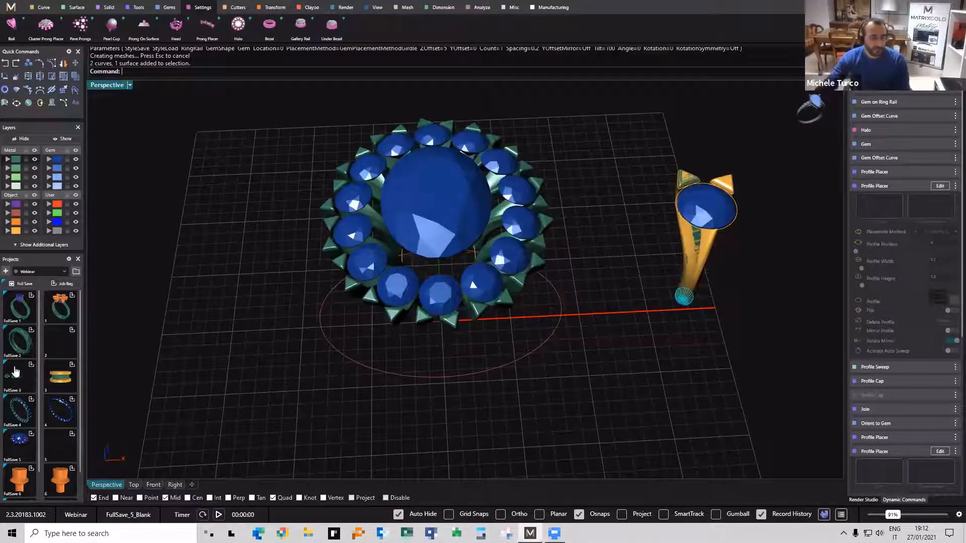
scroll(15, 371, "down", 1)
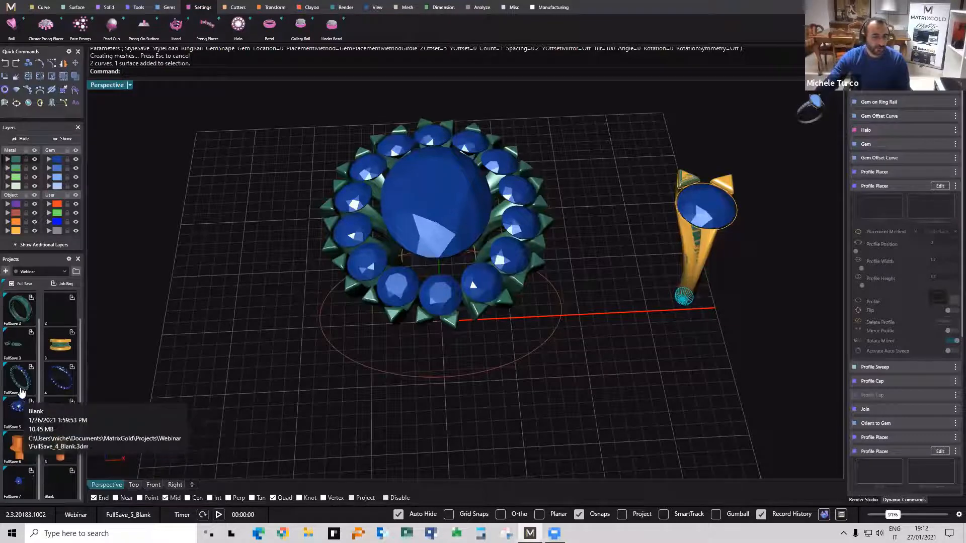
scroll(21, 392, "up", 1)
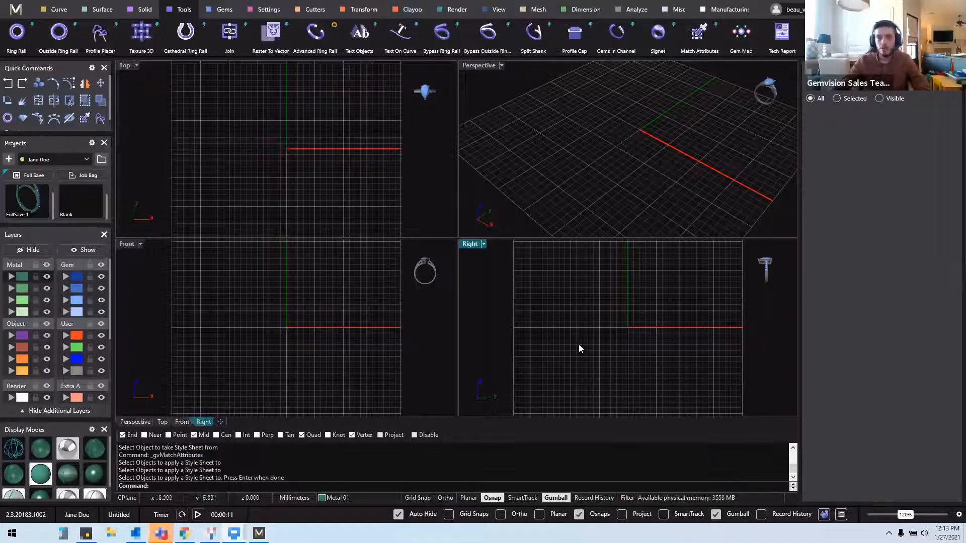
Shrink the Projects panel's thumbnail area so that the Layers panel below it gets more room.
left_click(502, 178)
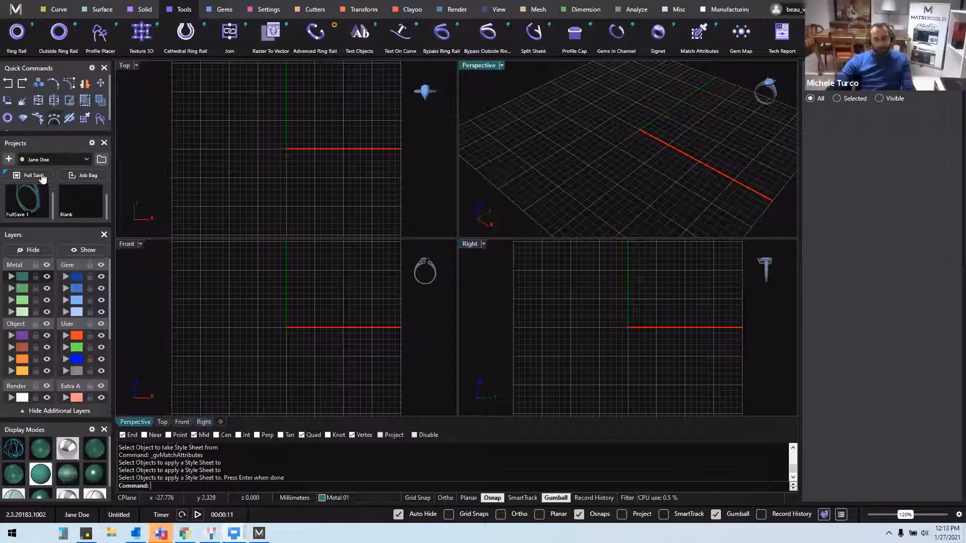
left_click_drag(41, 226, 41, 189)
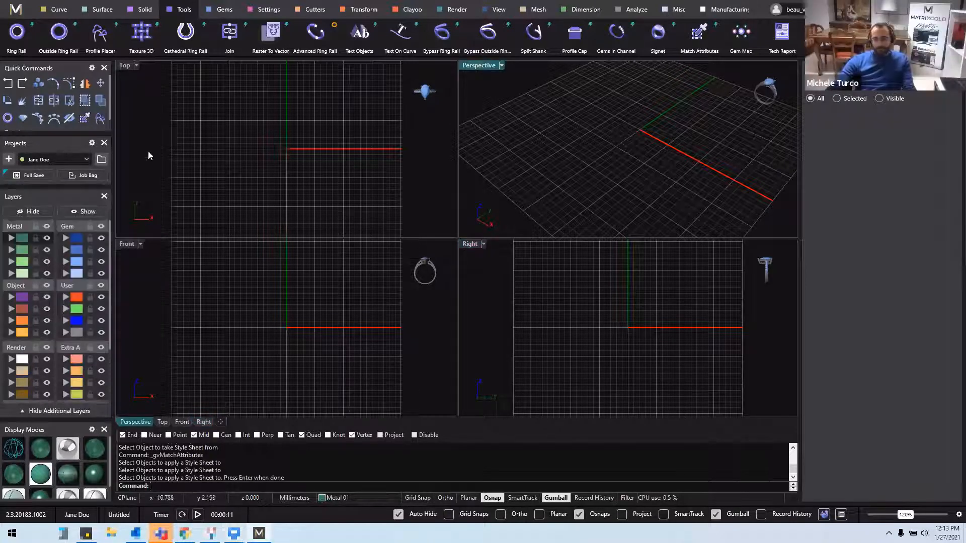
Create a new project named Customer 1.
left_click(9, 160)
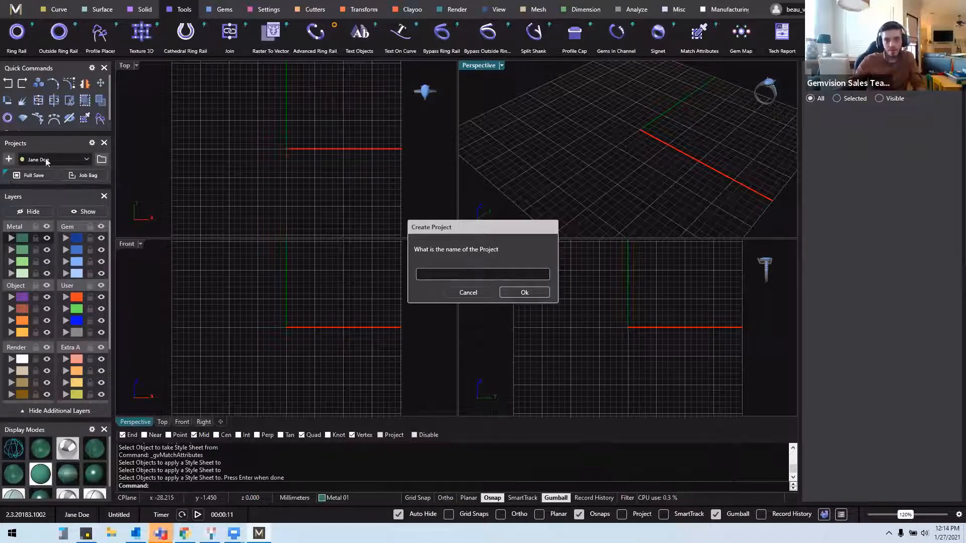
left_click(484, 296)
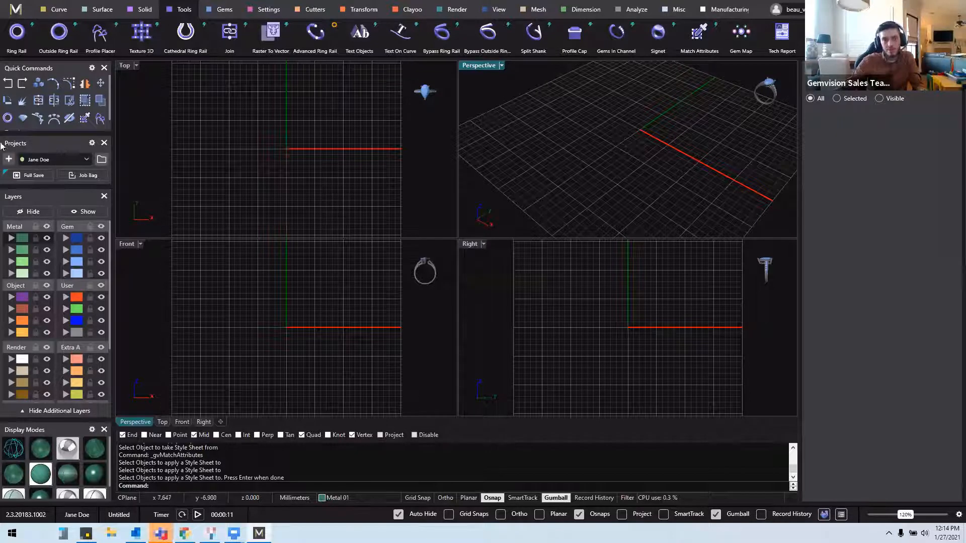
left_click(8, 160)
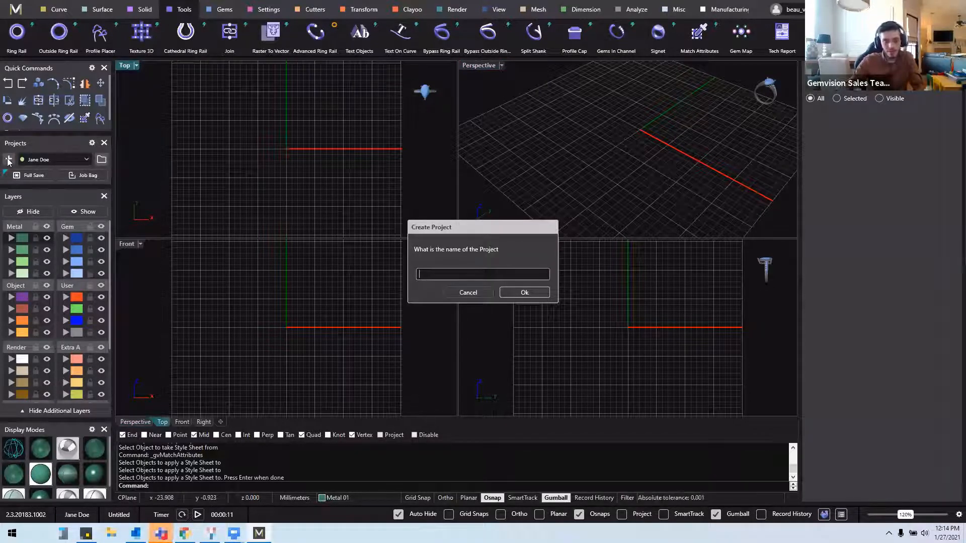
type("cUSTOMER 1")
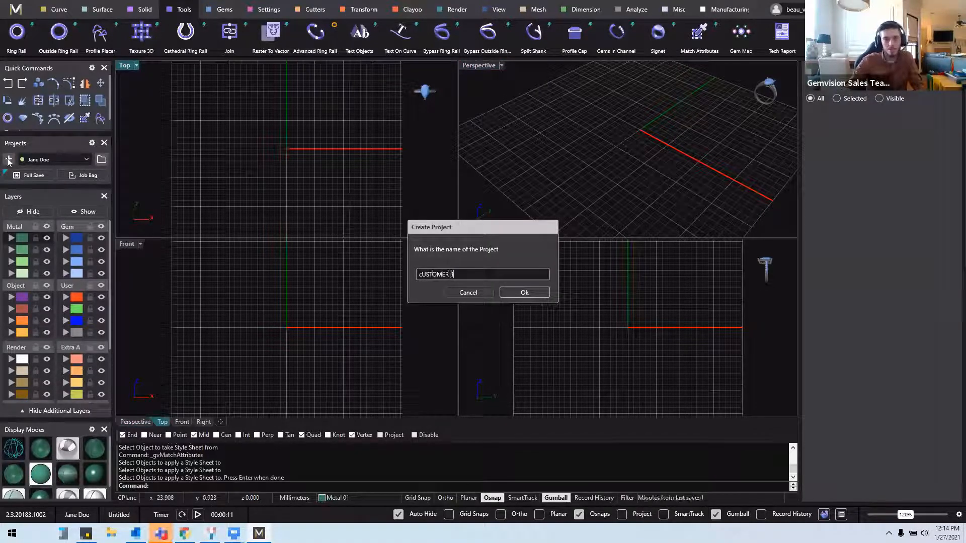
key("BackSpace")
key("BackSpace")
key("BackSpace")
key("BackSpace")
key("BackSpace")
key("BackSpace")
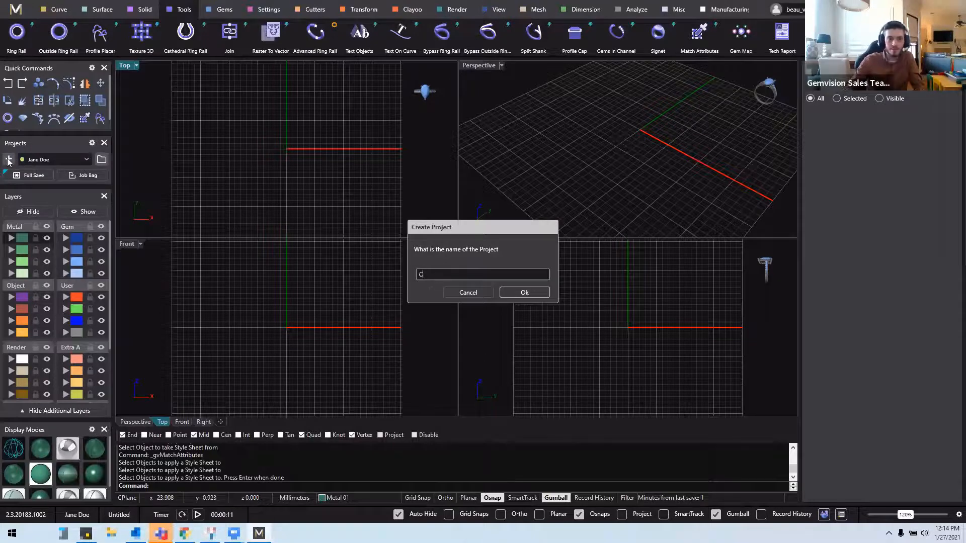
type("ustomer 1")
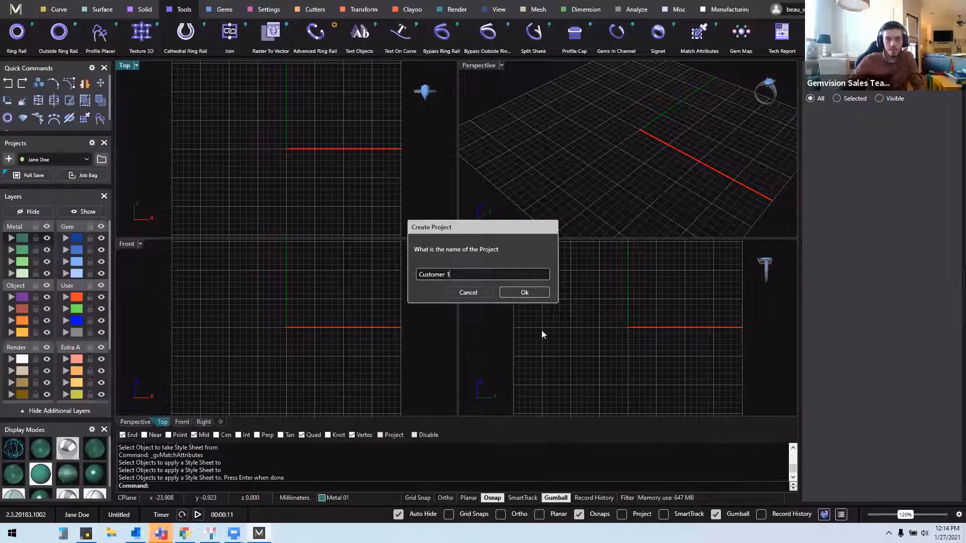
left_click(526, 297)
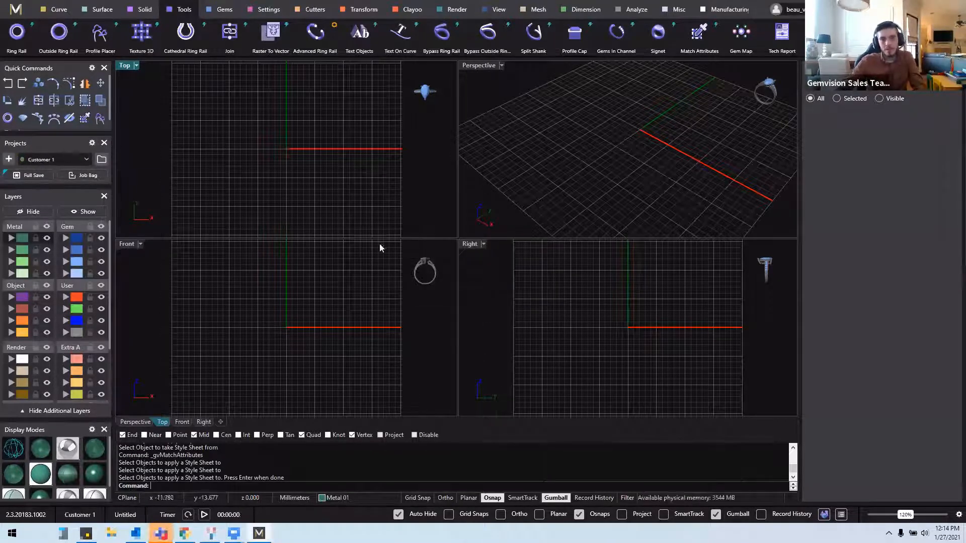
In the project manager, switch to the first listed project, and open and save its customer's existing details.
left_click(657, 155)
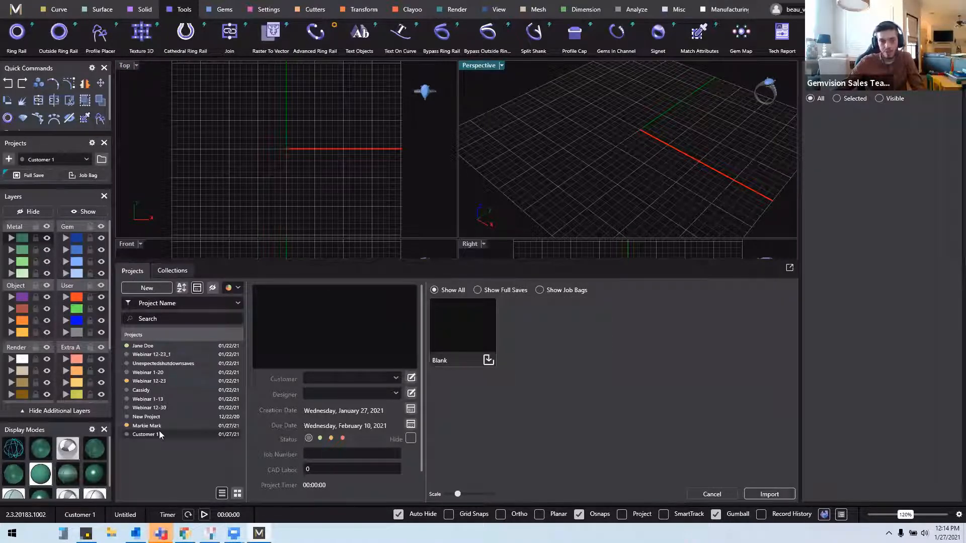
left_click(145, 347)
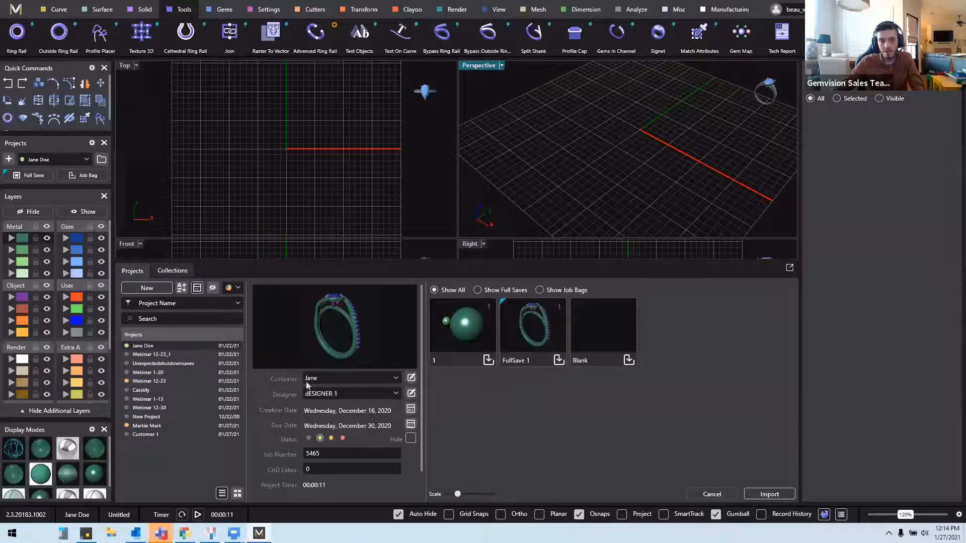
left_click(411, 377)
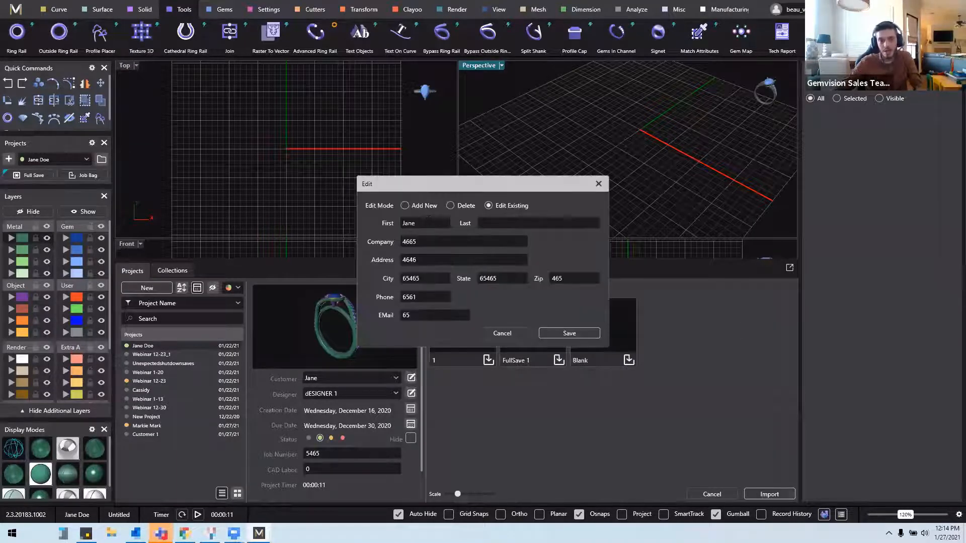
type("Jane")
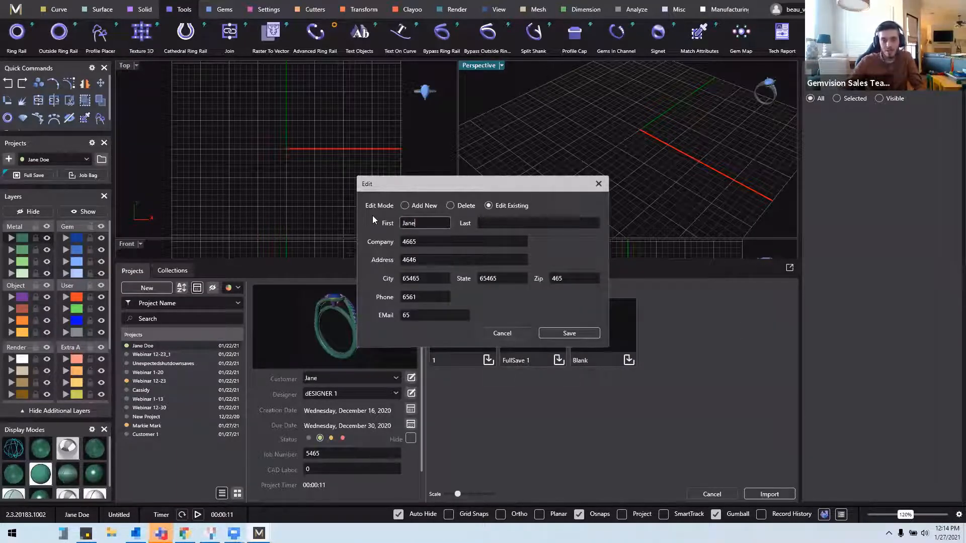
left_click(563, 334)
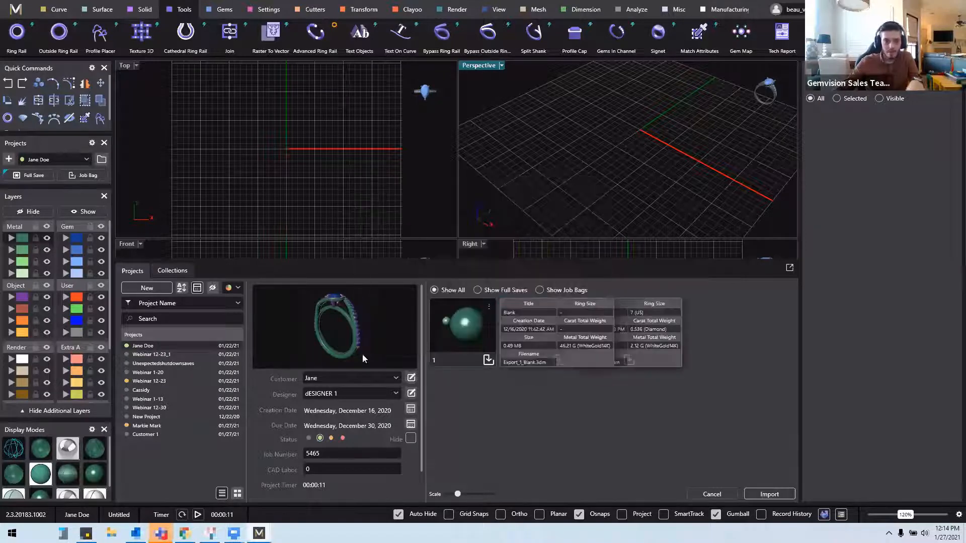
scroll(336, 383, "down", 1)
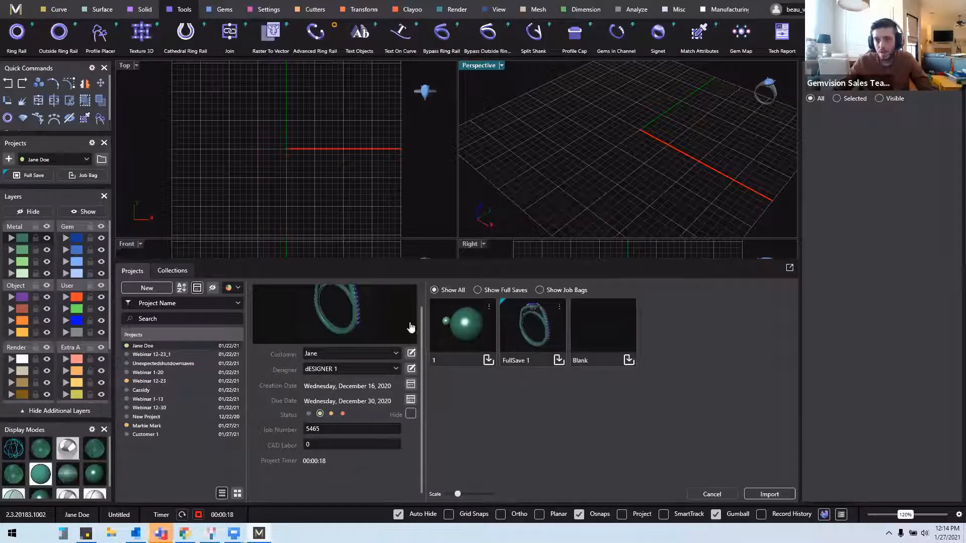
left_click(721, 208)
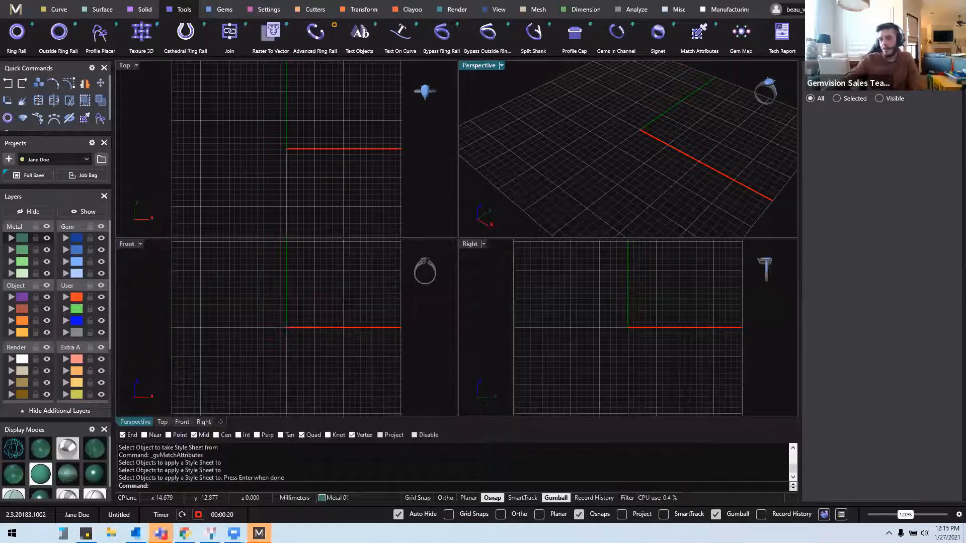